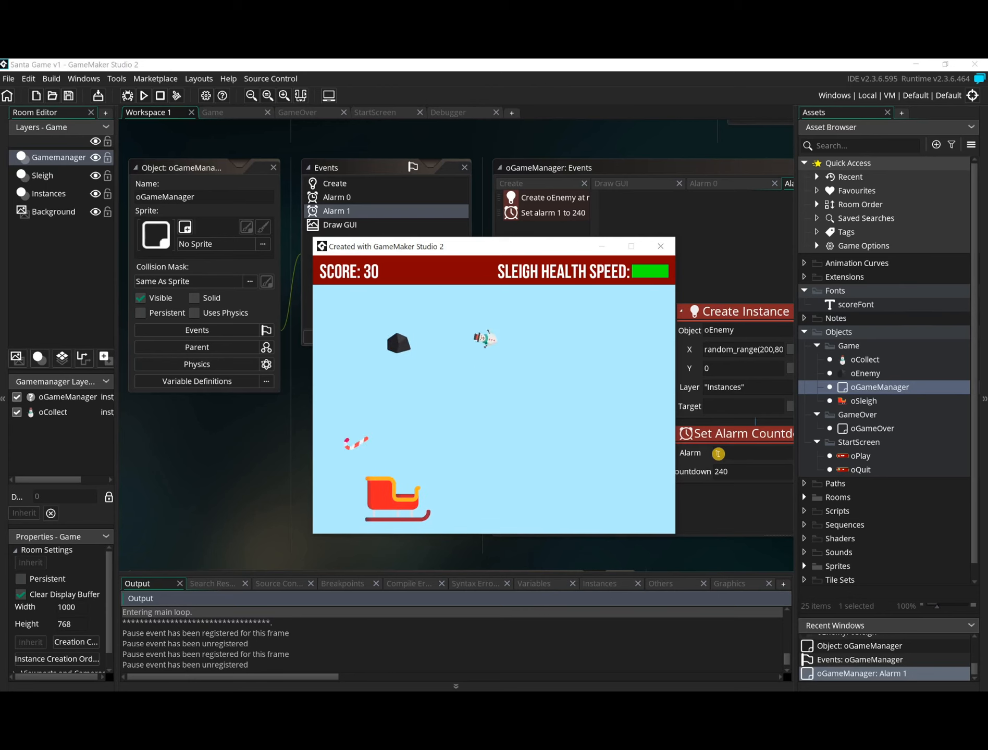
Step: Play-test the running Santa game by steering the sleigh both ways among the falling items until game over, and close the game window
{"action": "key", "text": "Left"}
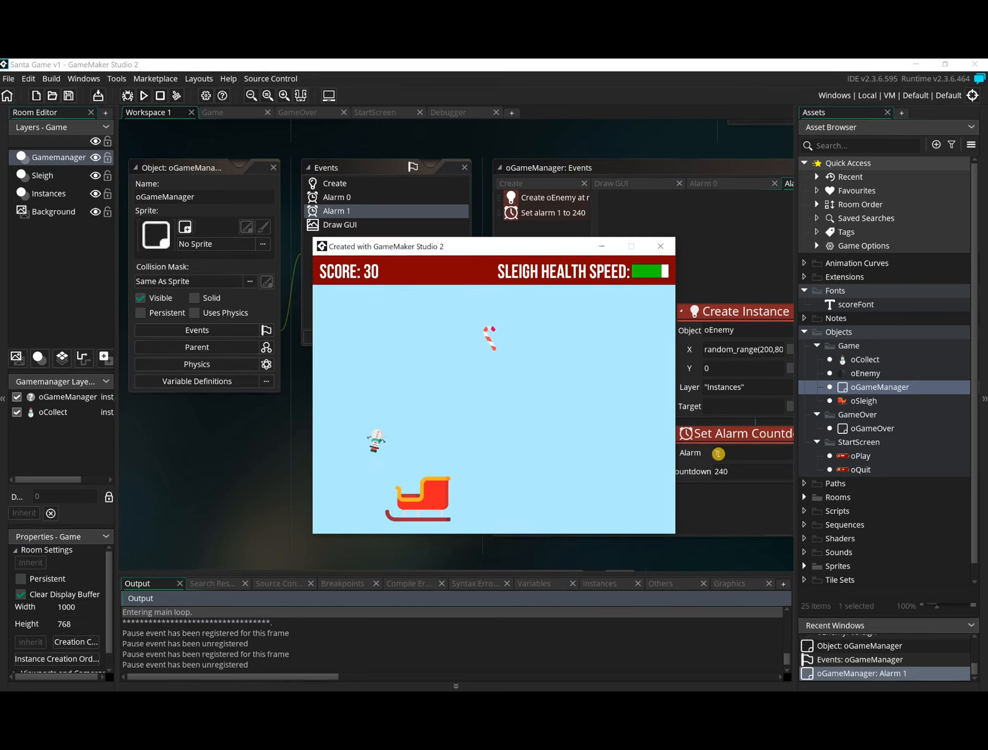
{"action": "key", "text": "Right"}
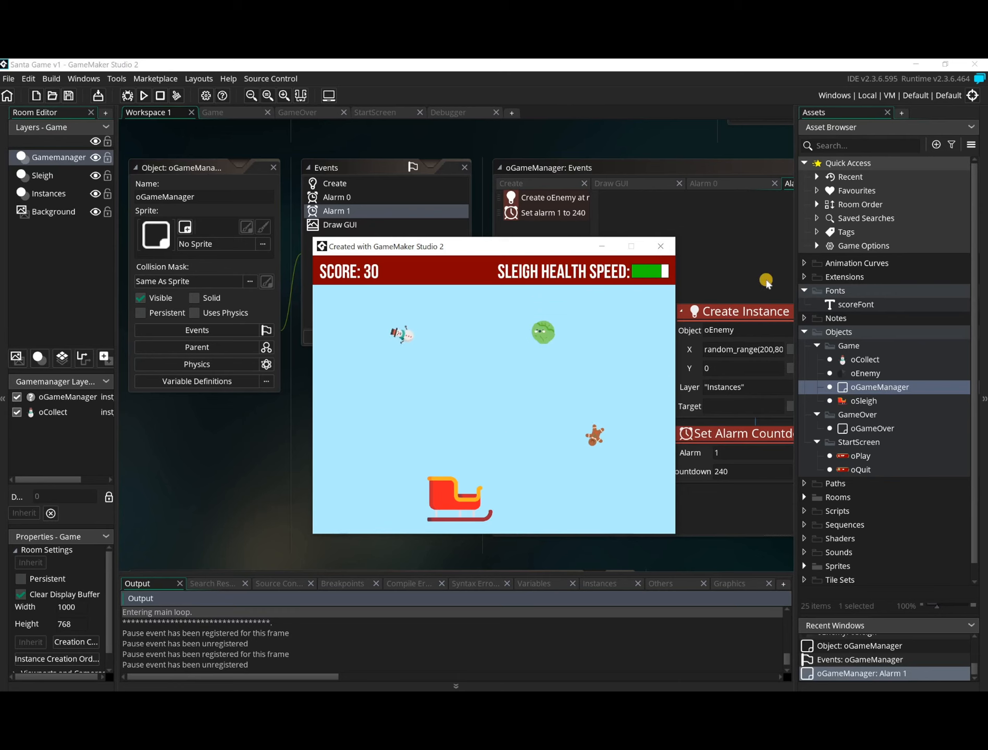
{"action": "key", "text": "Left"}
{"action": "key", "text": "Left"}
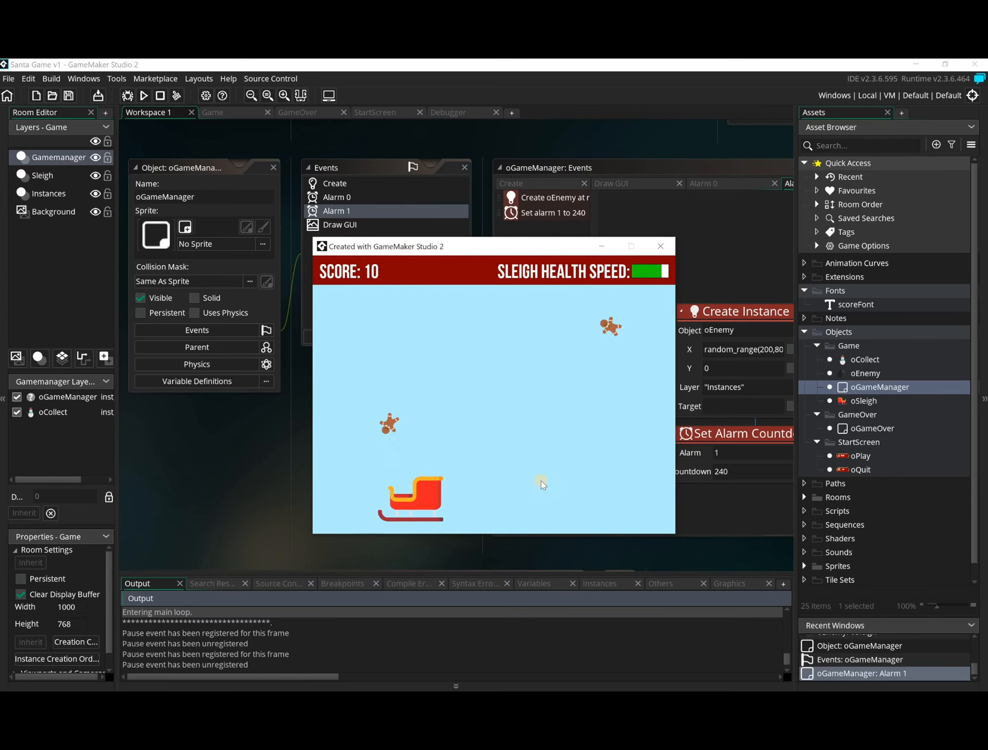
{"action": "key", "text": "Right"}
{"action": "key", "text": "Right"}
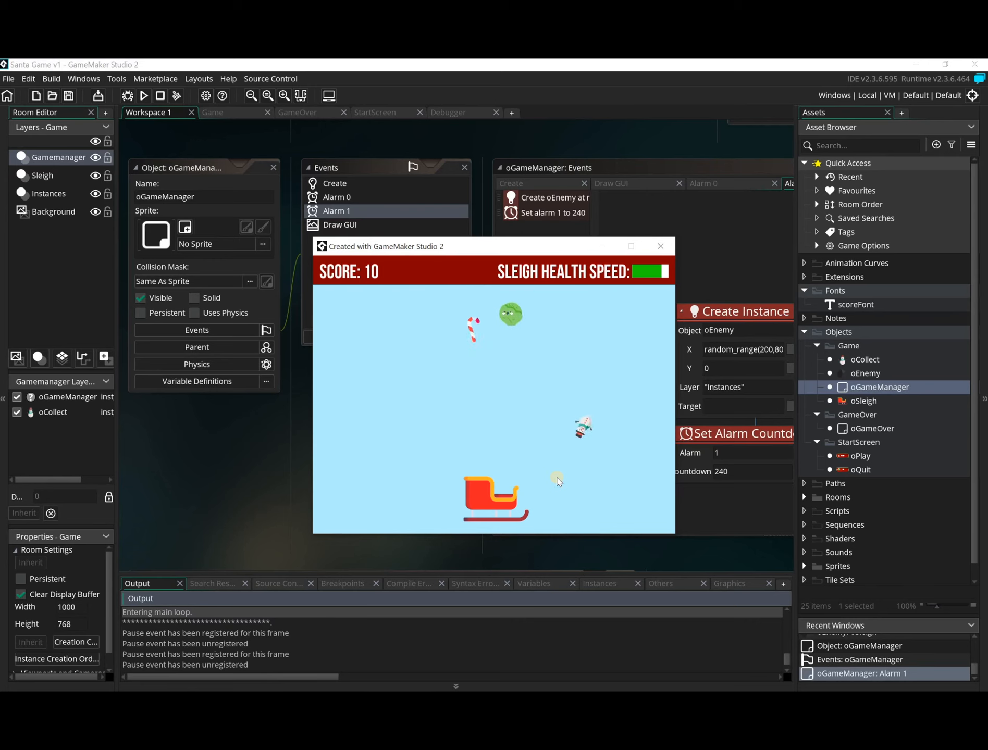
{"action": "key", "text": "Left"}
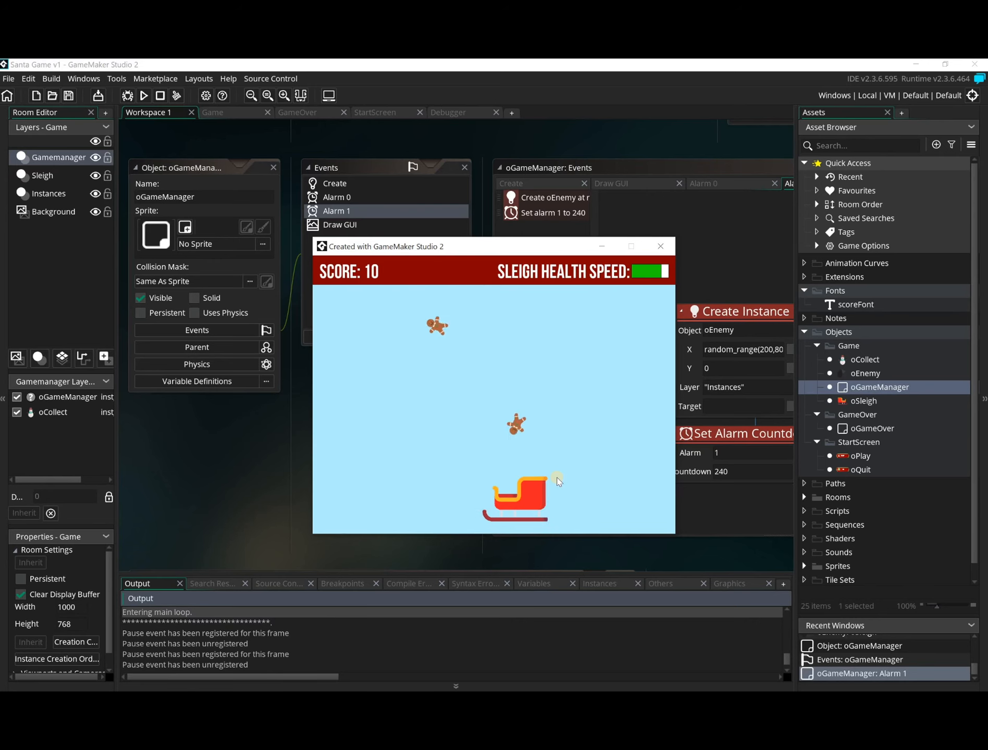
{"action": "key", "text": "Left"}
{"action": "key", "text": "Left"}
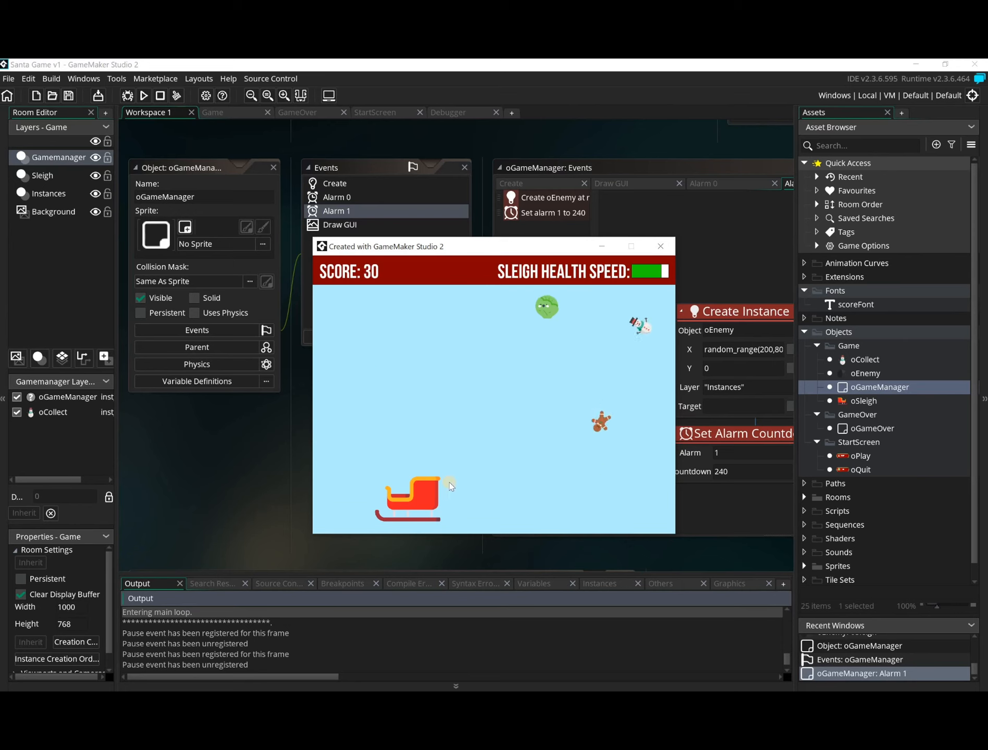
{"action": "key", "text": "Right"}
{"action": "key", "text": "Right"}
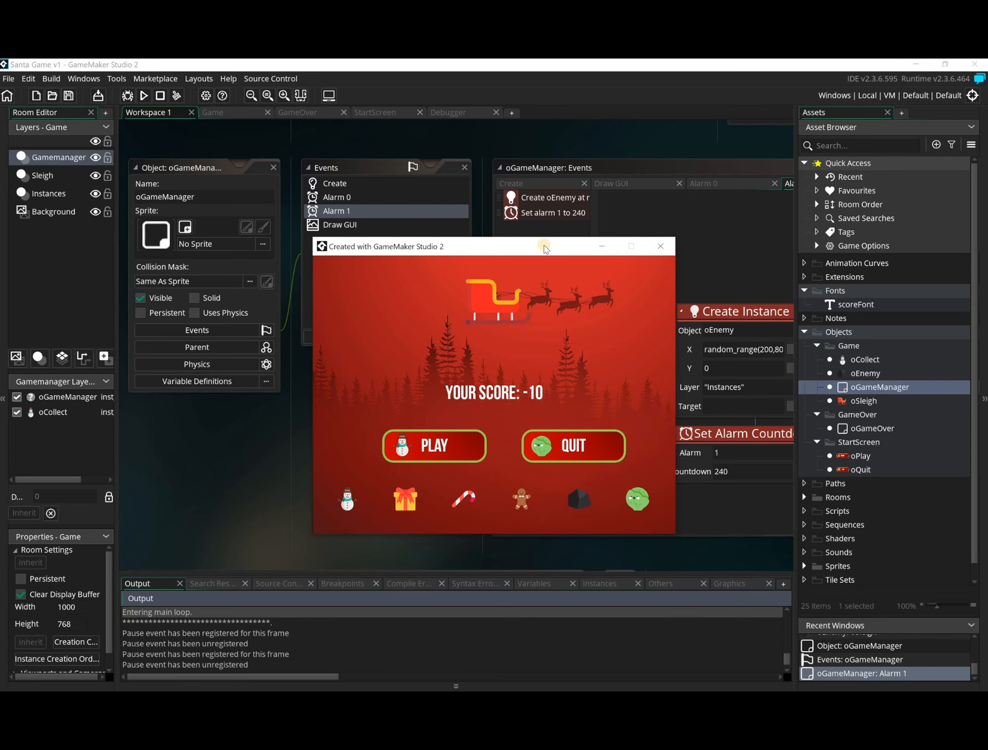
{"action": "left_click", "coordinate": [660, 246]}
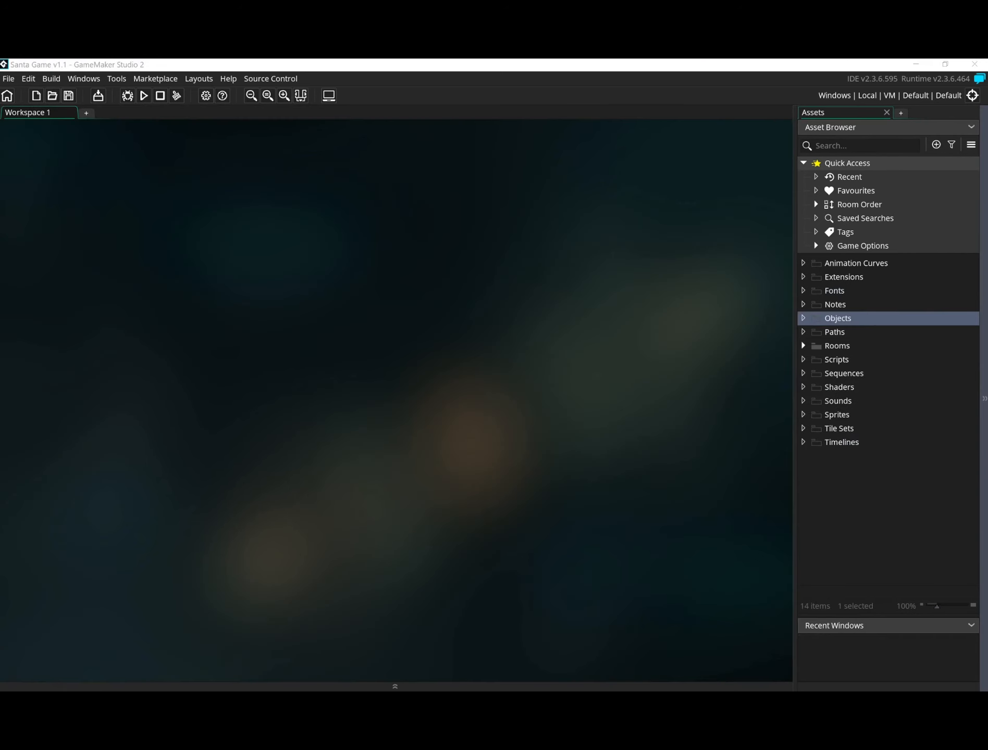
Step: Look over the Flaticon and free vector websites in the browser and the image files in the Drop Game folder
{"action": "left_click", "coordinate": [223, 324]}
{"action": "left_click_drag", "start_coordinate": [396, 342], "coordinate": [481, 92]}
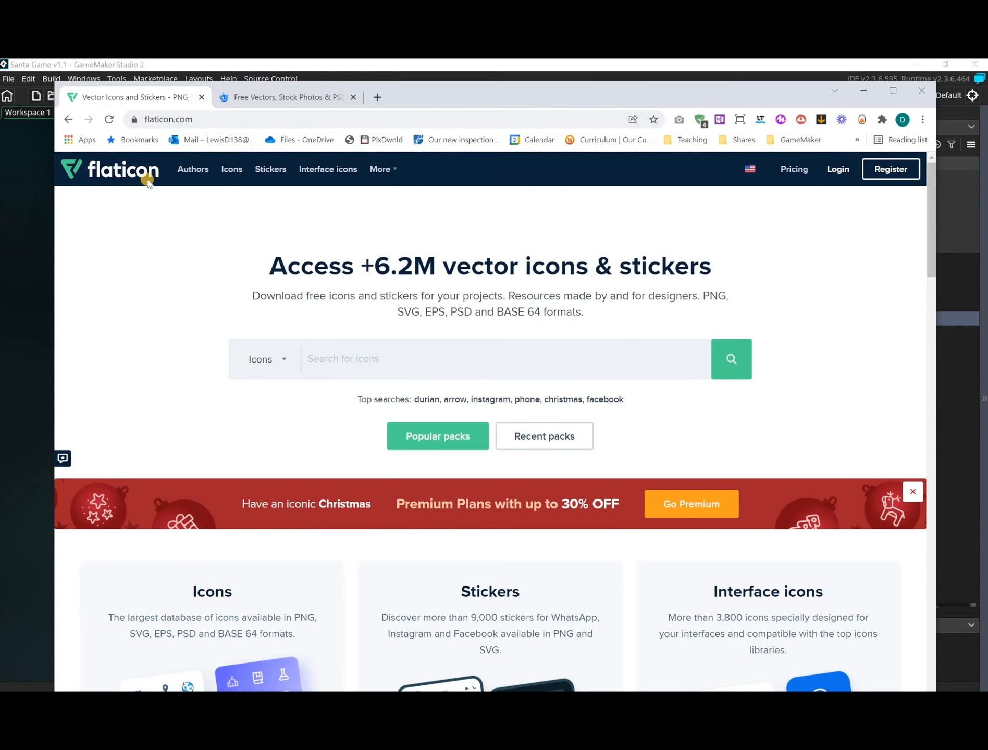
{"action": "left_click", "coordinate": [262, 98]}
{"action": "left_click", "coordinate": [173, 96]}
{"action": "left_click_drag", "start_coordinate": [521, 96], "coordinate": [987, 106]}
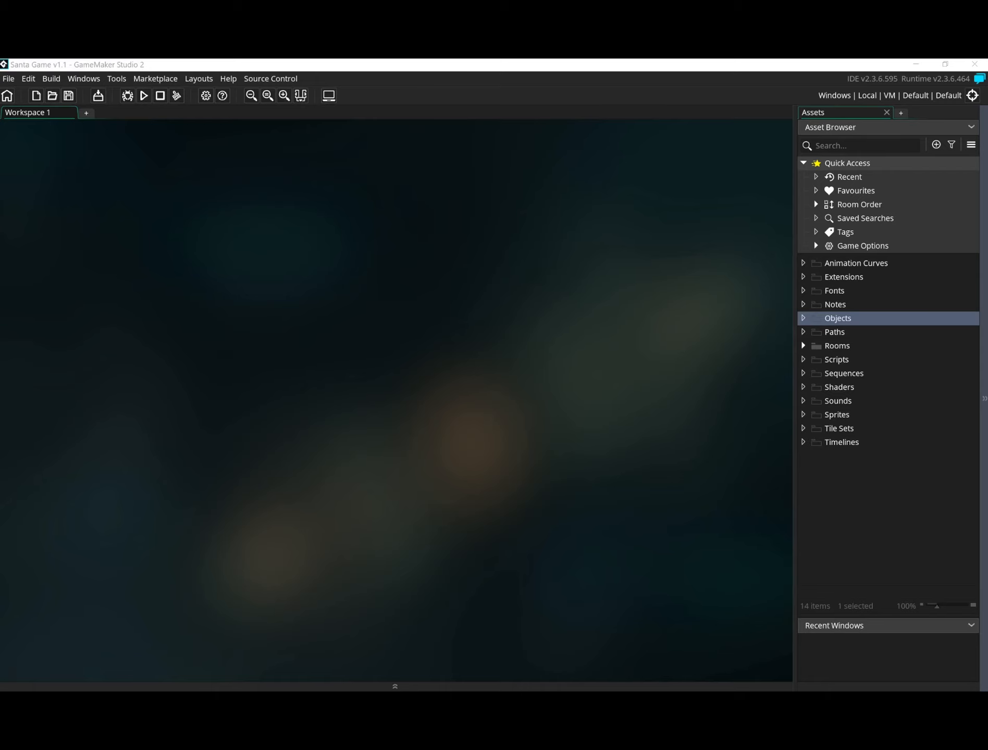
{"action": "left_click", "coordinate": [409, 265]}
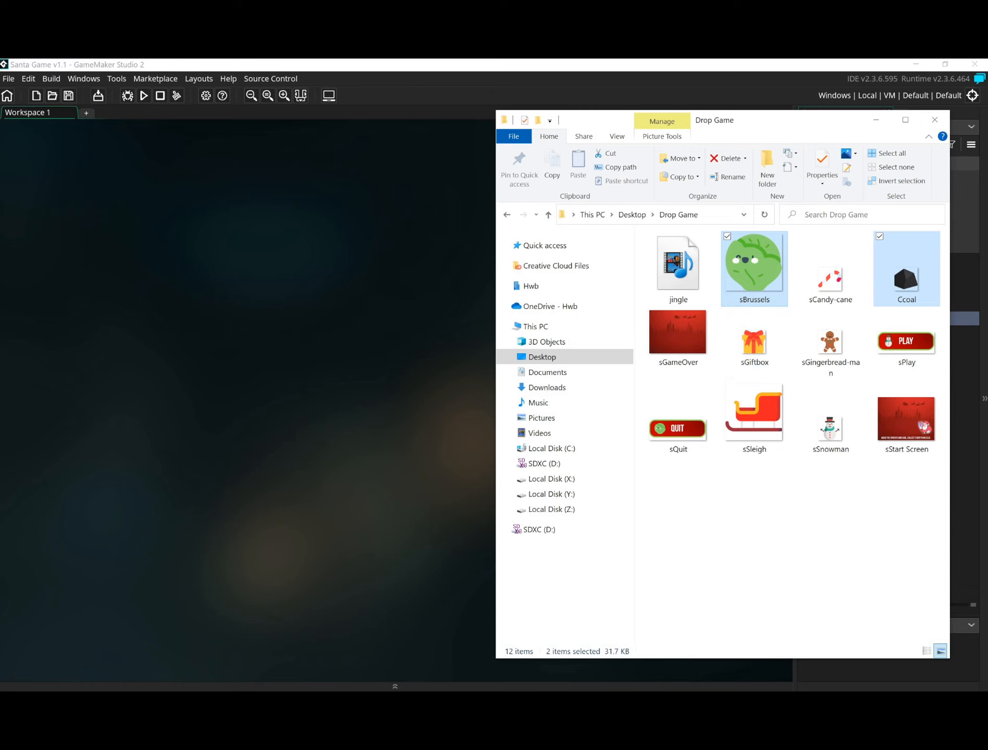
{"action": "left_click_drag", "start_coordinate": [756, 120], "coordinate": [987, 135]}
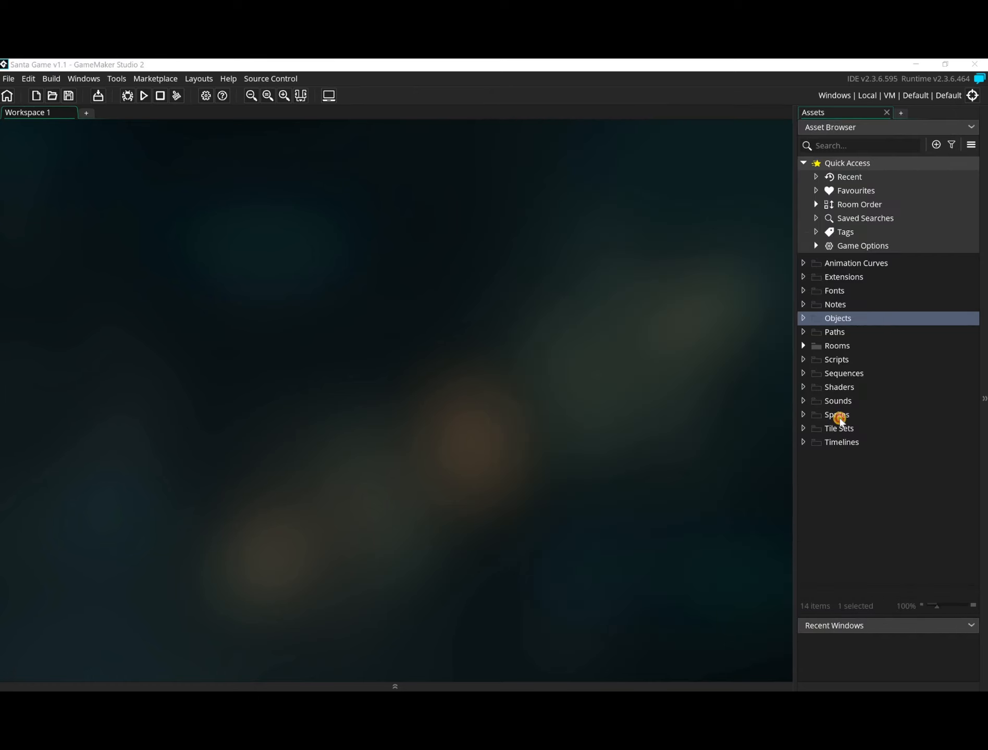
Step: Create a new sprite in the Sprites group and name it sSleigh
{"action": "left_click", "coordinate": [835, 416]}
{"action": "right_click", "coordinate": [832, 418]}
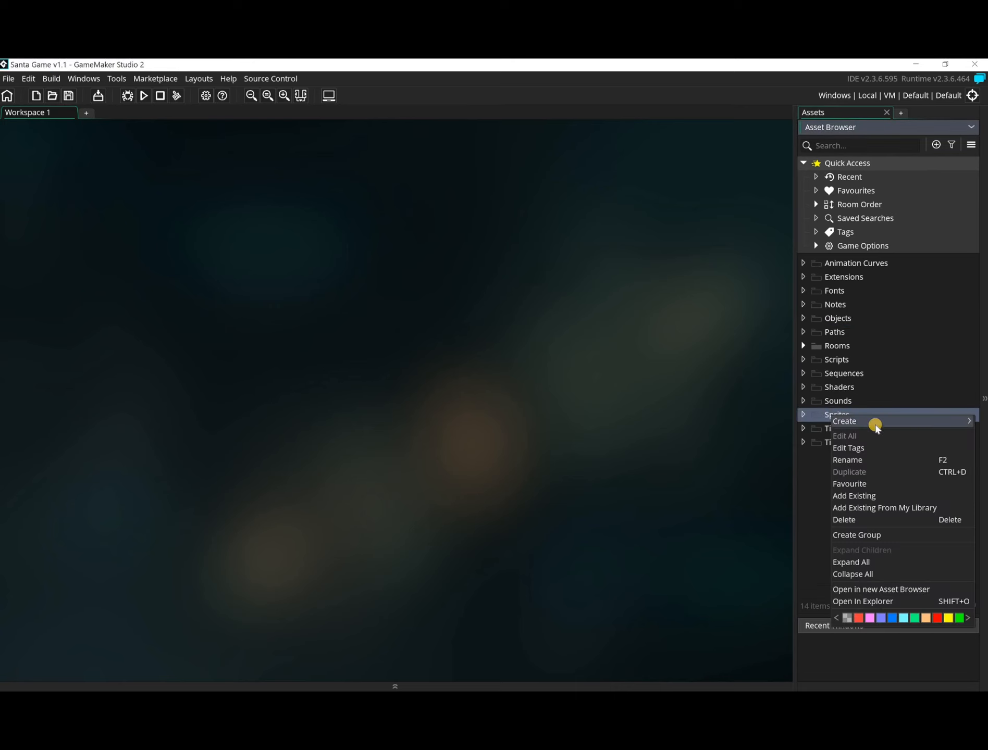
{"action": "mouse_move", "coordinate": [873, 422]}
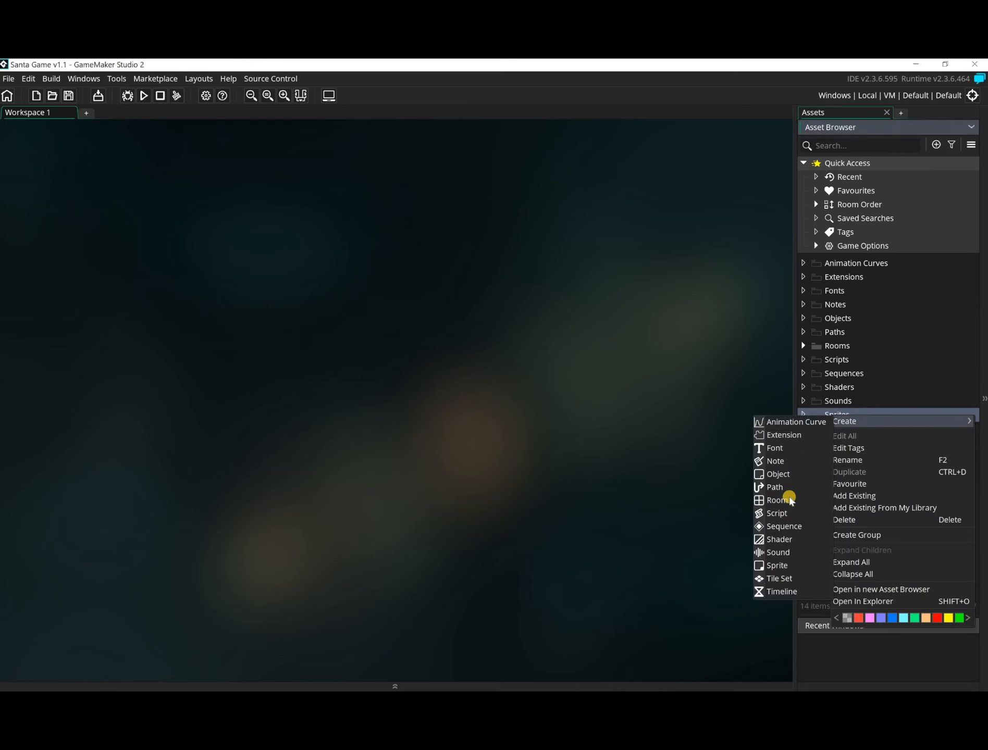
{"action": "left_click", "coordinate": [778, 565]}
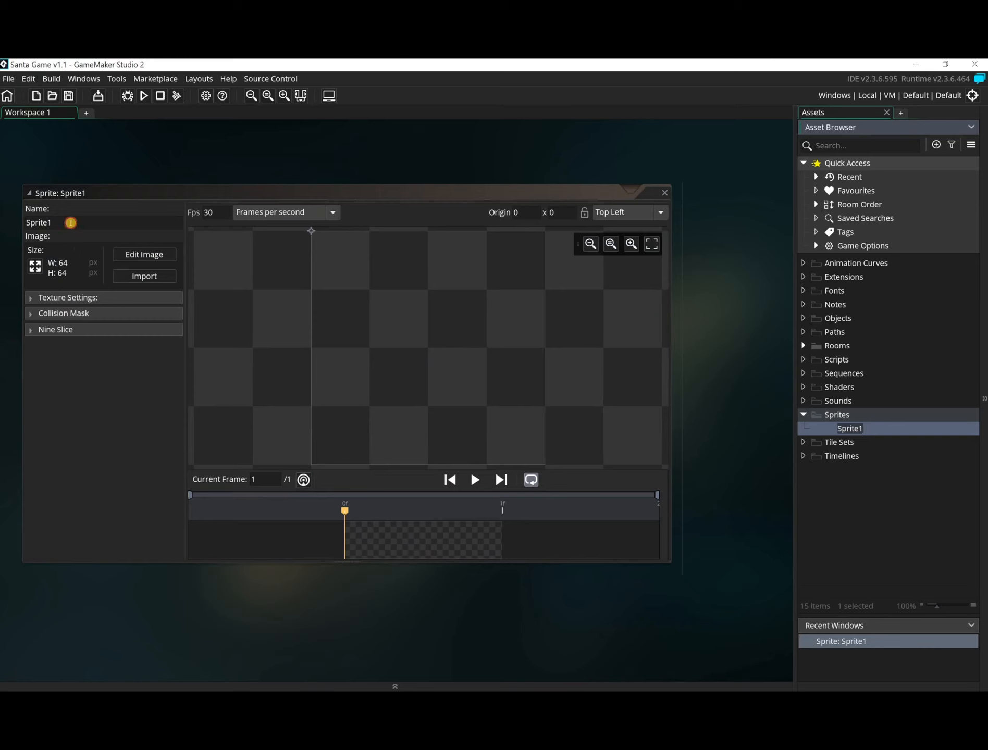
{"action": "type", "text": "s"}
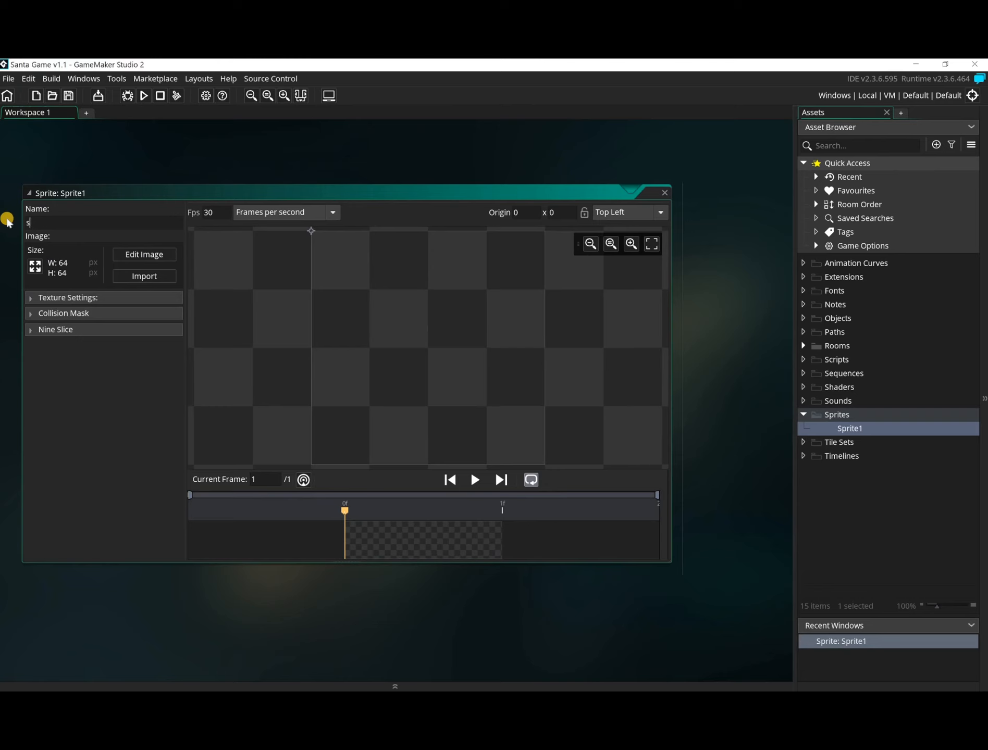
{"action": "type", "text": "Sleigh"}
{"action": "key", "text": "Return"}
Step: Import the sSleigh image from the Drop Game folder into the sSleigh sprite and accept the import
{"action": "left_click_drag", "start_coordinate": [986, 164], "coordinate": [776, 150]}
{"action": "left_click", "coordinate": [682, 447]}
{"action": "left_click_drag", "start_coordinate": [682, 447], "coordinate": [350, 353]}
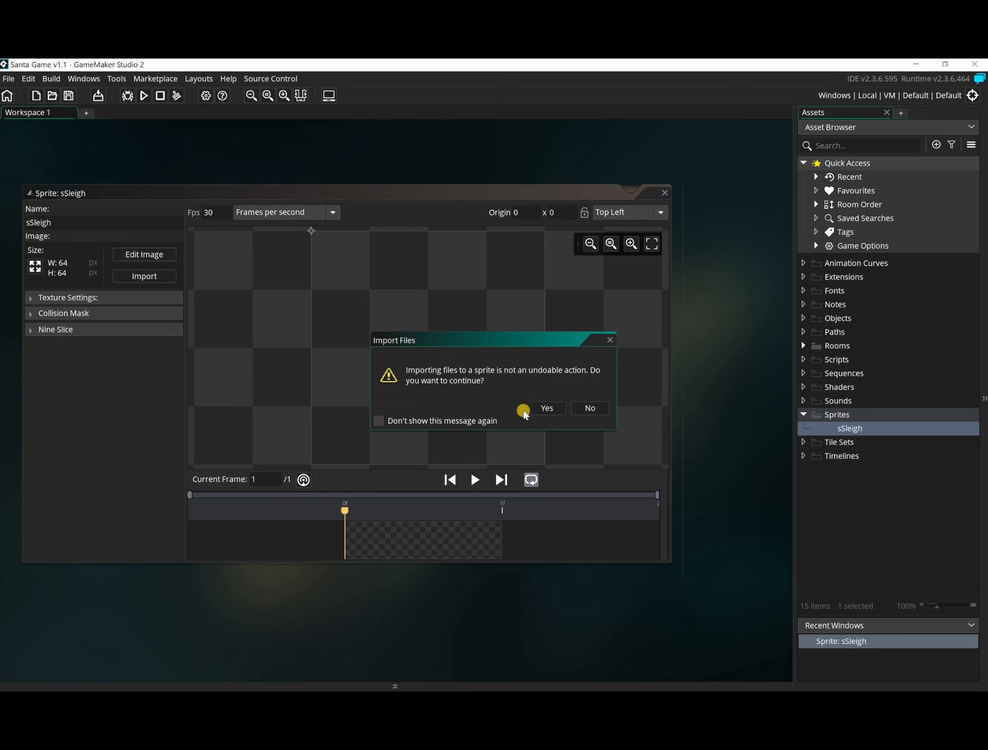
{"action": "left_click", "coordinate": [548, 409]}
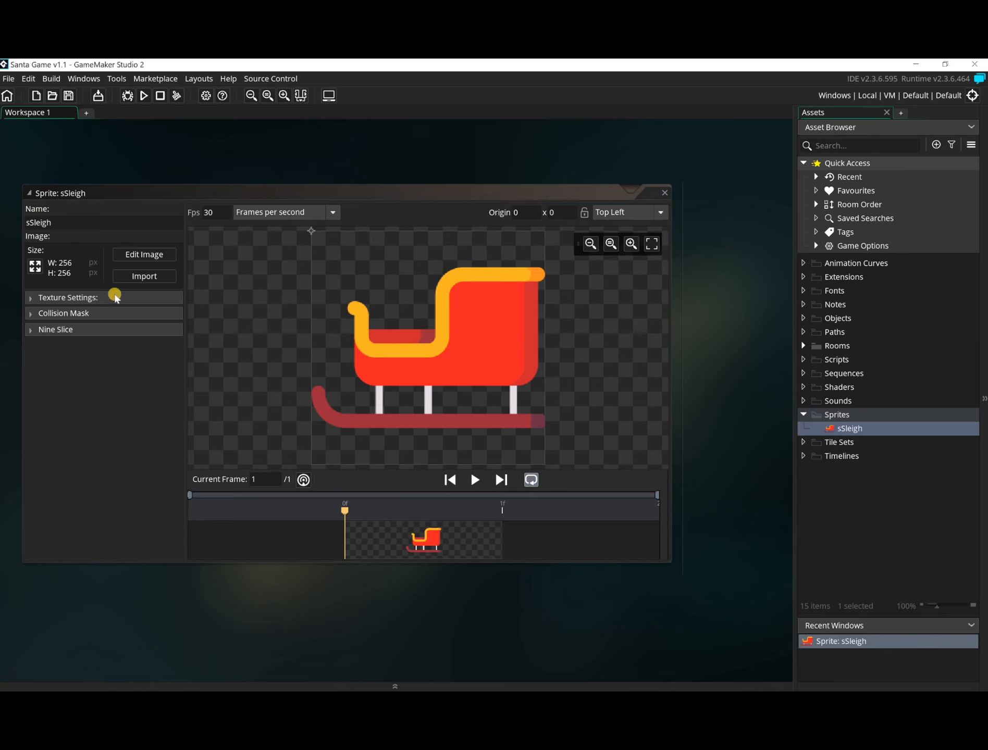
Step: Scale the sSleigh sprite image to 180 x 180 pixels with its aspect ratio maintained
{"action": "left_click", "coordinate": [35, 265]}
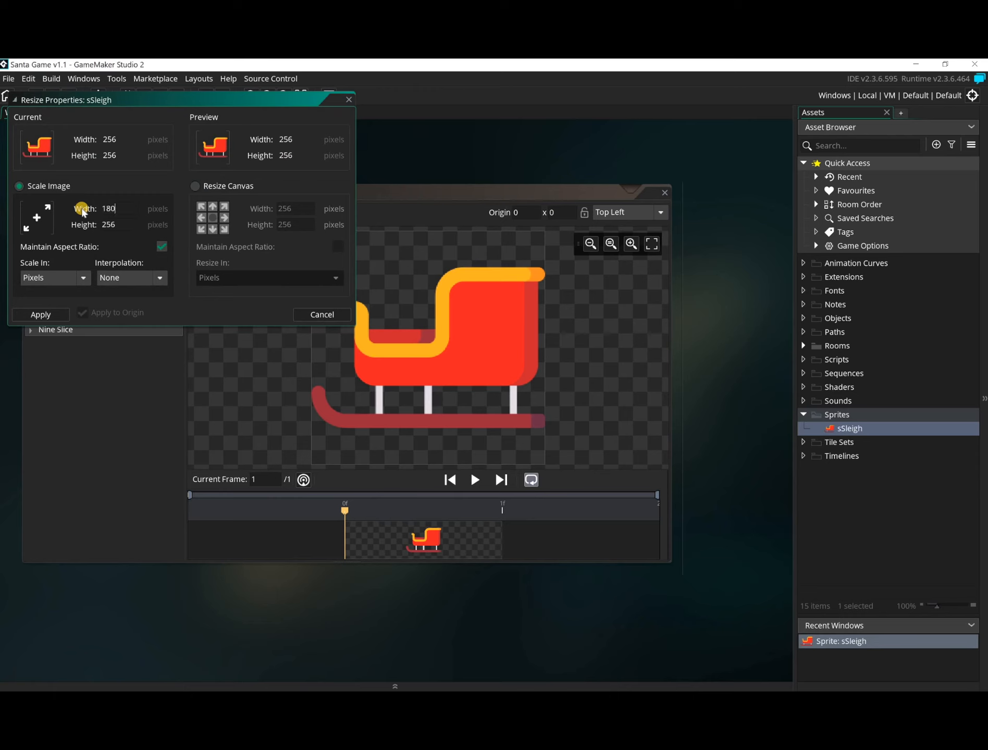
{"action": "left_click", "coordinate": [121, 225]}
{"action": "left_click", "coordinate": [43, 314]}
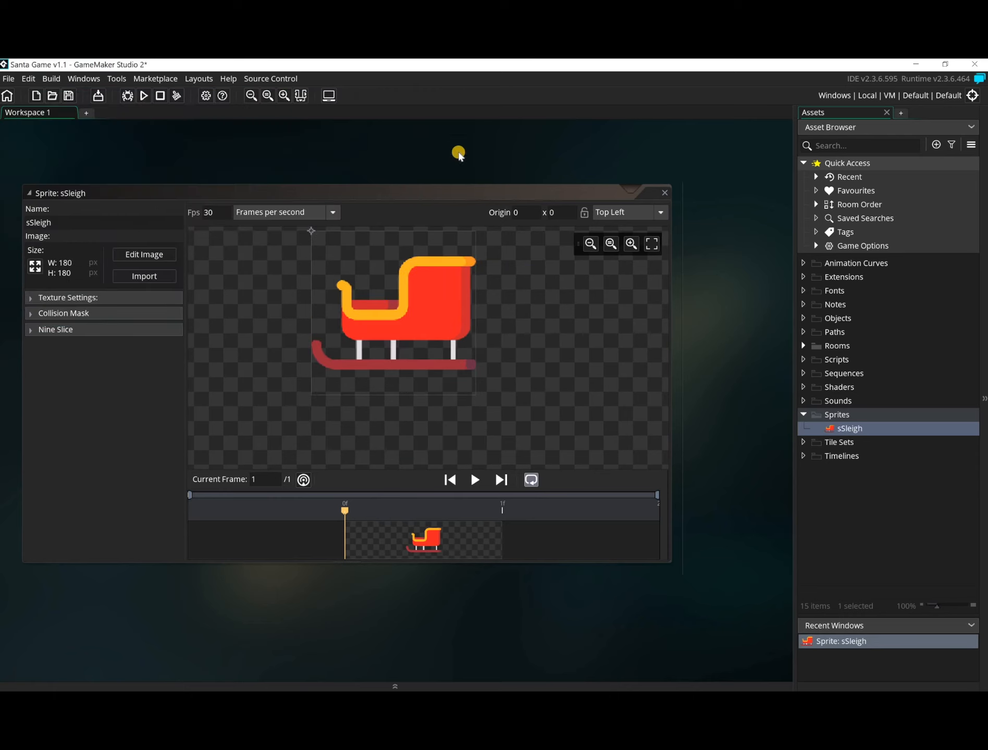
Step: Mirror all frames of the sSleigh image so the sleigh faces the other way, and close the image and sprite editors
{"action": "left_click", "coordinate": [464, 205]}
{"action": "left_click_drag", "start_coordinate": [464, 203], "coordinate": [512, 211]}
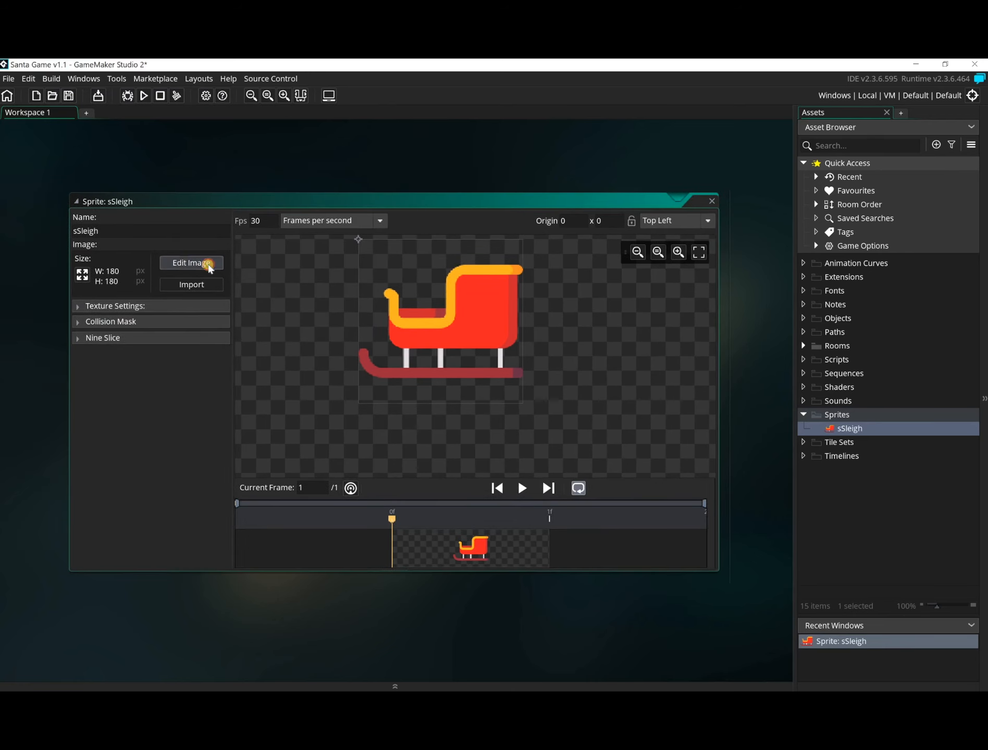
{"action": "left_click", "coordinate": [210, 267]}
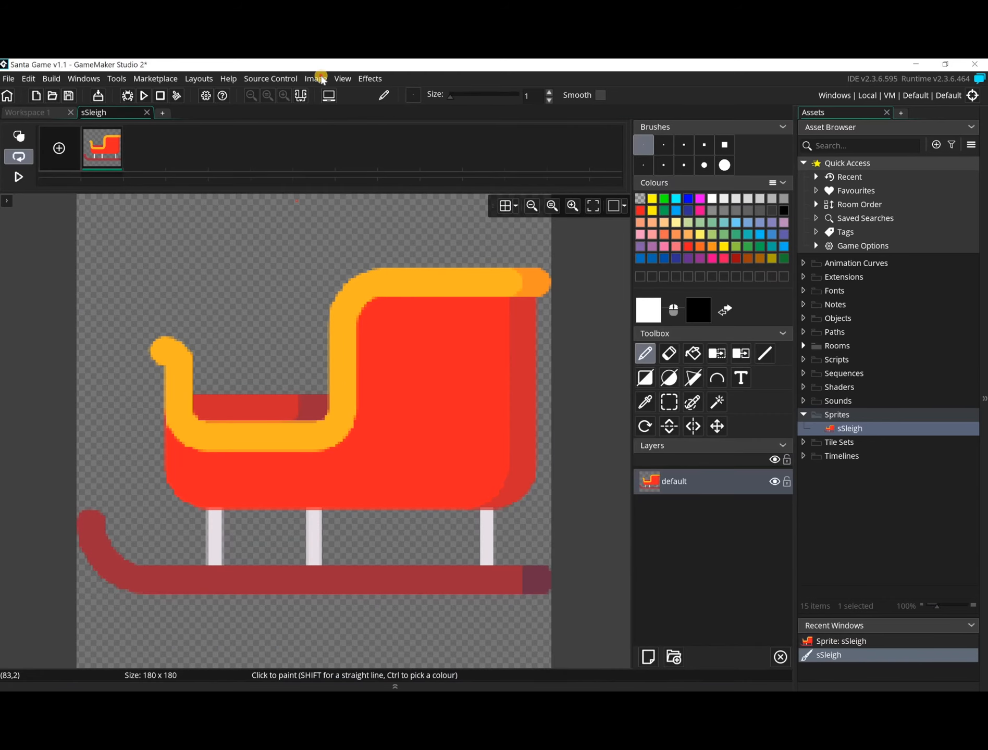
{"action": "left_click", "coordinate": [316, 79]}
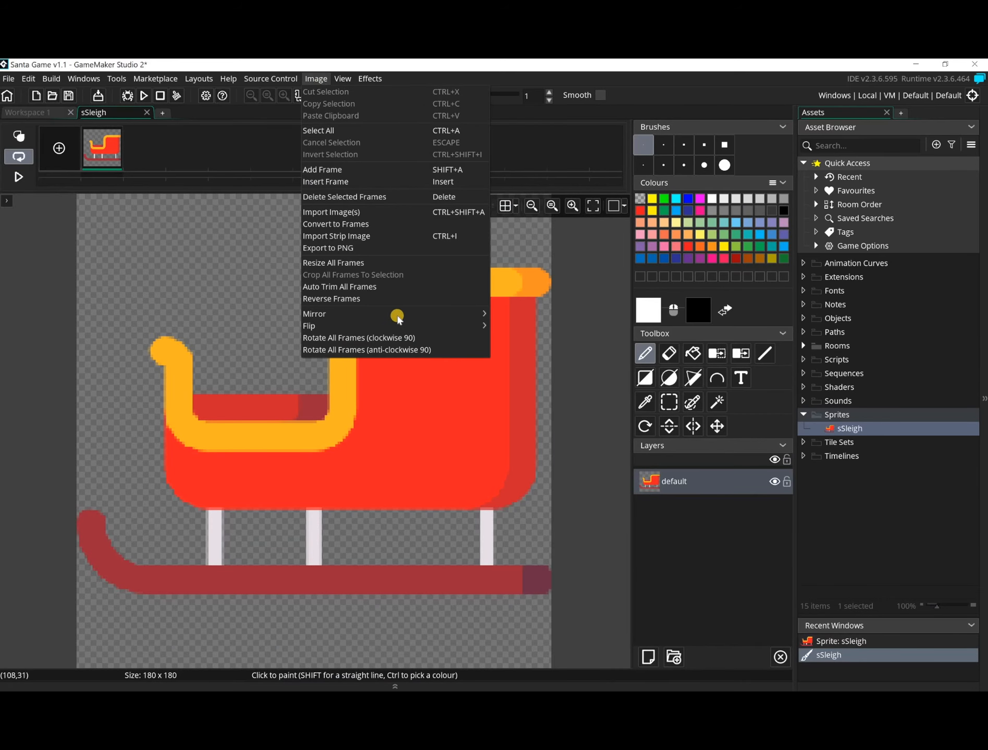
{"action": "mouse_move", "coordinate": [396, 313]}
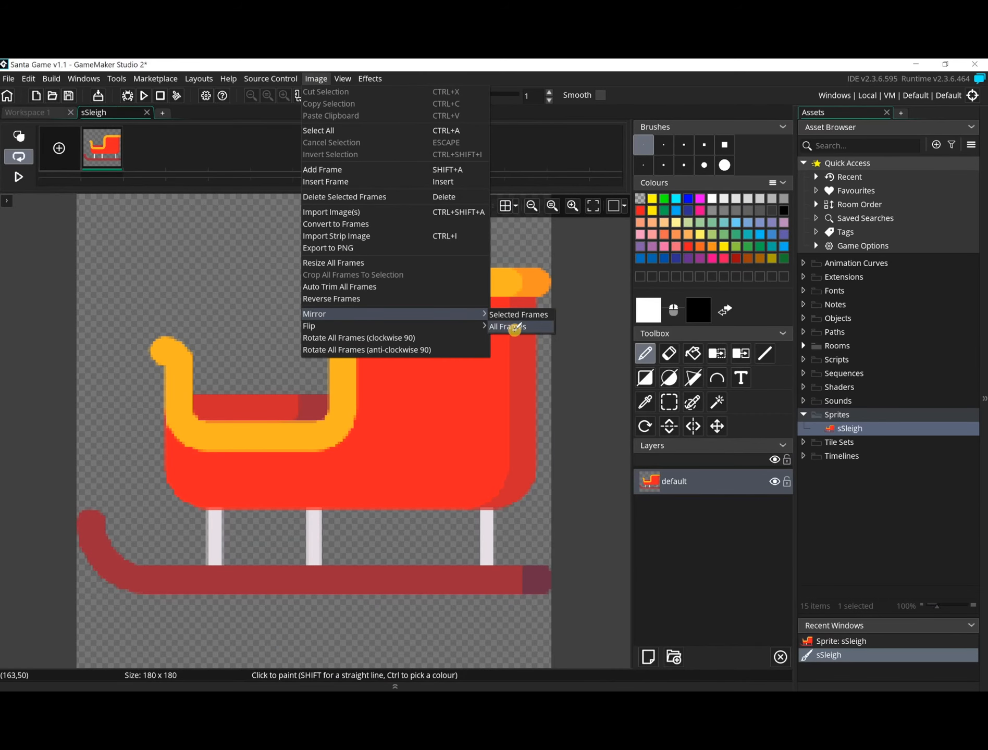
{"action": "left_click", "coordinate": [515, 327]}
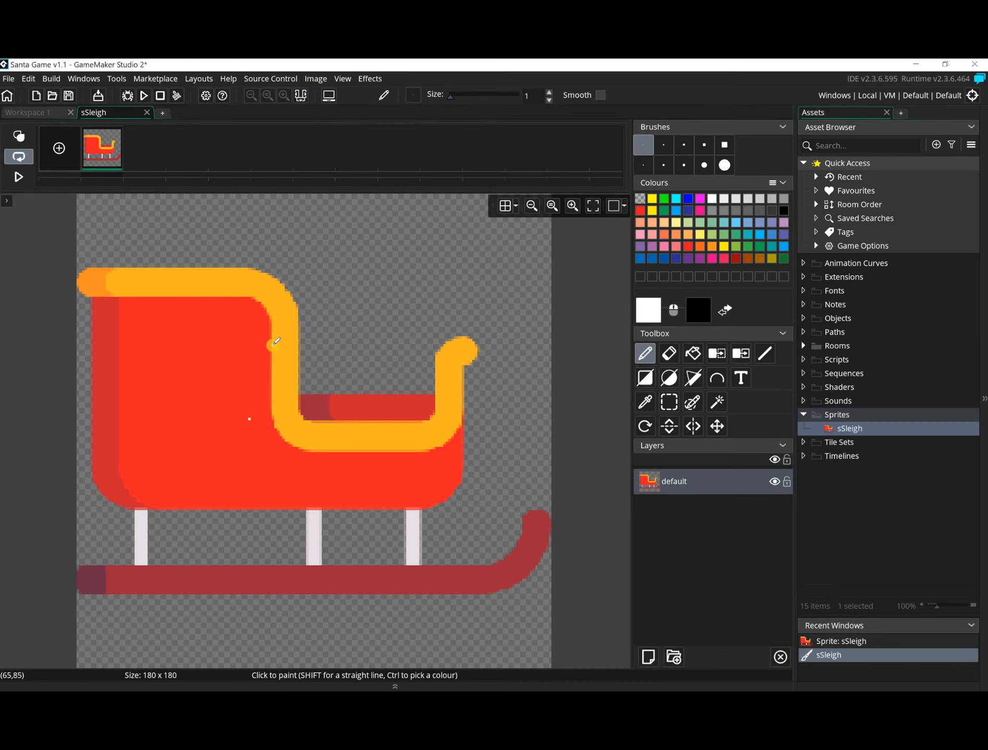
{"action": "left_click", "coordinate": [145, 112]}
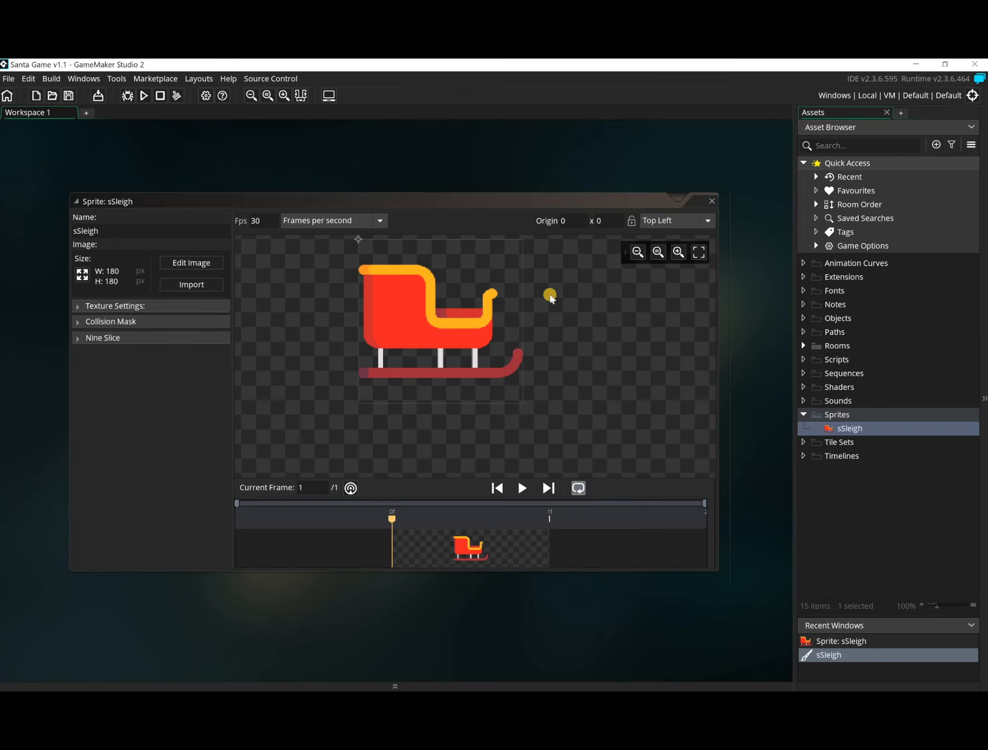
{"action": "left_click", "coordinate": [712, 203]}
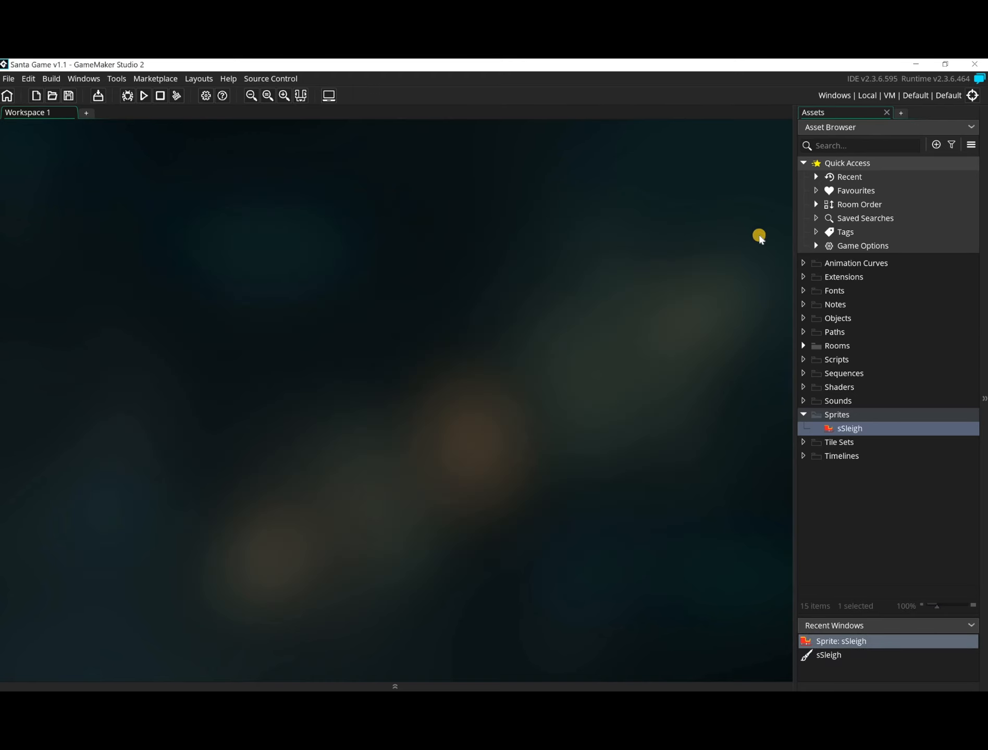
Step: Create a new object named oSleigh in the Objects group and assign the sSleigh sprite to it
{"action": "left_click", "coordinate": [839, 319]}
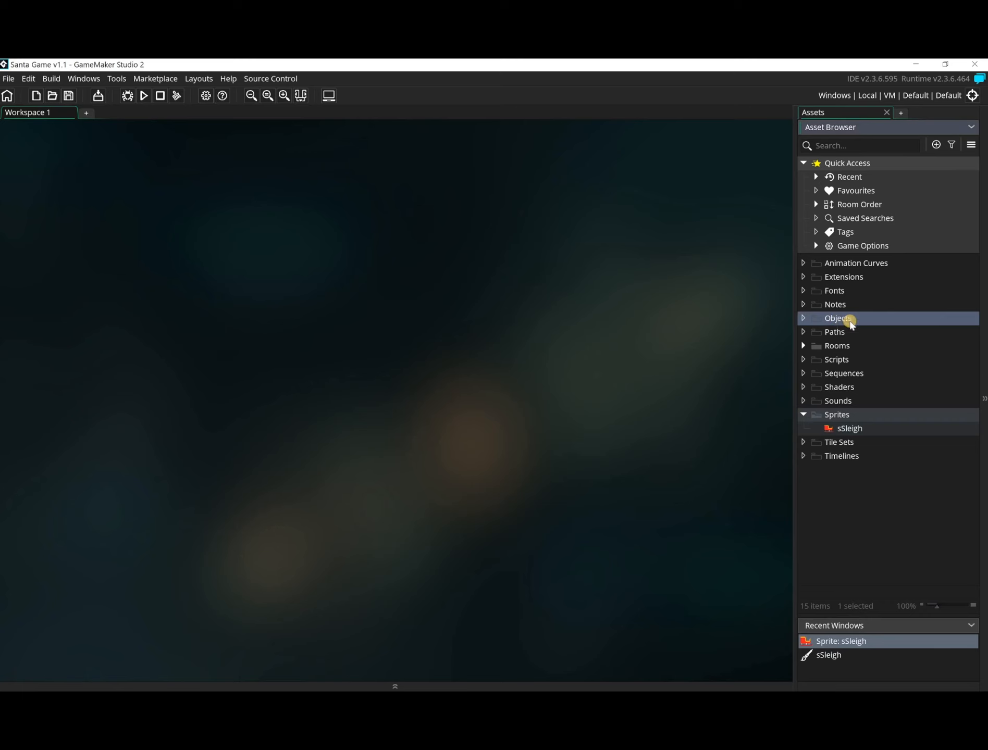
{"action": "right_click", "coordinate": [846, 318]}
{"action": "mouse_move", "coordinate": [849, 325]}
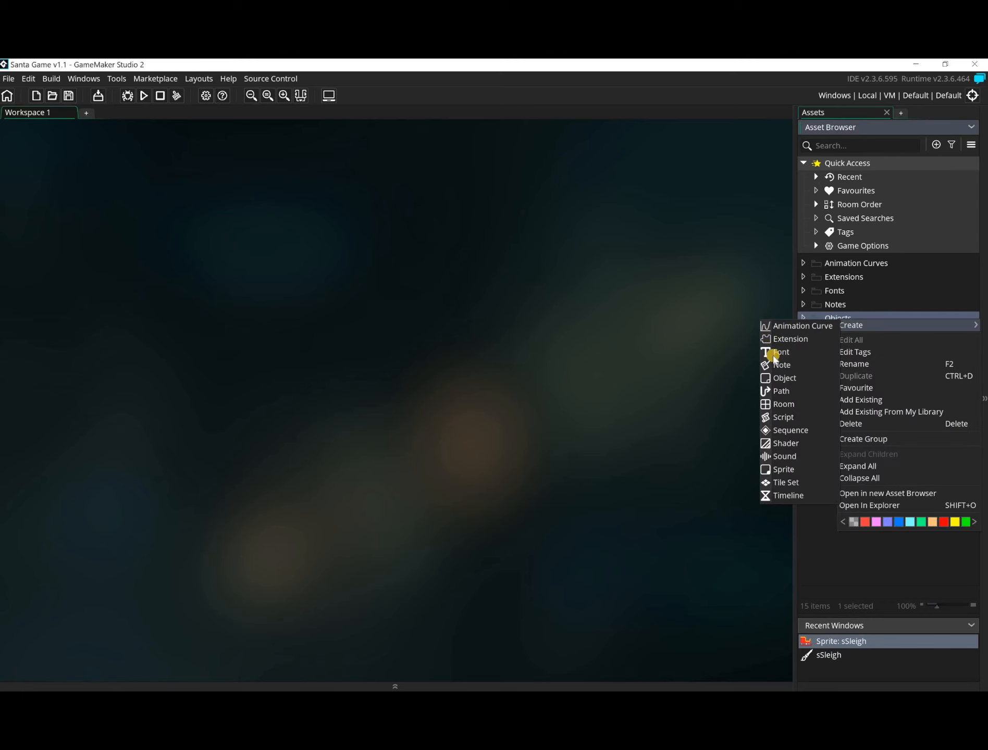
{"action": "left_click", "coordinate": [794, 379]}
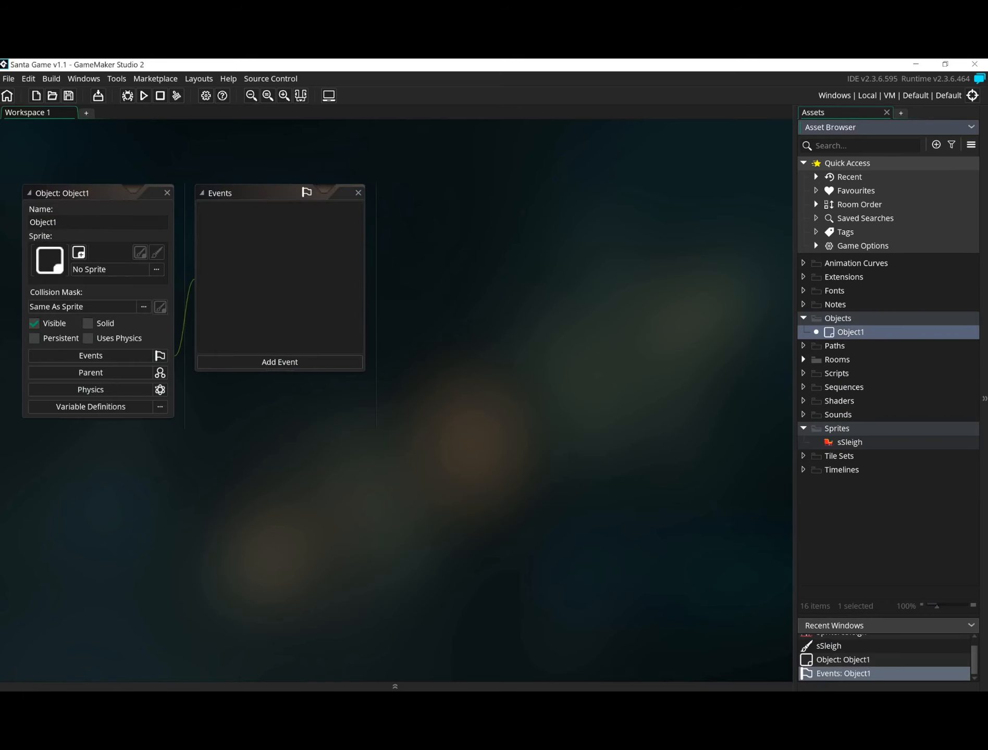
{"action": "left_click", "coordinate": [98, 219]}
{"action": "type", "text": "oSl"}
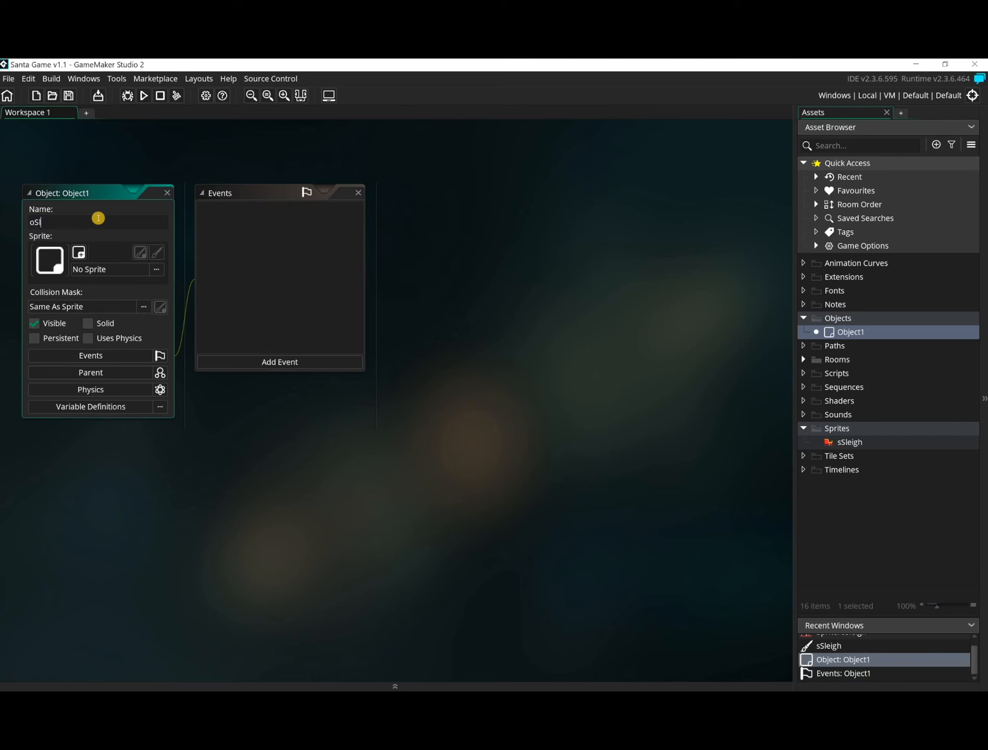
{"action": "type", "text": "eigh"}
{"action": "key", "text": "Return"}
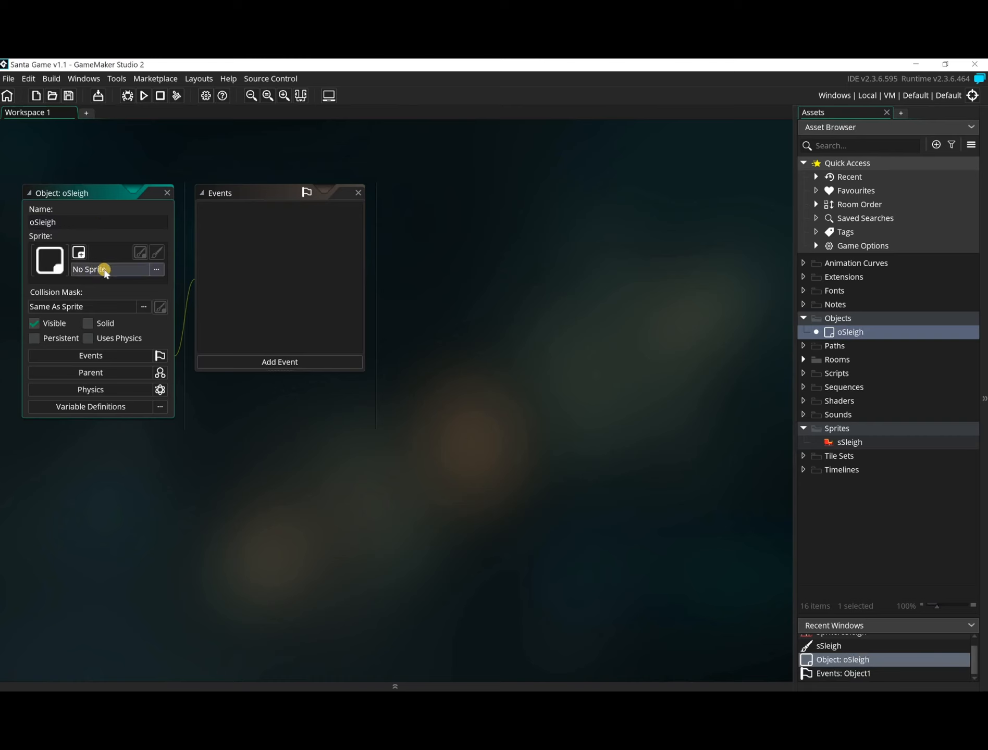
{"action": "left_click", "coordinate": [106, 270]}
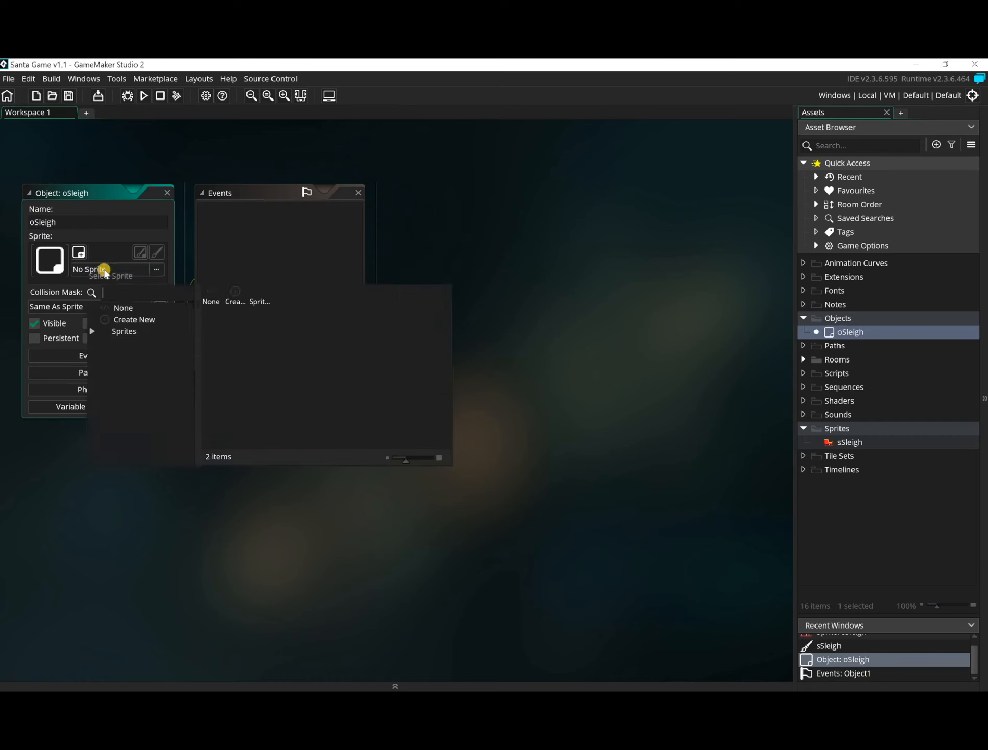
{"action": "left_click", "coordinate": [237, 293]}
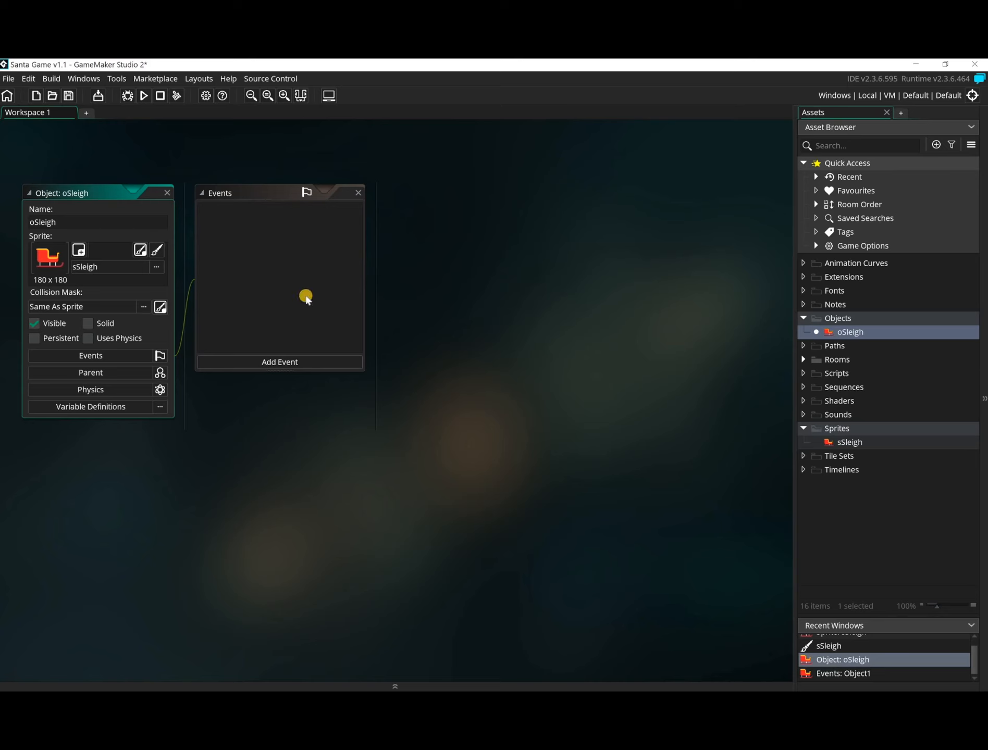
Step: Add a Key Down - Right event to oSleigh with an Assign Variable action that changes x by a relative value of 5
{"action": "left_click", "coordinate": [306, 365]}
{"action": "left_click", "coordinate": [305, 365]}
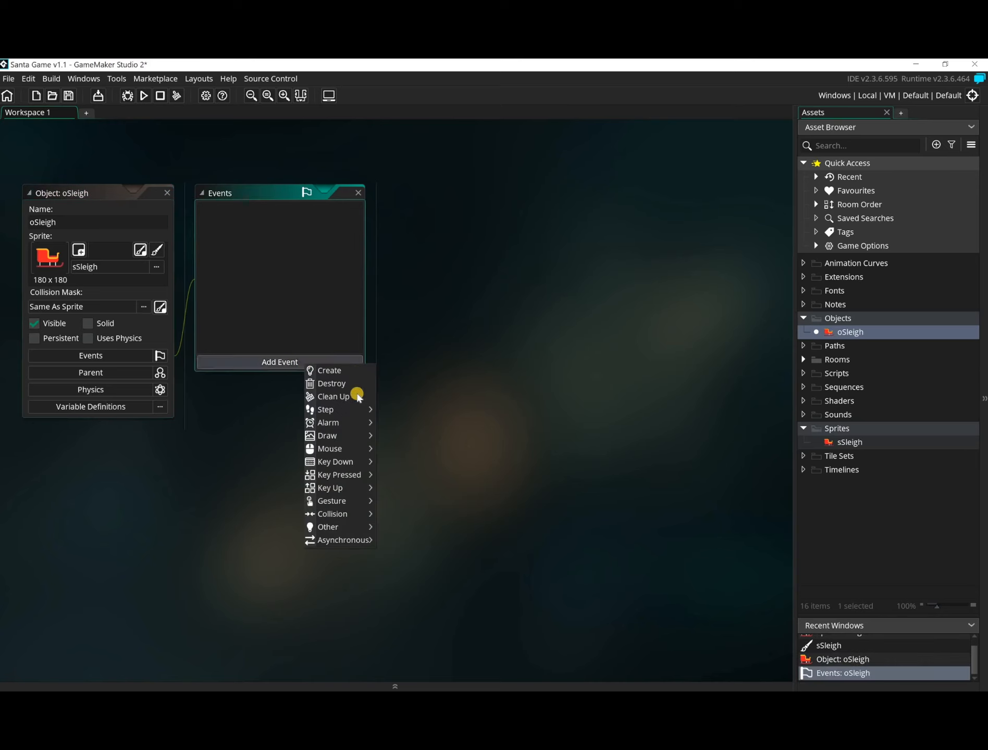
{"action": "mouse_move", "coordinate": [356, 462]}
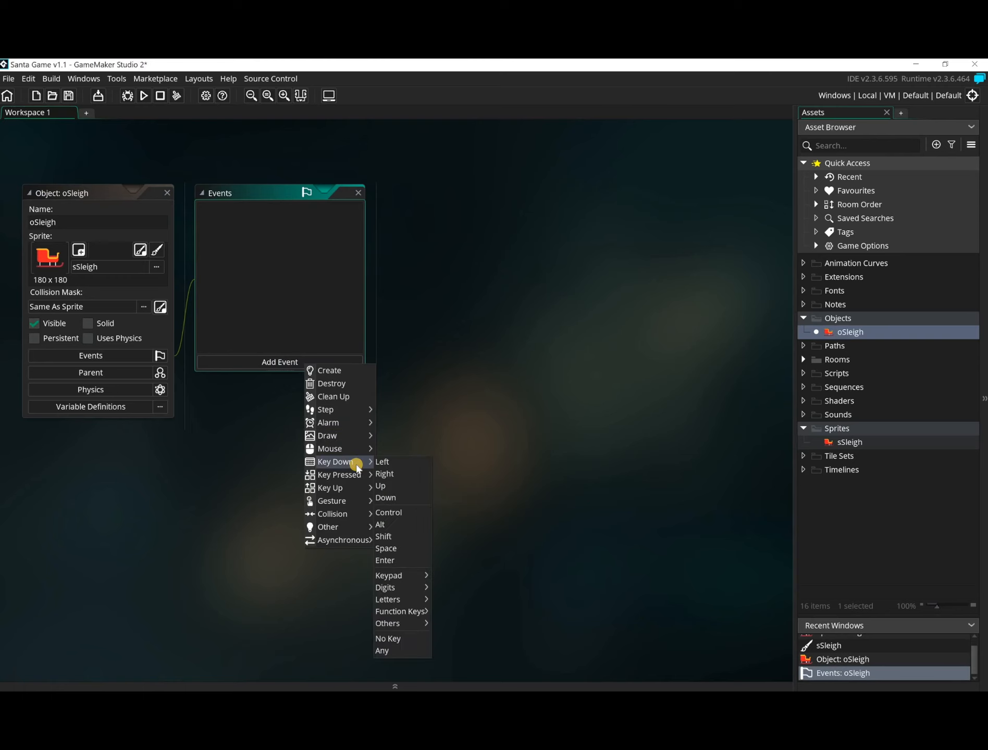
{"action": "left_click", "coordinate": [391, 475]}
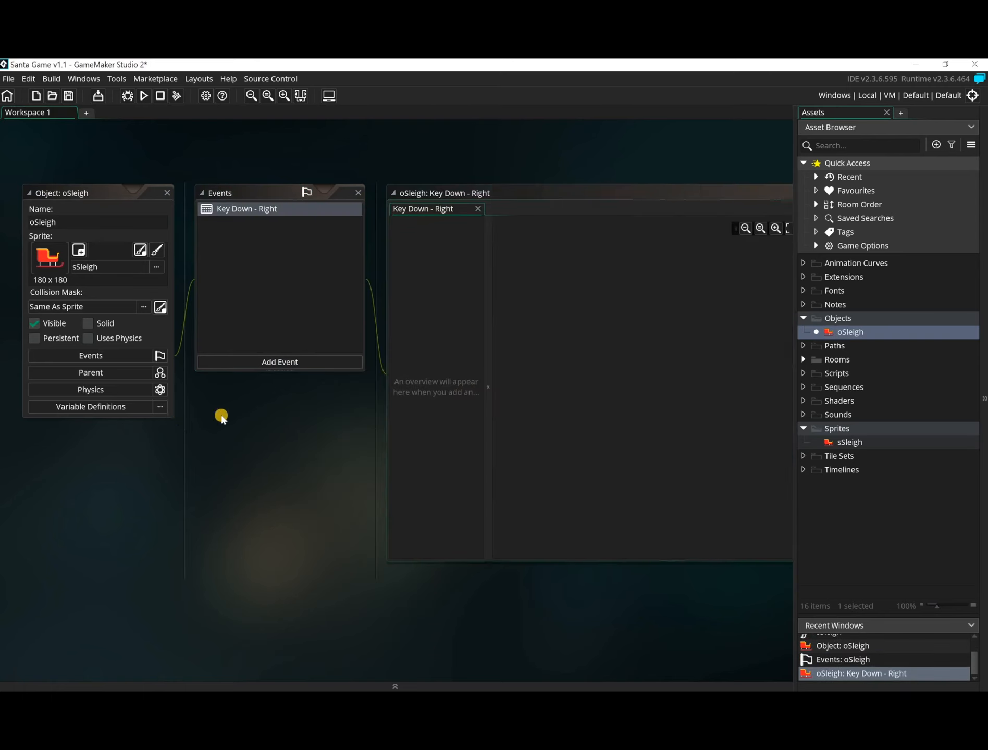
{"action": "left_click_drag", "start_coordinate": [657, 306], "coordinate": [458, 312]}
{"action": "double_click", "coordinate": [449, 341]}
{"action": "type", "text": "x"}
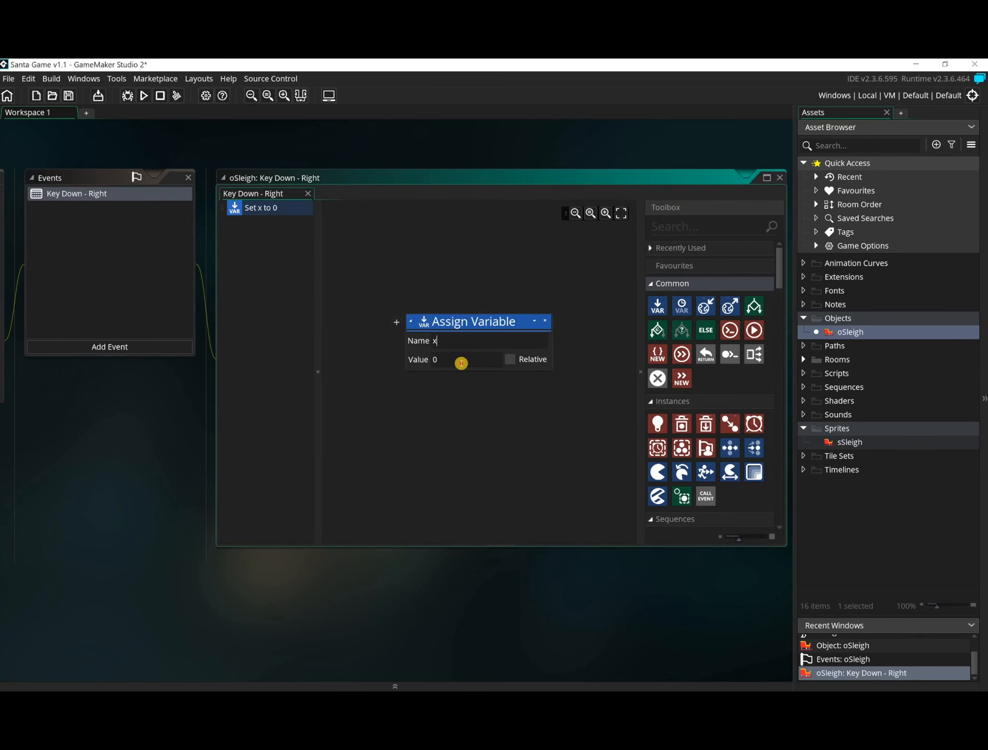
{"action": "left_click_drag", "start_coordinate": [461, 363], "coordinate": [313, 347]}
{"action": "type", "text": "5"}
{"action": "left_click", "coordinate": [526, 363]}
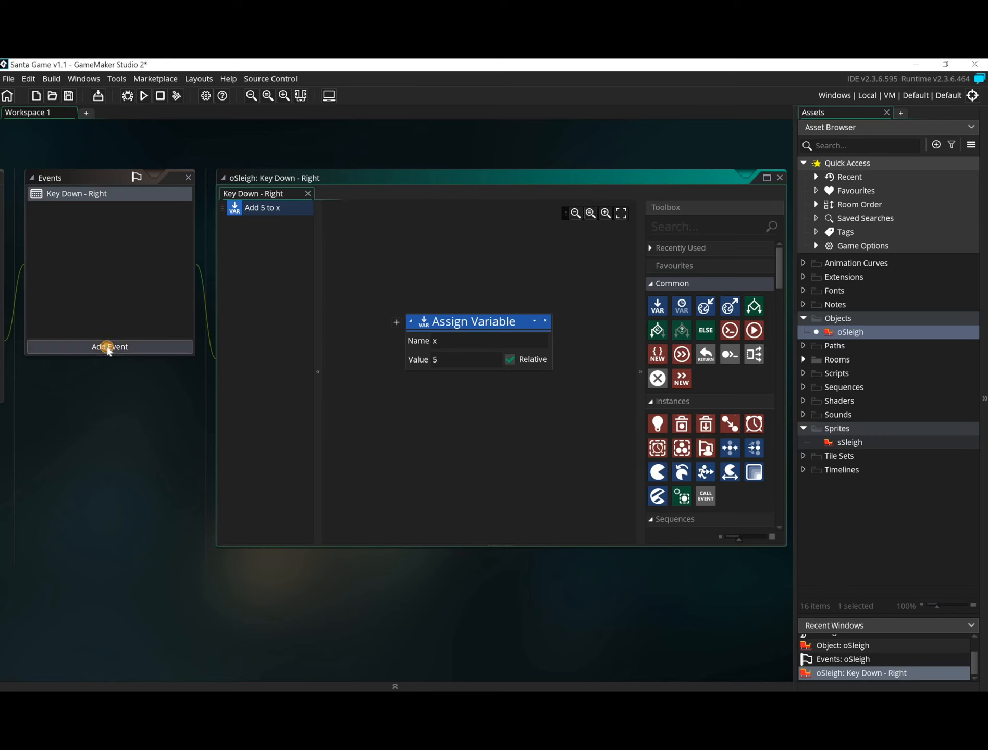
Step: Add a Key Down - Left event to oSleigh with an Assign Variable action that changes x by a relative value of -5
{"action": "left_click", "coordinate": [109, 347]}
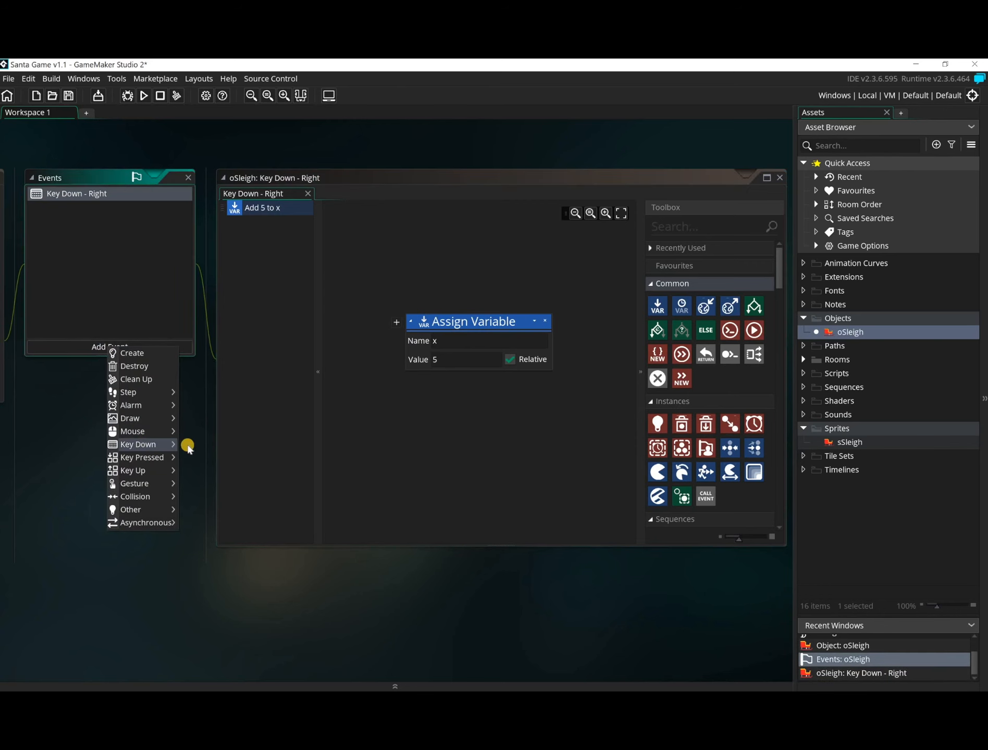
{"action": "mouse_move", "coordinate": [151, 446]}
{"action": "left_click", "coordinate": [196, 444]}
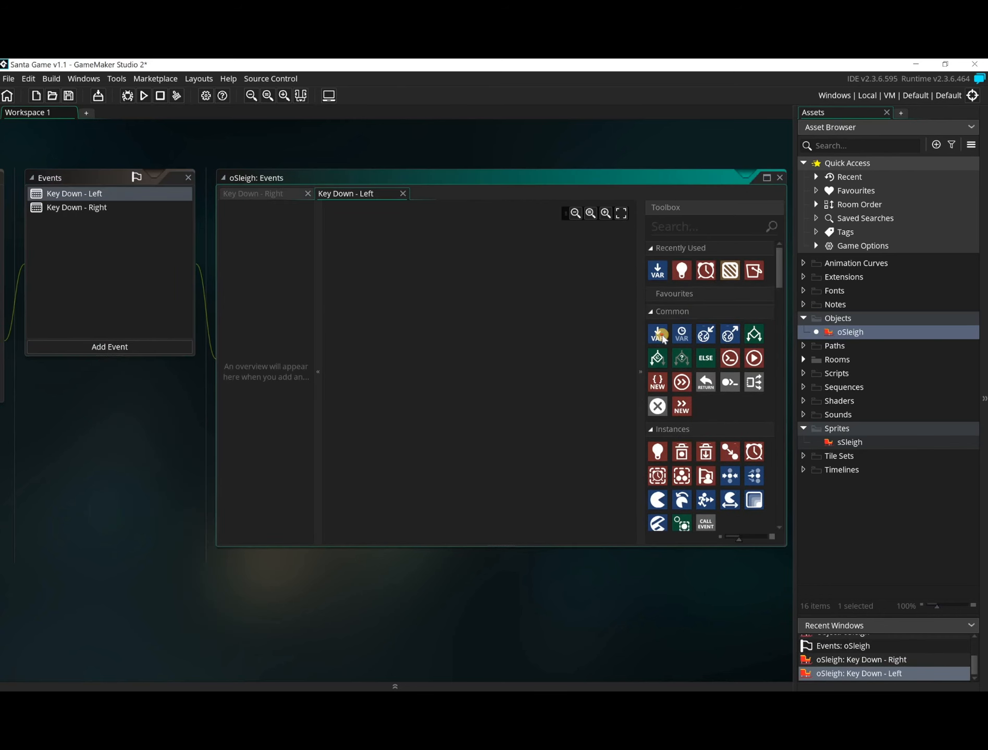
{"action": "left_click_drag", "start_coordinate": [657, 333], "coordinate": [492, 336]}
{"action": "left_click", "coordinate": [454, 344]}
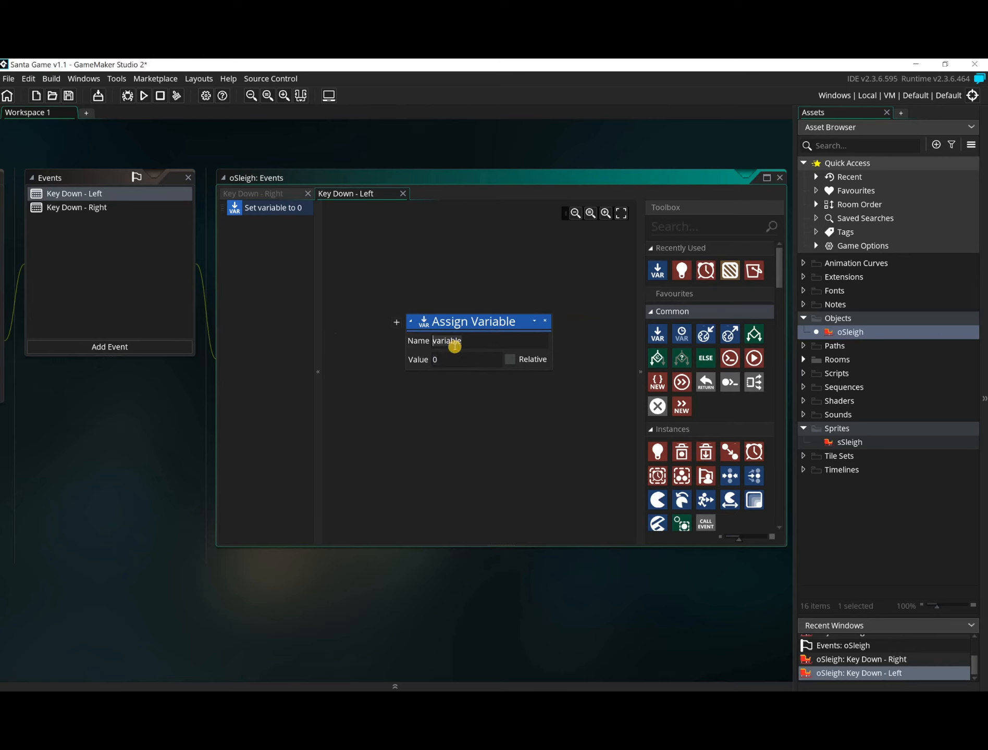
{"action": "type", "text": "x"}
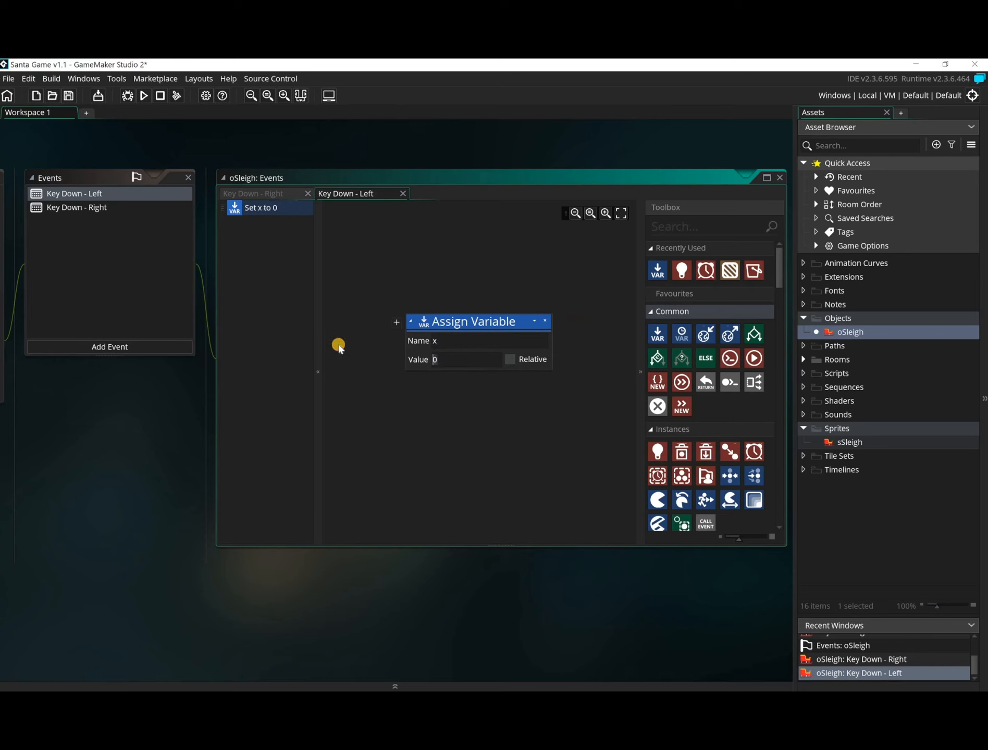
{"action": "double_click", "coordinate": [457, 359]}
{"action": "type", "text": "-5"}
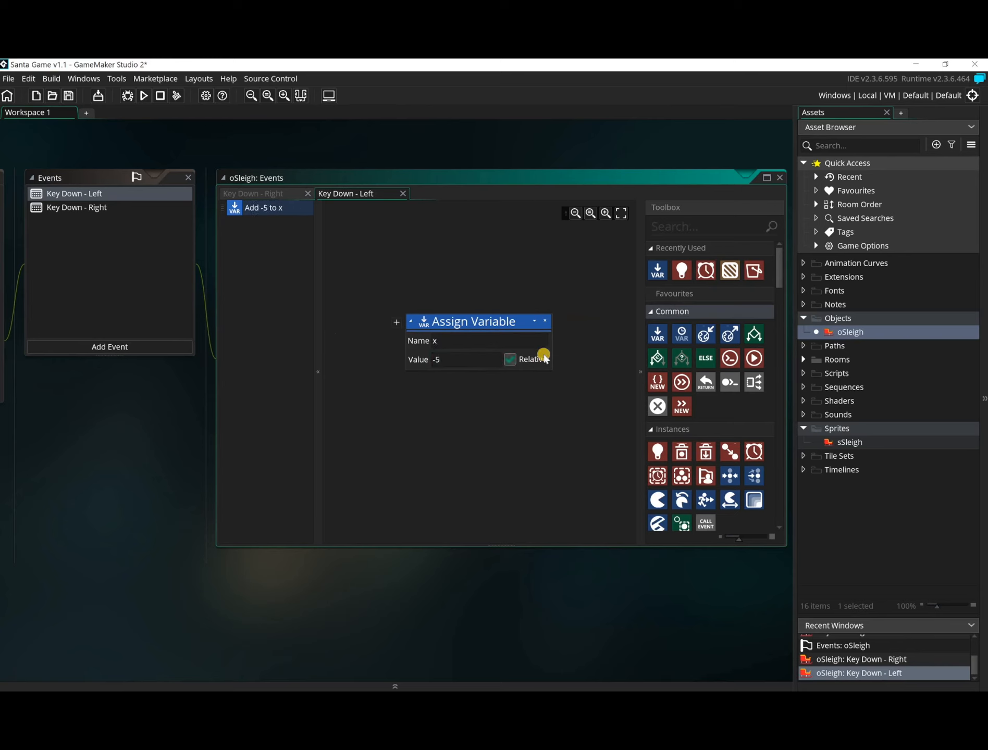
{"action": "middle_click_drag", "start_coordinate": [146, 435], "coordinate": [178, 436]}
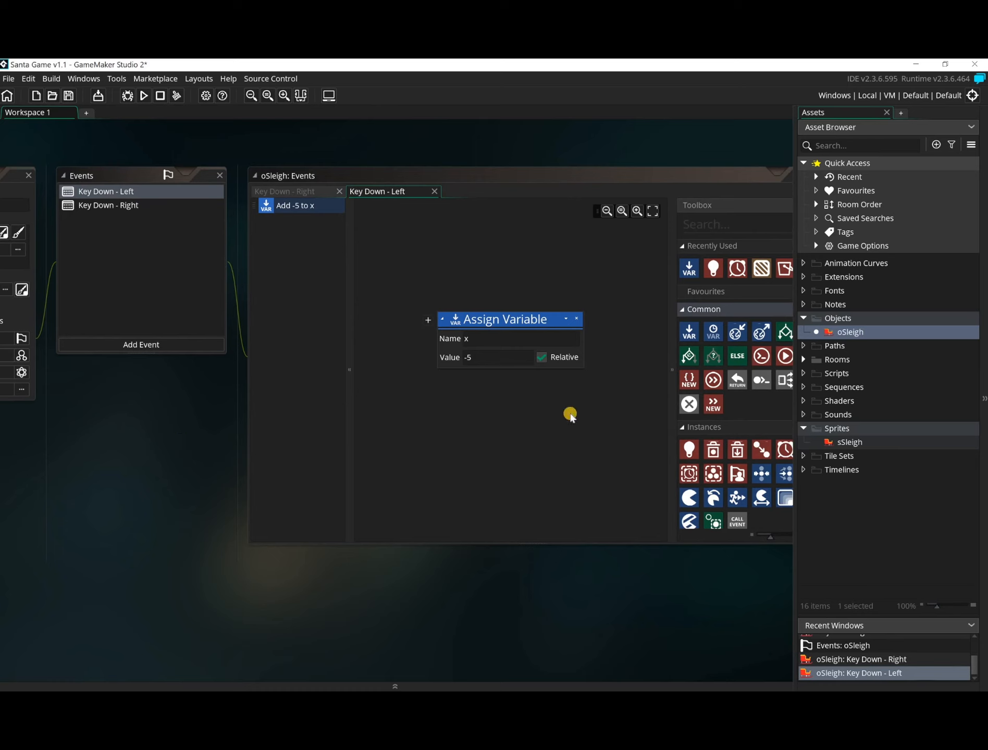
Step: In Room1, add an instance layer named sleigh and place an oSleigh instance on it near the bottom middle of the room
{"action": "left_click", "coordinate": [803, 359]}
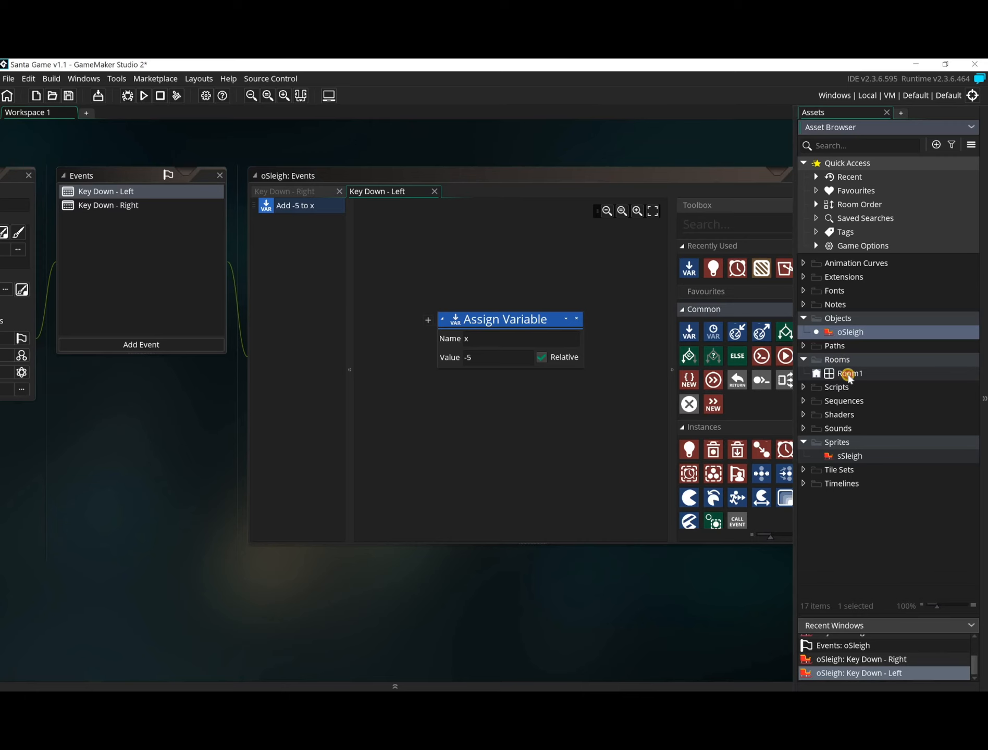
{"action": "left_click", "coordinate": [848, 374]}
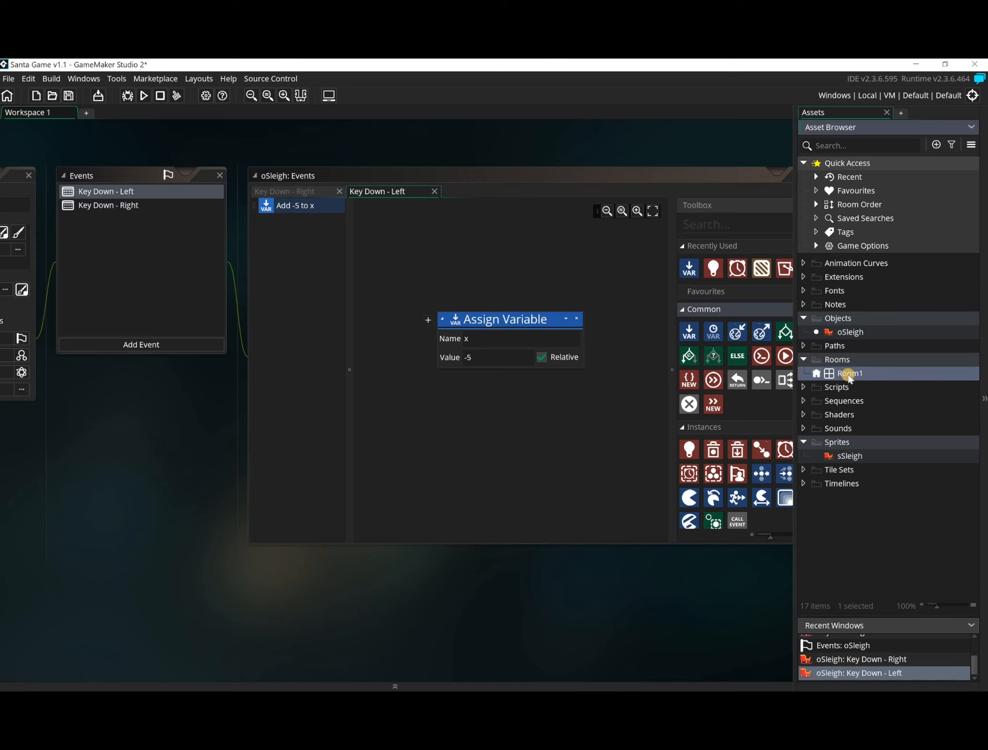
{"action": "double_click", "coordinate": [848, 374]}
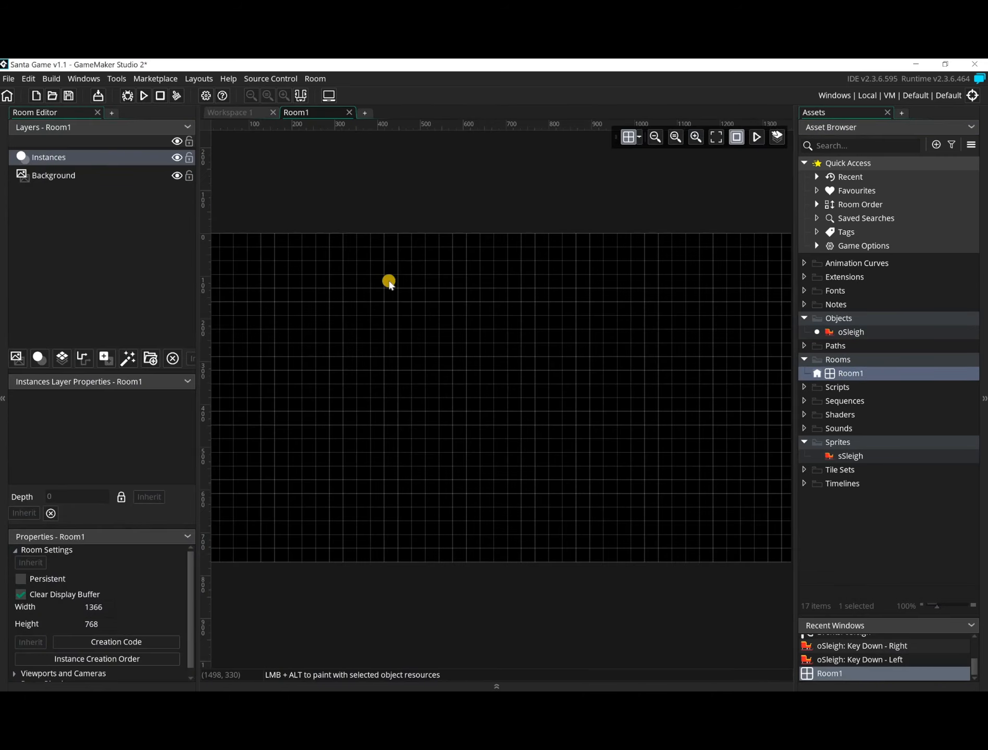
{"action": "left_click", "coordinate": [39, 358]}
{"action": "left_click", "coordinate": [56, 157]}
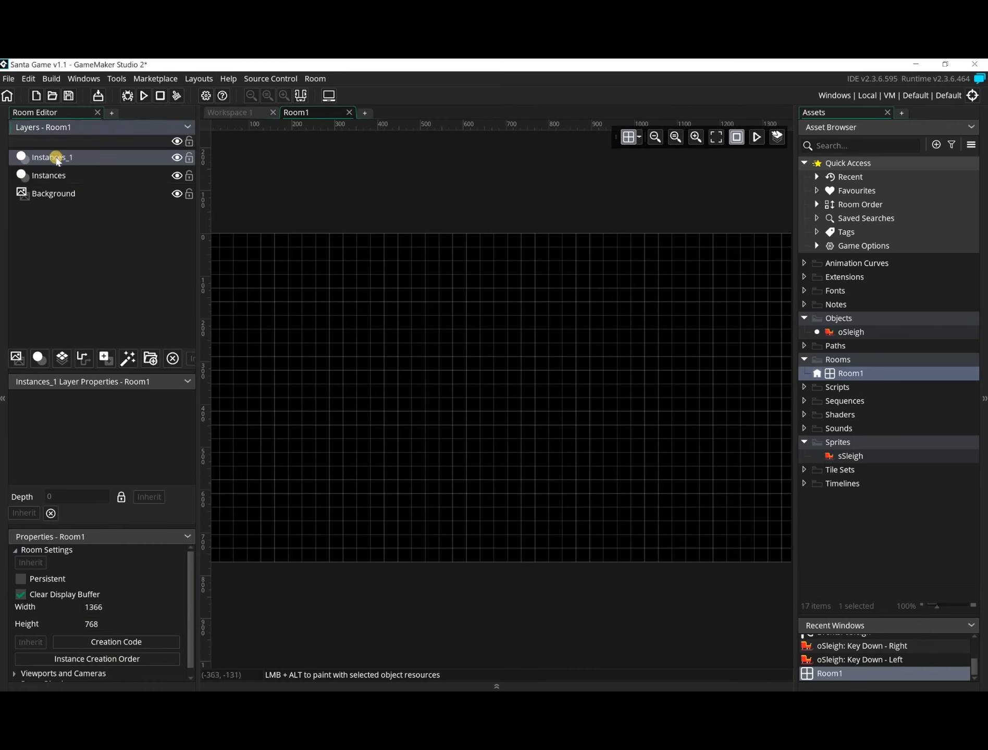
{"action": "right_click", "coordinate": [55, 161]}
{"action": "right_click", "coordinate": [54, 159]}
{"action": "left_click", "coordinate": [94, 181]}
{"action": "type", "text": "sleigh"}
{"action": "key", "text": "Return"}
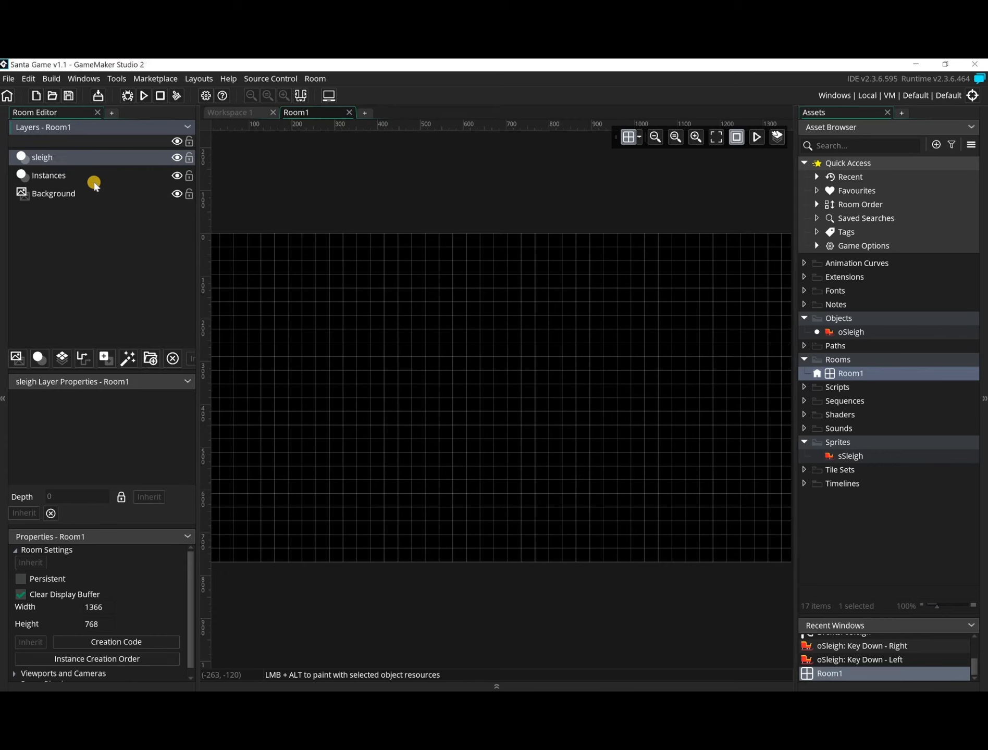
{"action": "left_click", "coordinate": [846, 336]}
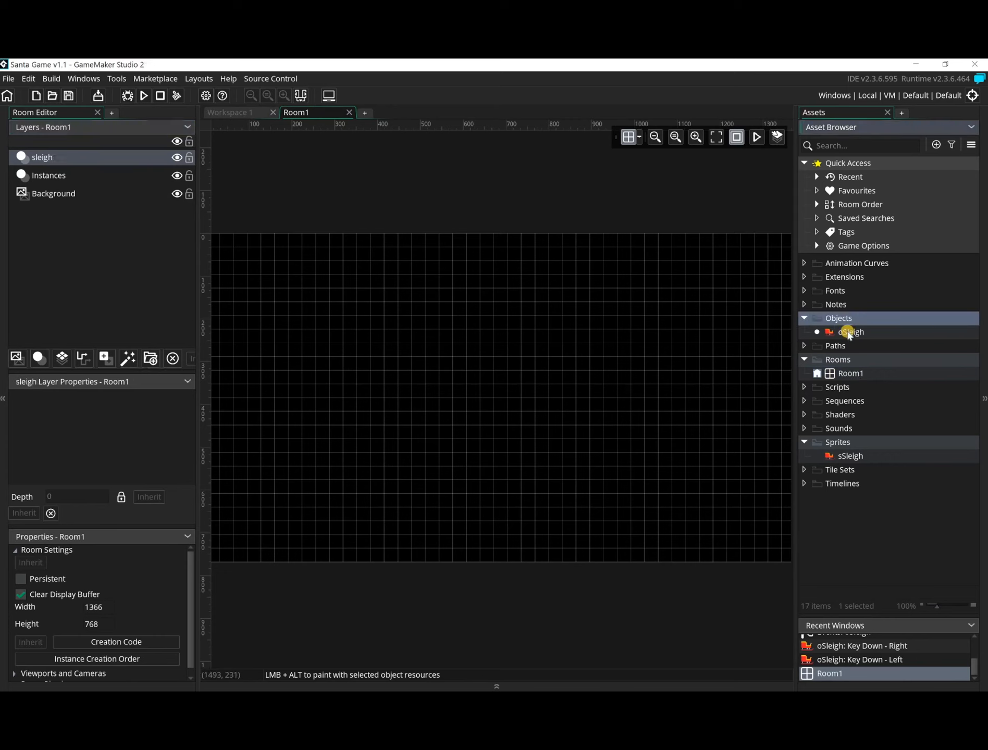
{"action": "left_click_drag", "start_coordinate": [847, 336], "coordinate": [469, 495]}
Step: Run the game, test moving the sleigh right and left, and close the game window
{"action": "left_click", "coordinate": [144, 97]}
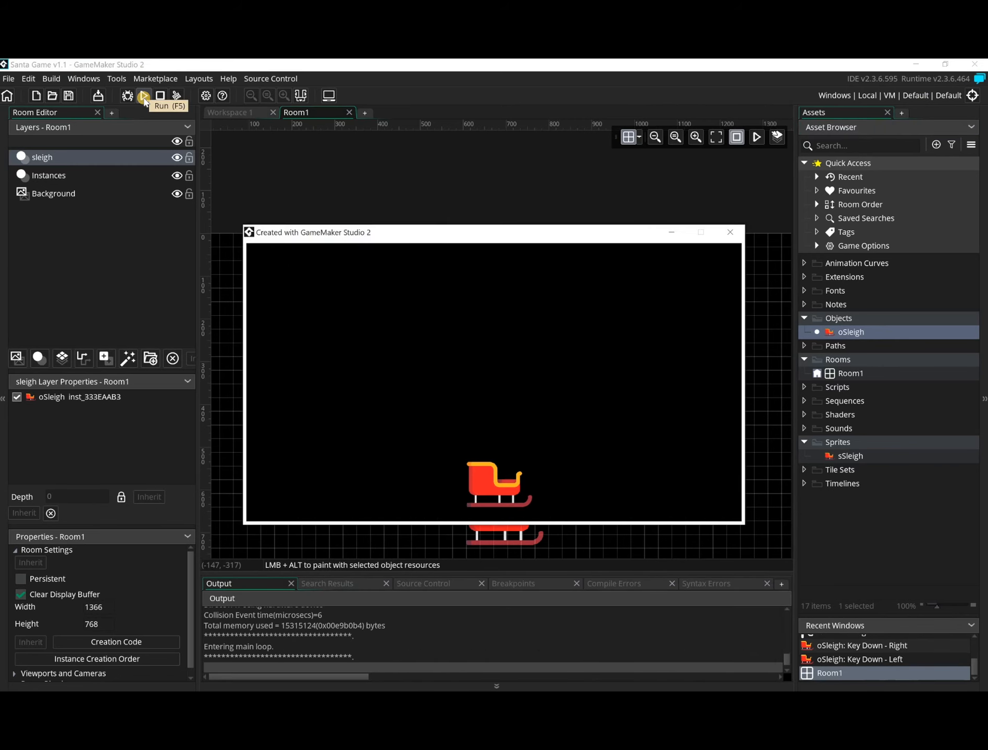
{"action": "key", "text": "Right"}
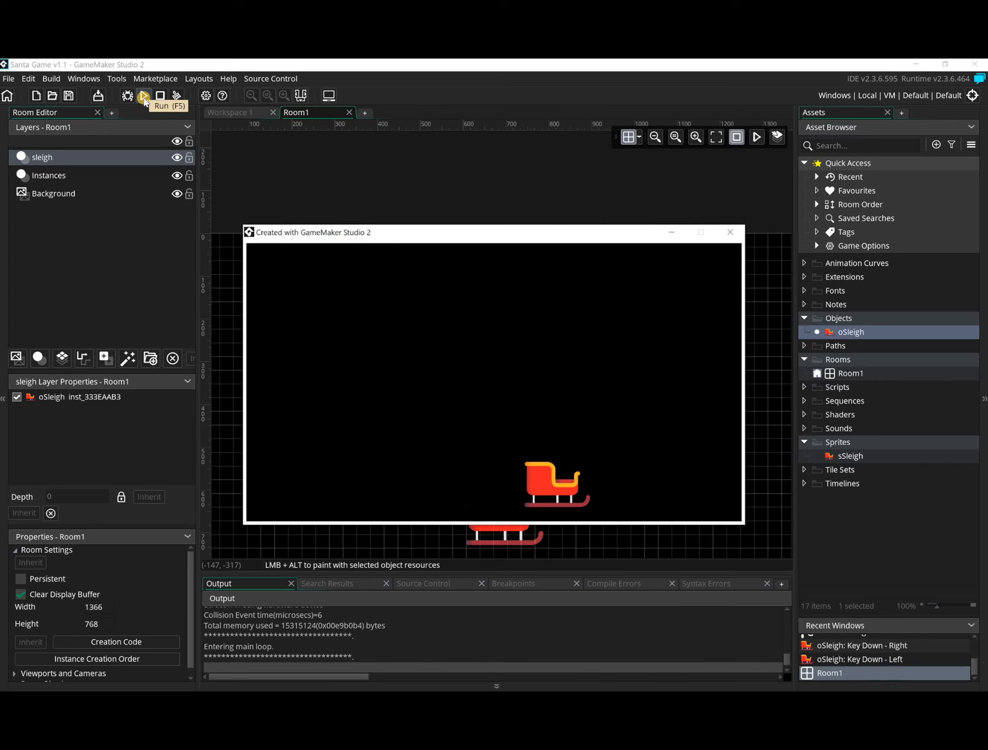
{"action": "key", "text": "Left"}
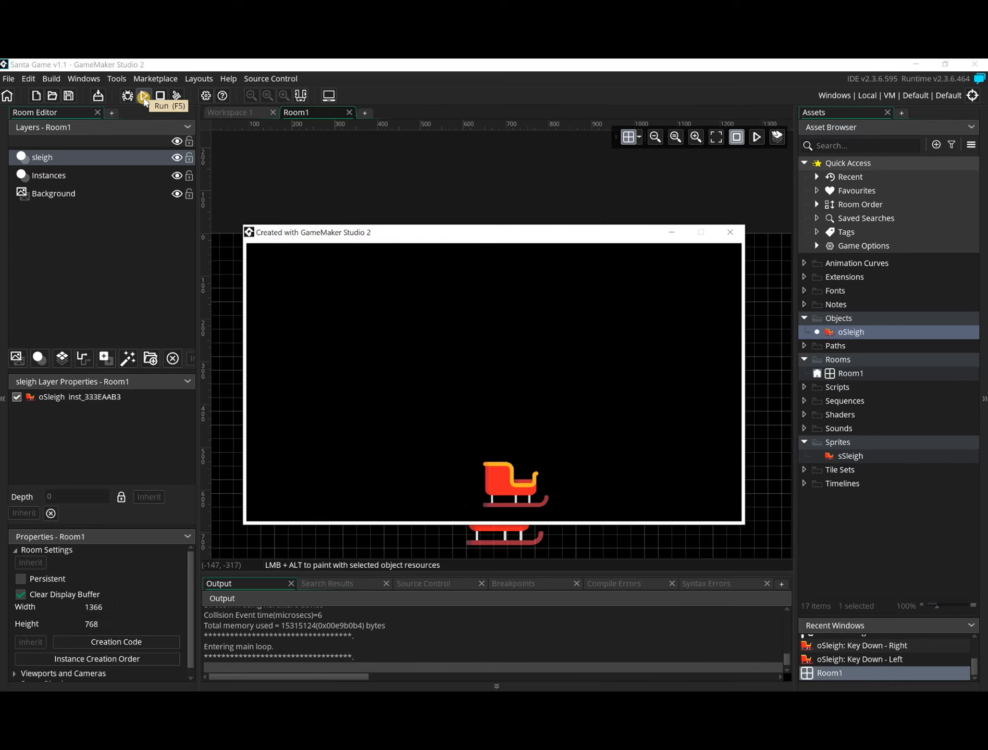
{"action": "key", "text": "Right"}
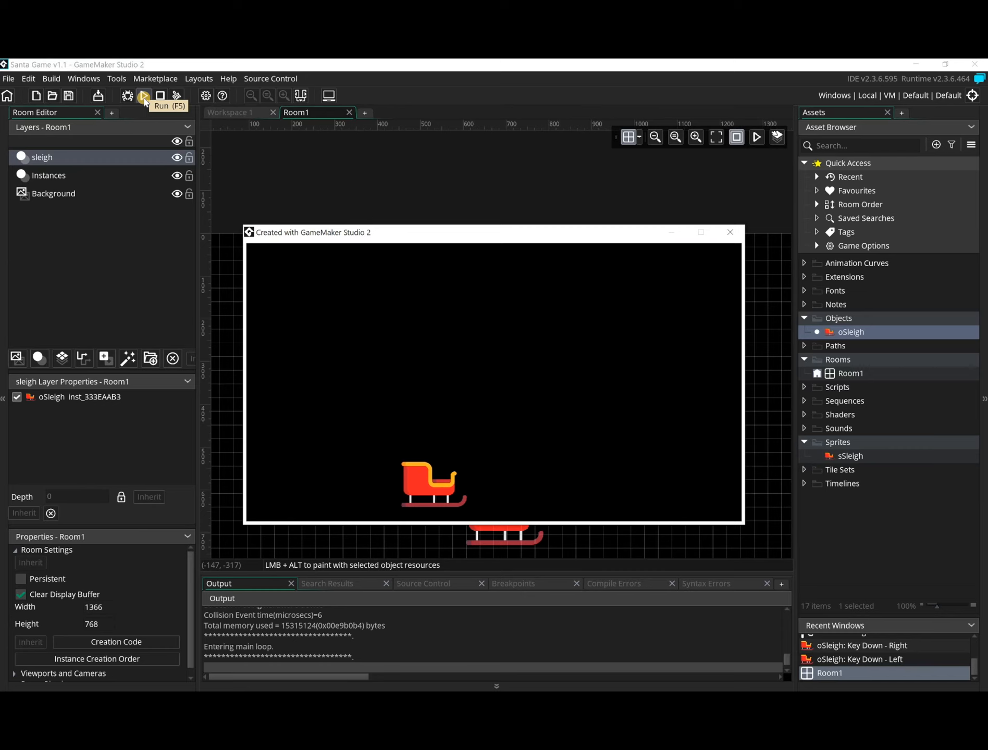
{"action": "key", "text": "Left"}
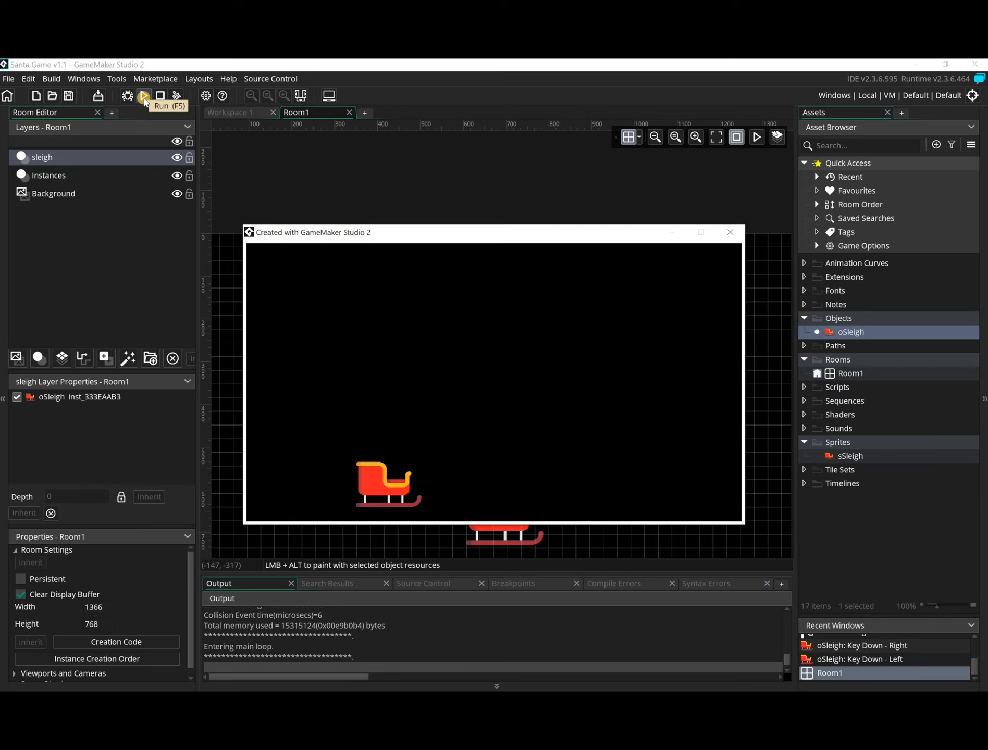
{"action": "key", "text": "Right"}
{"action": "key", "text": "Right"}
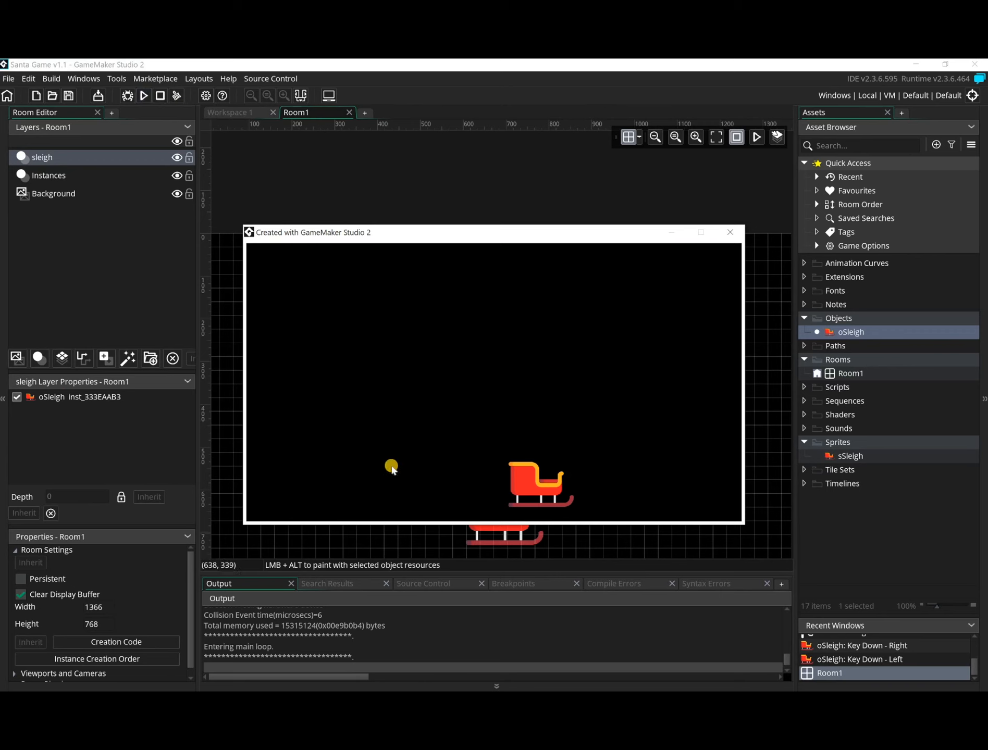
{"action": "left_click", "coordinate": [734, 232]}
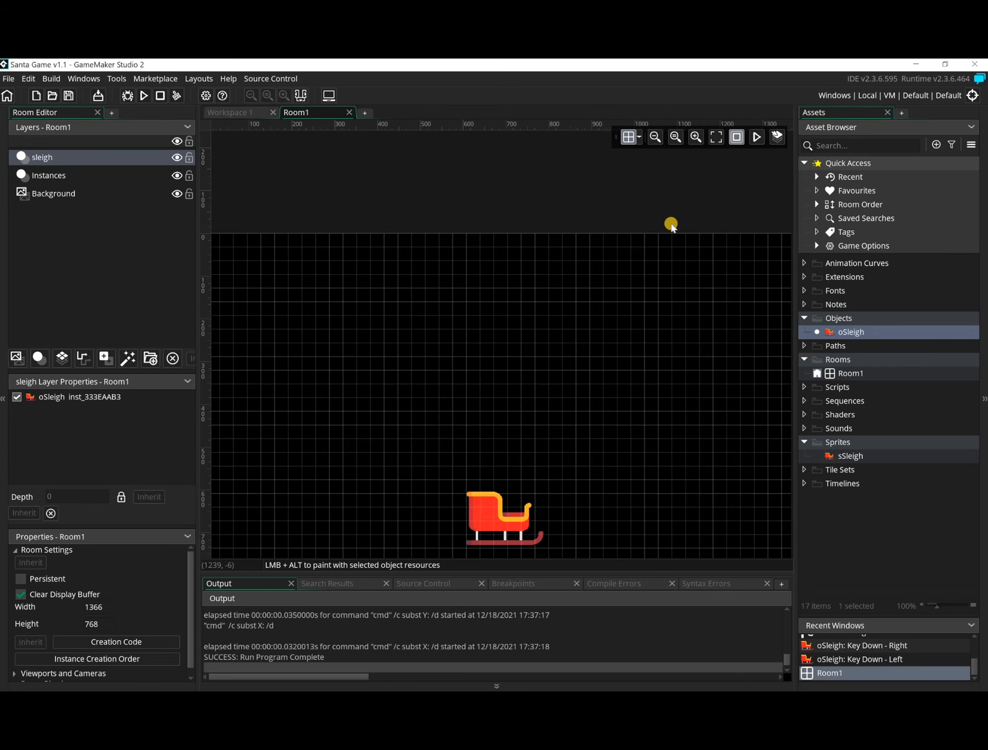
Step: Add a Set Instance Scale action with horizontal 1 and vertical 1 below the variable assignment in oSleigh's Key Down - Right event
{"action": "double_click", "coordinate": [850, 333]}
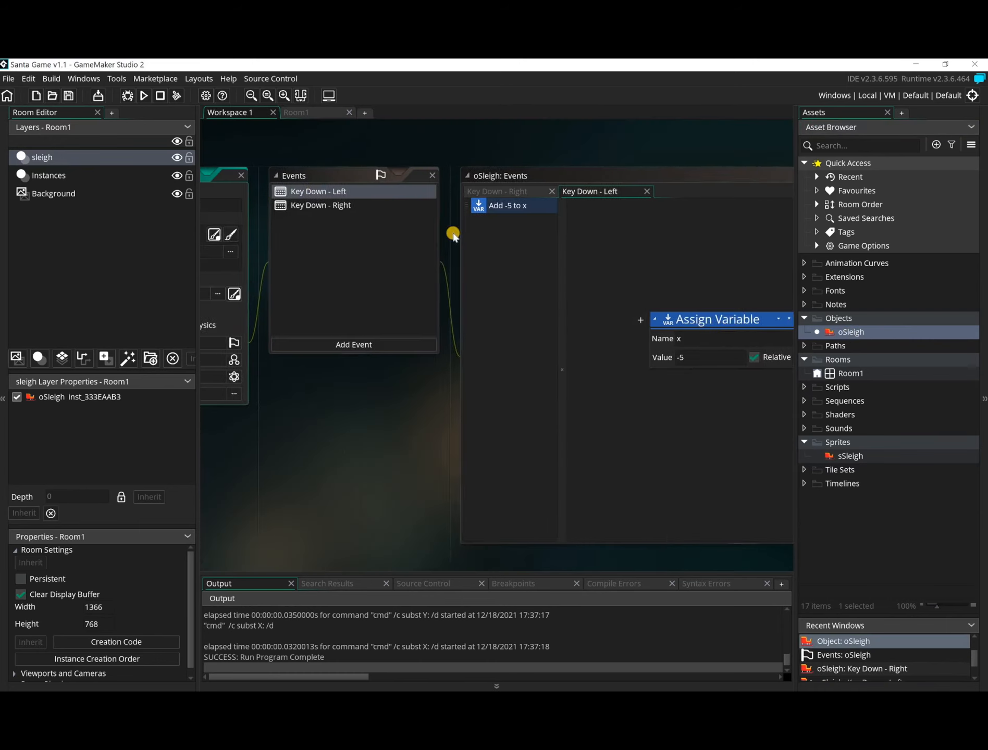
{"action": "left_click", "coordinate": [435, 214]}
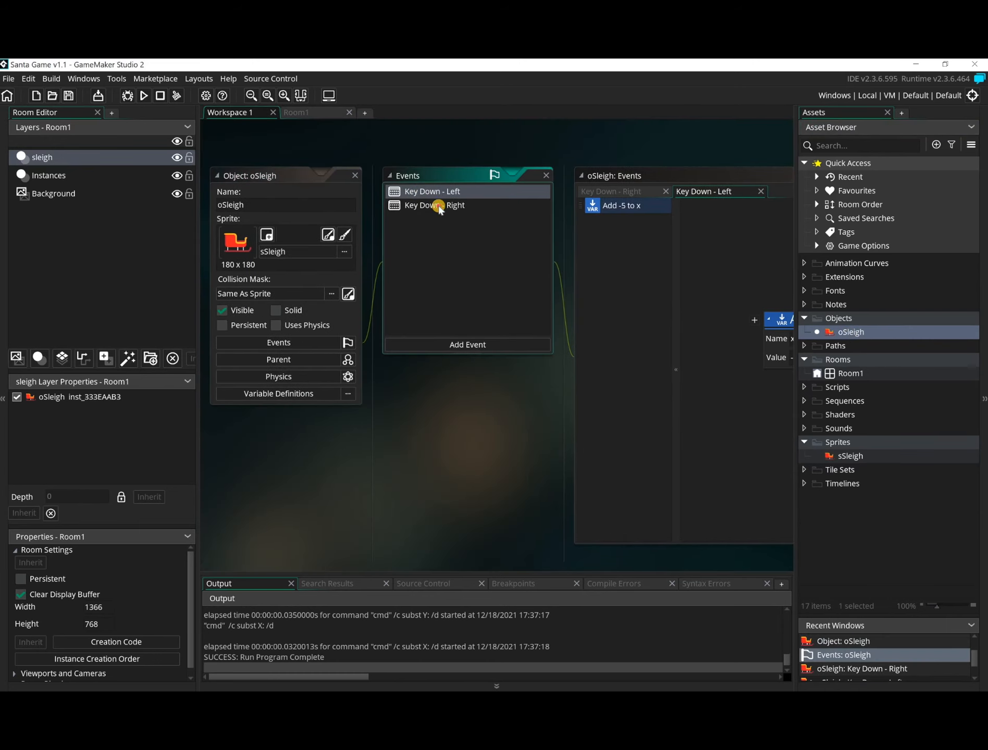
{"action": "left_click", "coordinate": [438, 205]}
{"action": "left_click", "coordinate": [4, 344]}
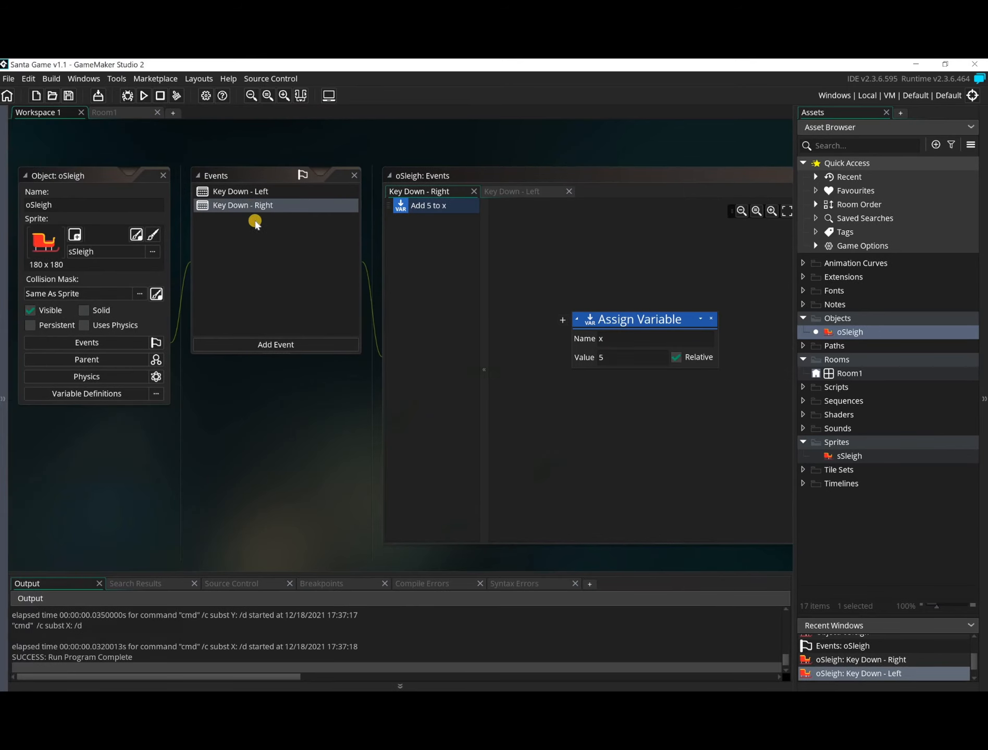
{"action": "middle_click_drag", "start_coordinate": [329, 416], "coordinate": [73, 386]}
{"action": "left_click_drag", "start_coordinate": [719, 451], "coordinate": [456, 375]}
{"action": "left_click", "coordinate": [455, 383]}
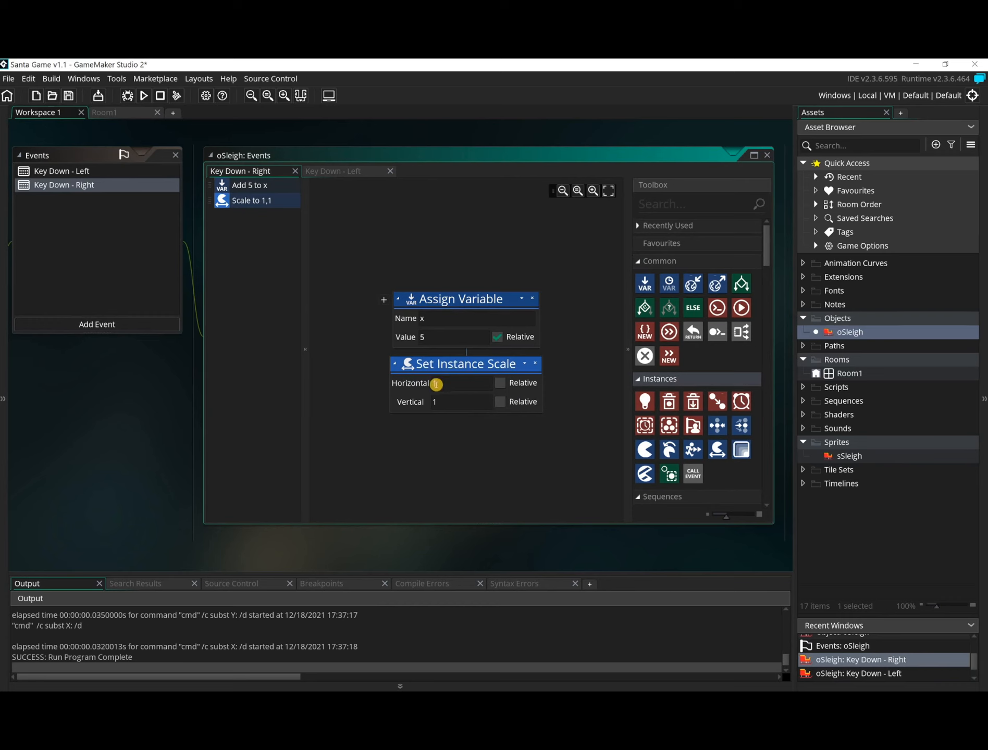
Step: Add a Set Instance Scale action to oSleigh's Key Down - Left event with its horizontal scale set to -1
{"action": "left_click", "coordinate": [53, 171]}
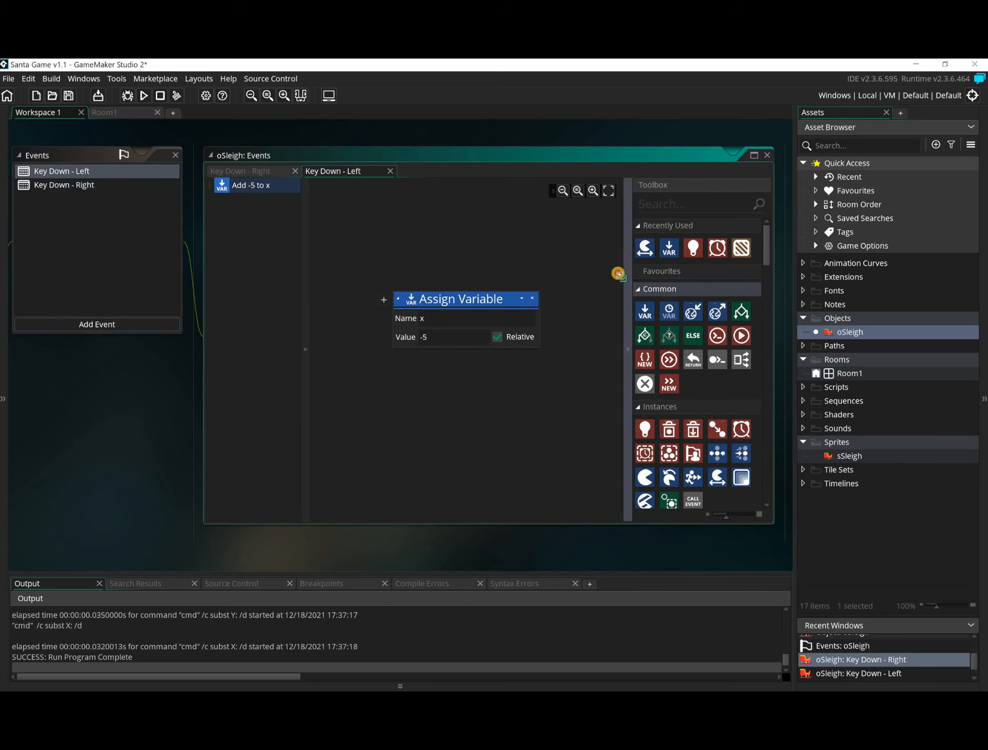
{"action": "left_click_drag", "start_coordinate": [644, 248], "coordinate": [442, 387]}
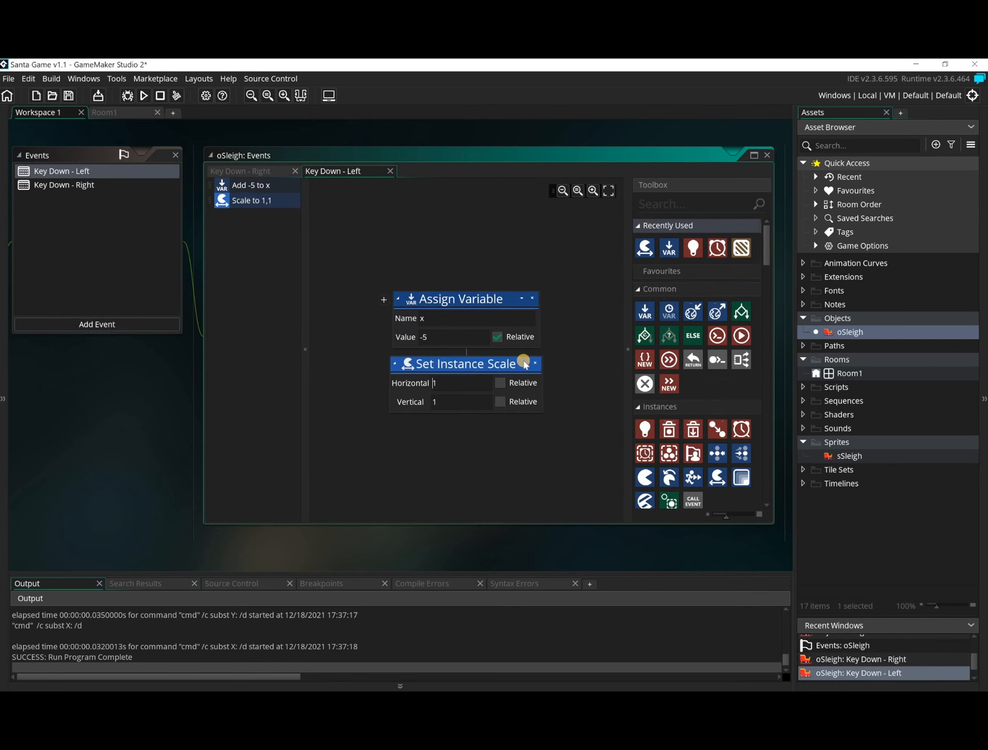
{"action": "type", "text": "-"}
Step: Run the game again and test whether the sleigh flips direction when moved right and left
{"action": "left_click", "coordinate": [139, 96]}
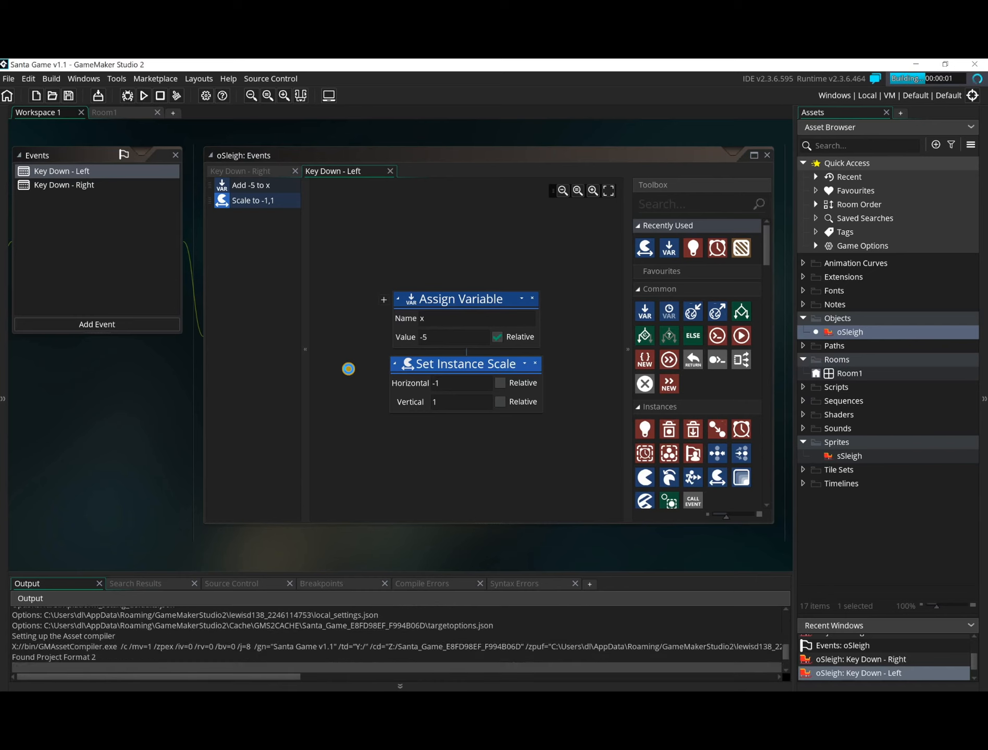
{"action": "key", "text": "Right"}
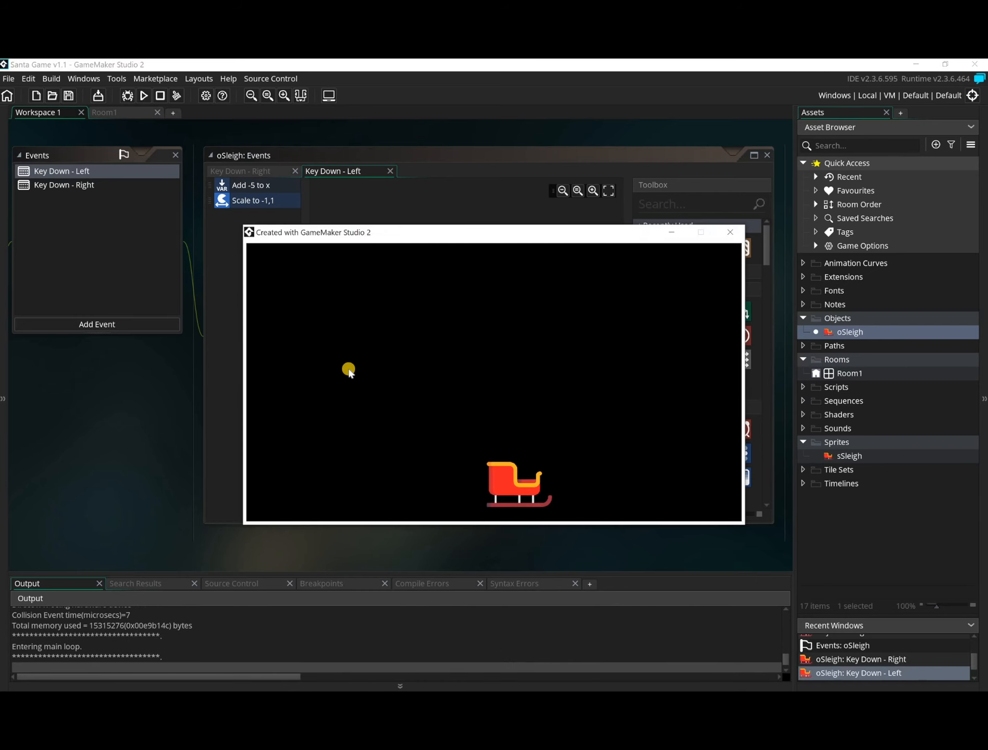
{"action": "key", "text": "Right"}
{"action": "key", "text": "Left"}
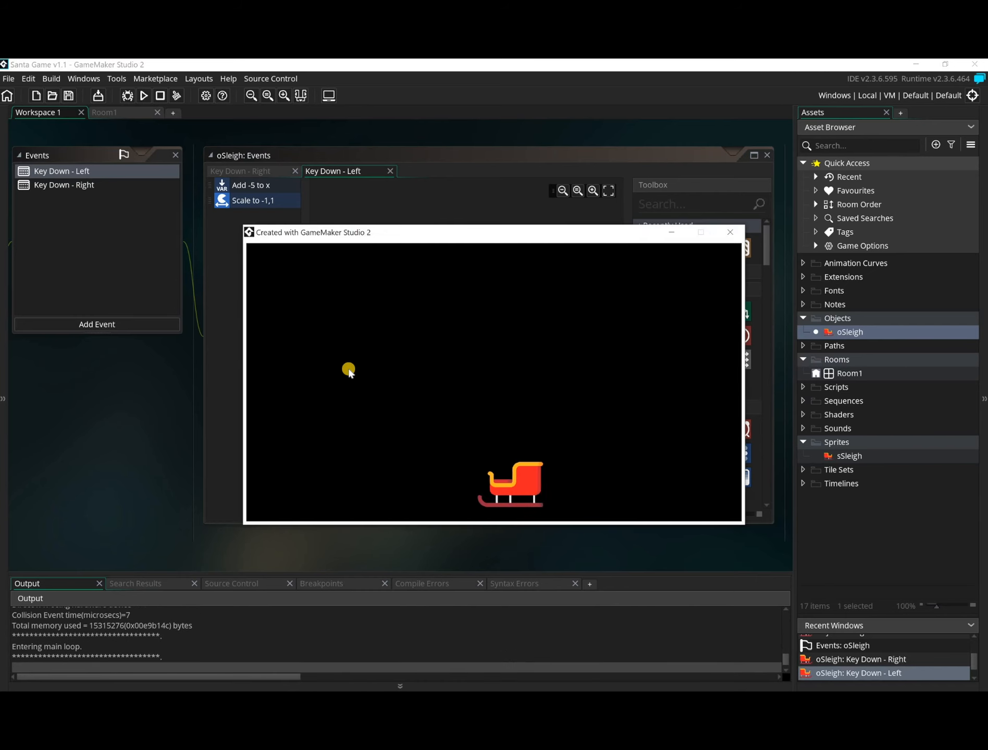
{"action": "key", "text": "Right"}
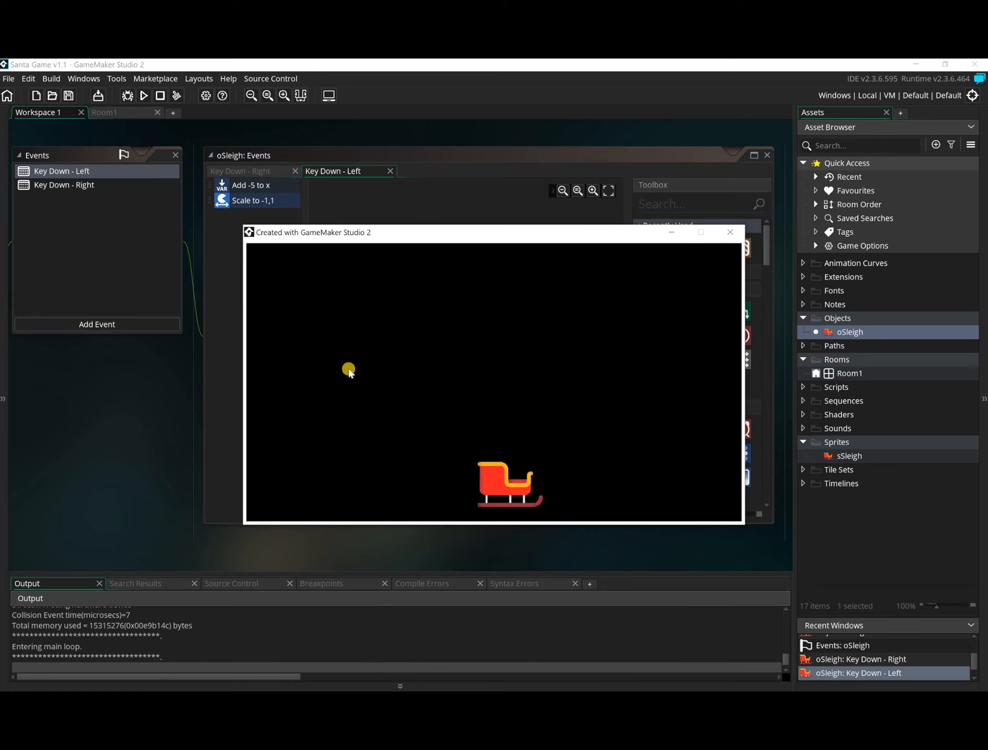
{"action": "key", "text": "Left"}
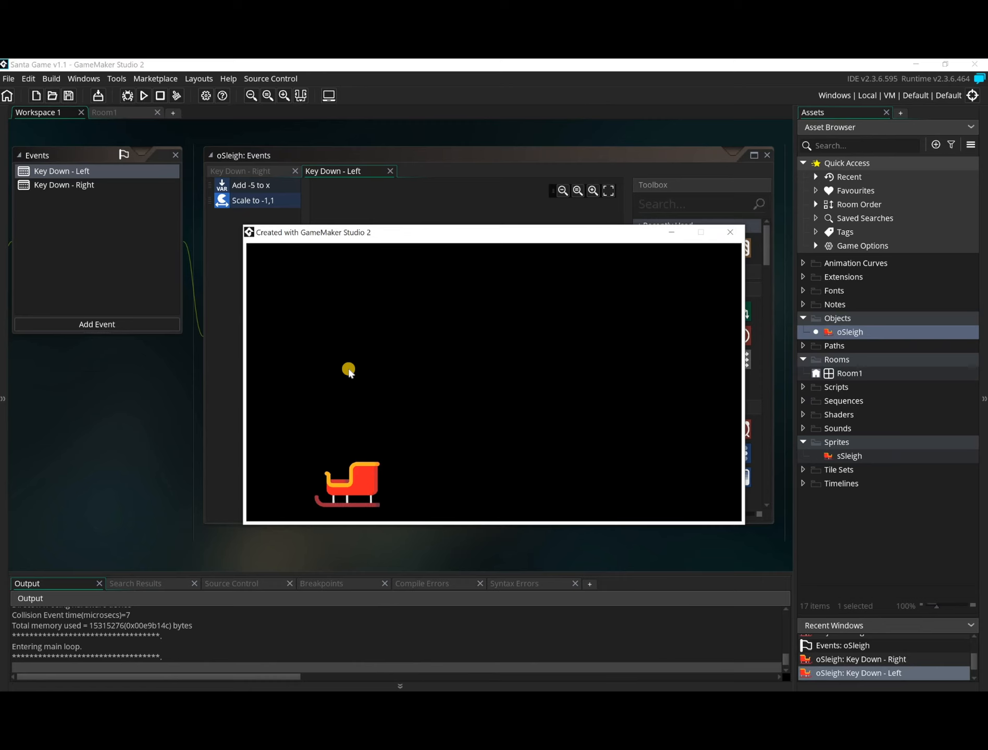
Step: Keep moving the sleigh right and left in the running game to check its flip, and close the game window
{"action": "key", "text": "Right"}
{"action": "key", "text": "Left"}
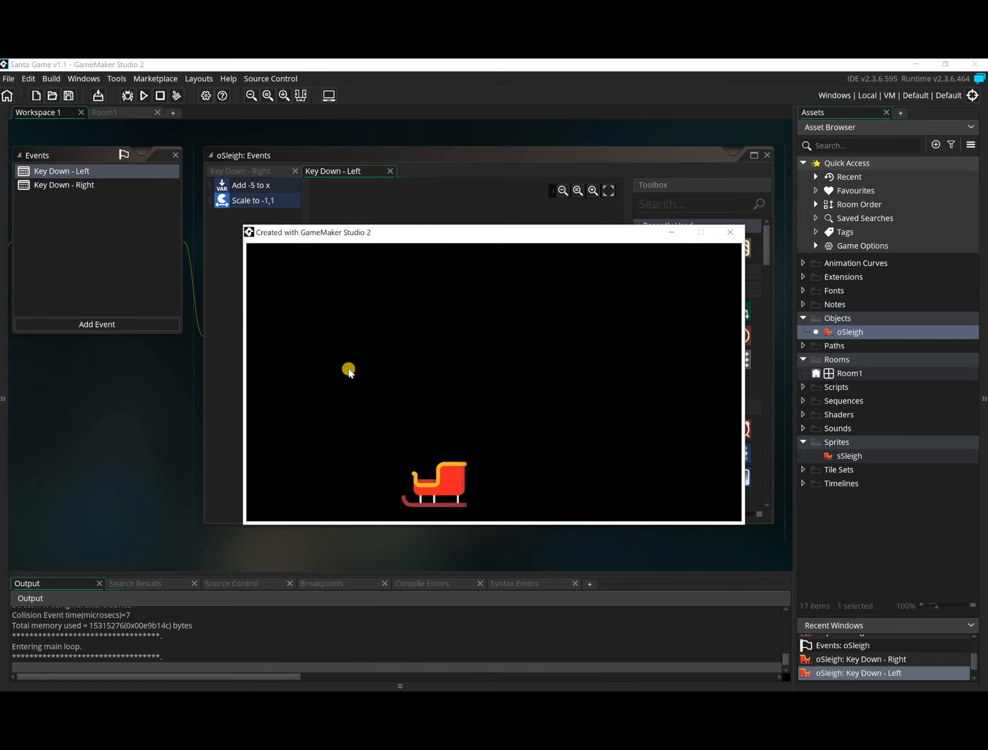
{"action": "key", "text": "Right"}
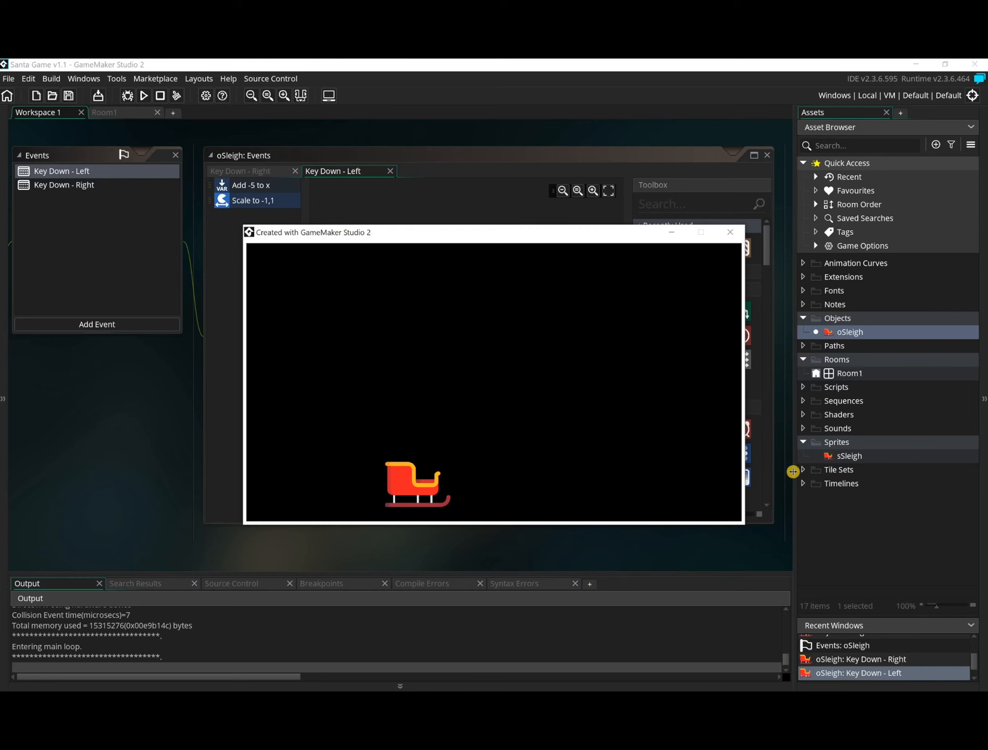
{"action": "left_click", "coordinate": [731, 234]}
Step: Open the sSleigh sprite and set its origin to Middle Centre
{"action": "left_click", "coordinate": [852, 458]}
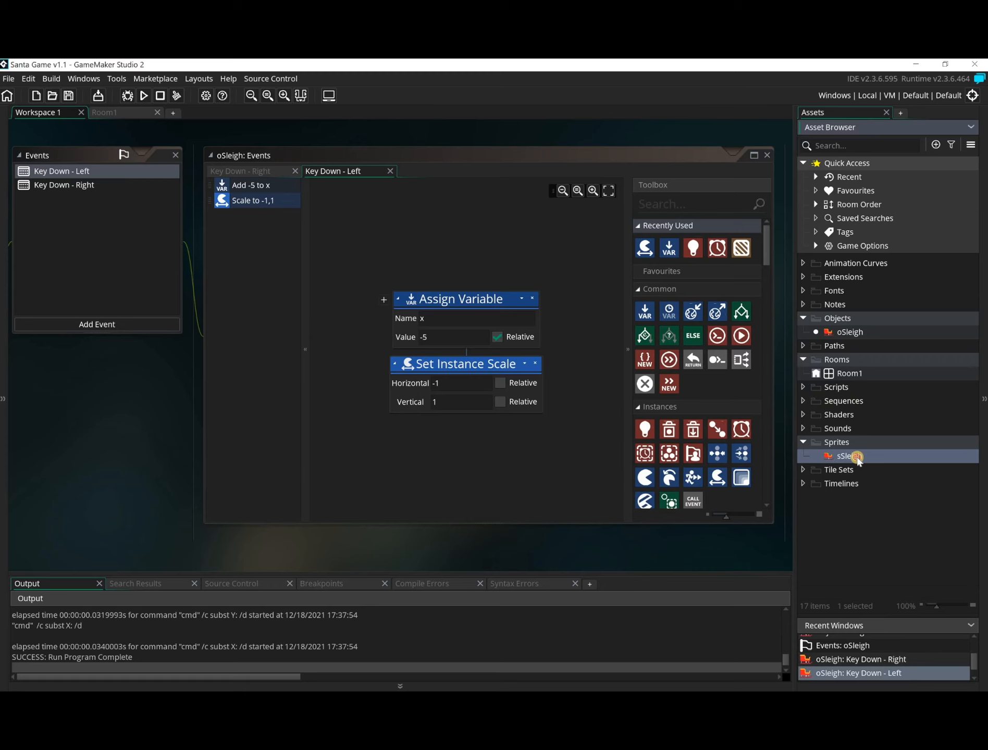
{"action": "double_click", "coordinate": [851, 456]}
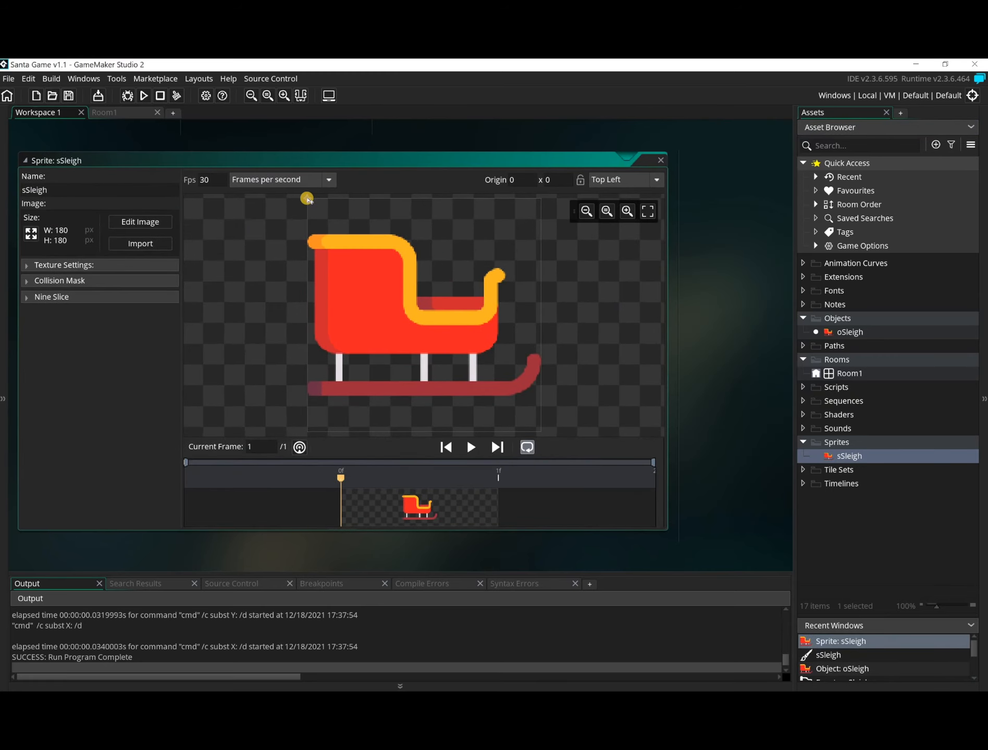
{"action": "left_click", "coordinate": [652, 180]}
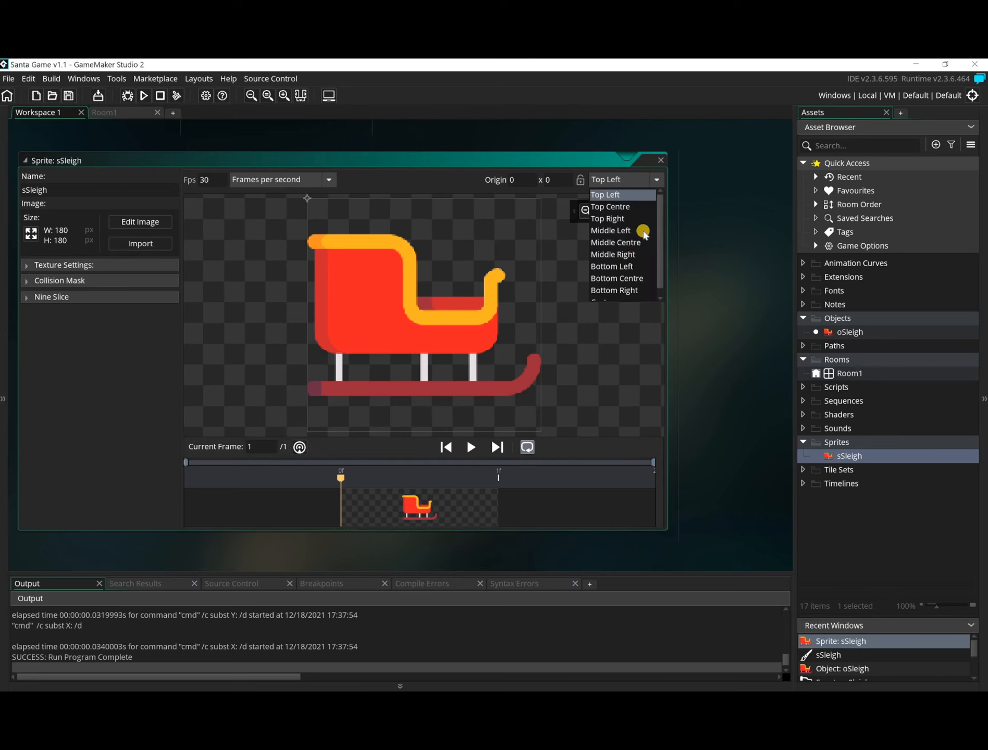
{"action": "left_click", "coordinate": [631, 242]}
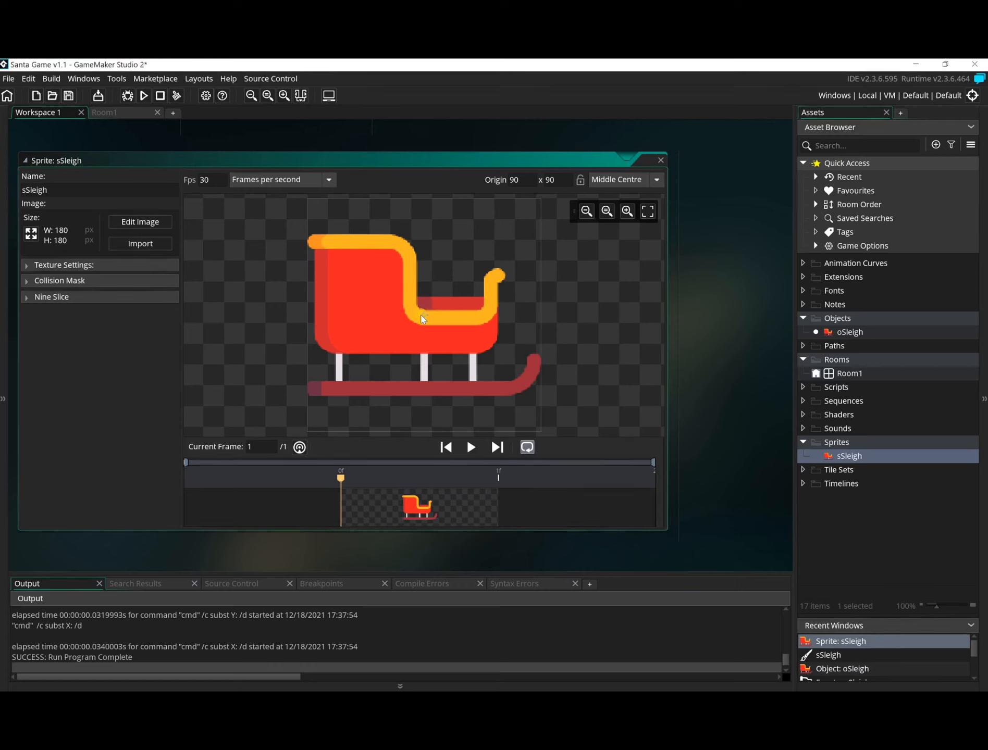
Step: Run the game to check the sleigh's flip with the centred origin, and close the game and the sSleigh sprite editor
{"action": "left_click", "coordinate": [144, 96]}
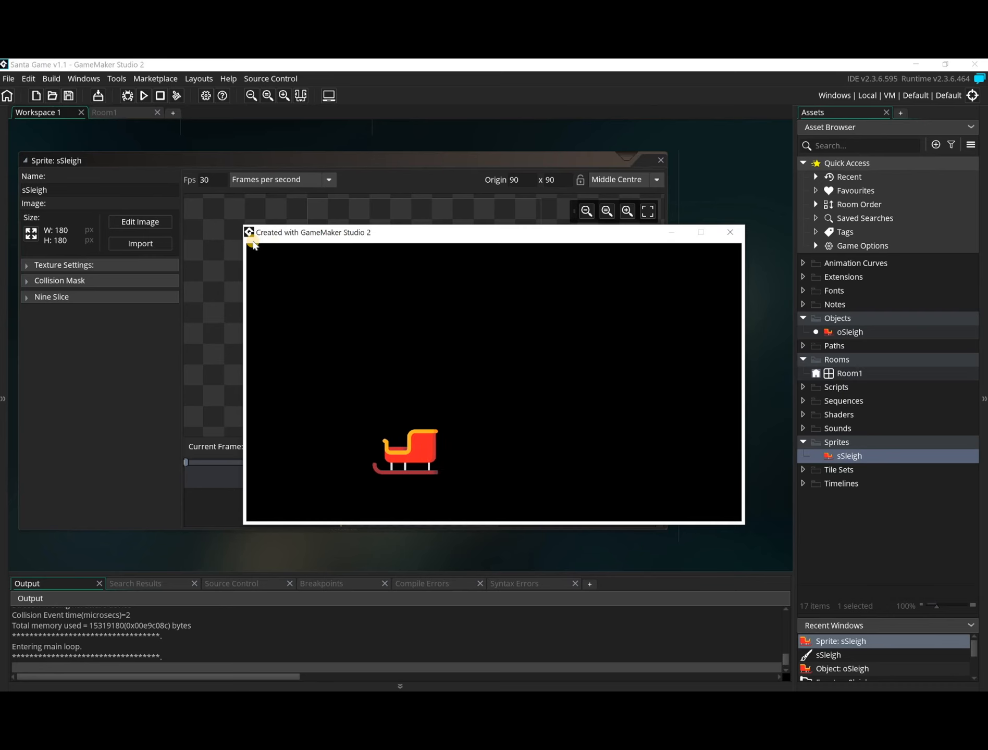
{"action": "left_click", "coordinate": [740, 233]}
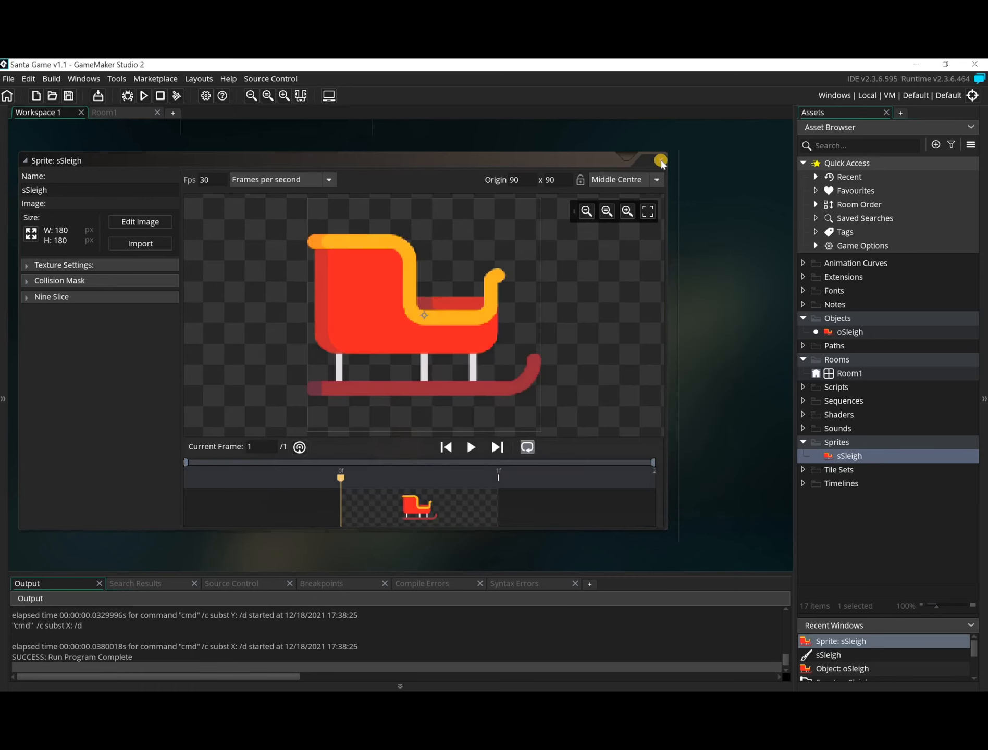
{"action": "left_click", "coordinate": [658, 163]}
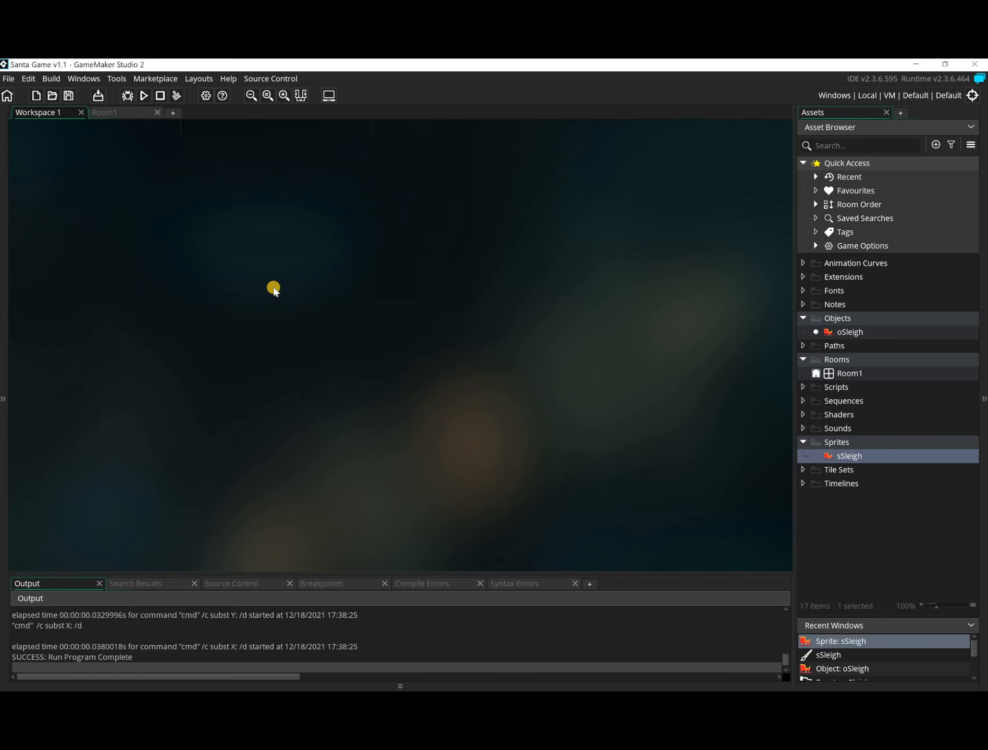
Step: Open Room1 and move the sleigh instance down and left to about (288, 672), near the room's bottom edge
{"action": "scroll", "coordinate": [274, 288], "scroll_direction": "up", "scroll_amount": 5}
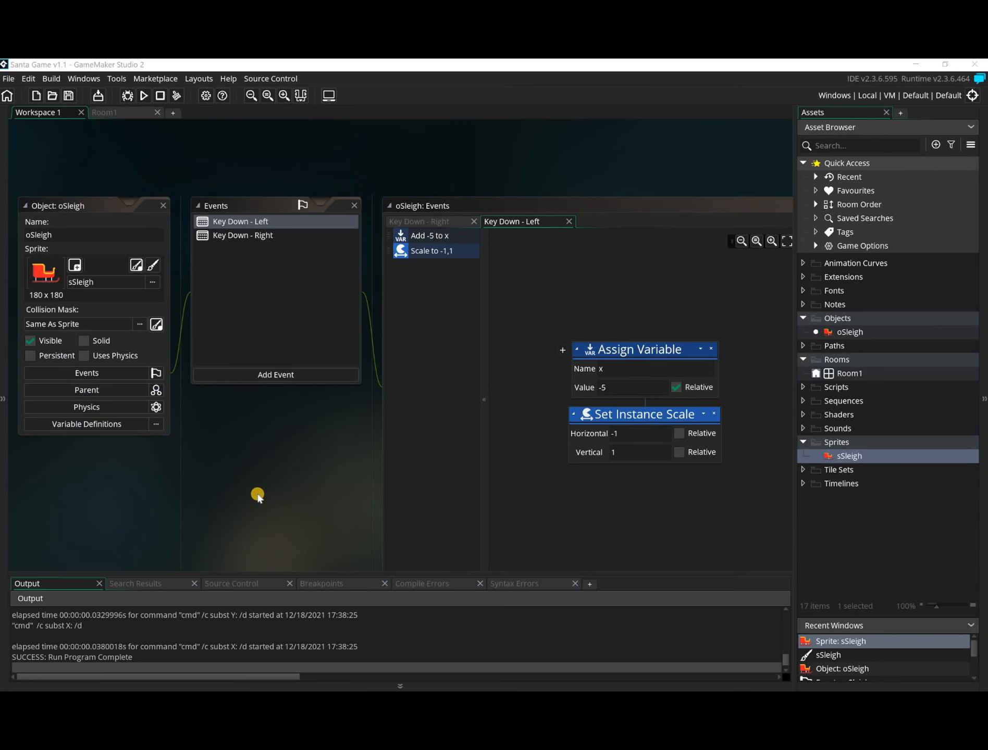
{"action": "double_click", "coordinate": [852, 372]}
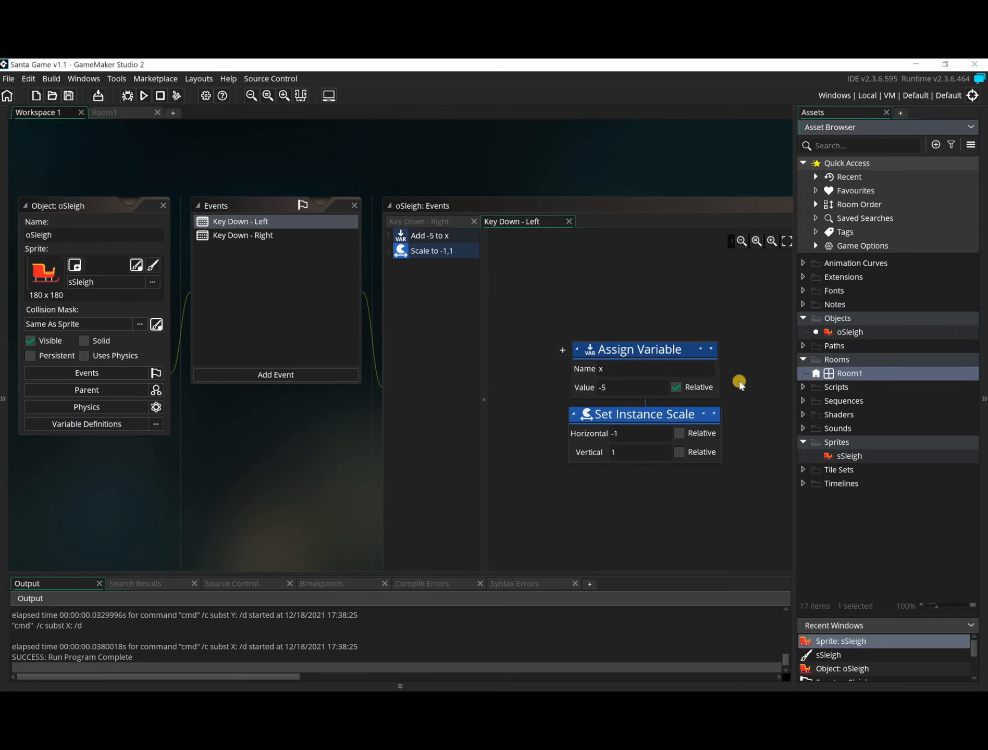
{"action": "scroll", "coordinate": [535, 363], "scroll_direction": "down", "scroll_amount": 1}
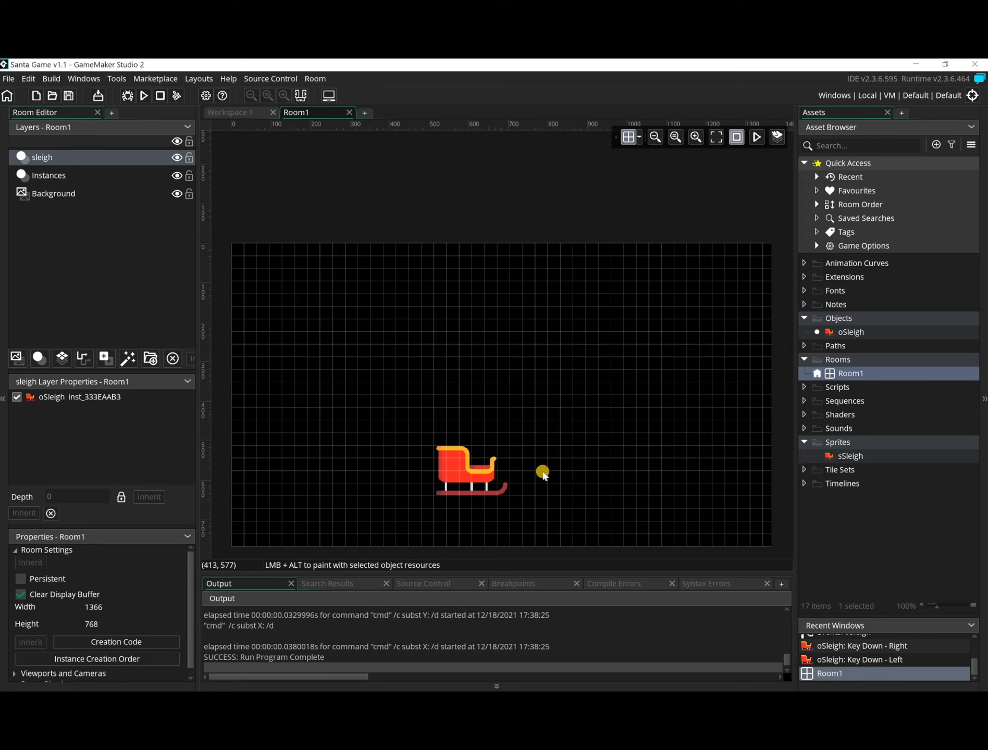
{"action": "left_click_drag", "start_coordinate": [483, 479], "coordinate": [364, 513]}
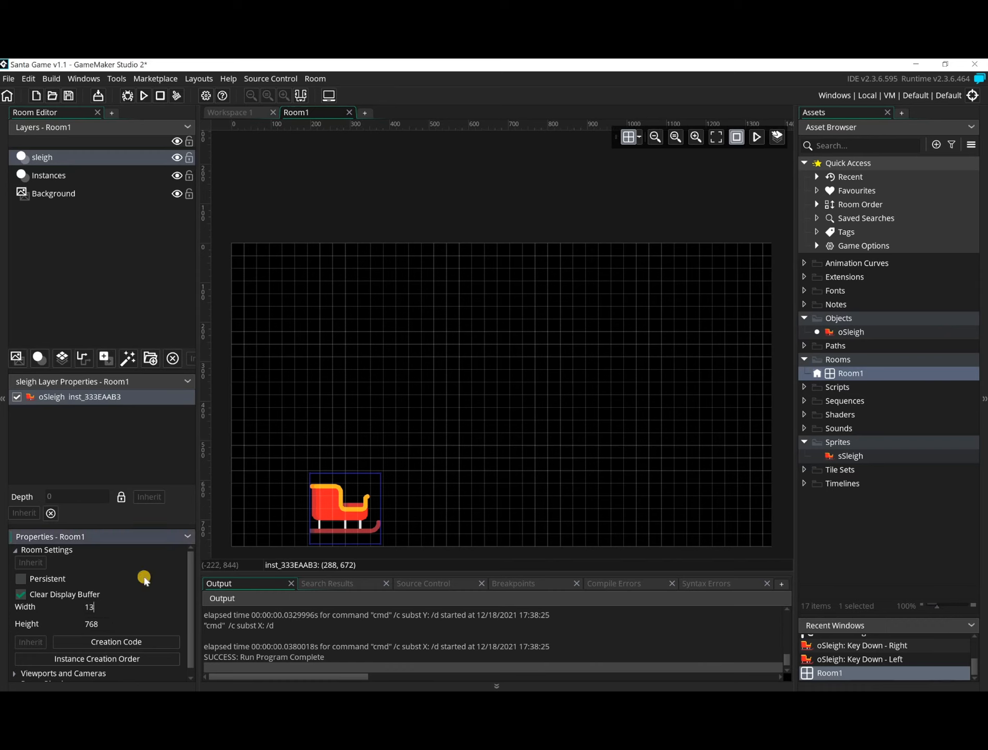
Step: Set Room1's width to 1000 and move the sleigh instance right to about (480, 672), near the bottom centre
{"action": "type", "text": "000"}
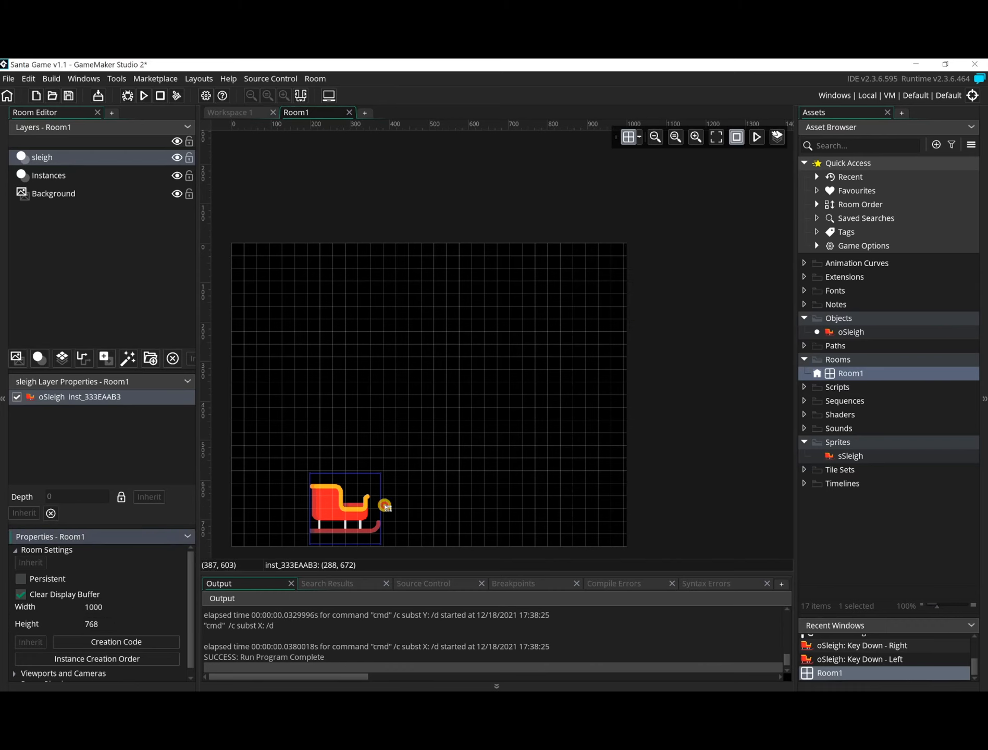
{"action": "left_click_drag", "start_coordinate": [385, 506], "coordinate": [436, 509]}
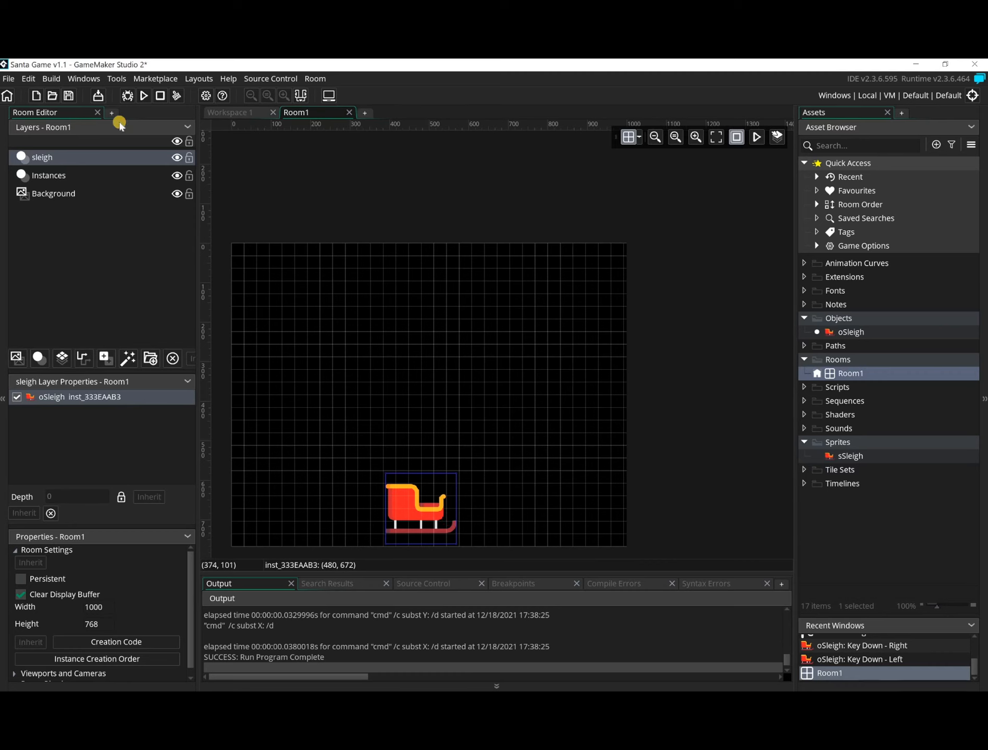
Step: Set Room1's Background layer colour to the basic cyan darkened to a Val of 60 (hex 009999)
{"action": "left_click", "coordinate": [61, 196]}
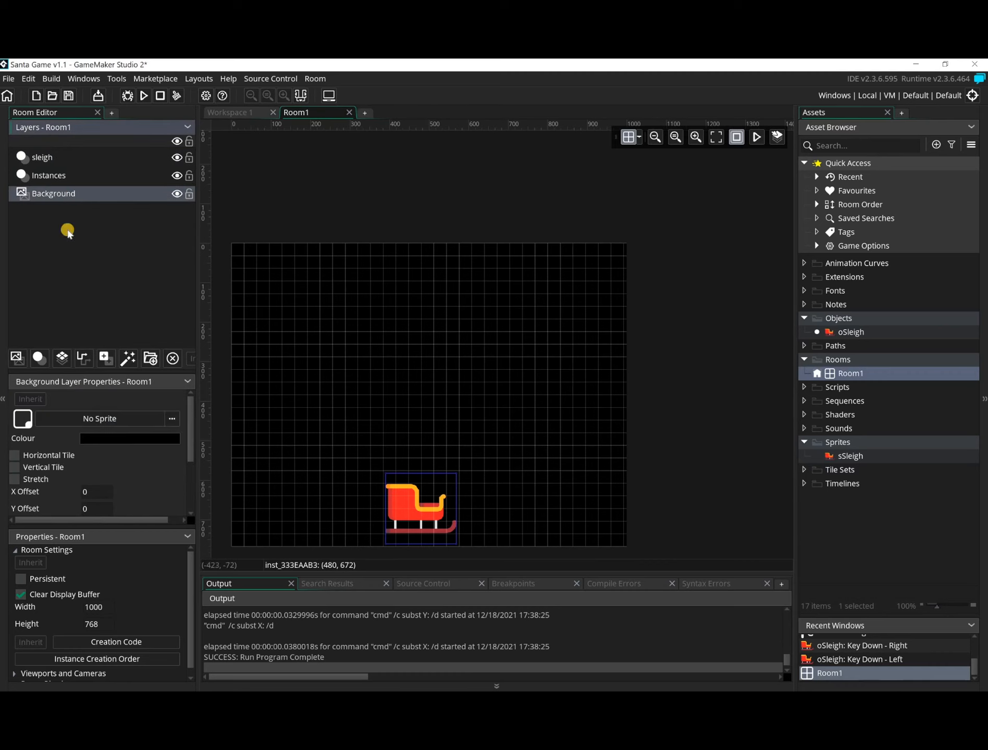
{"action": "left_click", "coordinate": [134, 437]}
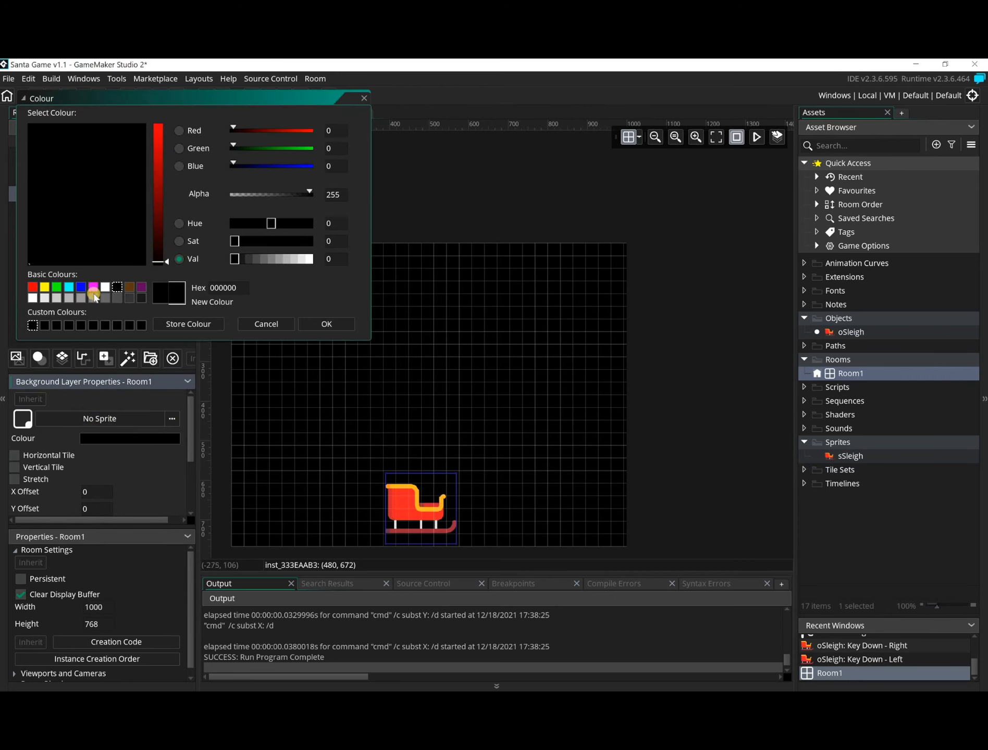
{"action": "left_click", "coordinate": [69, 287]}
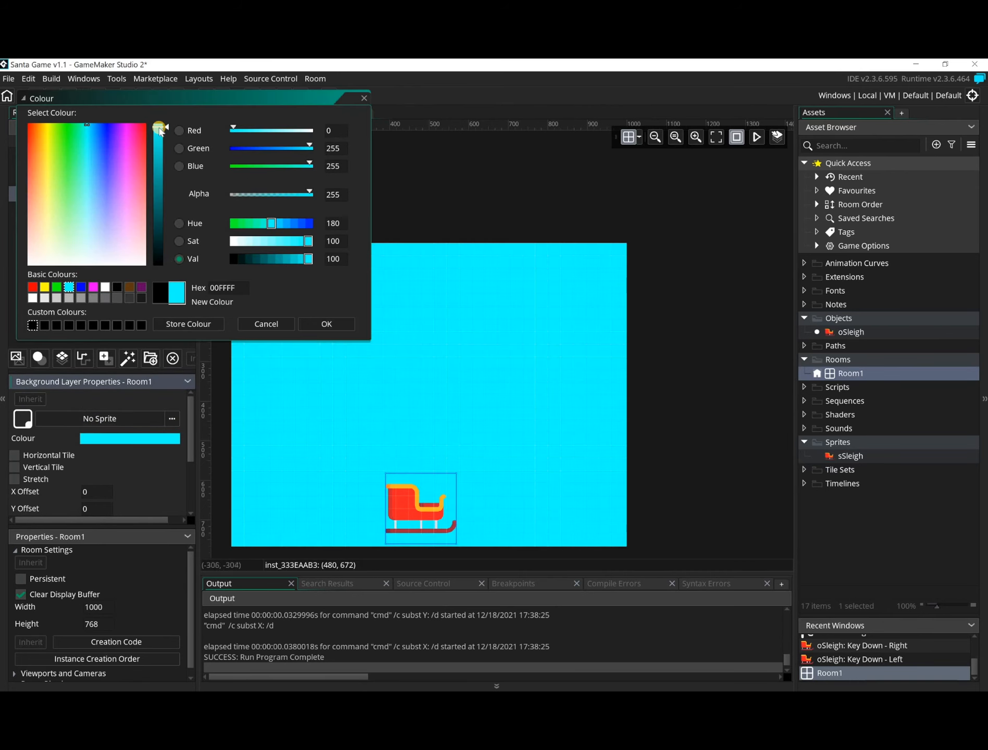
{"action": "left_click", "coordinate": [286, 263]}
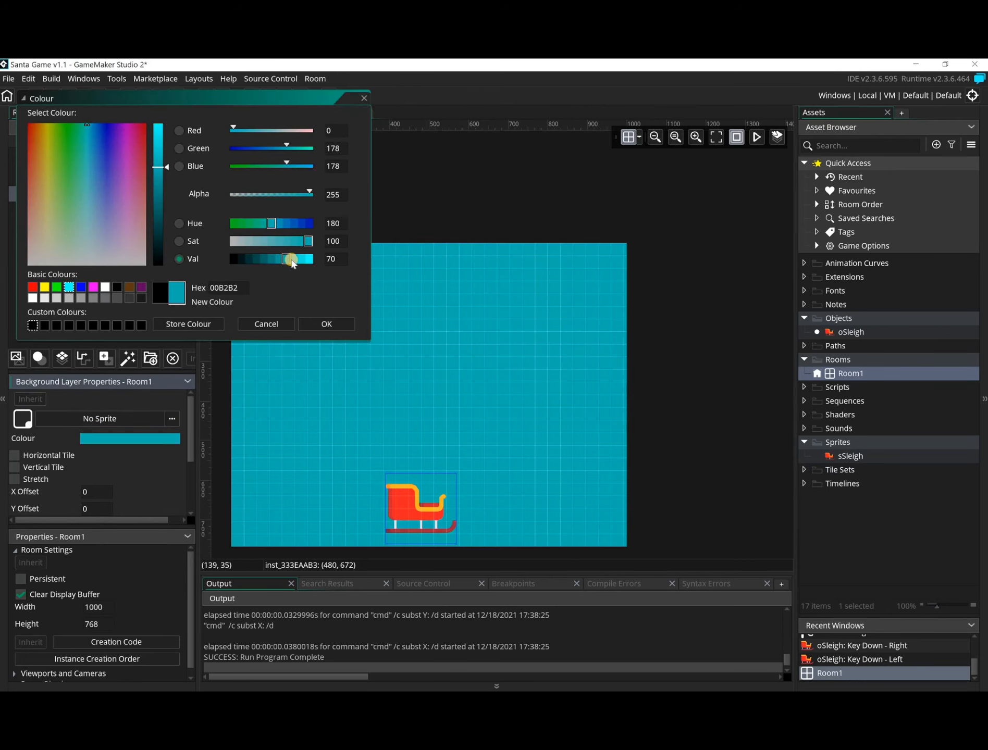
{"action": "left_click", "coordinate": [292, 260]}
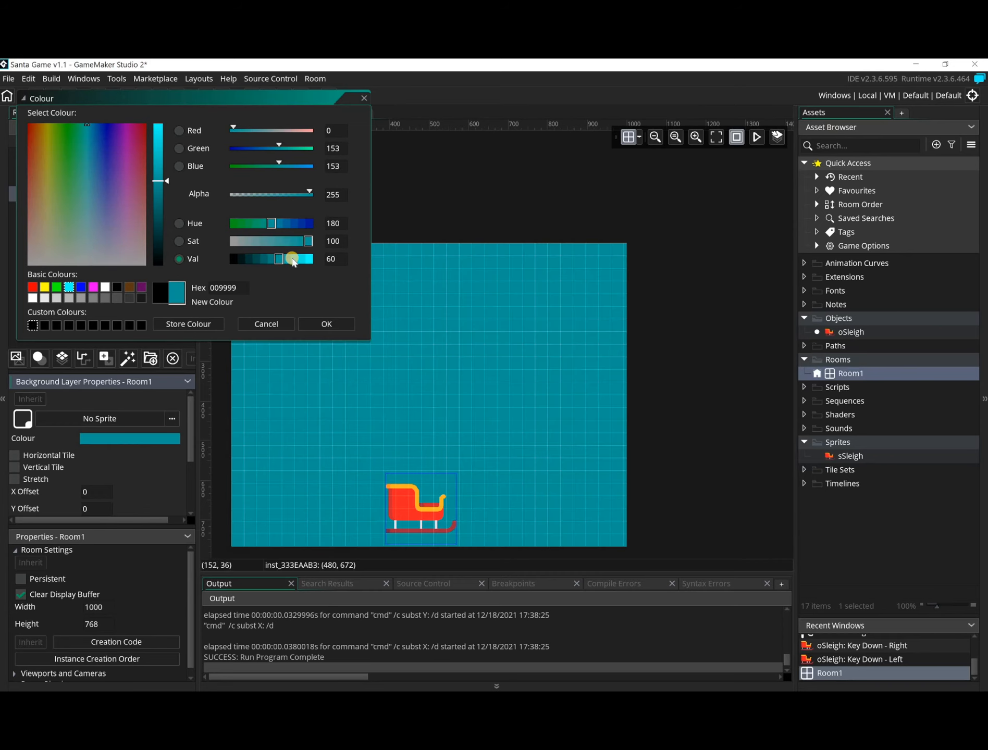
{"action": "left_click", "coordinate": [339, 323]}
Step: Run the game with the resized, coloured room, test moving the sleigh right and left, and close the game window
{"action": "left_click", "coordinate": [145, 96]}
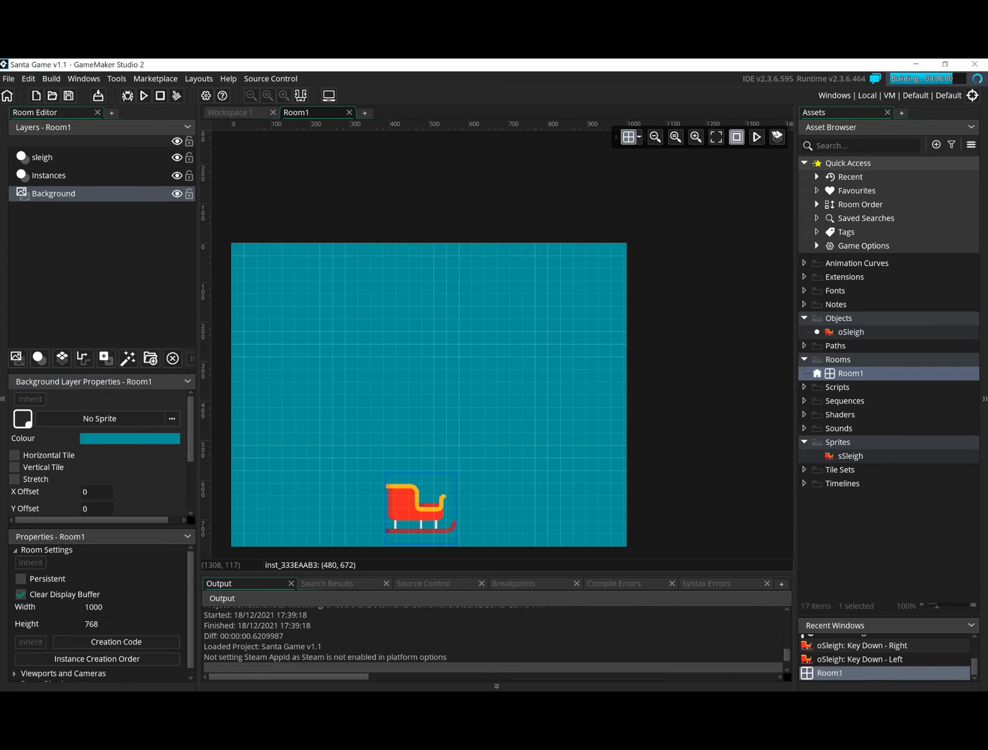
{"action": "key", "text": "Right"}
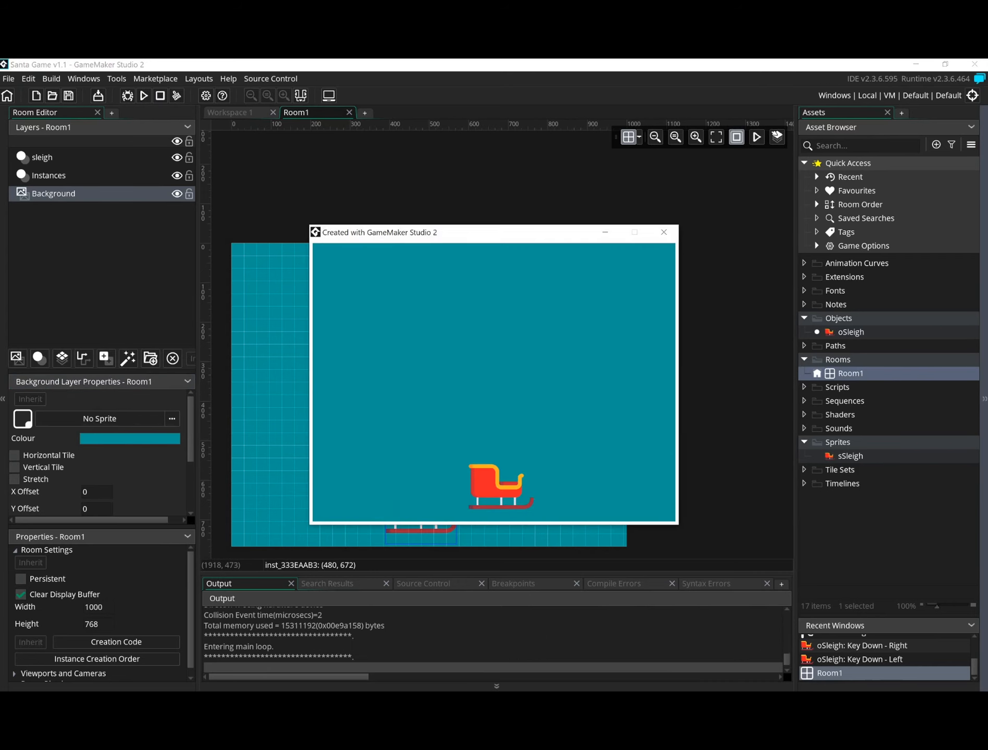
{"action": "key", "text": "Left"}
{"action": "key", "text": "Right"}
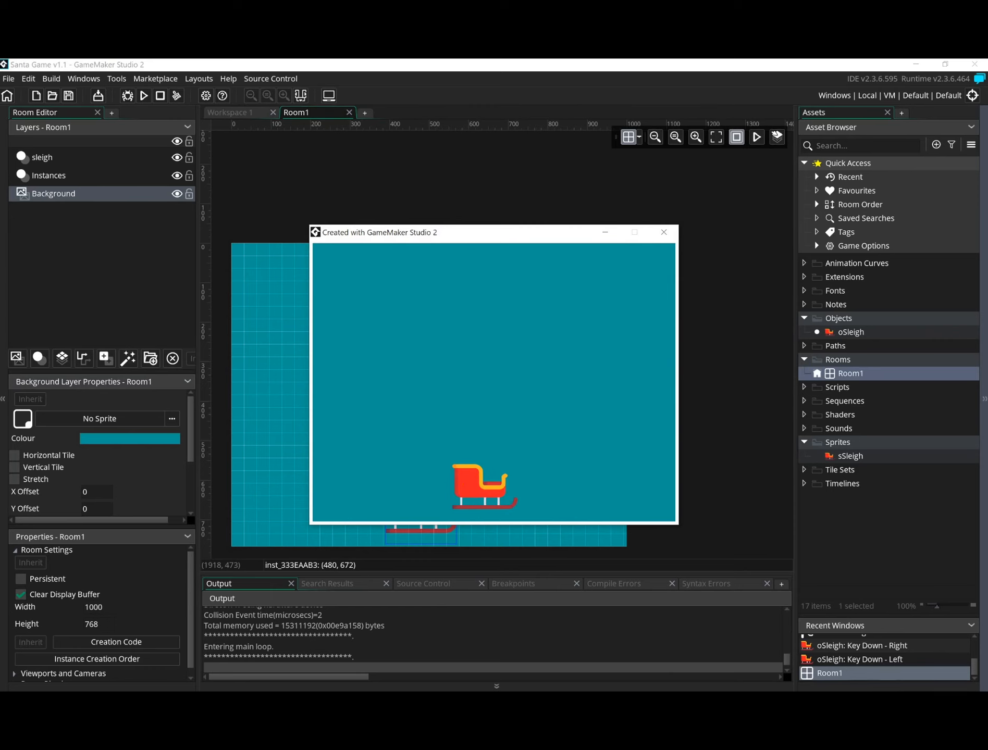
{"action": "key", "text": "Left"}
{"action": "key", "text": "Right"}
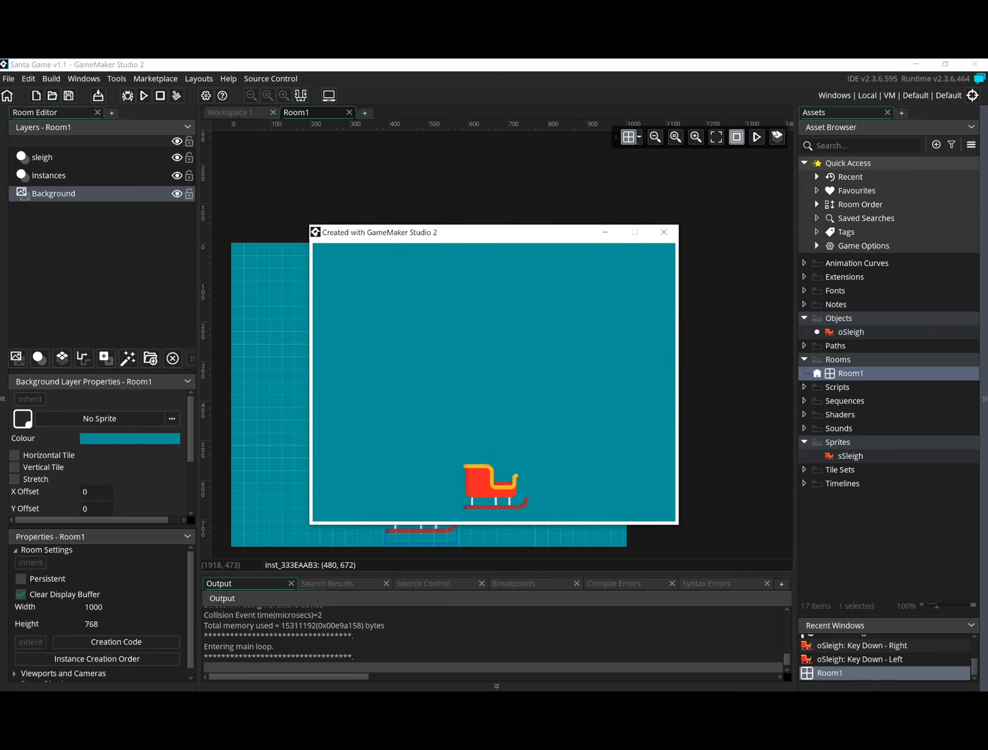
{"action": "left_click", "coordinate": [667, 235]}
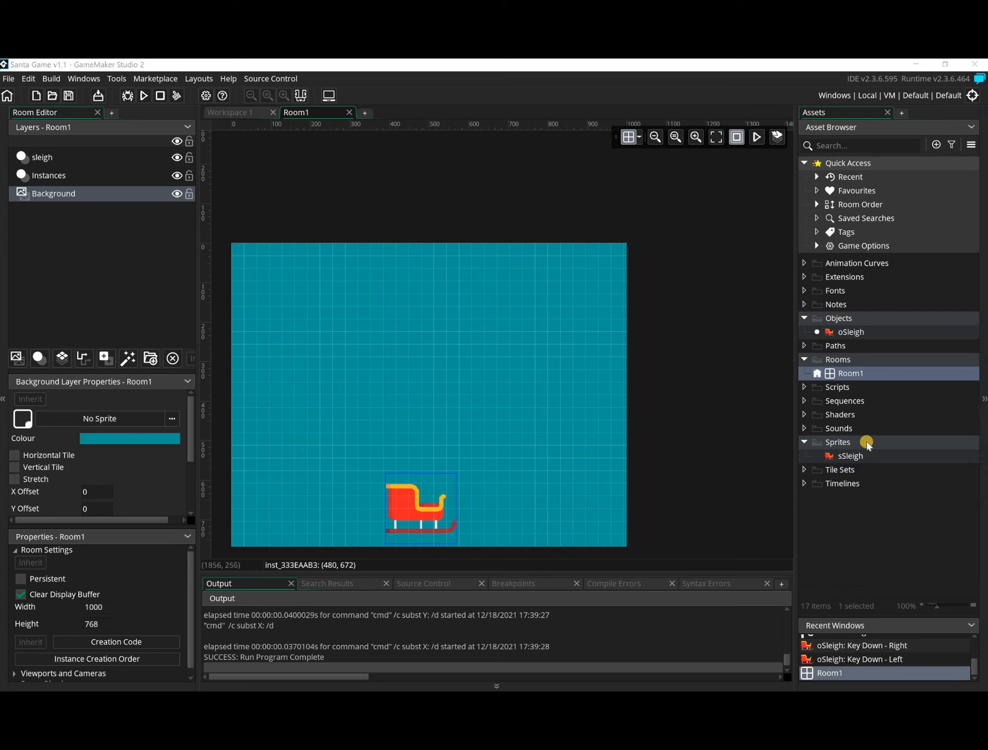
Step: Create a new sprite named sCollect and switch to the File Explorer folder holding the game's images
{"action": "right_click", "coordinate": [840, 443]}
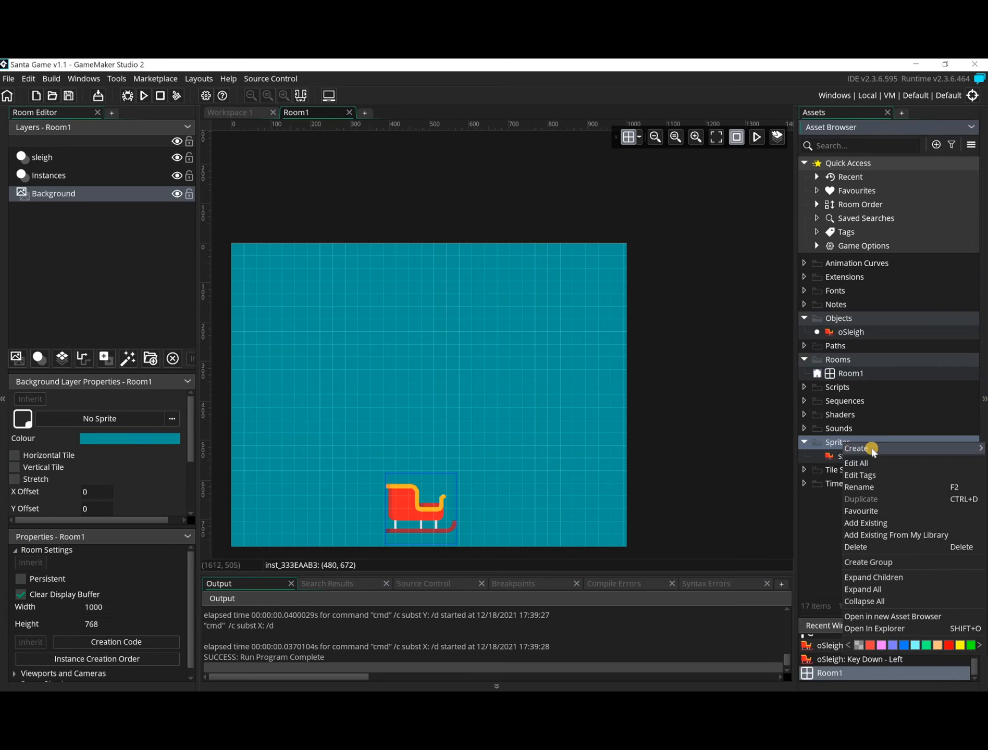
{"action": "mouse_move", "coordinate": [868, 449]}
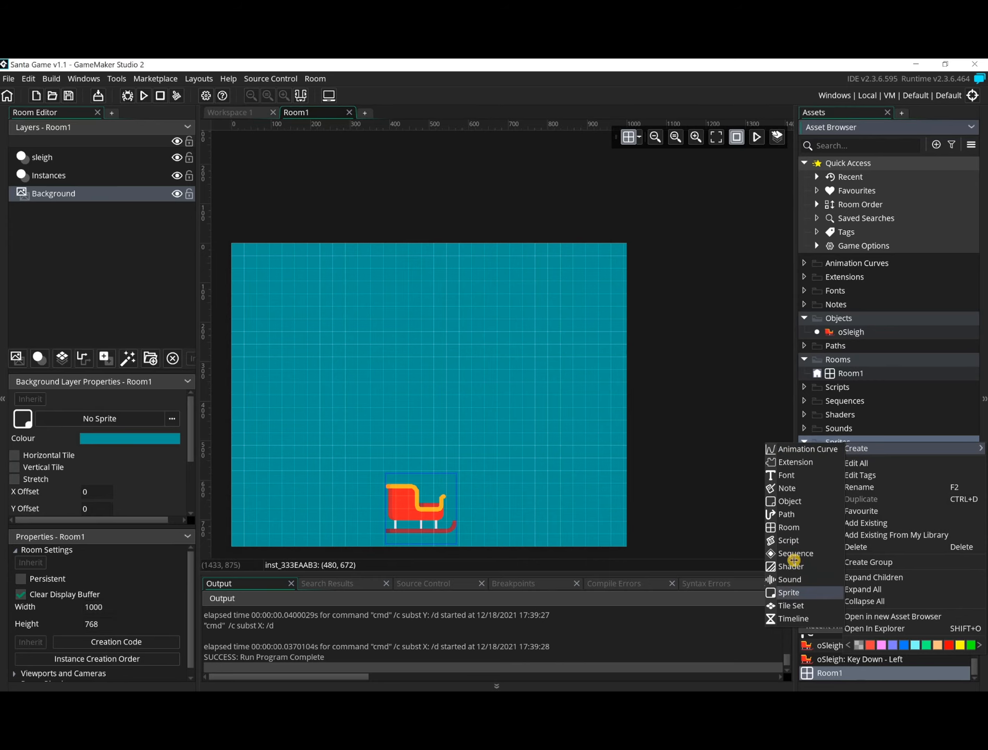
{"action": "left_click", "coordinate": [799, 593]}
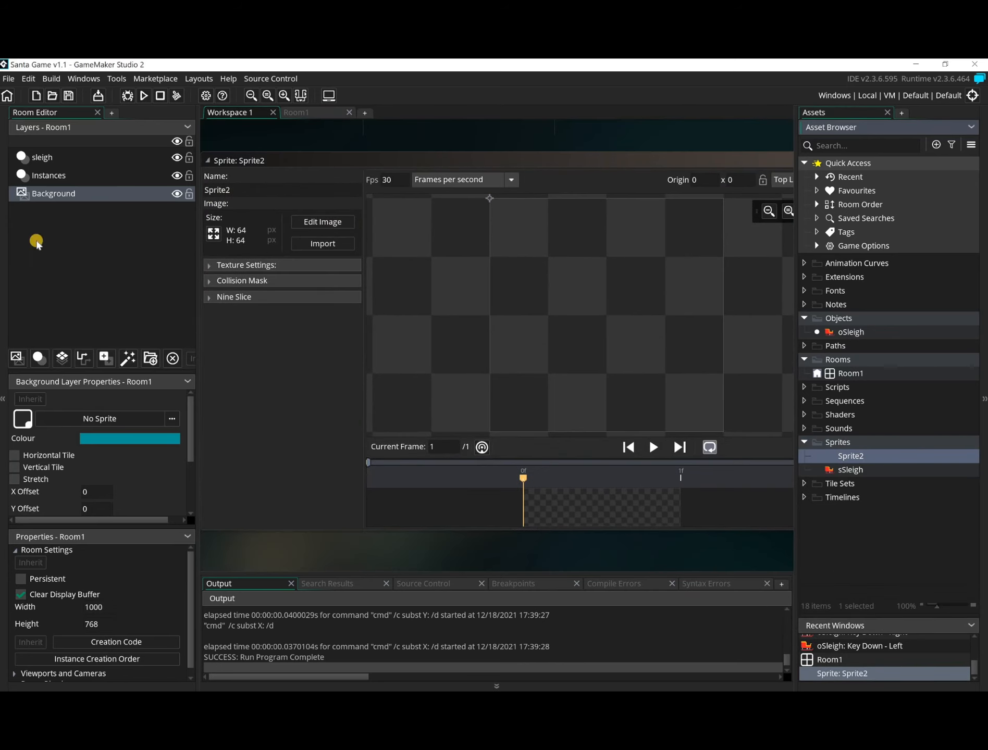
{"action": "left_click", "coordinate": [4, 245]}
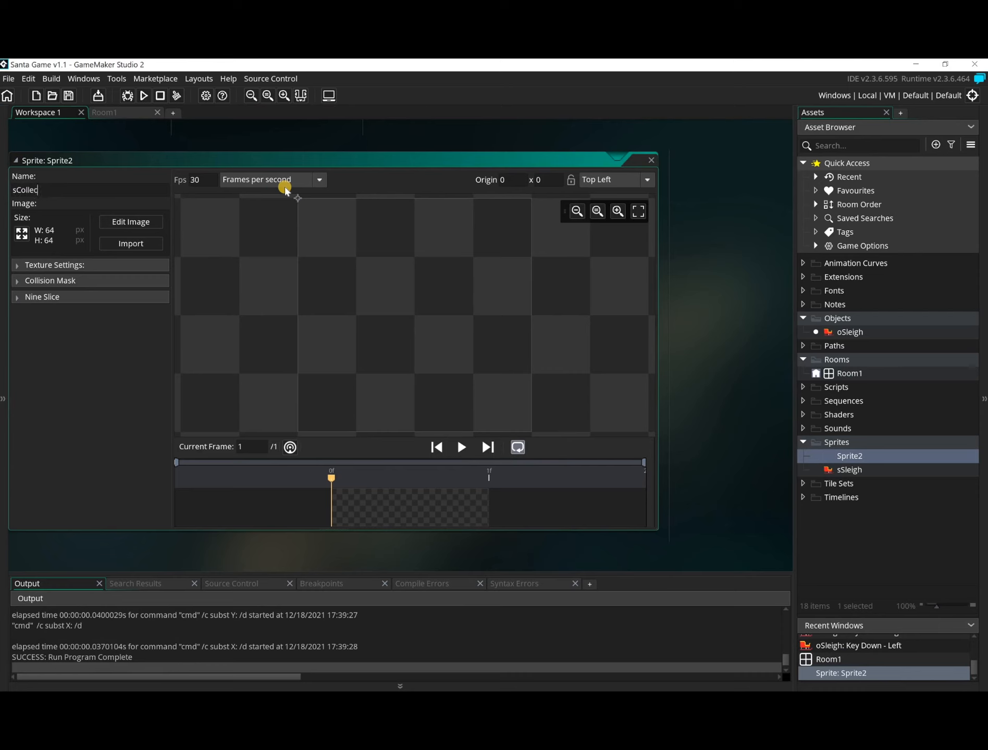
{"action": "type", "text": "t"}
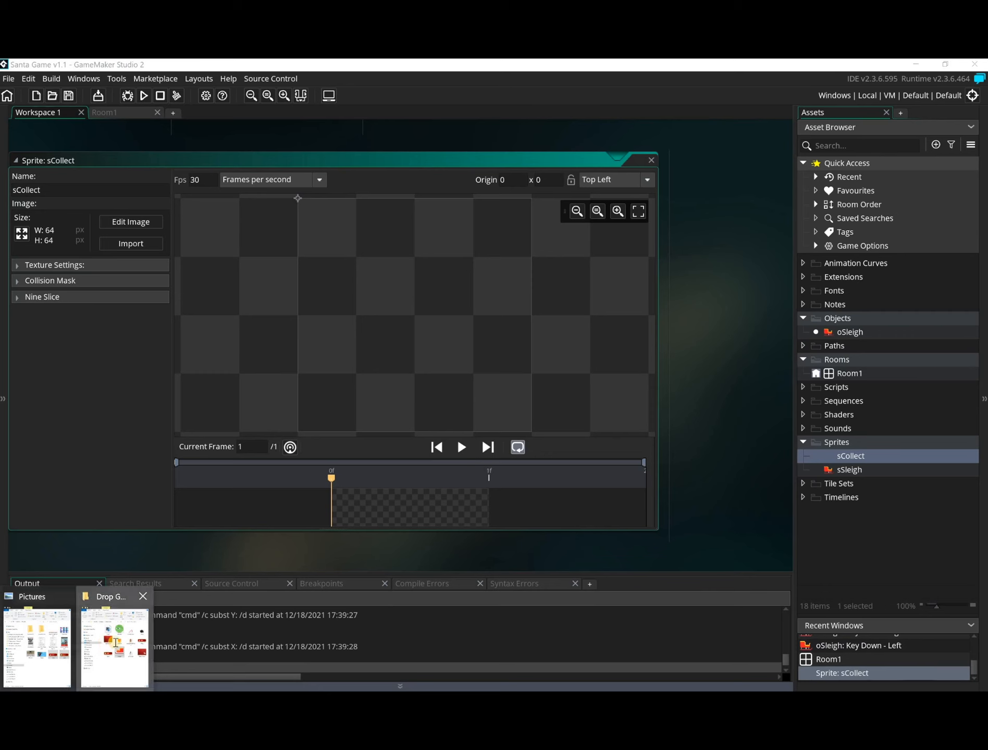
{"action": "left_click", "coordinate": [113, 647]}
{"action": "left_click", "coordinate": [763, 304]}
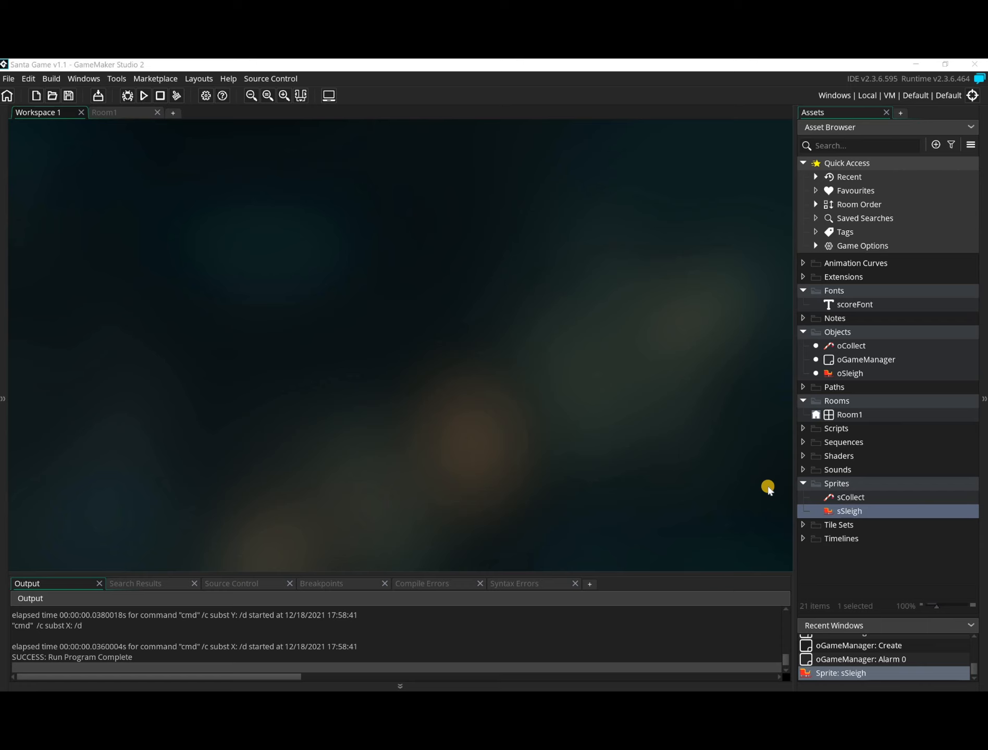
Step: Create a new sprite in the Sprites group and name it sEnemy
{"action": "left_click", "coordinate": [838, 485]}
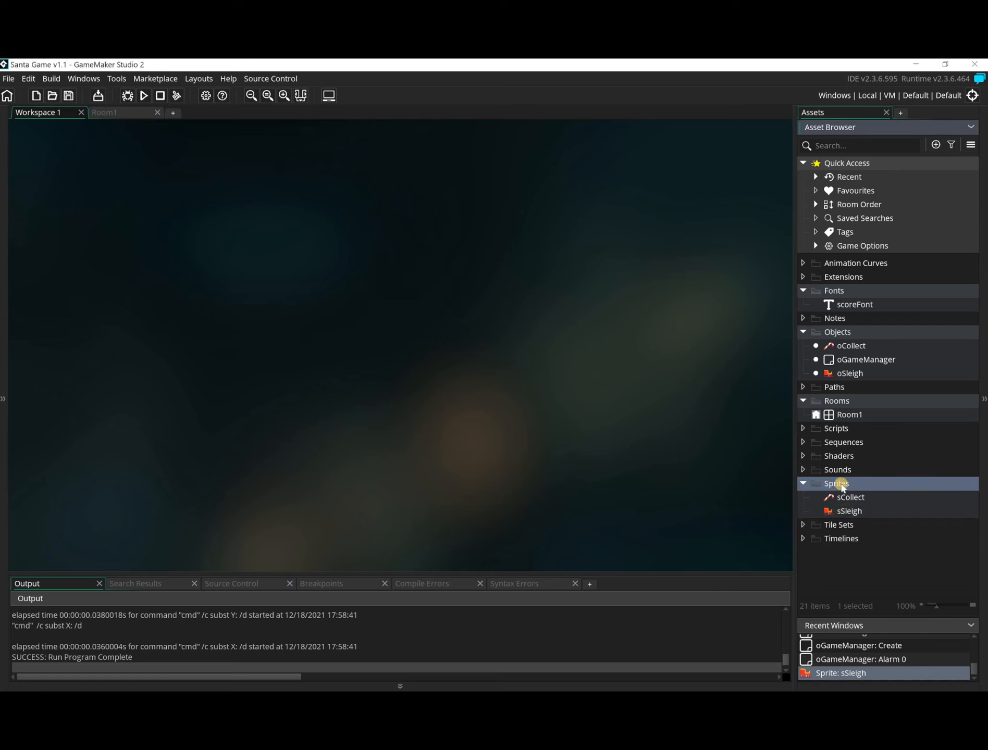
{"action": "right_click", "coordinate": [841, 486]}
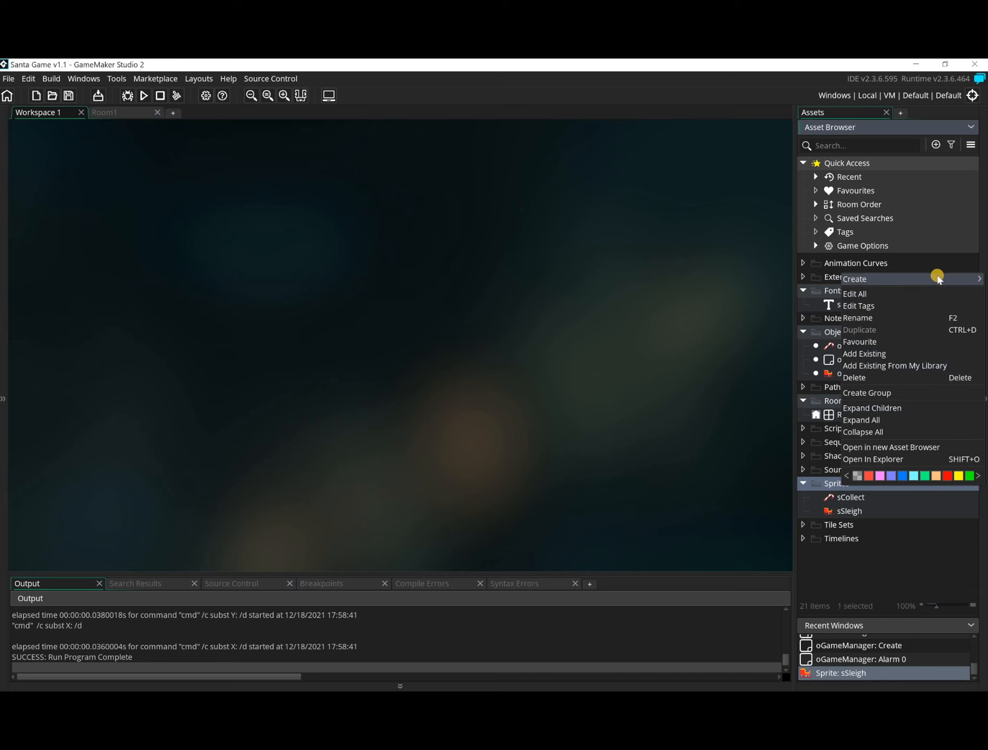
{"action": "mouse_move", "coordinate": [935, 276]}
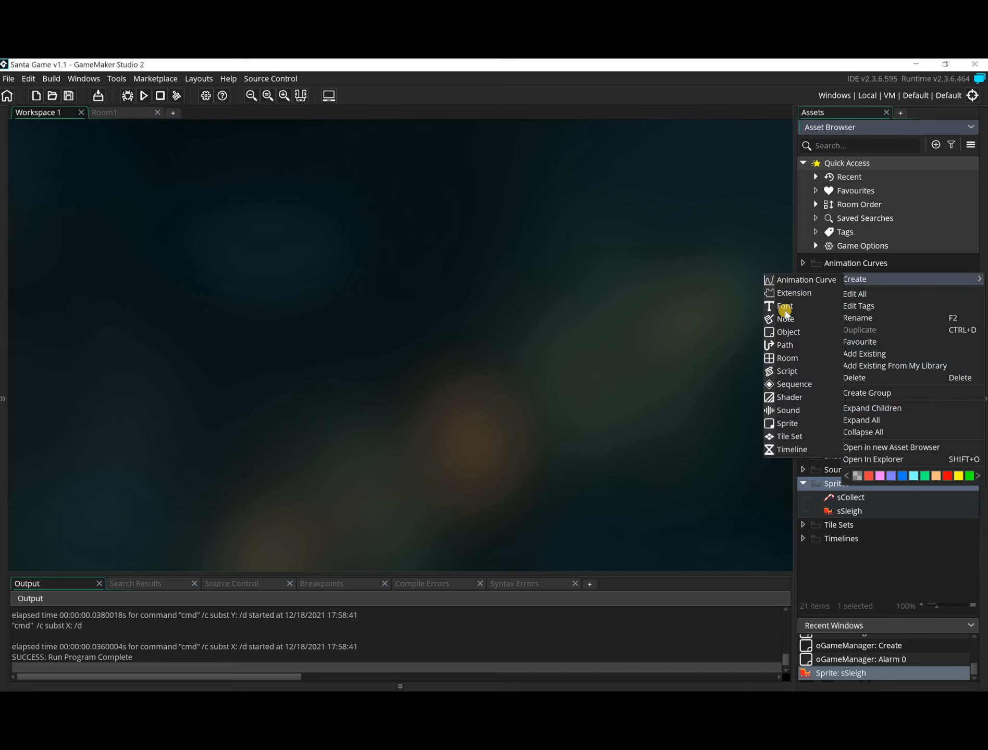
{"action": "left_click", "coordinate": [799, 425]}
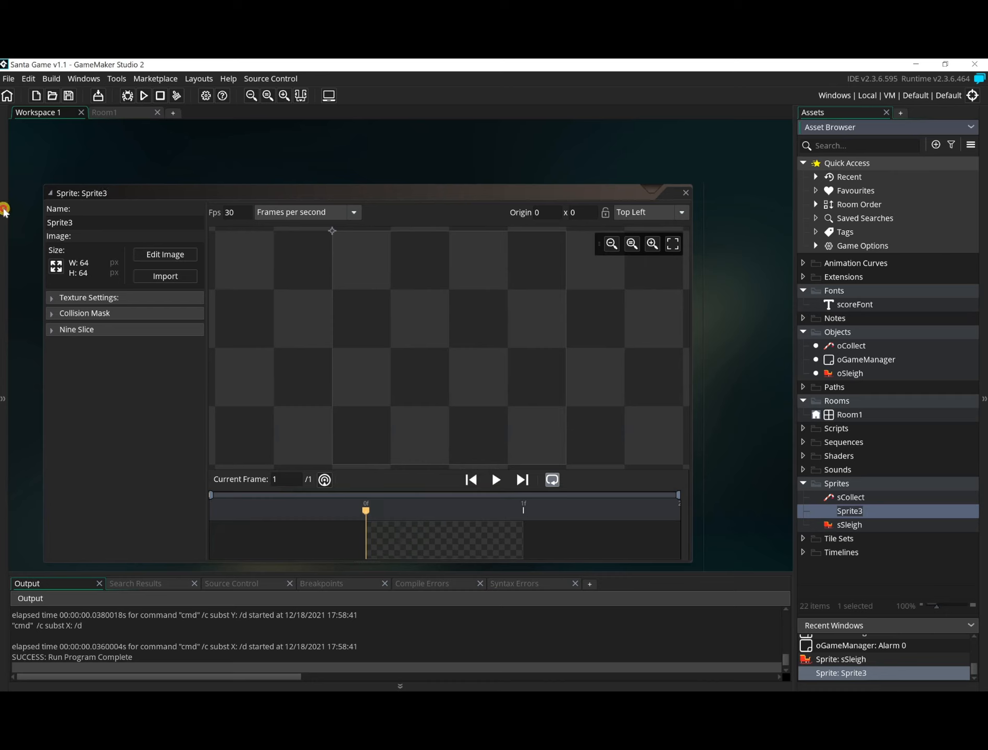
{"action": "left_click", "coordinate": [47, 223]}
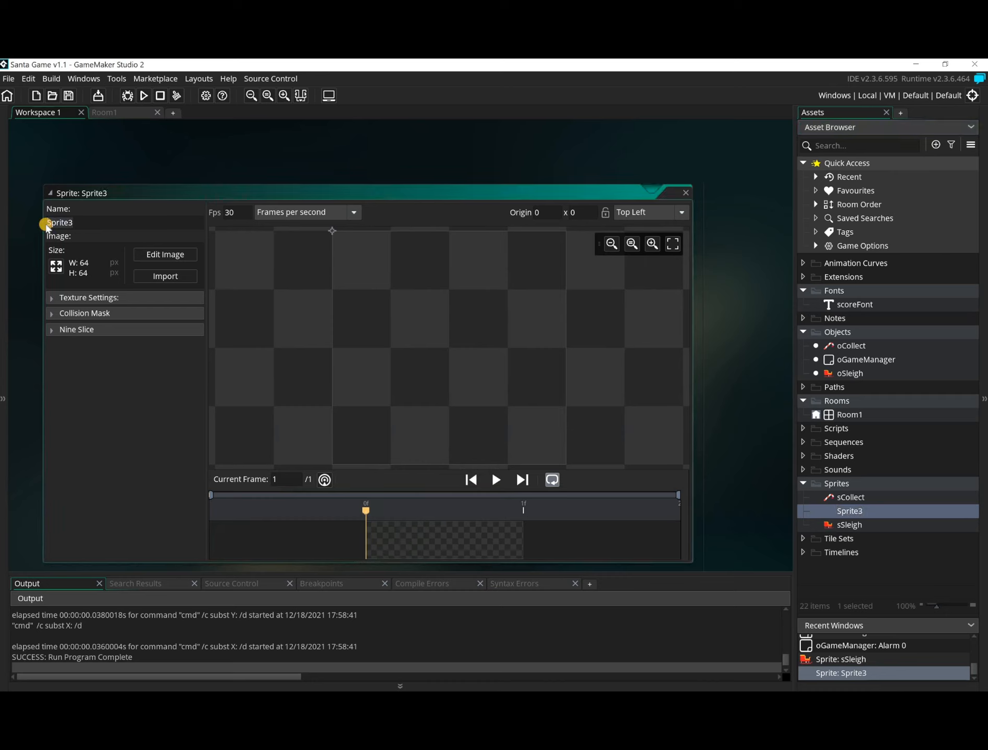
{"action": "type", "text": "sEnemy"}
{"action": "key", "text": "Return"}
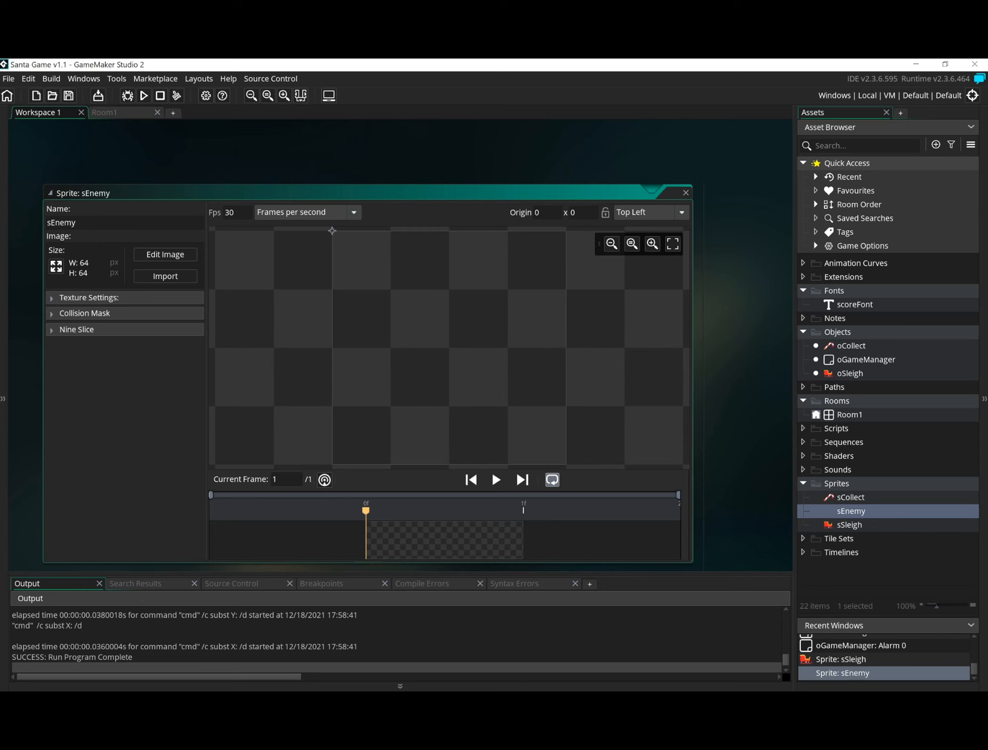
Step: Switch to the Drop Game folder in File Explorer and rename the image file Ccoal to sCoal
{"action": "left_click", "coordinate": [114, 607]}
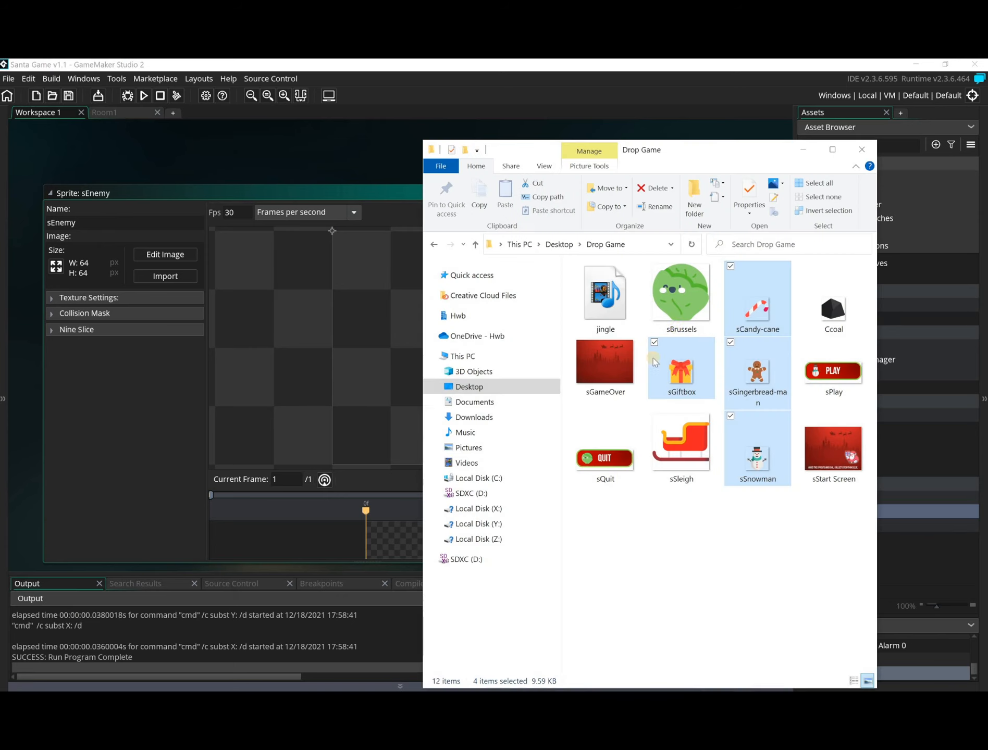
{"action": "left_click", "coordinate": [681, 322]}
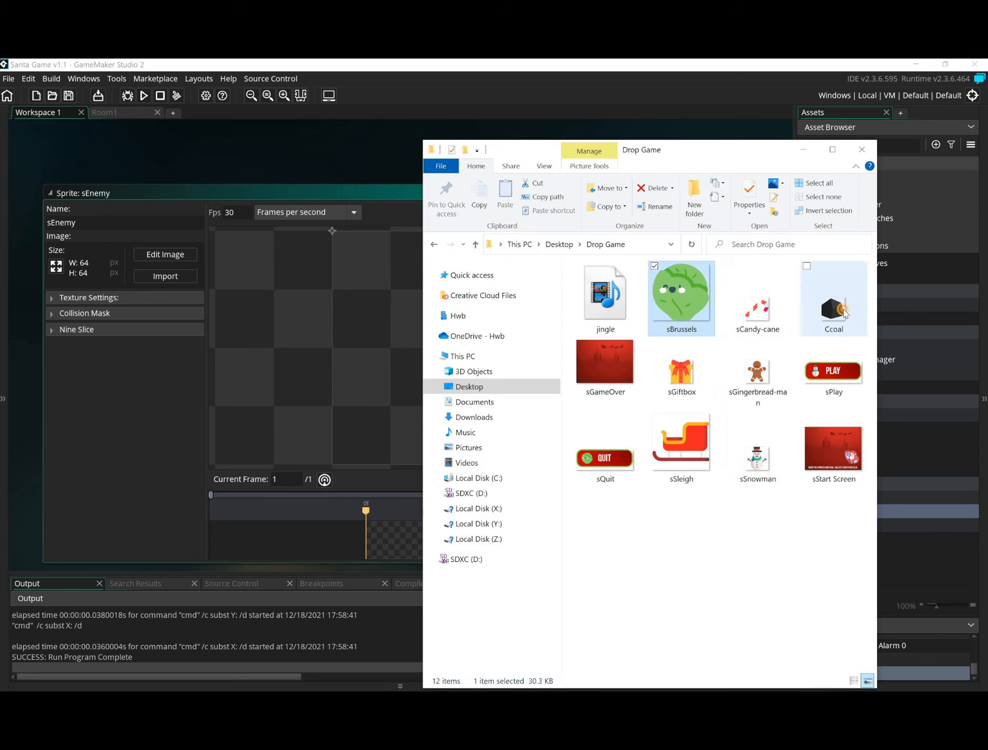
{"action": "left_click", "coordinate": [840, 311], "text": "ctrl"}
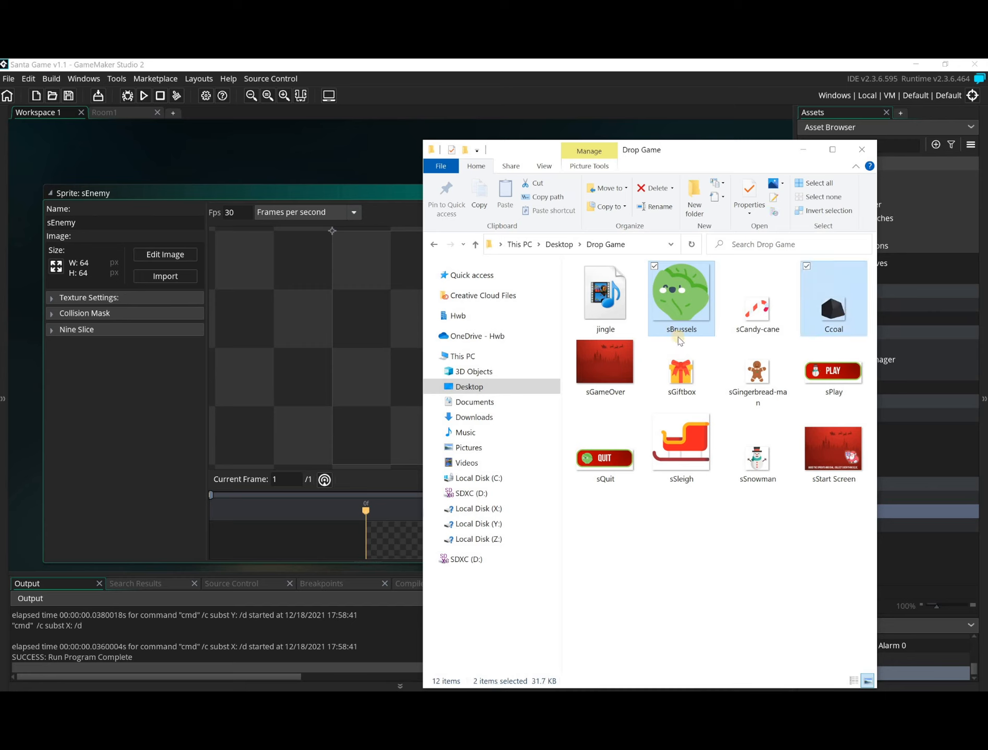
{"action": "left_click", "coordinate": [829, 335]}
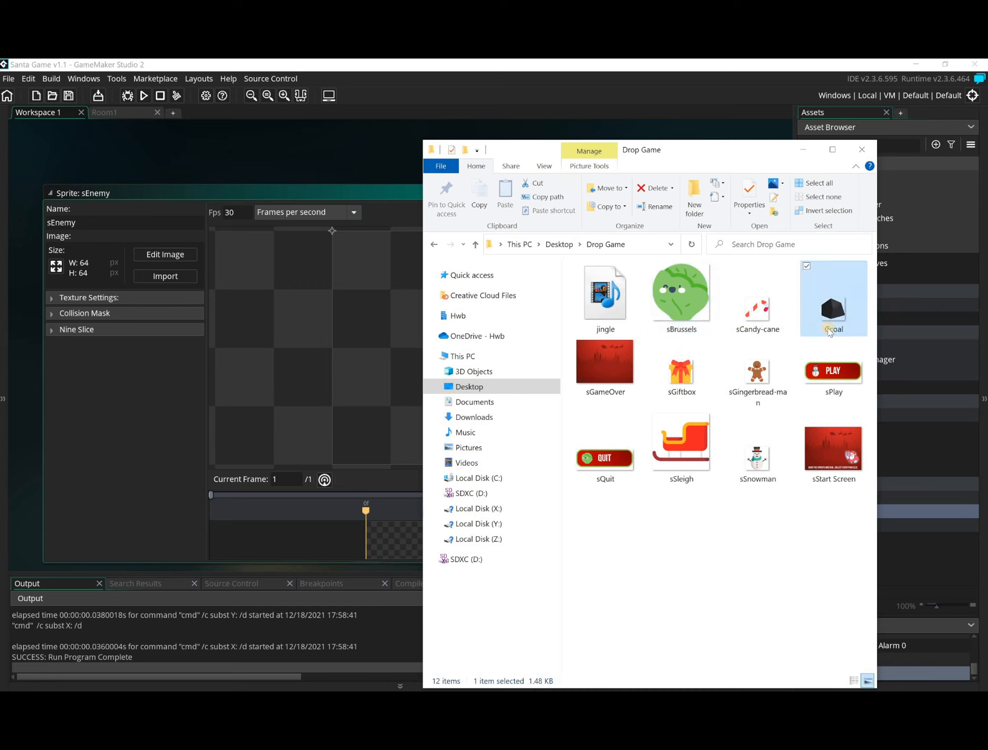
{"action": "left_click", "coordinate": [829, 329]}
{"action": "key", "text": "Return"}
Step: Import the sBrussels and sCoal images from the Drop Game folder into the sEnemy sprite, accepting the non-undoable import
{"action": "left_click", "coordinate": [702, 304], "text": "ctrl"}
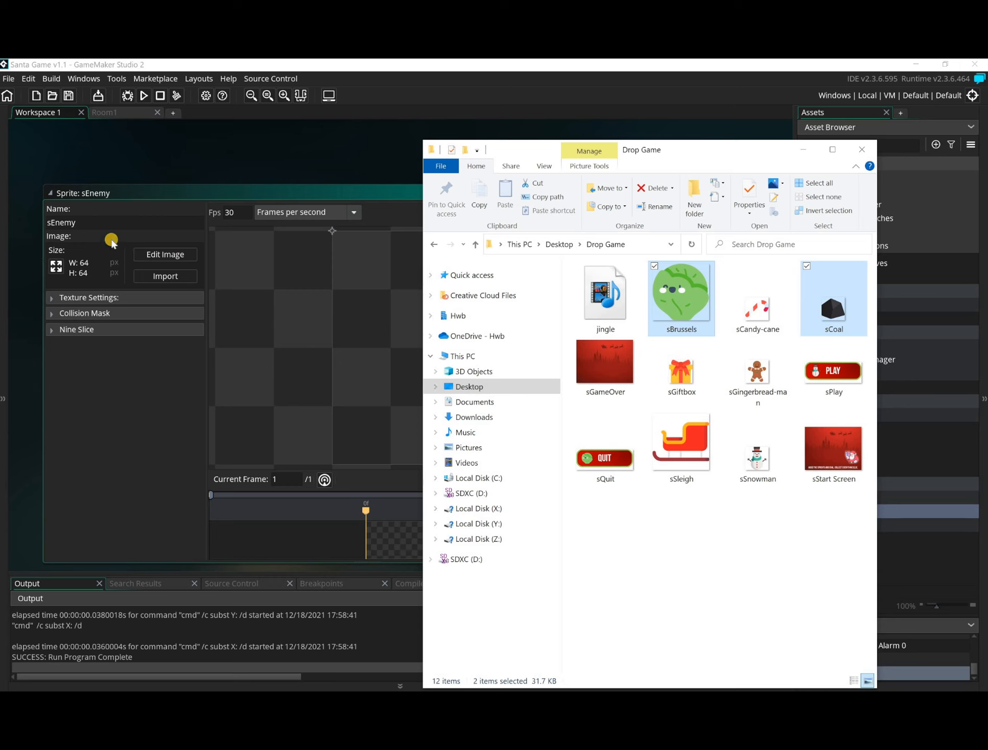
{"action": "left_click", "coordinate": [304, 299]}
{"action": "left_click_drag", "start_coordinate": [304, 299], "coordinate": [304, 297]}
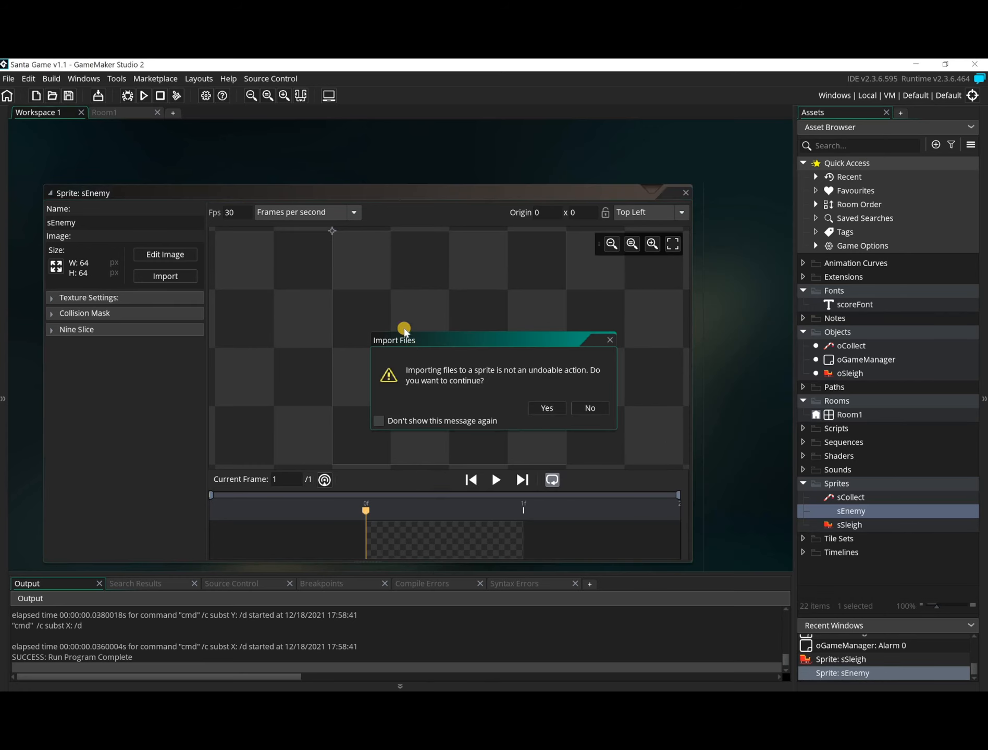
{"action": "left_click", "coordinate": [552, 408]}
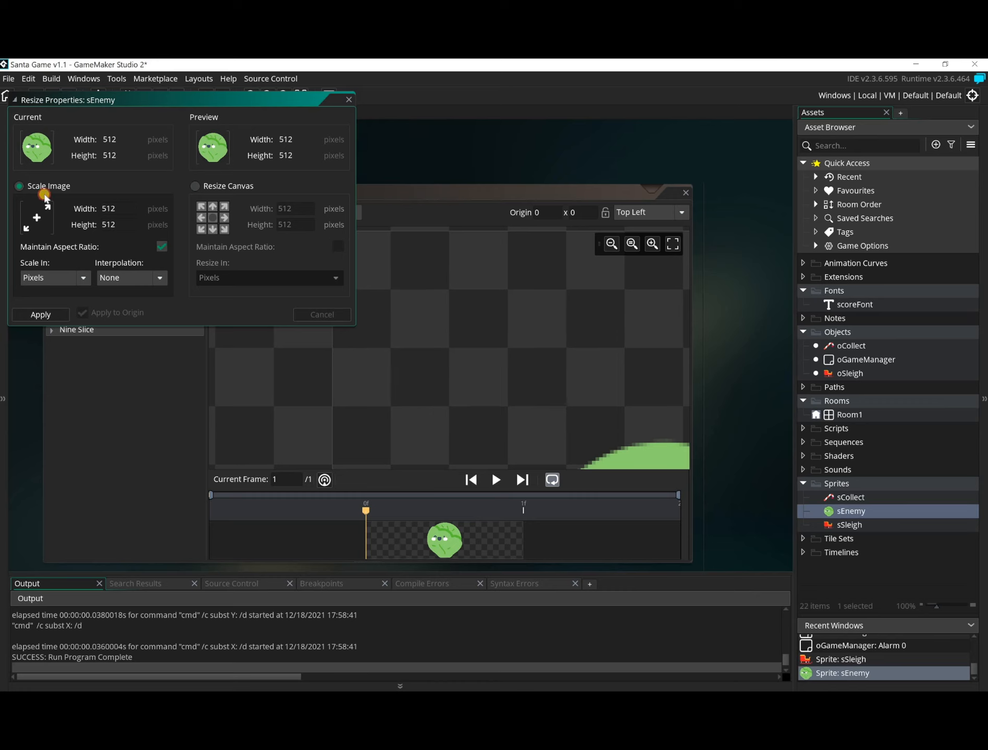
Step: Scale the imported sEnemy images to 64 × 64 pixels with the aspect ratio kept, and preview both frames
{"action": "left_click", "coordinate": [125, 214]}
{"action": "type", "text": "64"}
{"action": "left_click", "coordinate": [41, 314]}
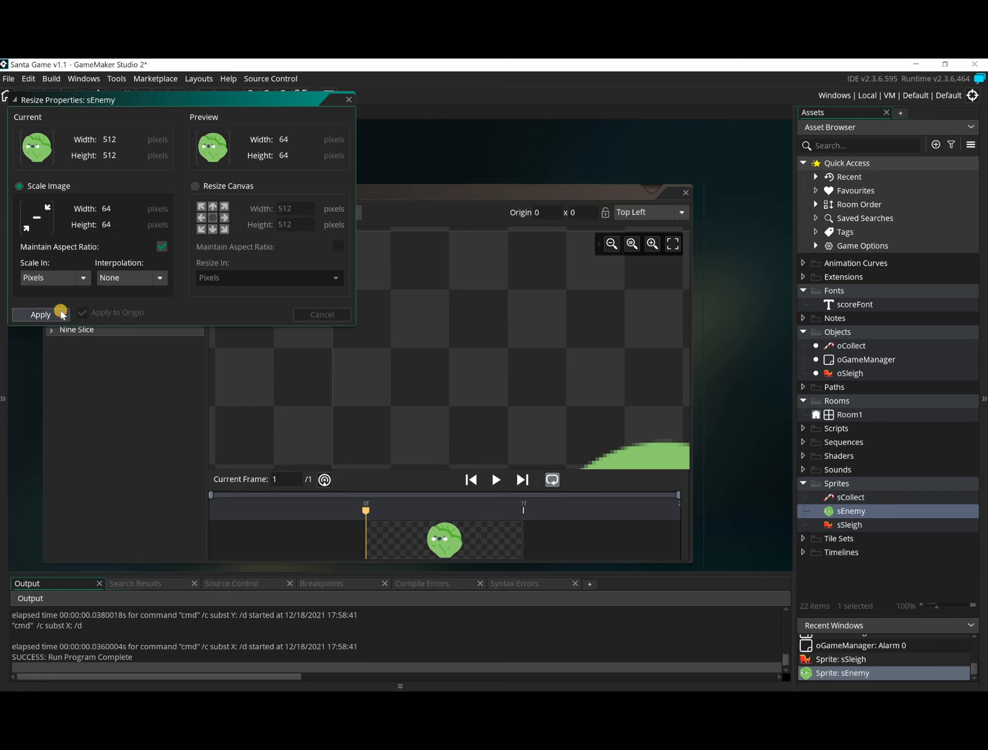
{"action": "left_click", "coordinate": [450, 538]}
{"action": "left_click", "coordinate": [481, 534]}
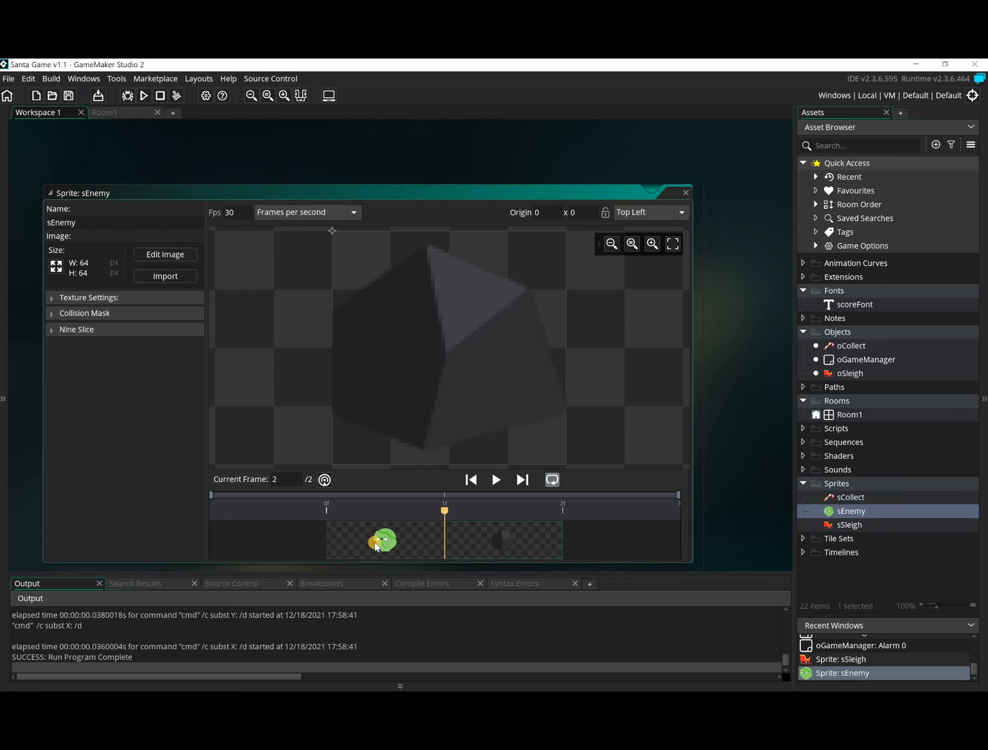
{"action": "left_click", "coordinate": [376, 544]}
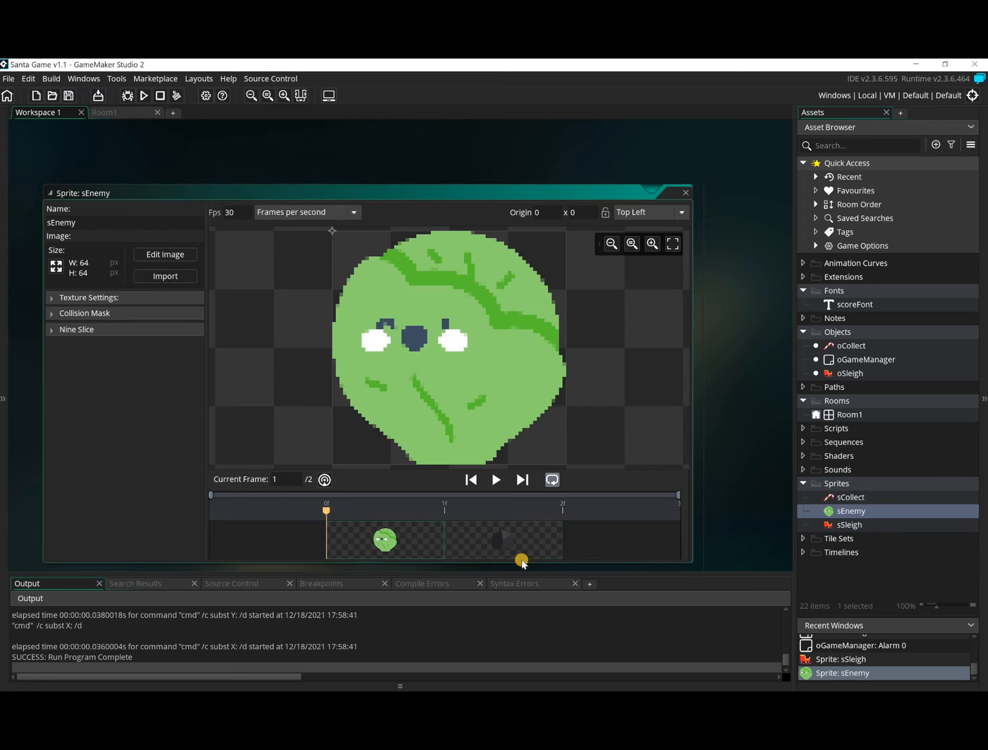
{"action": "left_click", "coordinate": [480, 545]}
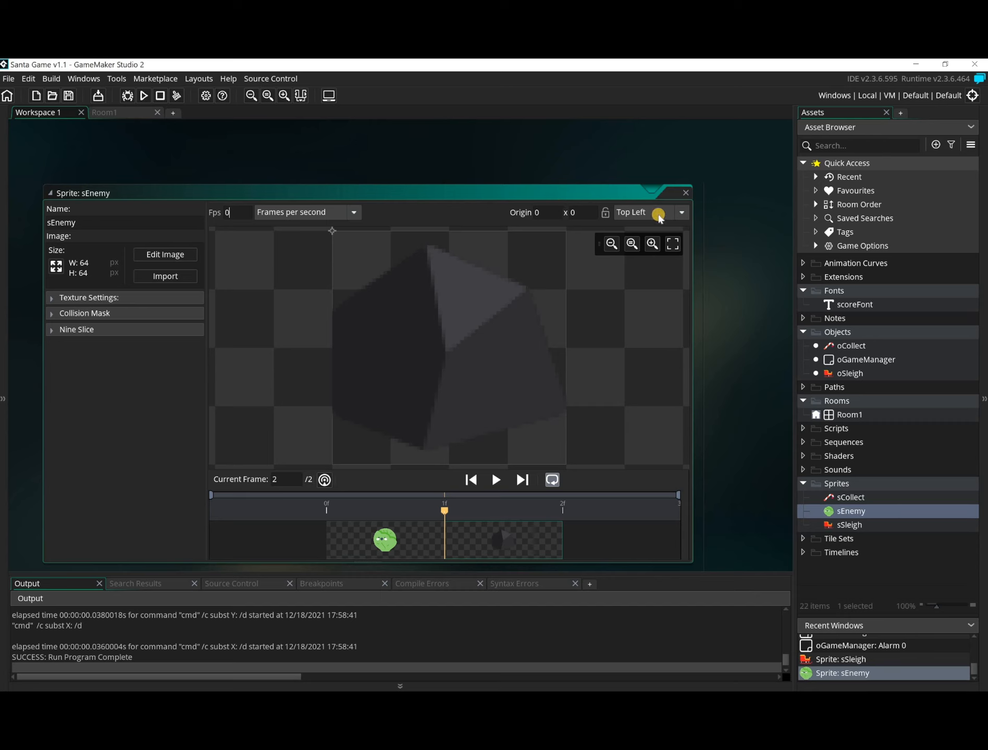
Step: Set the sEnemy sprite's speed to 0 frames per second and its origin to Middle Centre, and close its editor
{"action": "left_click", "coordinate": [657, 214]}
{"action": "left_click", "coordinate": [648, 275]}
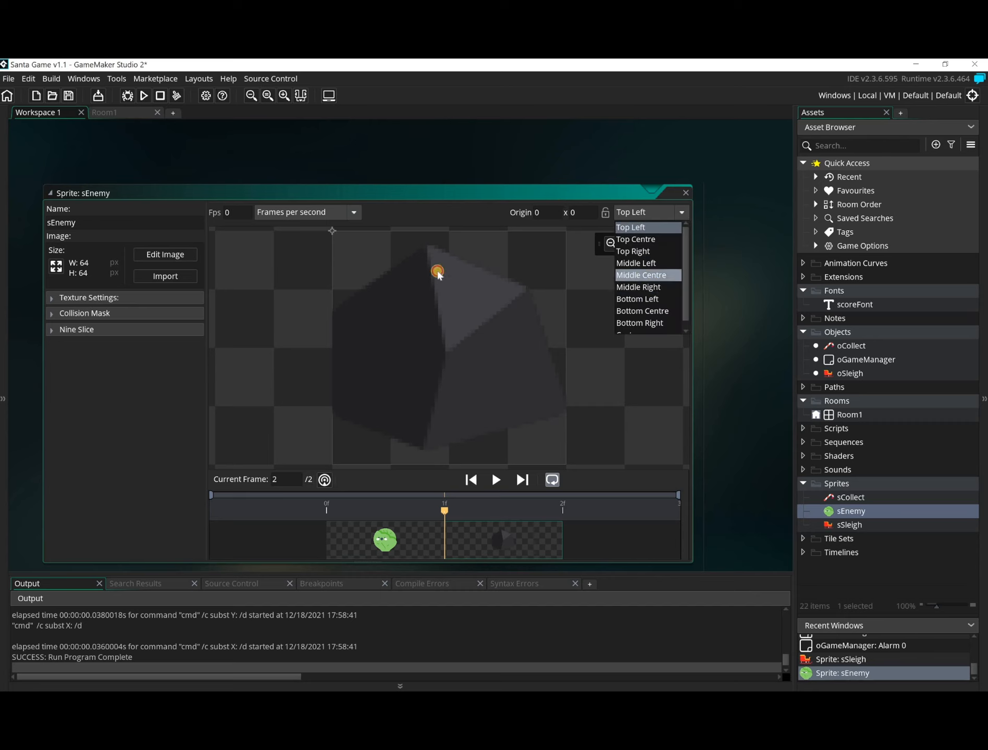
{"action": "left_click", "coordinate": [398, 539]}
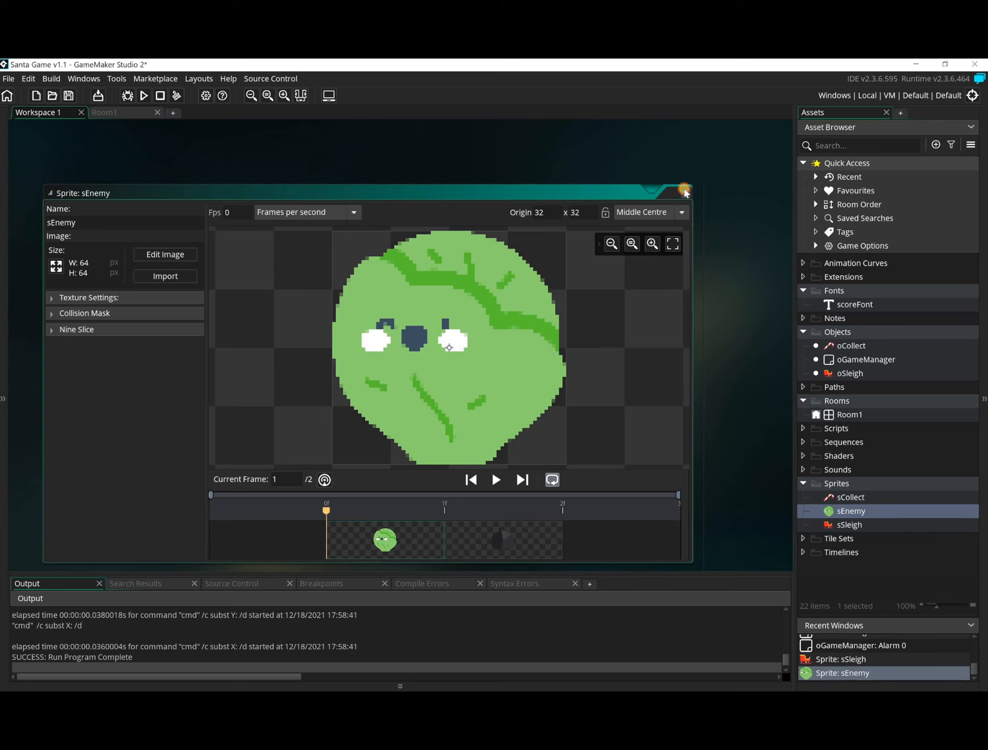
{"action": "left_click", "coordinate": [684, 191]}
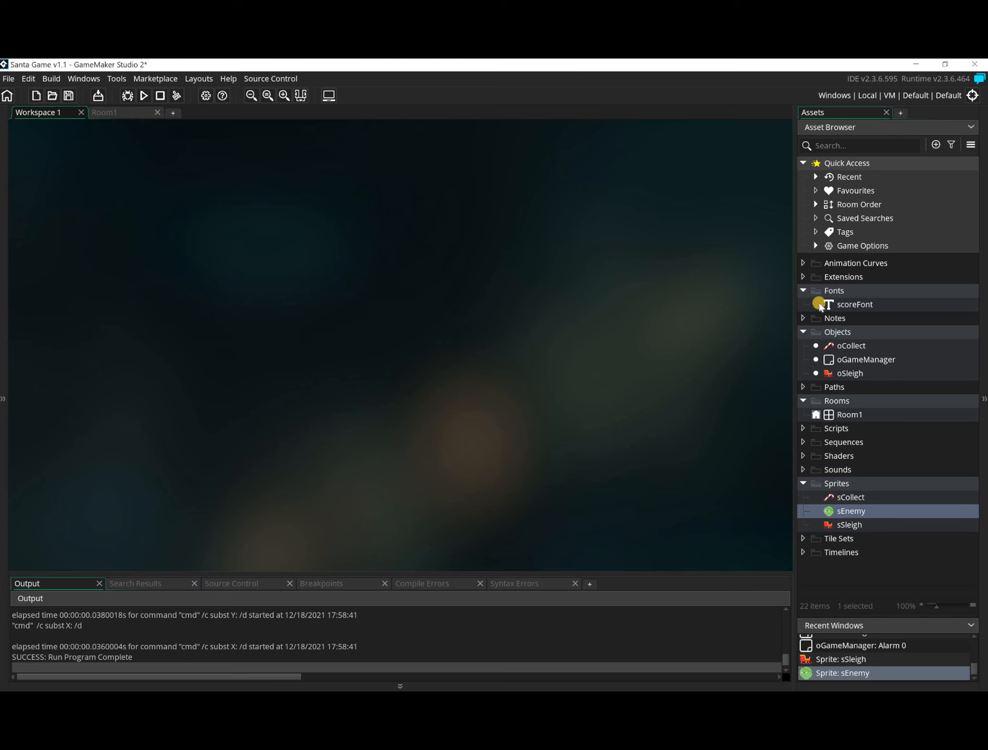
Step: Collapse the Fonts group, review the oCollect object's Create, Step and Outside Room events, and close all workspace windows
{"action": "left_click", "coordinate": [804, 290]}
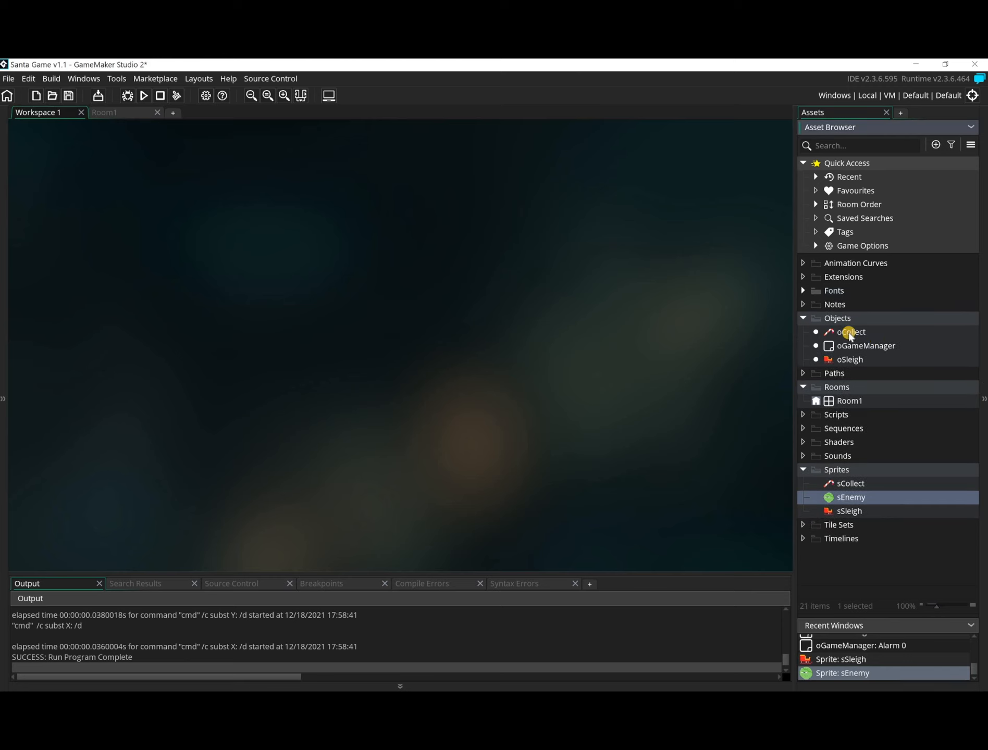
{"action": "left_click", "coordinate": [857, 334]}
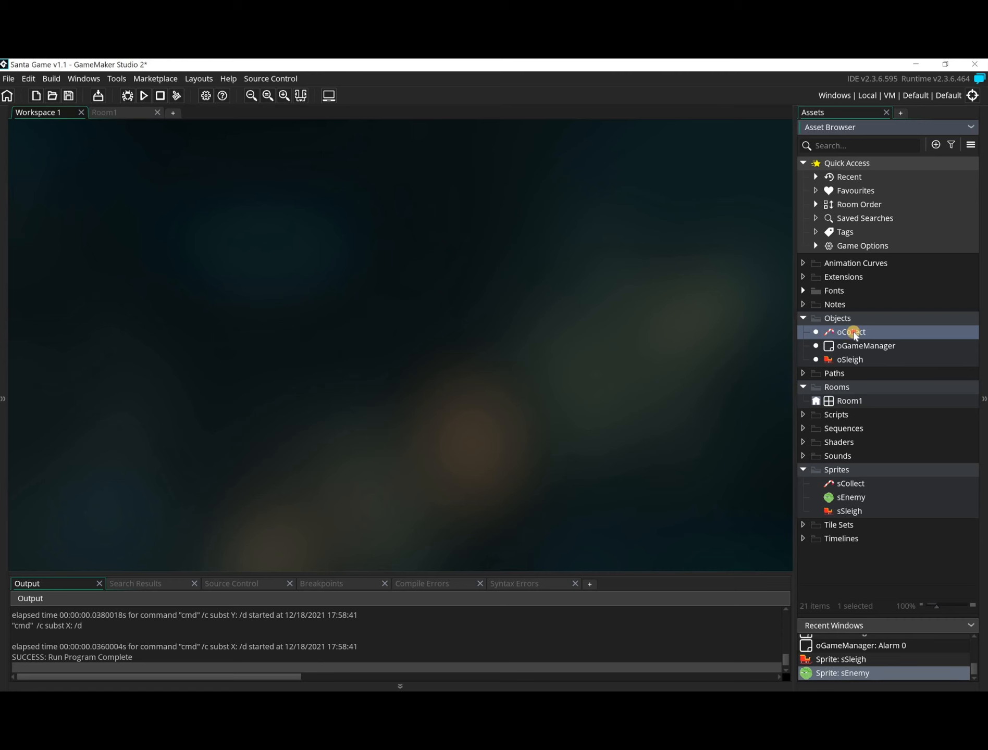
{"action": "double_click", "coordinate": [854, 333]}
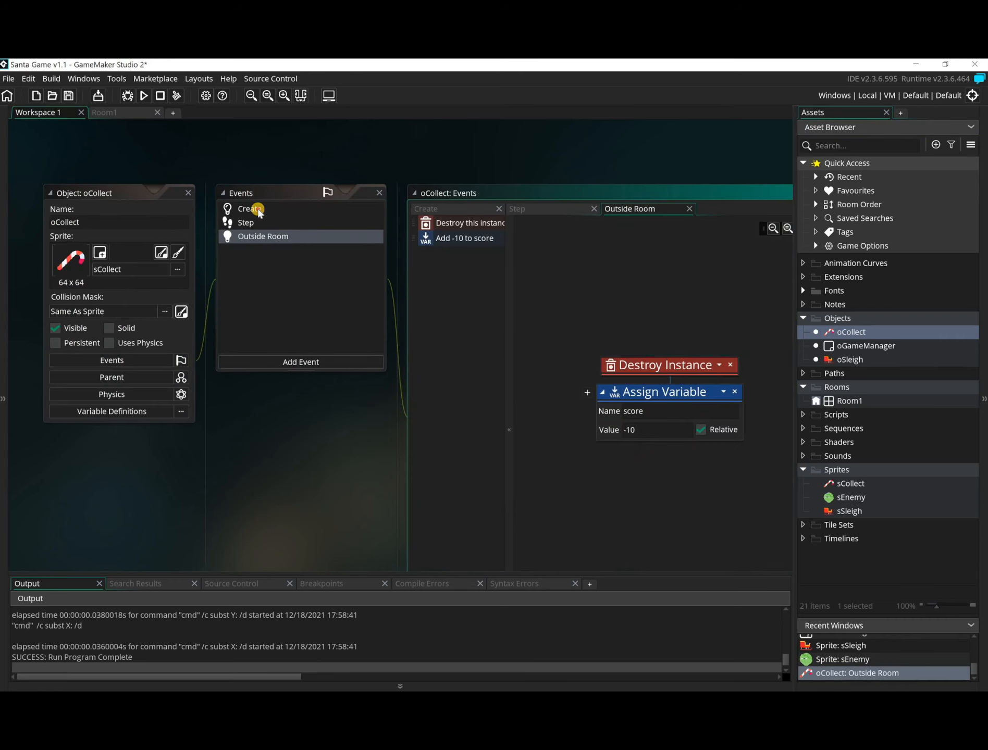
{"action": "left_click", "coordinate": [253, 209]}
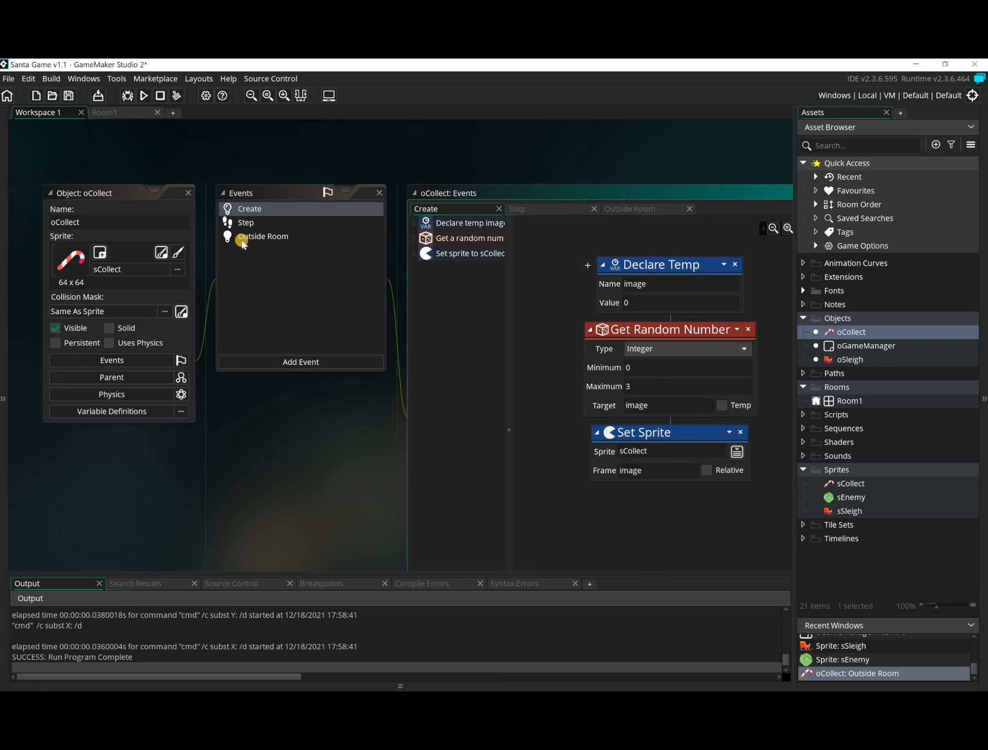
{"action": "double_click", "coordinate": [261, 223]}
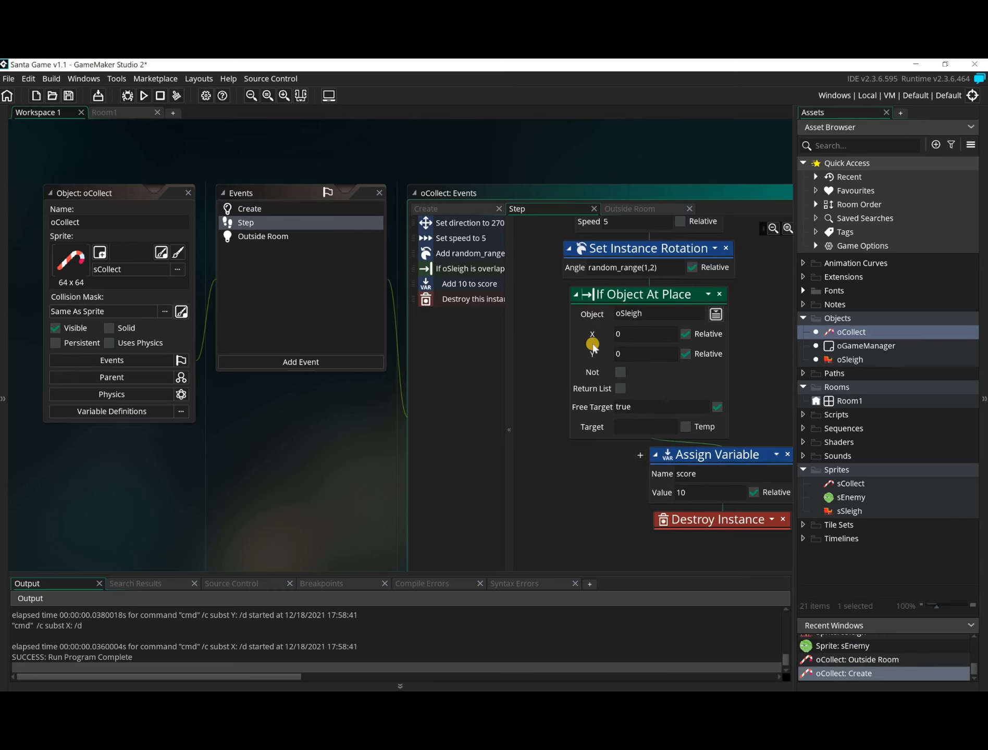
{"action": "scroll", "coordinate": [593, 346], "scroll_direction": "up", "scroll_amount": 4}
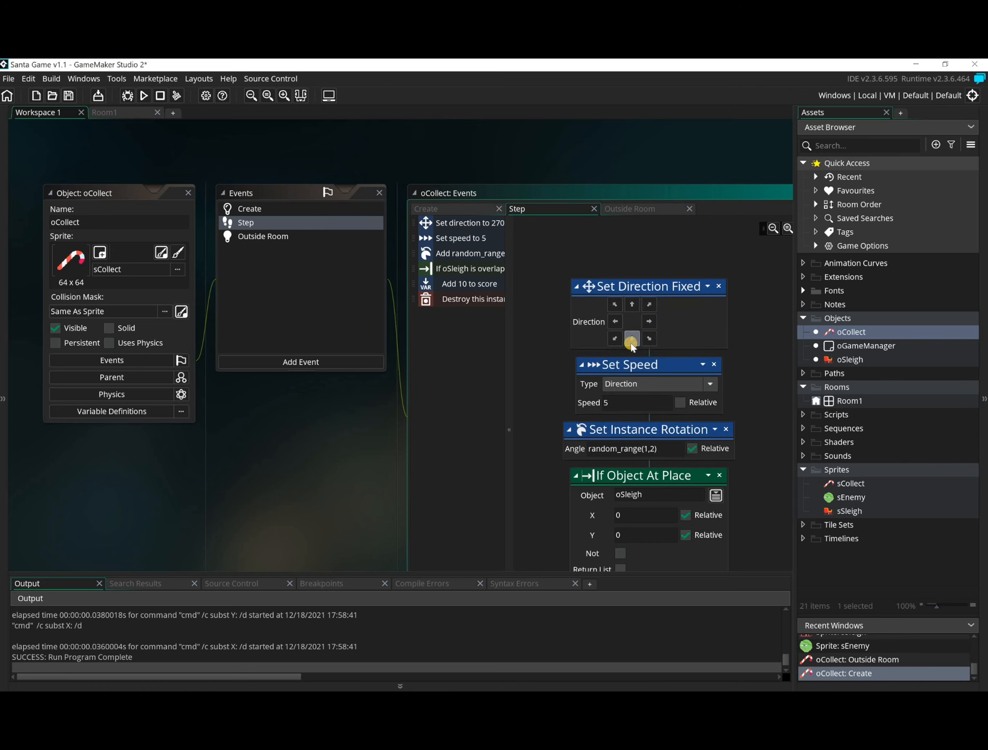
{"action": "scroll", "coordinate": [647, 373], "scroll_direction": "down", "scroll_amount": 3}
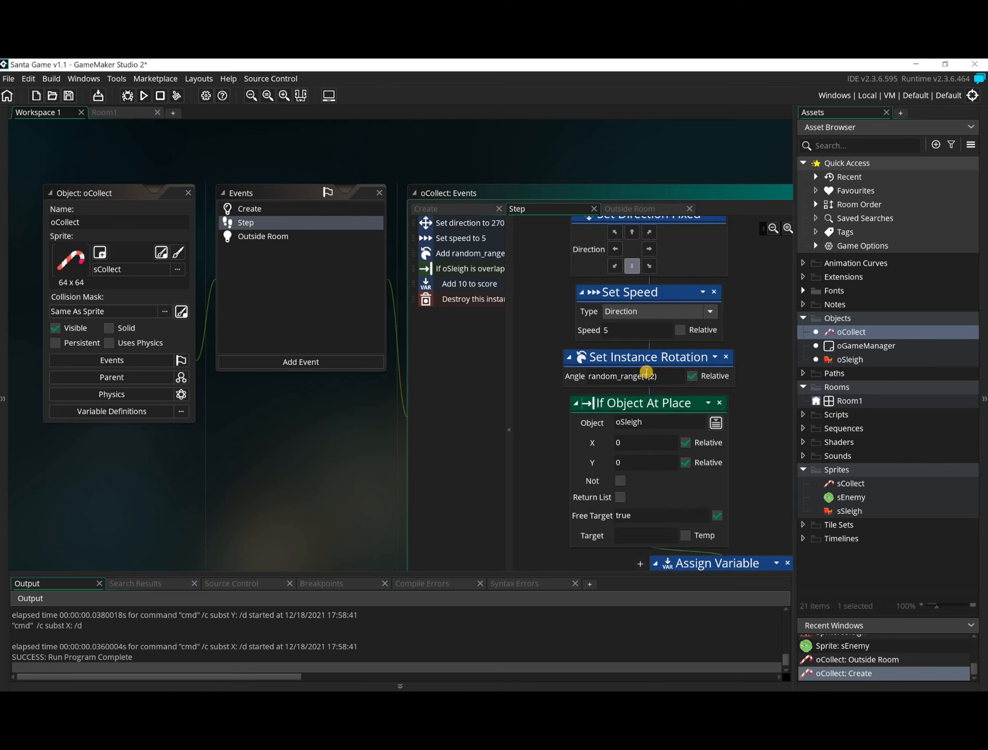
{"action": "scroll", "coordinate": [646, 372], "scroll_direction": "down", "scroll_amount": 3}
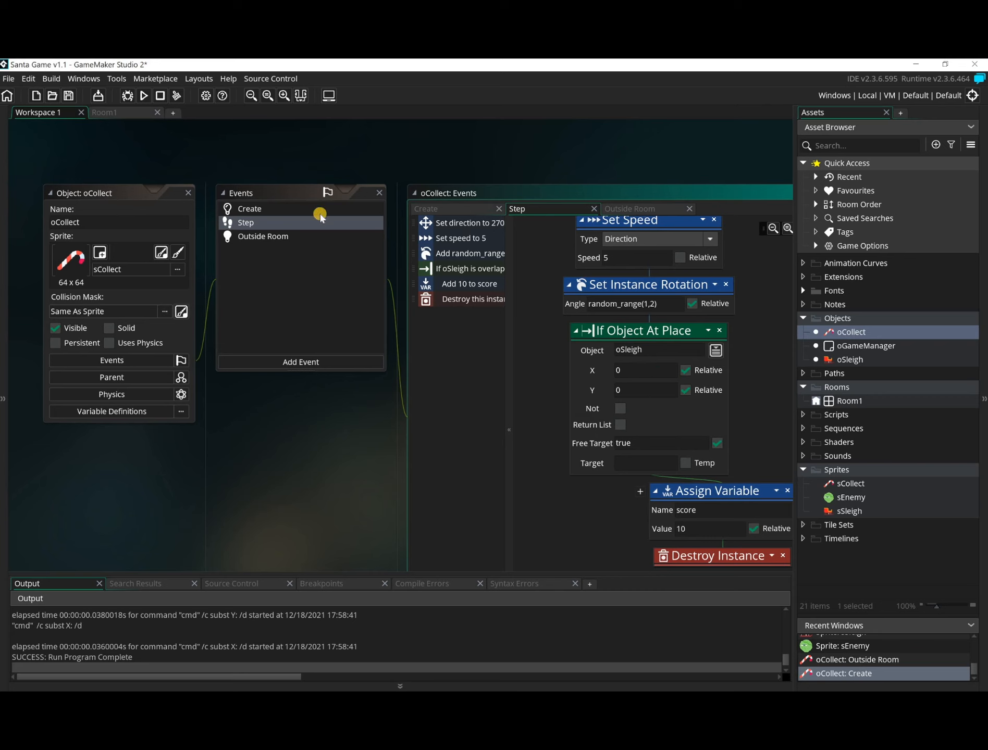
{"action": "left_click", "coordinate": [281, 234]}
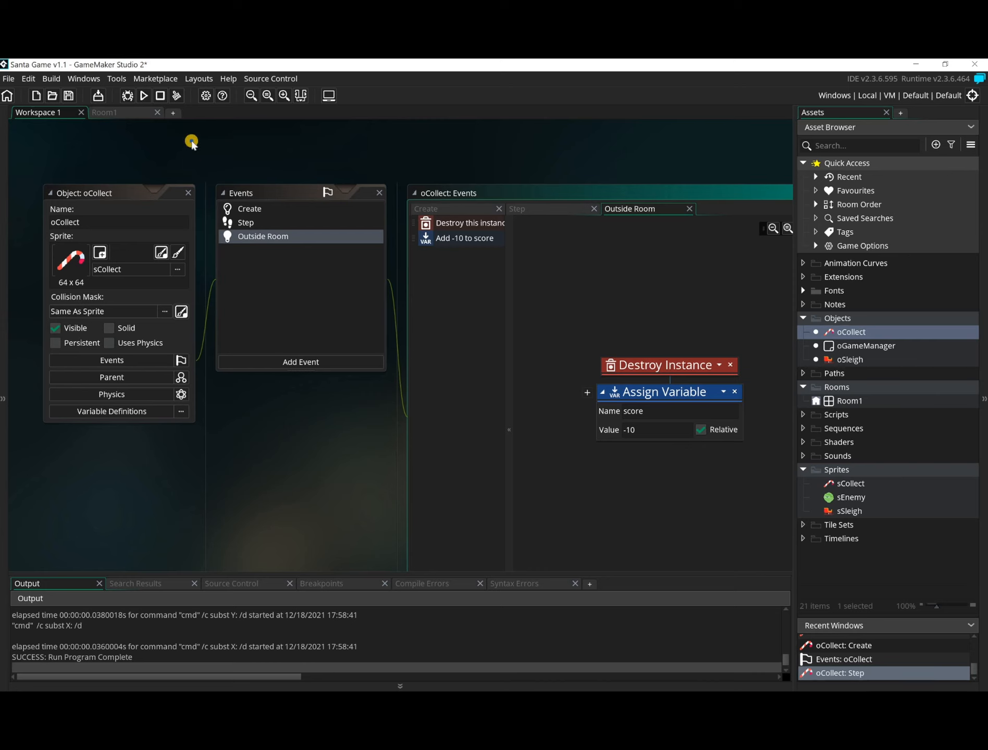
{"action": "left_click", "coordinate": [227, 162]}
{"action": "right_click", "coordinate": [228, 162]}
{"action": "mouse_move", "coordinate": [255, 157]}
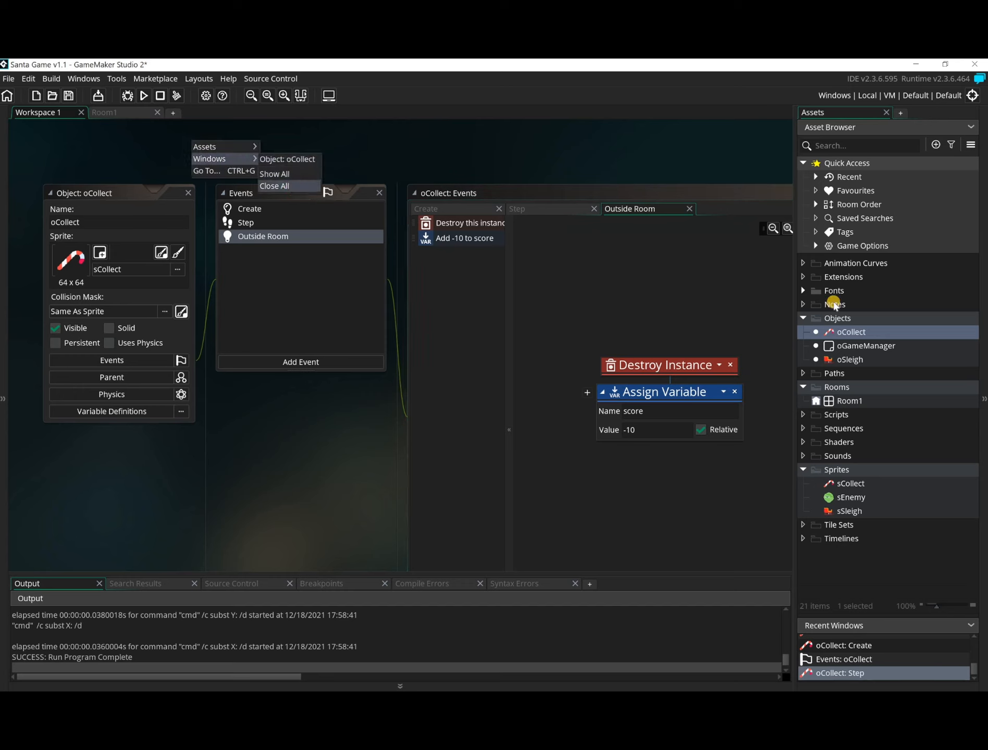
{"action": "left_click", "coordinate": [289, 188]}
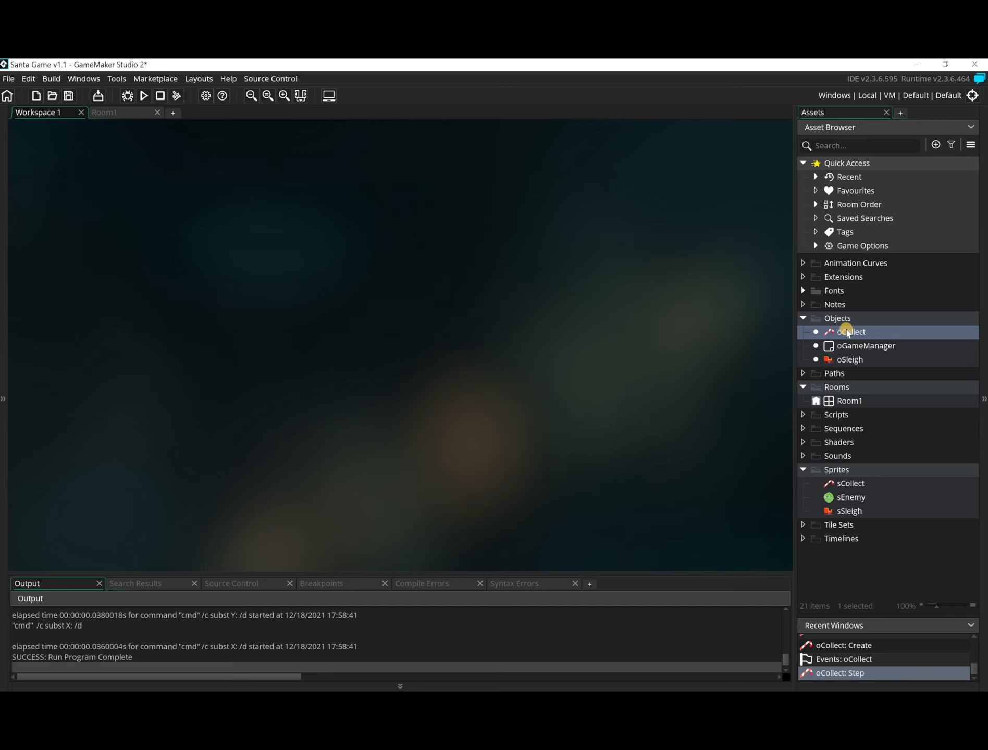
Step: Duplicate the oCollect object and name the copy oEnemy
{"action": "right_click", "coordinate": [846, 332]}
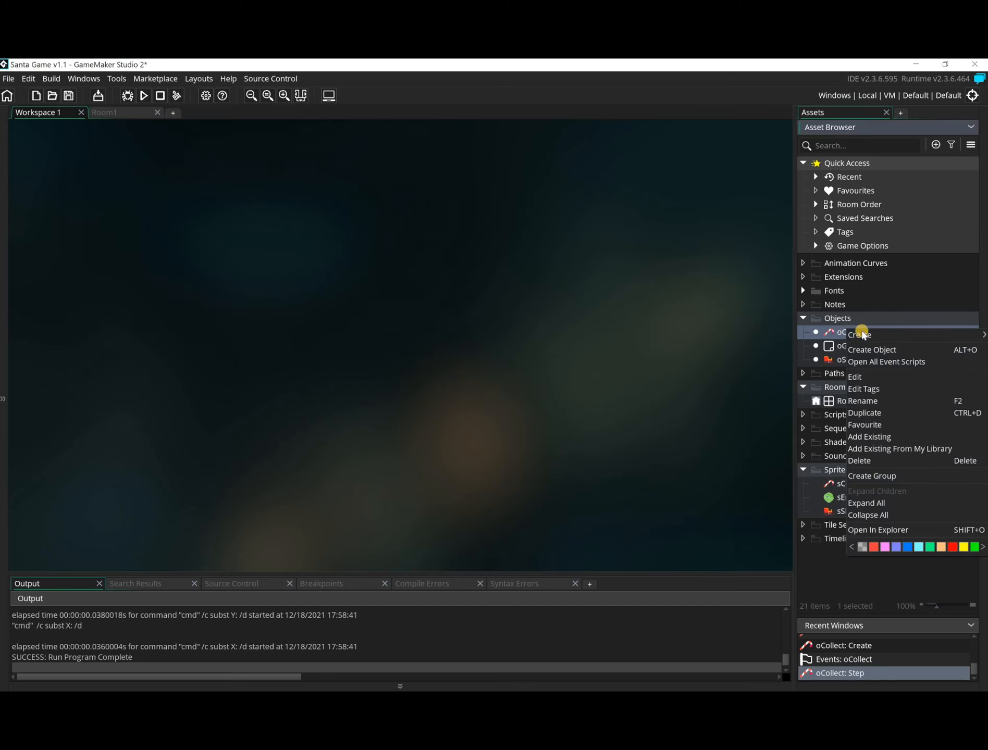
{"action": "left_click", "coordinate": [875, 414]}
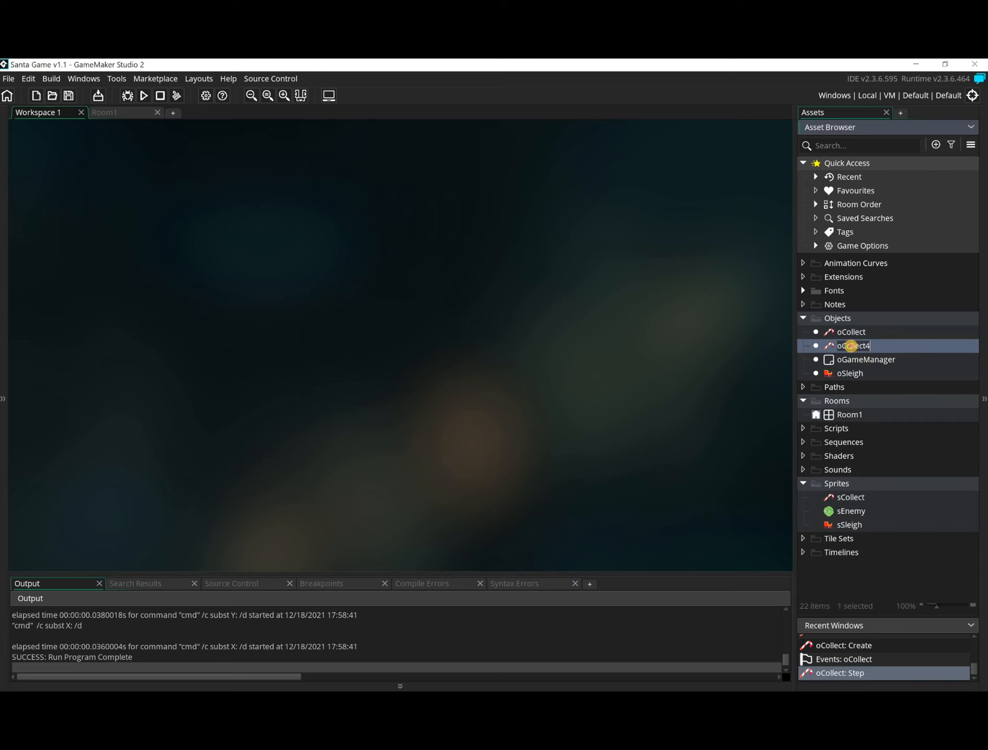
{"action": "left_click", "coordinate": [843, 346]}
{"action": "type", "text": "Enemy"}
Step: Open the oEnemy object and assign it the sEnemy sprite
{"action": "double_click", "coordinate": [850, 346]}
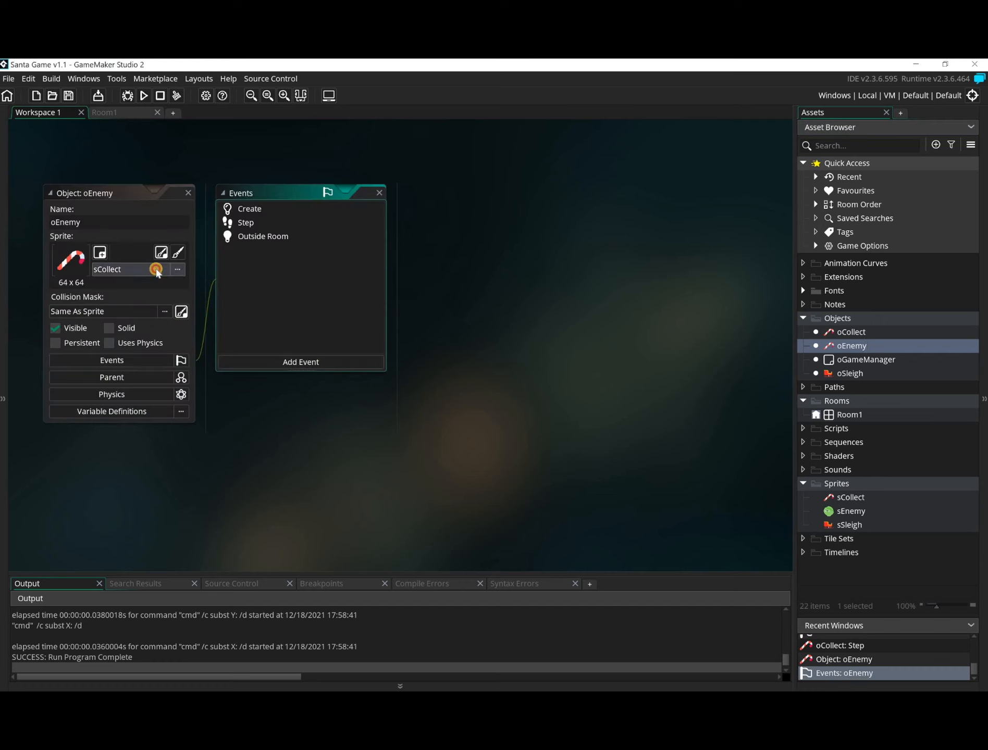
{"action": "left_click", "coordinate": [109, 271]}
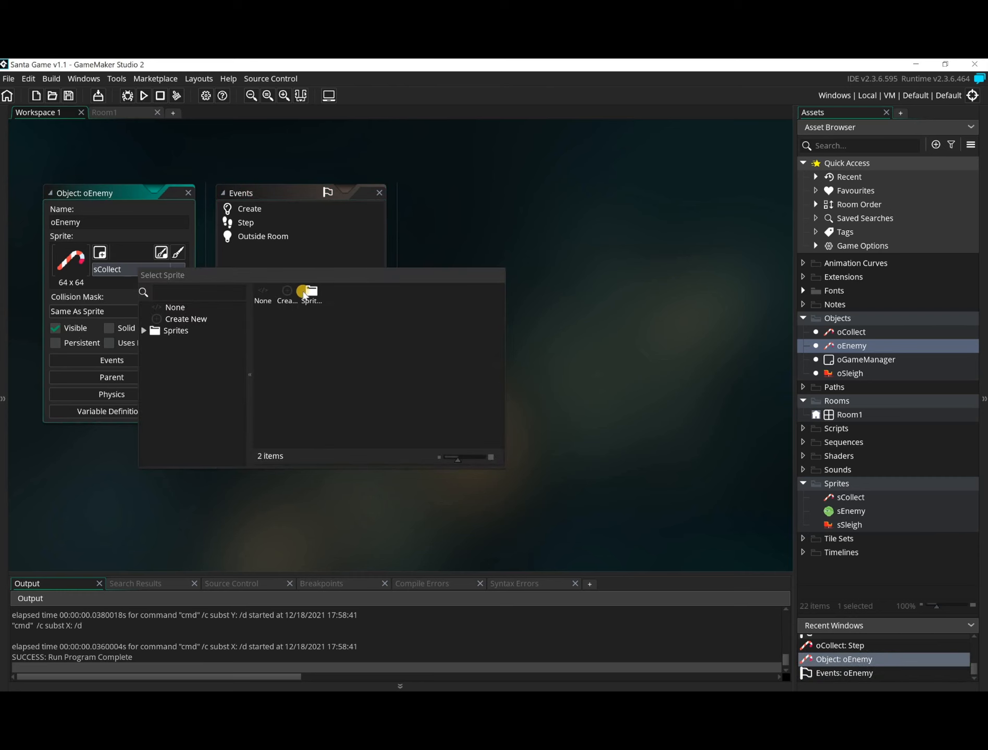
{"action": "double_click", "coordinate": [312, 295]}
{"action": "left_click", "coordinate": [313, 295]}
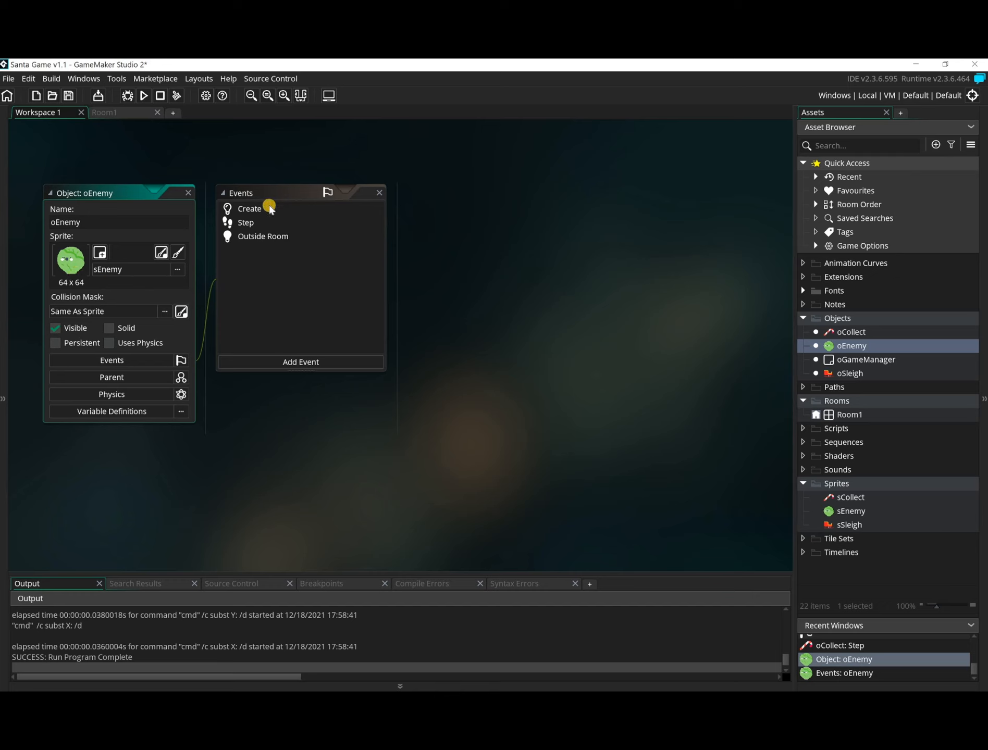
Step: In oEnemy's Create event, set the random number's maximum to 1 and the Set Sprite action's sprite to sEnemy
{"action": "double_click", "coordinate": [247, 208]}
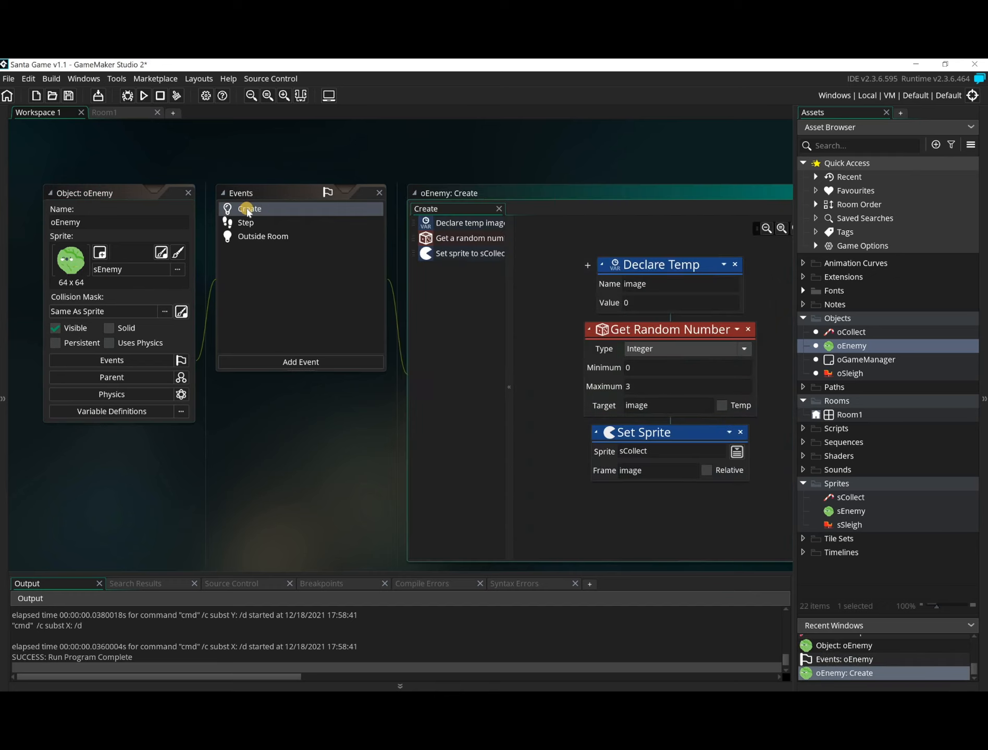
{"action": "left_click_drag", "start_coordinate": [665, 389], "coordinate": [544, 371]}
{"action": "type", "text": "1"}
{"action": "left_click", "coordinate": [737, 452]}
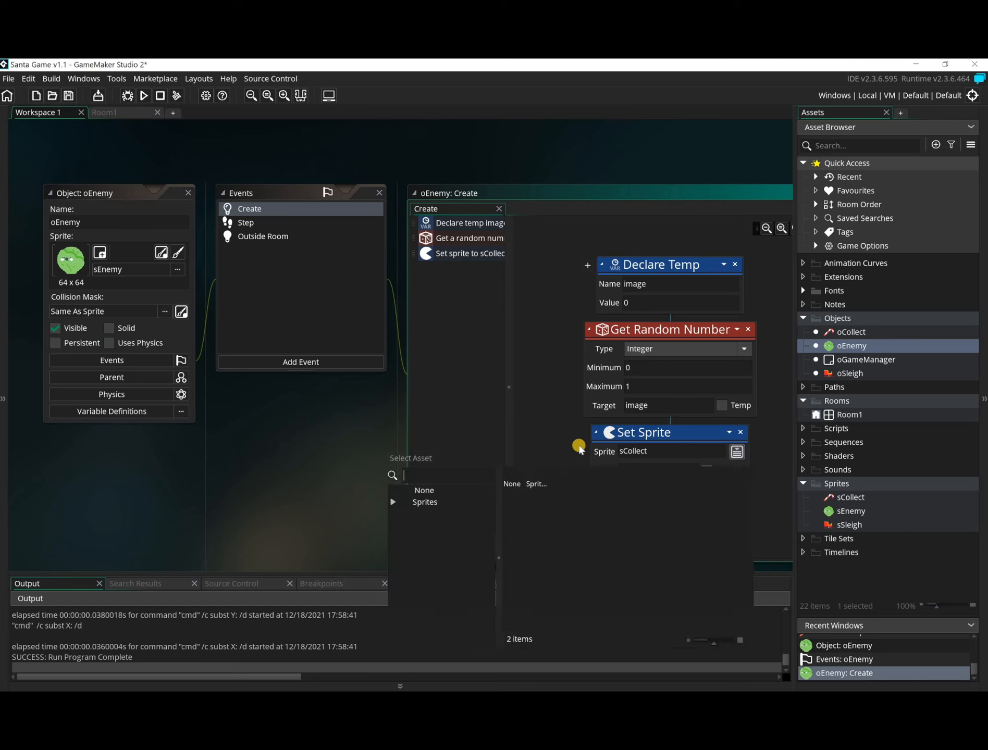
{"action": "double_click", "coordinate": [537, 481]}
{"action": "double_click", "coordinate": [557, 485]}
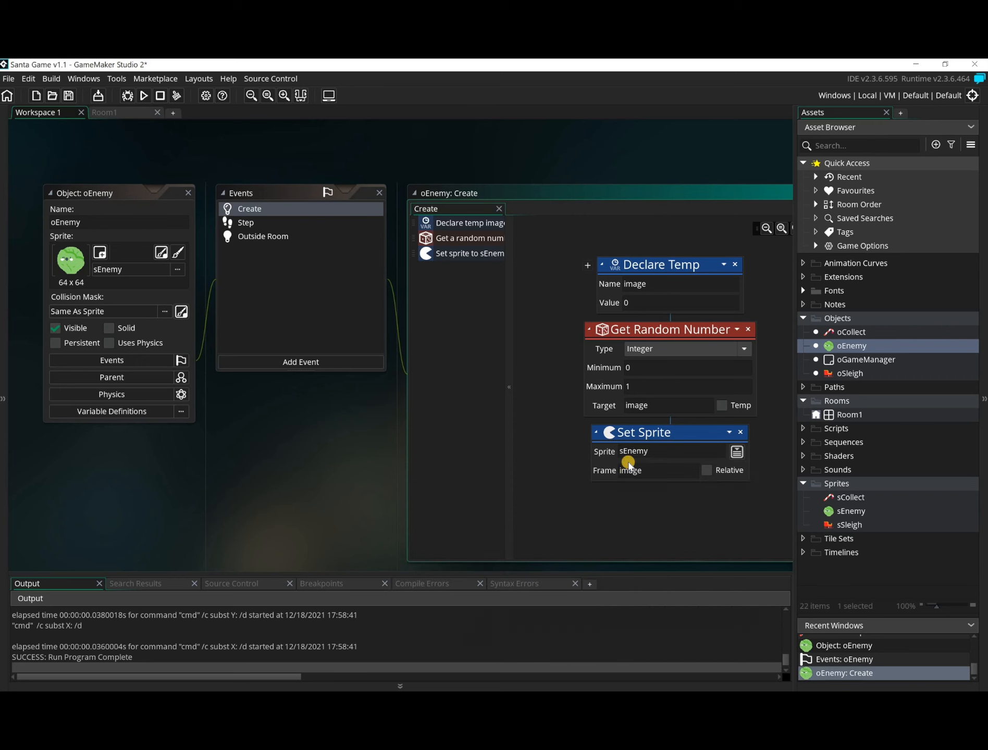
Step: In oEnemy's Step event, set the Set Speed action's speed to 10 and review the sleigh overlap actions
{"action": "left_click", "coordinate": [243, 223]}
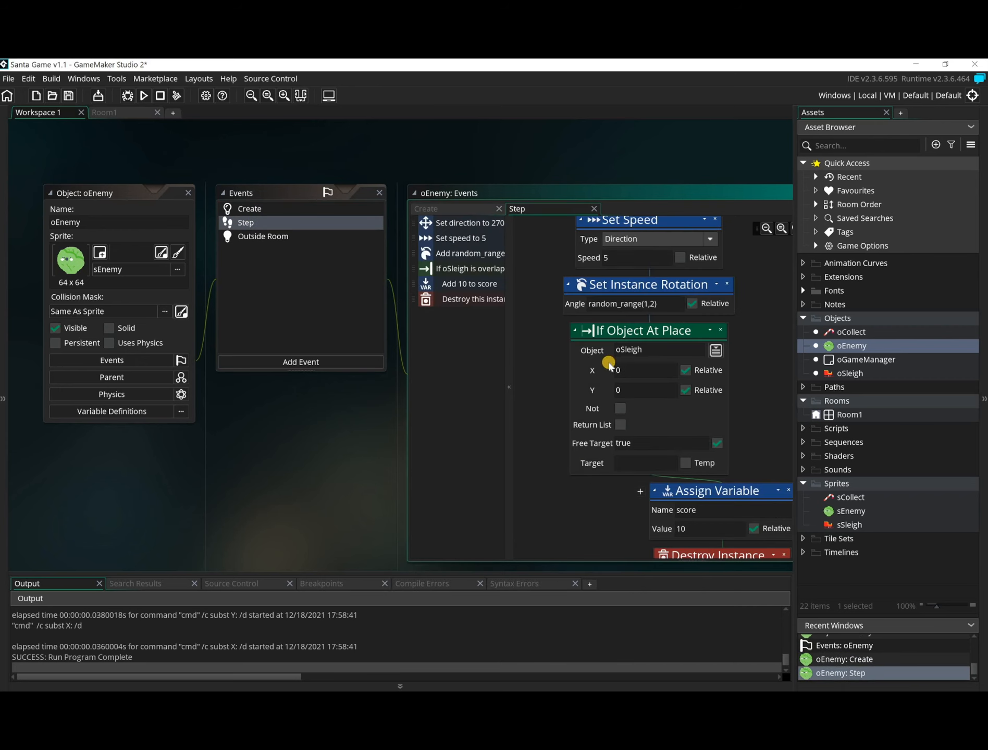
{"action": "scroll", "coordinate": [612, 350], "scroll_direction": "up", "scroll_amount": 3}
{"action": "scroll", "coordinate": [615, 276], "scroll_direction": "down", "scroll_amount": 1}
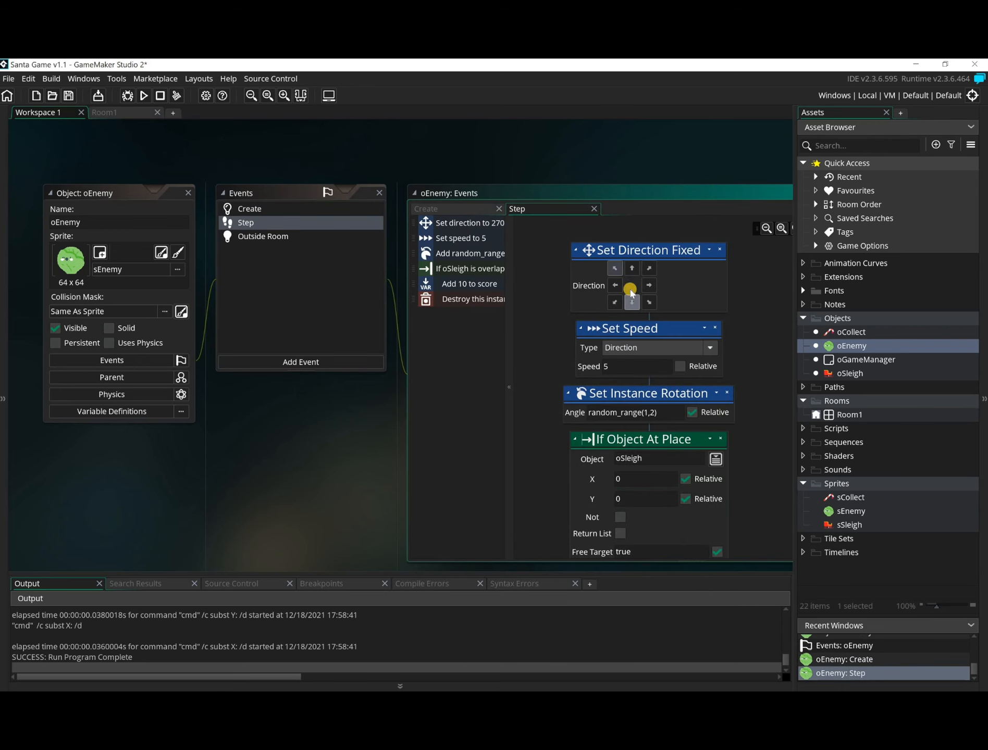
{"action": "left_click_drag", "start_coordinate": [631, 367], "coordinate": [571, 363]}
{"action": "scroll", "coordinate": [658, 337], "scroll_direction": "down", "scroll_amount": 3}
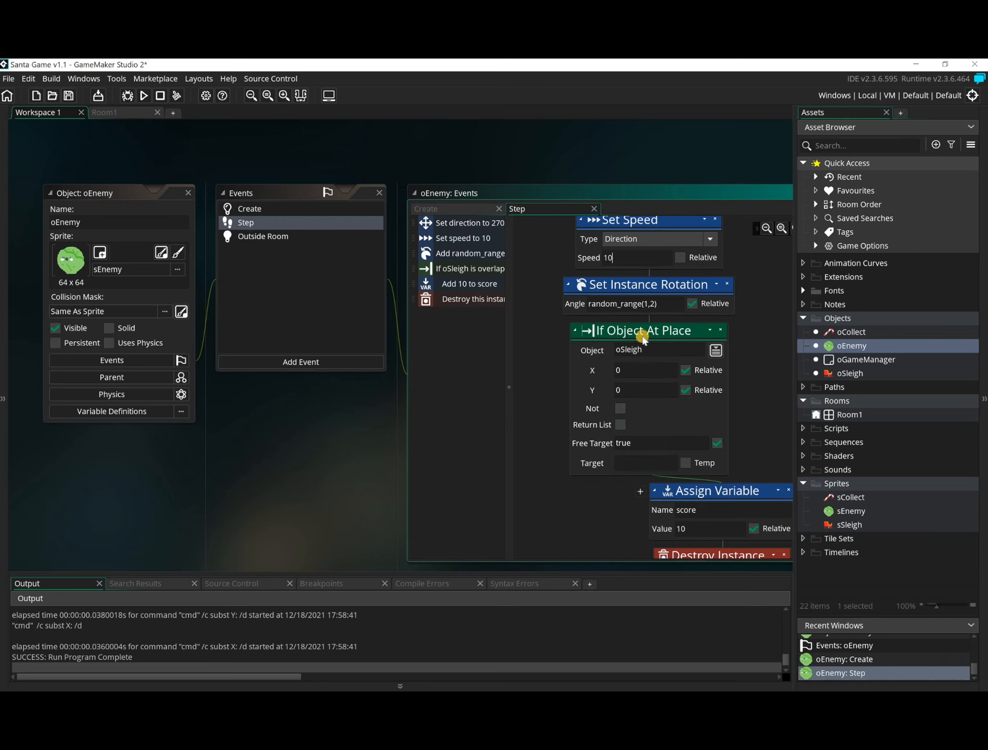
{"action": "scroll", "coordinate": [630, 273], "scroll_direction": "down", "scroll_amount": 2}
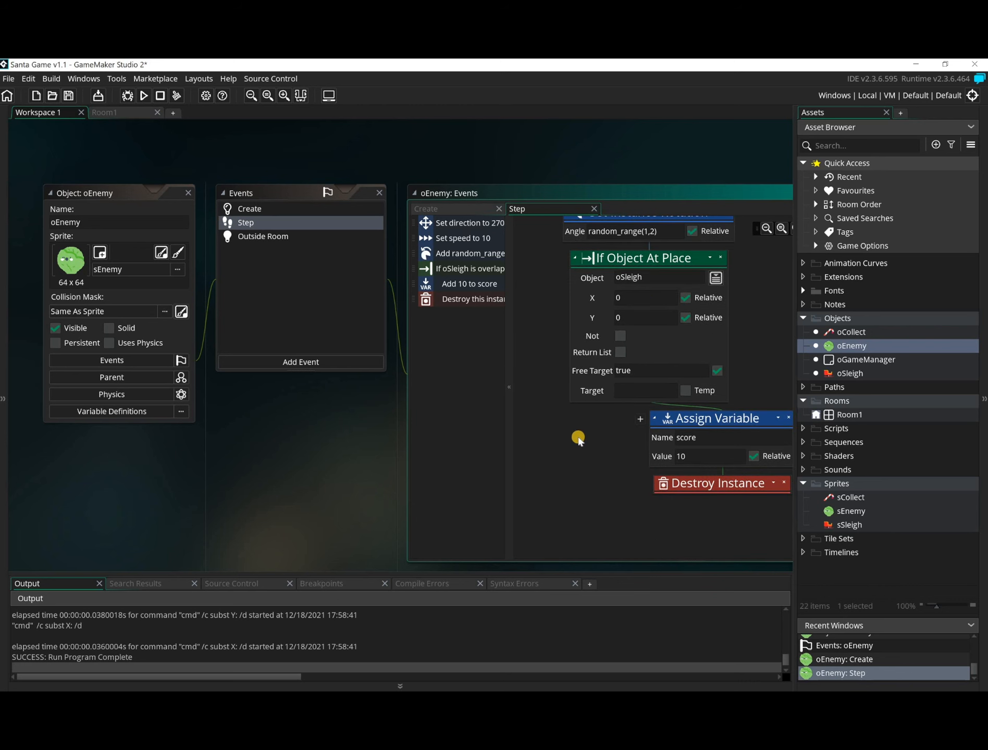
{"action": "middle_click_drag", "start_coordinate": [277, 431], "coordinate": [219, 417]}
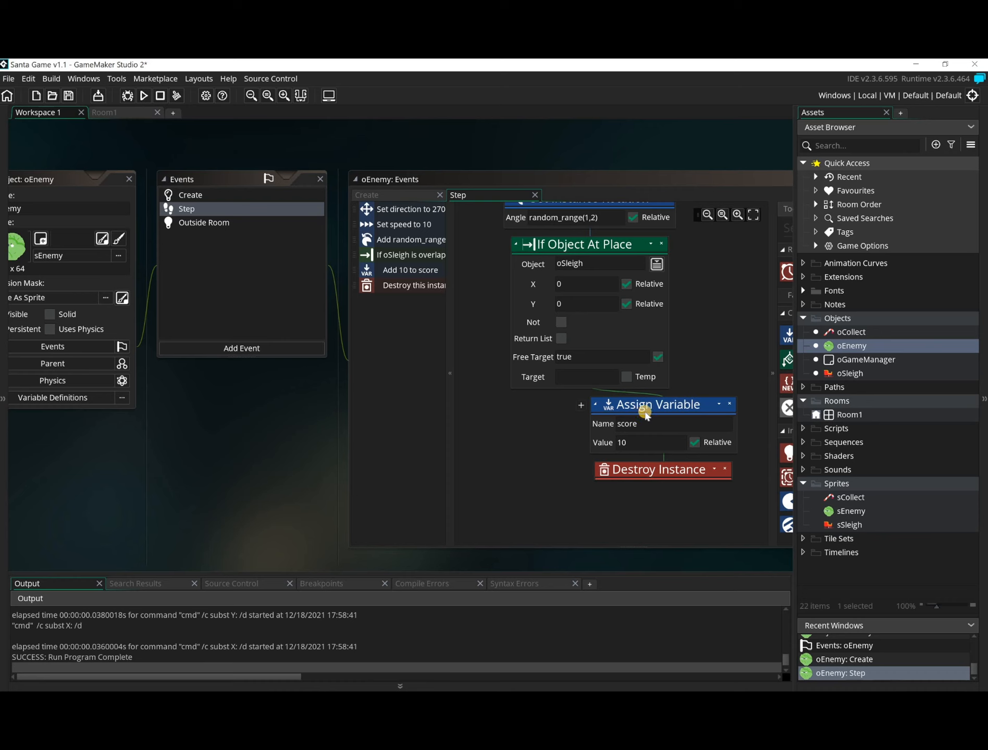
Step: Delete the score Assign Variable action from oEnemy's Outside Room event
{"action": "left_click", "coordinate": [216, 223]}
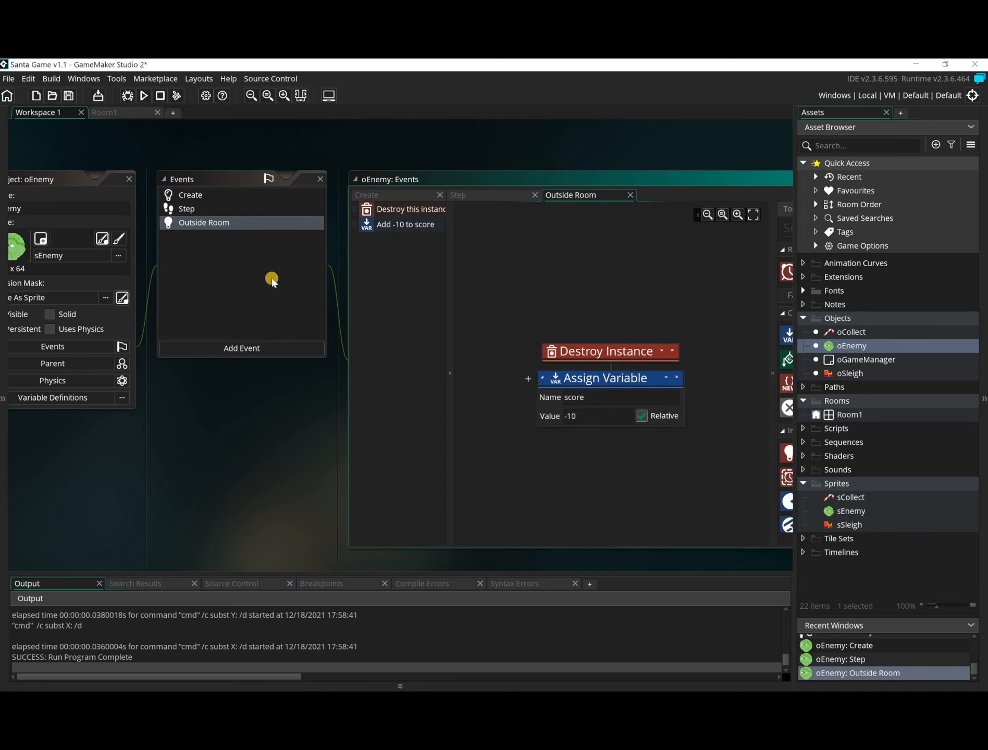
{"action": "left_click", "coordinate": [676, 379]}
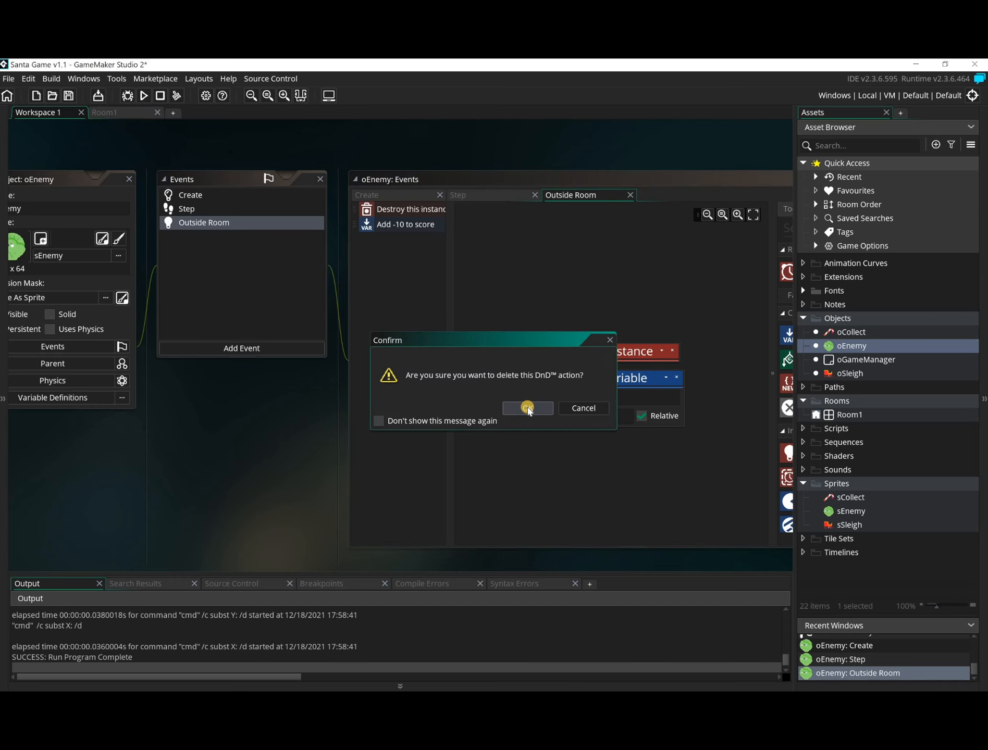
{"action": "left_click", "coordinate": [528, 408]}
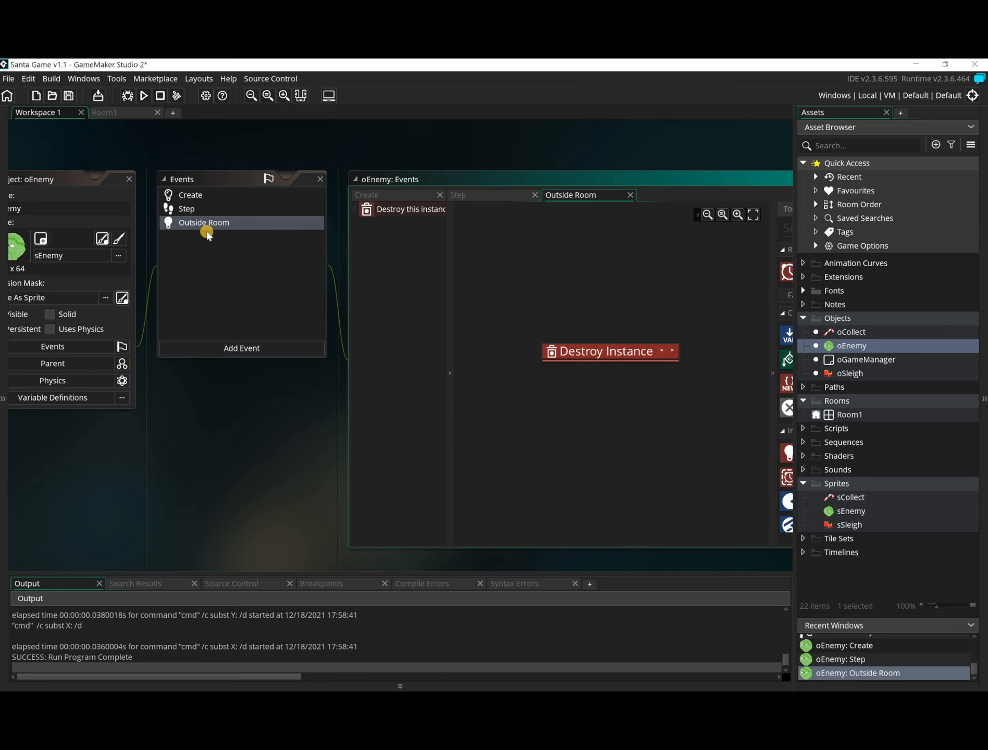
Step: Open the oSleigh object and review its Key Down - Left and Key Down - Right events alongside oEnemy's Step event
{"action": "double_click", "coordinate": [856, 374]}
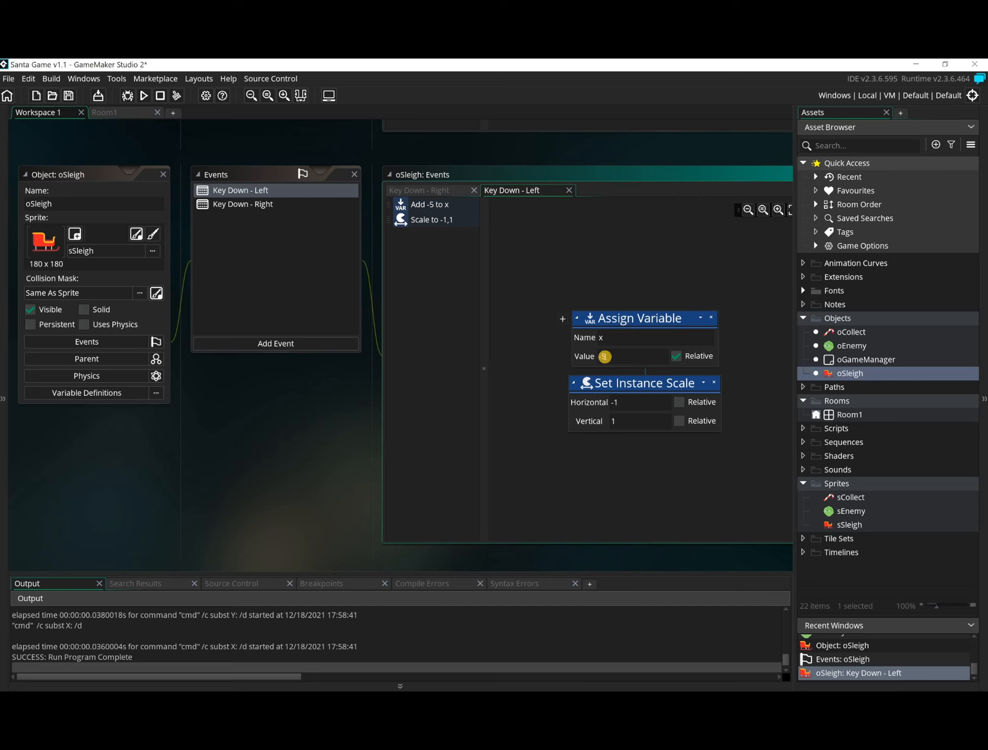
{"action": "left_click", "coordinate": [244, 204]}
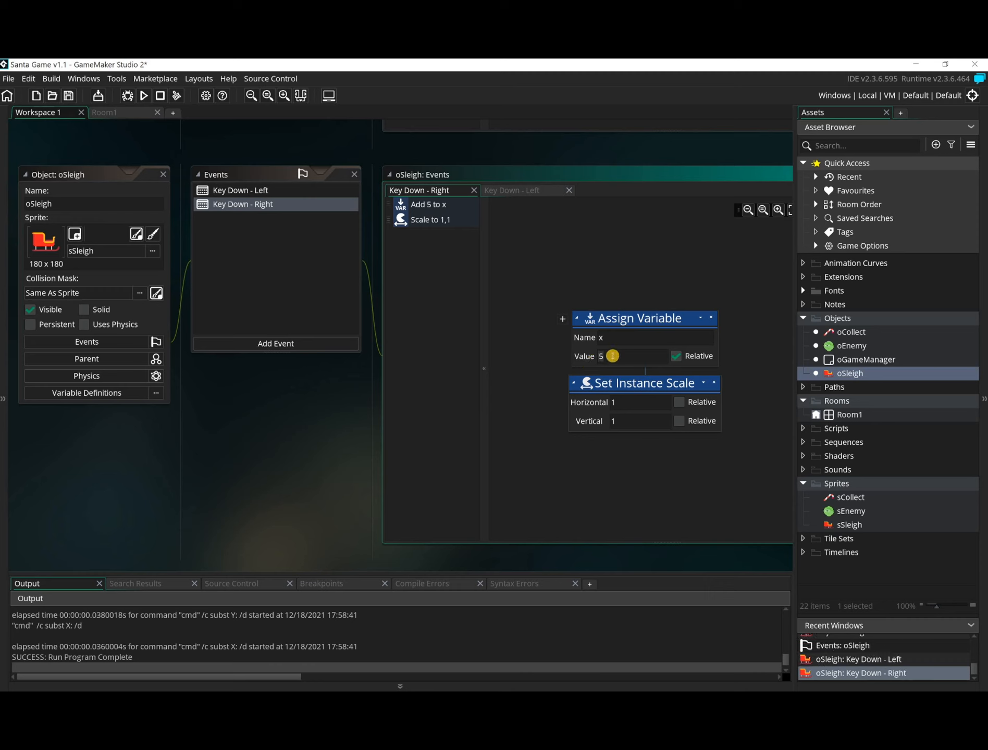
{"action": "left_click", "coordinate": [260, 191]}
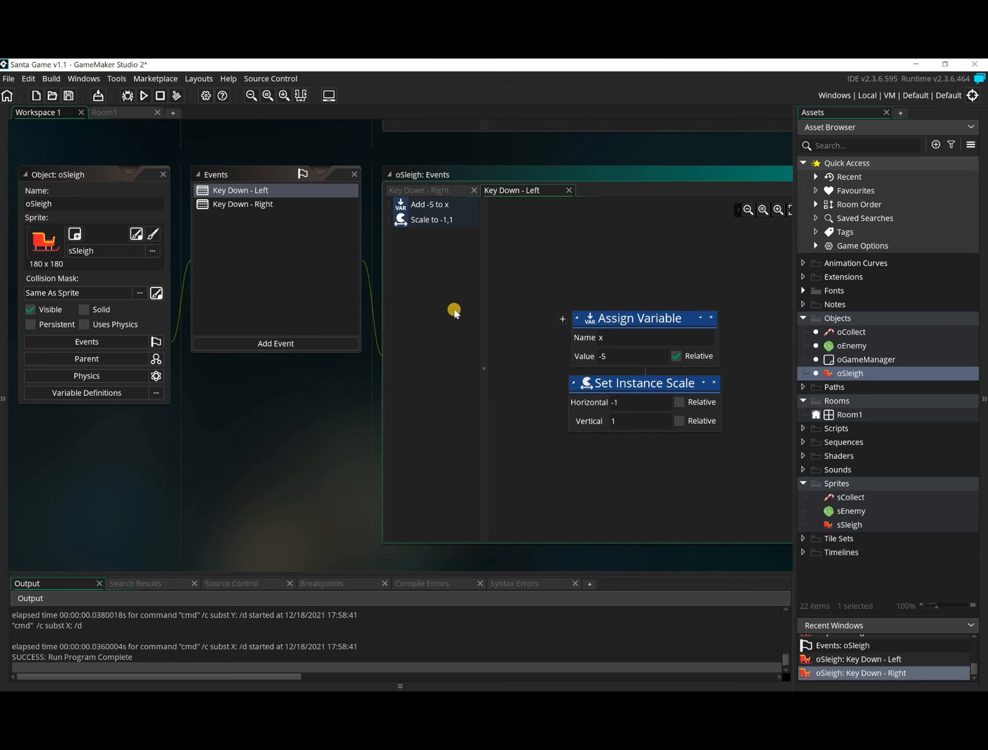
{"action": "scroll", "coordinate": [311, 420], "scroll_direction": "up", "scroll_amount": 5}
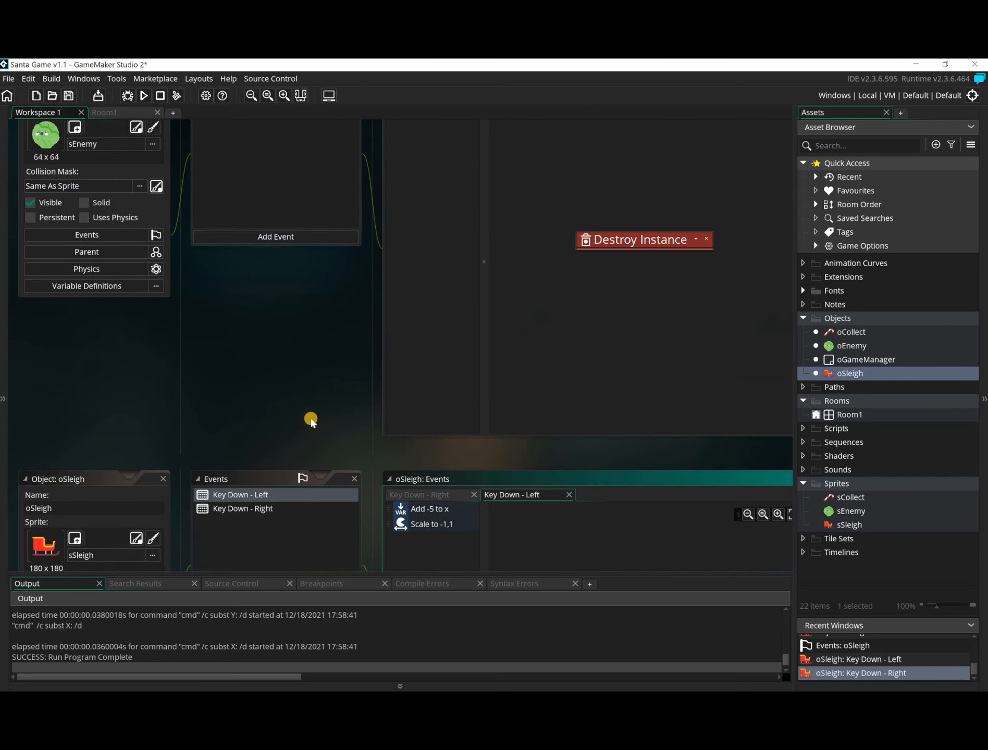
{"action": "scroll", "coordinate": [311, 420], "scroll_direction": "up", "scroll_amount": 2}
{"action": "left_click", "coordinate": [236, 208]}
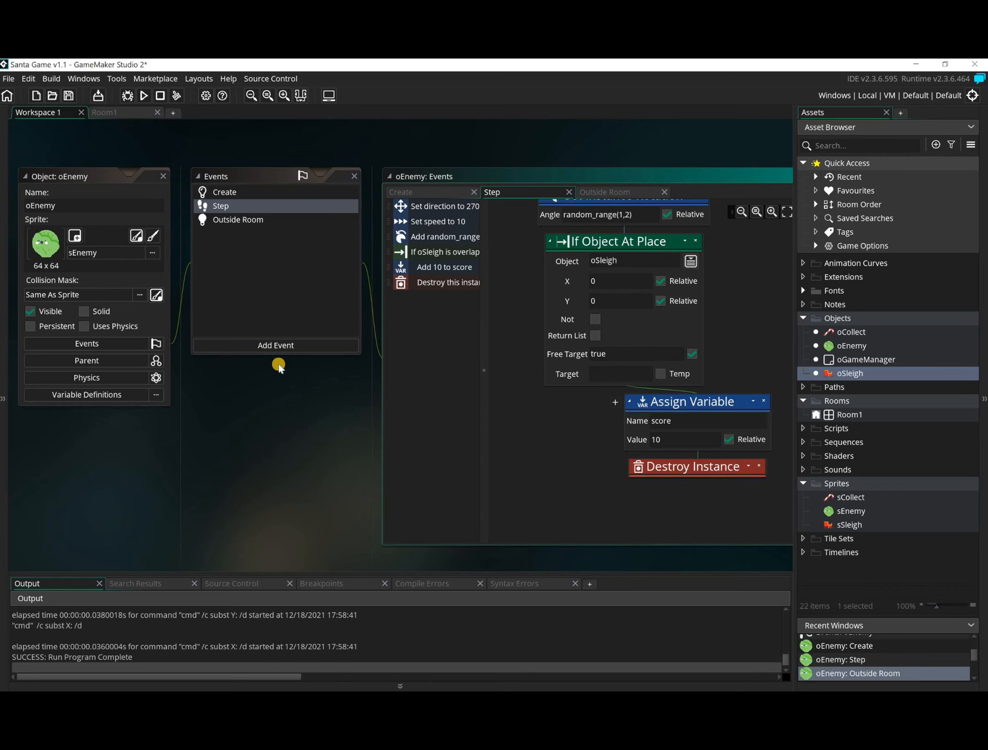
{"action": "scroll", "coordinate": [278, 365], "scroll_direction": "down", "scroll_amount": 7}
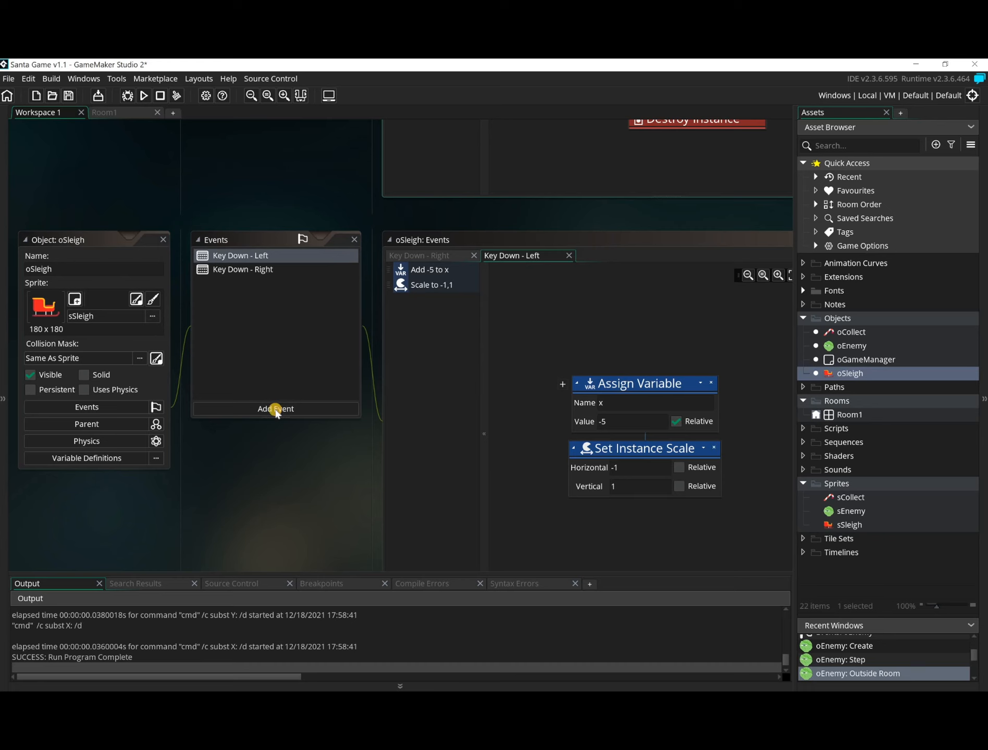
Step: Add a Create event to oSleigh with an Assign Variable action for a variable named sleighSpeed
{"action": "left_click", "coordinate": [275, 409]}
{"action": "left_click", "coordinate": [304, 417]}
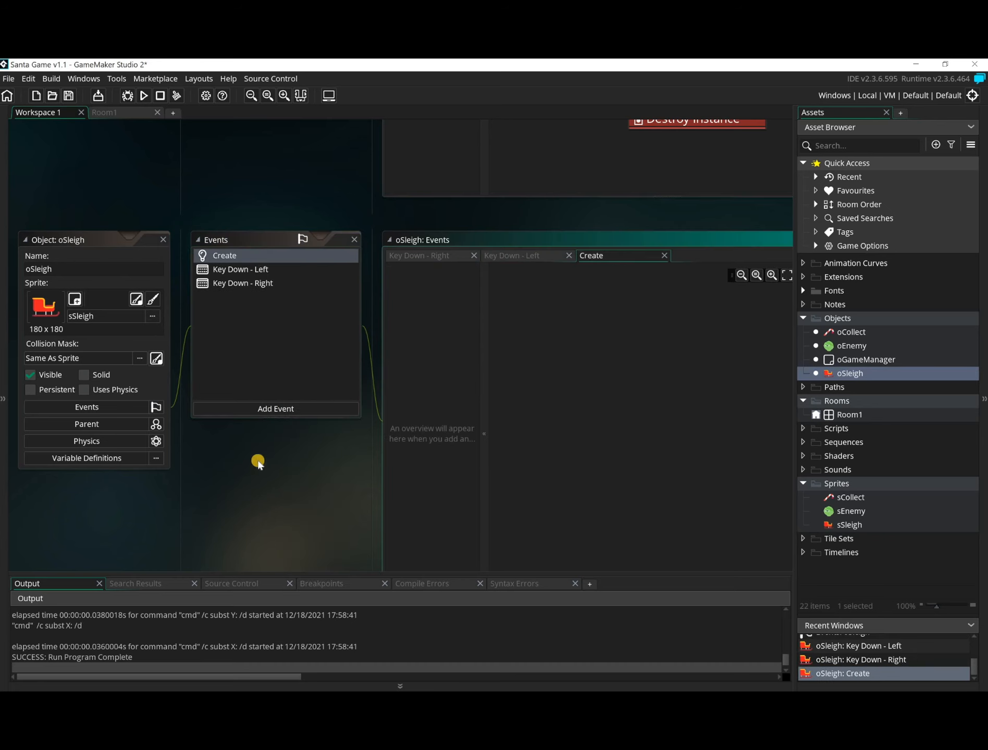
{"action": "middle_click_drag", "start_coordinate": [258, 462], "coordinate": [150, 440]}
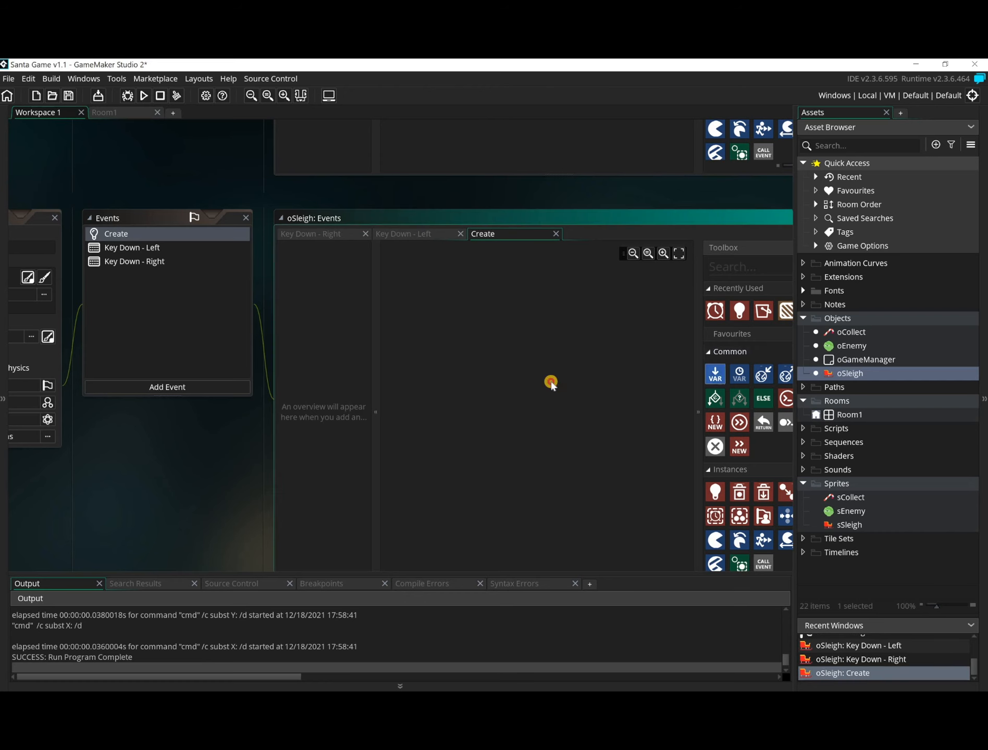
{"action": "left_click_drag", "start_coordinate": [550, 383], "coordinate": [469, 379]}
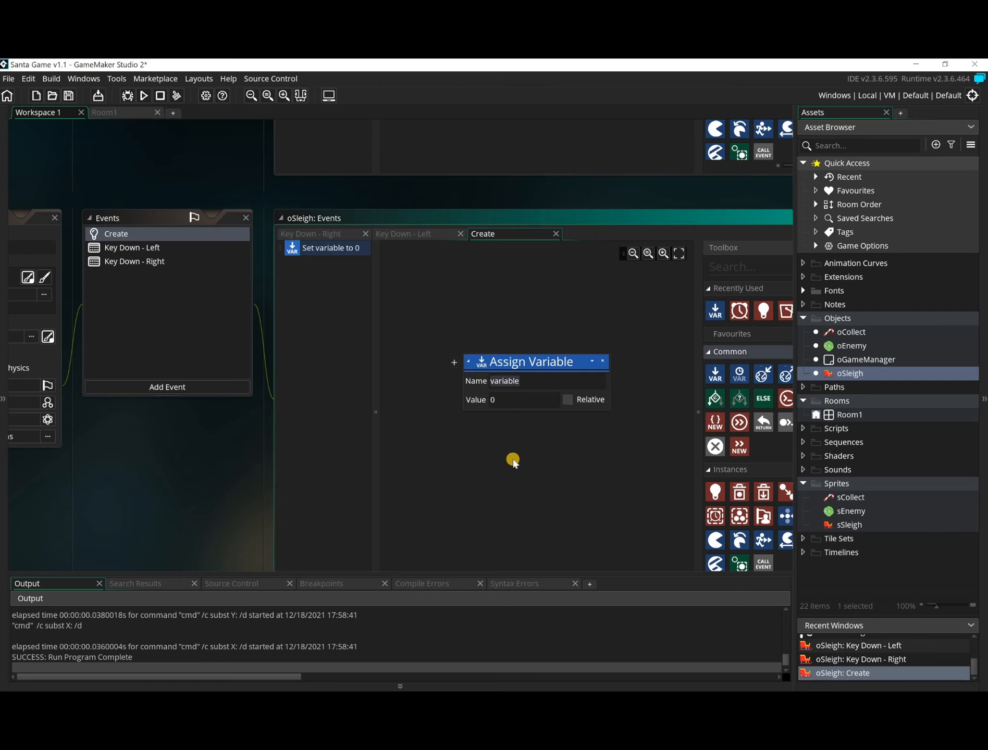
{"action": "type", "text": "sleighSpeed"}
{"action": "left_click_drag", "start_coordinate": [510, 400], "coordinate": [466, 399]}
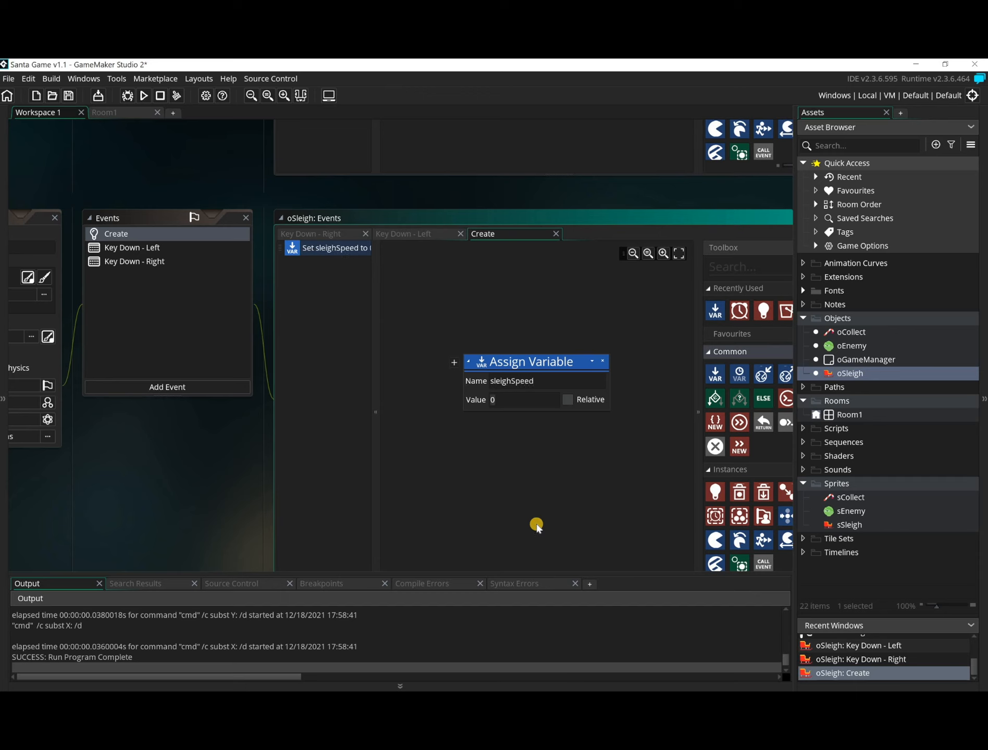
Step: In oSleigh's Key Down - Left event, set the relative x change to -sleighSpeed
{"action": "left_click", "coordinate": [157, 247]}
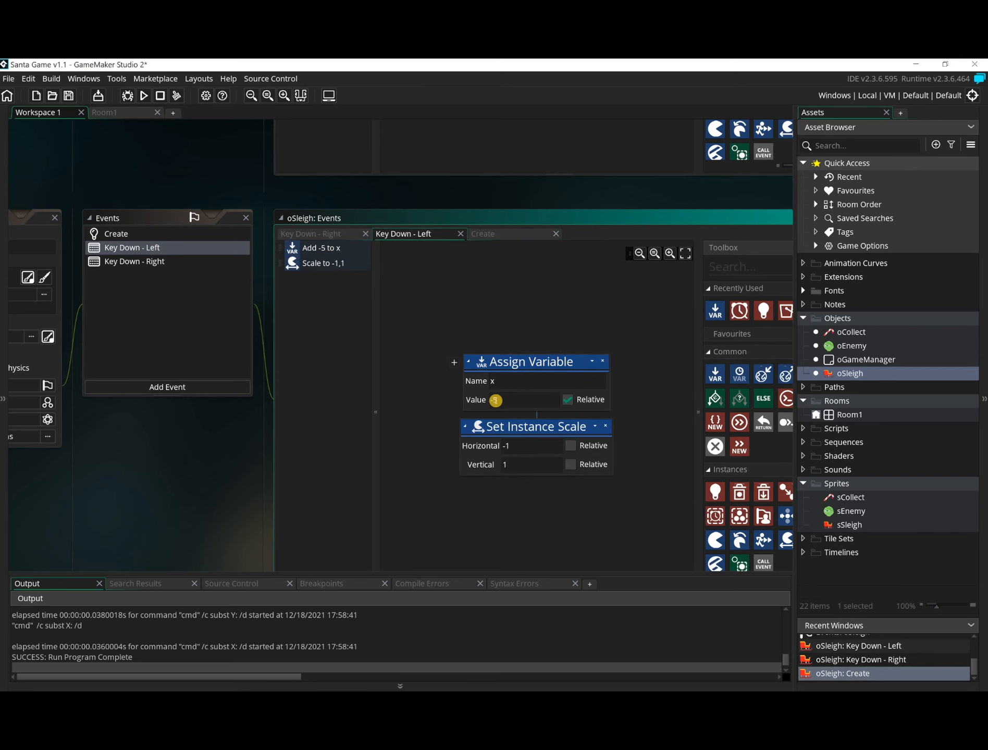
{"action": "left_click", "coordinate": [513, 404]}
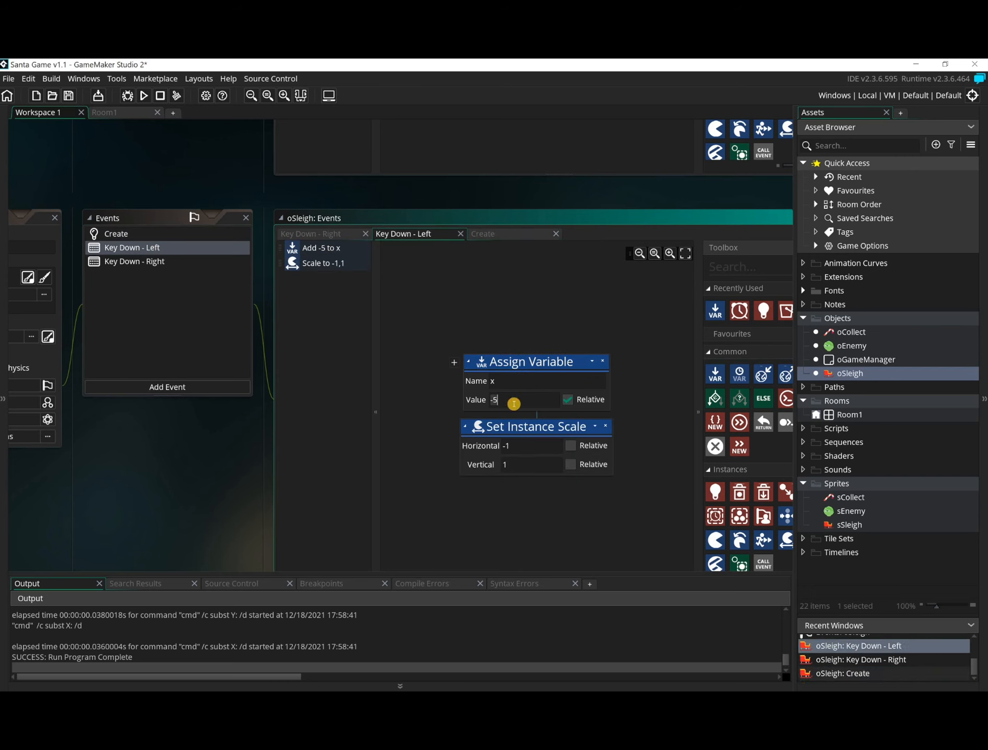
{"action": "key", "text": "BackSpace"}
{"action": "type", "text": "S"}
{"action": "key", "text": "BackSpace"}
{"action": "type", "text": "sleighSpeed"}
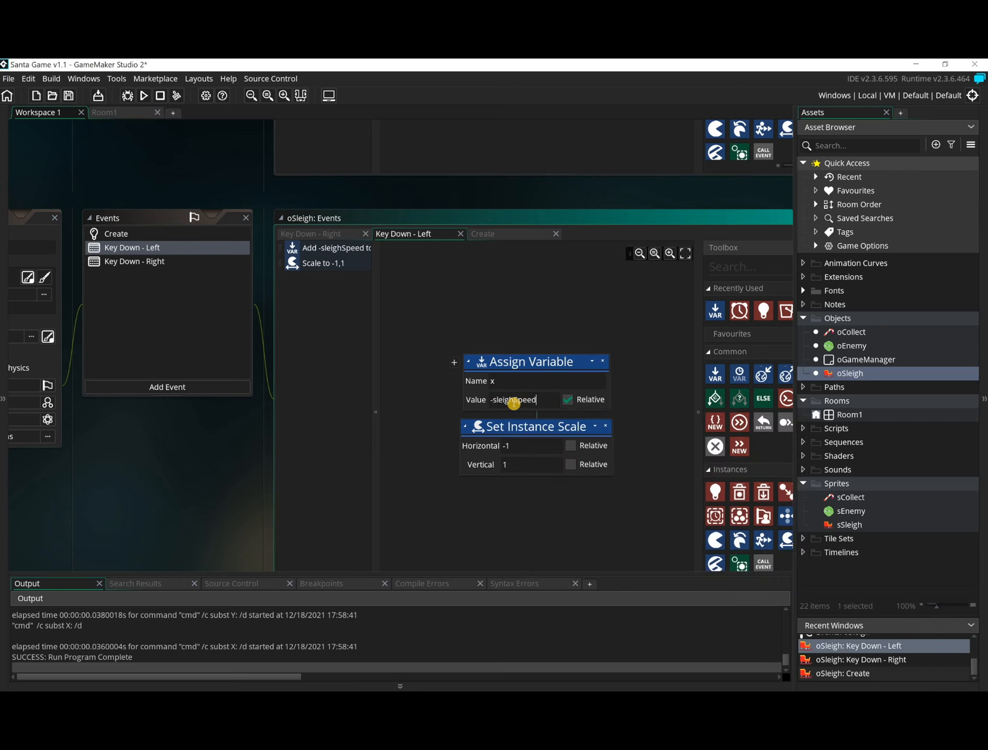
Step: In oSleigh's Key Down - Right event, set the relative x change to sleighSpeed
{"action": "left_click", "coordinate": [143, 261]}
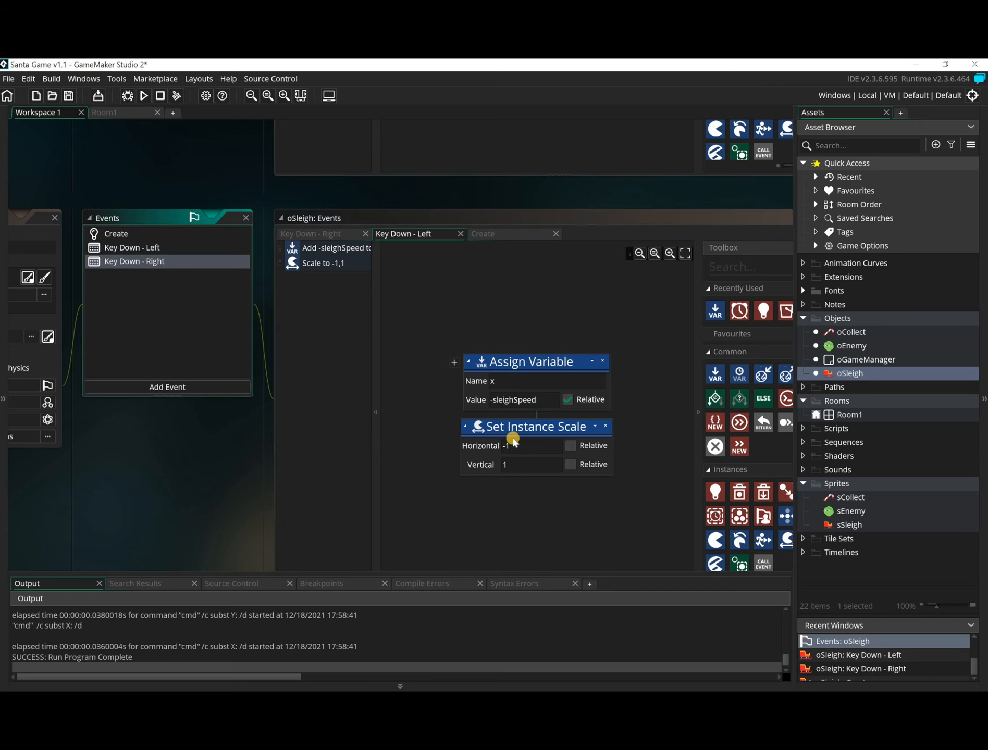
{"action": "left_click", "coordinate": [511, 403]}
{"action": "key", "text": "BackSpace"}
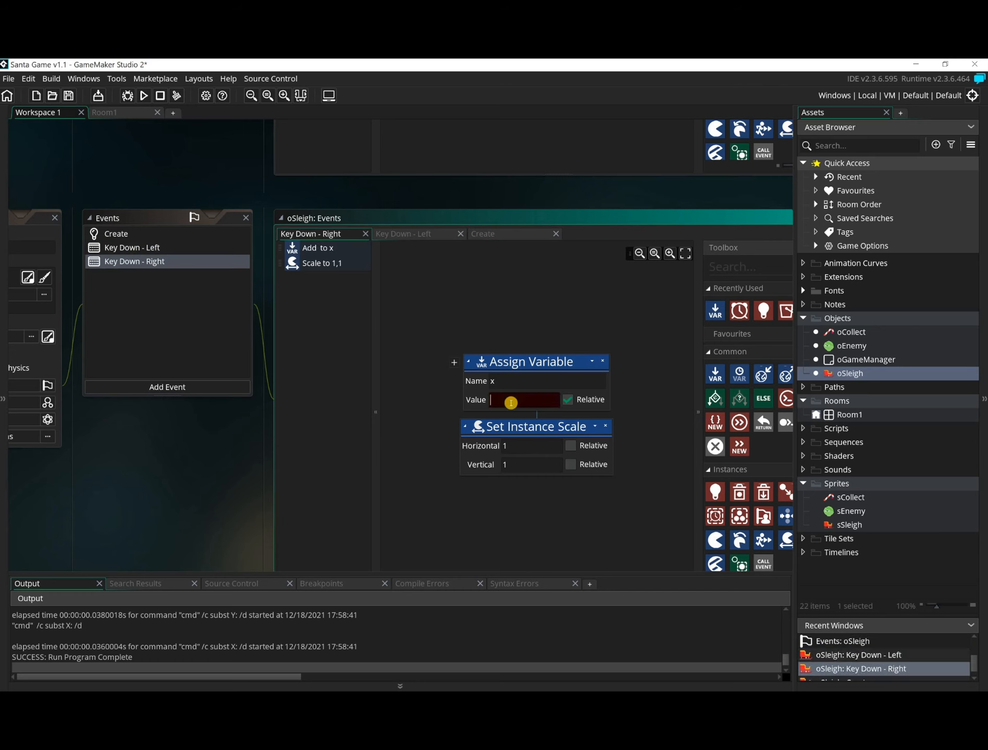
{"action": "type", "text": "sleighSpeed"}
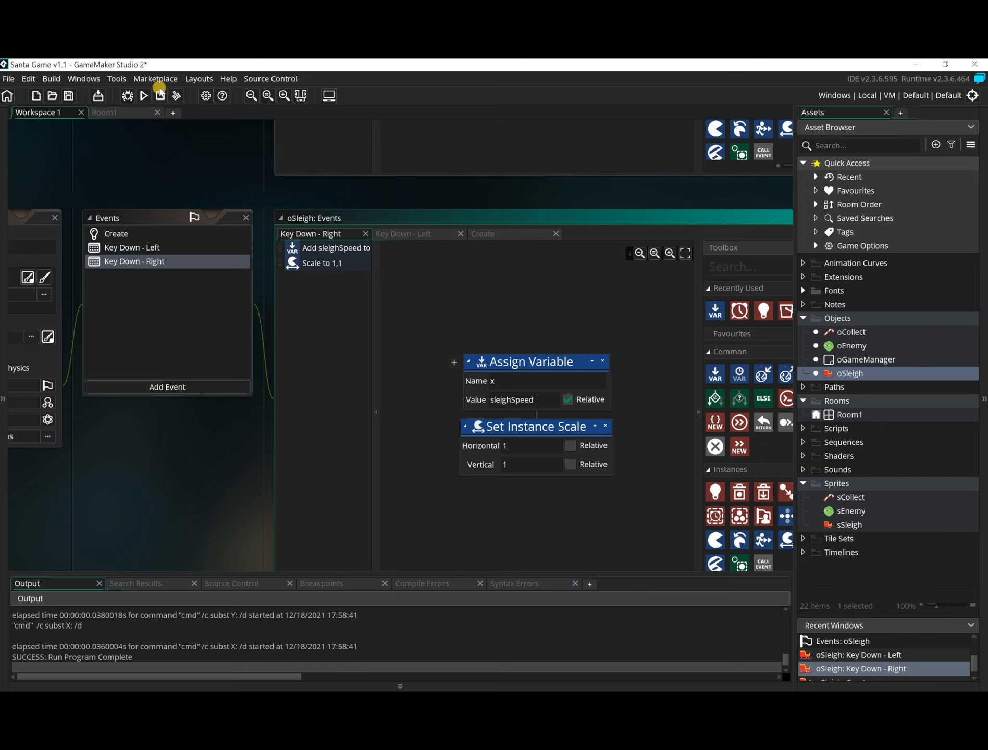
Step: Run the game, test moving the sleigh right and left, and close the game window
{"action": "left_click", "coordinate": [144, 95]}
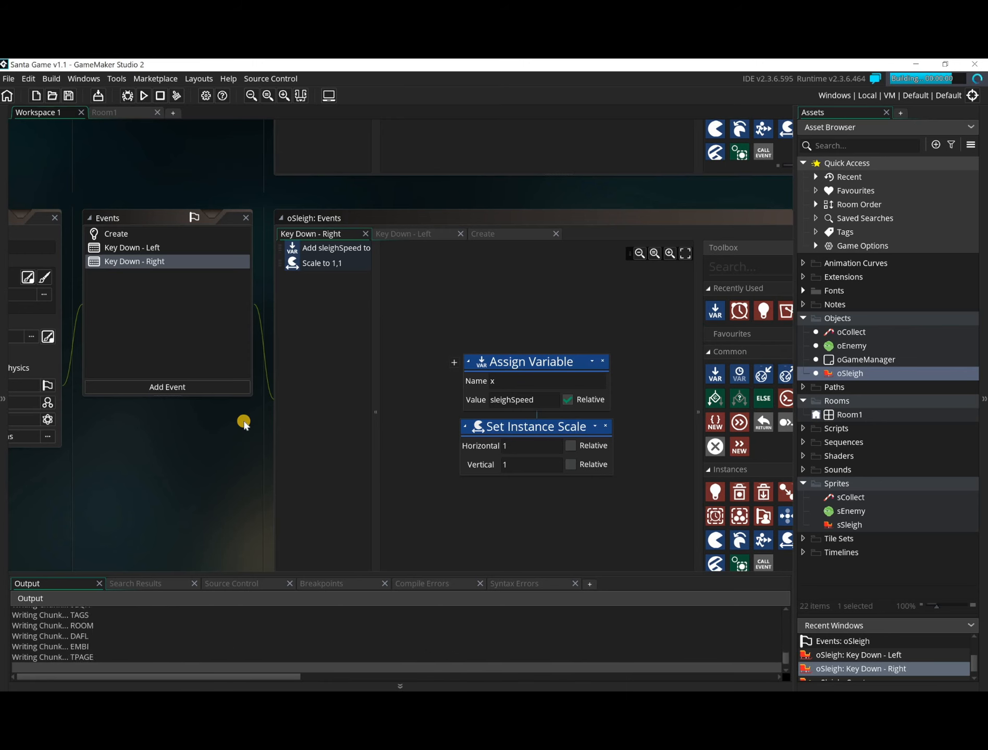
{"action": "key", "text": "Right"}
{"action": "key", "text": "Left"}
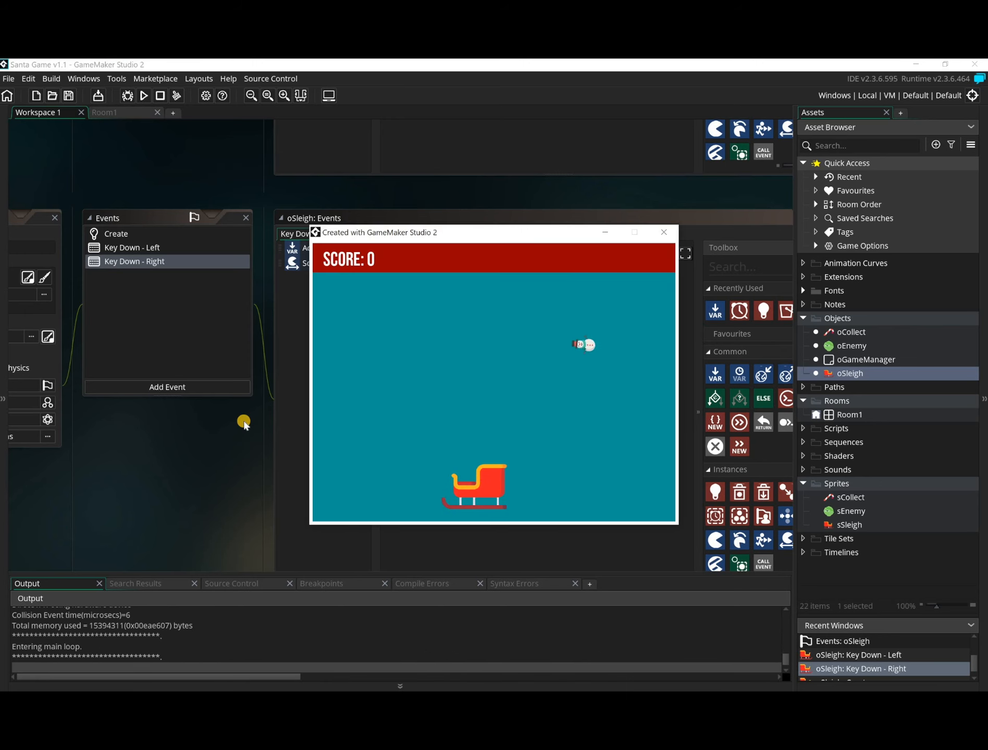
{"action": "left_click", "coordinate": [665, 232]}
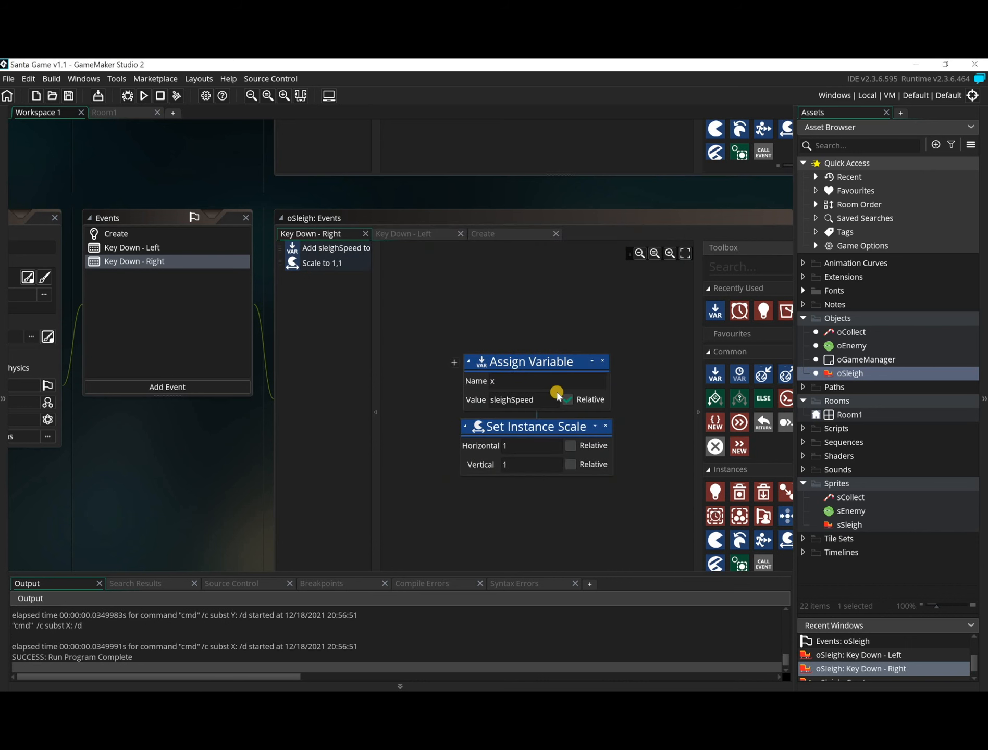
Step: In oEnemy's Step event, change the Assign Variable action's variable name from score to oSleigh.sleighSpeed
{"action": "scroll", "coordinate": [234, 392], "scroll_direction": "up", "scroll_amount": 6}
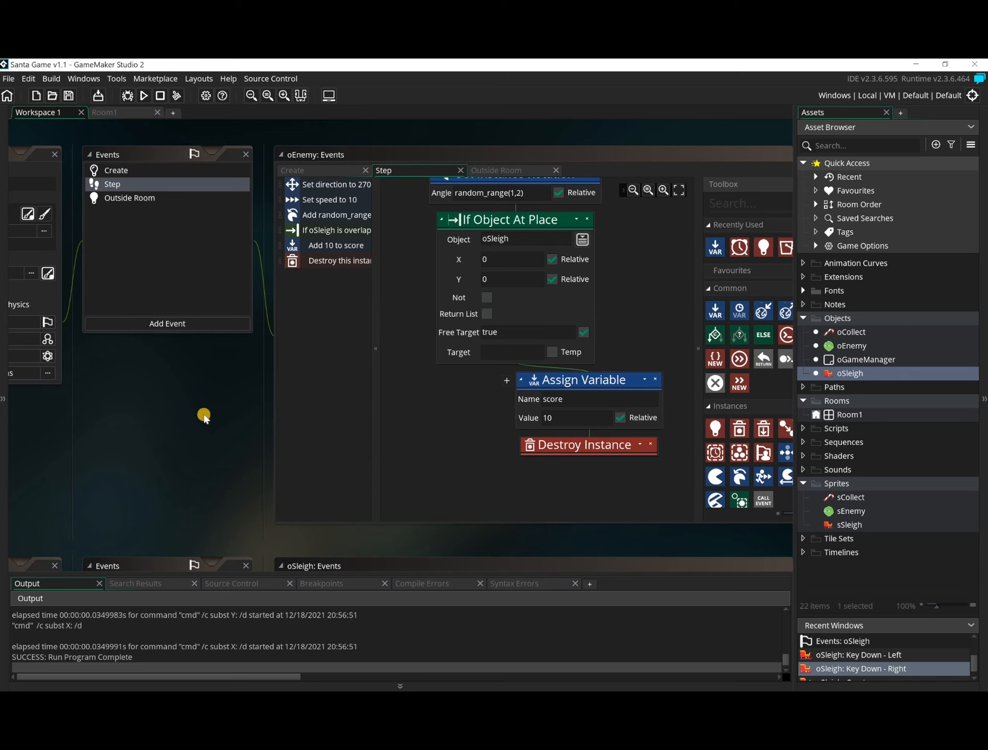
{"action": "middle_click_drag", "start_coordinate": [58, 265], "coordinate": [179, 283]}
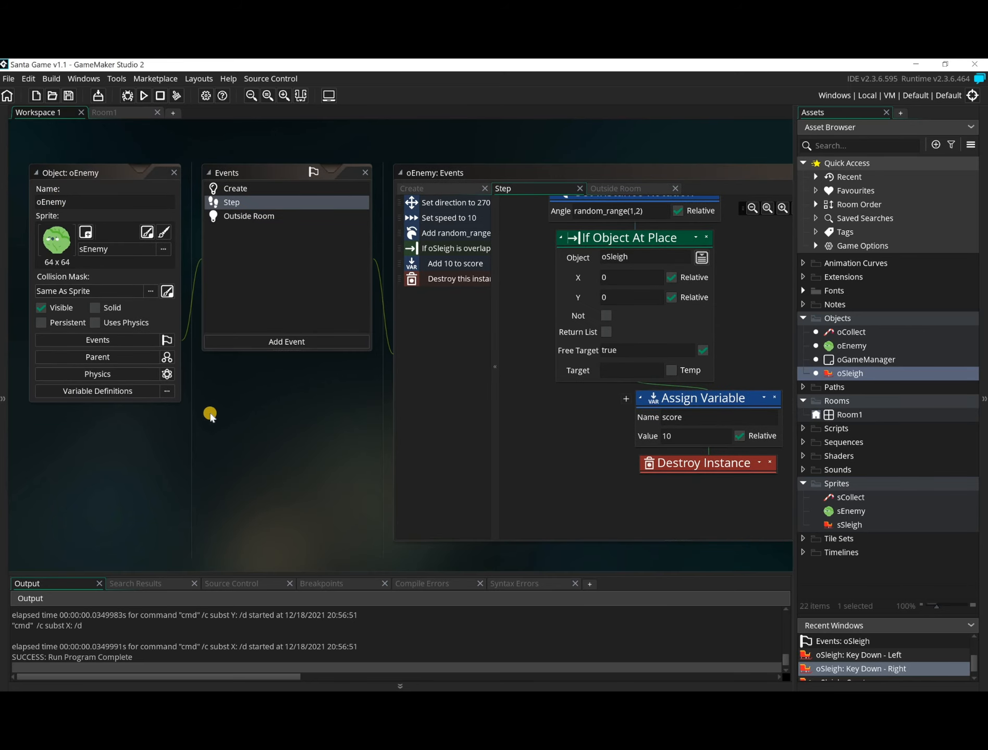
{"action": "middle_click_drag", "start_coordinate": [199, 411], "coordinate": [122, 386]}
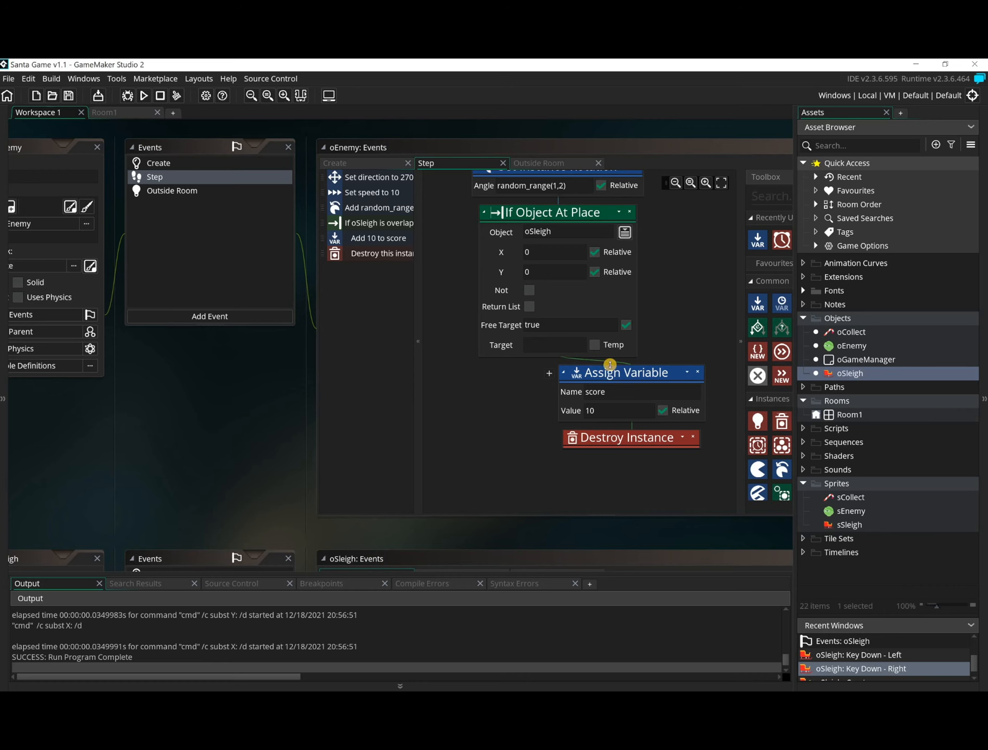
{"action": "left_click_drag", "start_coordinate": [616, 389], "coordinate": [551, 418]}
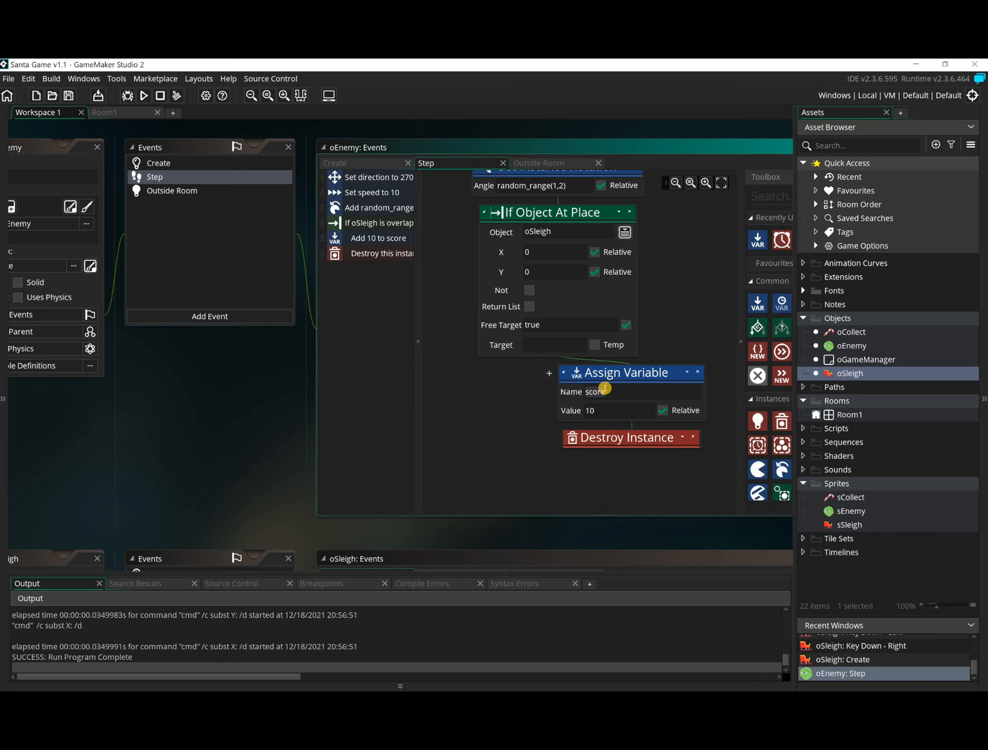
{"action": "scroll", "coordinate": [268, 442], "scroll_direction": "down", "scroll_amount": 5}
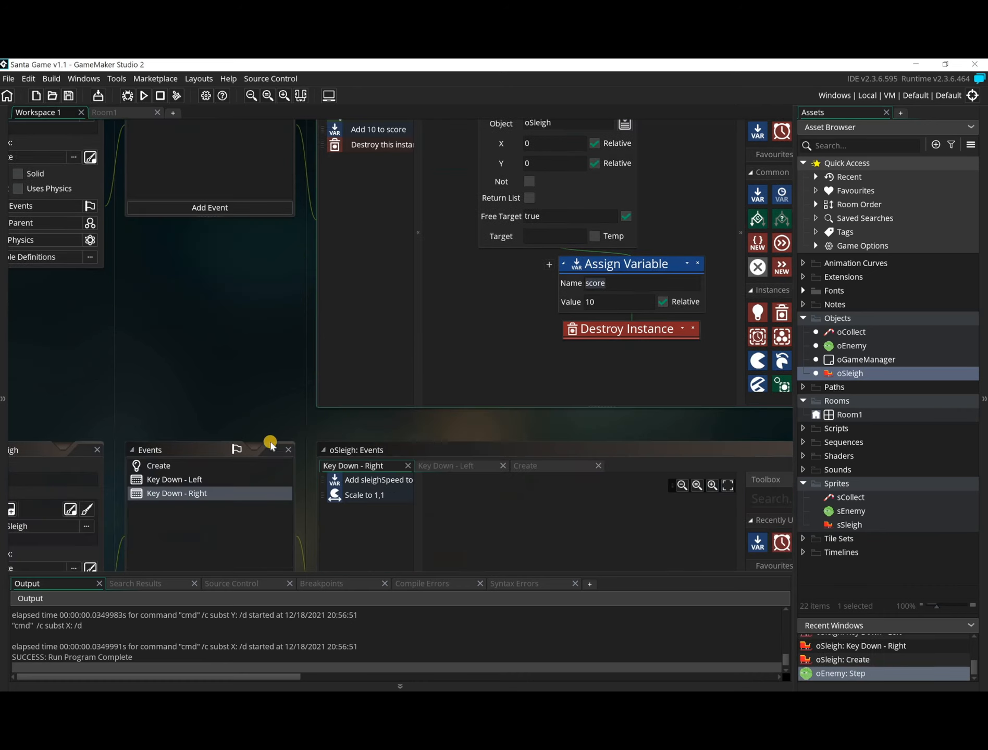
{"action": "scroll", "coordinate": [578, 437], "scroll_direction": "up", "scroll_amount": 2}
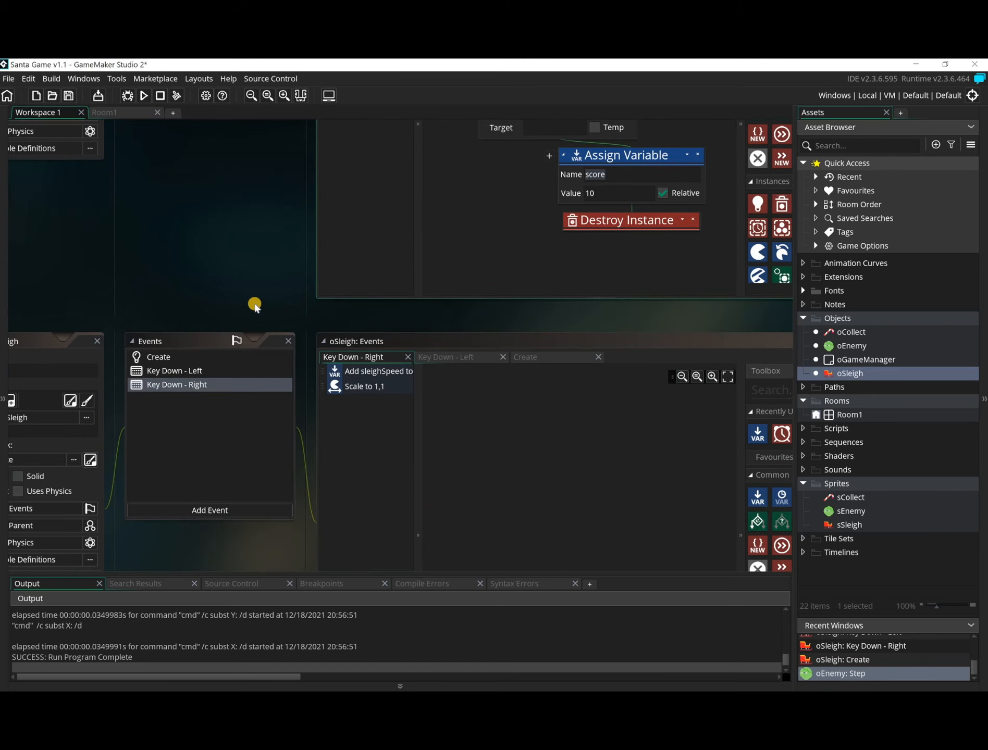
{"action": "scroll", "coordinate": [235, 317], "scroll_direction": "up", "scroll_amount": 1}
{"action": "middle_click_drag", "start_coordinate": [322, 329], "coordinate": [455, 317]}
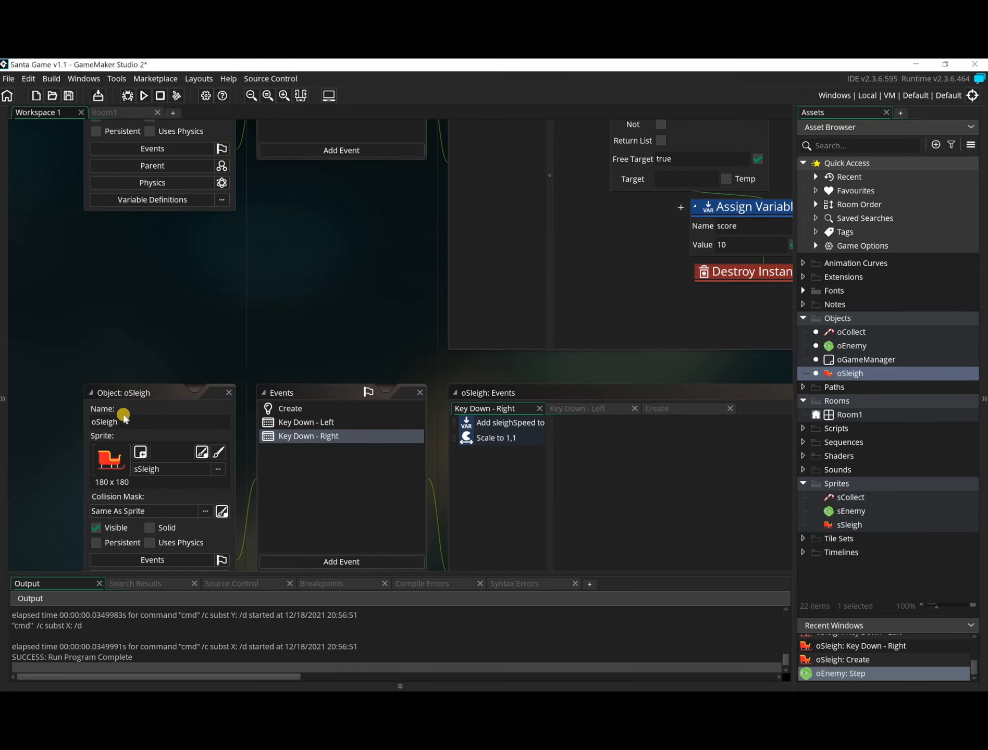
{"action": "left_click", "coordinate": [98, 422]}
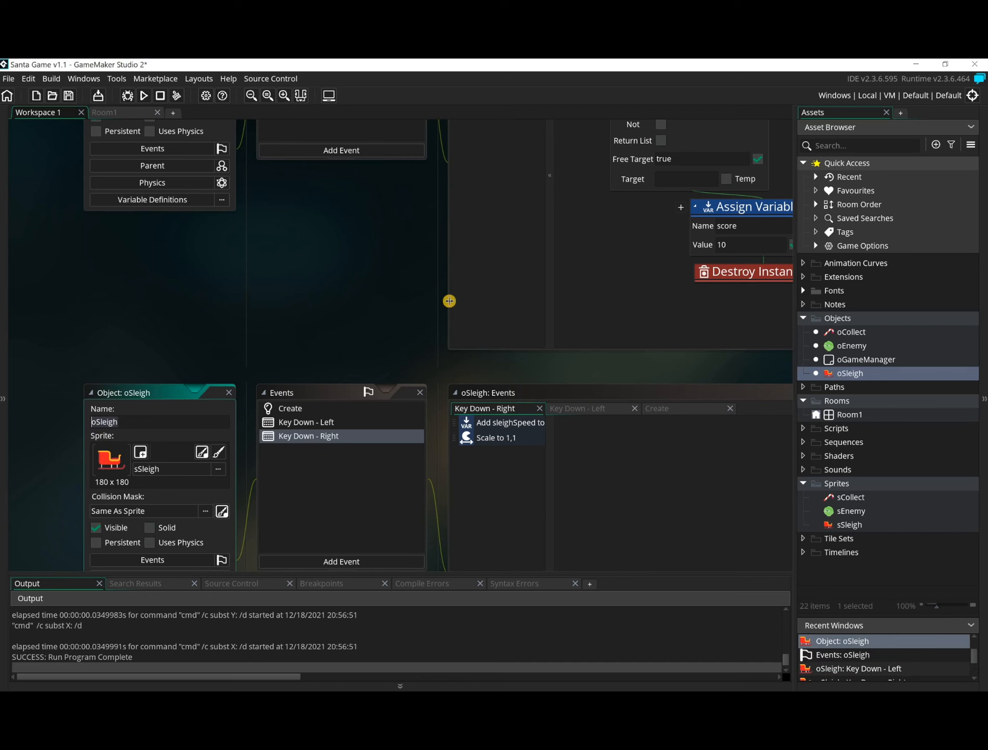
{"action": "scroll", "coordinate": [267, 315], "scroll_direction": "right", "scroll_amount": 4}
{"action": "scroll", "coordinate": [267, 315], "scroll_direction": "up", "scroll_amount": 1}
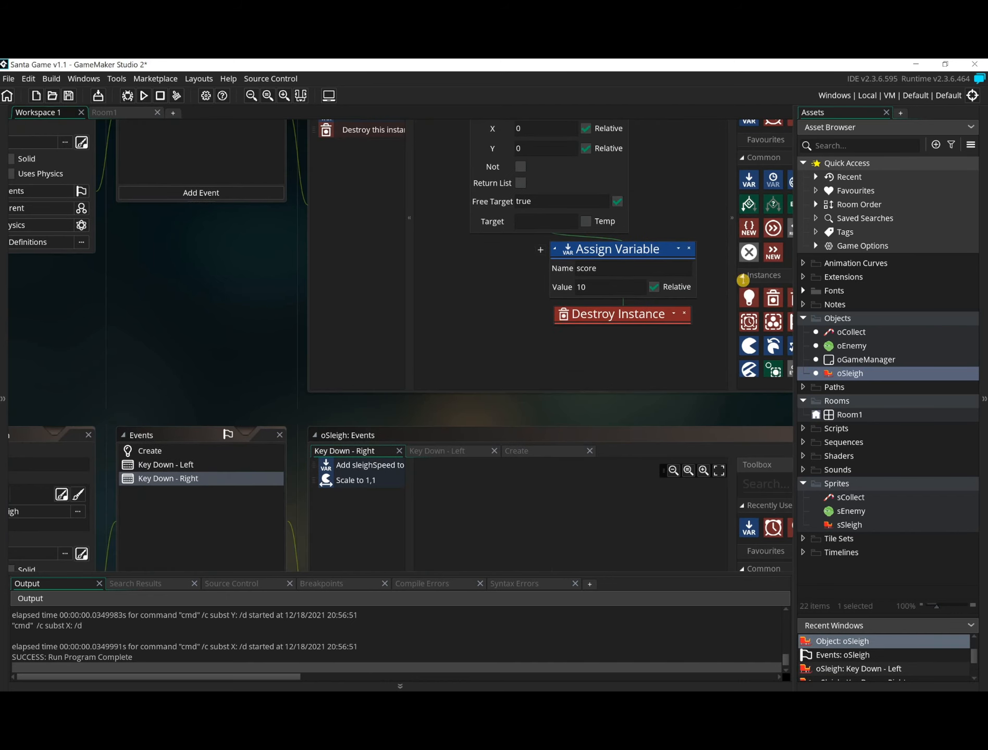
{"action": "left_click", "coordinate": [378, 371]}
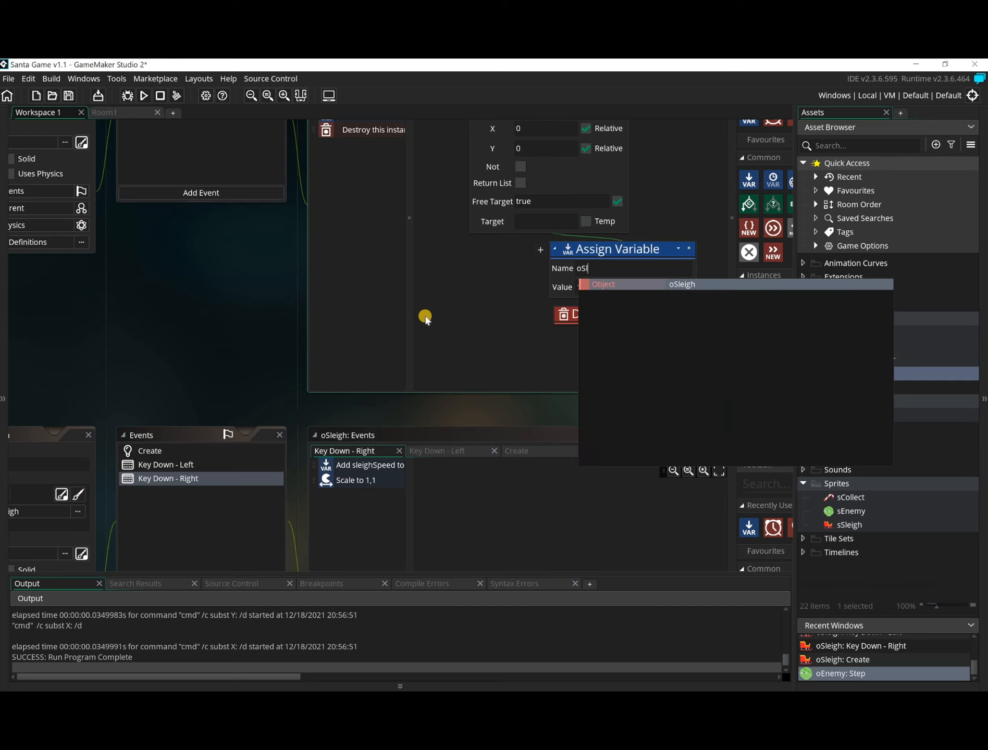
{"action": "key", "text": "Tab"}
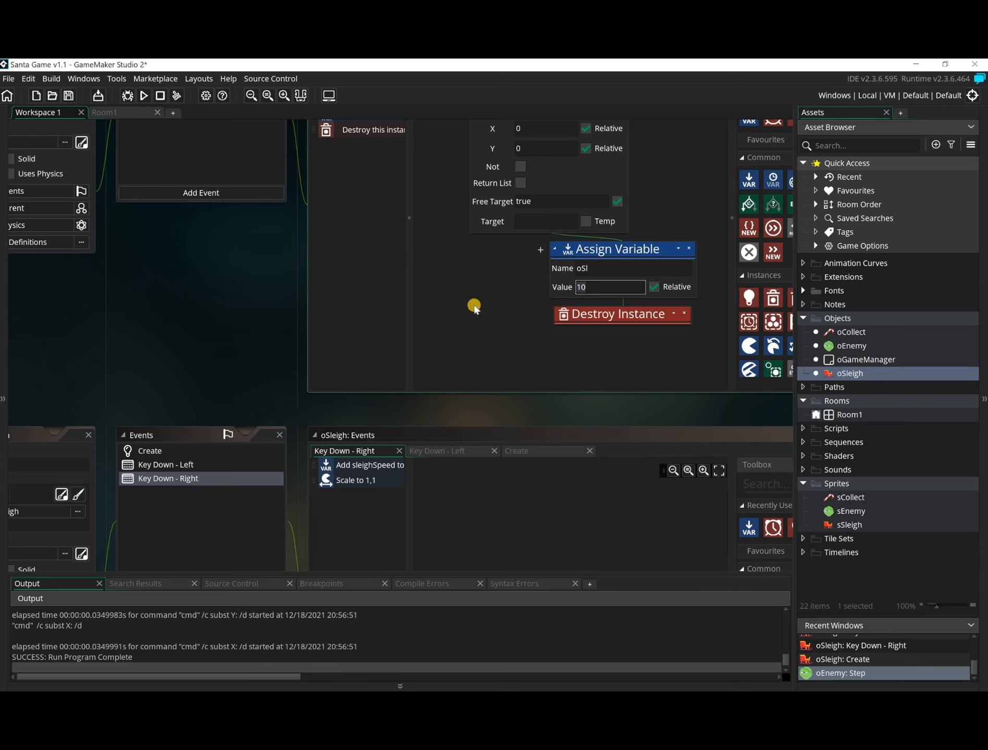
{"action": "left_click", "coordinate": [603, 267]}
{"action": "type", "text": "eigh."}
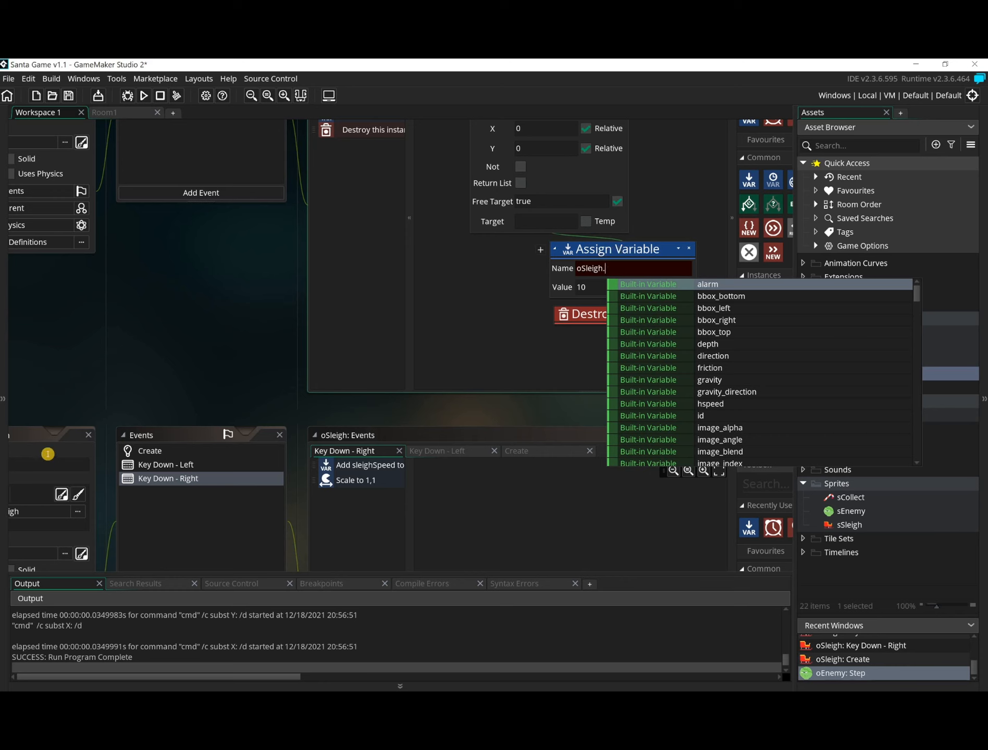
{"action": "type", "text": "sl"}
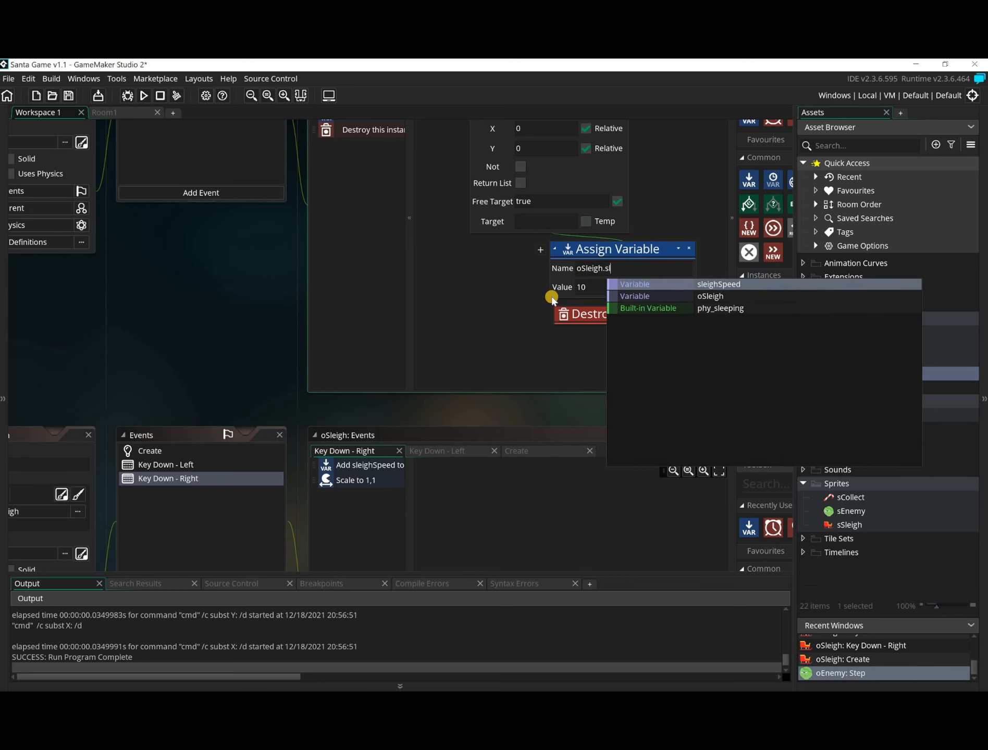
{"action": "left_click", "coordinate": [728, 284]}
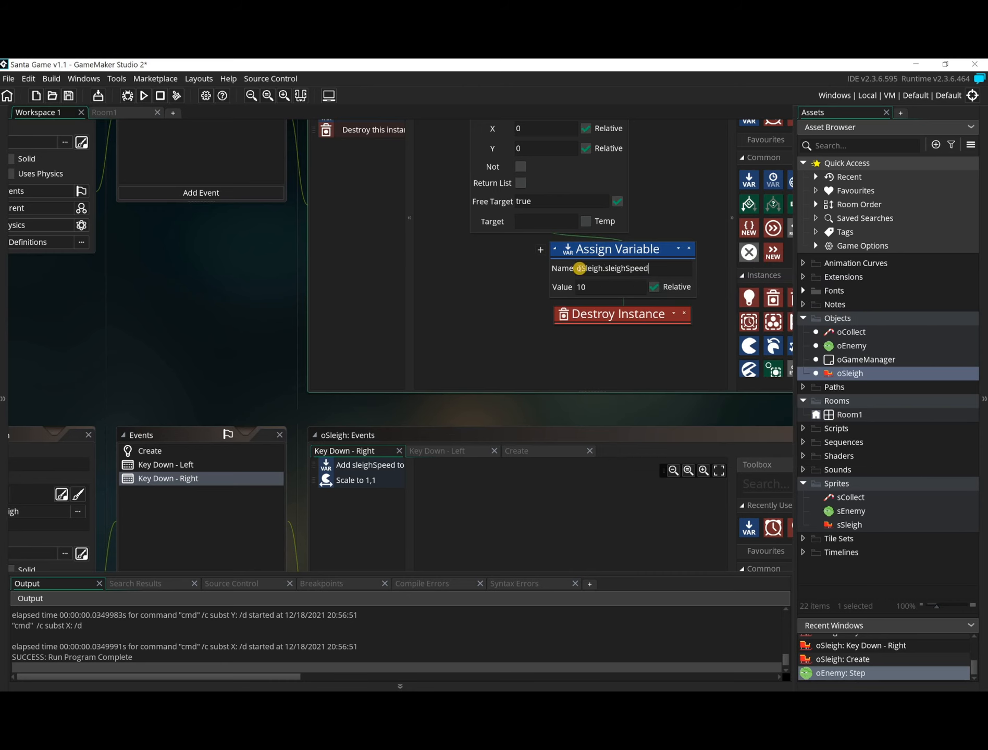
Step: Set the value of oEnemy's oSleigh.sleighSpeed assignment to -1, keeping it relative
{"action": "scroll", "coordinate": [568, 249], "scroll_direction": "up", "scroll_amount": 2}
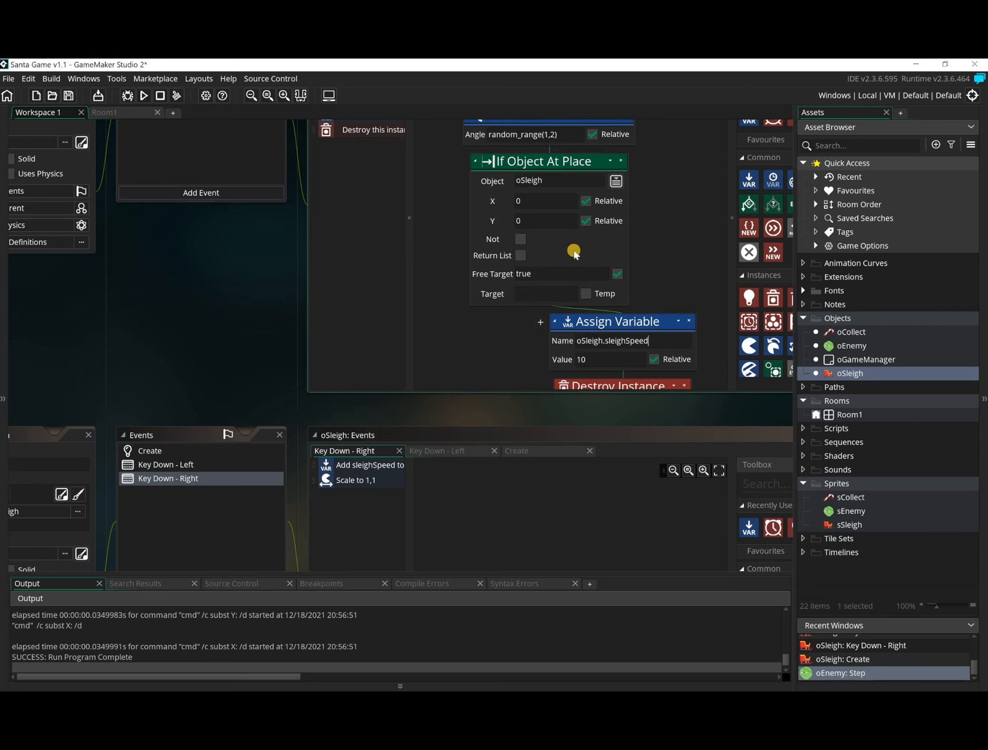
{"action": "scroll", "coordinate": [584, 268], "scroll_direction": "down", "scroll_amount": 1}
{"action": "left_click", "coordinate": [611, 302]}
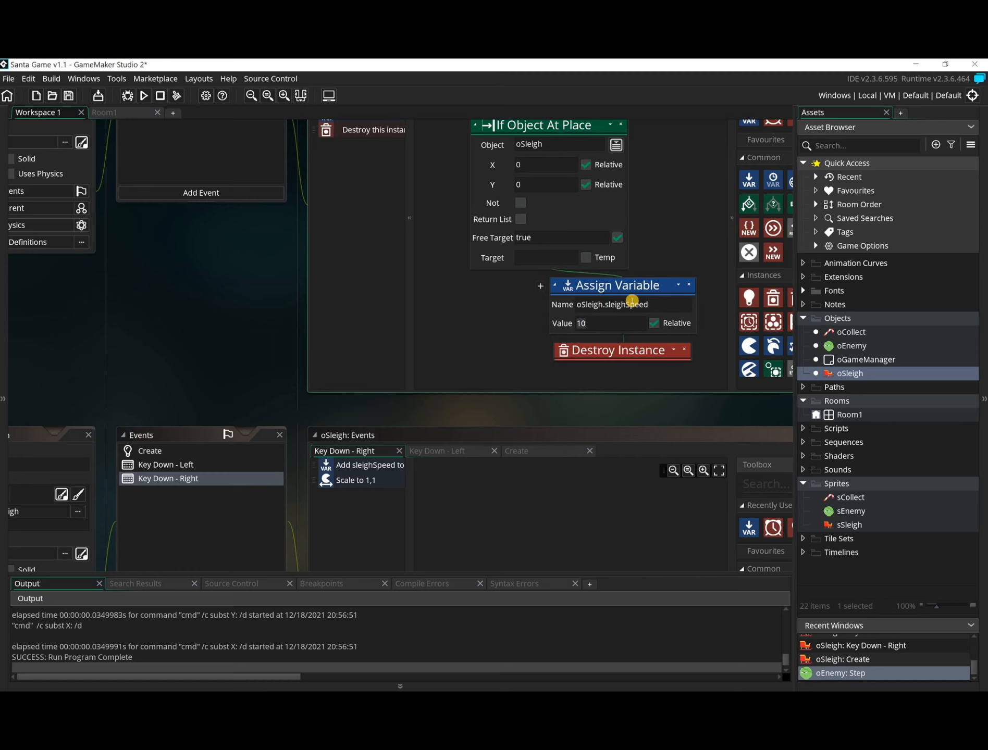
{"action": "key", "text": "Delete"}
{"action": "key", "text": "Delete"}
{"action": "type", "text": "-1"}
{"action": "left_click", "coordinate": [656, 327]}
{"action": "left_click", "coordinate": [656, 323]}
{"action": "scroll", "coordinate": [584, 274], "scroll_direction": "up", "scroll_amount": 1}
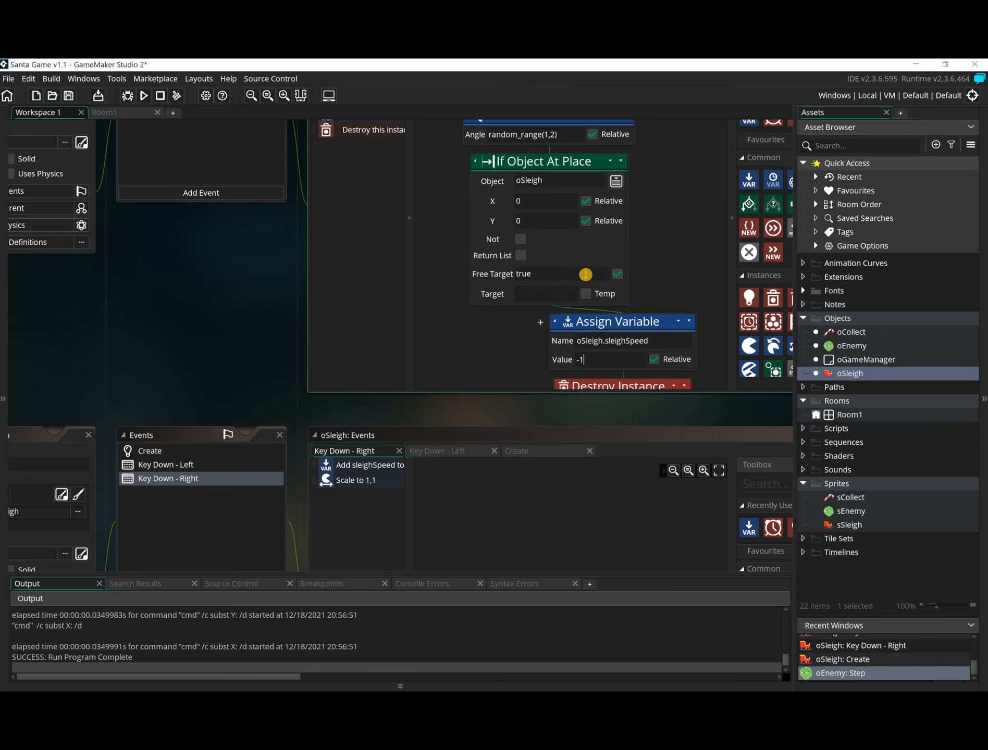
{"action": "scroll", "coordinate": [626, 281], "scroll_direction": "down", "scroll_amount": 2}
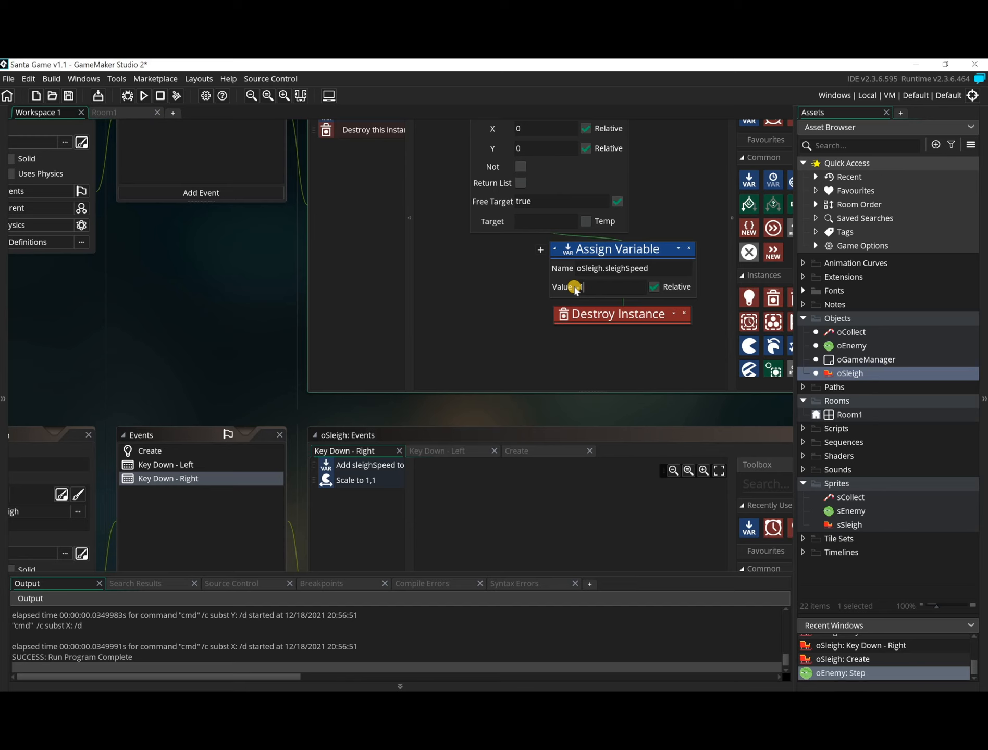
Step: In oGameManager's Create event, add a second Set Alarm Countdown action for alarm 1 with a countdown of 30
{"action": "double_click", "coordinate": [859, 359]}
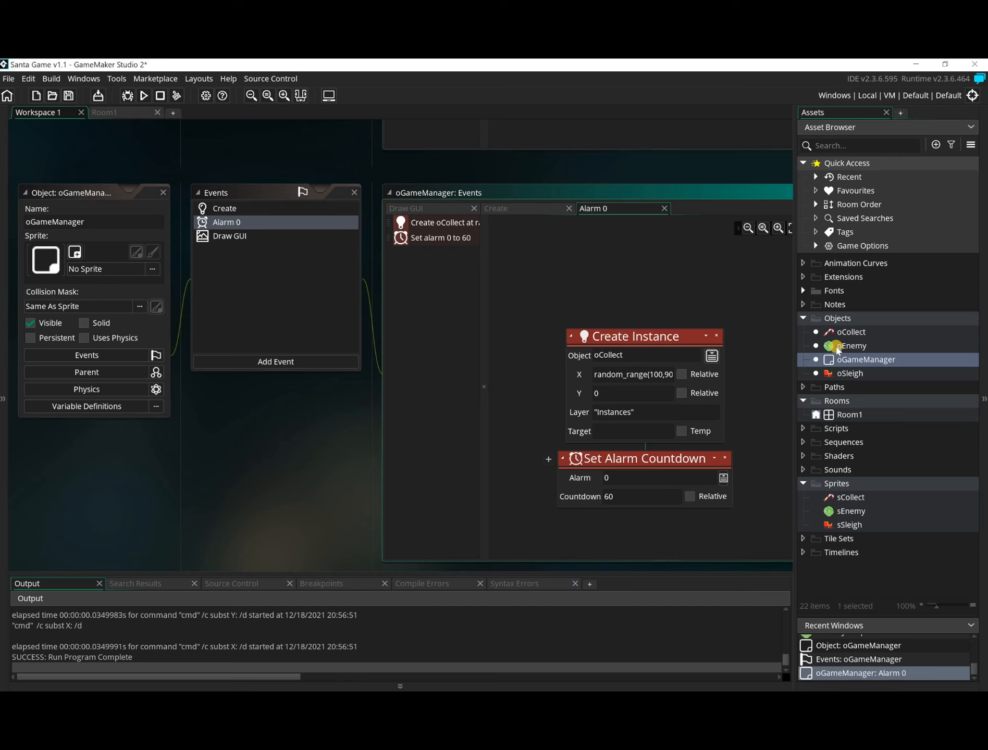
{"action": "left_click", "coordinate": [229, 209]}
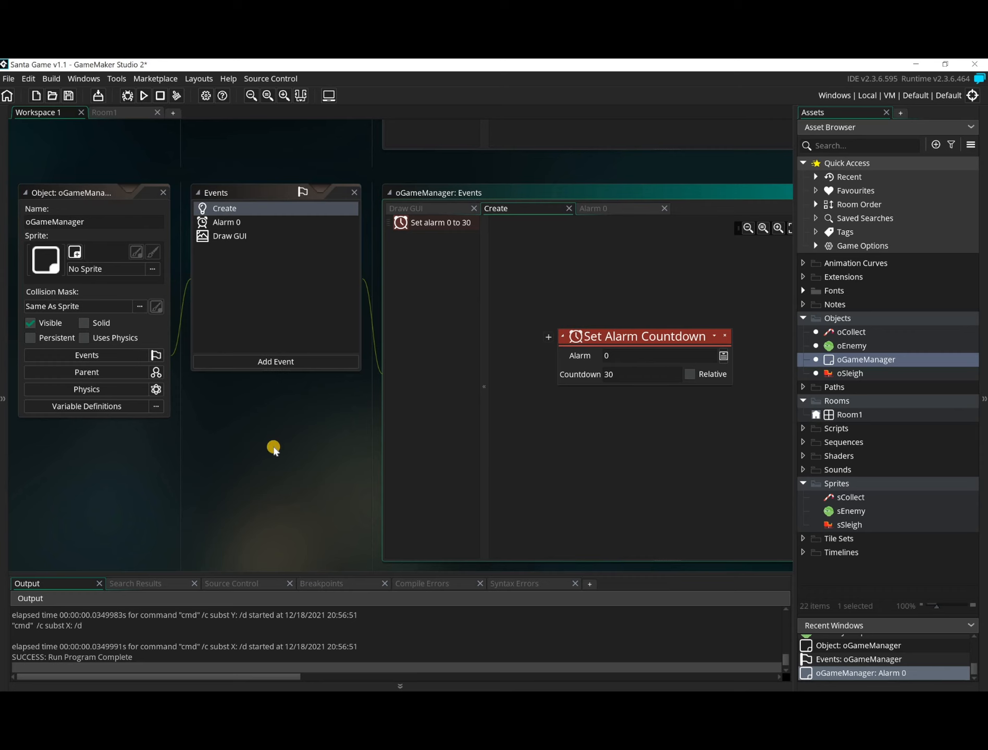
{"action": "middle_click_drag", "start_coordinate": [273, 448], "coordinate": [1, 368]}
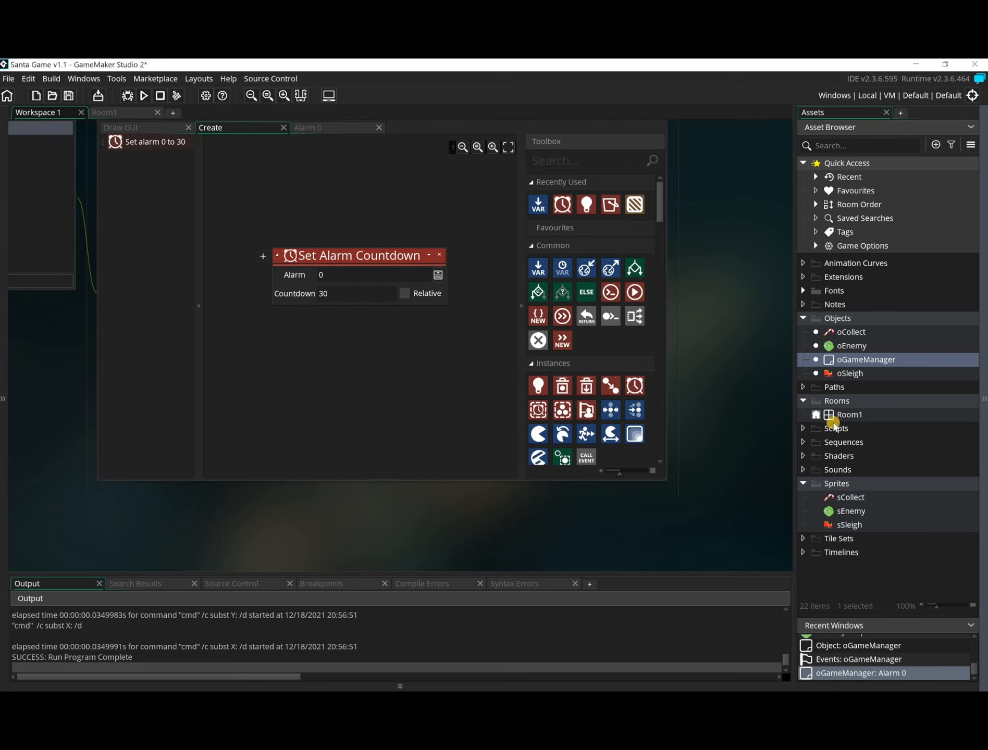
{"action": "left_click_drag", "start_coordinate": [562, 205], "coordinate": [460, 320]}
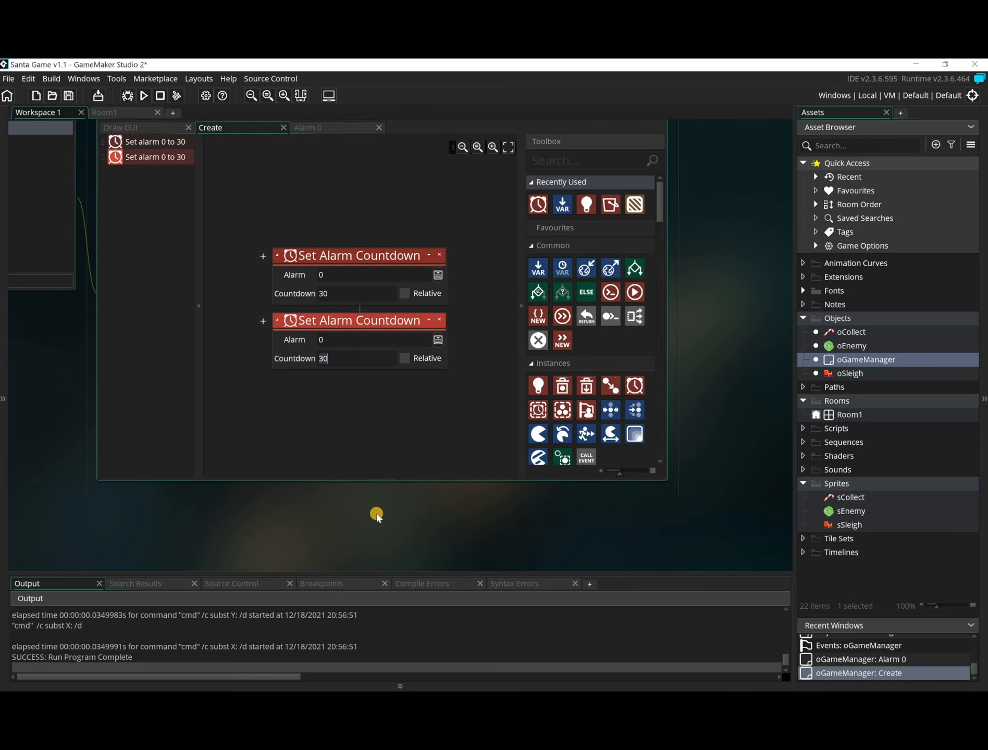
{"action": "key", "text": "shift+Tab"}
{"action": "type", "text": "1"}
{"action": "middle_click_drag", "start_coordinate": [265, 433], "coordinate": [201, 434]}
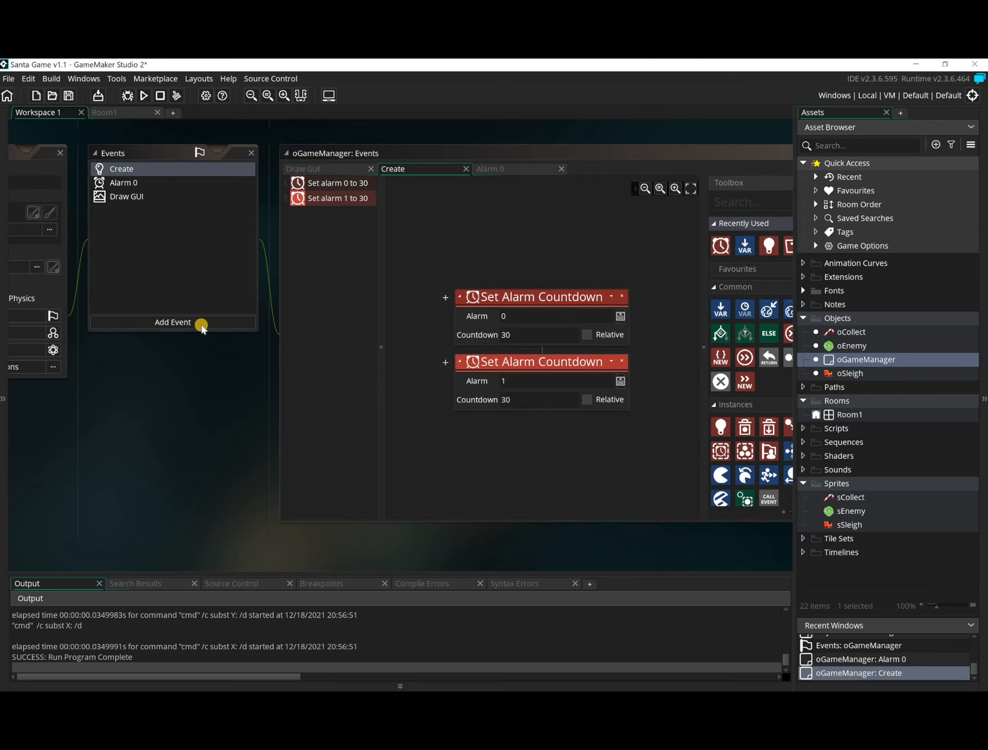
Step: Add an Alarm 1 event to oGameManager and copy Alarm 0's Create Instance and Set Alarm Countdown actions into it
{"action": "left_click", "coordinate": [202, 325]}
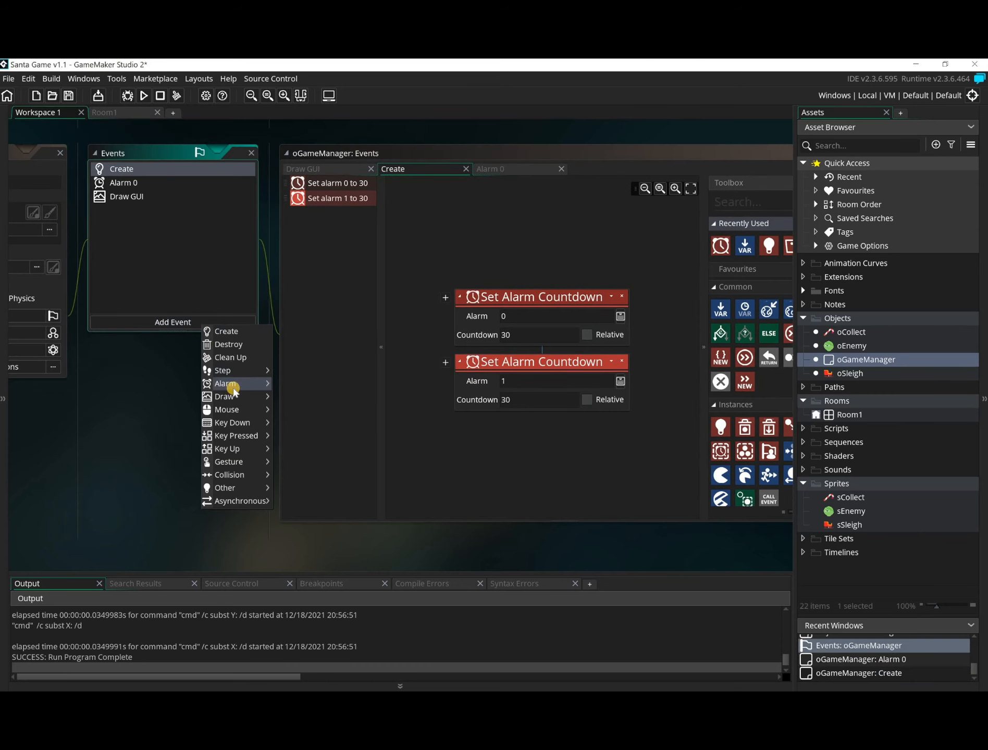
{"action": "mouse_move", "coordinate": [228, 390]}
{"action": "left_click", "coordinate": [279, 396]}
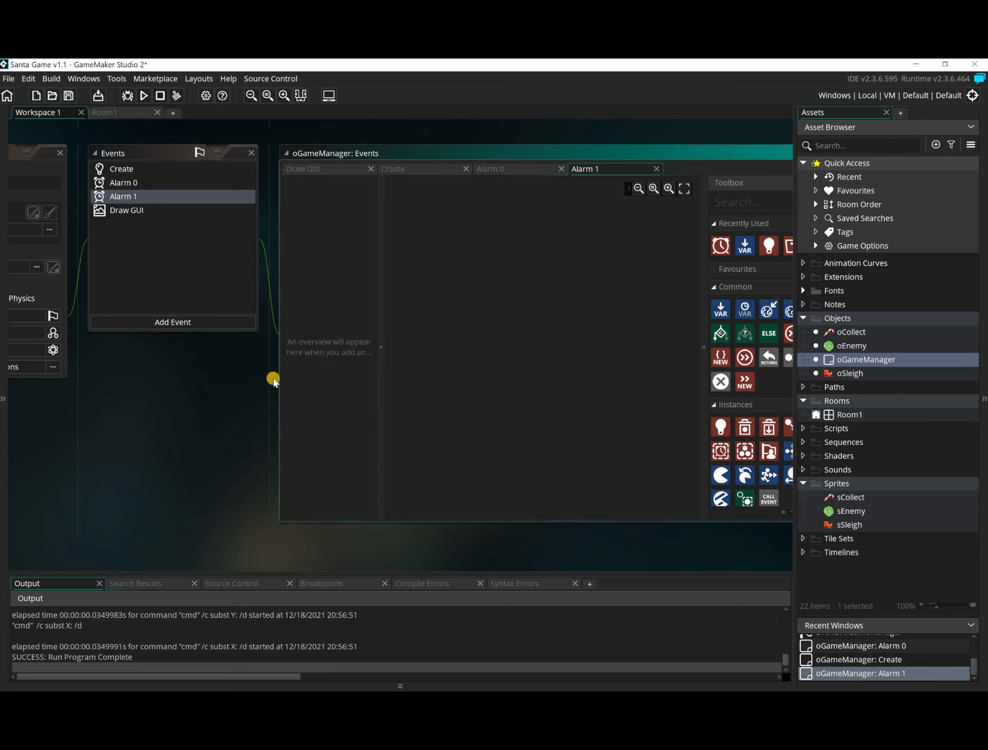
{"action": "left_click", "coordinate": [134, 182]}
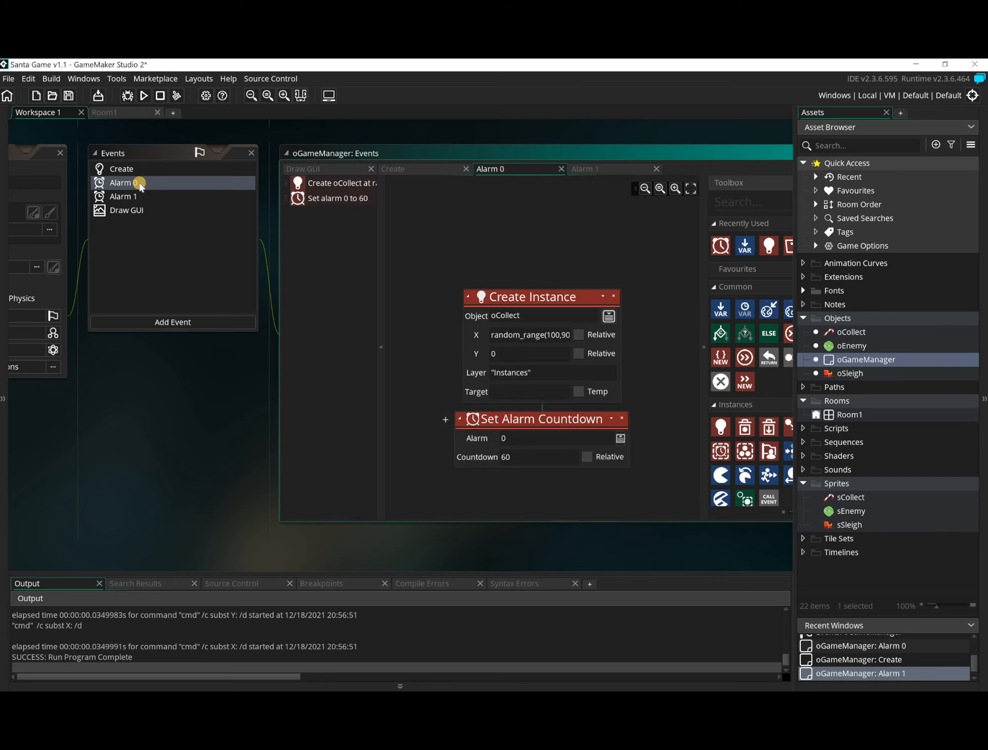
{"action": "left_click", "coordinate": [557, 422]}
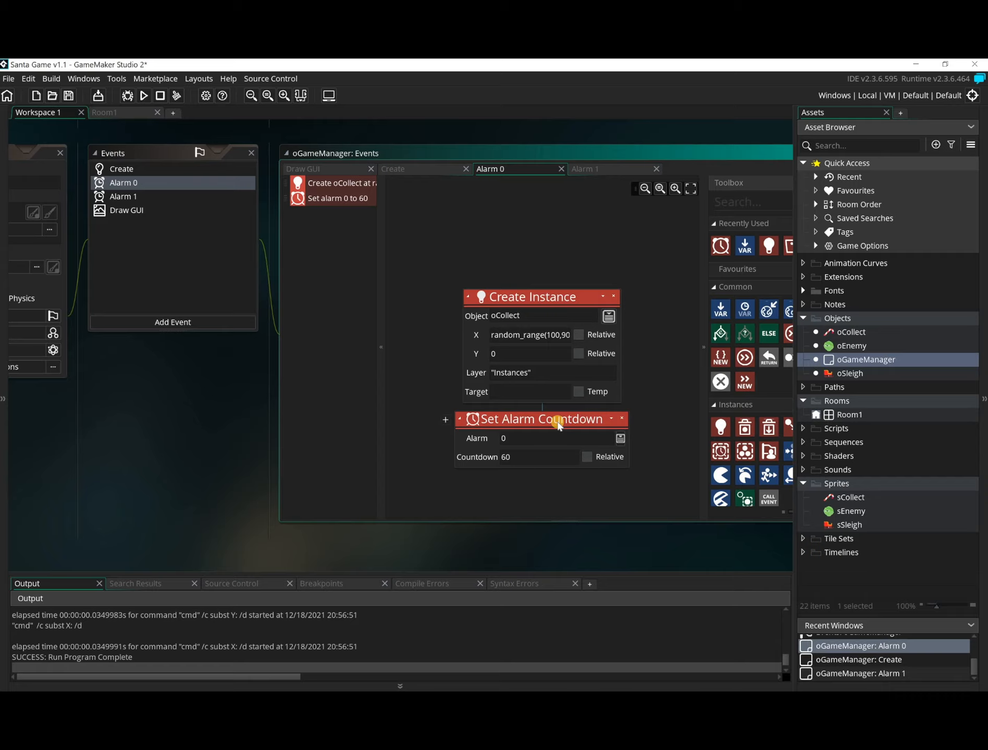
{"action": "left_click", "coordinate": [124, 196]}
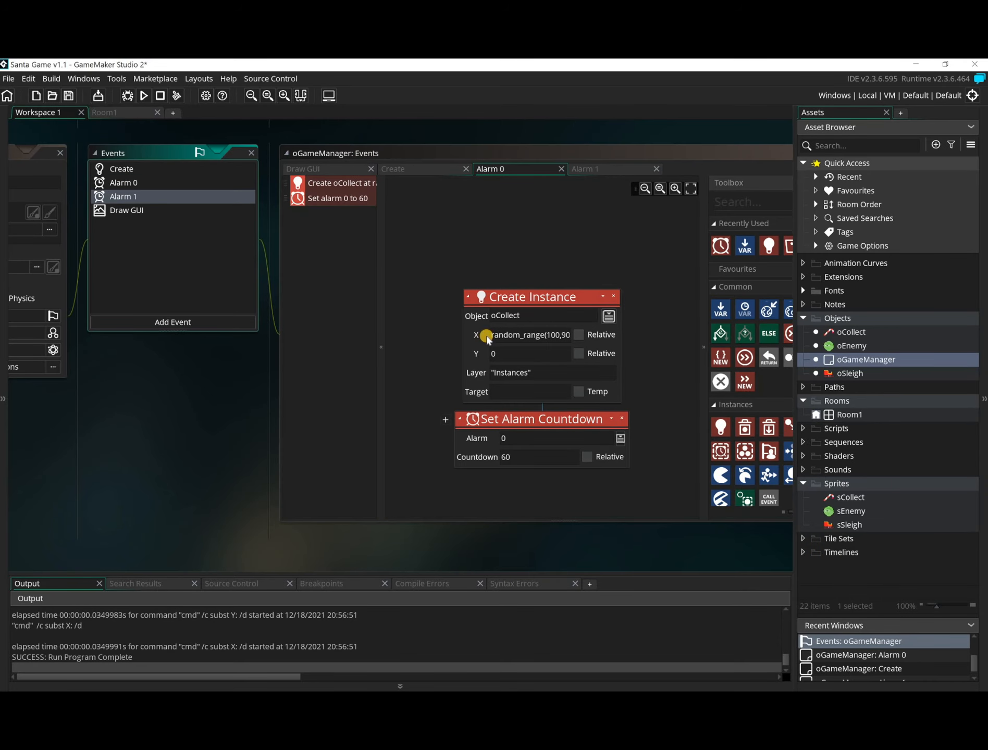
{"action": "key", "text": "ctrl+v"}
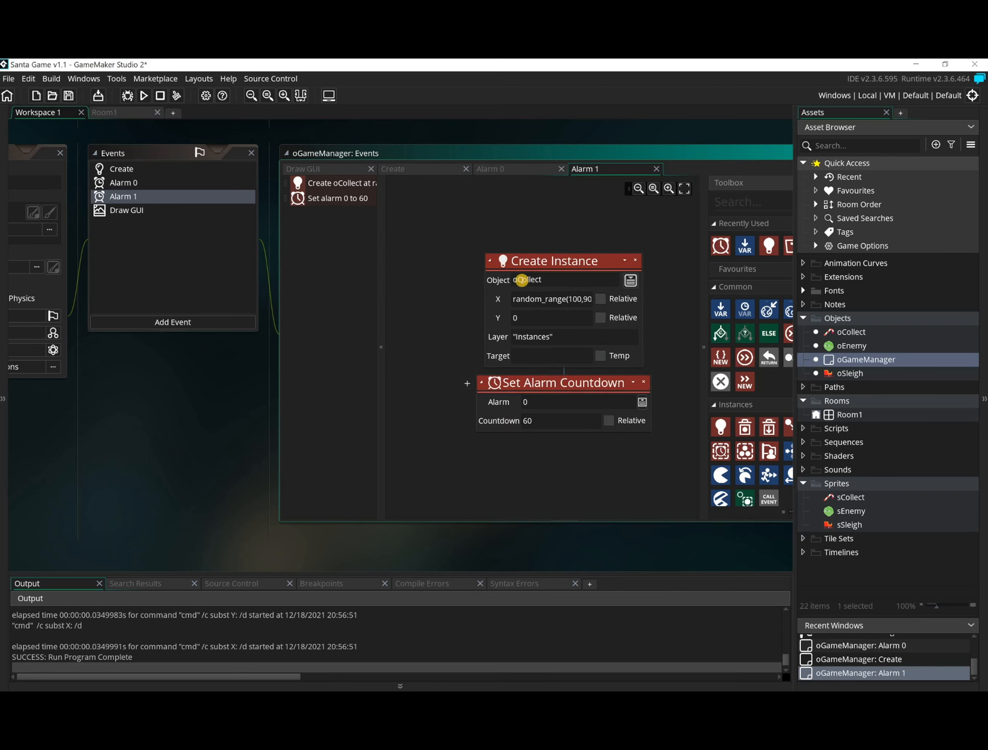
Step: In the Alarm 1 event, create oEnemy with a random_range X starting at 200 and set alarm 1's countdown to 240
{"action": "left_click", "coordinate": [629, 281]}
{"action": "double_click", "coordinate": [758, 310]}
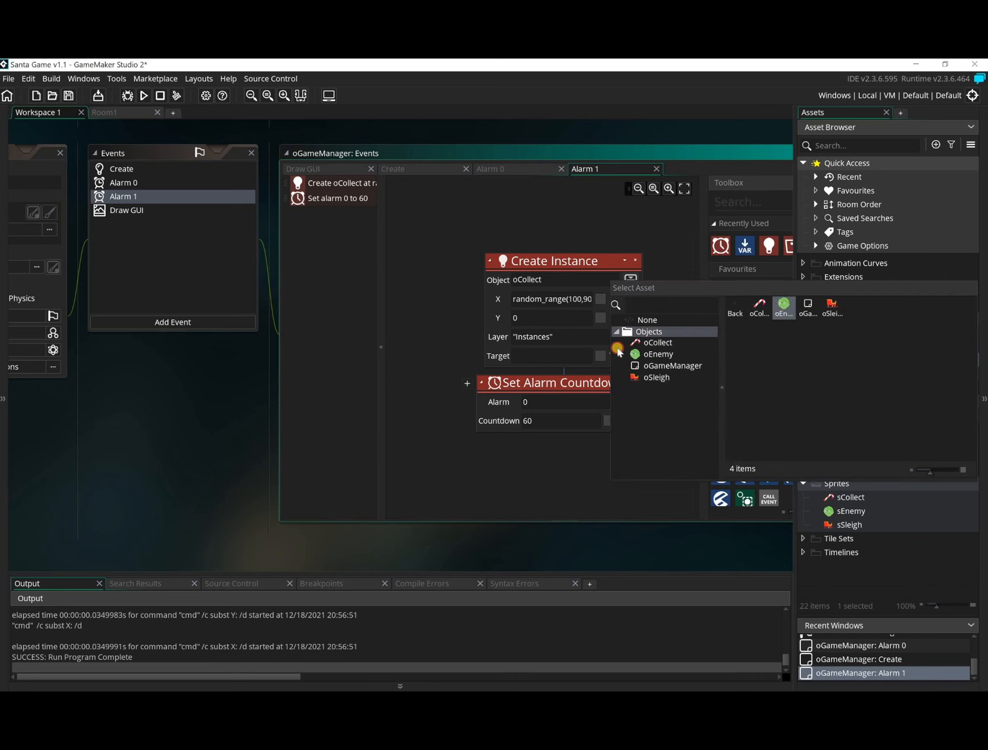
{"action": "left_click", "coordinate": [619, 353]}
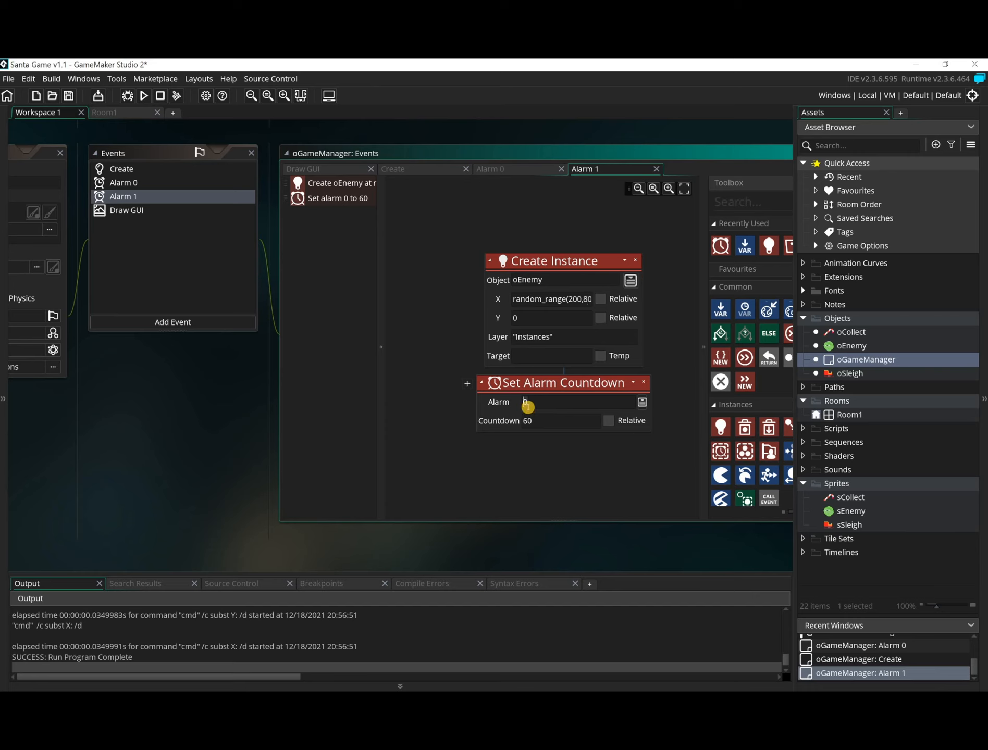
{"action": "type", "text": "1"}
{"action": "left_click_drag", "start_coordinate": [546, 419], "coordinate": [485, 417]}
{"action": "type", "text": "240"}
Step: Run the game and steer the sleigh back and forth to test the collectables and falling enemies, closing the game window at the end
{"action": "left_click", "coordinate": [144, 96]}
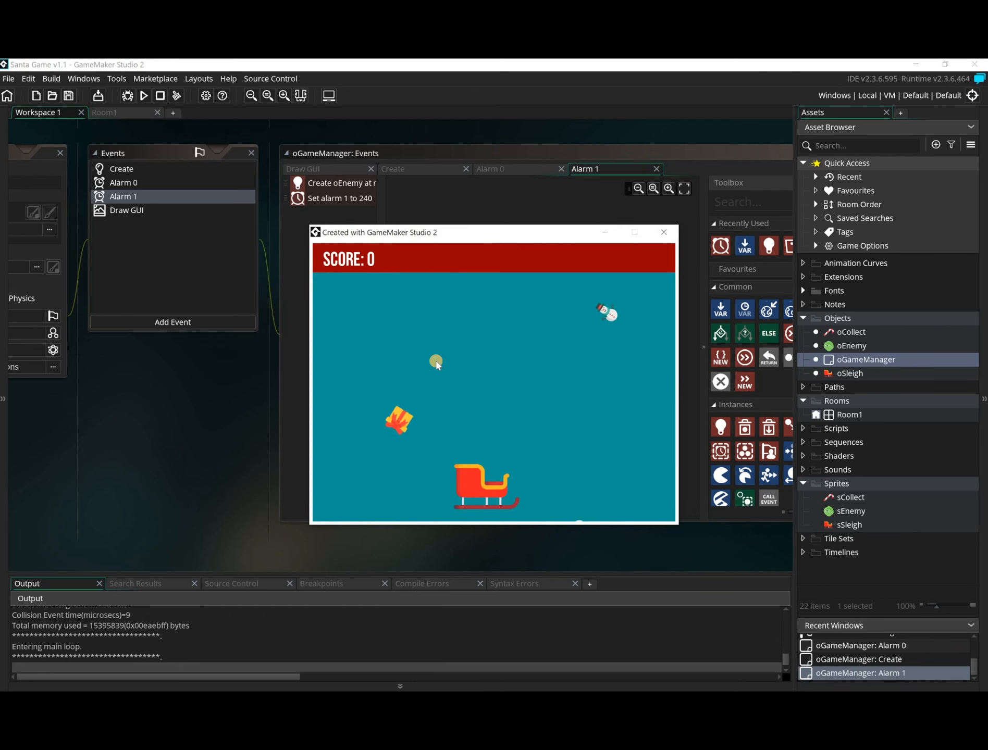
{"action": "key", "text": "Right"}
{"action": "key", "text": "Left"}
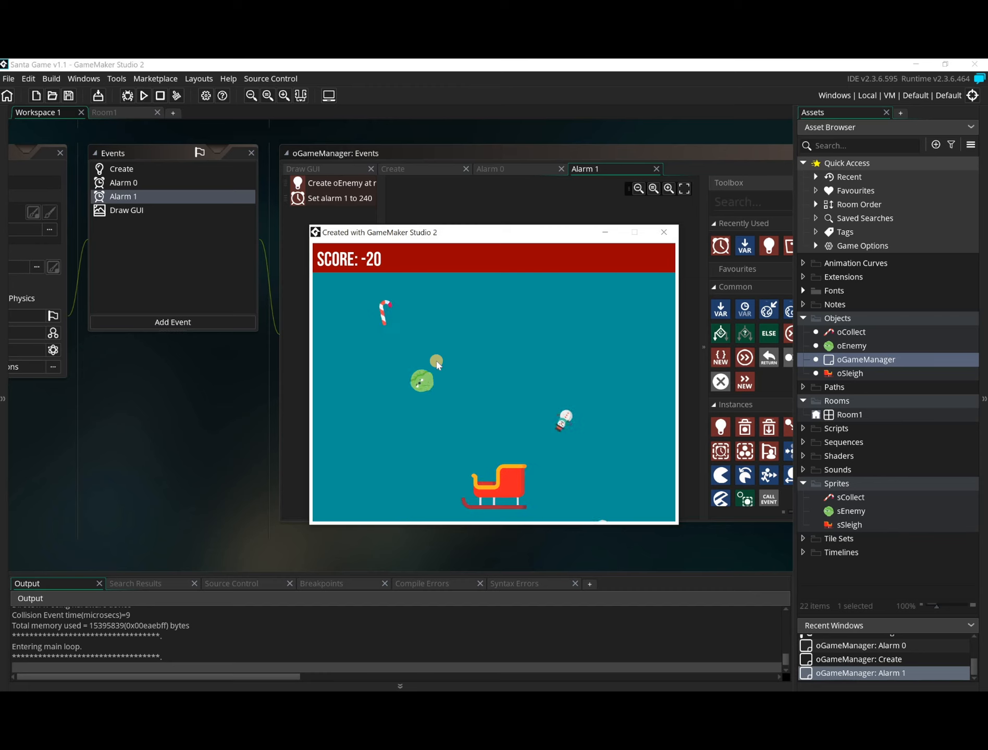
{"action": "key", "text": "Right"}
{"action": "key", "text": "Left"}
{"action": "key", "text": "Left"}
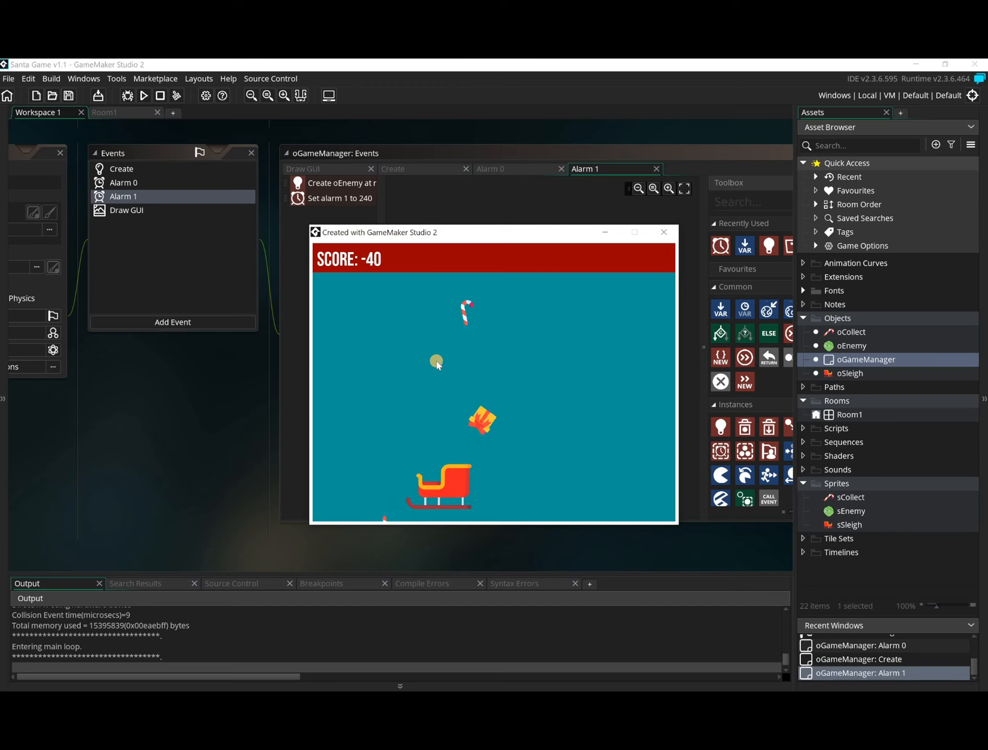
{"action": "key", "text": "Right"}
{"action": "key", "text": "Left"}
{"action": "key", "text": "Right"}
{"action": "key", "text": "Right"}
{"action": "key", "text": "Left"}
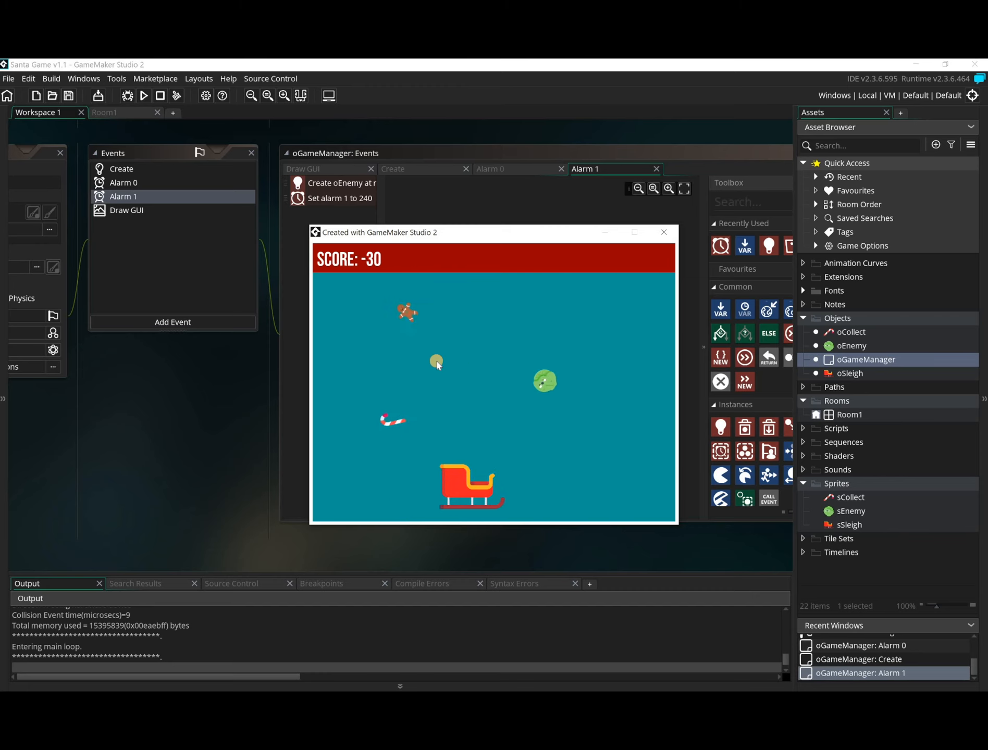
{"action": "key", "text": "Right"}
{"action": "key", "text": "Left"}
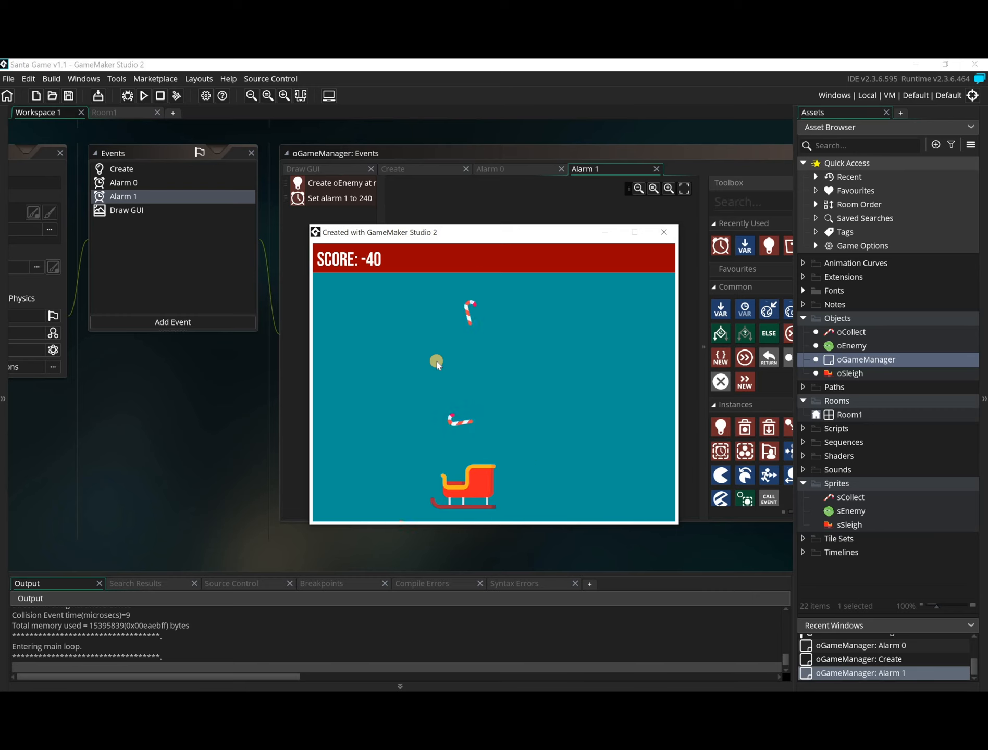
{"action": "key", "text": "Right"}
{"action": "key", "text": "Left"}
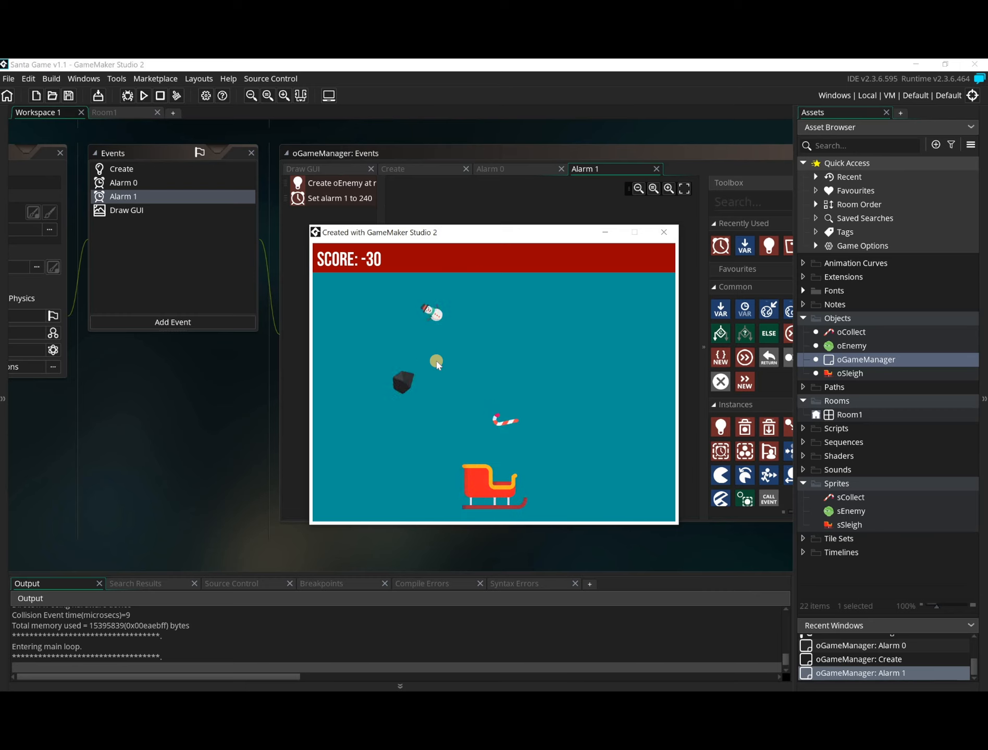
{"action": "key", "text": "Right"}
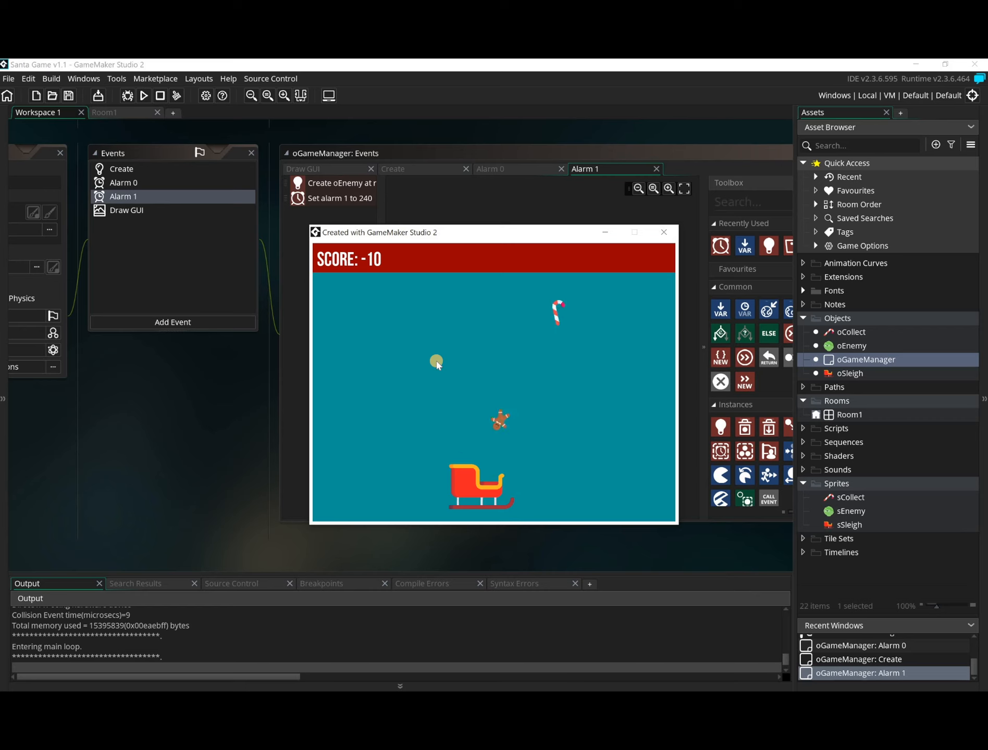
{"action": "key", "text": "Left"}
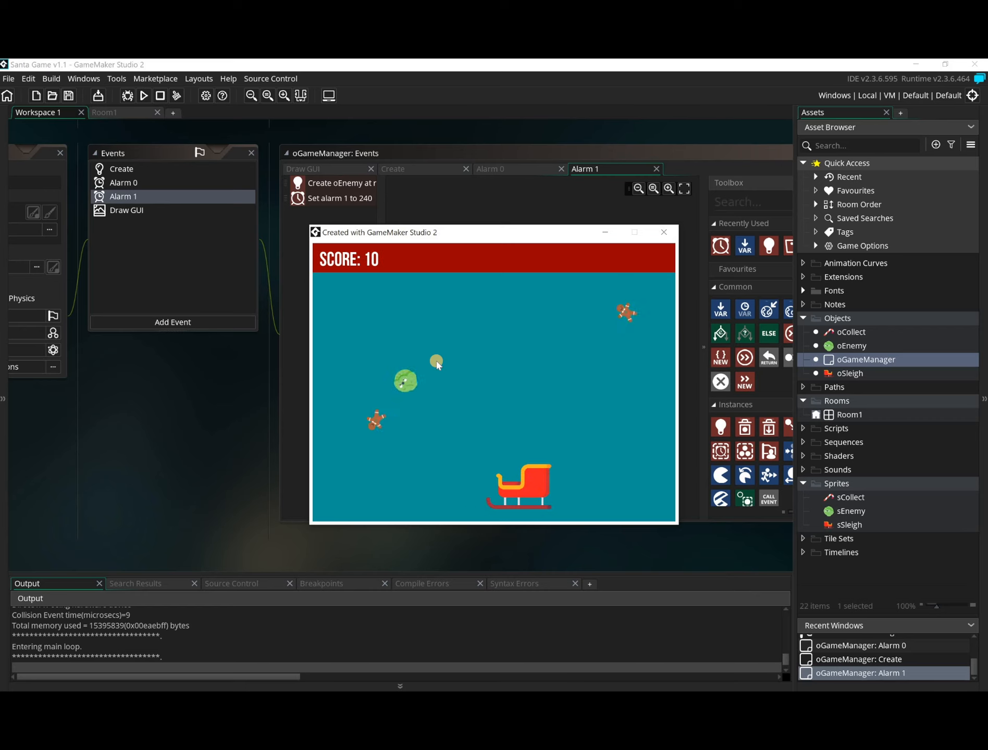
{"action": "key", "text": "Right"}
{"action": "key", "text": "Right"}
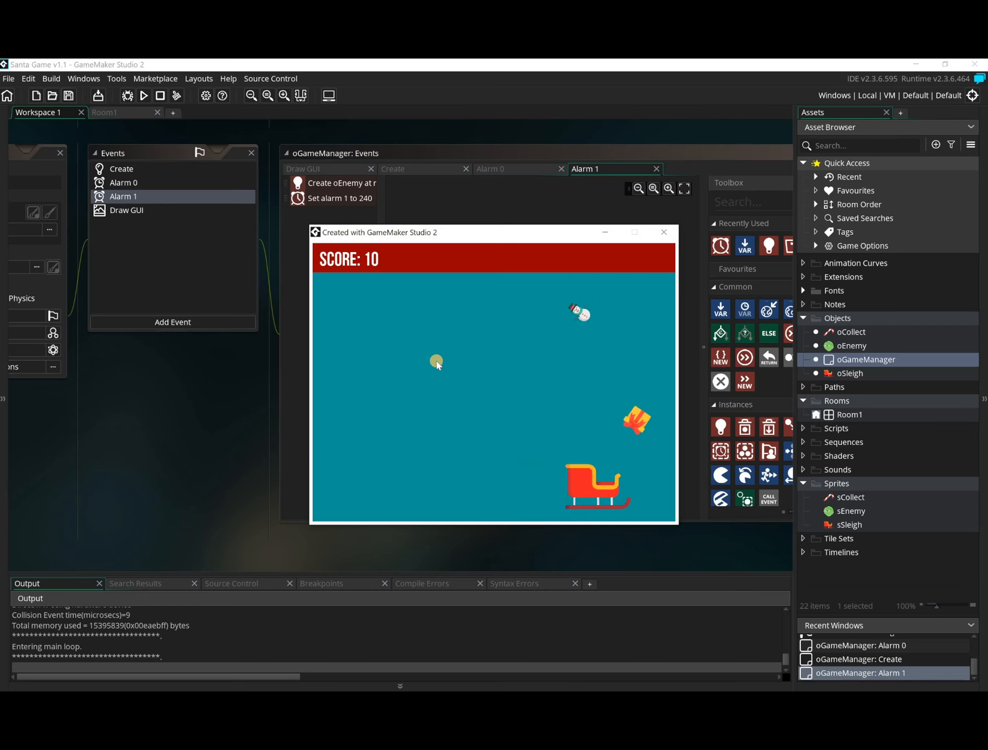
{"action": "key", "text": "Left"}
{"action": "key", "text": "Right"}
{"action": "key", "text": "Left"}
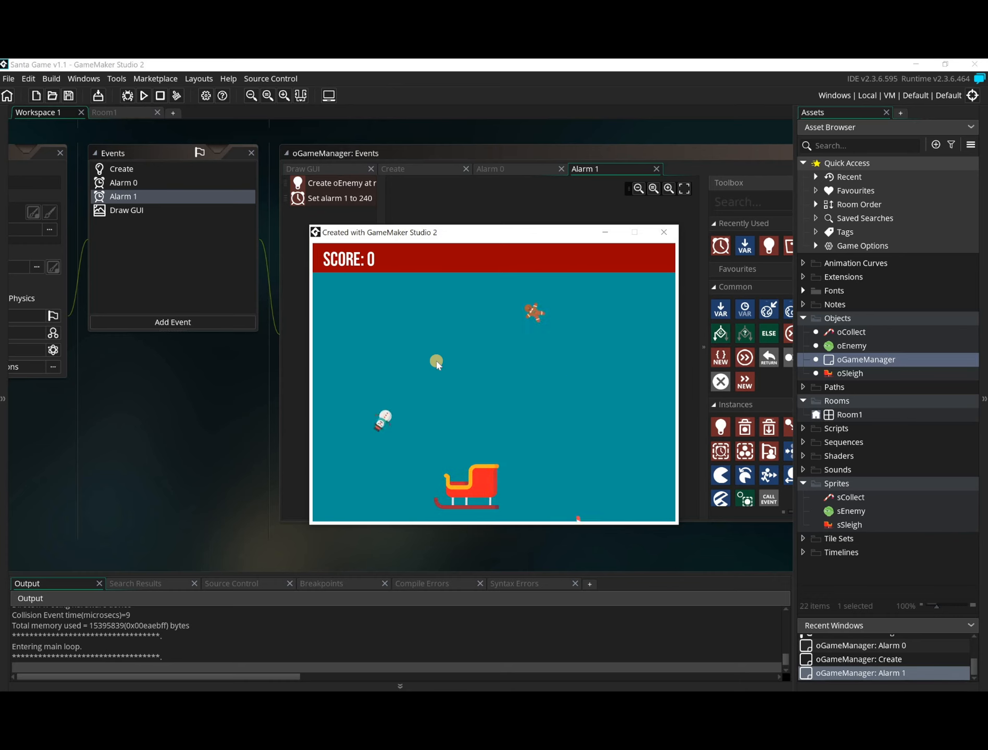
{"action": "key", "text": "Right"}
{"action": "key", "text": "Left"}
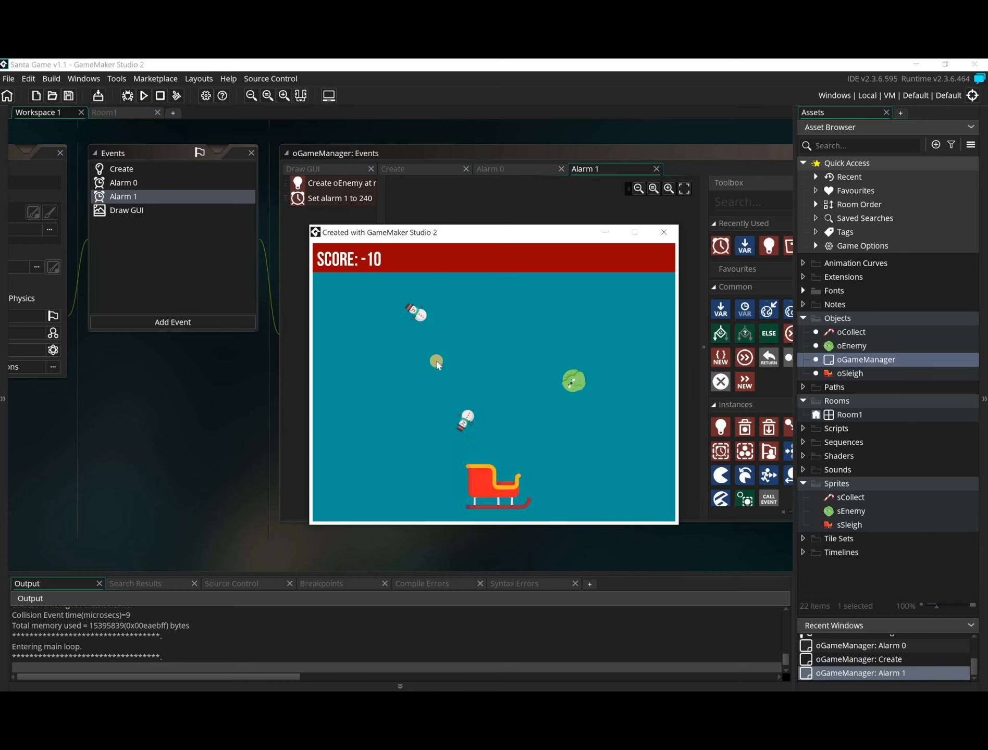
{"action": "key", "text": "Right"}
{"action": "key", "text": "Left"}
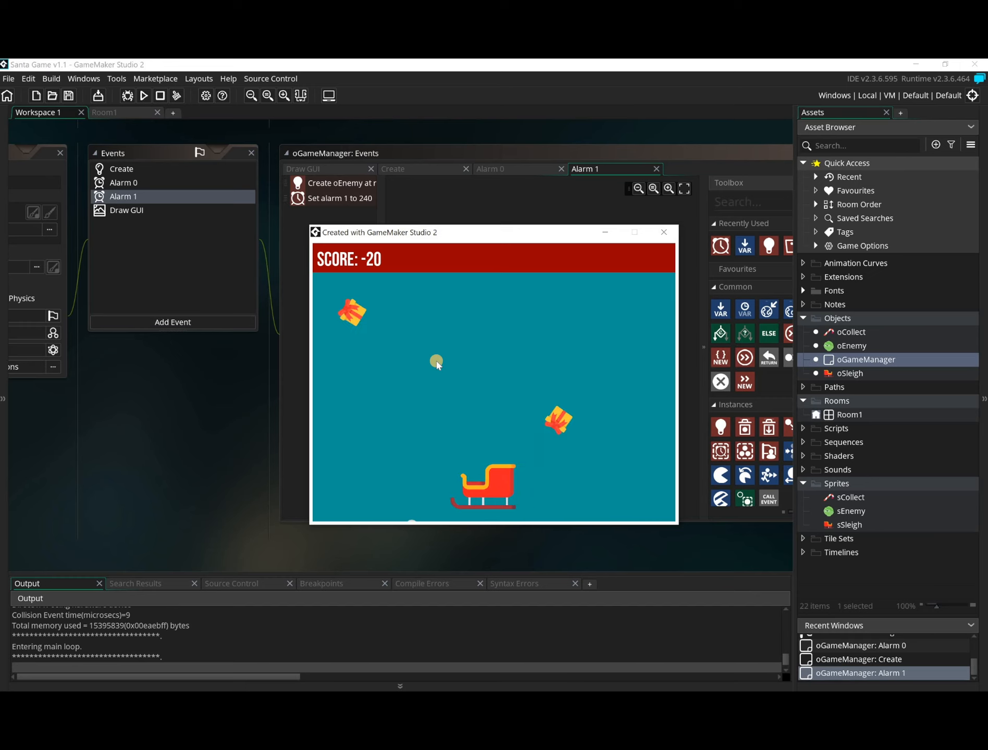
{"action": "key", "text": "Right"}
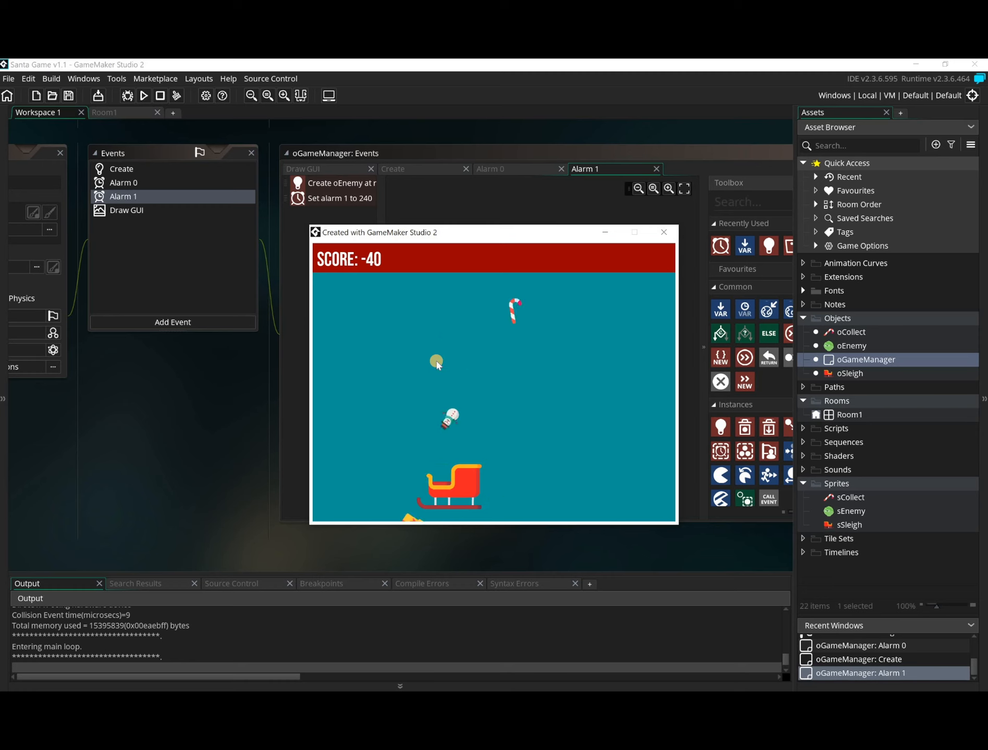
{"action": "key", "text": "Right"}
{"action": "key", "text": "Left"}
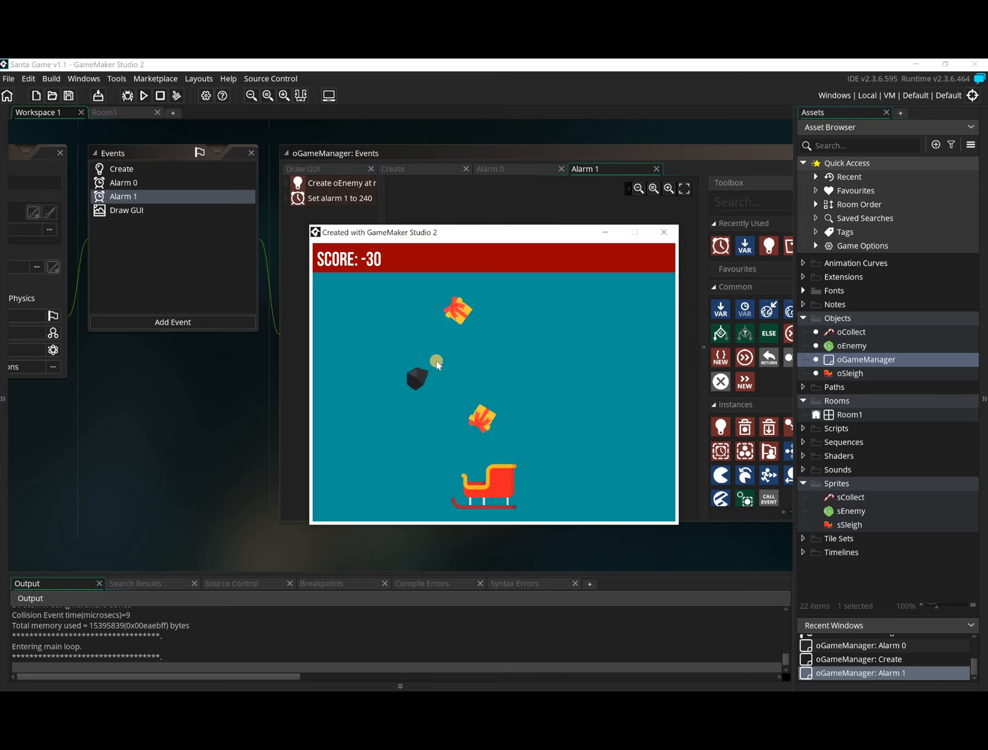
{"action": "key", "text": "Right"}
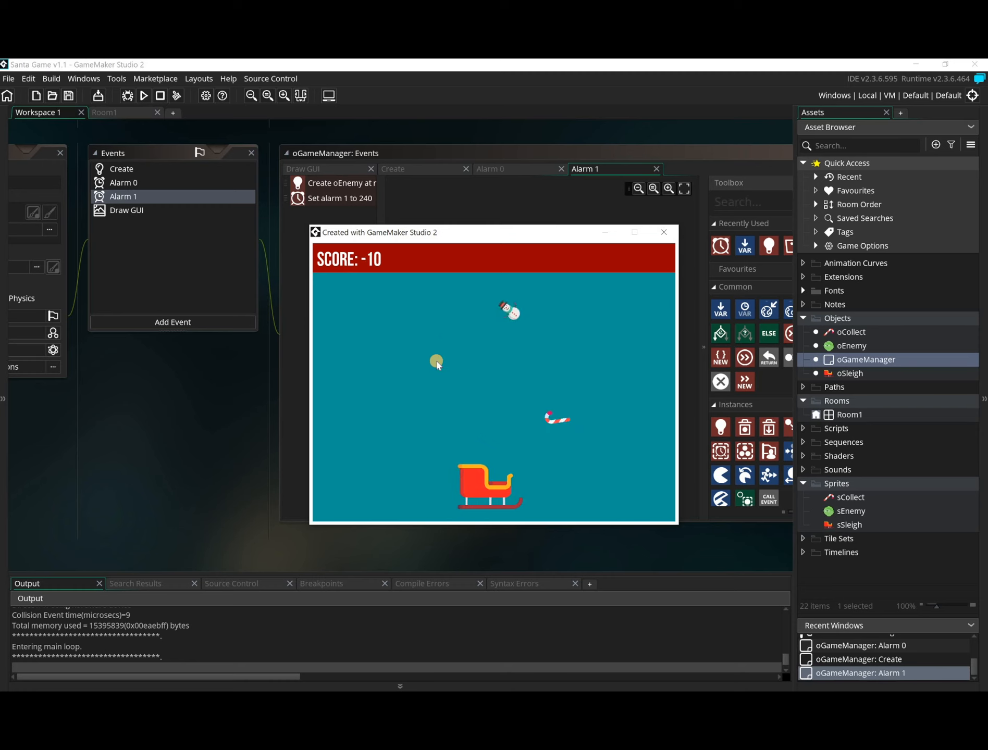
{"action": "key", "text": "Right"}
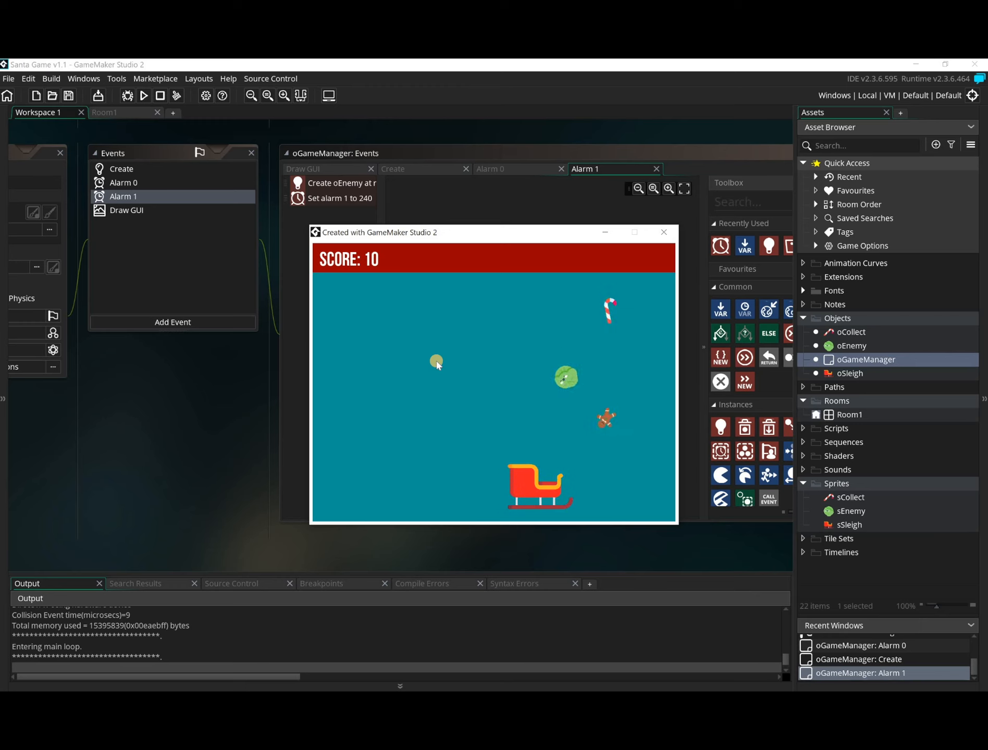
{"action": "key", "text": "Left"}
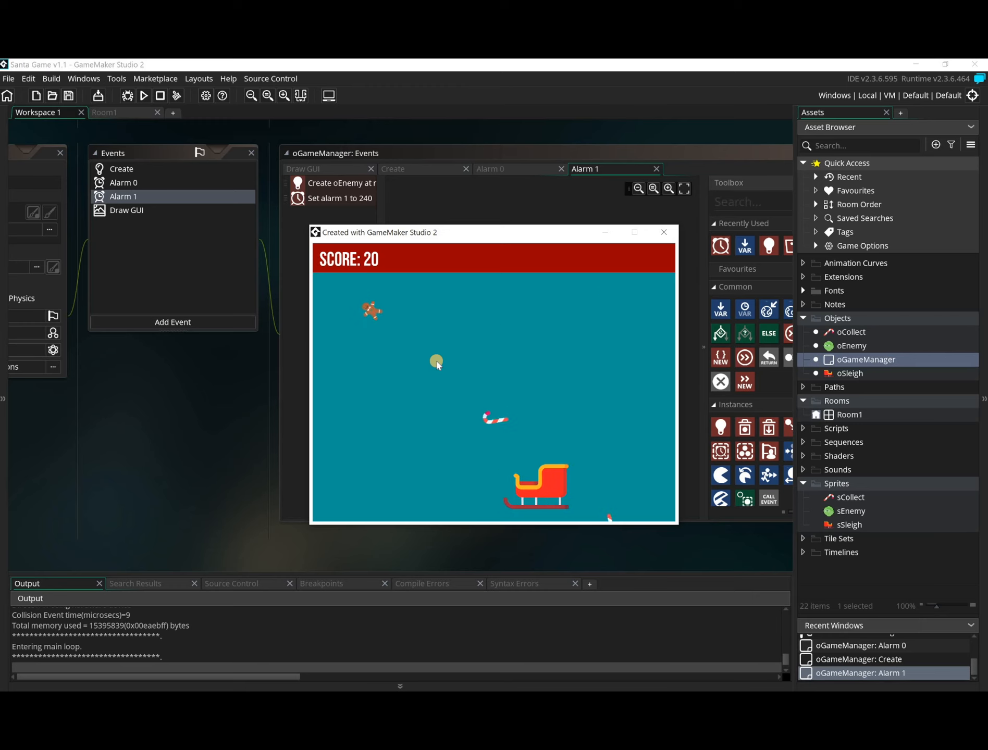
{"action": "key", "text": "Left"}
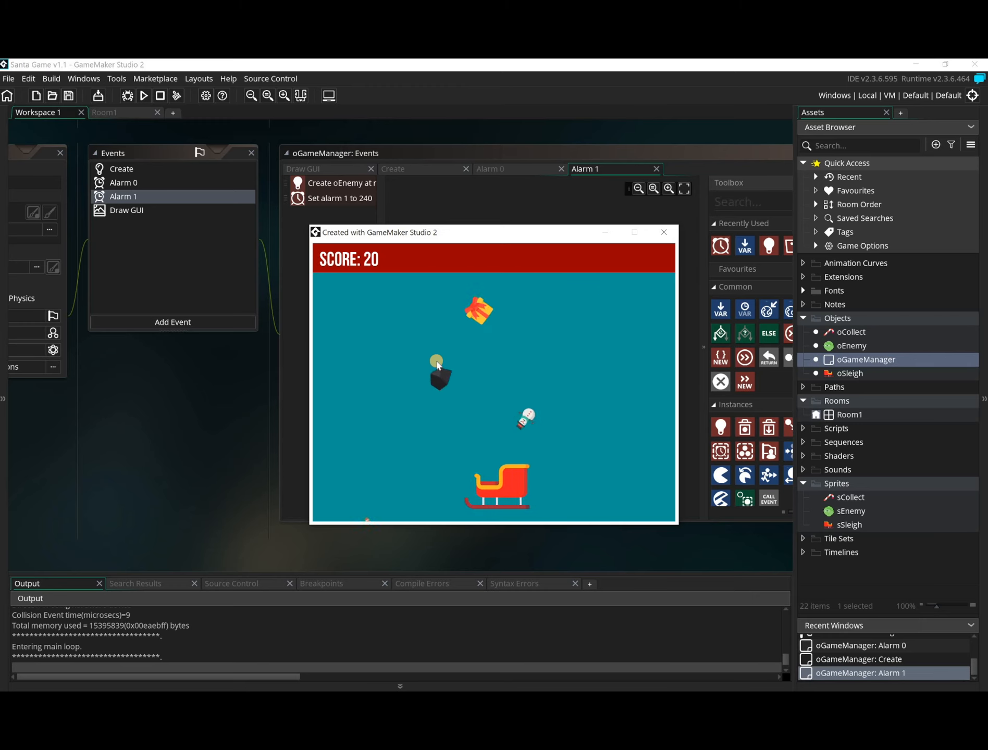
{"action": "key", "text": "Right"}
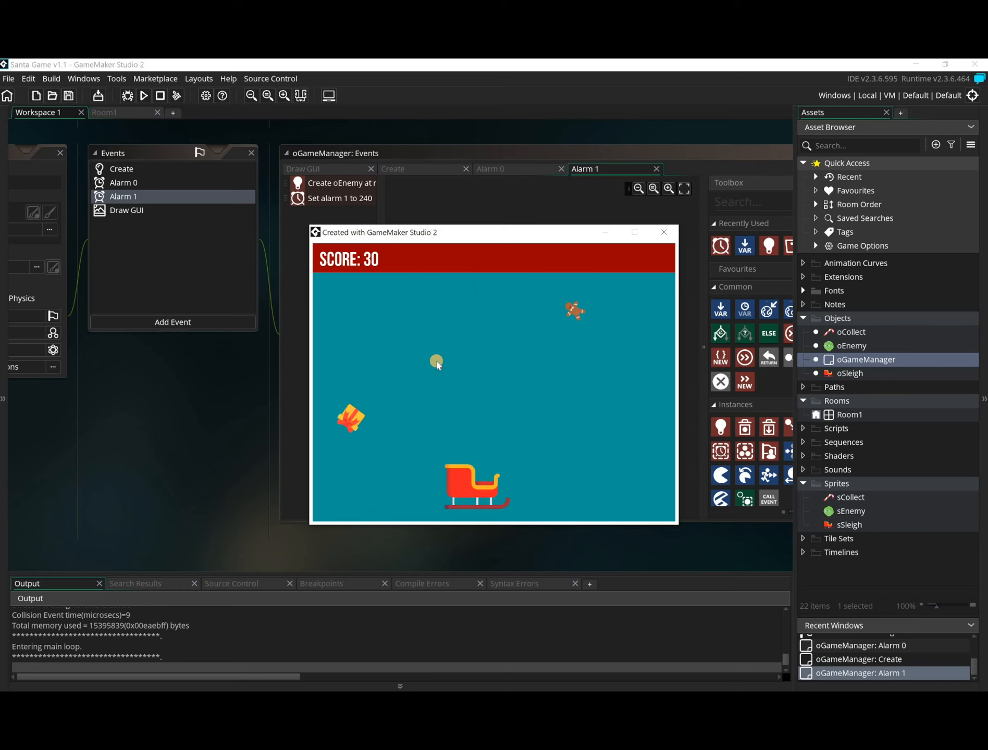
{"action": "key", "text": "Right"}
{"action": "key", "text": "Left"}
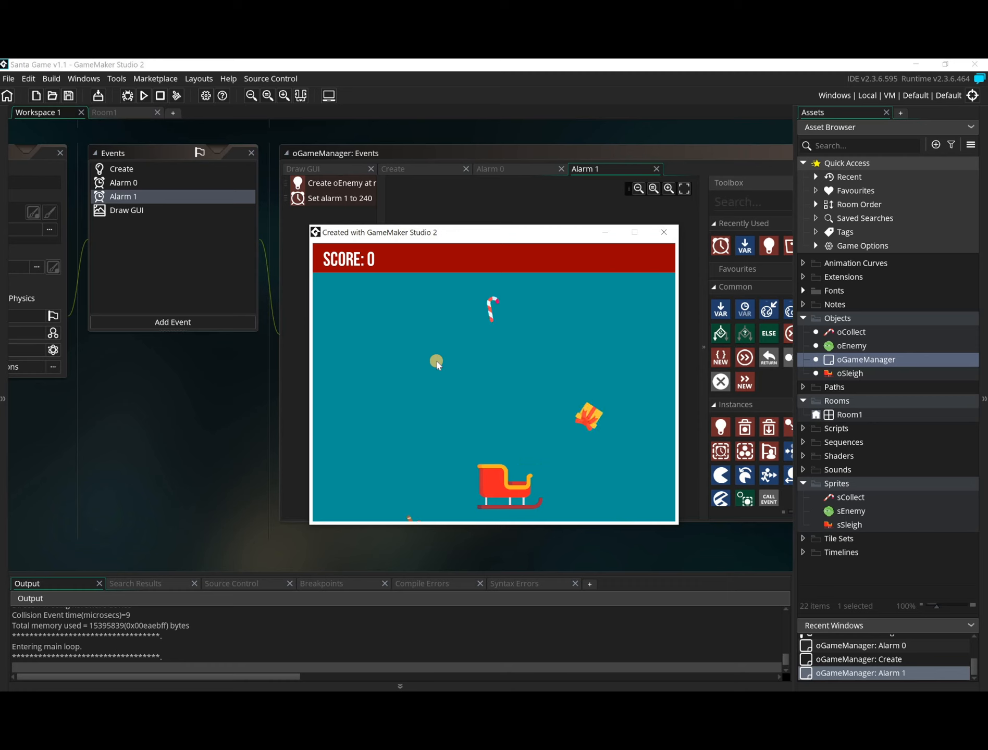
{"action": "key", "text": "Right"}
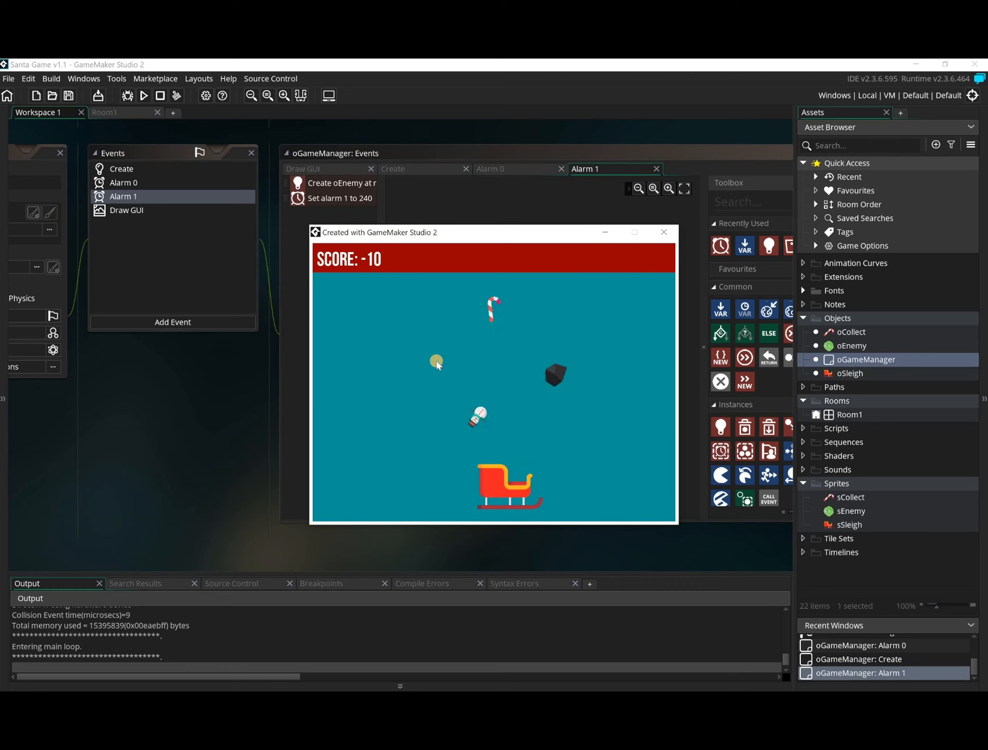
{"action": "key", "text": "Right"}
{"action": "key", "text": "Left"}
{"action": "key", "text": "Left"}
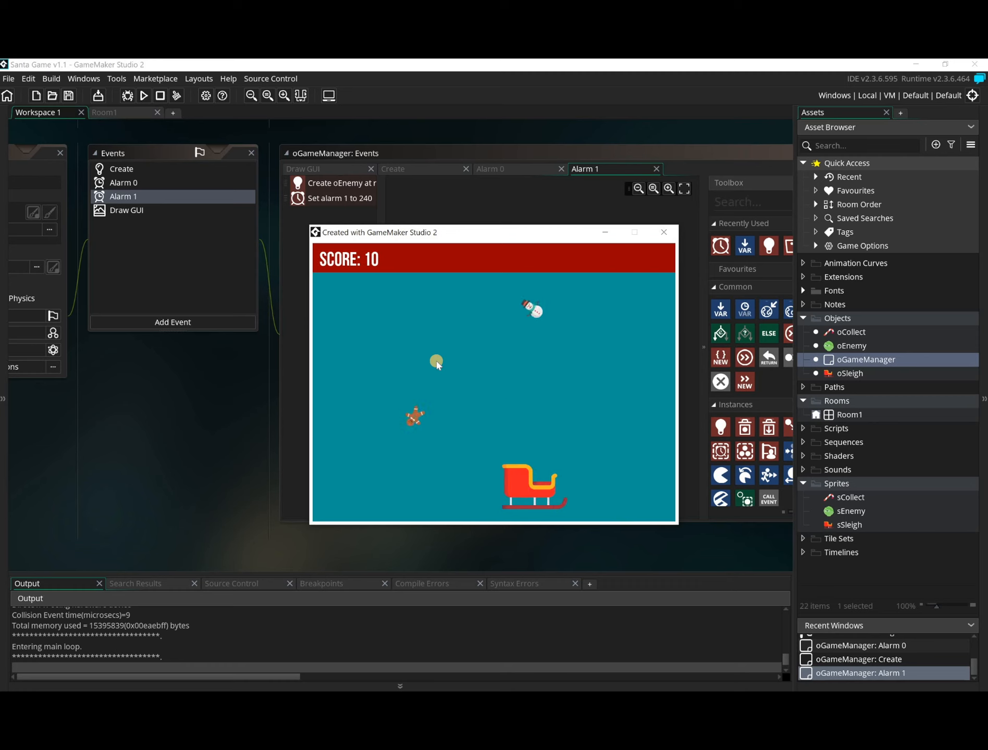
{"action": "key", "text": "Left"}
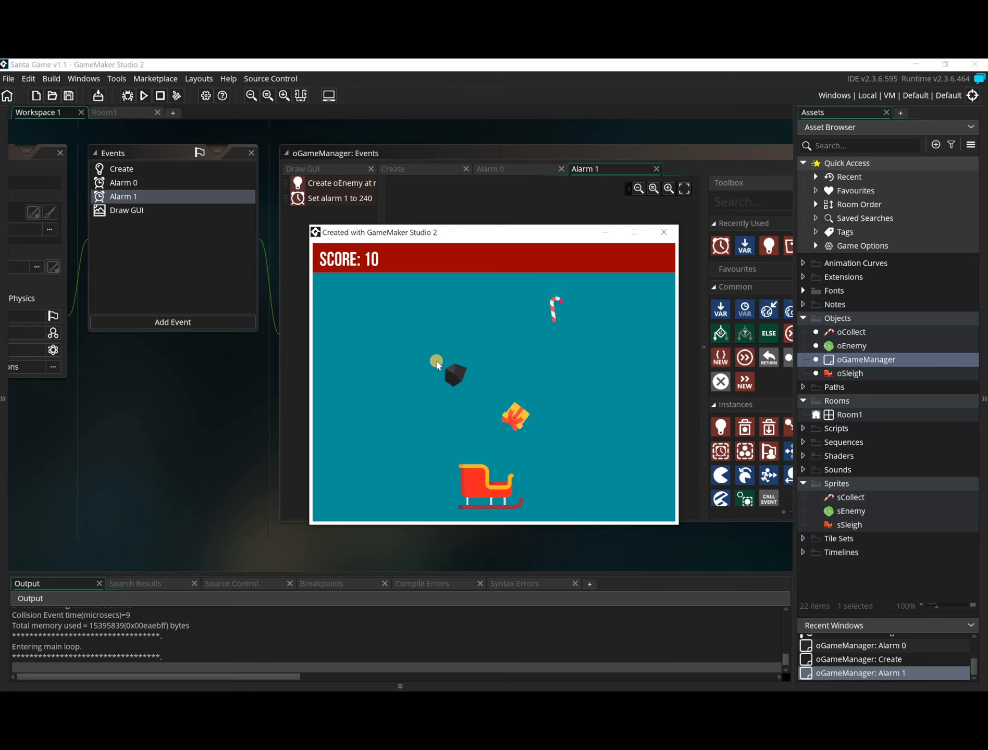
{"action": "key", "text": "Right"}
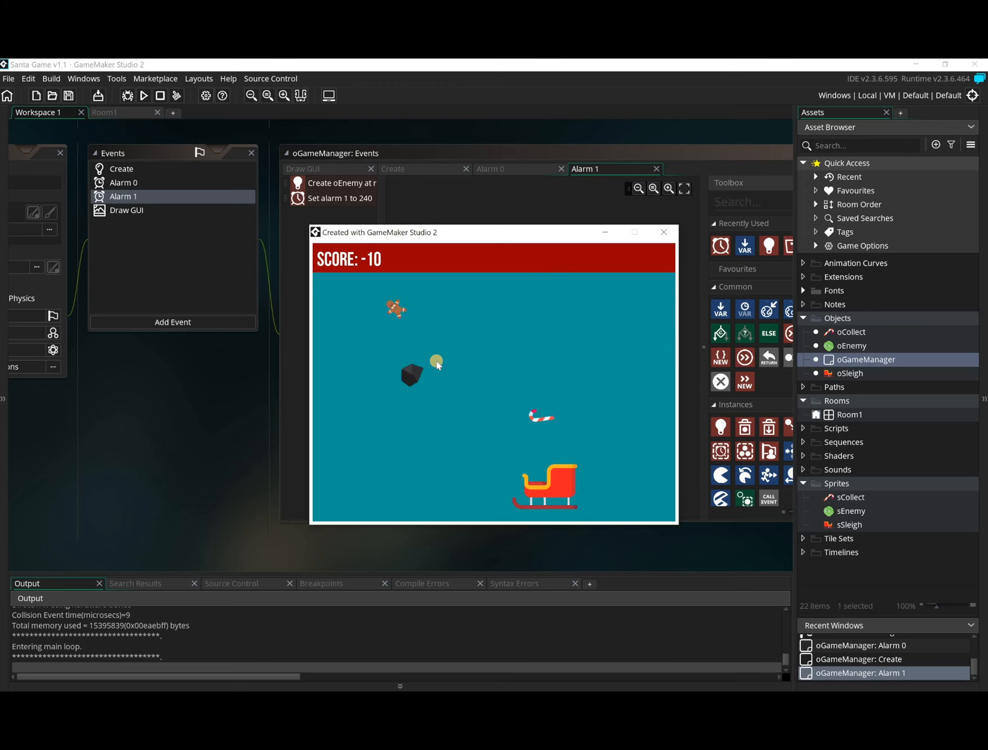
{"action": "key", "text": "Left"}
{"action": "key", "text": "Left"}
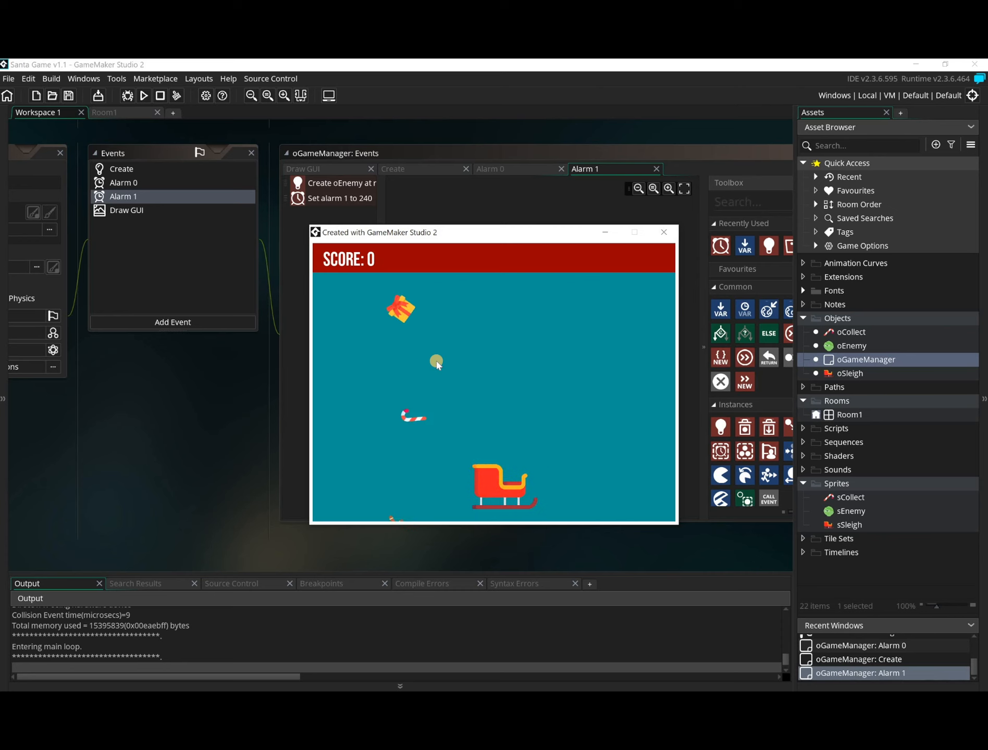
{"action": "left_click", "coordinate": [664, 232]}
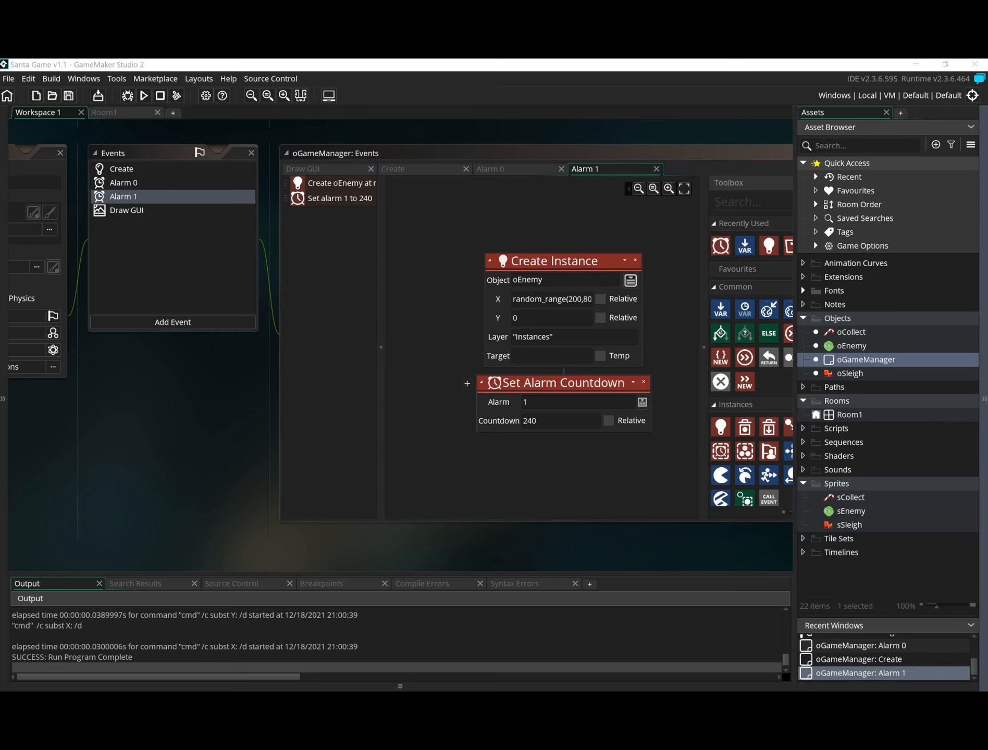
Step: Open the oSleigh object and add a Step event to it
{"action": "double_click", "coordinate": [850, 373]}
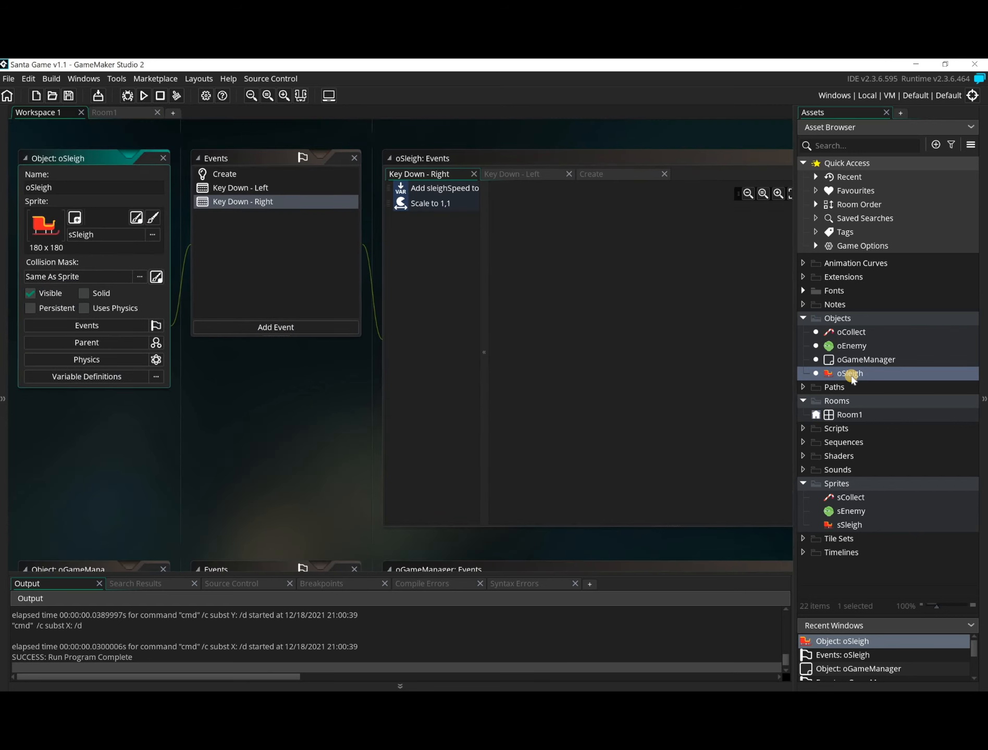
{"action": "left_click", "coordinate": [320, 325]}
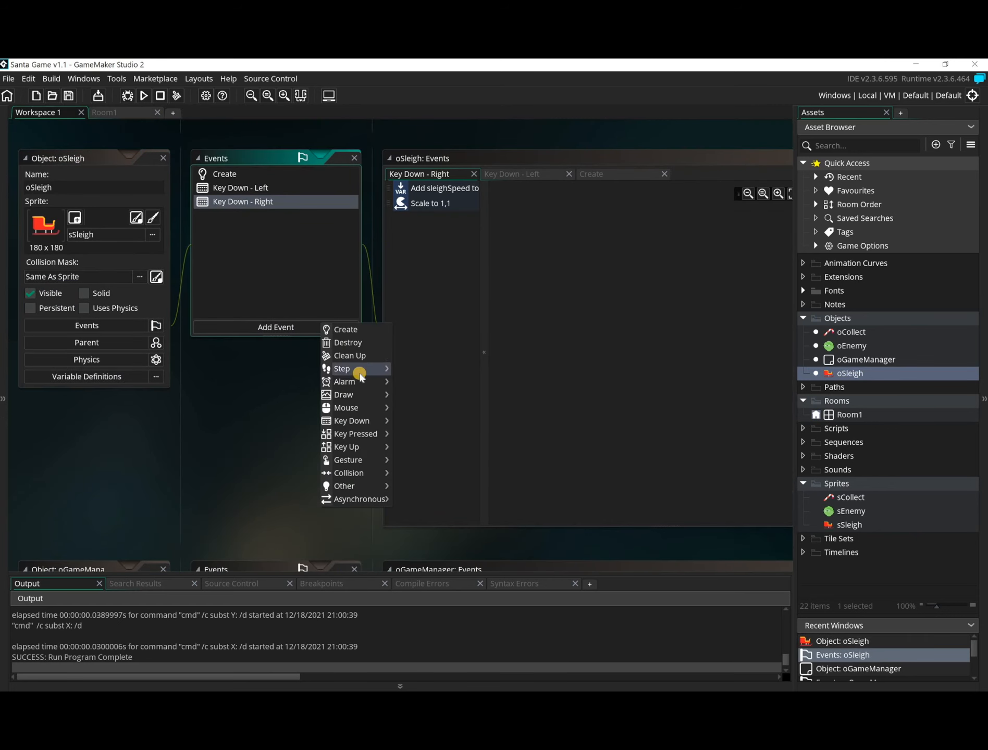
{"action": "mouse_move", "coordinate": [360, 369]}
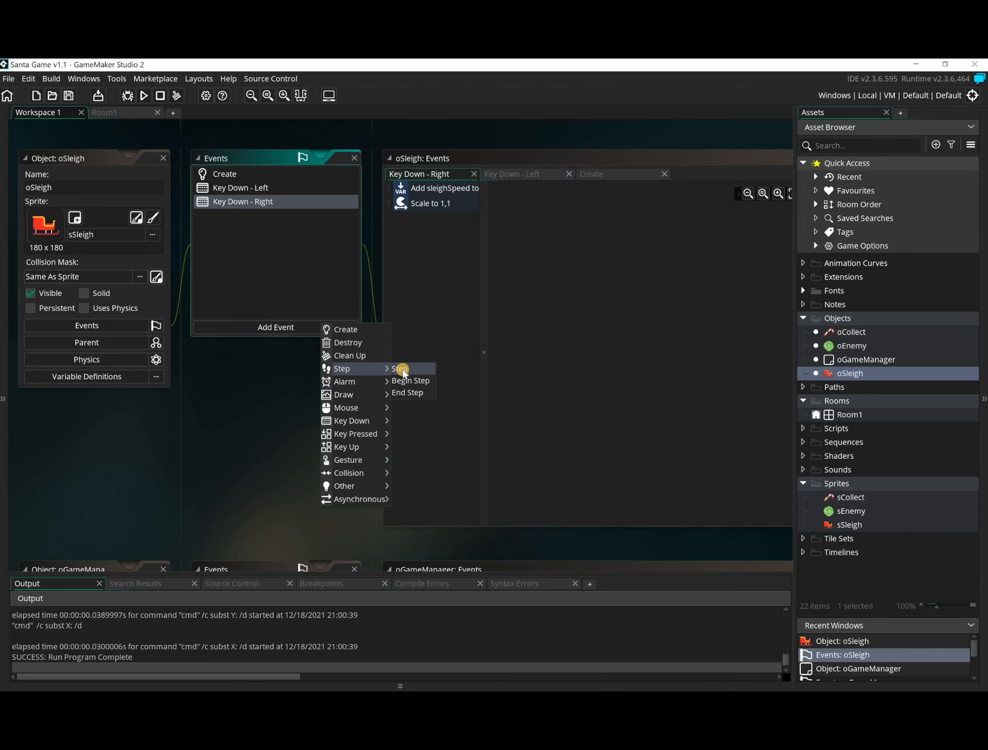
{"action": "left_click", "coordinate": [403, 370]}
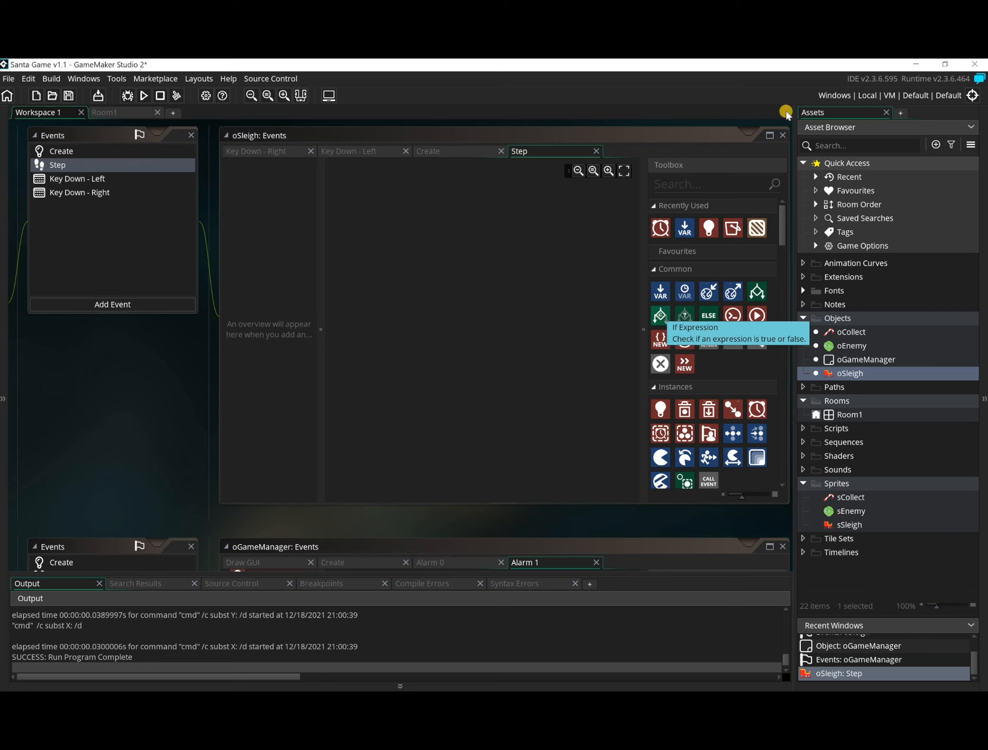
Step: Add an If Variable action to oSleigh's Step event that checks the sleigh's speed variable
{"action": "left_click_drag", "start_coordinate": [748, 291], "coordinate": [477, 281]}
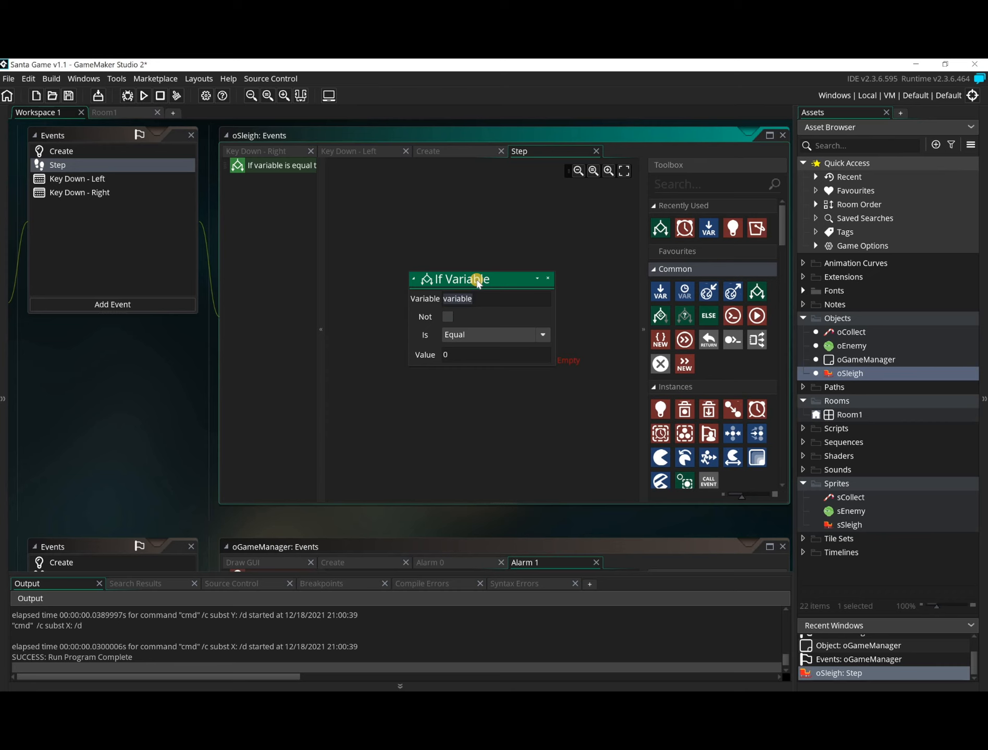
{"action": "type", "text": "sleigh"}
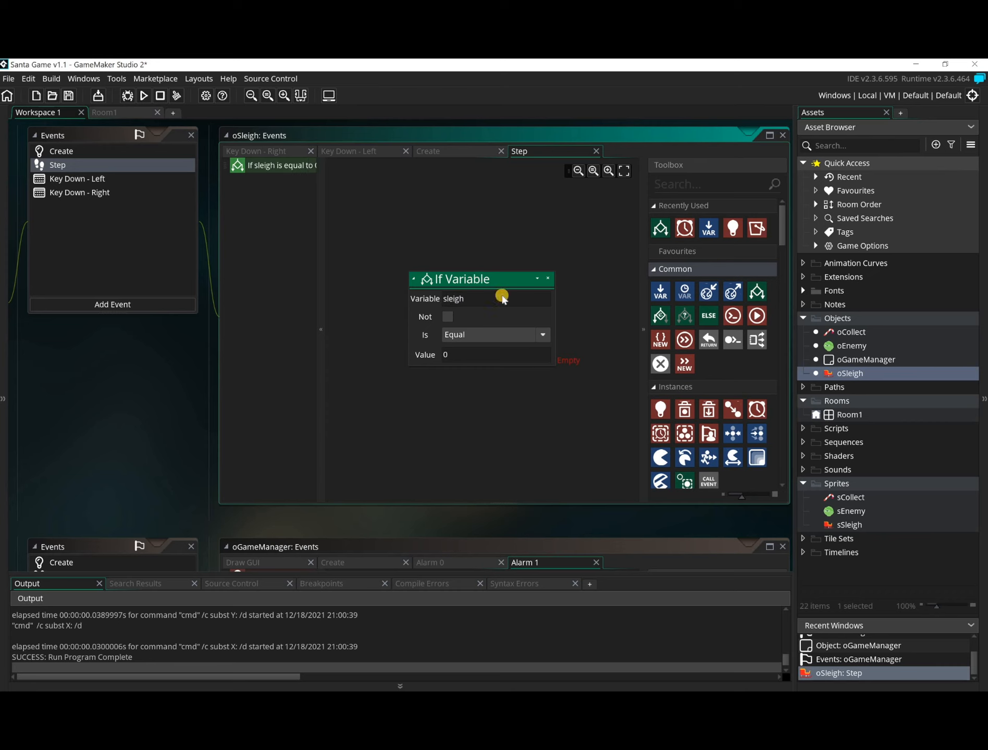
{"action": "left_click", "coordinate": [525, 316]}
Step: Create a new room in the Rooms group and name it GameOver
{"action": "right_click", "coordinate": [836, 404]}
{"action": "mouse_move", "coordinate": [869, 410]}
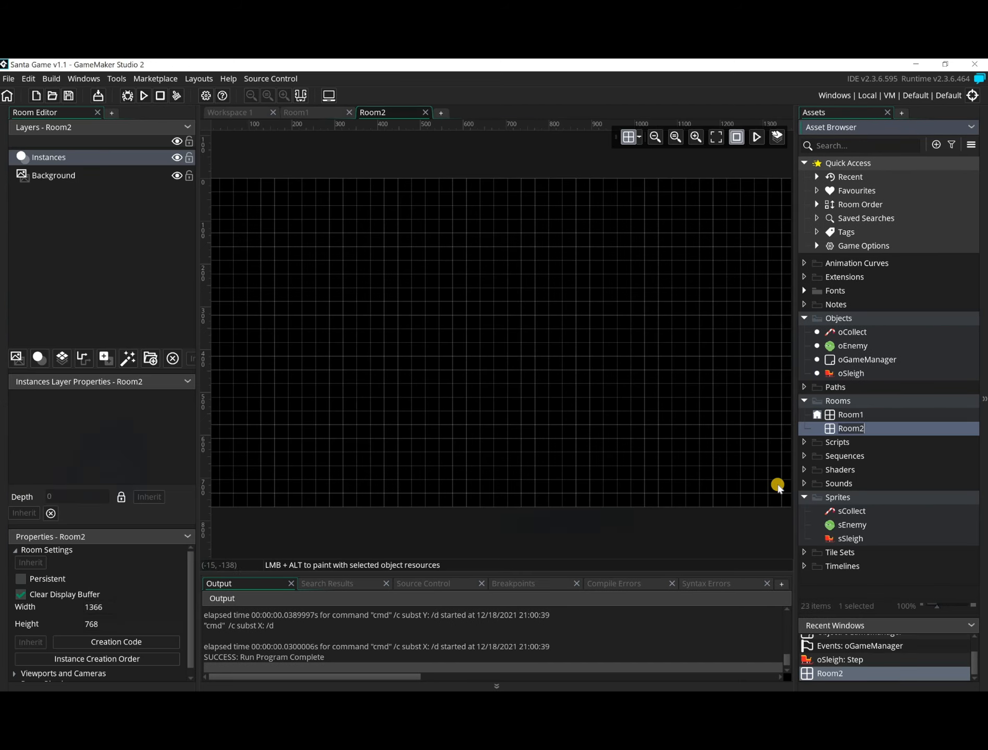
{"action": "left_click", "coordinate": [780, 487]}
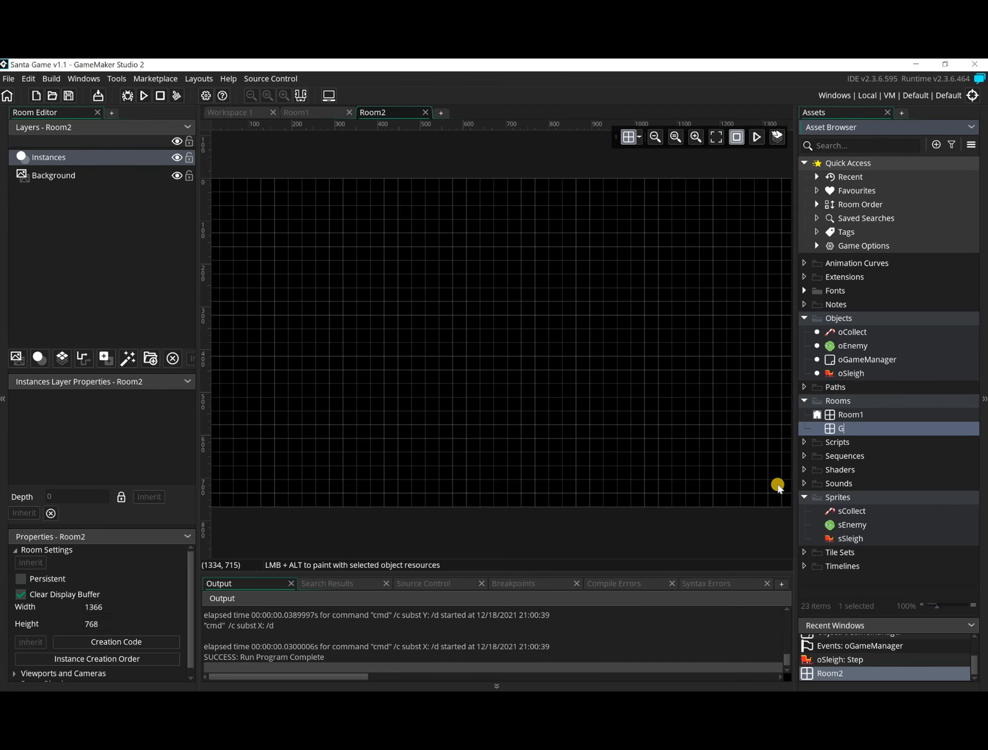
{"action": "type", "text": "GameOver"}
{"action": "key", "text": "Return"}
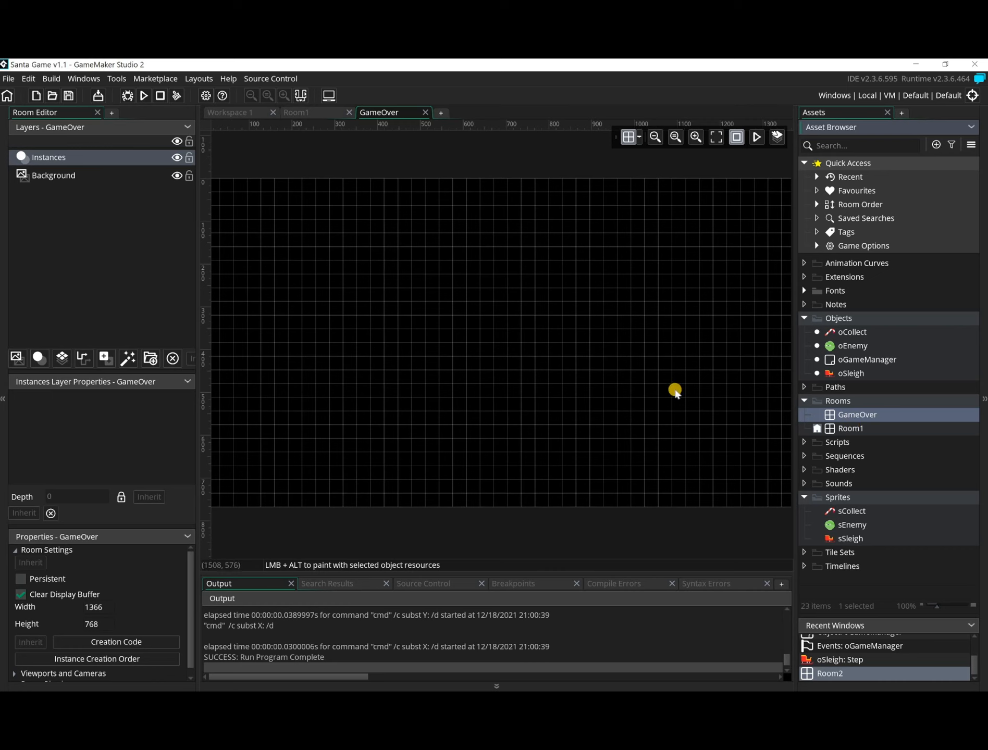
Step: Set the GameOver room's width to 1000
{"action": "left_click", "coordinate": [61, 613]}
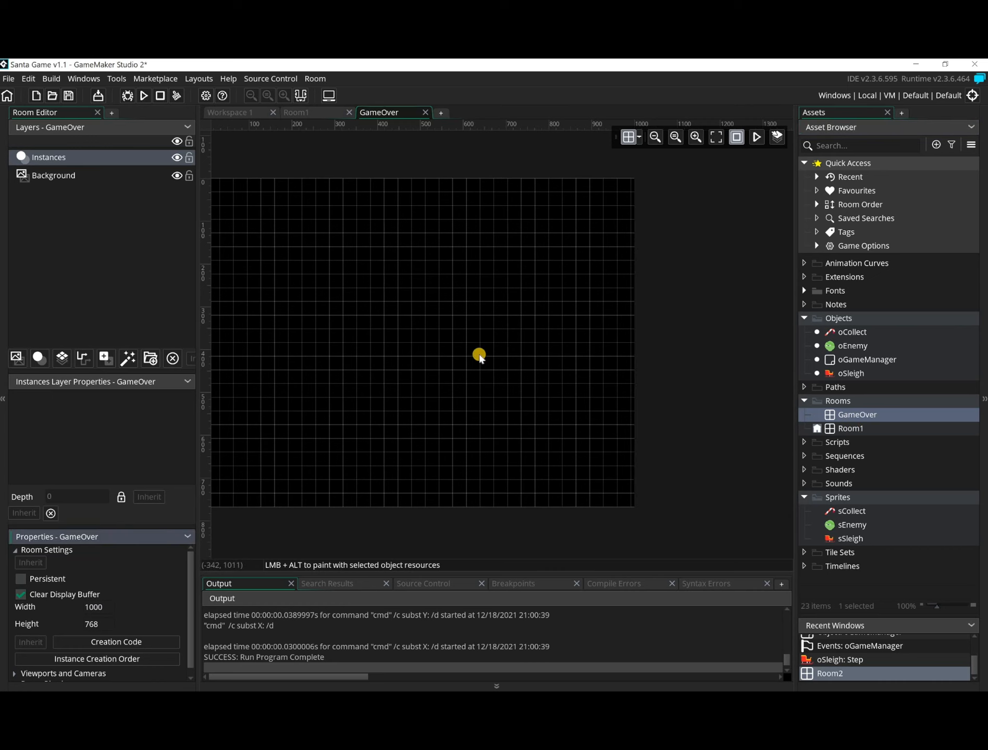
{"action": "middle_click_drag", "start_coordinate": [477, 356], "coordinate": [575, 369]}
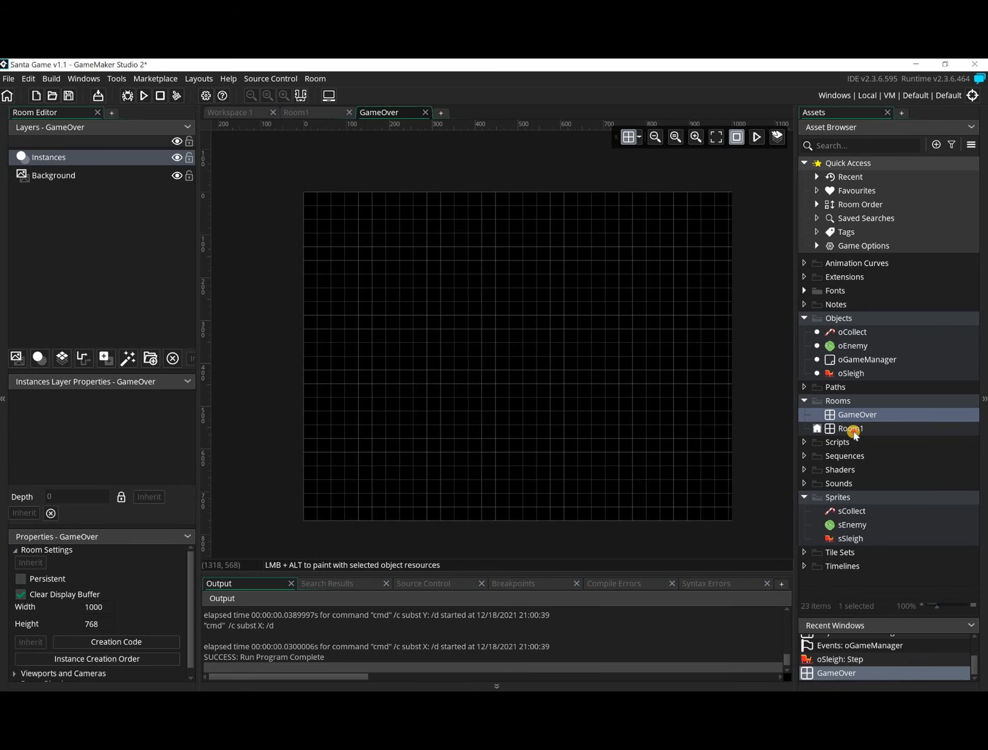
Step: Open Room1 and rename it to Game in the Rooms group
{"action": "double_click", "coordinate": [851, 429]}
{"action": "right_click", "coordinate": [860, 430]}
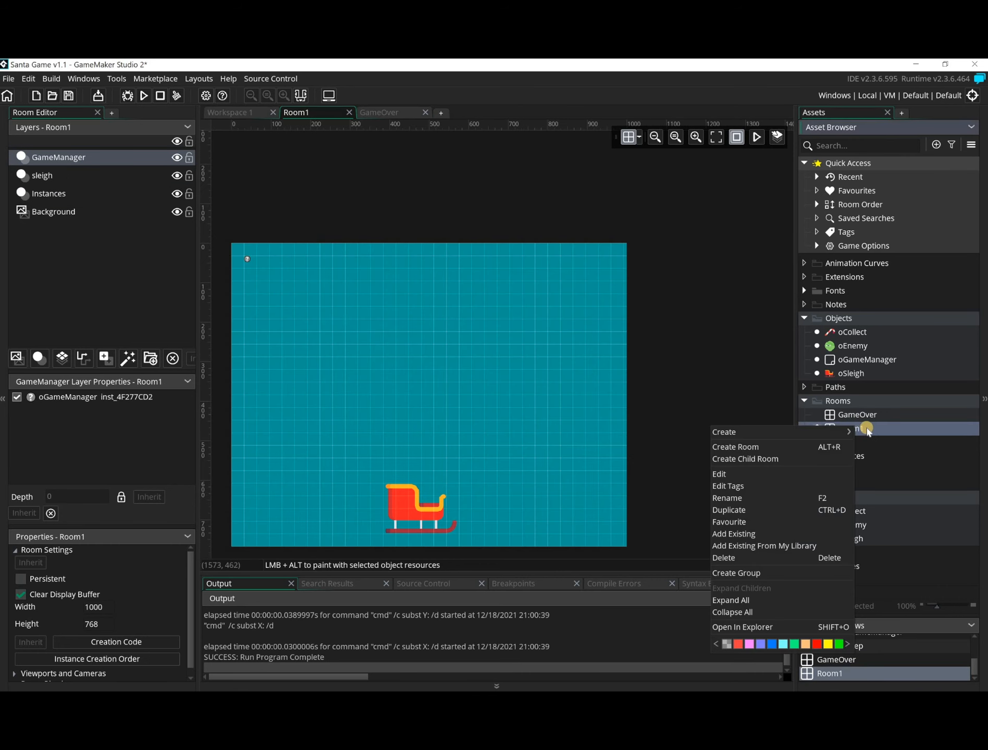
{"action": "left_click", "coordinate": [793, 499]}
{"action": "type", "text": "G"}
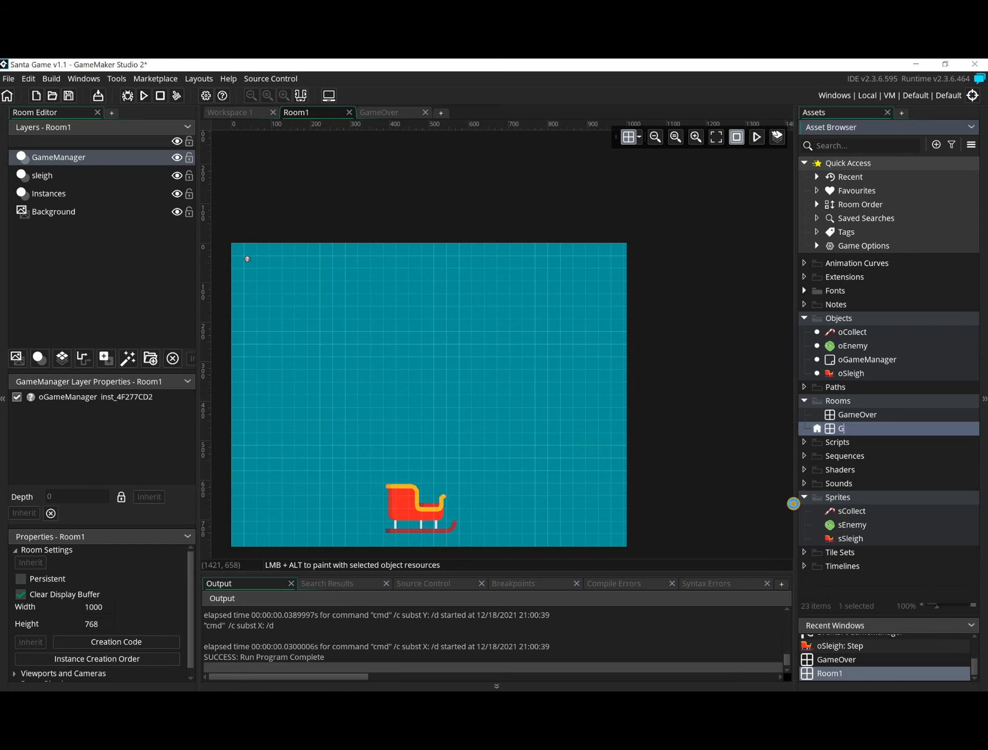
{"action": "type", "text": "ame"}
{"action": "key", "text": "Return"}
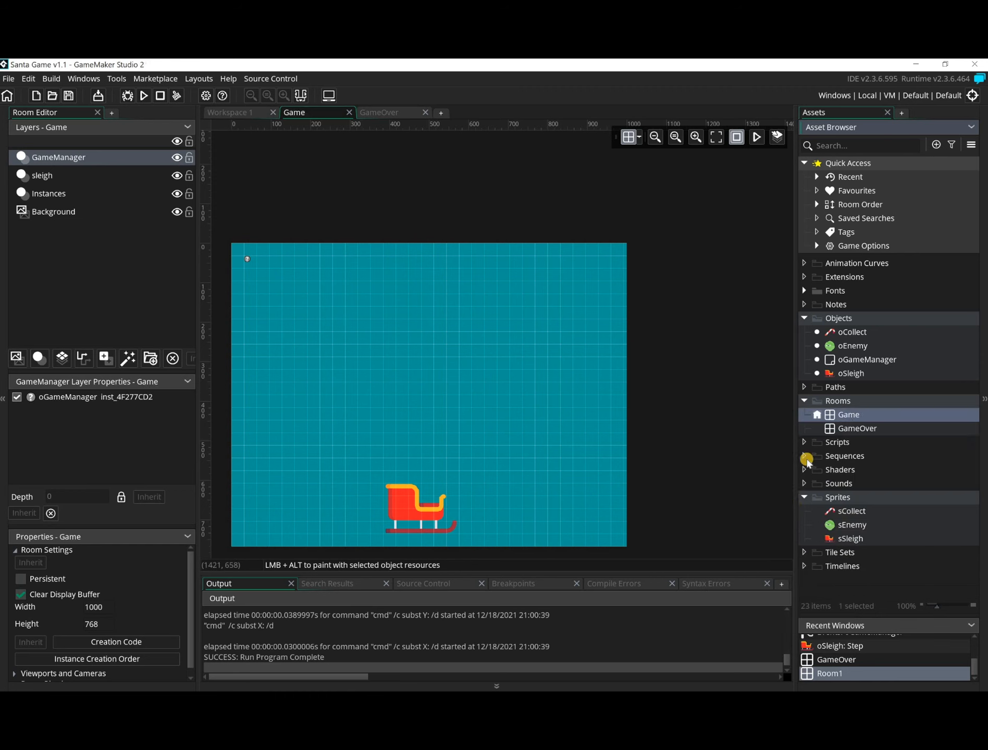
Step: Add a Go To Room action inside oSleigh's sleighSpeed condition in the Step event and set its room to GameOver
{"action": "double_click", "coordinate": [849, 373]}
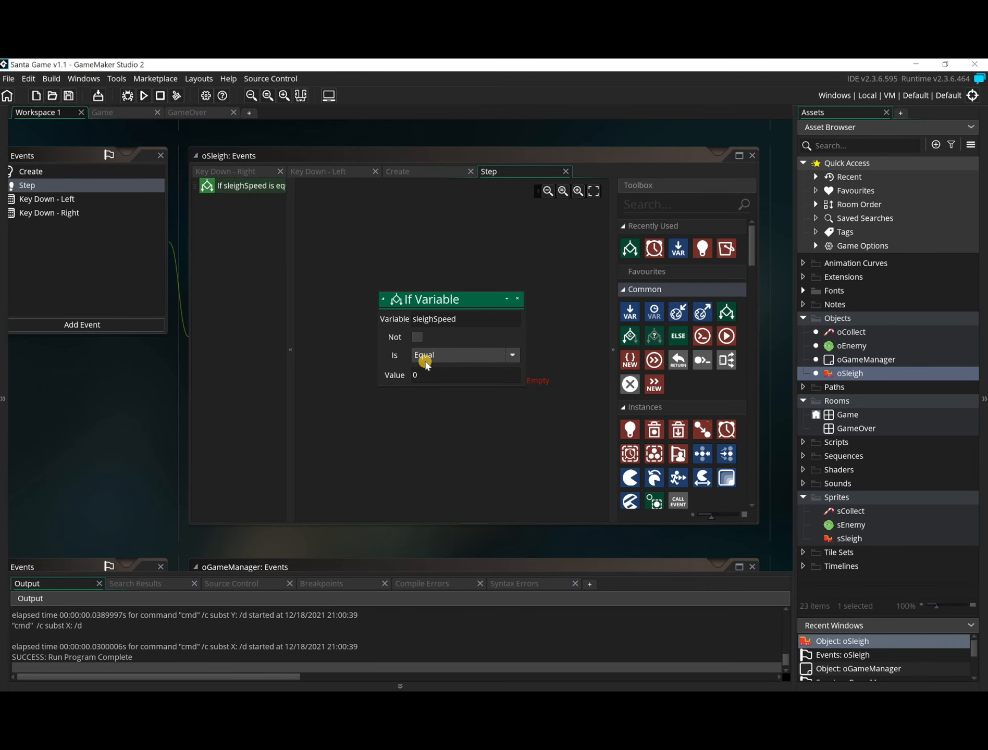
{"action": "left_click", "coordinate": [685, 207]}
{"action": "type", "text": "go"}
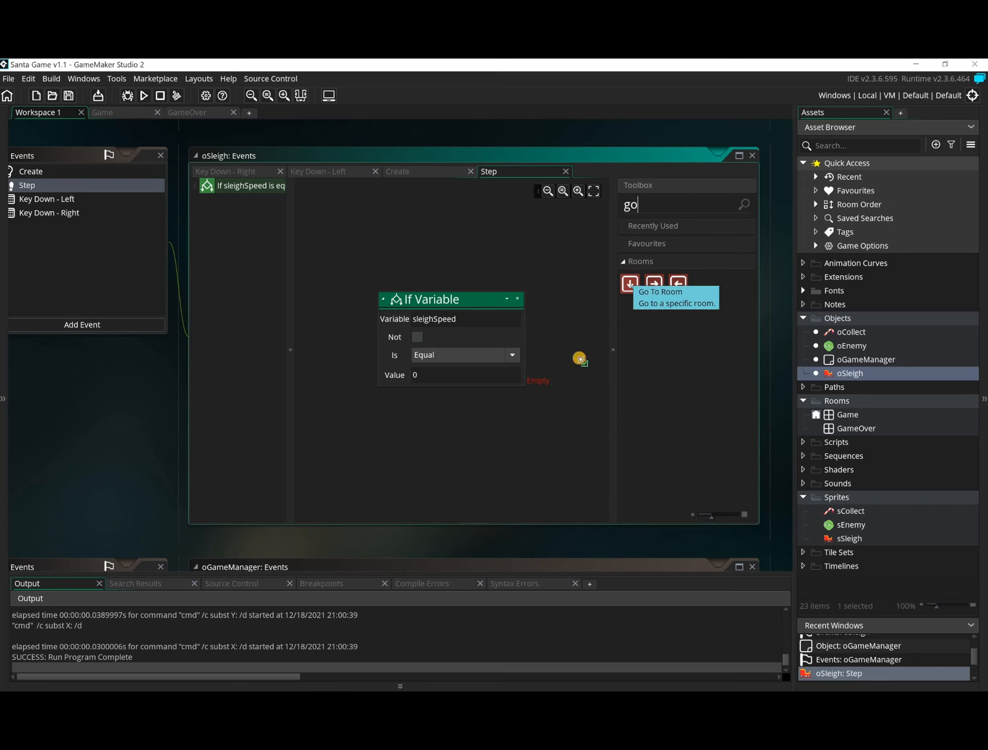
{"action": "left_click_drag", "start_coordinate": [580, 359], "coordinate": [571, 417]}
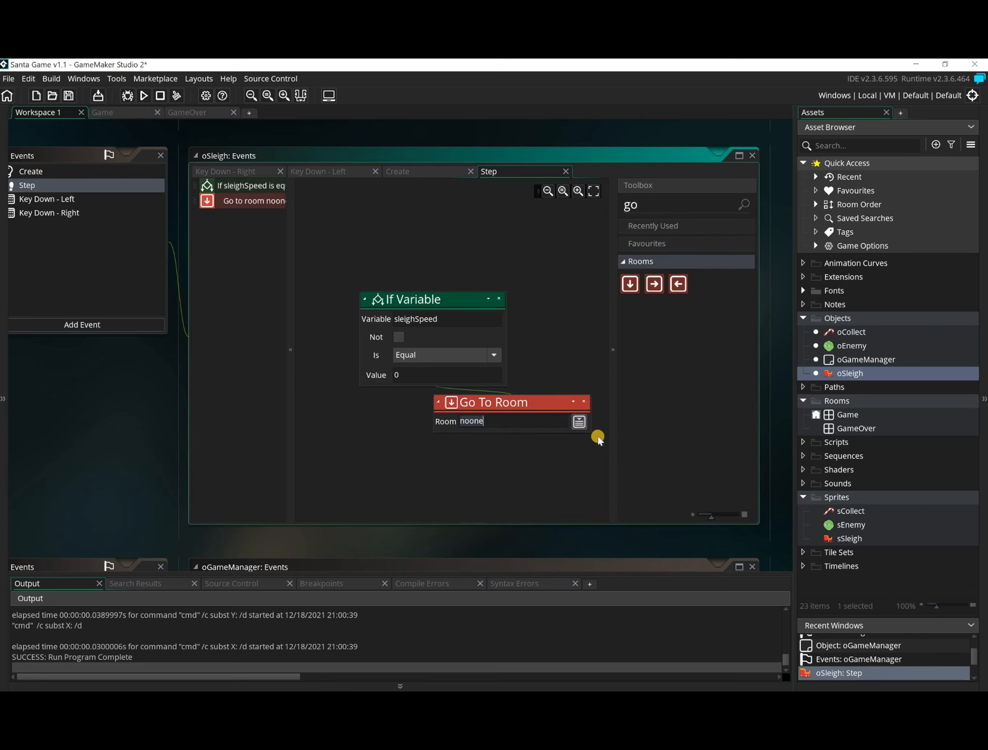
{"action": "left_click", "coordinate": [579, 422]}
{"action": "double_click", "coordinate": [710, 446]}
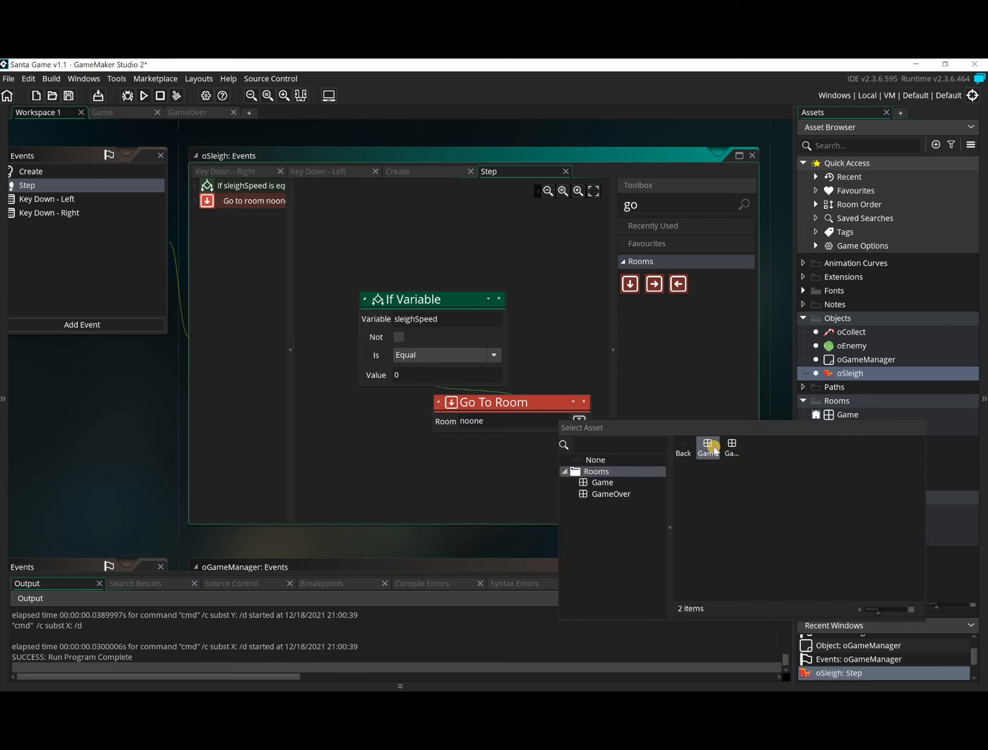
{"action": "double_click", "coordinate": [732, 446]}
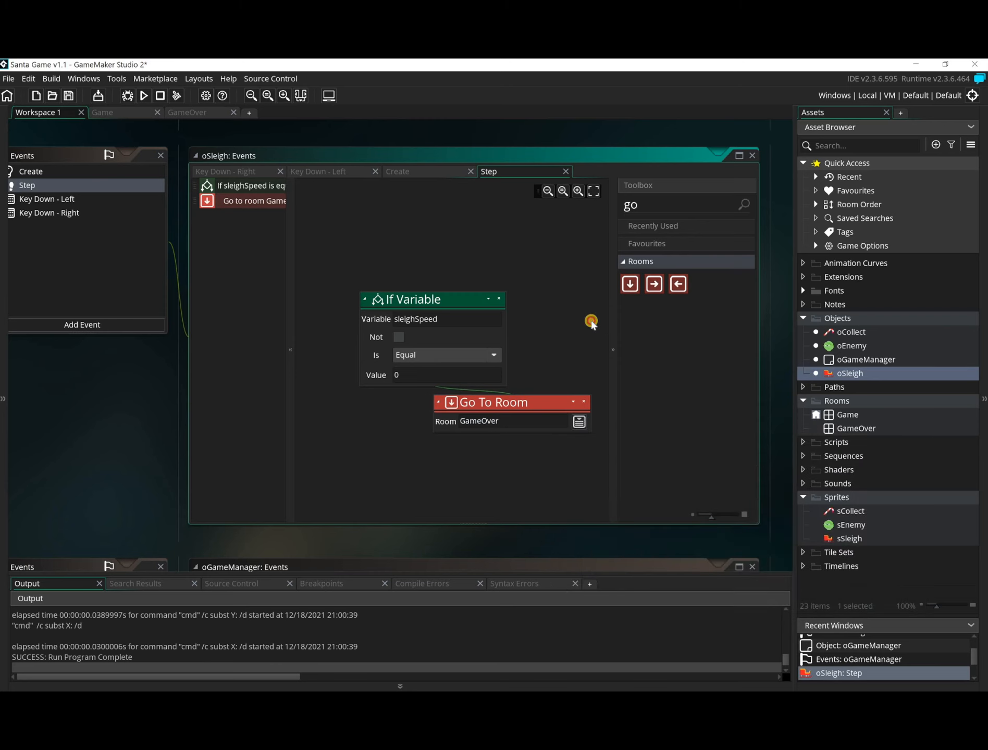
Step: Run the game and steer the sleigh back and forth to test the switch to the GameOver room, closing the game window at the end
{"action": "left_click", "coordinate": [143, 95]}
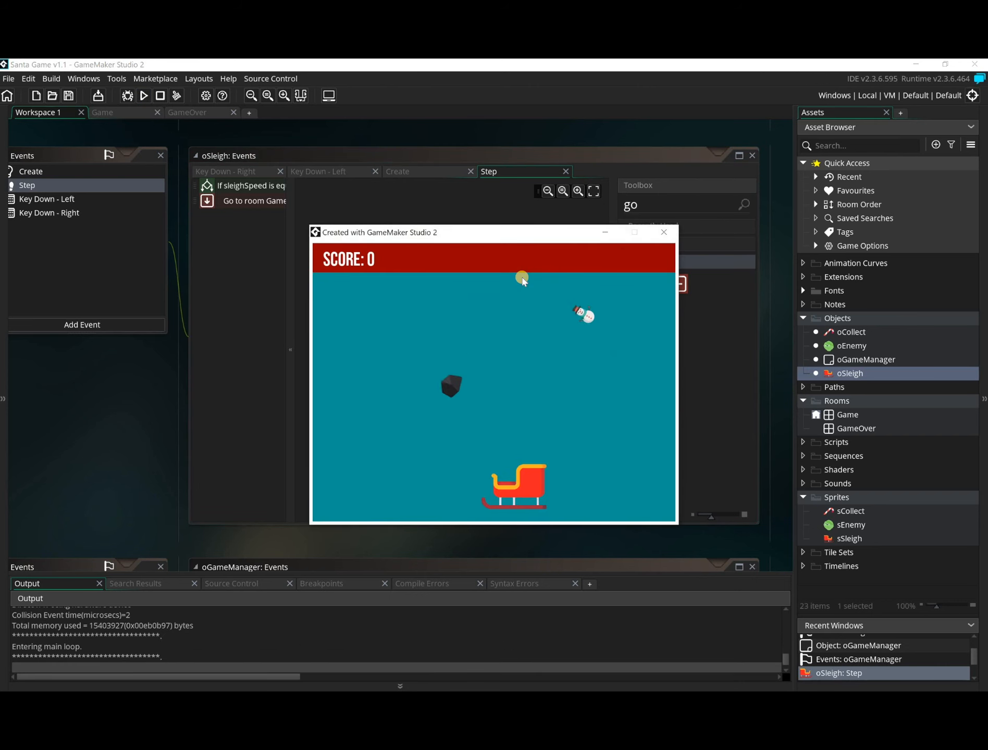
{"action": "key", "text": "Left"}
{"action": "key", "text": "Right"}
{"action": "key", "text": "Left"}
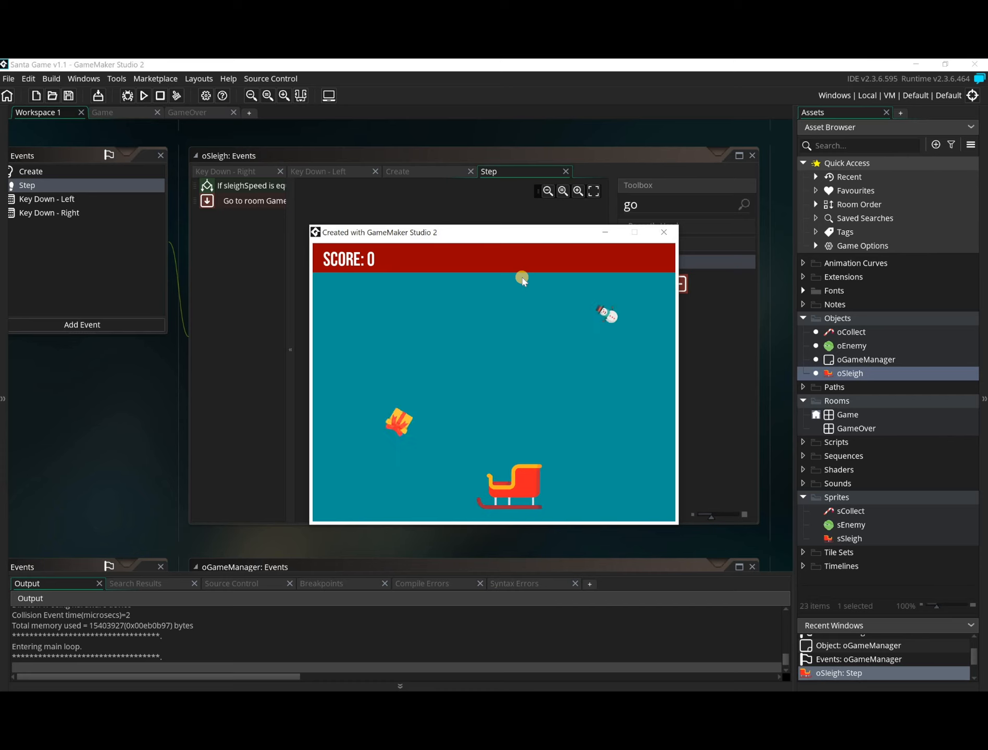
{"action": "key", "text": "Right"}
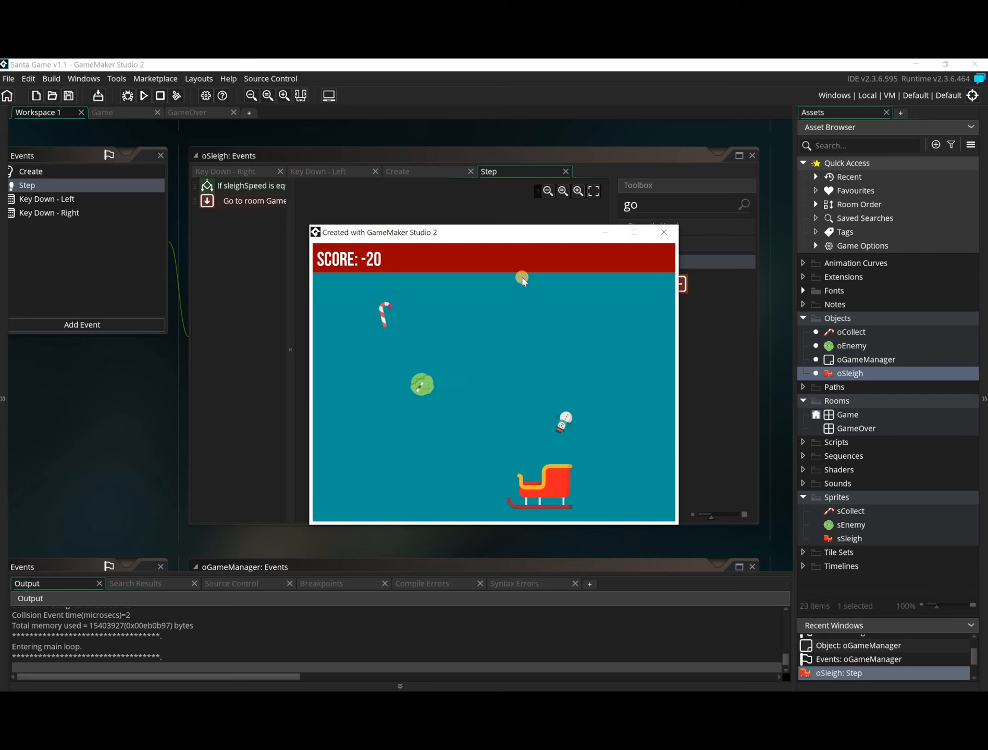
{"action": "key", "text": "Left"}
{"action": "key", "text": "Right"}
{"action": "key", "text": "Left"}
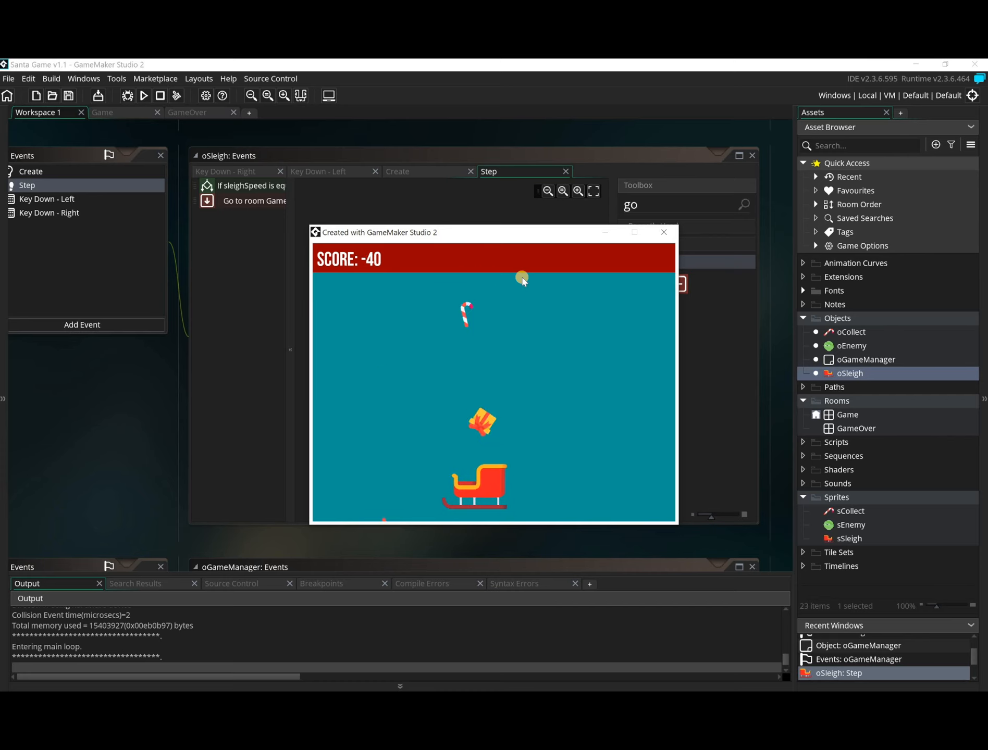
{"action": "key", "text": "Right"}
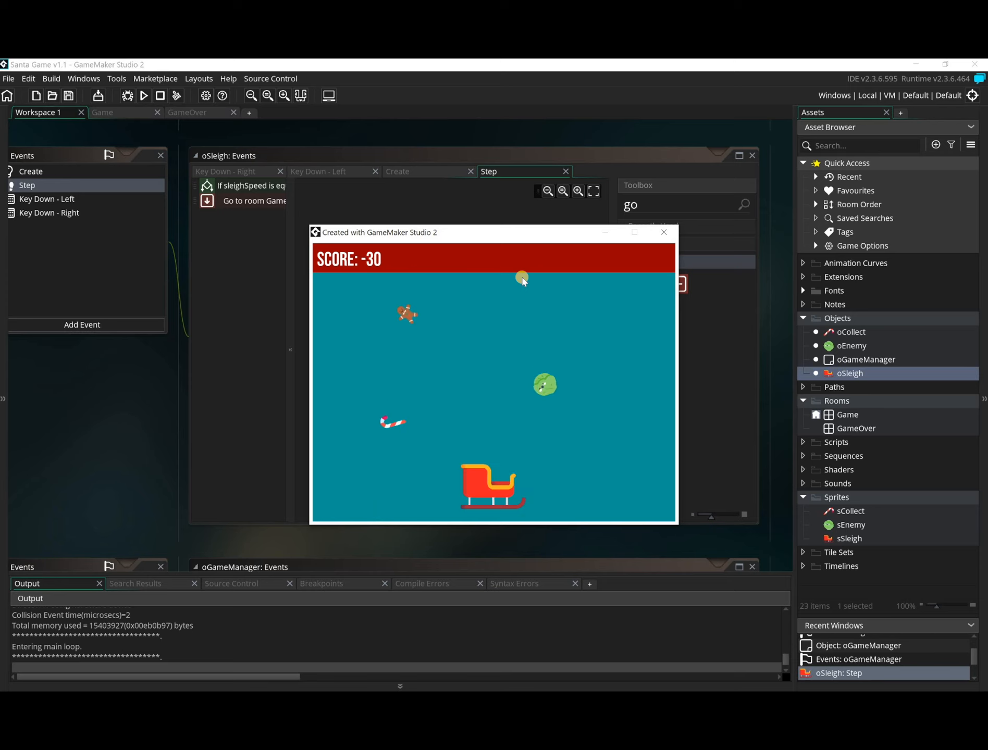
{"action": "key", "text": "Left"}
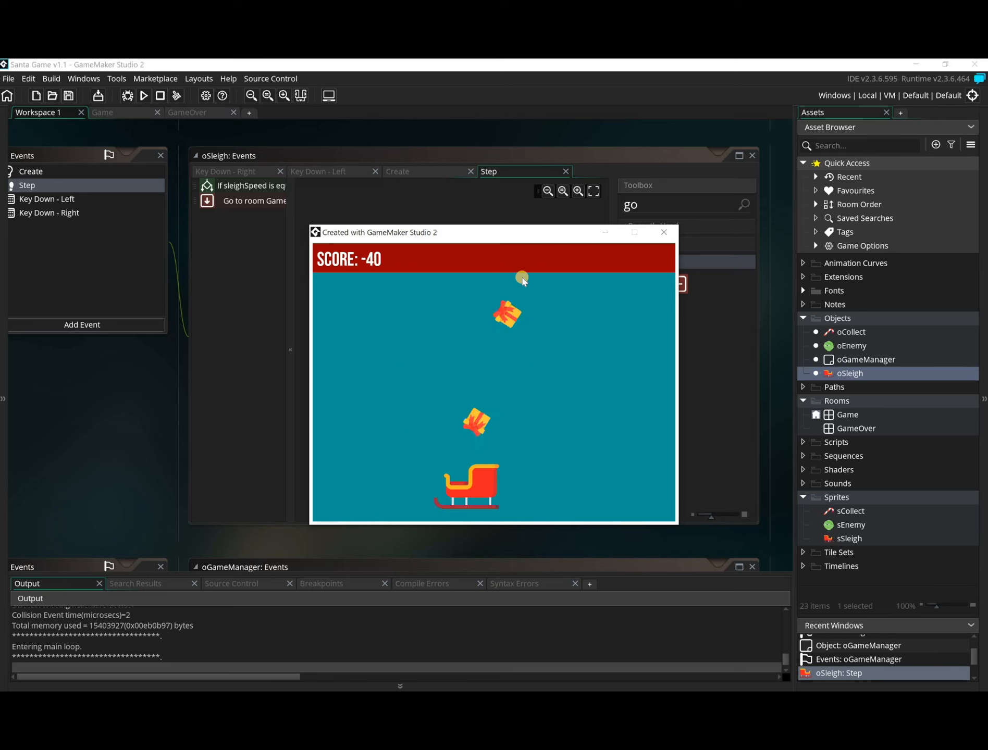
{"action": "key", "text": "Right"}
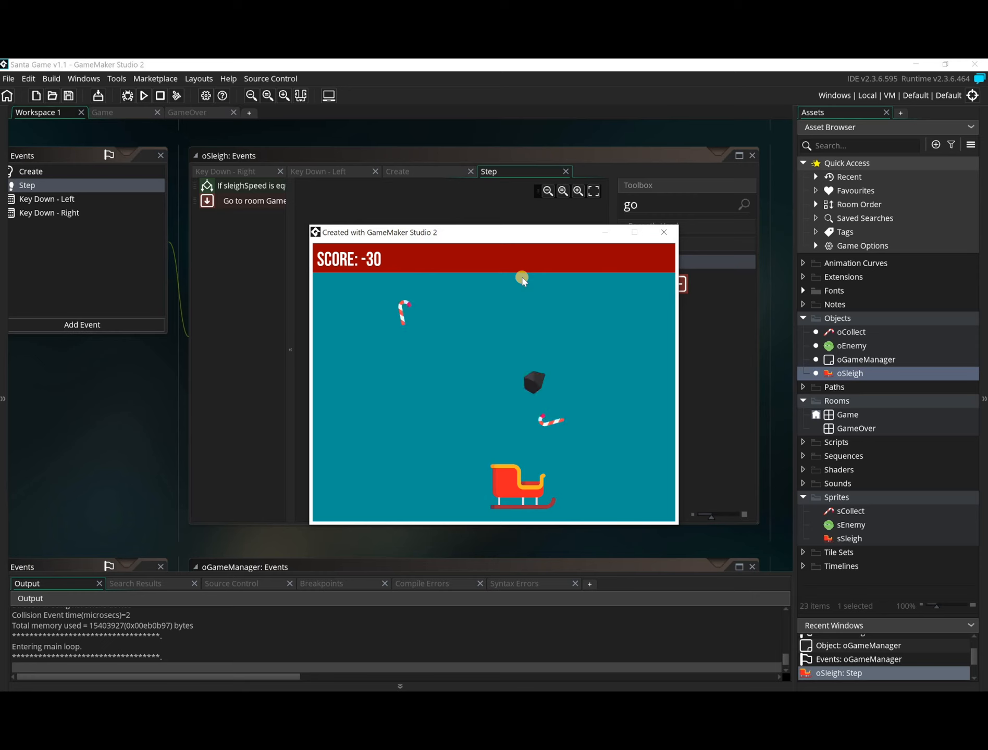
{"action": "key", "text": "Left"}
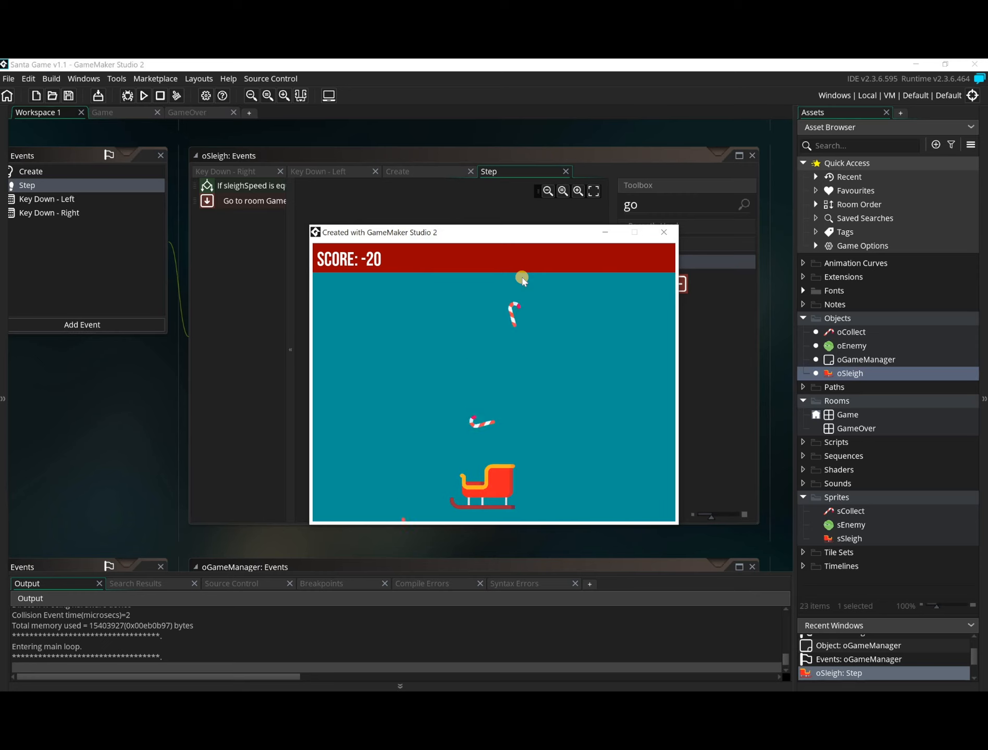
{"action": "key", "text": "Right"}
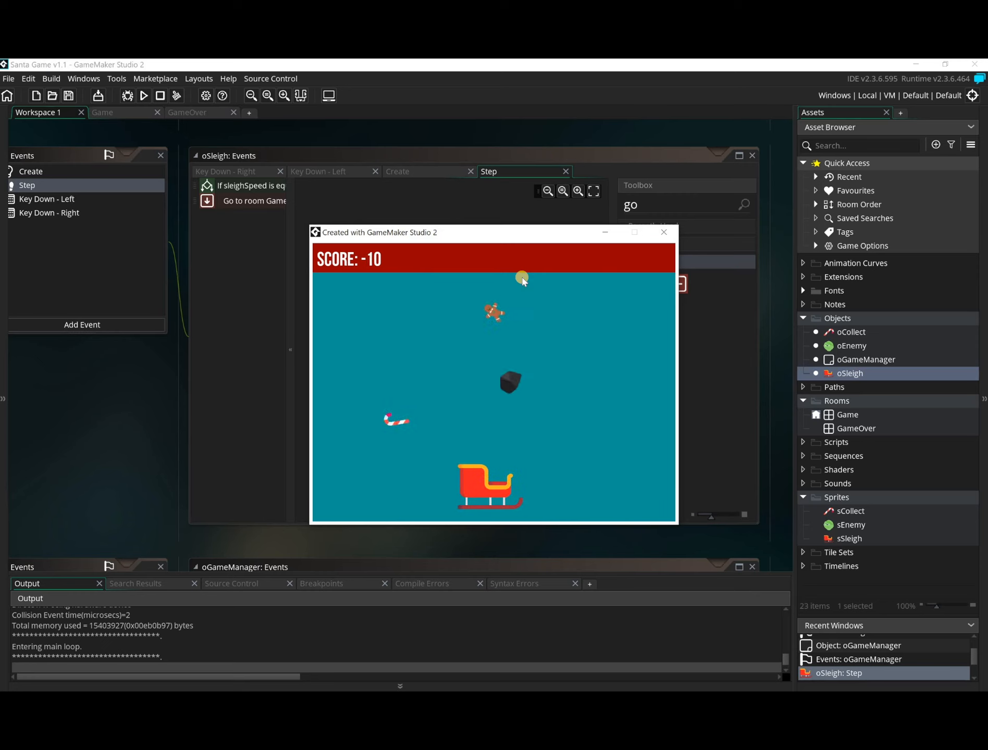
{"action": "key", "text": "Left"}
{"action": "key", "text": "Right"}
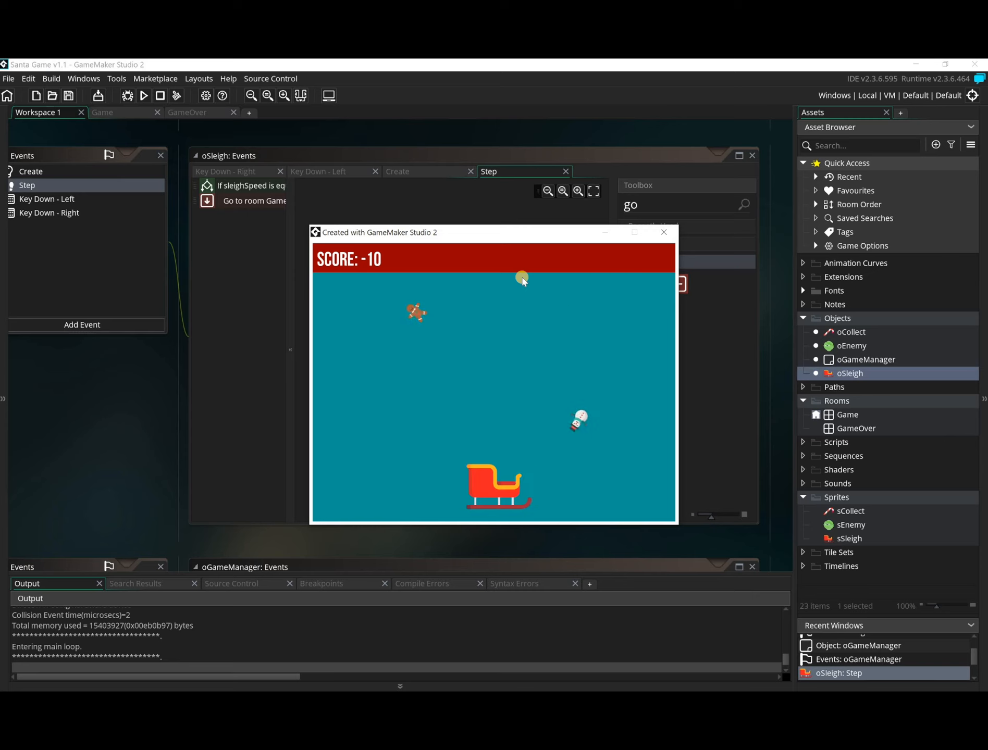
{"action": "key", "text": "Left"}
{"action": "key", "text": "Right"}
{"action": "key", "text": "Left"}
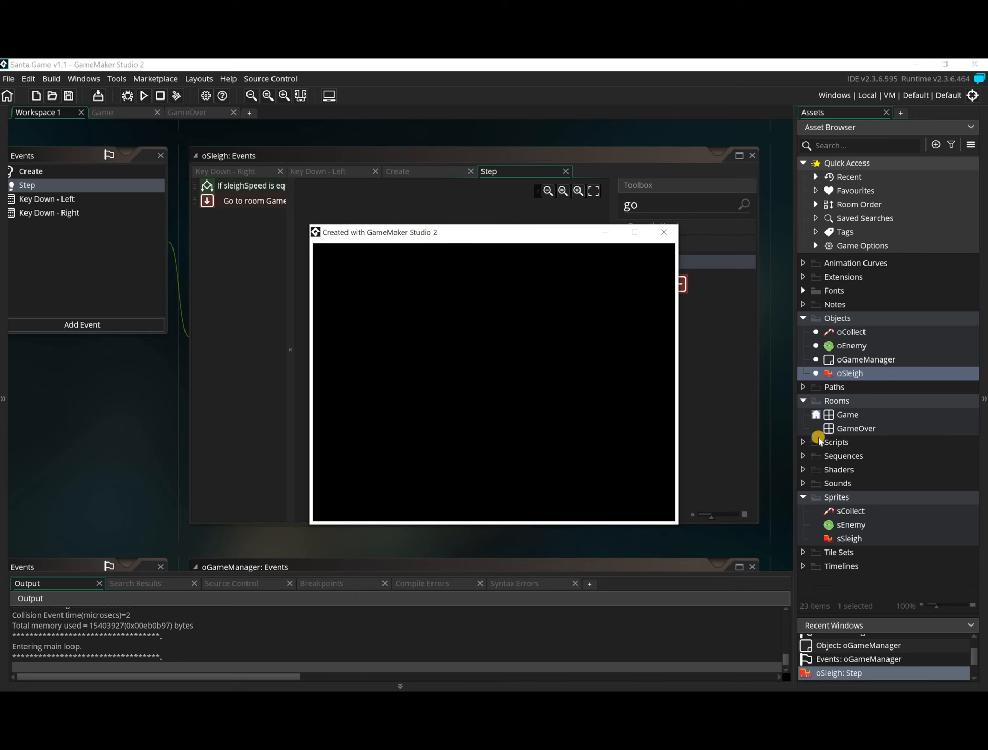
{"action": "left_click", "coordinate": [664, 233]}
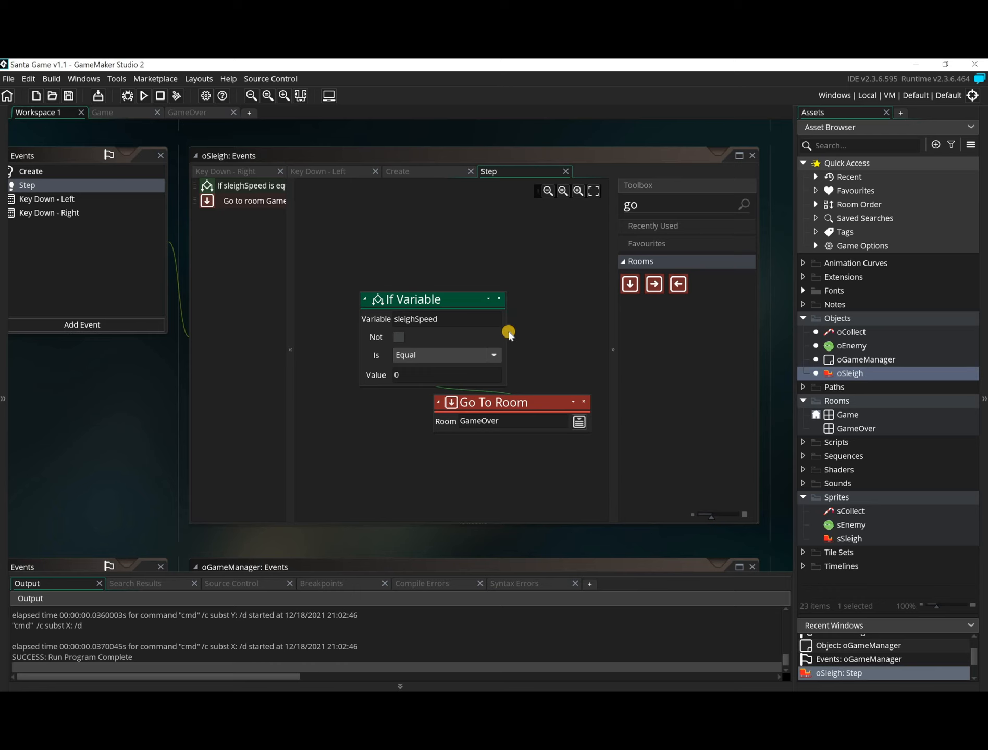
Step: Add a second, separate If Variable action to oSleigh's Step event that checks score, and open its comparison options
{"action": "left_click_drag", "start_coordinate": [645, 207], "coordinate": [610, 208]}
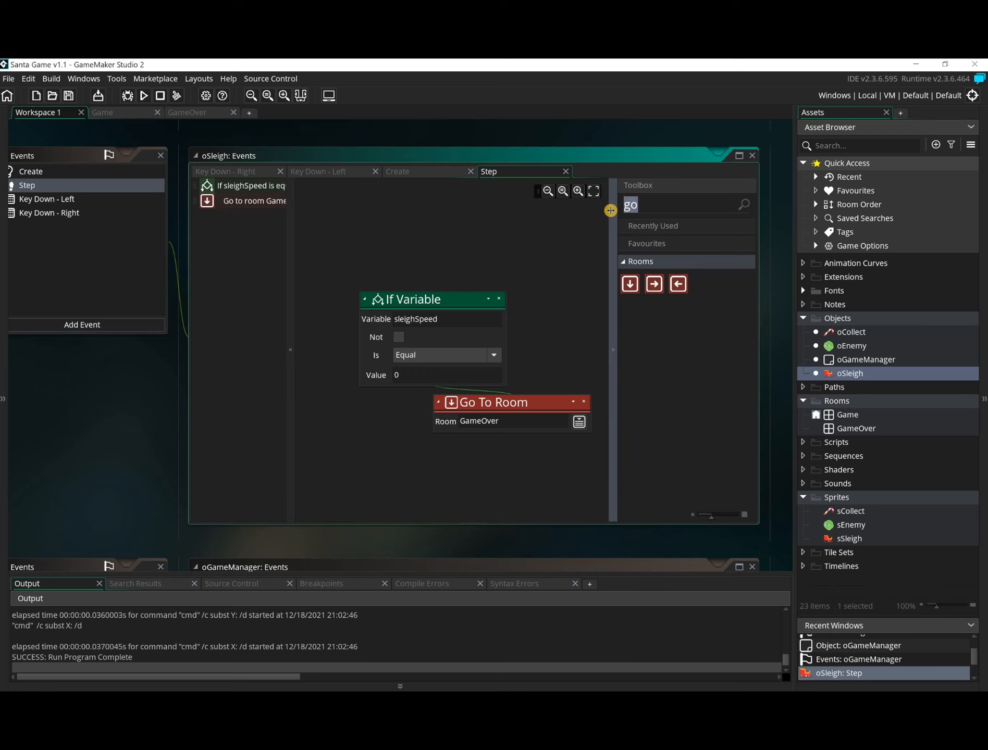
{"action": "key", "text": "BackSpace"}
{"action": "left_click_drag", "start_coordinate": [724, 314], "coordinate": [436, 447]}
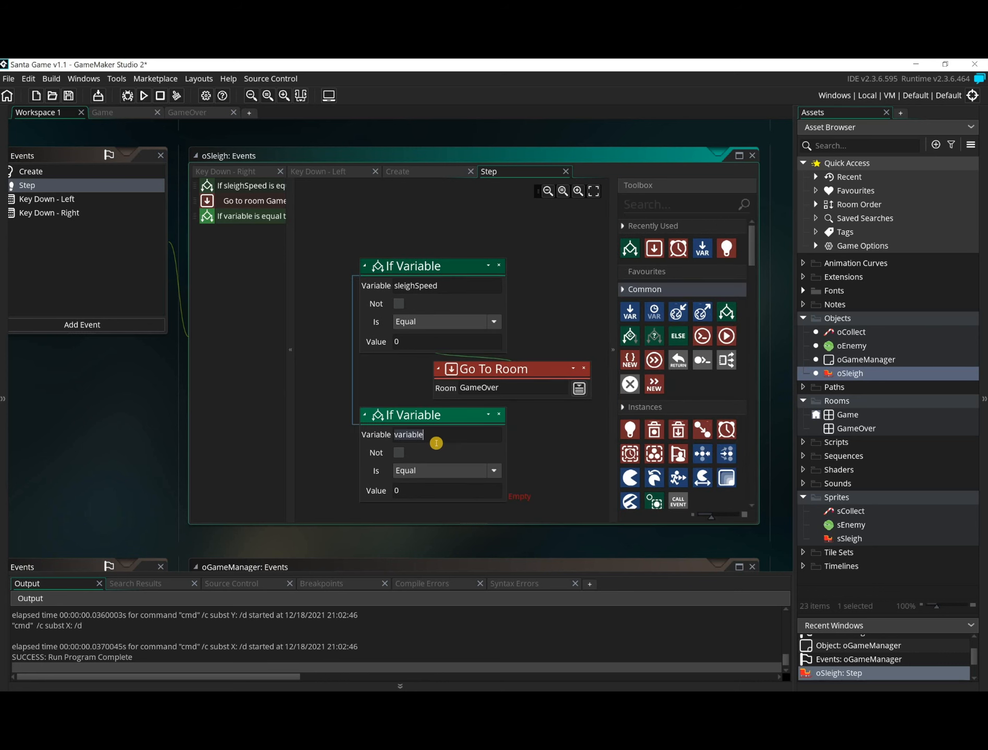
{"action": "type", "text": "score"}
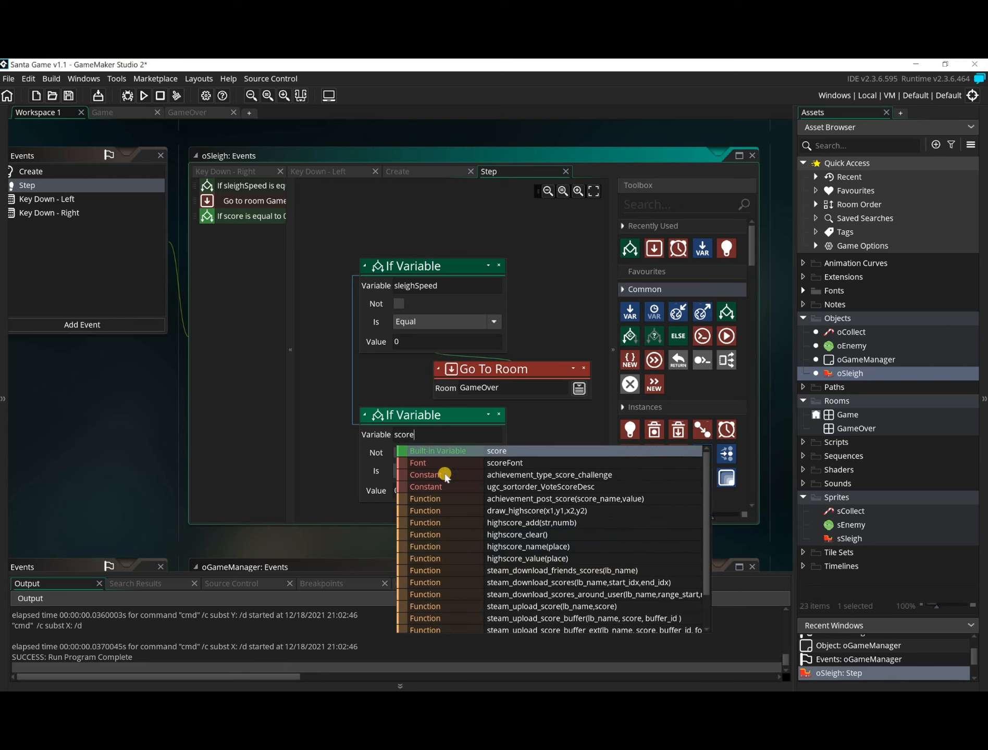
{"action": "key", "text": "Return"}
{"action": "left_click", "coordinate": [445, 474]}
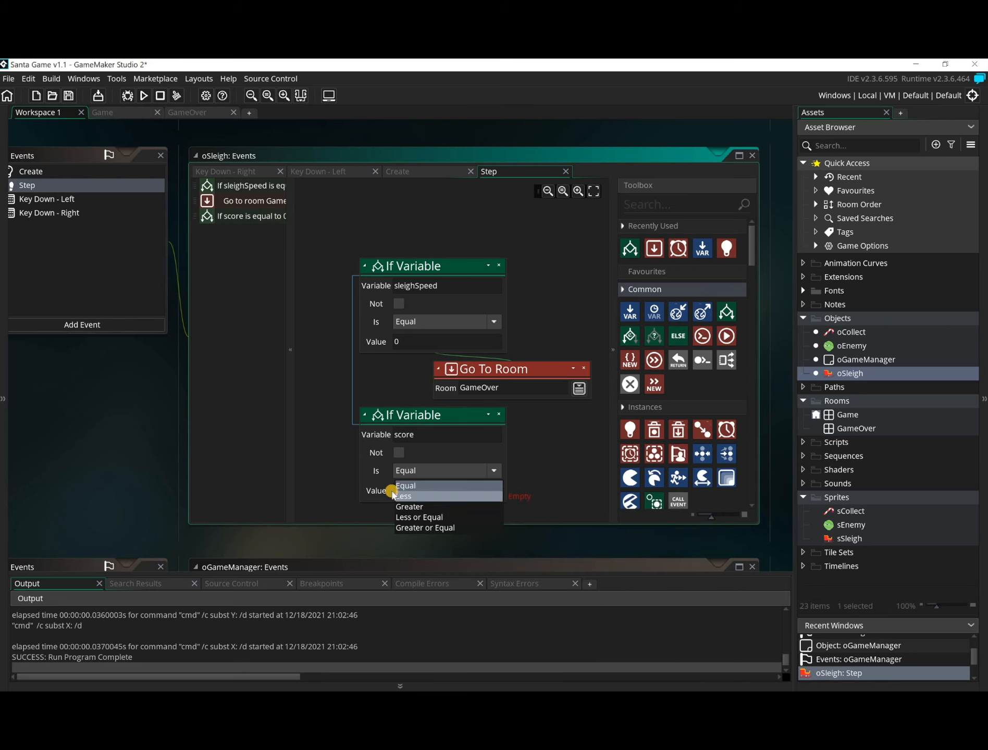
Step: Set the score condition to Less with value 0 and nest a copy of the Go To Room action for GameOver inside it
{"action": "left_click", "coordinate": [393, 495]}
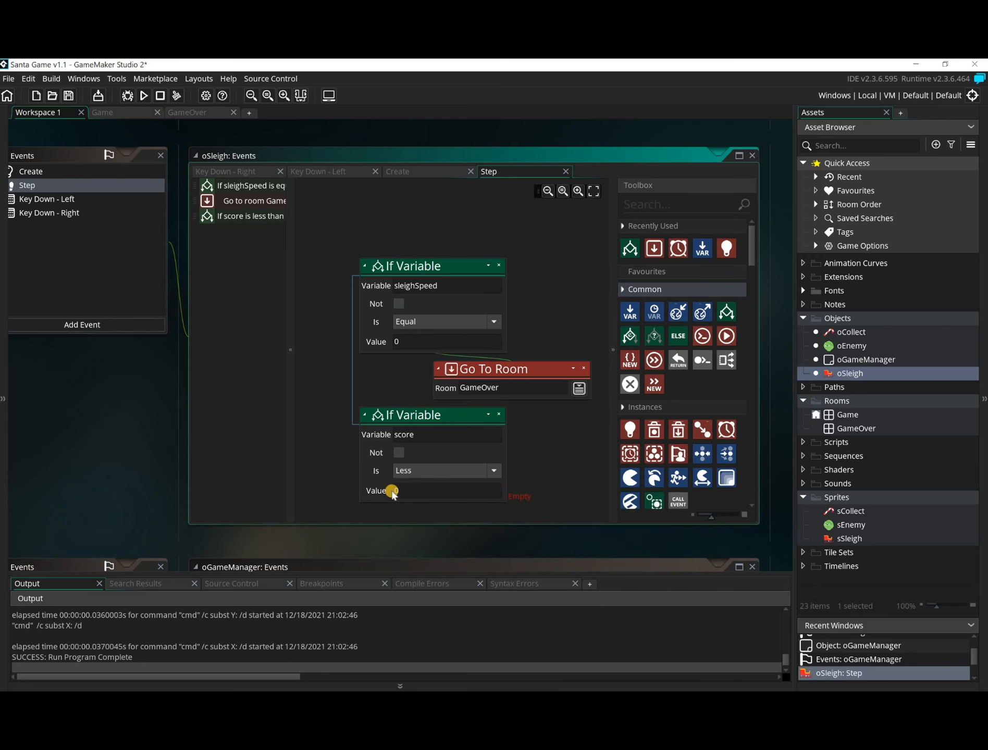
{"action": "left_click", "coordinate": [508, 373]}
{"action": "key", "text": "ctrl+c"}
{"action": "left_click", "coordinate": [513, 470]}
{"action": "key", "text": "ctrl+v"}
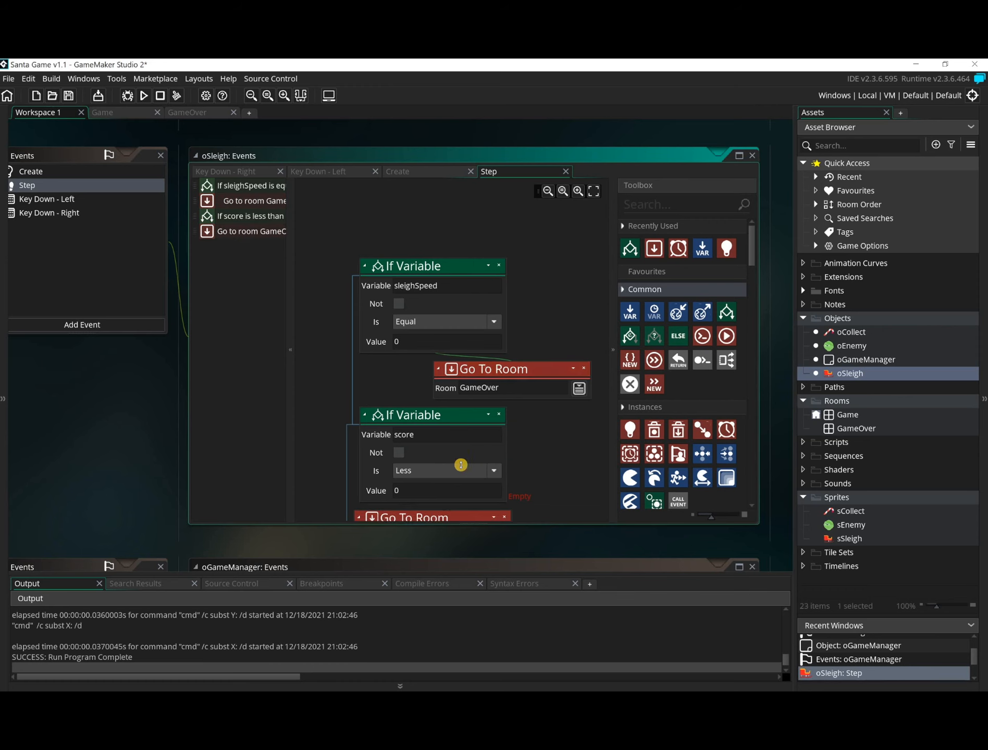
{"action": "scroll", "coordinate": [460, 466], "scroll_direction": "down", "scroll_amount": 2}
{"action": "left_click_drag", "start_coordinate": [451, 470], "coordinate": [532, 449]}
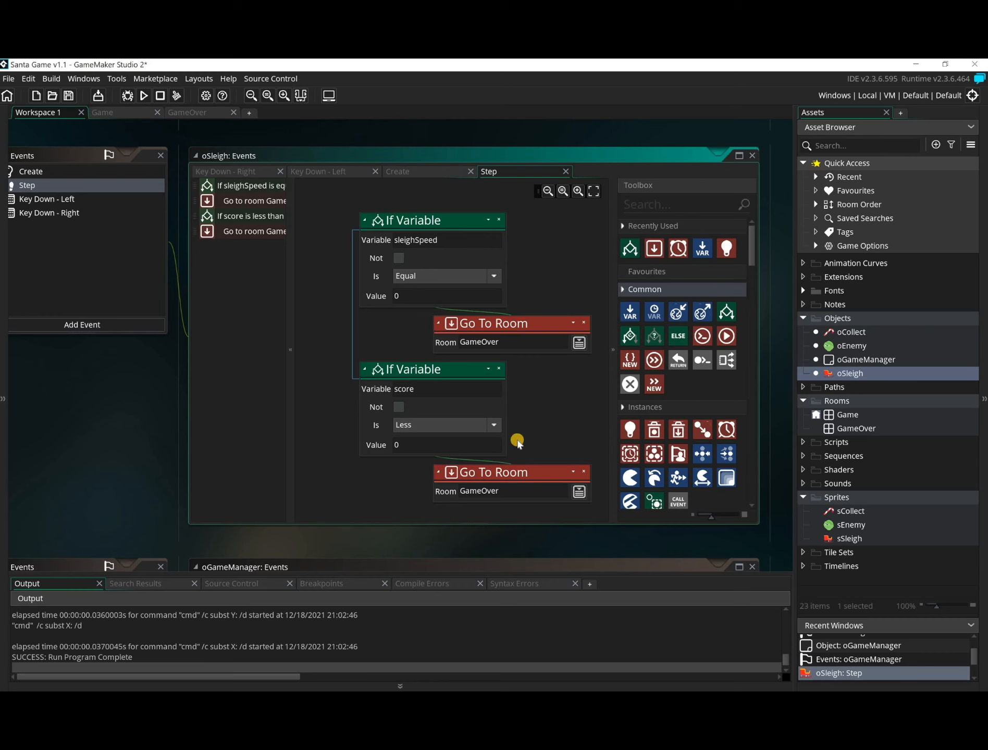
Step: Open the GameOver room, switch to the Drop Game folder in File Explorer, select the sGameOver image and move the folder window aside
{"action": "double_click", "coordinate": [843, 430]}
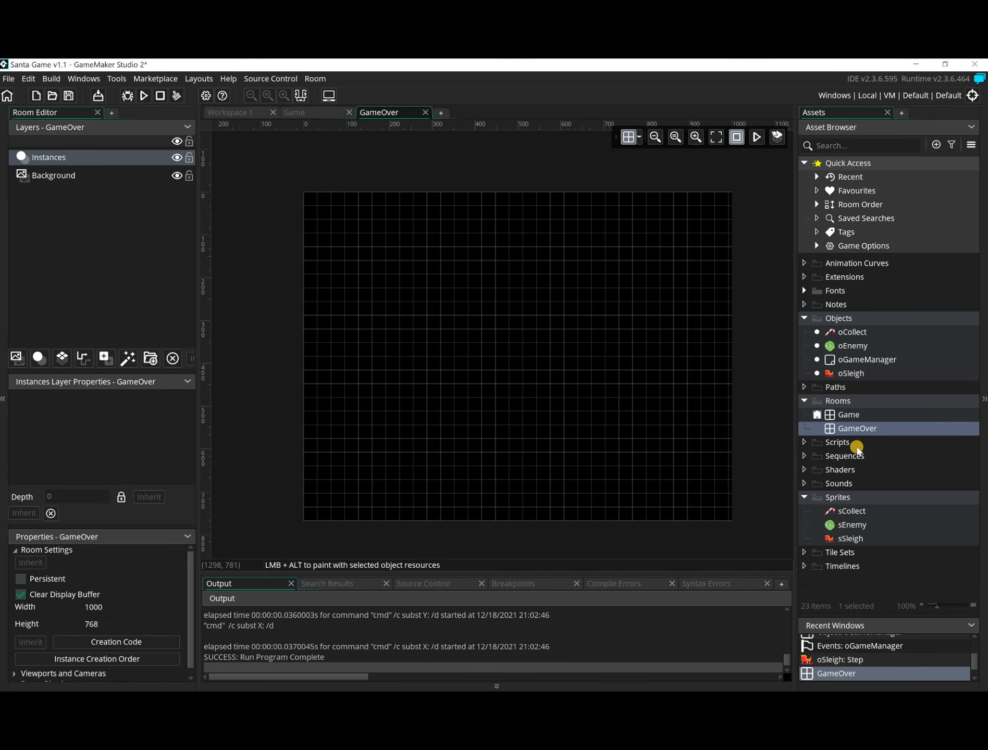
{"action": "left_click", "coordinate": [113, 701]}
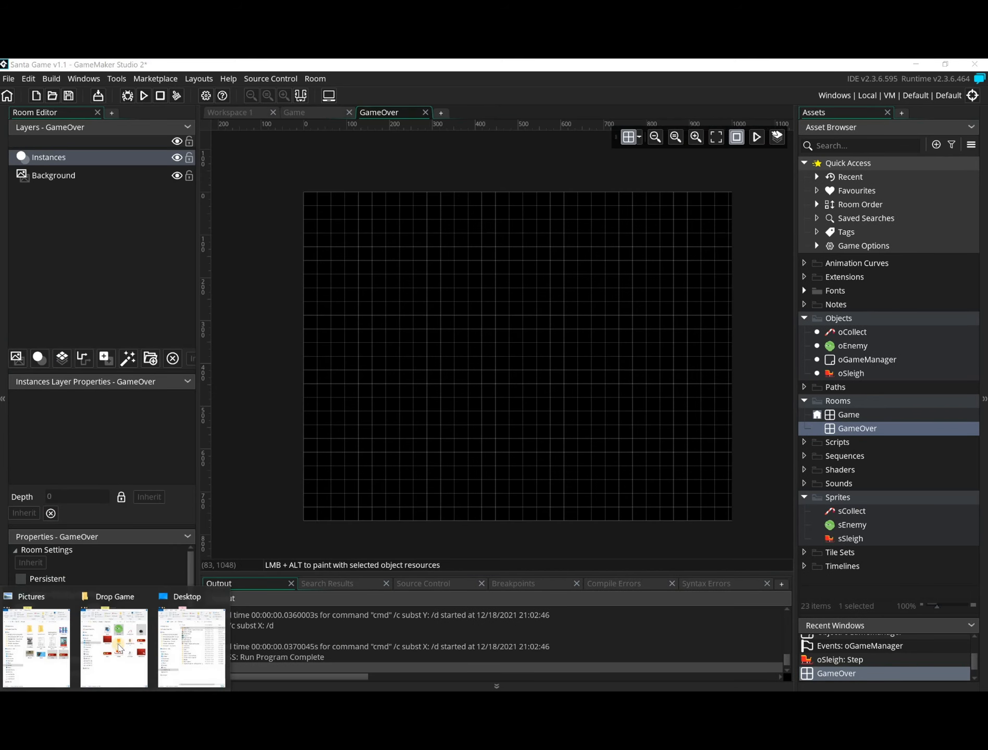
{"action": "left_click", "coordinate": [123, 645]}
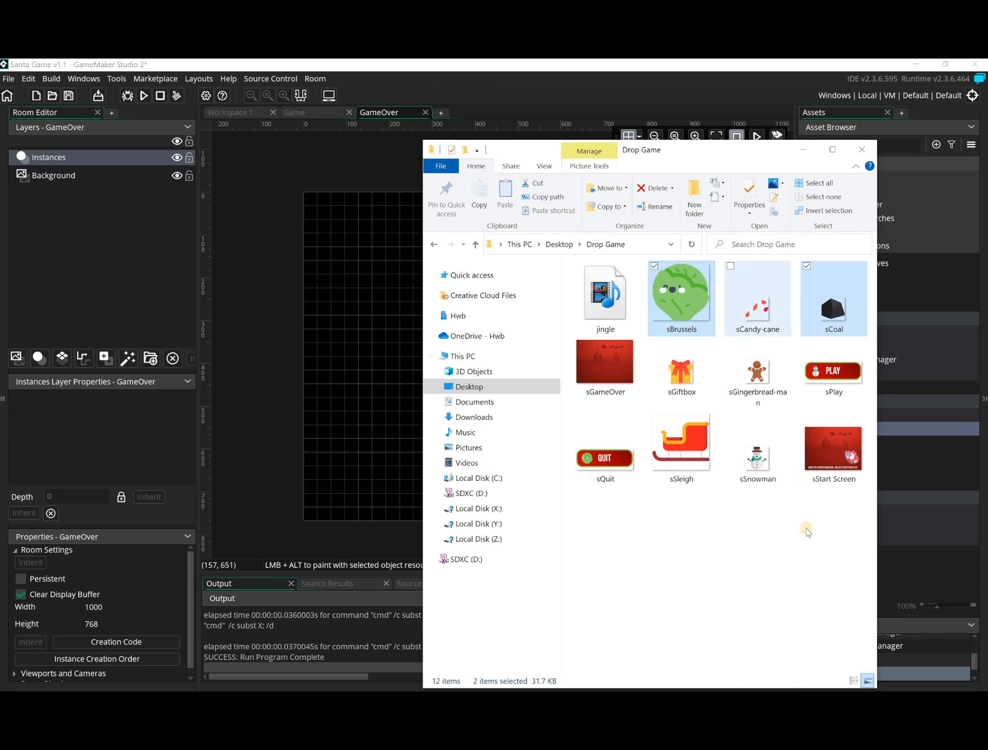
{"action": "left_click", "coordinate": [623, 393]}
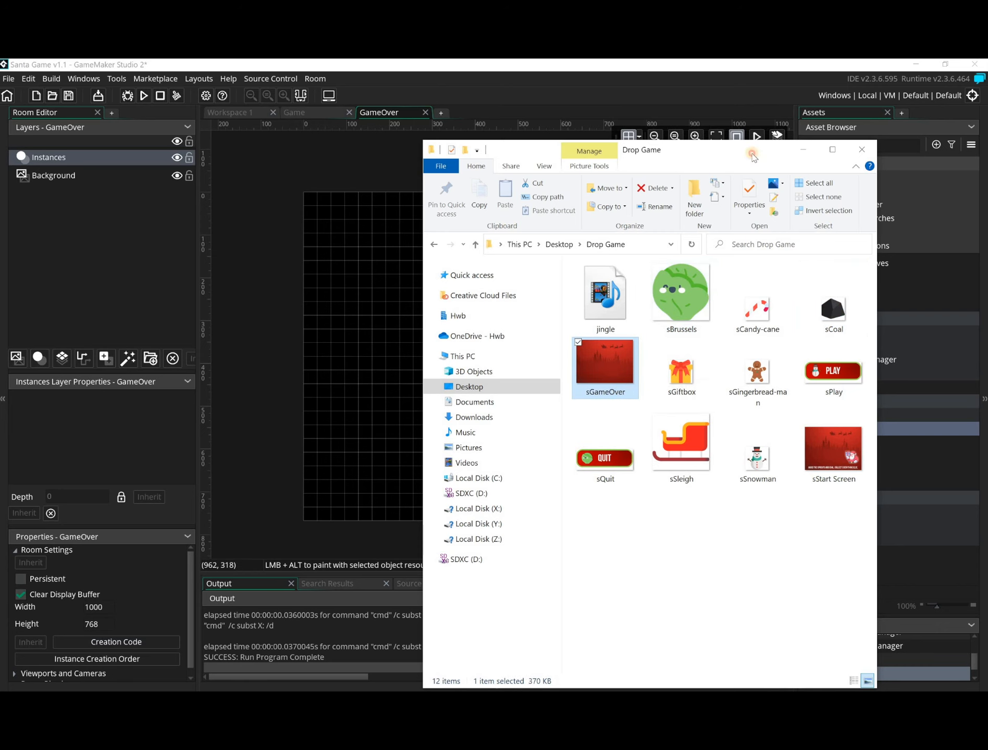
{"action": "left_click_drag", "start_coordinate": [750, 154], "coordinate": [987, 153]}
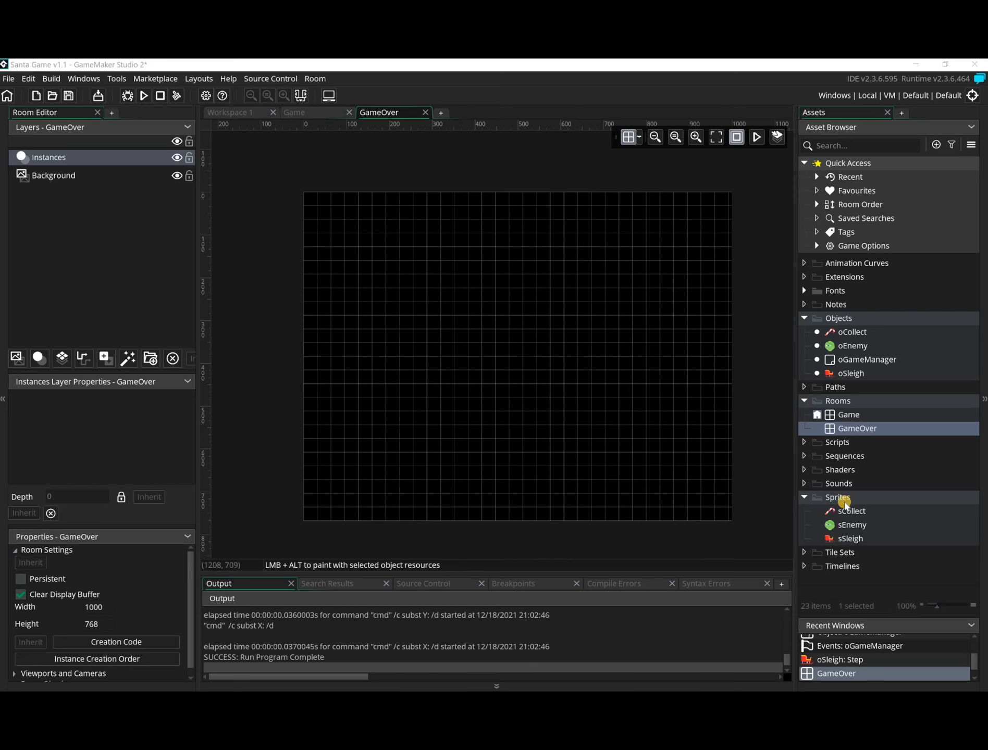
Step: Create a group named GAMEOVER under Sprites and import the sGameOver image from the Drop Game folder into it
{"action": "left_click", "coordinate": [848, 499]}
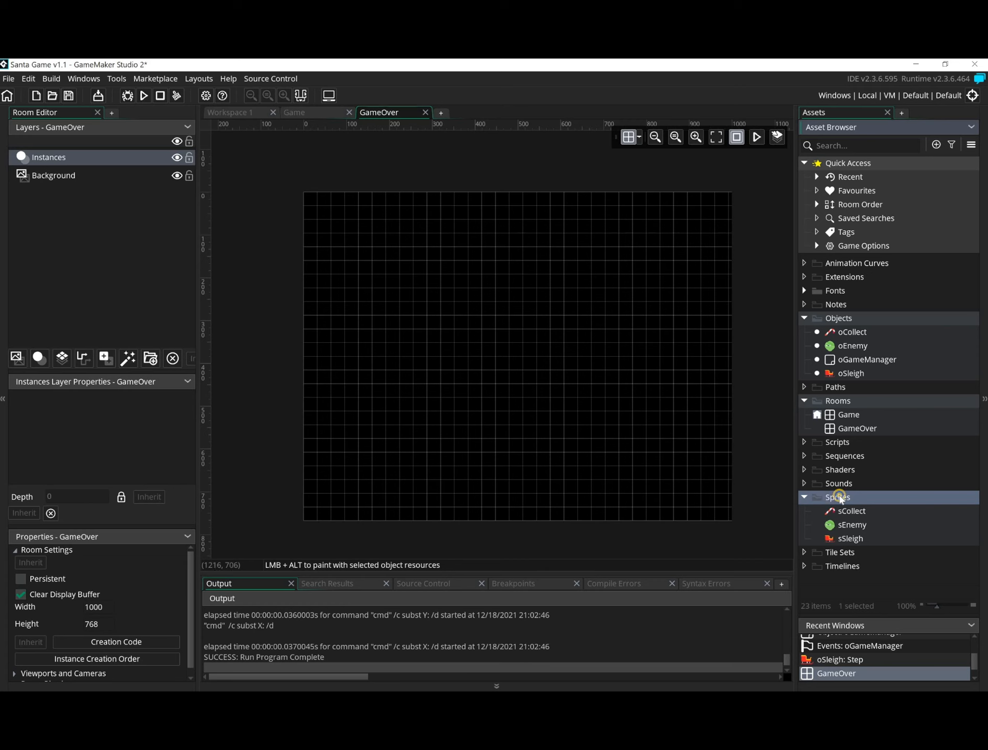
{"action": "right_click", "coordinate": [840, 499]}
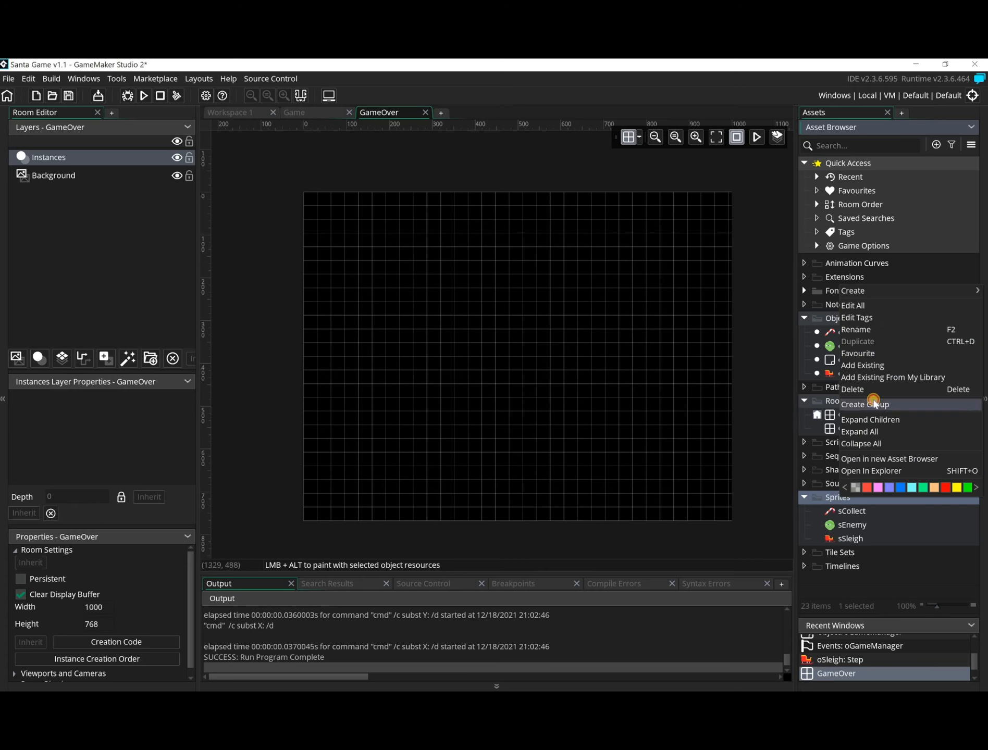
{"action": "left_click", "coordinate": [874, 404]}
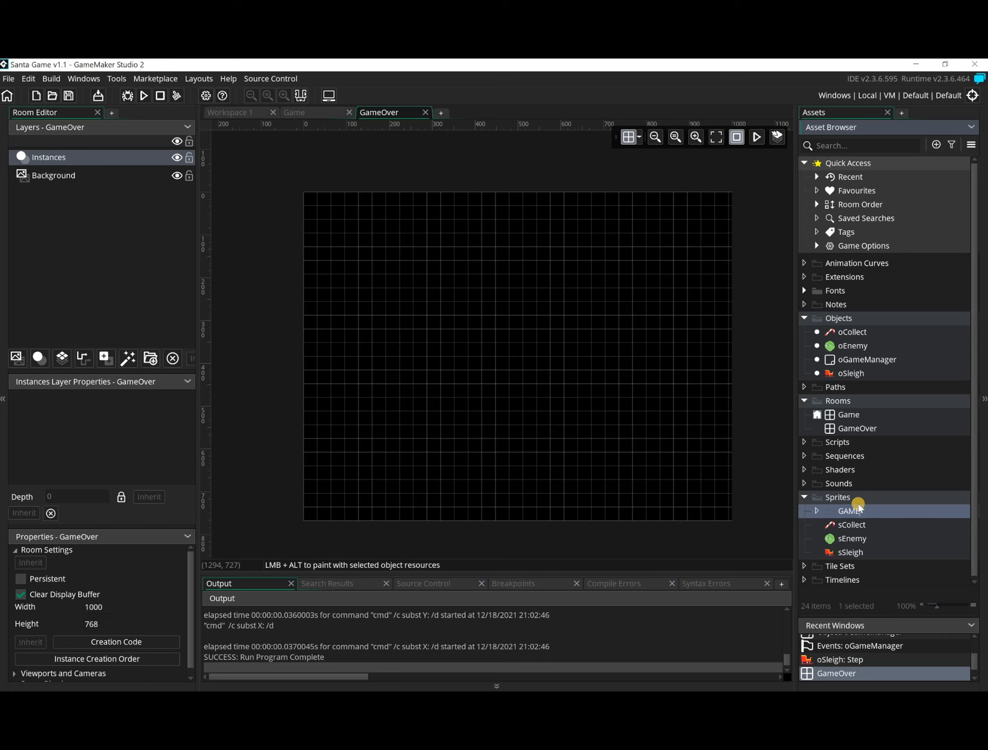
{"action": "type", "text": "GAMEOVER"}
{"action": "key", "text": "Return"}
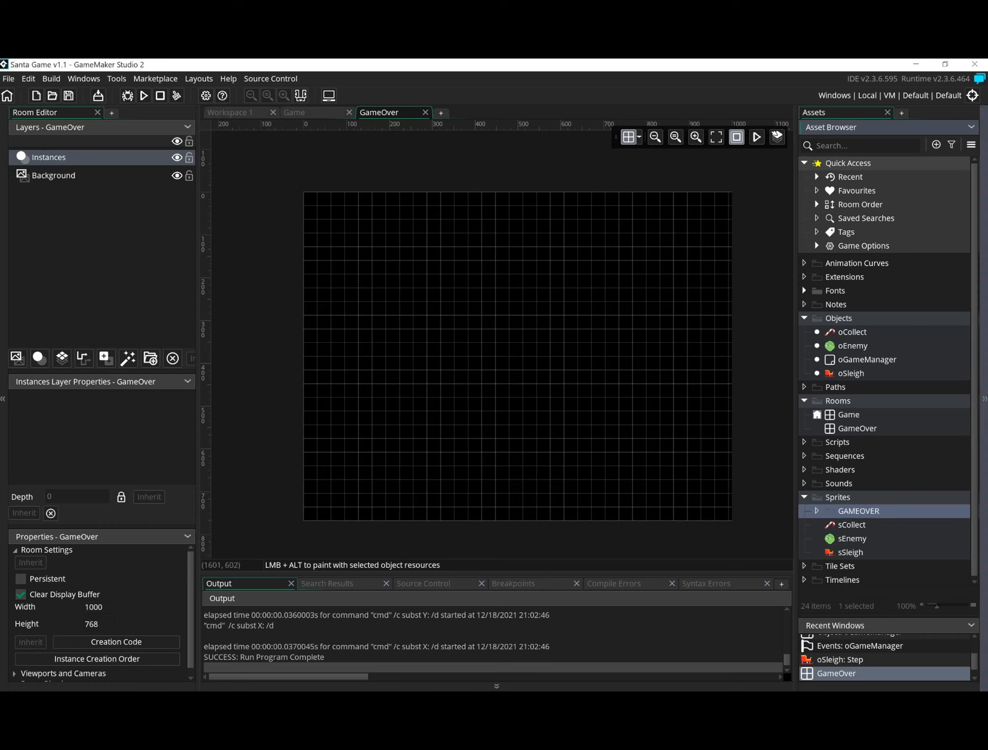
{"action": "left_click", "coordinate": [848, 513]}
{"action": "left_click_drag", "start_coordinate": [855, 514], "coordinate": [854, 513]}
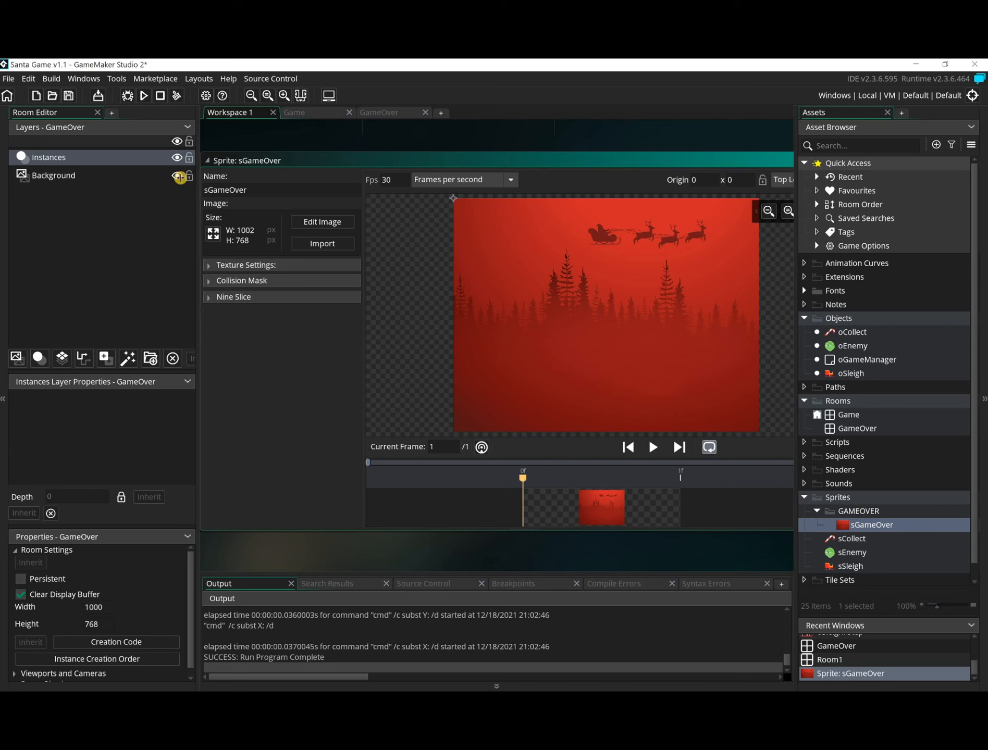
Step: Assign the sGameOver sprite to the Background layer of the GameOver room
{"action": "double_click", "coordinate": [859, 431]}
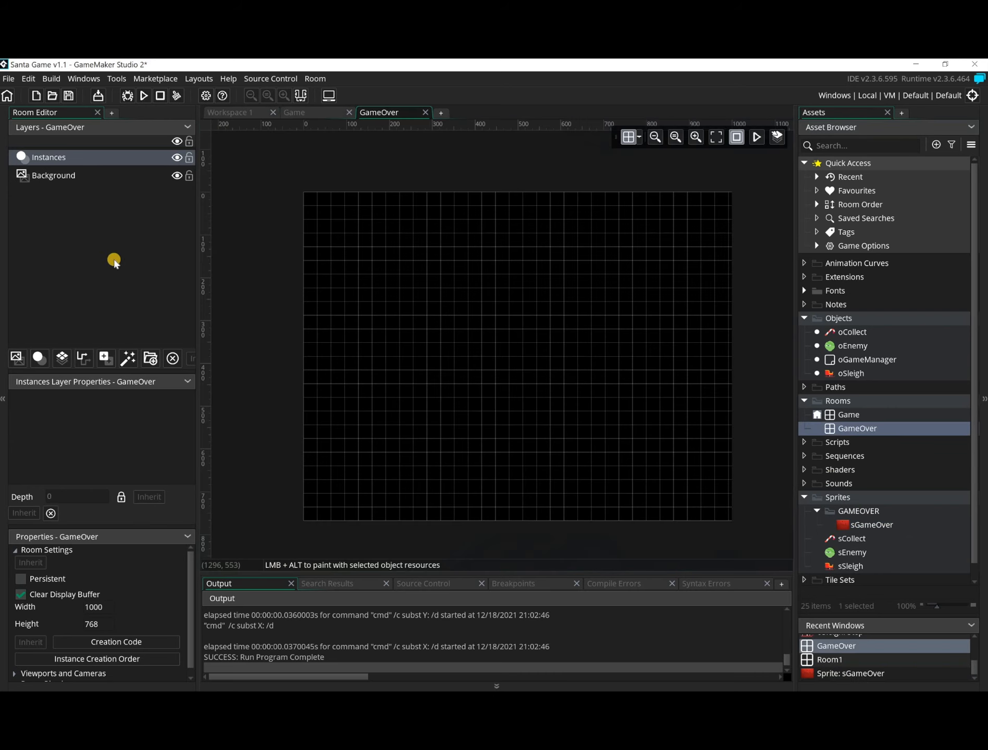
{"action": "left_click", "coordinate": [66, 176]}
{"action": "left_click", "coordinate": [159, 417]}
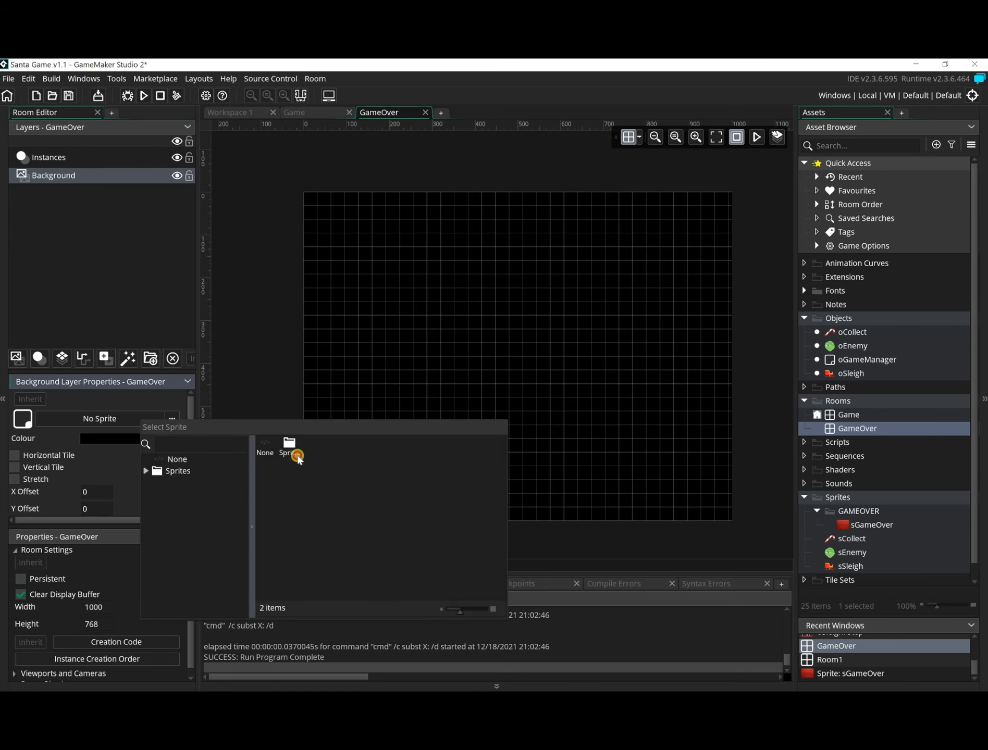
{"action": "double_click", "coordinate": [301, 450]}
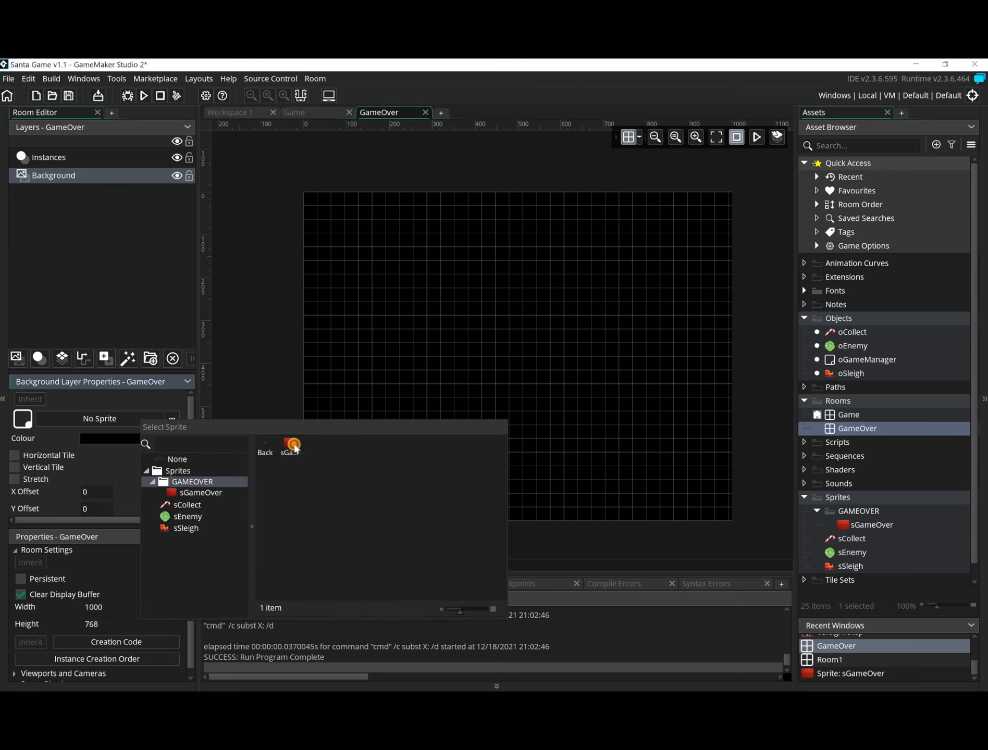
{"action": "left_click", "coordinate": [289, 448]}
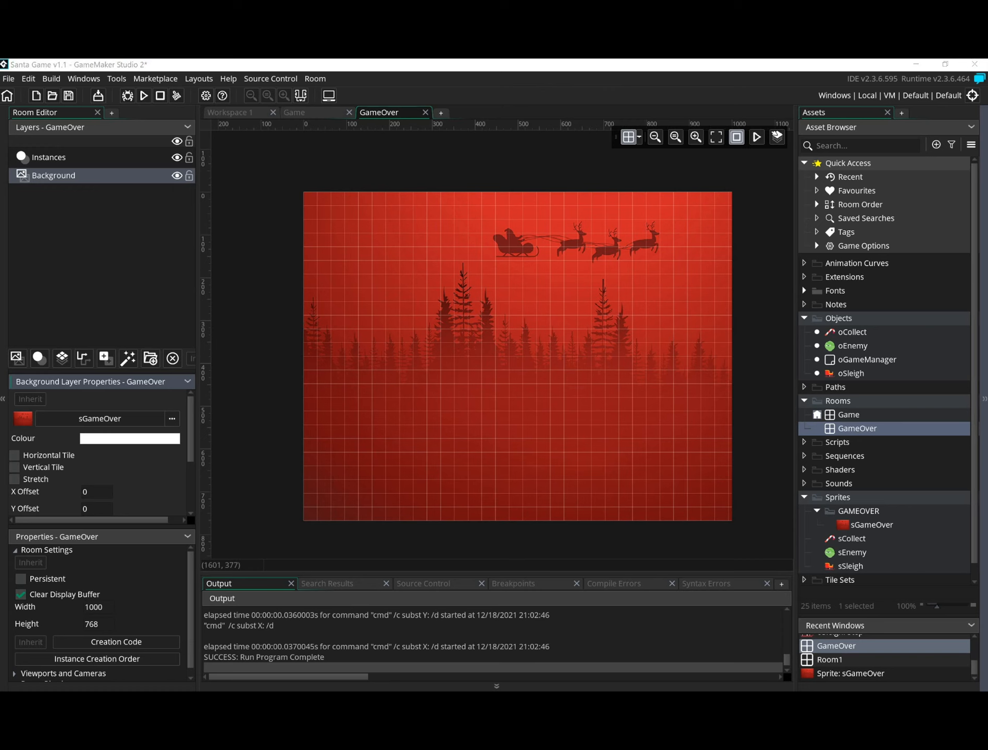
Step: Create a group named Buttons under Sprites and import the sPlay and sQuit images into it
{"action": "right_click", "coordinate": [841, 497]}
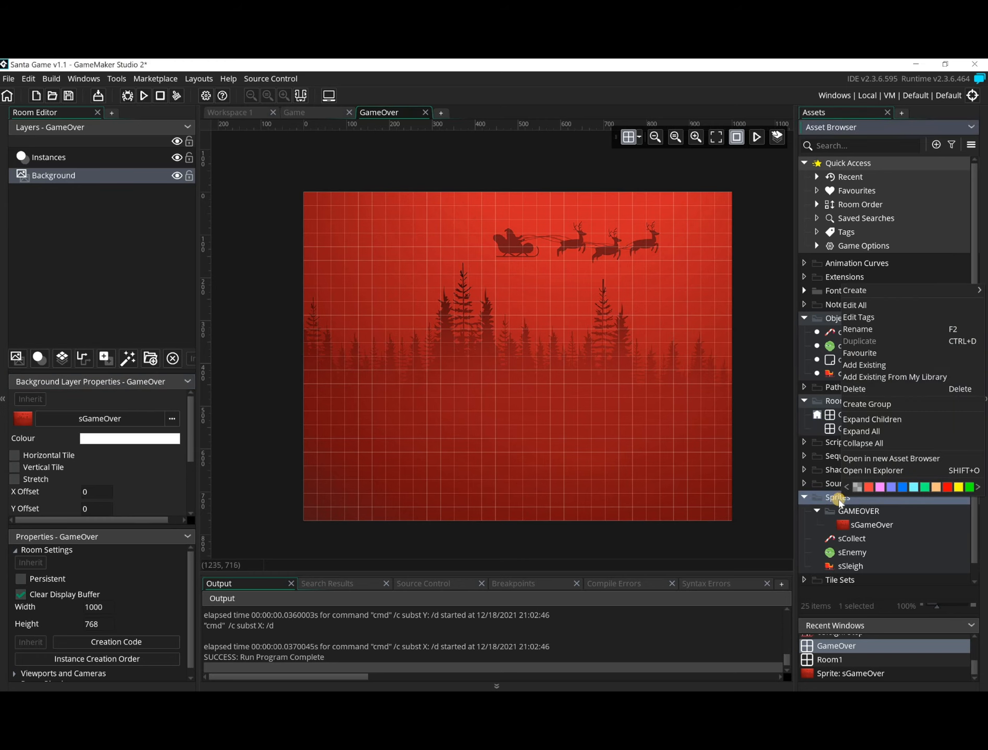
{"action": "left_click", "coordinate": [860, 404]}
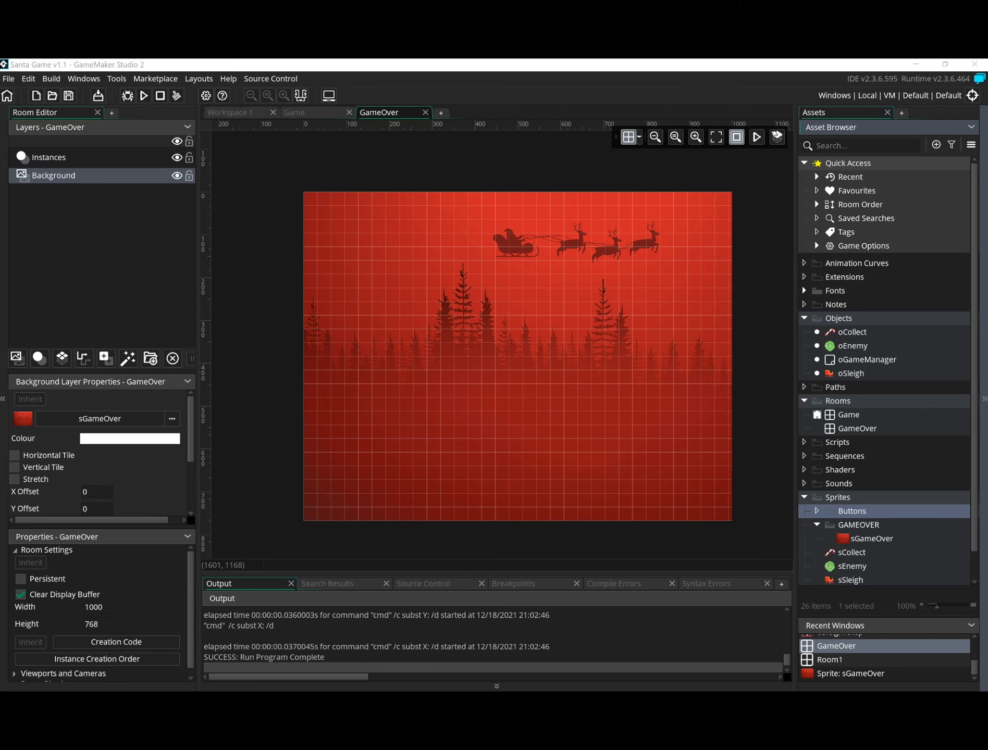
{"action": "left_click", "coordinate": [847, 511]}
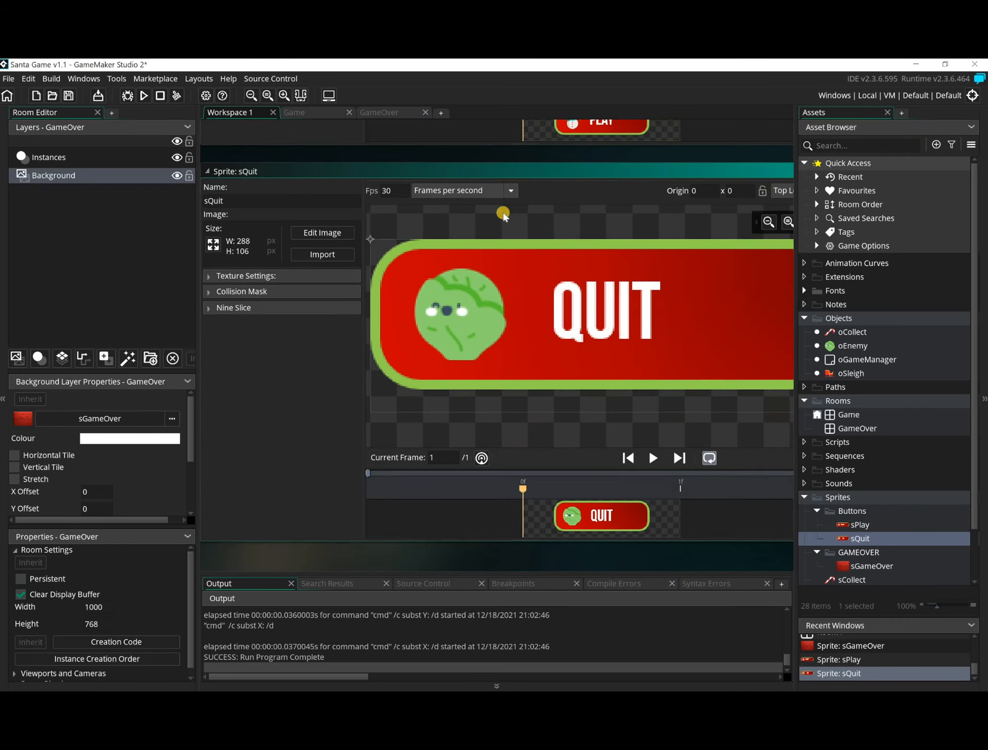
Step: Open the sPlay sprite for a check and close all open windows in the workspace
{"action": "double_click", "coordinate": [847, 525]}
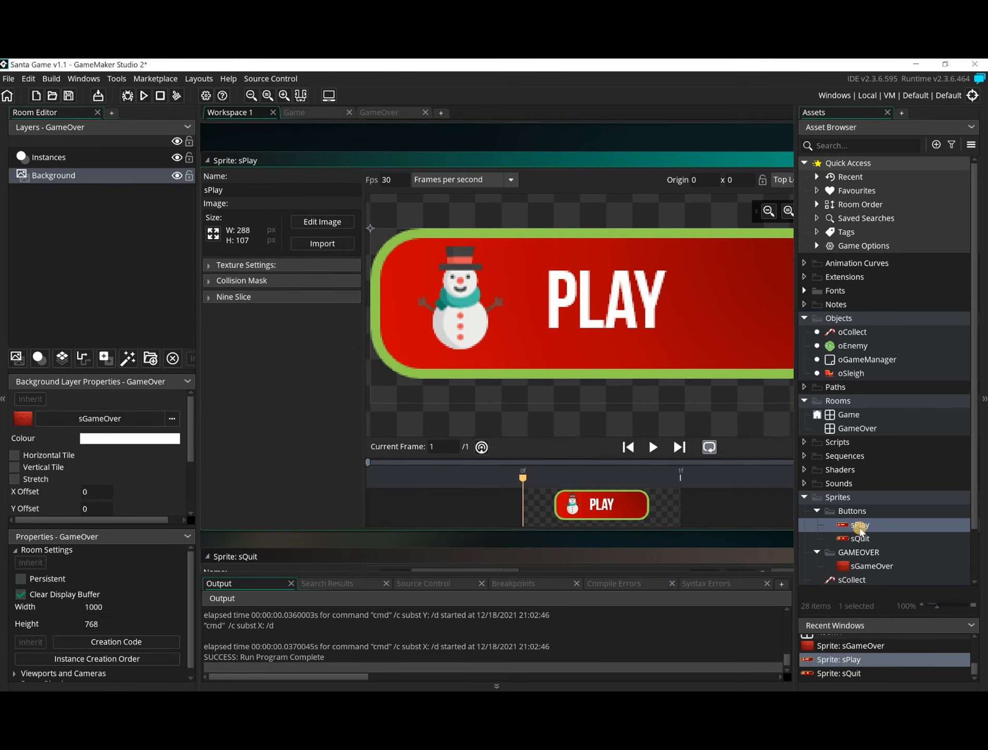
{"action": "right_click", "coordinate": [616, 137]}
{"action": "mouse_move", "coordinate": [645, 154]}
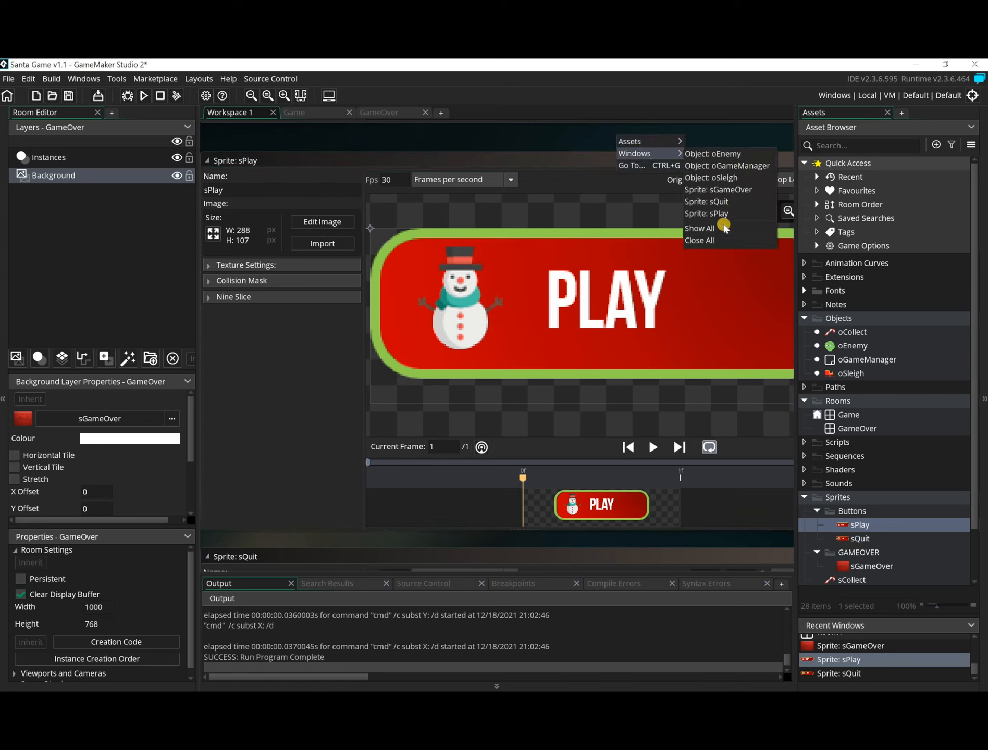
{"action": "left_click", "coordinate": [718, 240]}
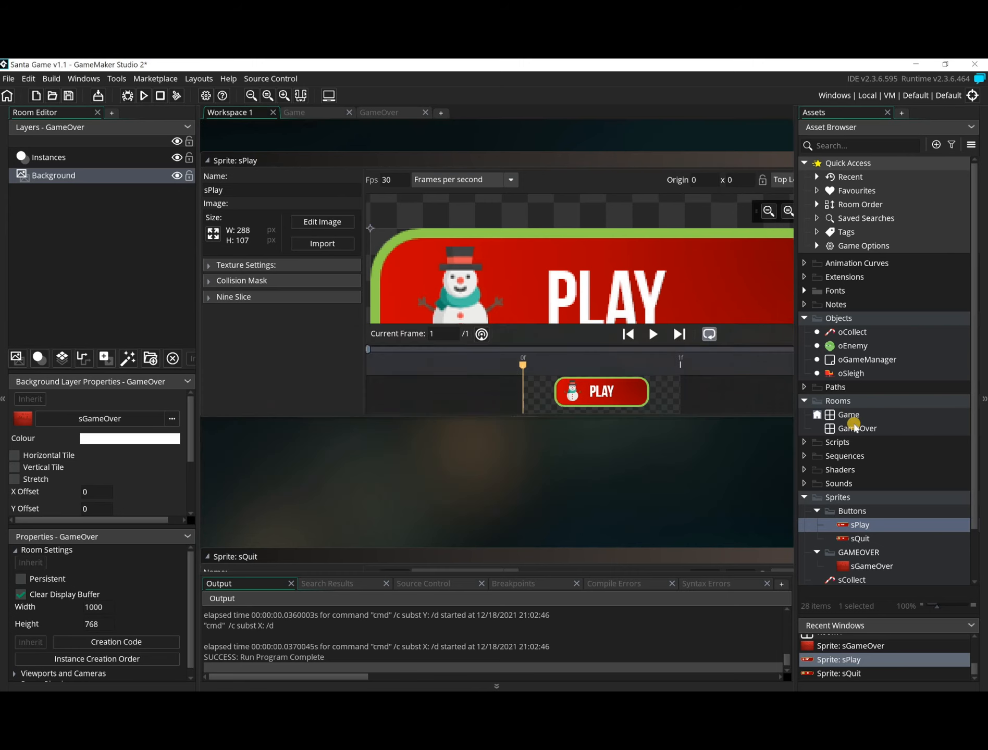
Step: Add a new asset layer above the background of the GameOver room and rename it image
{"action": "double_click", "coordinate": [855, 429]}
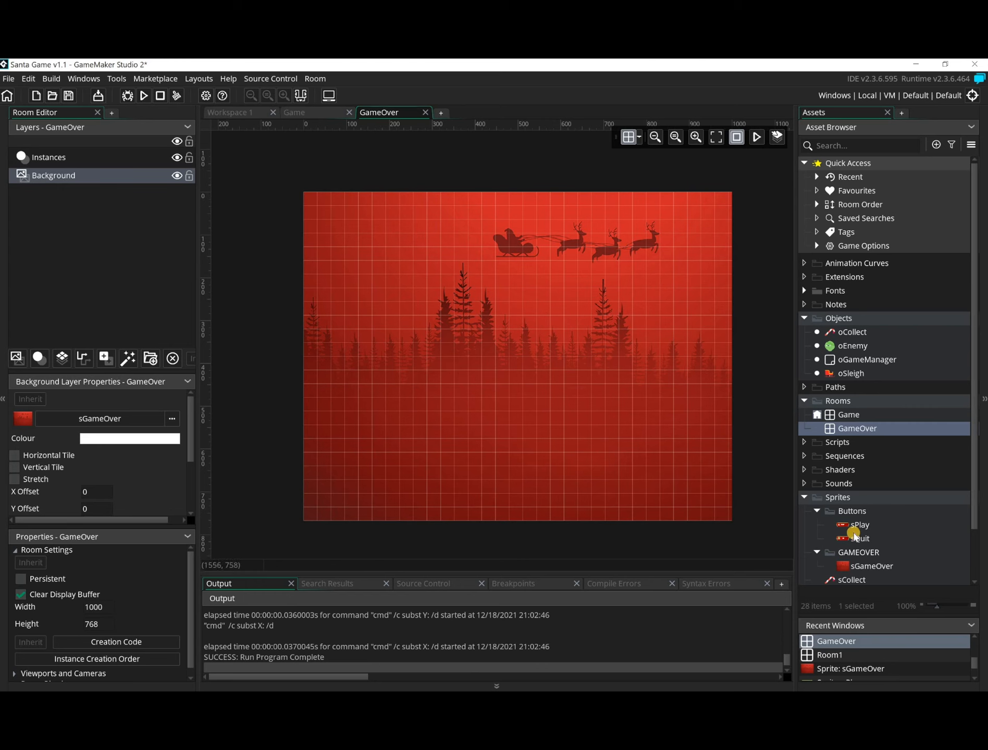
{"action": "scroll", "coordinate": [852, 535], "scroll_direction": "down", "scroll_amount": 2}
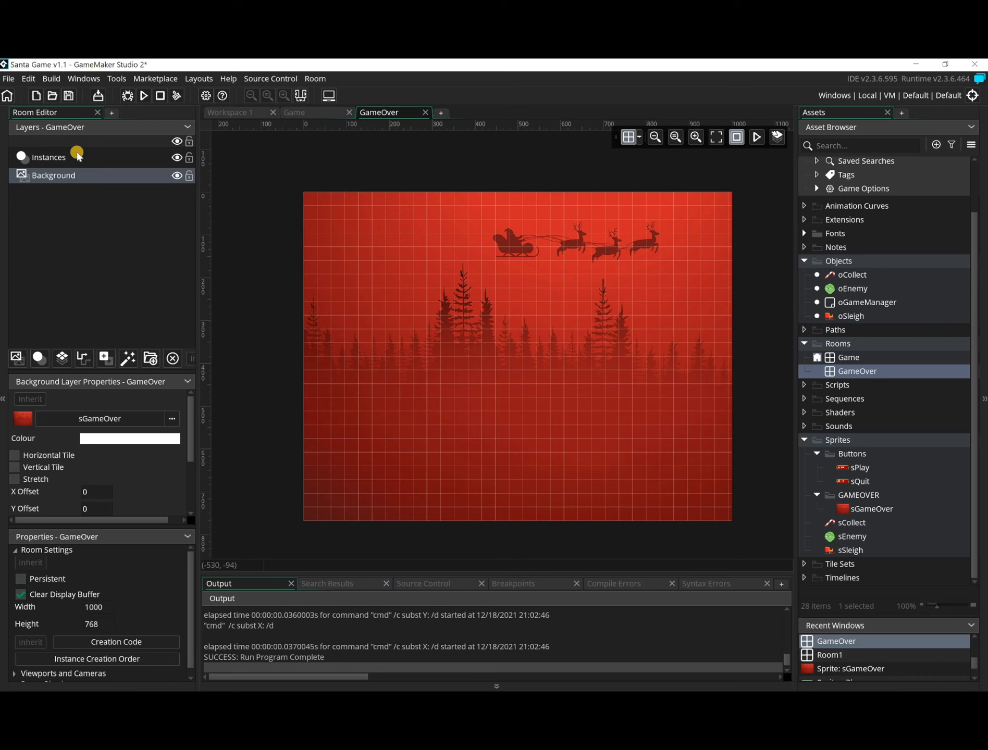
{"action": "left_click", "coordinate": [105, 358]}
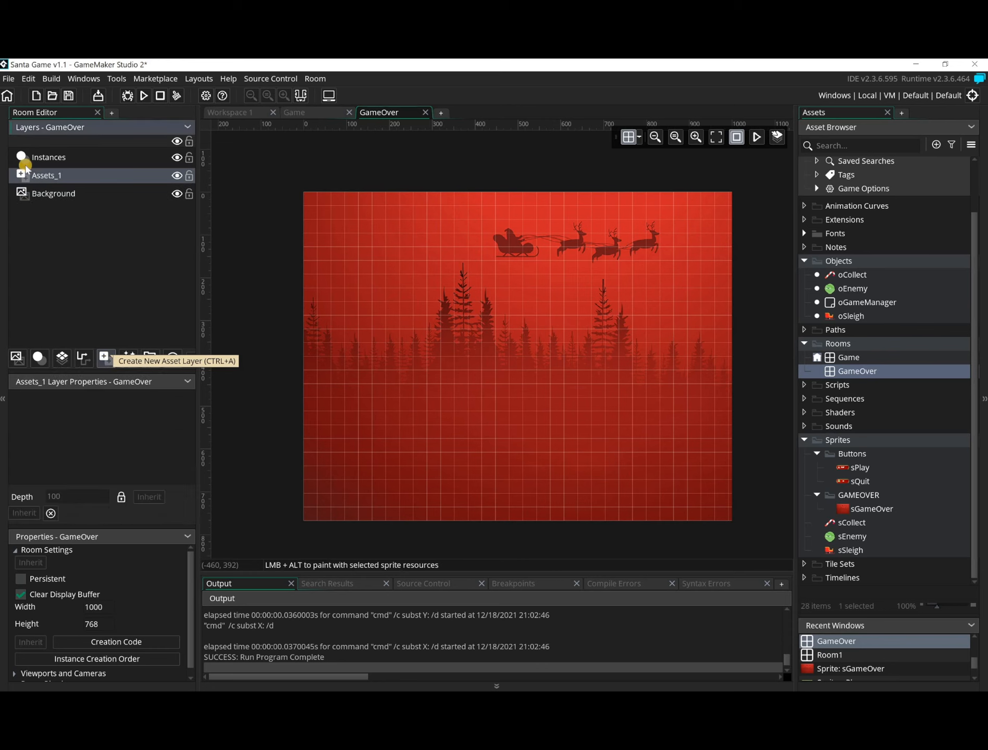
{"action": "left_click", "coordinate": [47, 177]}
{"action": "right_click", "coordinate": [47, 177]}
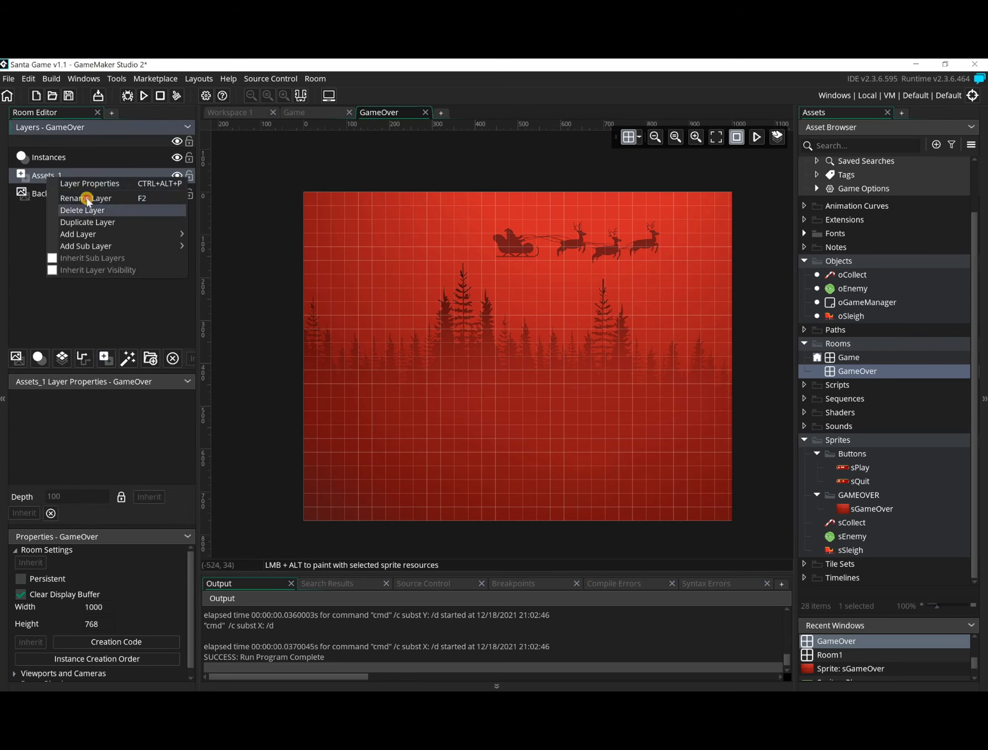
{"action": "left_click", "coordinate": [86, 201]}
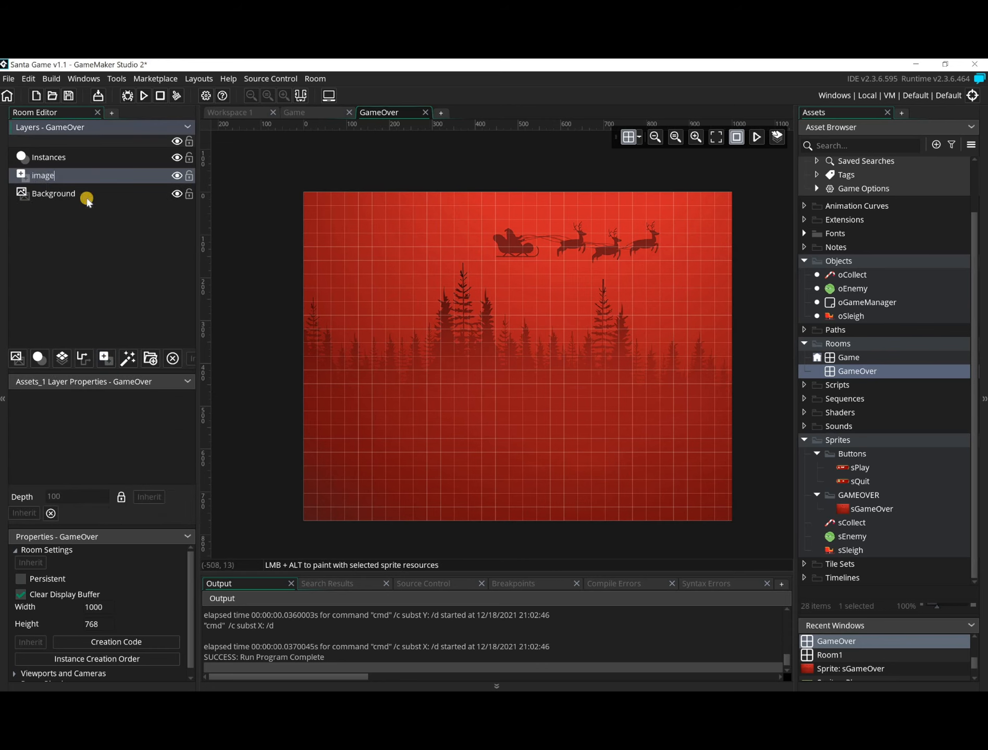
{"action": "key", "text": "Return"}
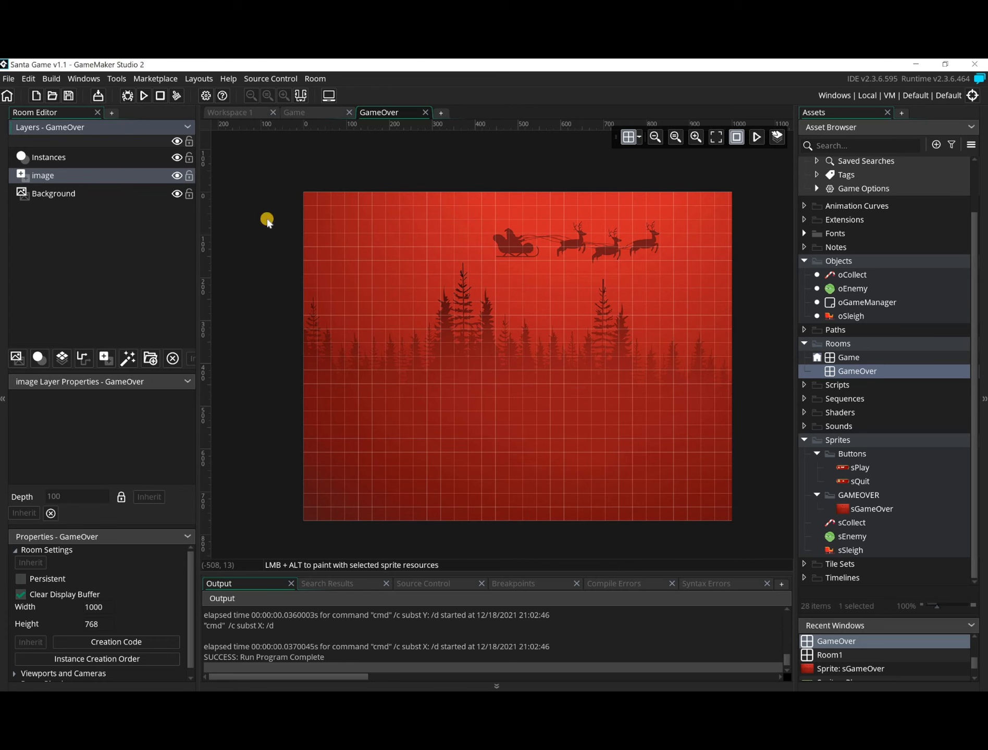
Step: Place two sCollect candy canes side by side along the room's lower edge, the second at about X 256, Y 704
{"action": "left_click", "coordinate": [852, 523]}
{"action": "left_click_drag", "start_coordinate": [854, 527], "coordinate": [422, 493]}
{"action": "left_click", "coordinate": [358, 493]}
{"action": "key", "text": "ctrl+v"}
Step: Change the second sCollect graphic into the gift box by setting its frame to 1
{"action": "double_click", "coordinate": [417, 492]}
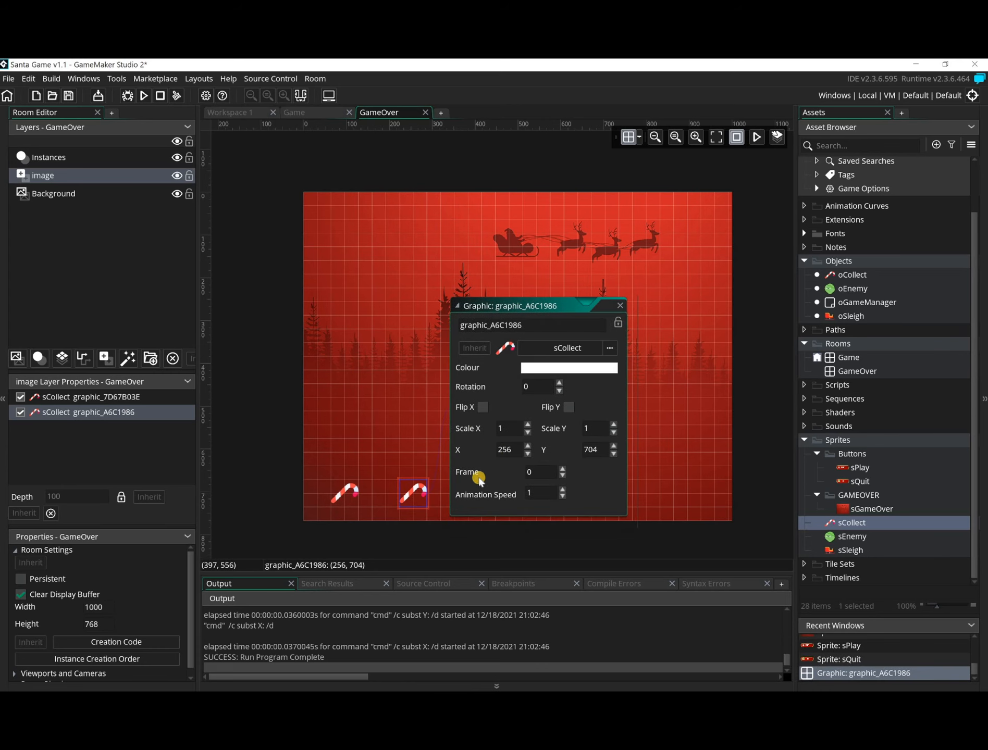
{"action": "left_click", "coordinate": [561, 470]}
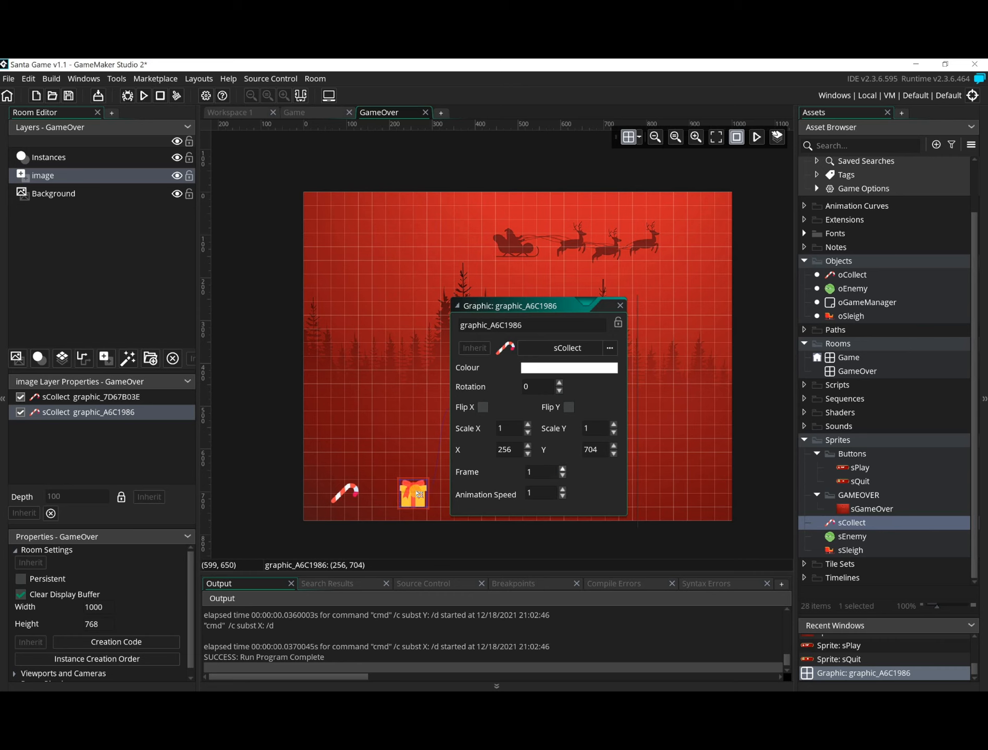
{"action": "left_click", "coordinate": [619, 304]}
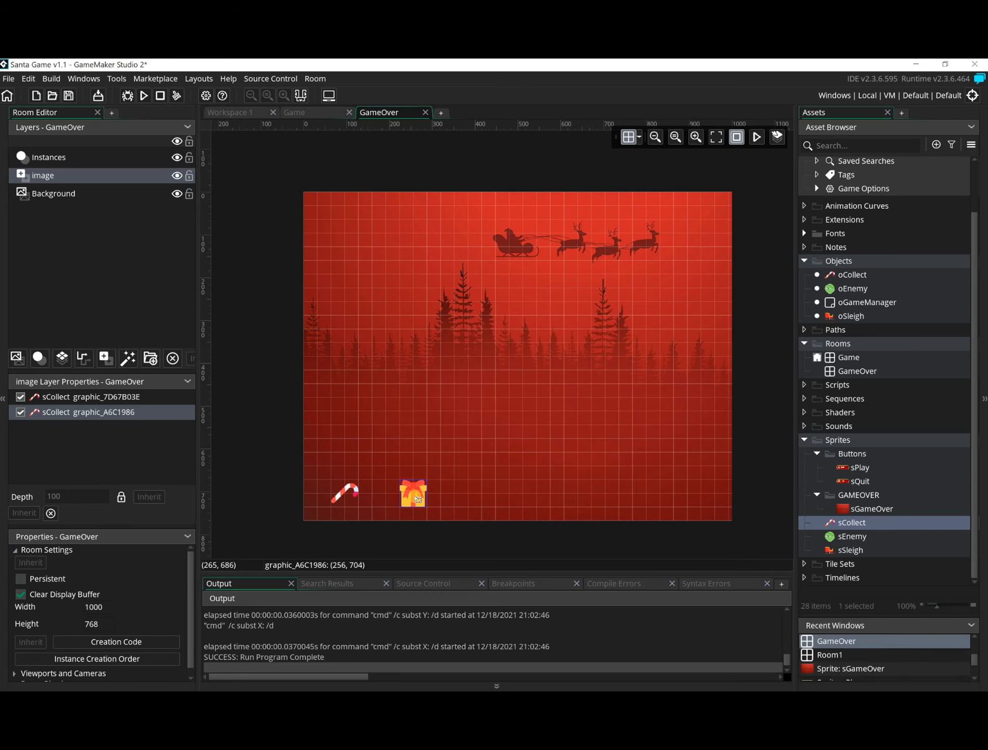
Step: Duplicate the gift box beside the original at about X 416, Y 704 and double the copy's horizontal scale
{"action": "left_click_drag", "start_coordinate": [411, 502], "coordinate": [491, 498], "text": "alt"}
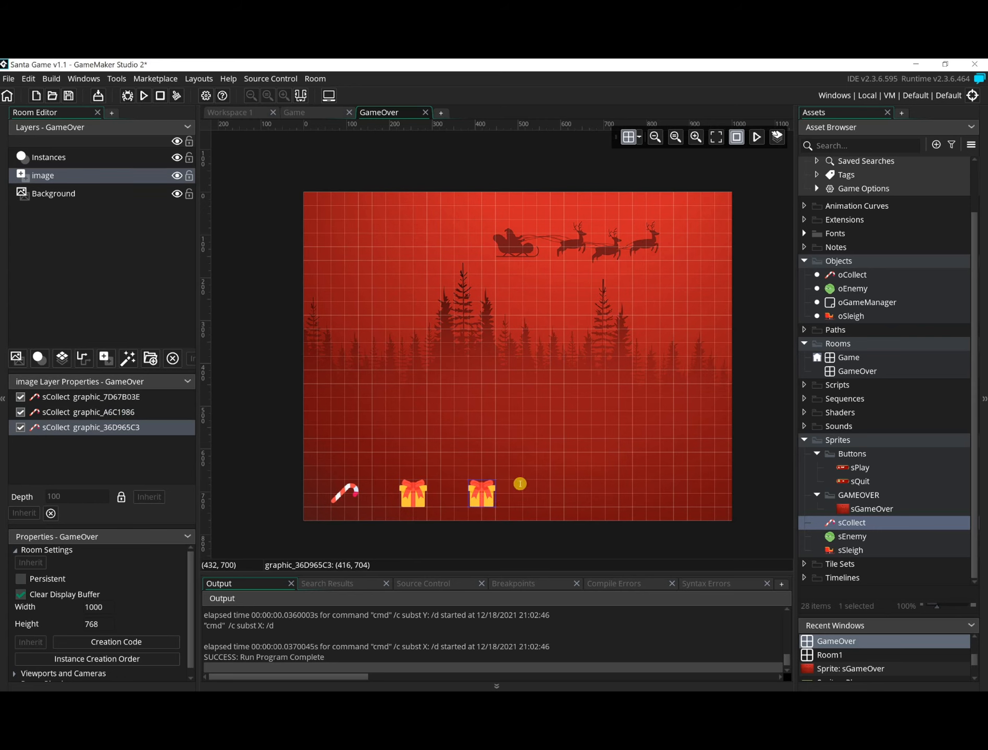
{"action": "double_click", "coordinate": [520, 484]}
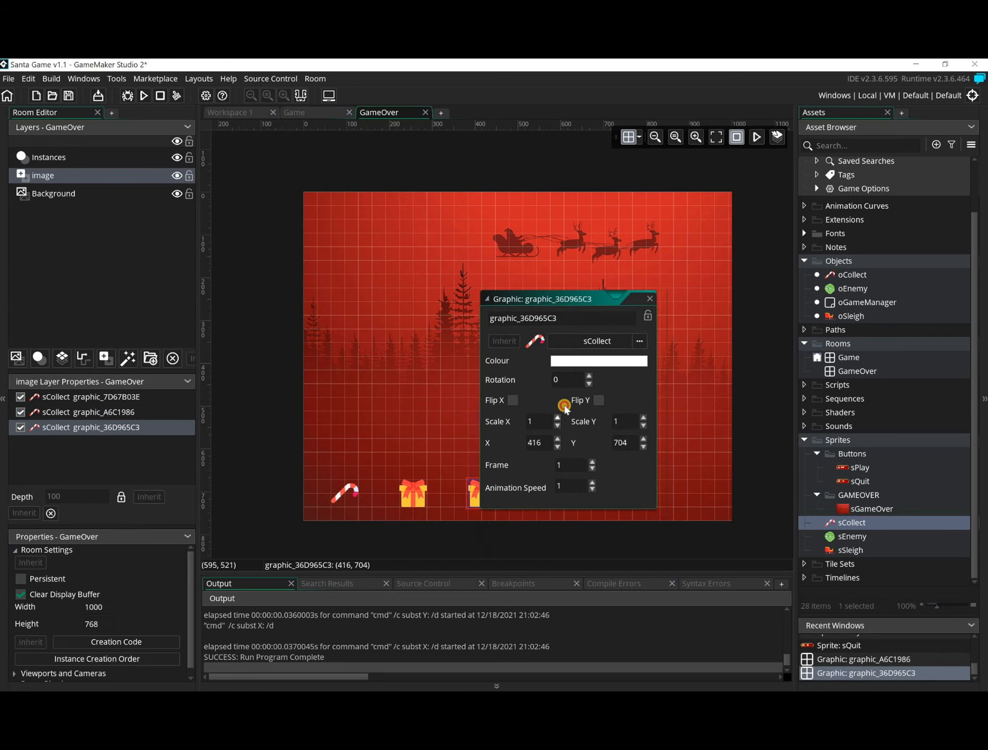
{"action": "left_click", "coordinate": [558, 415]}
{"action": "left_click", "coordinate": [633, 301]}
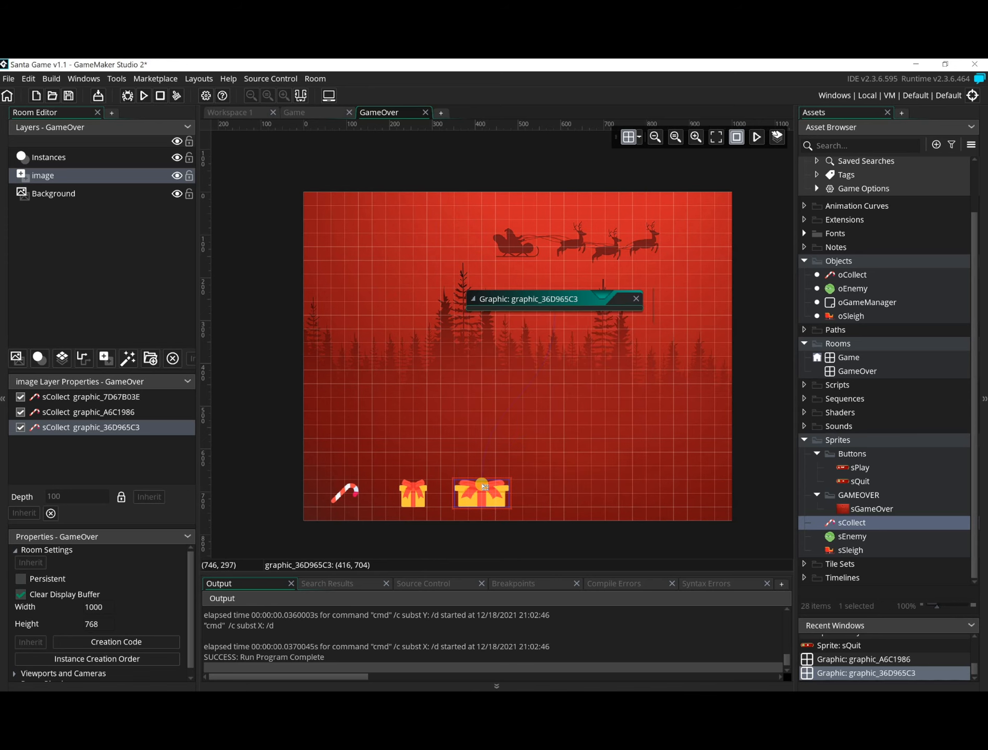
Step: Undo the copied gift box's horizontal scaling and set its frame to 2, the gingerbread man
{"action": "key", "text": "ctrl+z"}
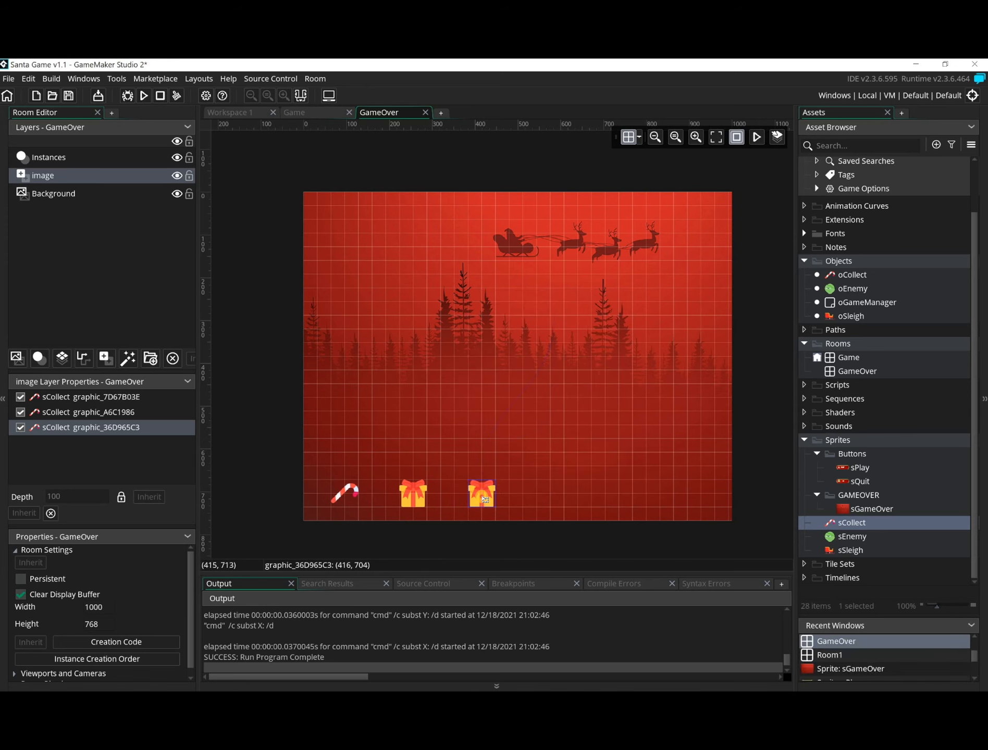
{"action": "double_click", "coordinate": [481, 493]}
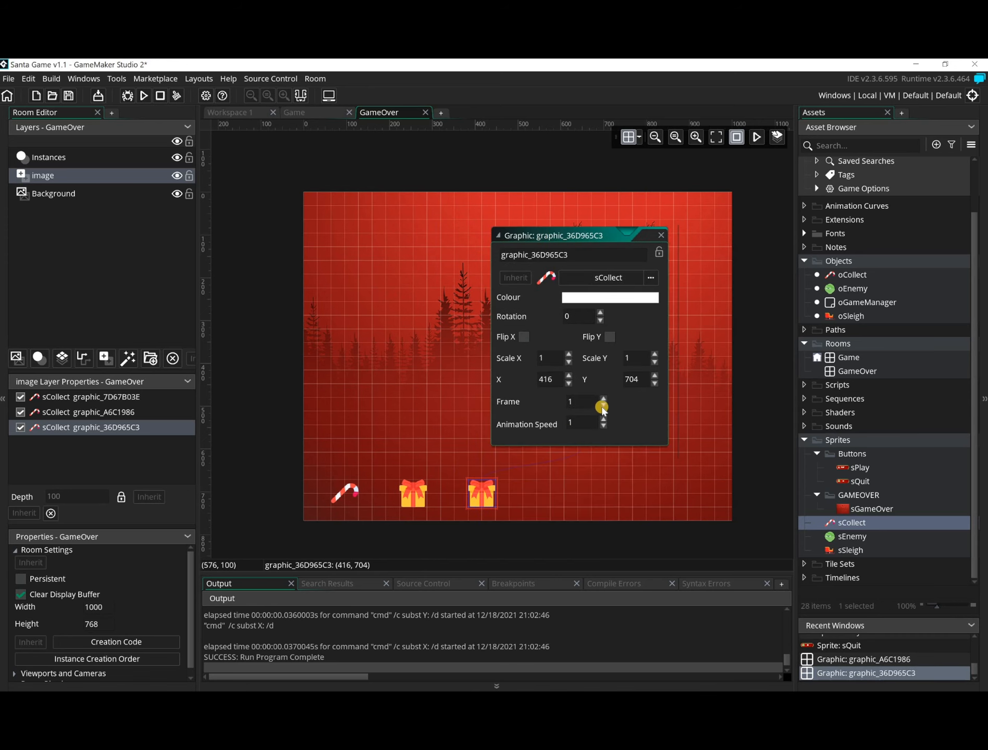
{"action": "left_click", "coordinate": [603, 397]}
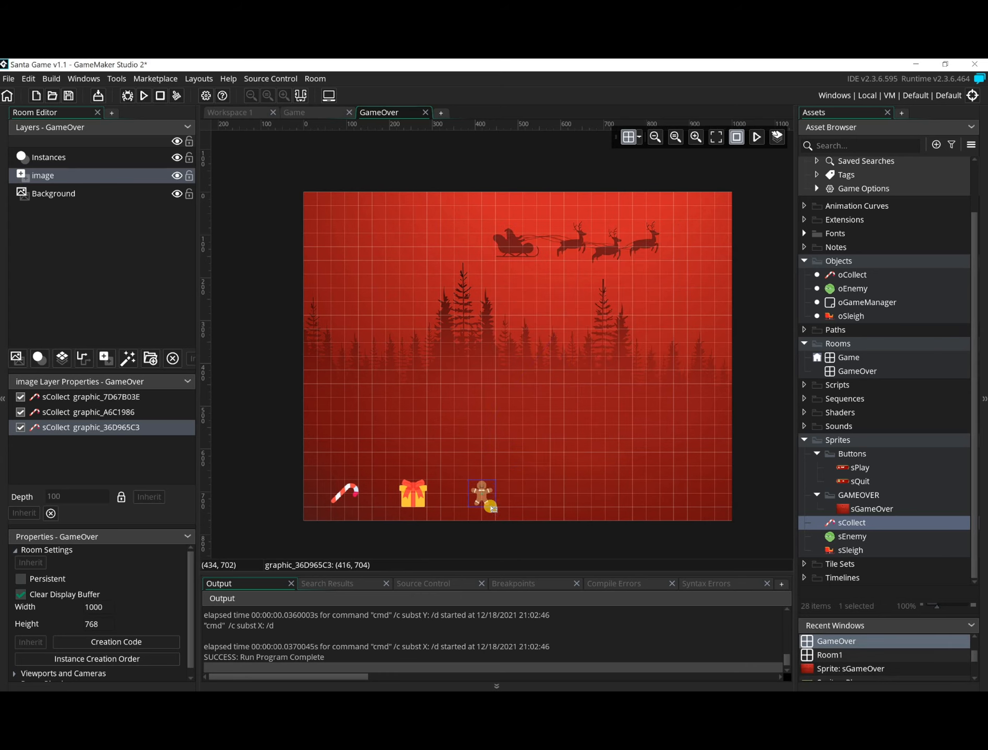
Step: Duplicate the gingerbread man at X 576, Y 704 and advance the copy's frame to the snowman
{"action": "left_click_drag", "start_coordinate": [490, 506], "coordinate": [555, 493], "text": "alt"}
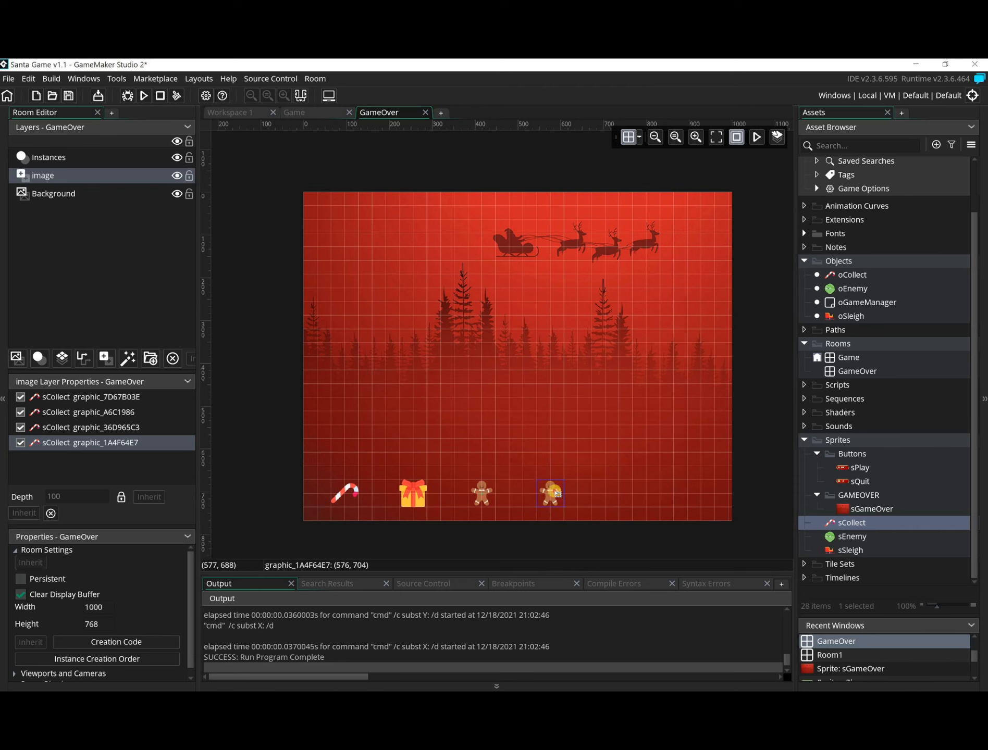
{"action": "double_click", "coordinate": [556, 492]}
{"action": "left_click_drag", "start_coordinate": [639, 469], "coordinate": [600, 268]}
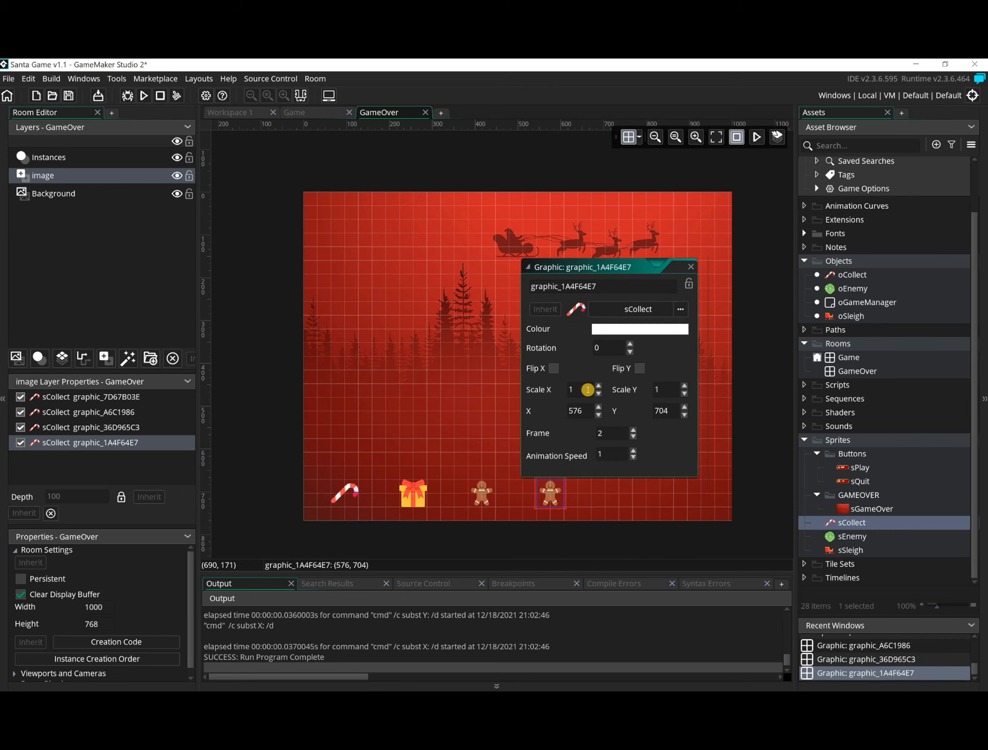
{"action": "left_click", "coordinate": [634, 429]}
Step: Place an sEnemy graphic beside the snowman at X 736, Y 704 and check its properties
{"action": "left_click_drag", "start_coordinate": [845, 539], "coordinate": [624, 506]}
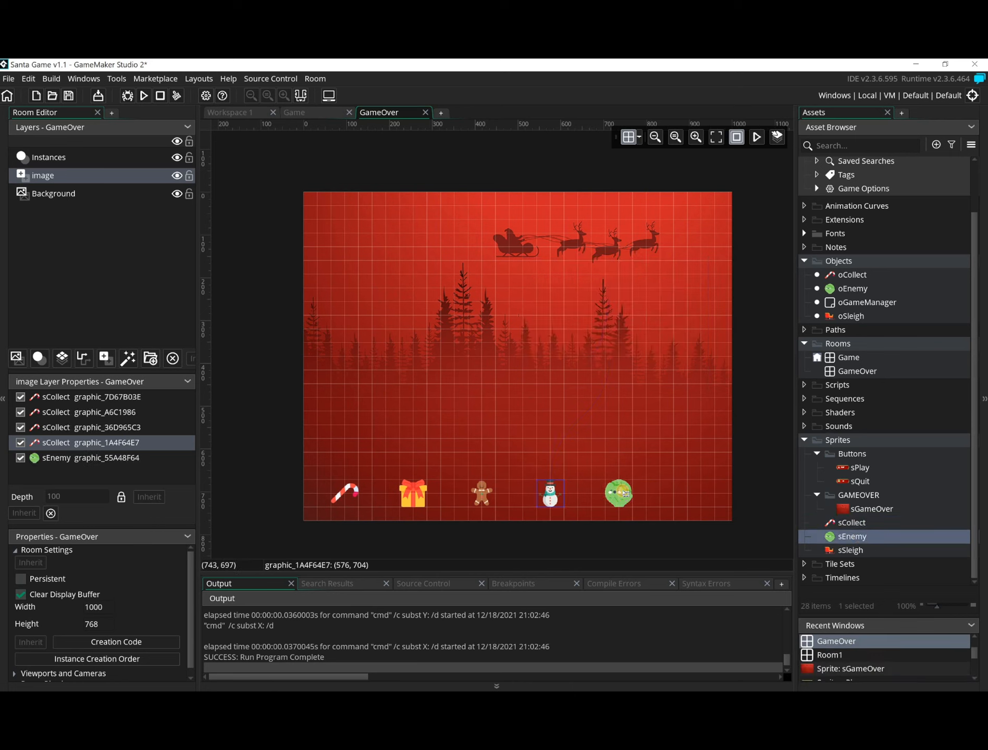
{"action": "double_click", "coordinate": [620, 494]}
{"action": "left_click_drag", "start_coordinate": [637, 225], "coordinate": [621, 226]}
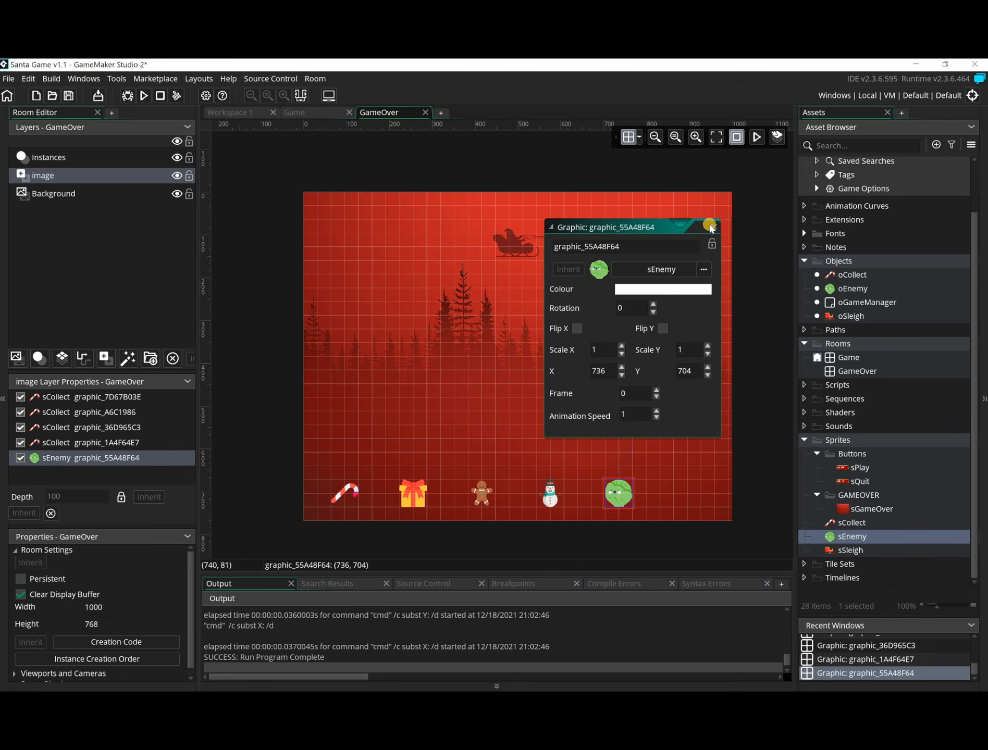
{"action": "left_click", "coordinate": [713, 226]}
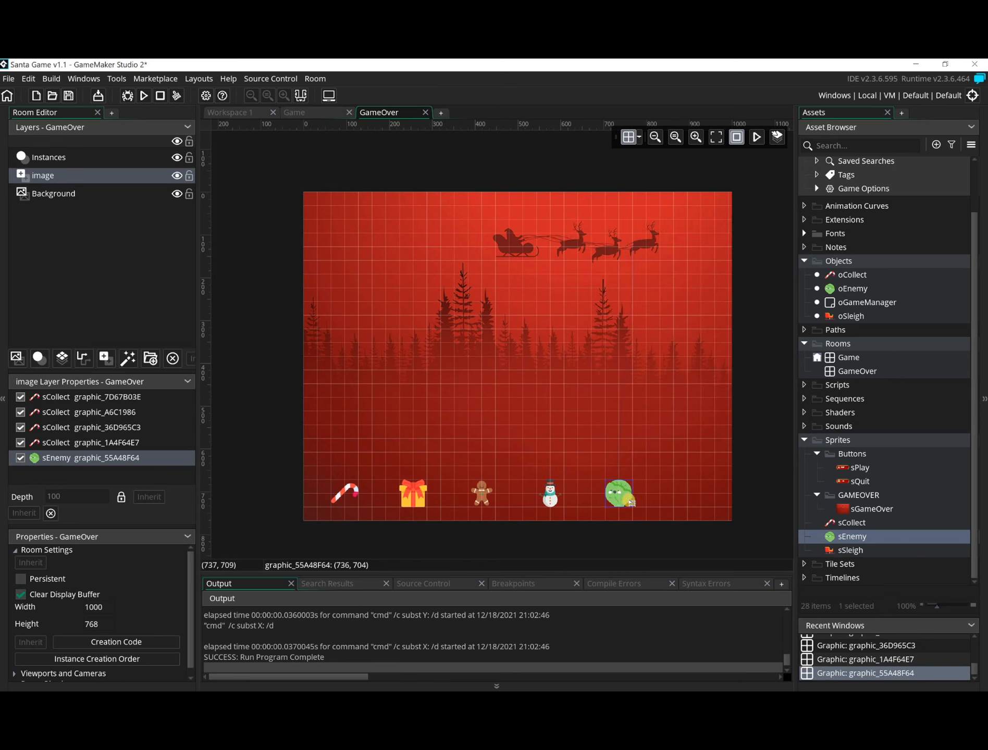
Step: Duplicate the sEnemy graphic at X 896, Y 704 and change the copy's frame to the dark coal lump
{"action": "left_click_drag", "start_coordinate": [632, 506], "coordinate": [529, 291], "text": "alt"}
{"action": "double_click", "coordinate": [693, 489]}
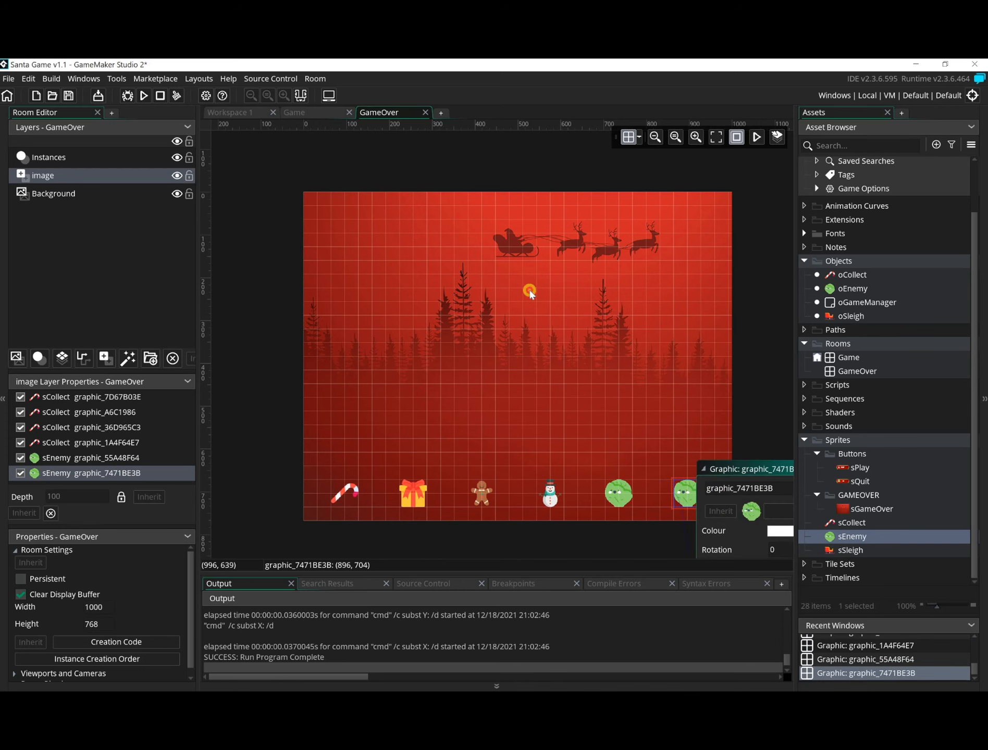
{"action": "left_click", "coordinate": [607, 455]}
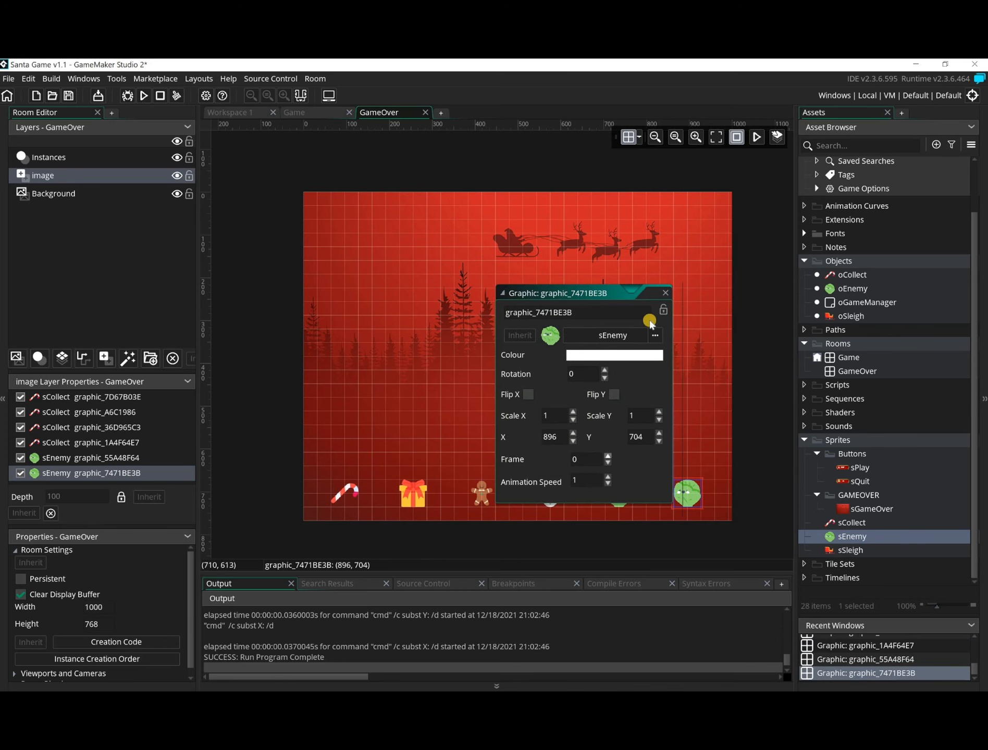
{"action": "left_click", "coordinate": [667, 294]}
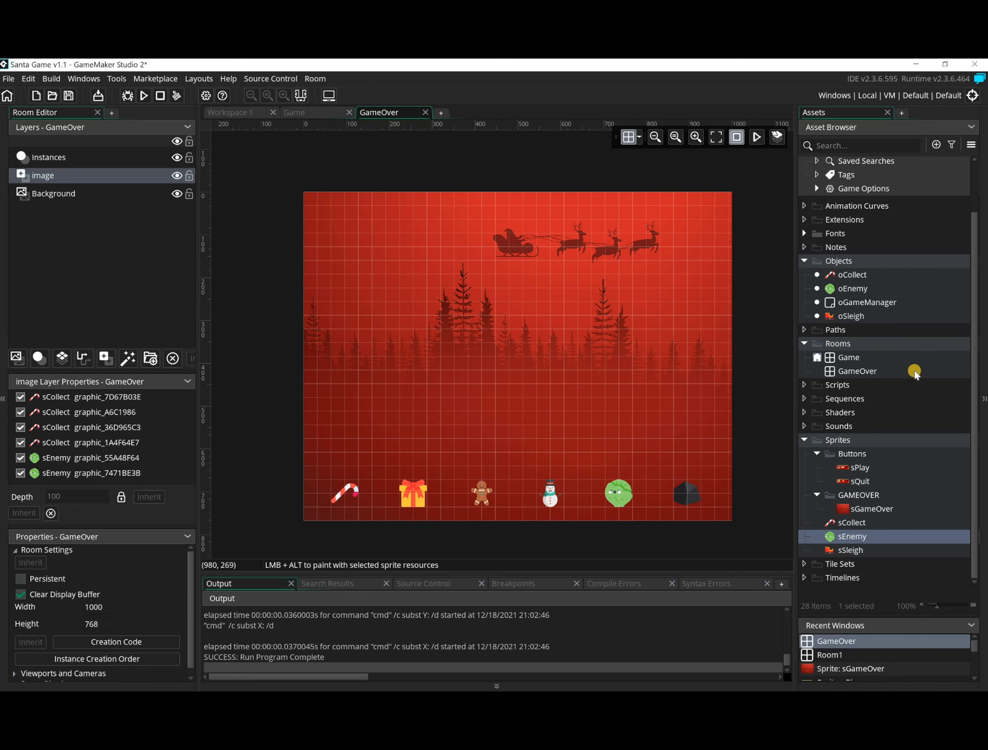
Step: Create a GameOver group under Objects and add a new object named oGameOver inside it
{"action": "right_click", "coordinate": [841, 262]}
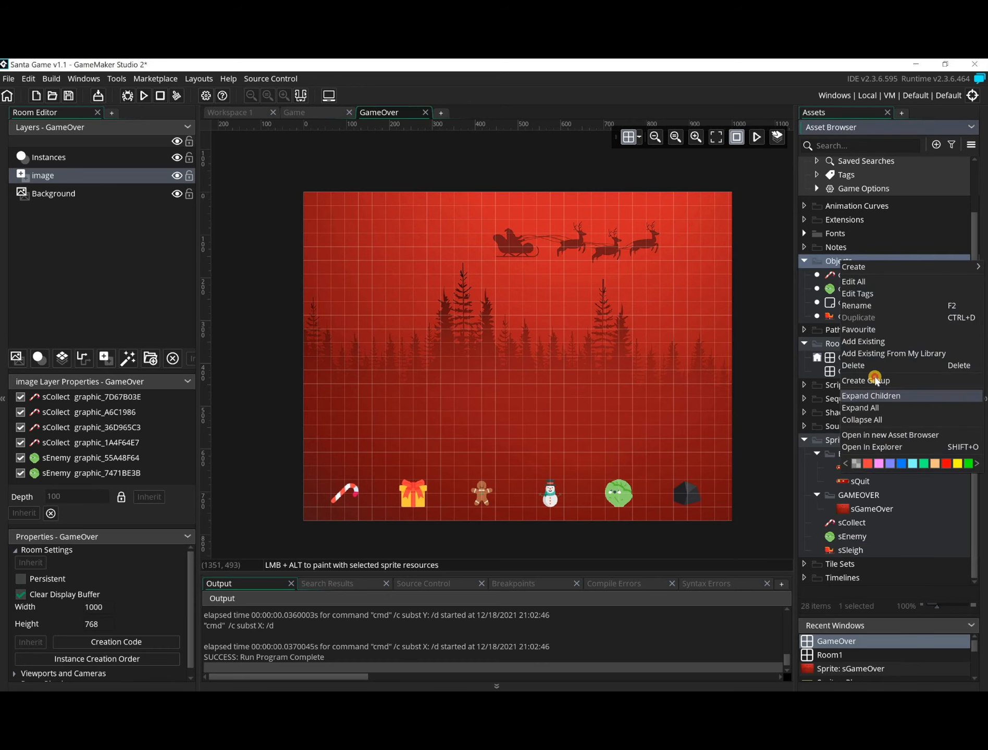
{"action": "key", "text": "Return"}
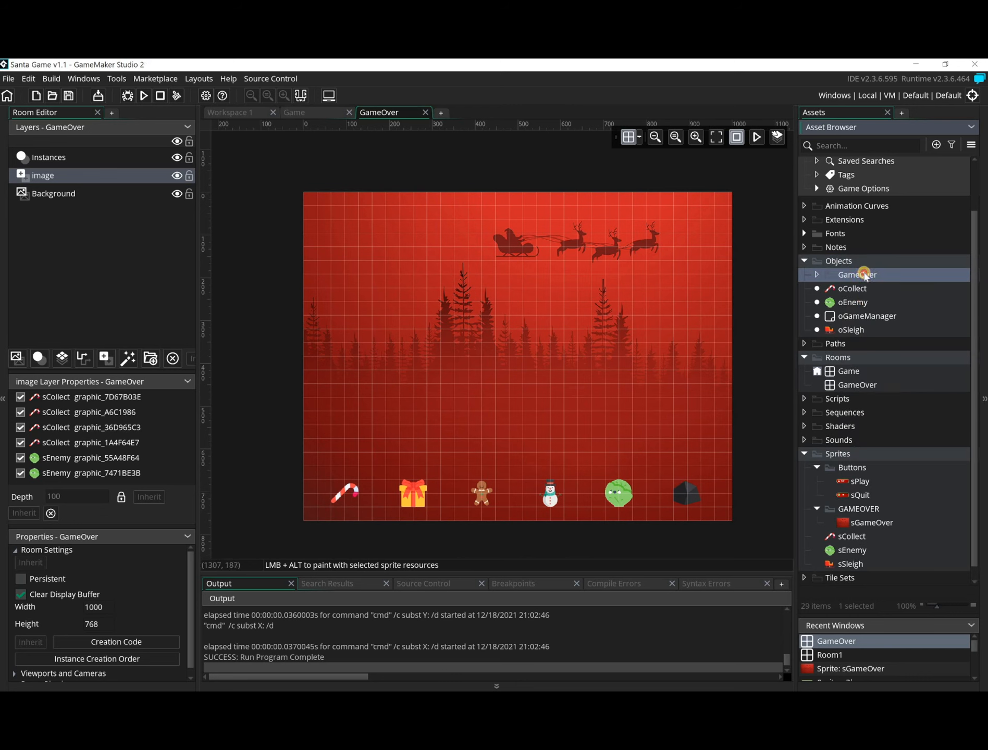
{"action": "right_click", "coordinate": [865, 274]}
{"action": "mouse_move", "coordinate": [850, 278]}
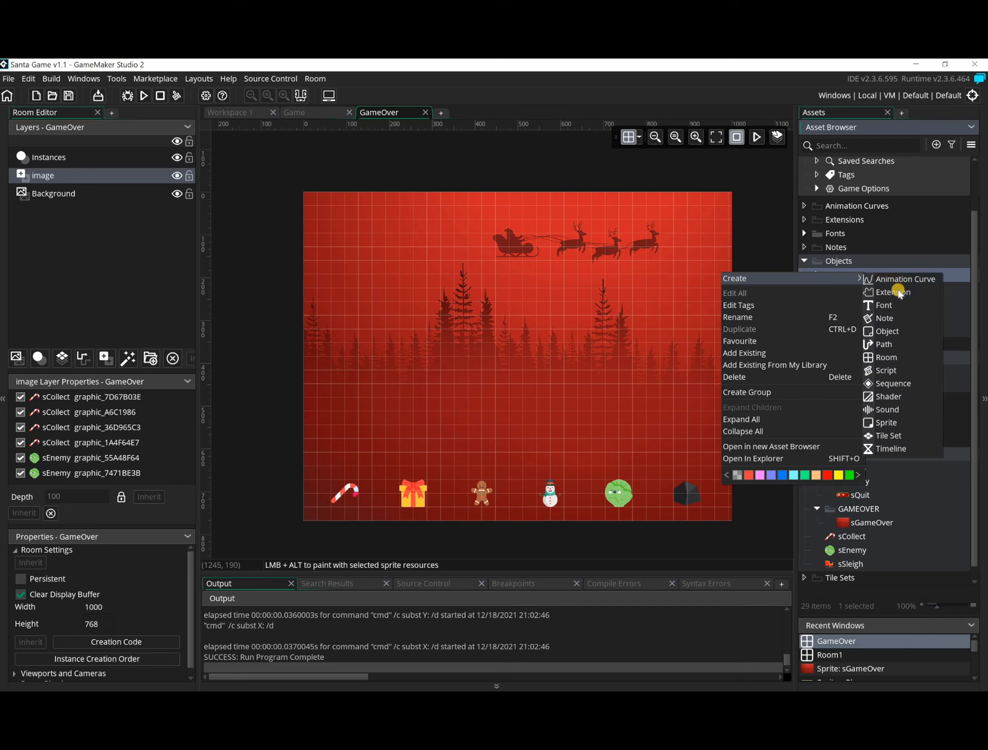
{"action": "left_click", "coordinate": [892, 332]}
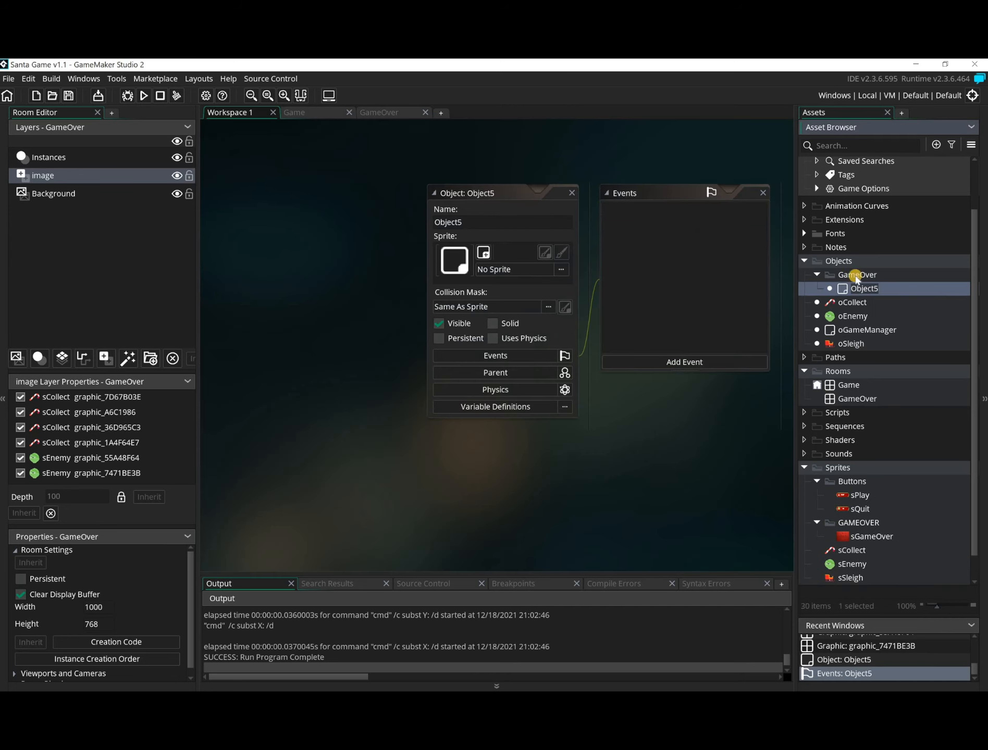
{"action": "left_click_drag", "start_coordinate": [517, 225], "coordinate": [348, 225]}
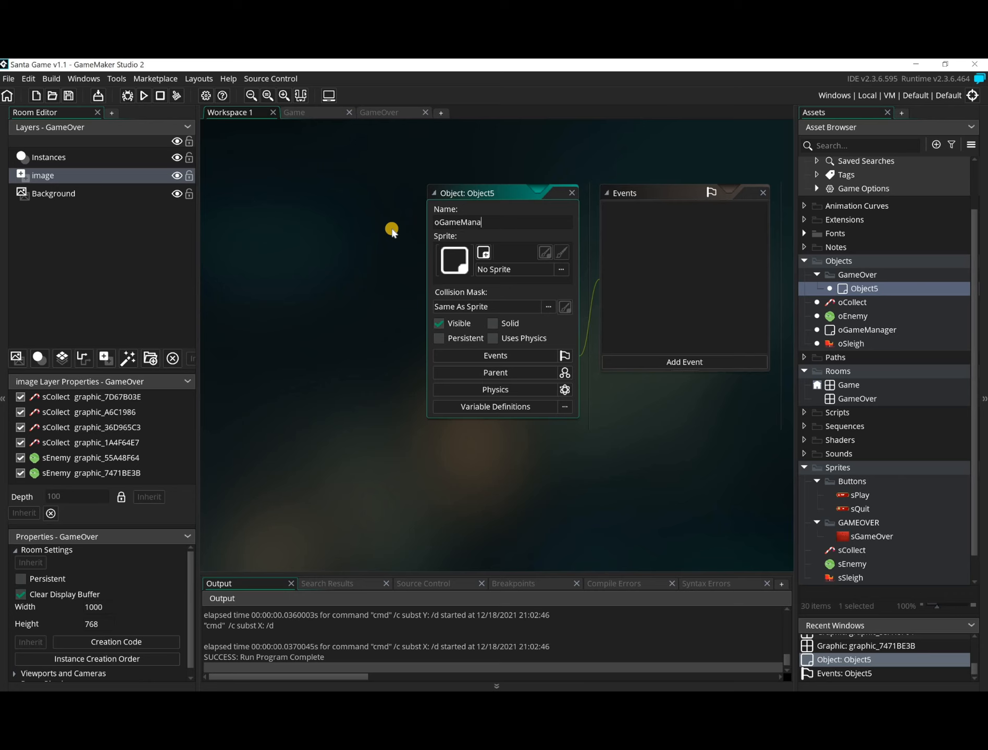
{"action": "type", "text": "ver"}
{"action": "key", "text": "Return"}
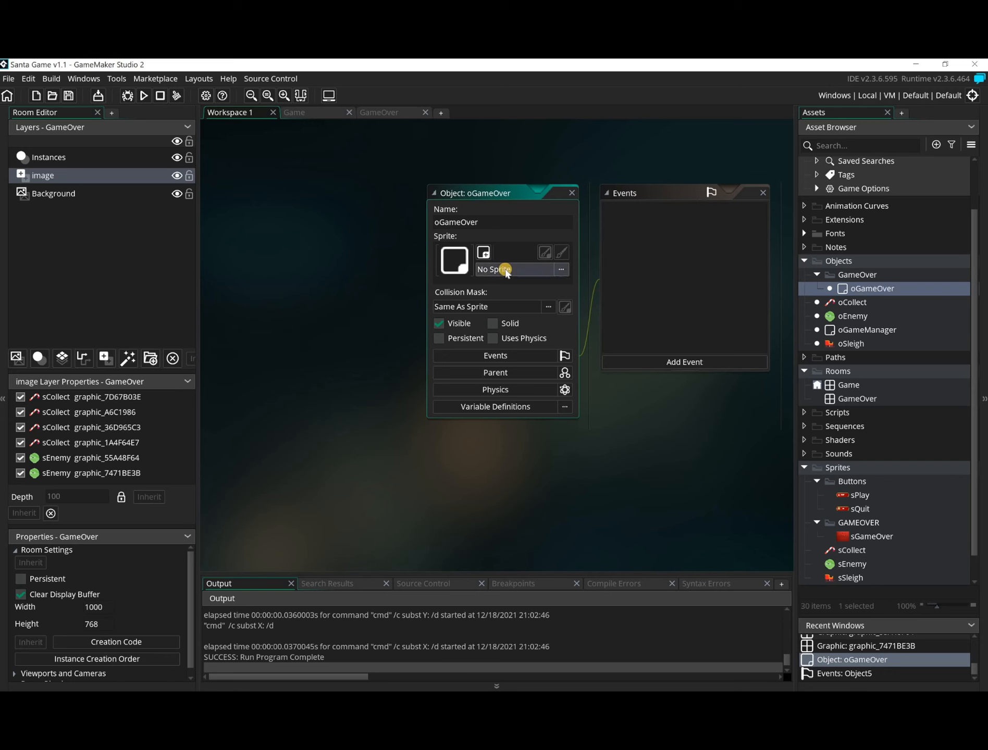
Step: Add a Draw GUI event to oGameOver containing a Set Font action that uses scoreFont
{"action": "left_click", "coordinate": [655, 360]}
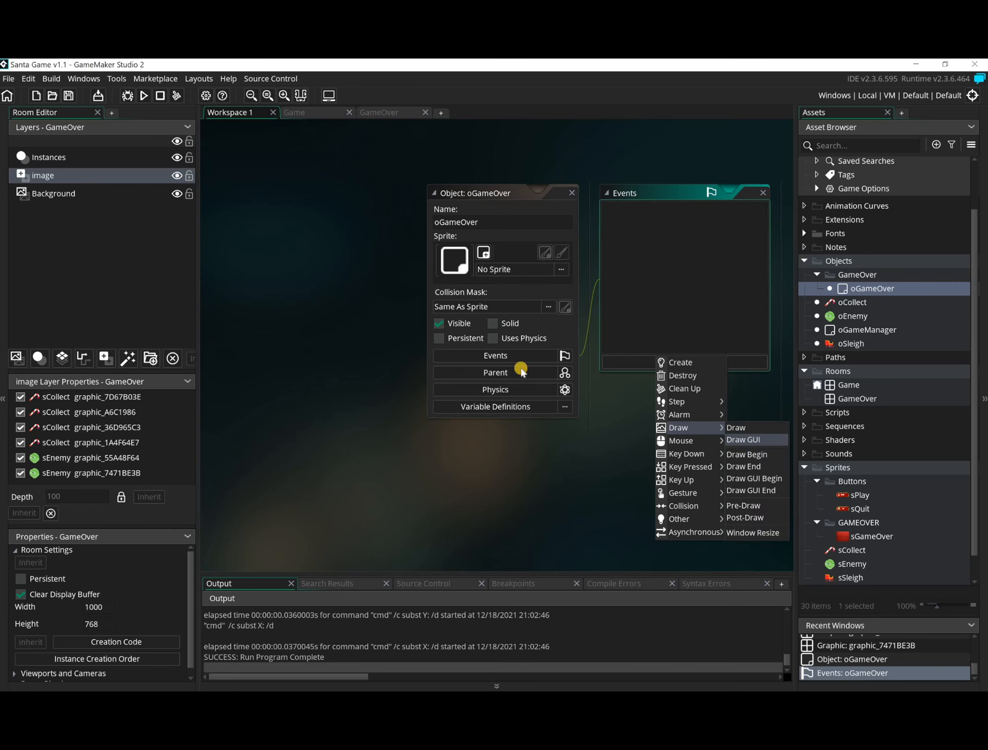
{"action": "key", "text": "Return"}
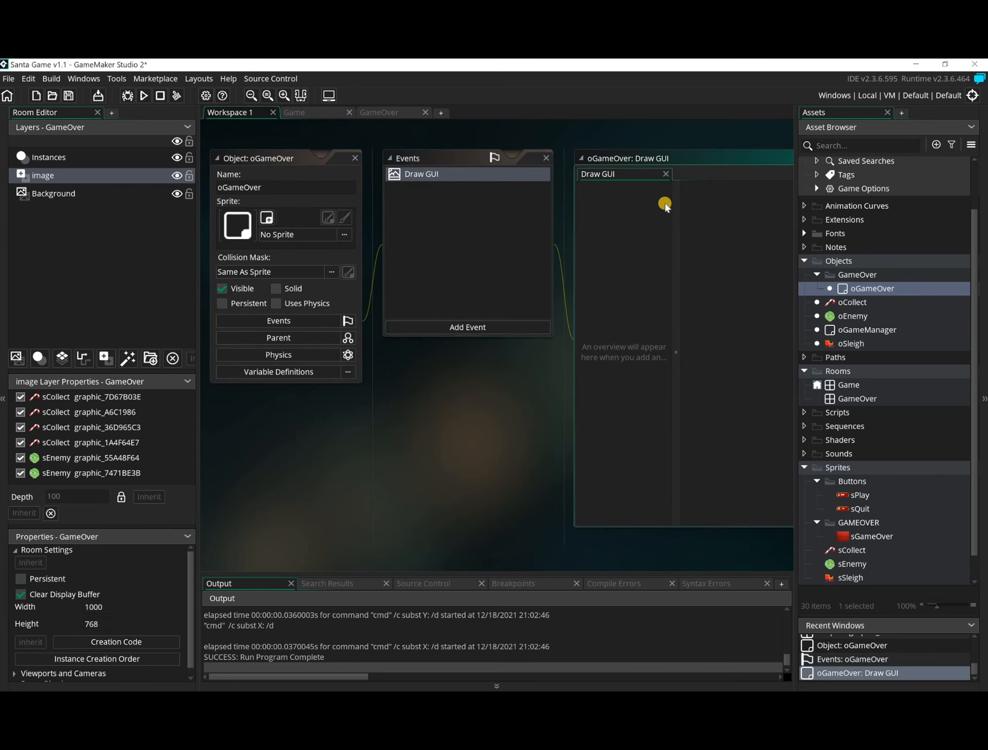
{"action": "scroll", "coordinate": [773, 344], "scroll_direction": "down", "scroll_amount": 8}
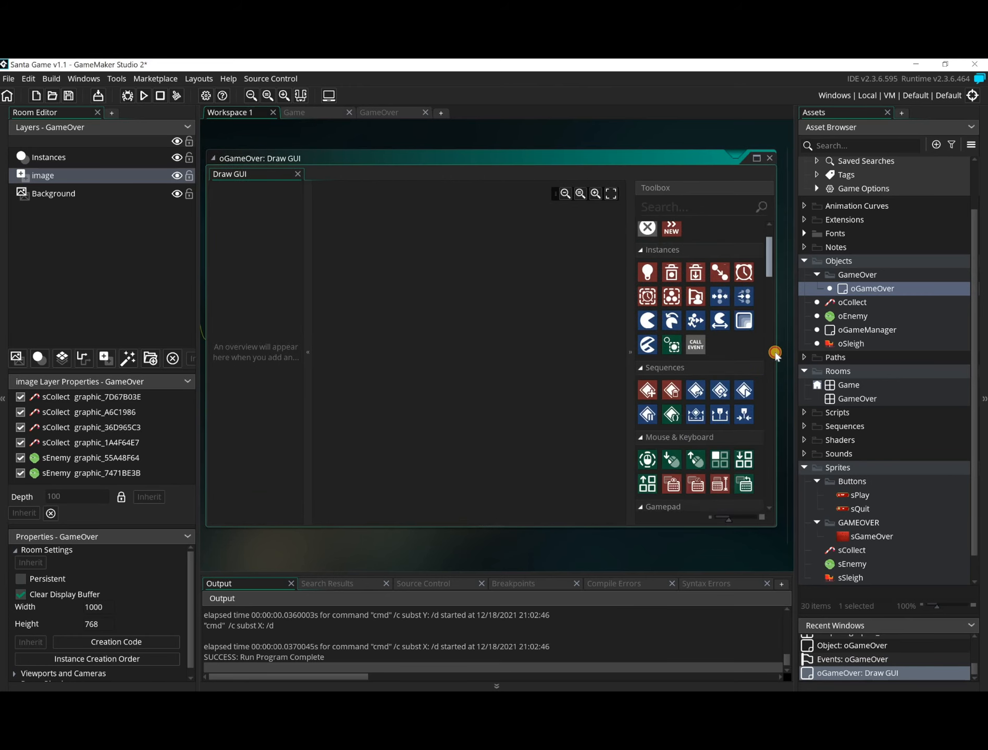
{"action": "scroll", "coordinate": [773, 337], "scroll_direction": "up", "scroll_amount": 3}
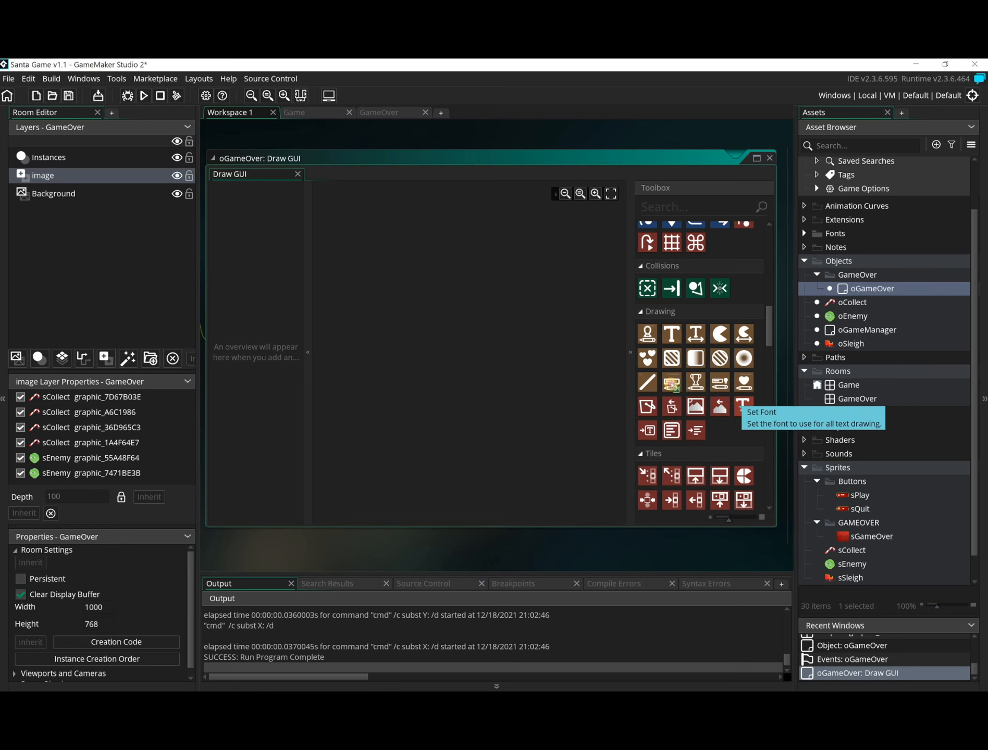
{"action": "mouse_move", "coordinate": [748, 408]}
{"action": "left_mouse_down"}
{"action": "mouse_move", "coordinate": [750, 417]}
{"action": "mouse_move", "coordinate": [527, 315]}
{"action": "left_mouse_up"}
{"action": "left_click", "coordinate": [549, 324]}
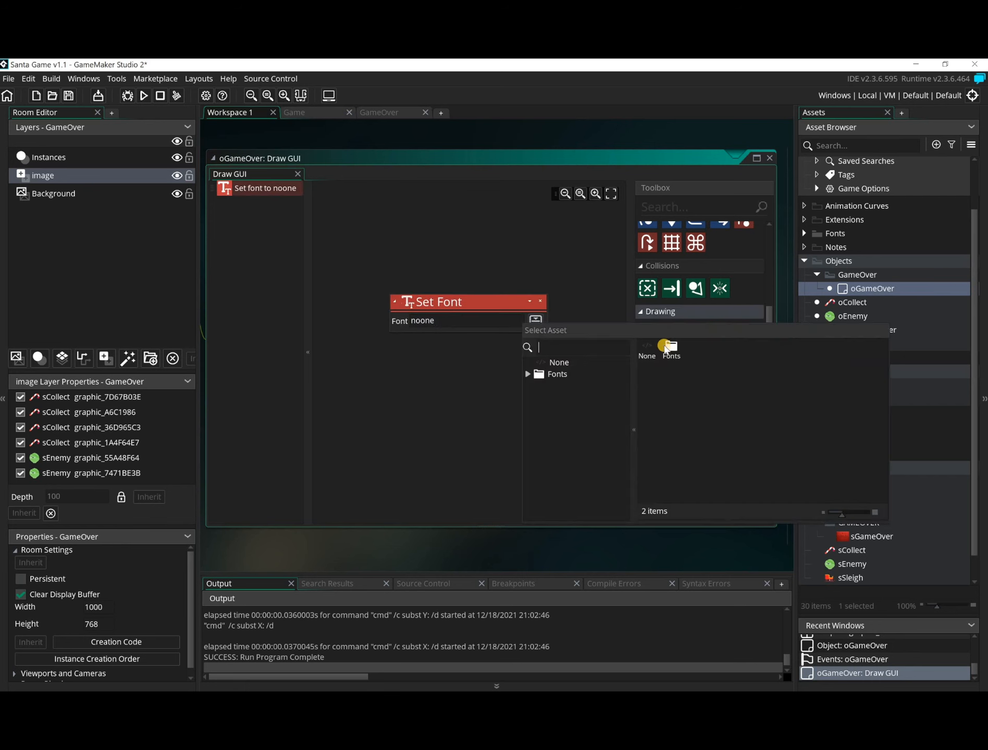
{"action": "double_click", "coordinate": [669, 350]}
{"action": "double_click", "coordinate": [675, 348]}
Step: Append a Set Text Alignment action with HAlign fa_center and VAlign fa_middle, followed by a Set Draw Colour action
{"action": "left_click_drag", "start_coordinate": [702, 439], "coordinate": [544, 379]}
{"action": "left_click", "coordinate": [538, 367]}
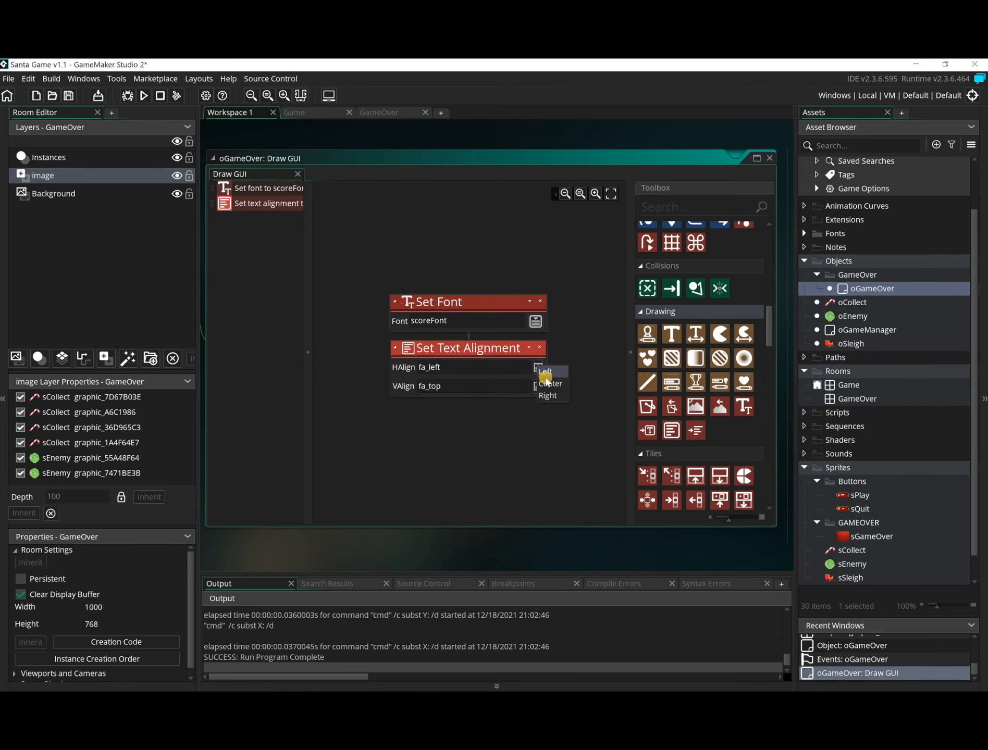
{"action": "left_click", "coordinate": [538, 367]}
{"action": "left_click", "coordinate": [538, 368]}
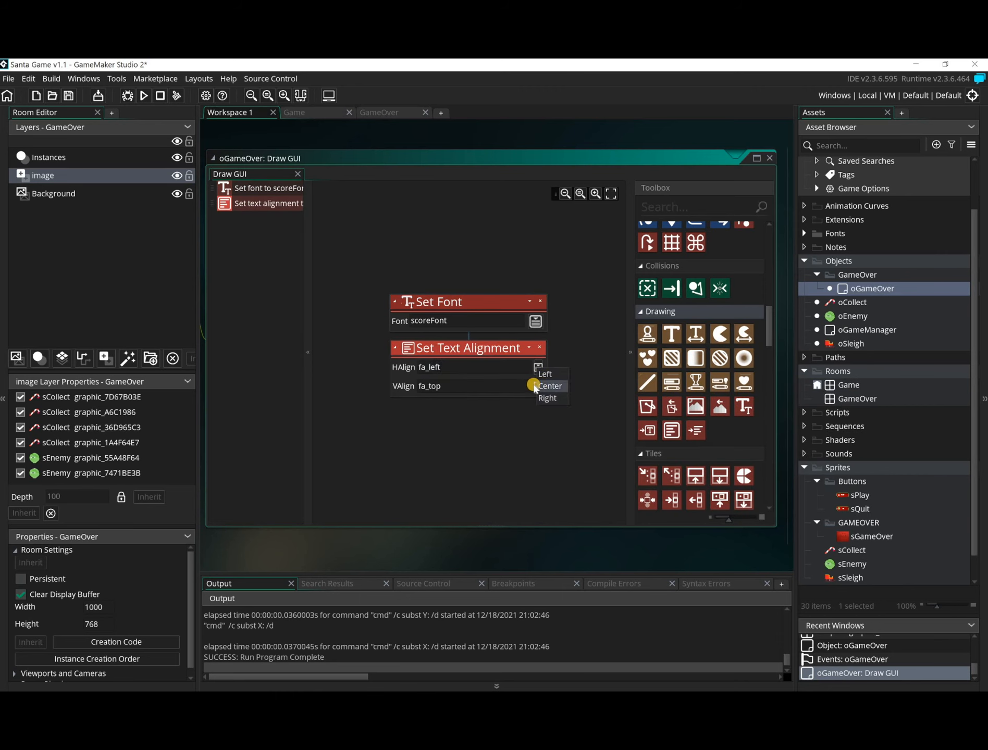
{"action": "left_click", "coordinate": [545, 386]}
{"action": "left_click", "coordinate": [538, 386]}
{"action": "left_click", "coordinate": [547, 405]}
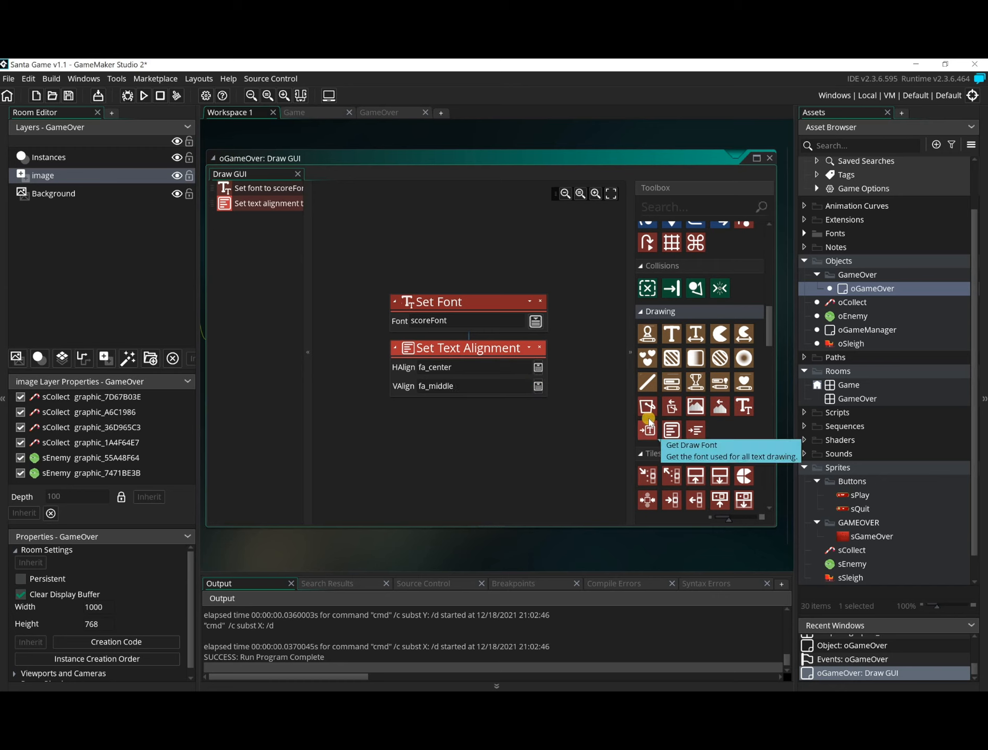
{"action": "mouse_move", "coordinate": [653, 432]}
{"action": "left_mouse_down"}
{"action": "mouse_move", "coordinate": [524, 407]}
{"action": "mouse_move", "coordinate": [551, 419]}
{"action": "mouse_move", "coordinate": [542, 422]}
{"action": "left_mouse_up"}
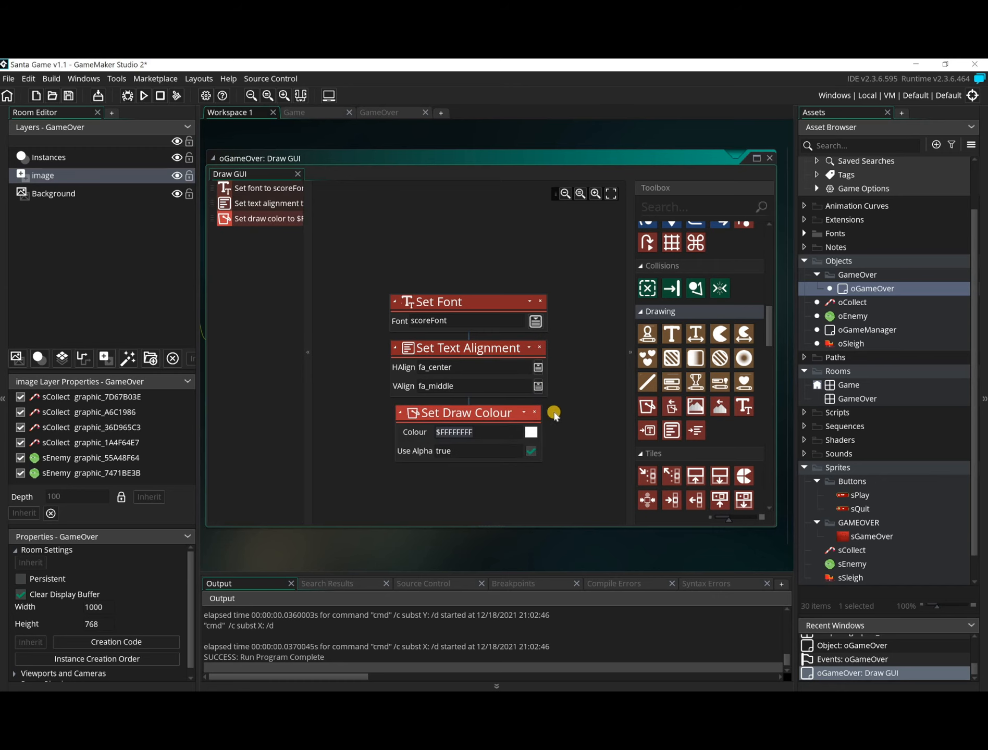
Step: Append a Draw Value action with caption "Your score is: ", value score, X room_width/2 and Y room_height/2
{"action": "mouse_move", "coordinate": [689, 336]}
{"action": "left_mouse_down"}
{"action": "mouse_move", "coordinate": [488, 451]}
{"action": "mouse_move", "coordinate": [482, 444]}
{"action": "left_mouse_up"}
{"action": "left_click", "coordinate": [435, 437]}
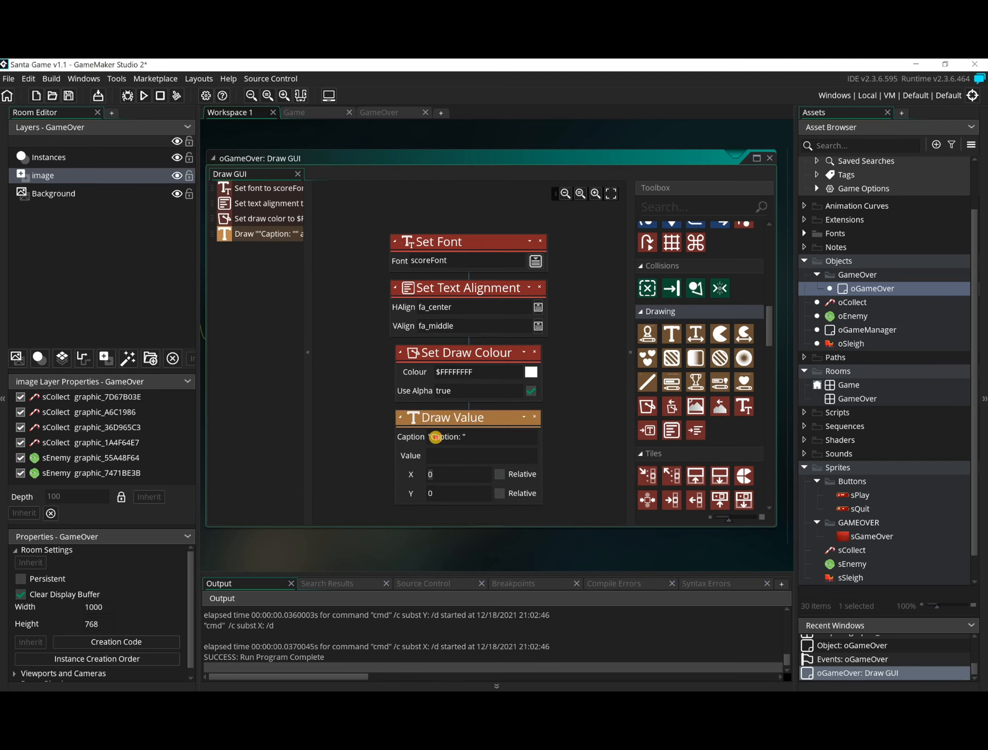
{"action": "type", "text": "Your score is"}
{"action": "left_click", "coordinate": [450, 454]}
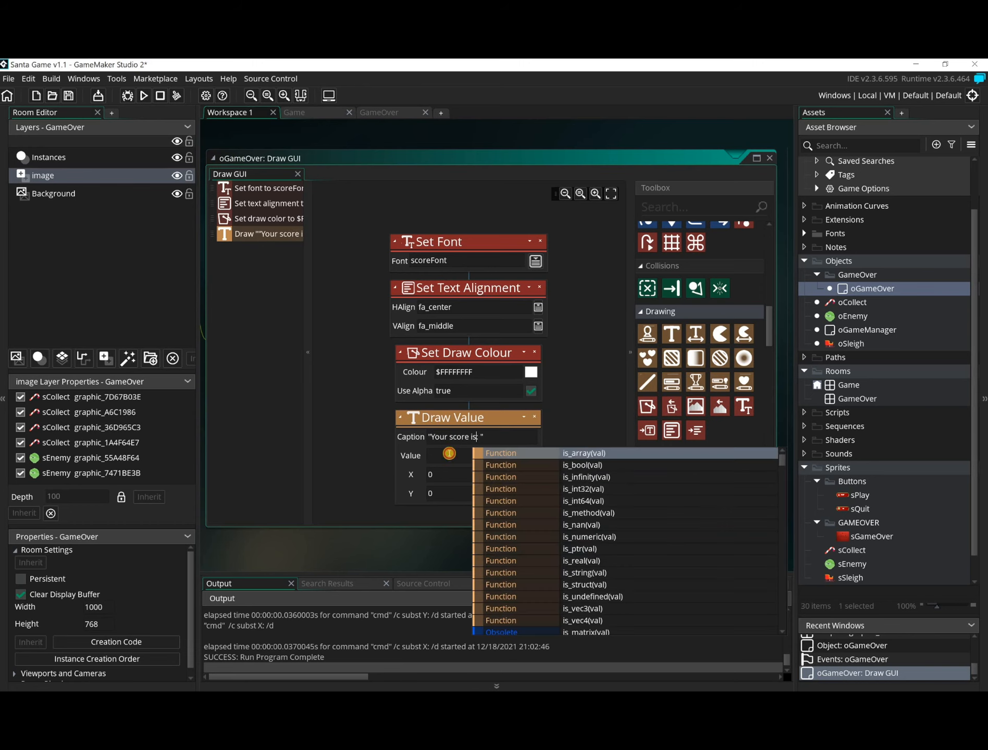
{"action": "type", "text": "score"}
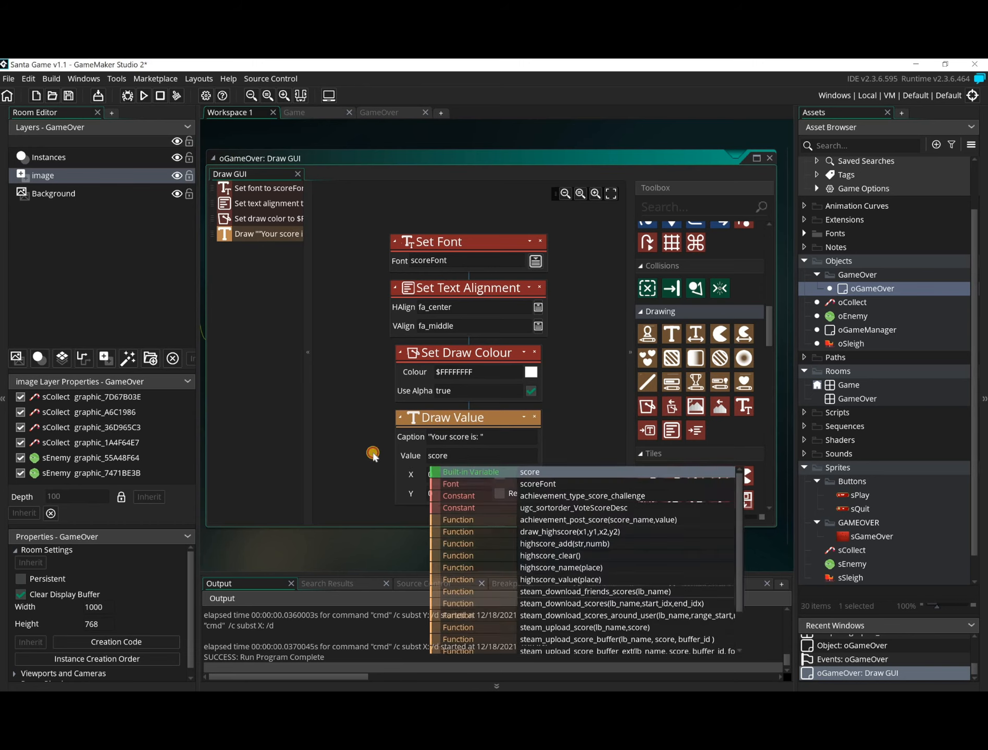
{"action": "key", "text": "Tab"}
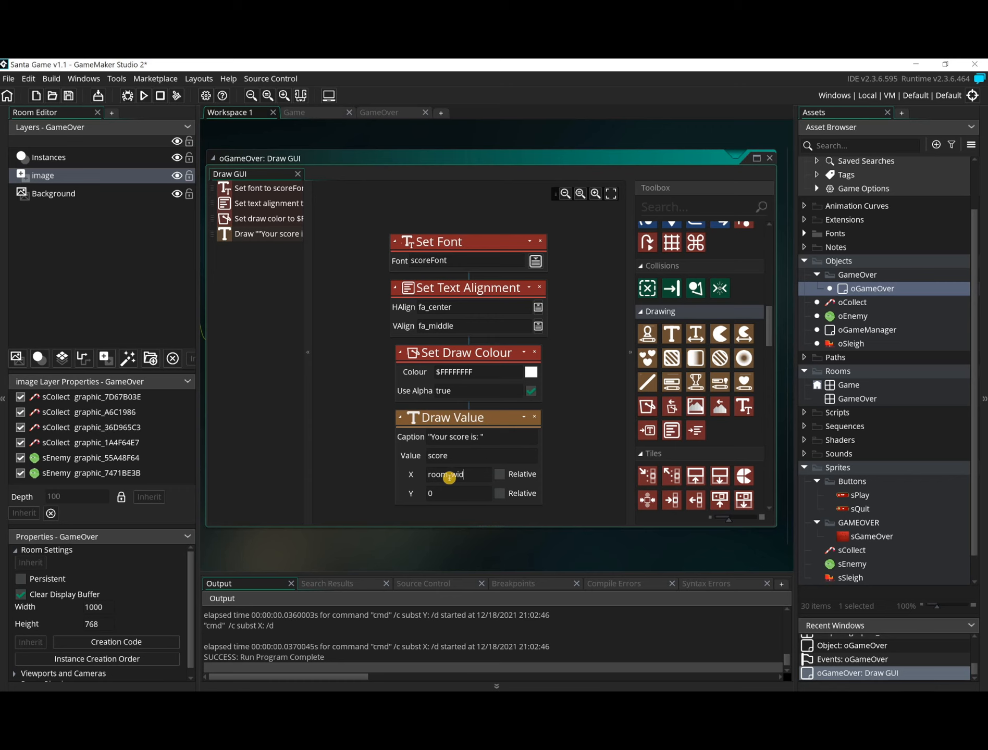
{"action": "type", "text": "room_width/2"}
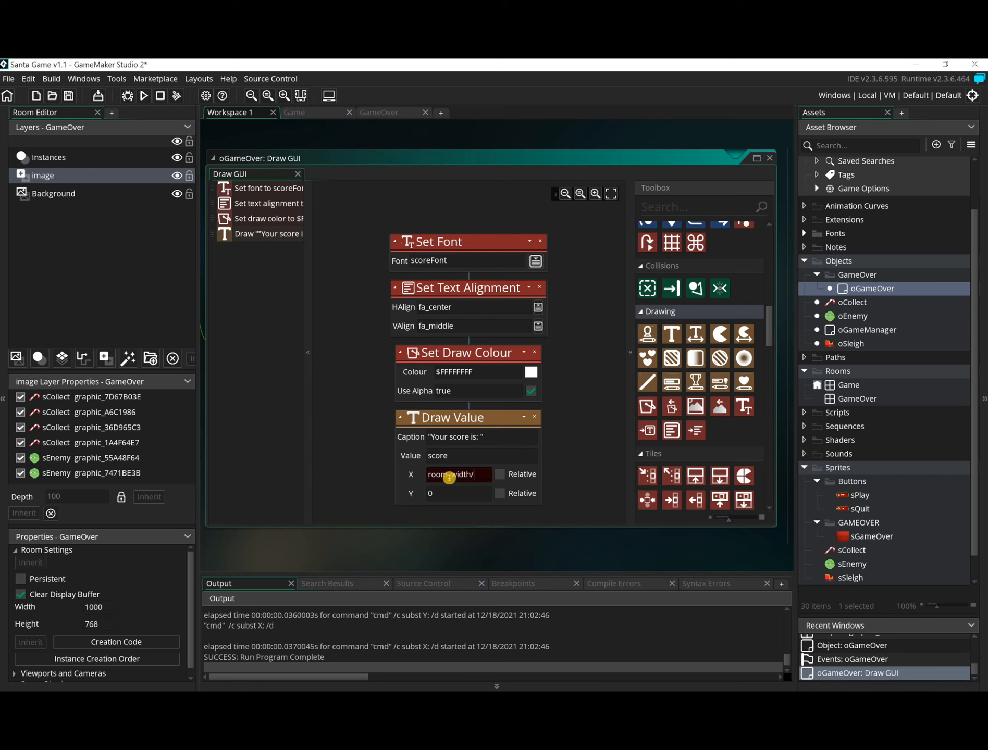
{"action": "type", "text": "r"}
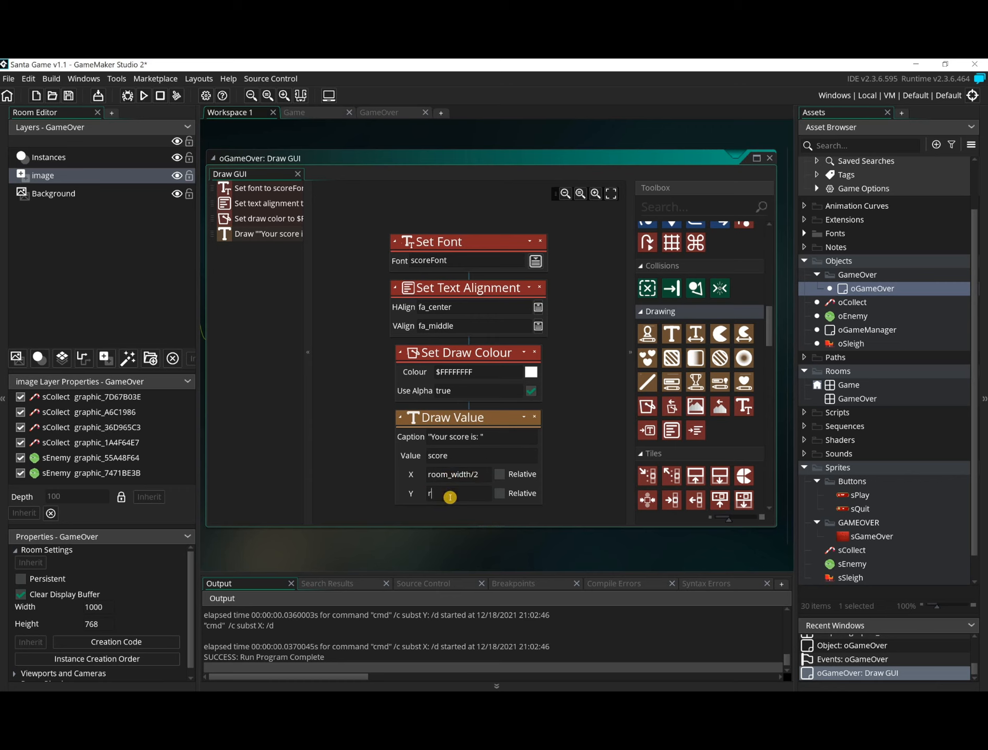
{"action": "type", "text": "oom_height/2"}
Step: Place an oGameOver instance near the upper-left corner of the GameOver room on the Instances layer
{"action": "double_click", "coordinate": [855, 398]}
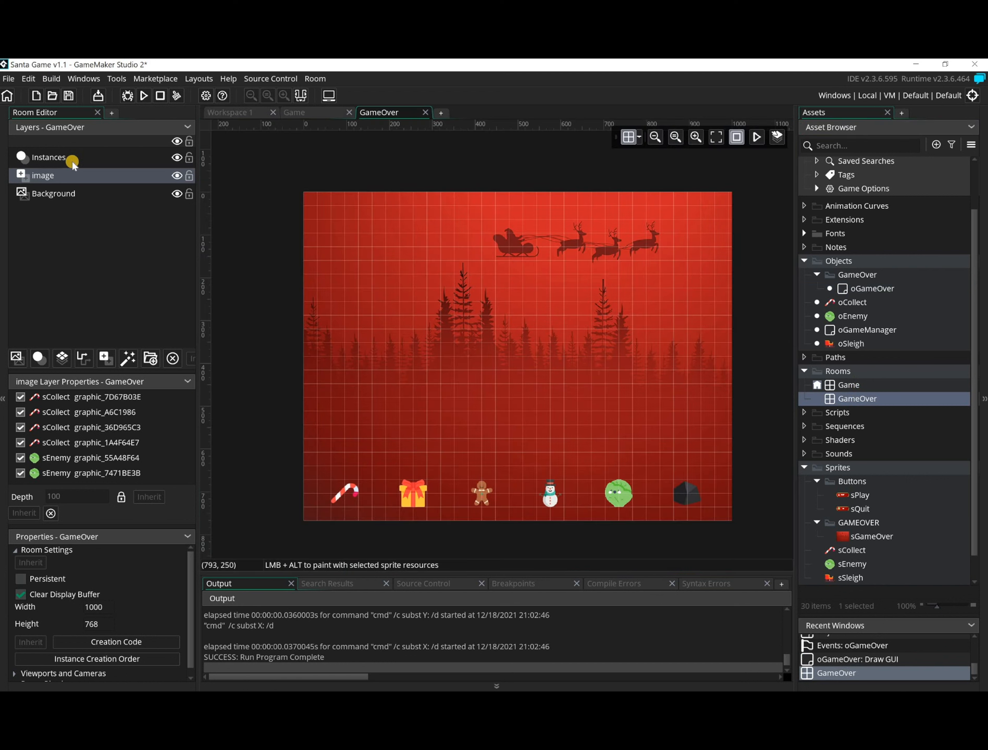
{"action": "left_click", "coordinate": [52, 158]}
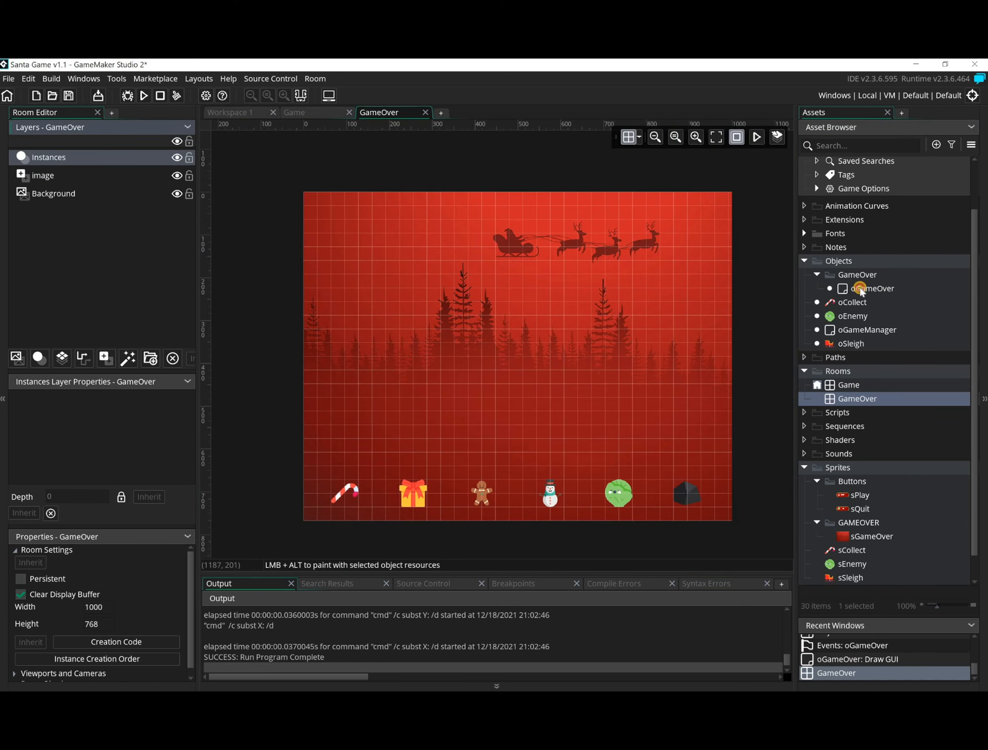
{"action": "left_click_drag", "start_coordinate": [865, 289], "coordinate": [328, 207]}
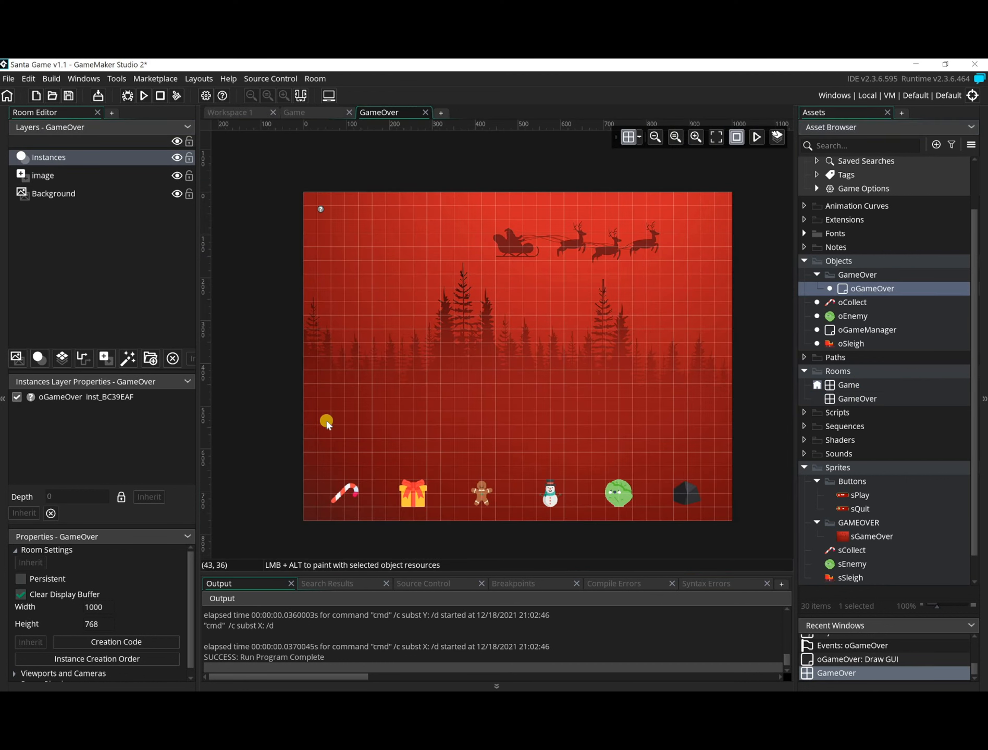
Step: Run the game, play until the Game Over screen displays the final score, and close the game window
{"action": "left_click", "coordinate": [141, 97]}
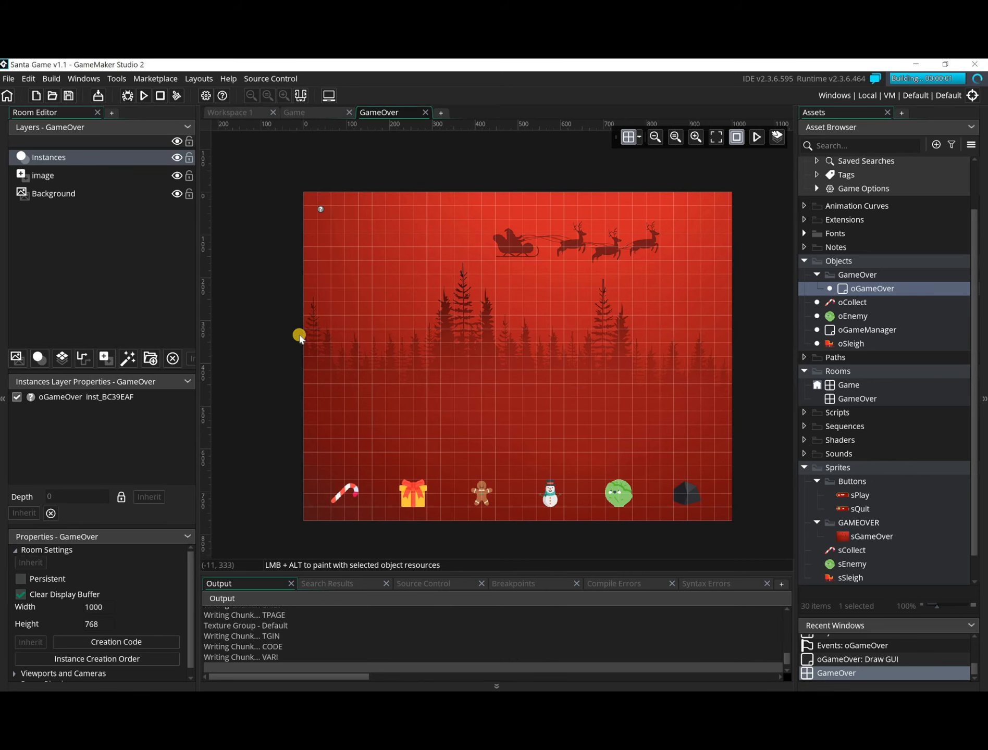
{"action": "key", "text": "Right"}
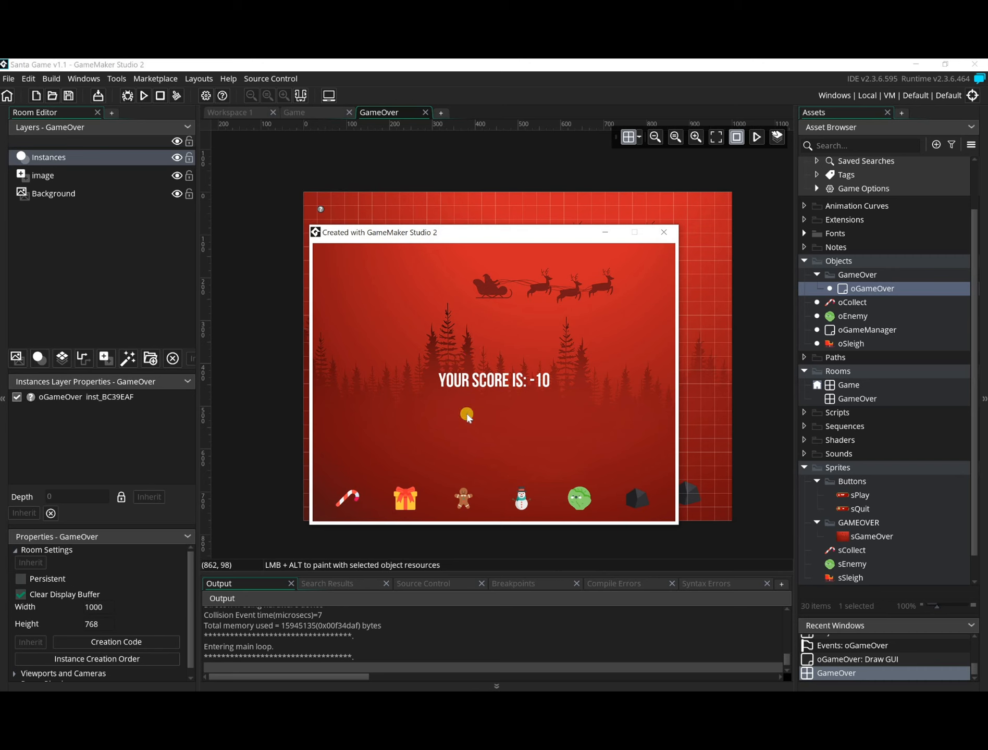
{"action": "left_click", "coordinate": [663, 232]}
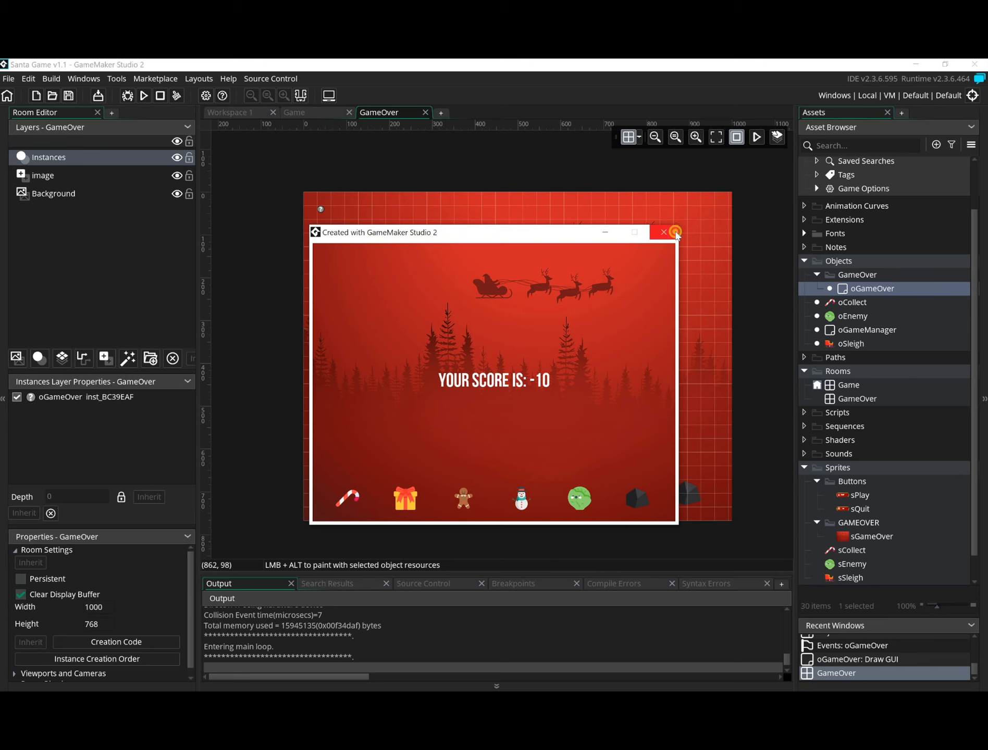
Step: Create a group named Buttons inside the Objects folder of the asset browser
{"action": "right_click", "coordinate": [844, 263]}
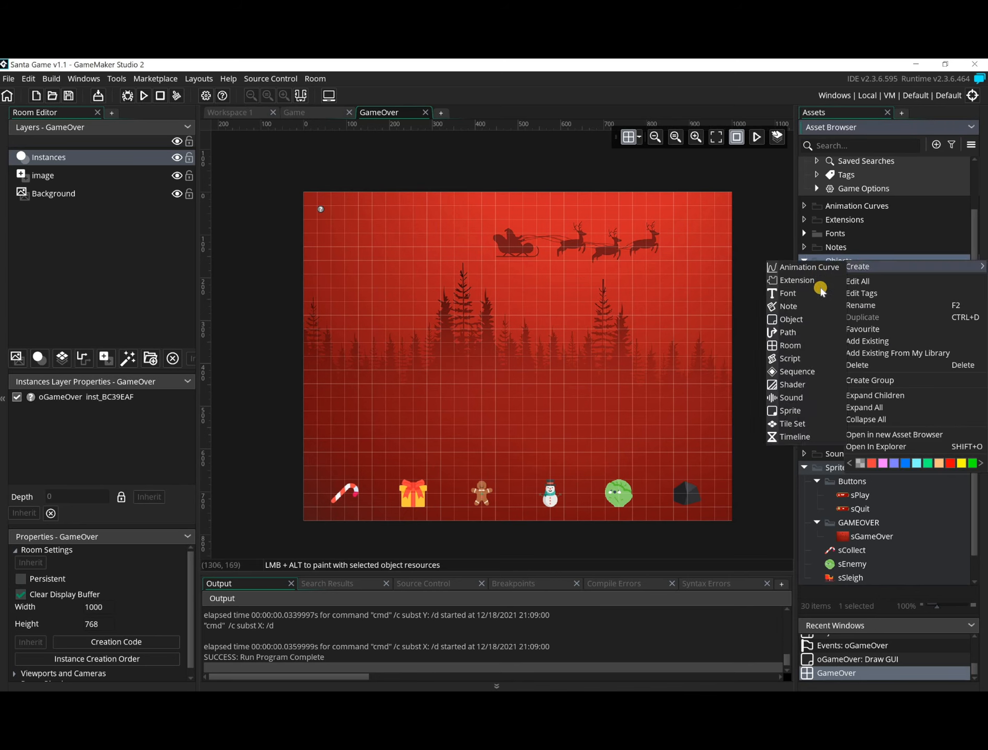
{"action": "left_click", "coordinate": [876, 380]}
{"action": "type", "text": "But"}
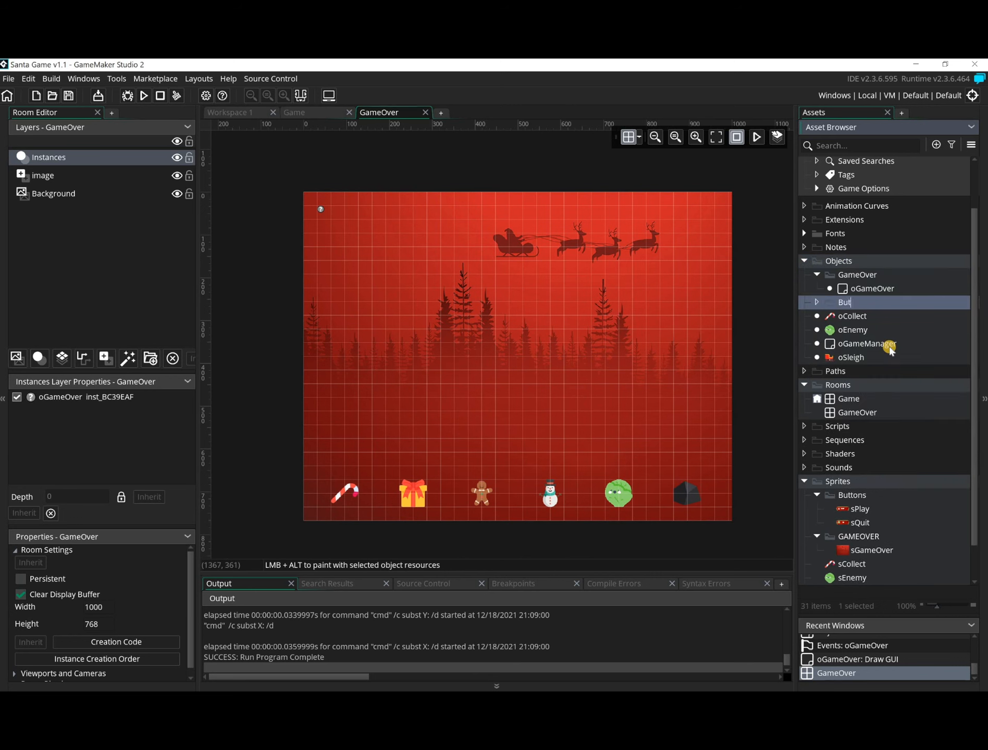
{"action": "type", "text": "tons"}
{"action": "key", "text": "Return"}
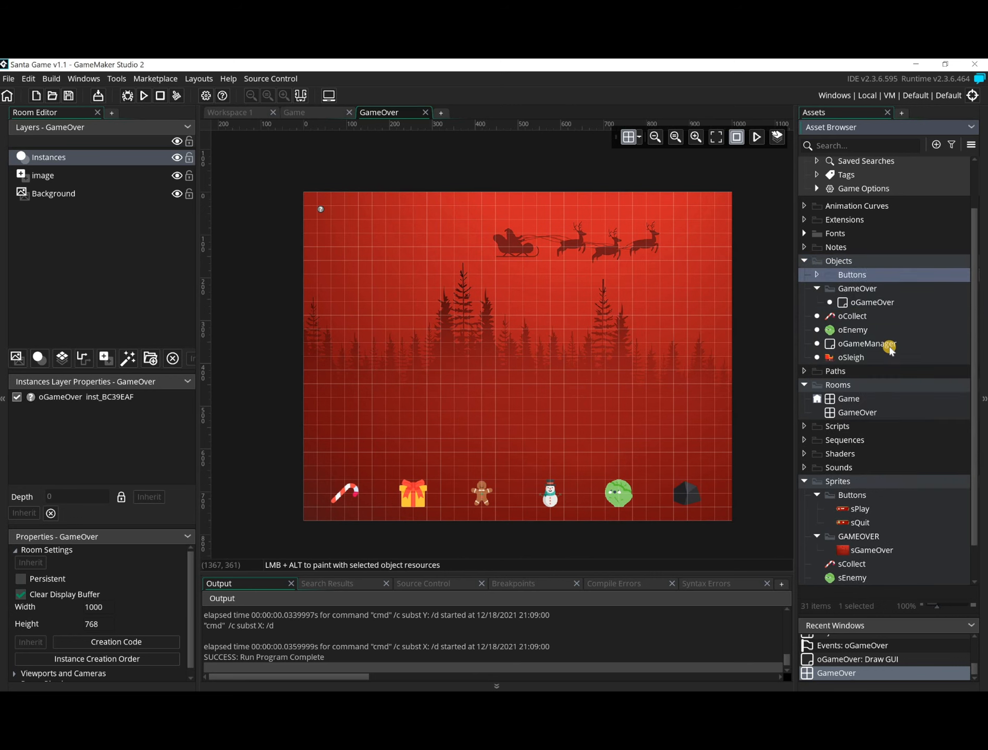
Step: Create a new object named oPlayButton in the Buttons object group
{"action": "right_click", "coordinate": [819, 276]}
{"action": "mouse_move", "coordinate": [817, 278]}
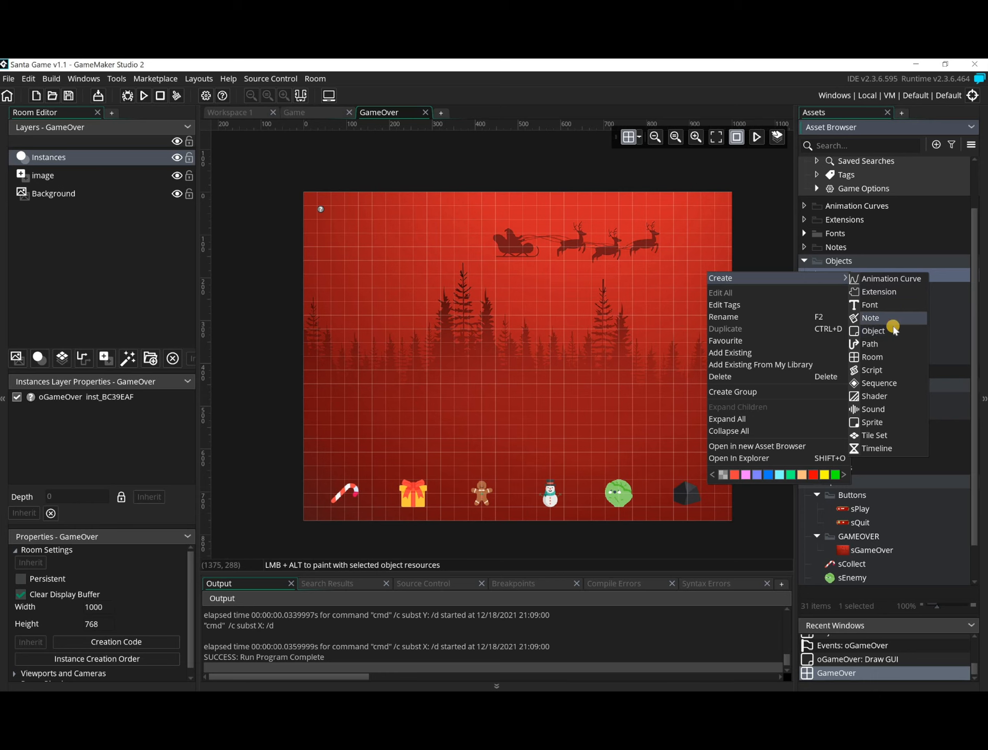
{"action": "left_click", "coordinate": [873, 331]}
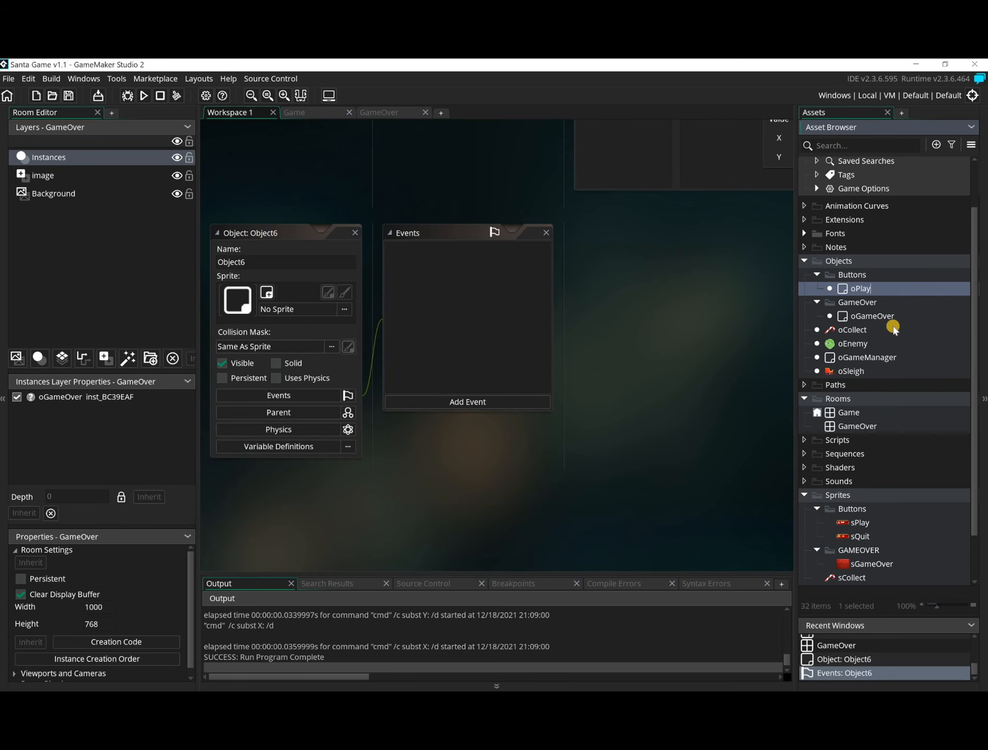
{"action": "type", "text": "oPlayButton"}
{"action": "key", "text": "Return"}
Step: Assign the sPlay sprite from the Buttons sprite group to oPlayButton
{"action": "left_click", "coordinate": [344, 309]}
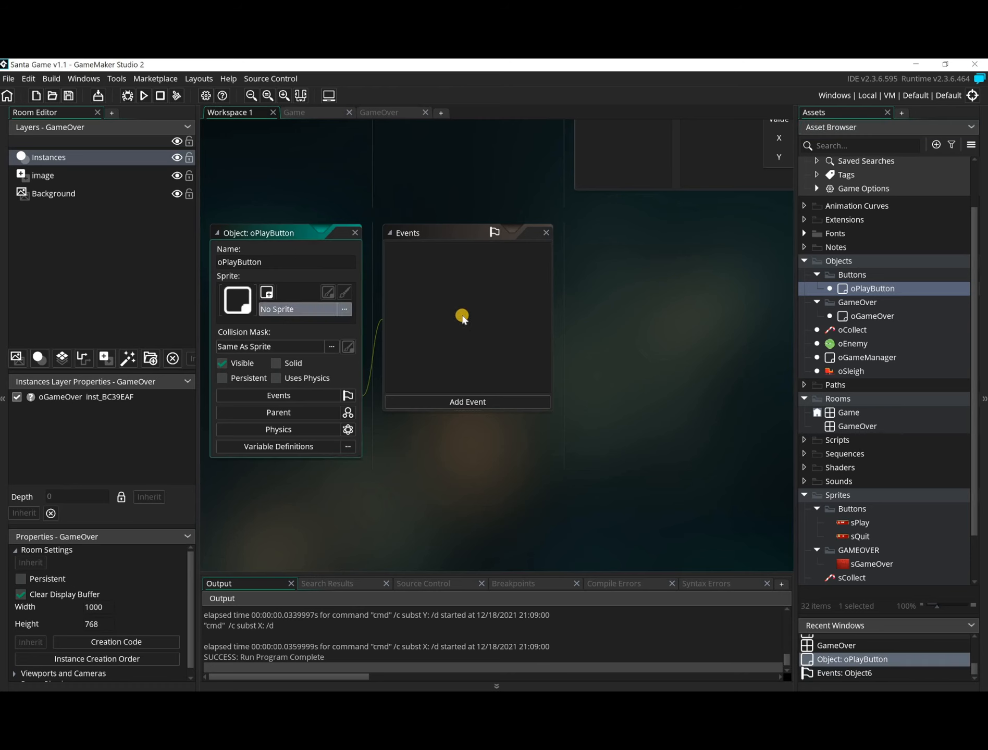
{"action": "double_click", "coordinate": [499, 333]}
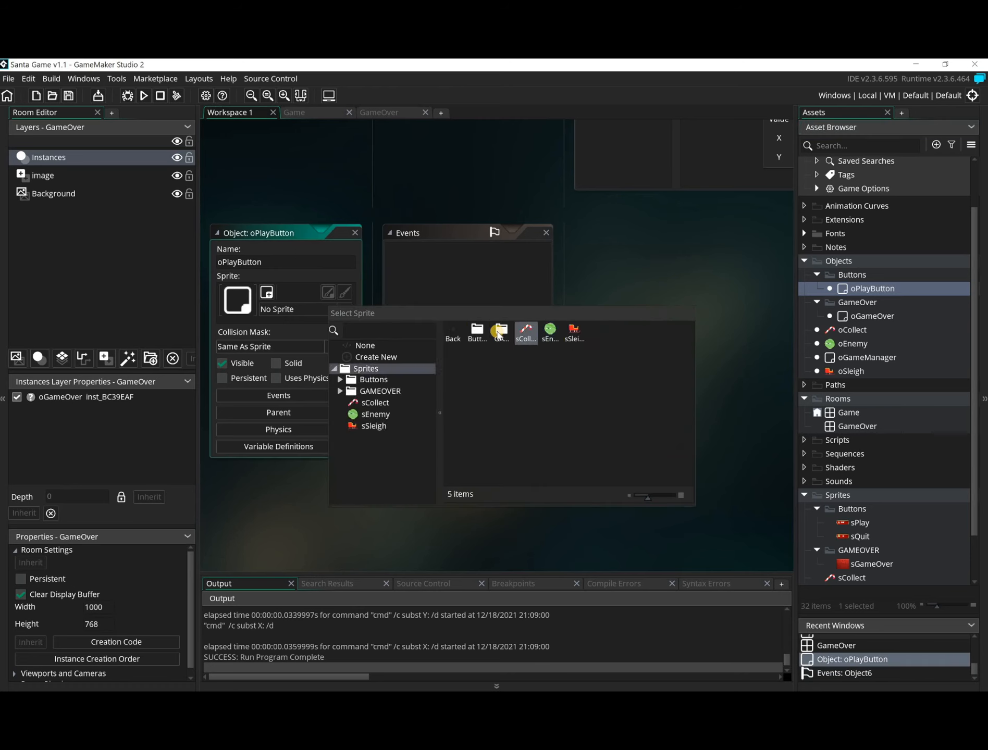
{"action": "double_click", "coordinate": [499, 333]}
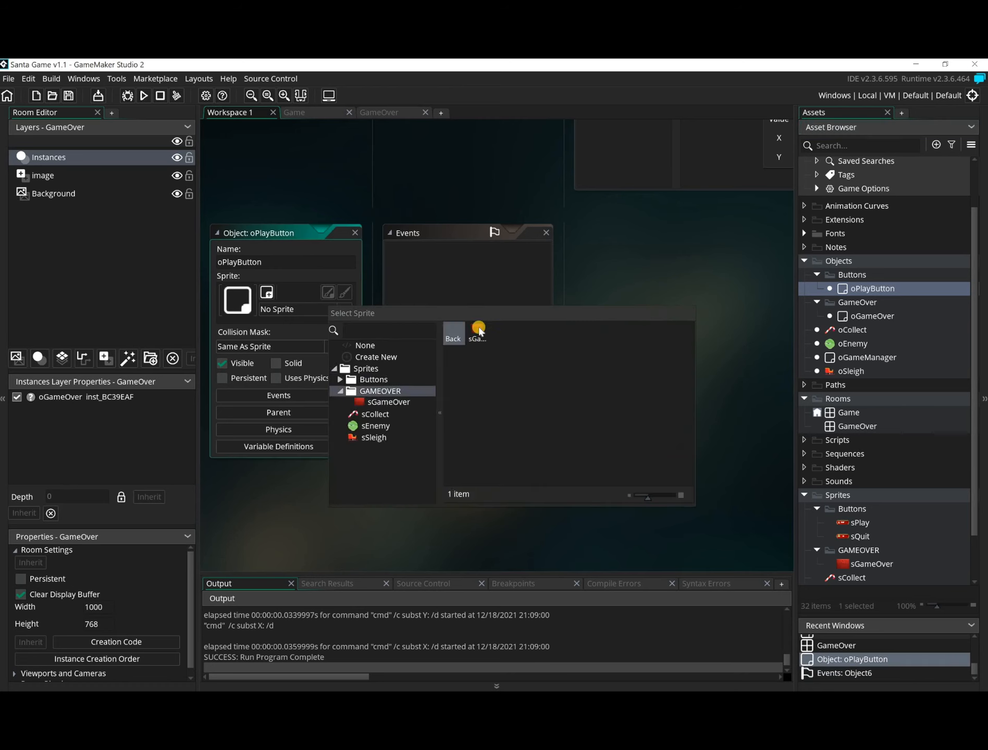
{"action": "double_click", "coordinate": [452, 330]}
{"action": "double_click", "coordinate": [477, 332]}
{"action": "double_click", "coordinate": [483, 331]}
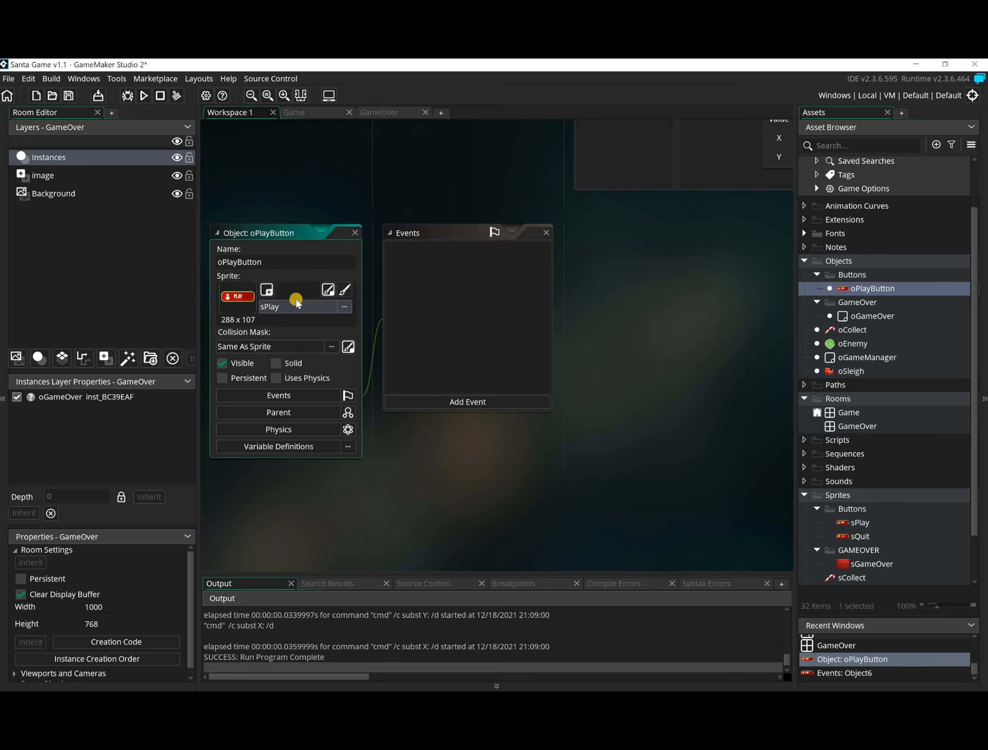
Step: Add a mouse Left Pressed event to oPlayButton
{"action": "left_click", "coordinate": [486, 402]}
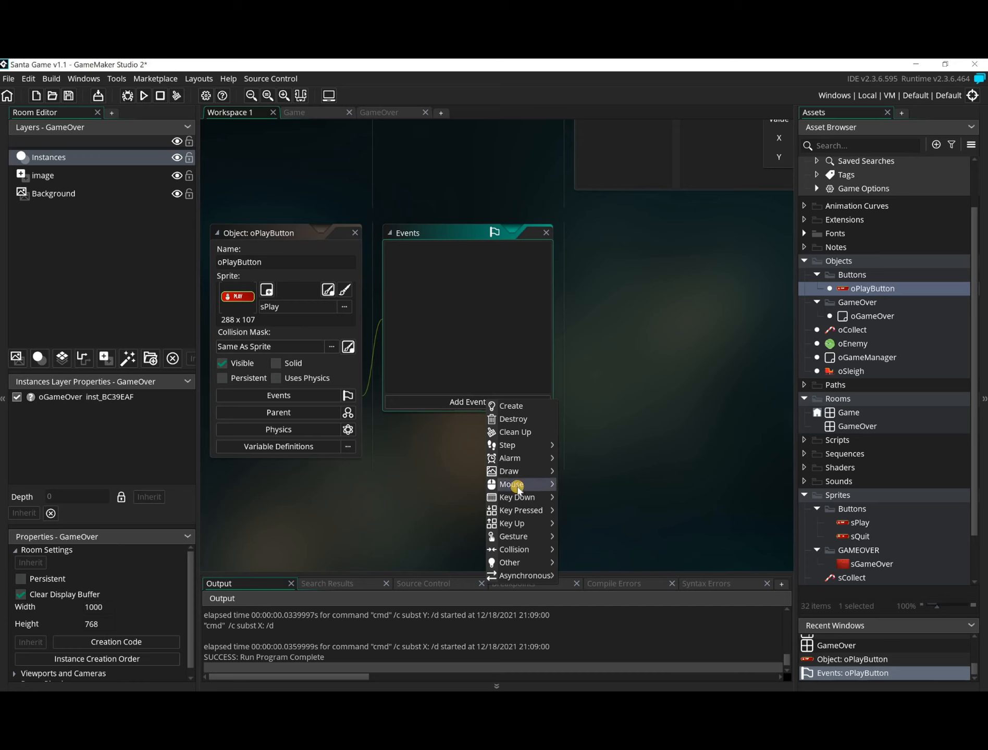
{"action": "mouse_move", "coordinate": [515, 487]}
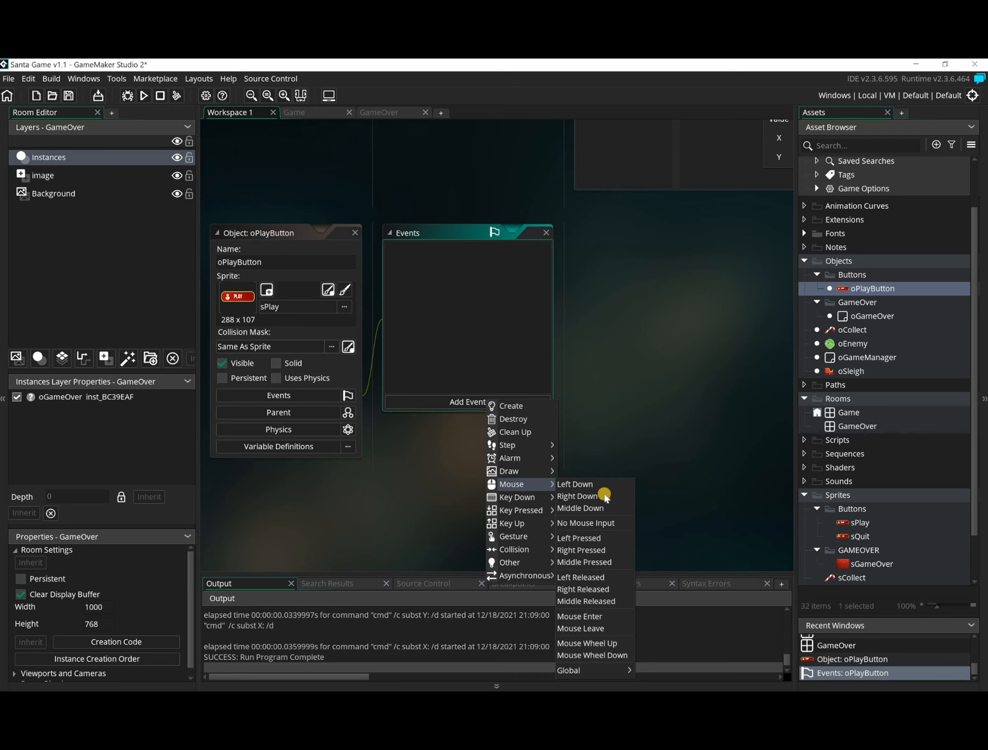
{"action": "left_click", "coordinate": [594, 538]}
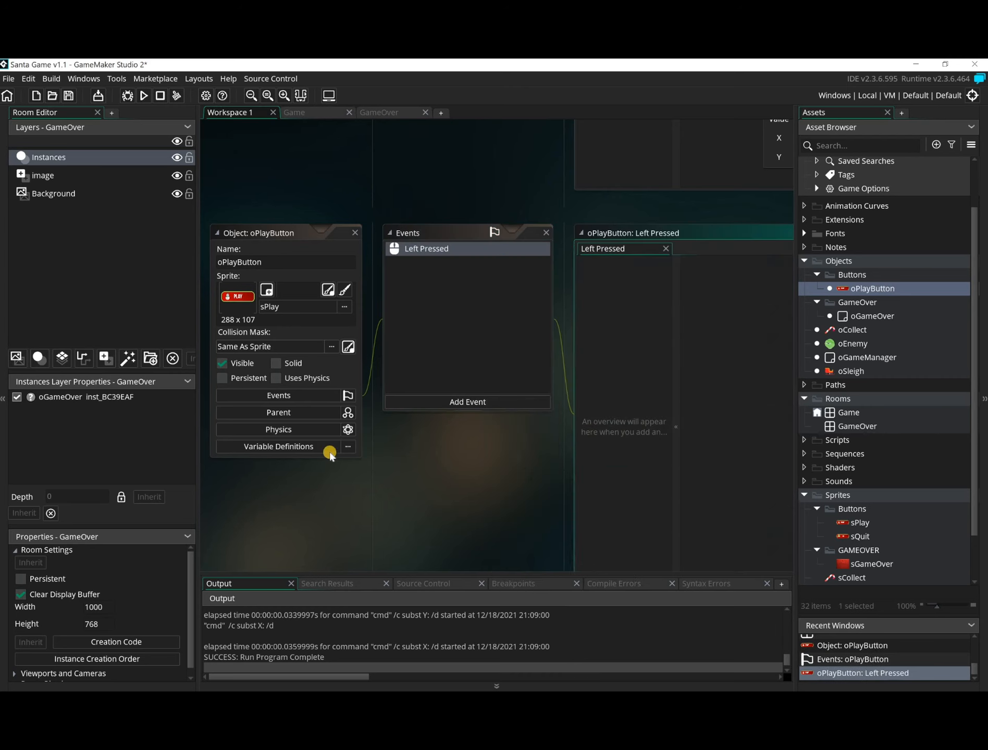
Step: Add a Go To Room action to oPlayButton's Left Pressed event with Game as the target room
{"action": "left_click", "coordinate": [3, 367]}
{"action": "left_click_drag", "start_coordinate": [703, 284], "coordinate": [710, 474]}
{"action": "left_click_drag", "start_coordinate": [582, 412], "coordinate": [415, 355]}
{"action": "left_click", "coordinate": [471, 349]}
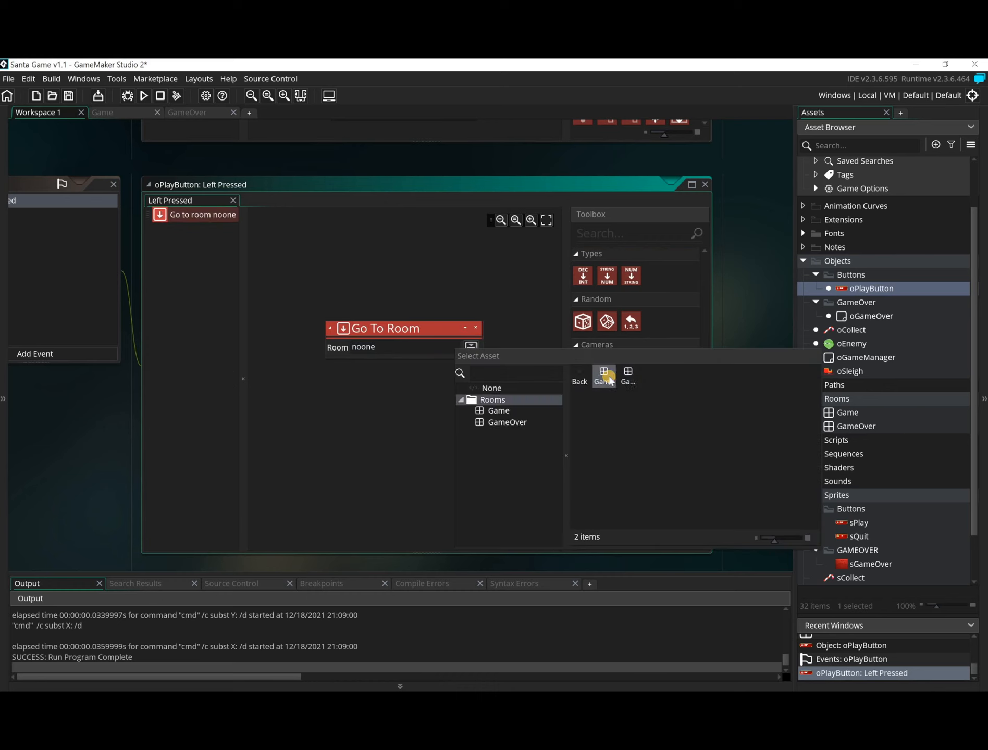
{"action": "double_click", "coordinate": [608, 377]}
{"action": "left_click", "coordinate": [334, 437]}
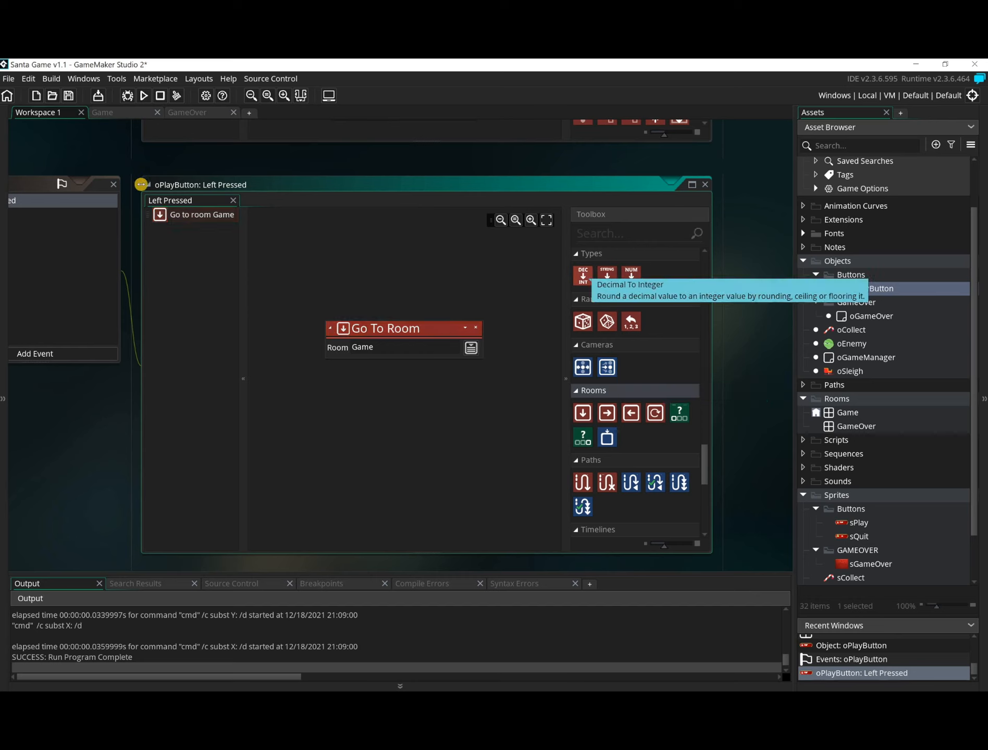
Step: Create a second object in the Buttons object group and name it oQuitButton
{"action": "right_click", "coordinate": [846, 275]}
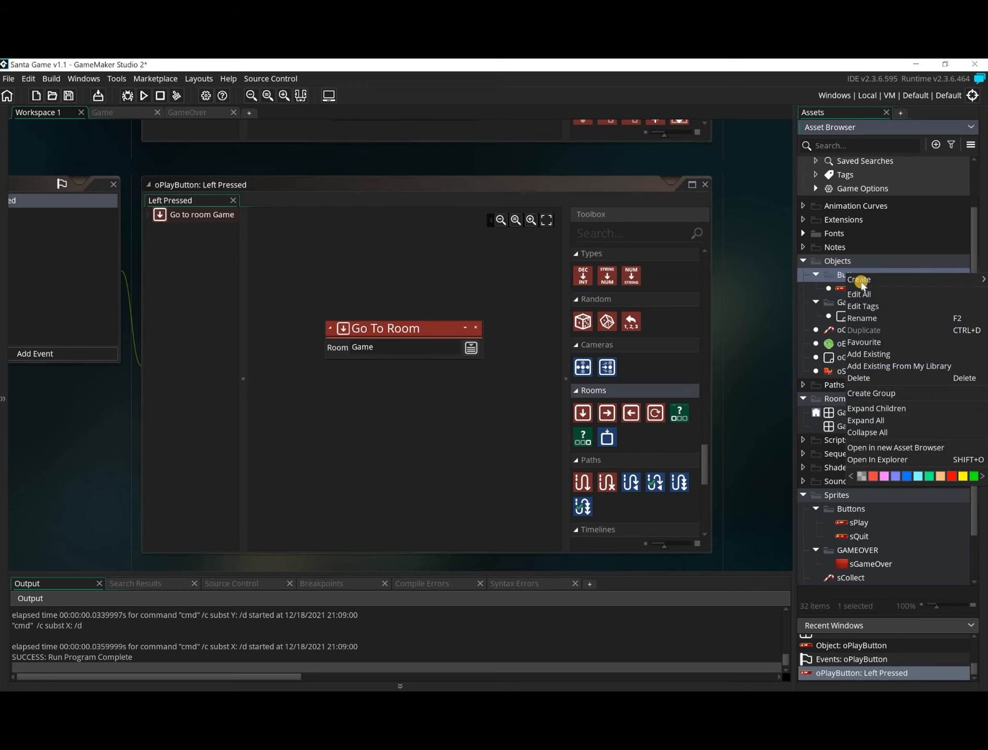
{"action": "mouse_move", "coordinate": [862, 282]}
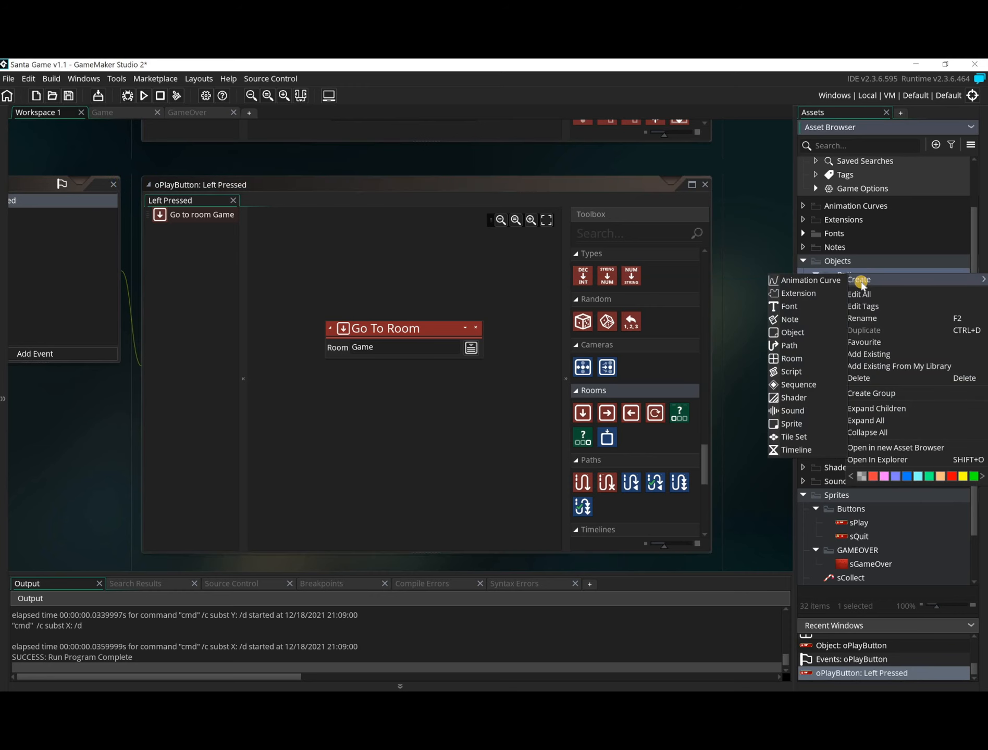
{"action": "left_click", "coordinate": [806, 333]}
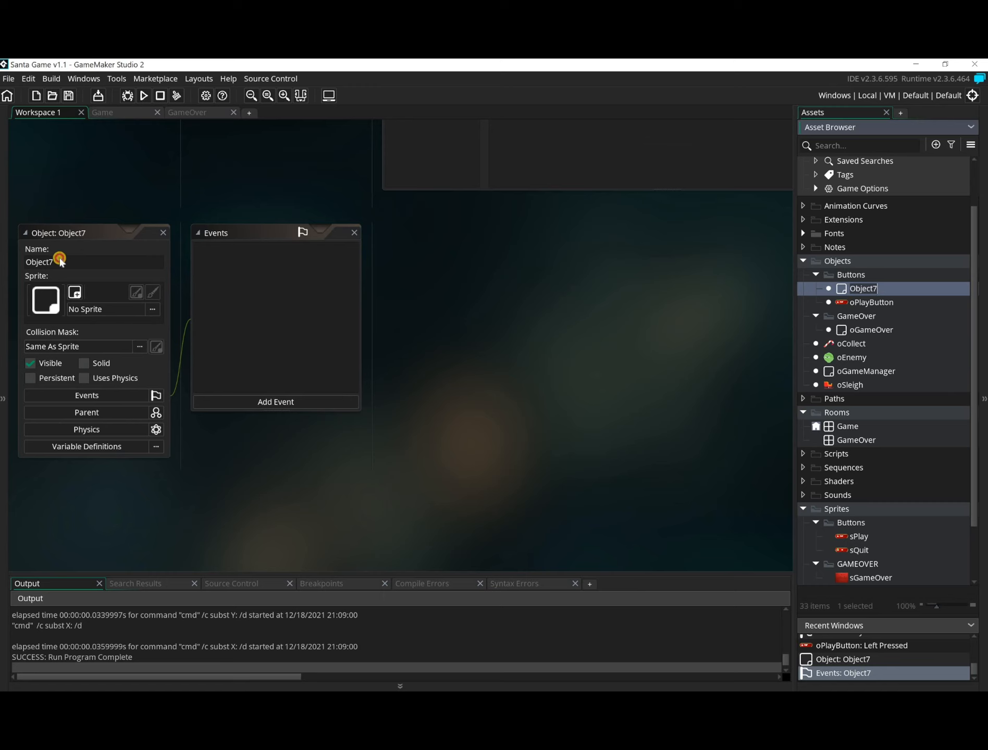
{"action": "left_click", "coordinate": [60, 260]}
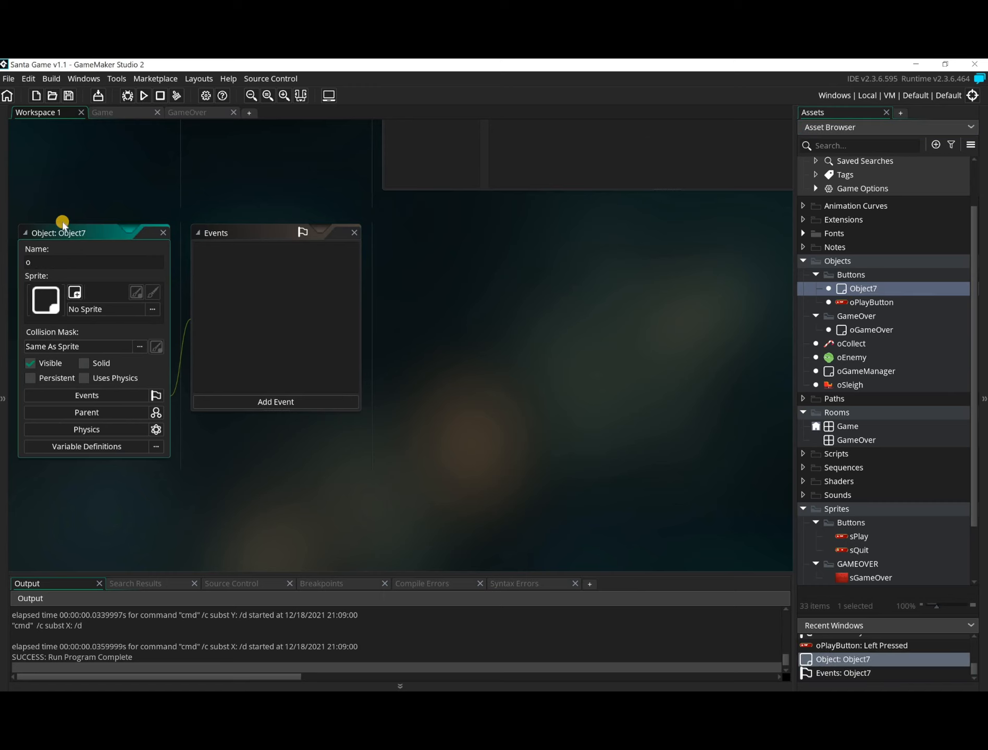
{"action": "type", "text": "oQuitButton"}
Step: Assign the sQuit sprite from the Buttons sprite group to oQuitButton
{"action": "left_click", "coordinate": [137, 311]}
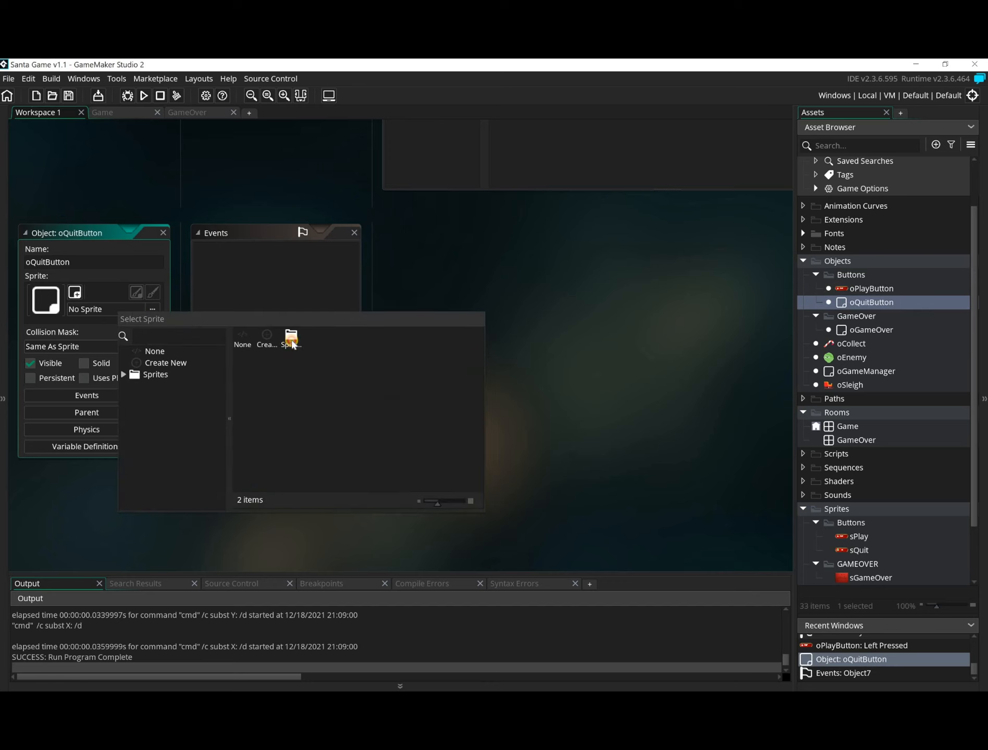
{"action": "double_click", "coordinate": [275, 339]}
{"action": "double_click", "coordinate": [289, 339]}
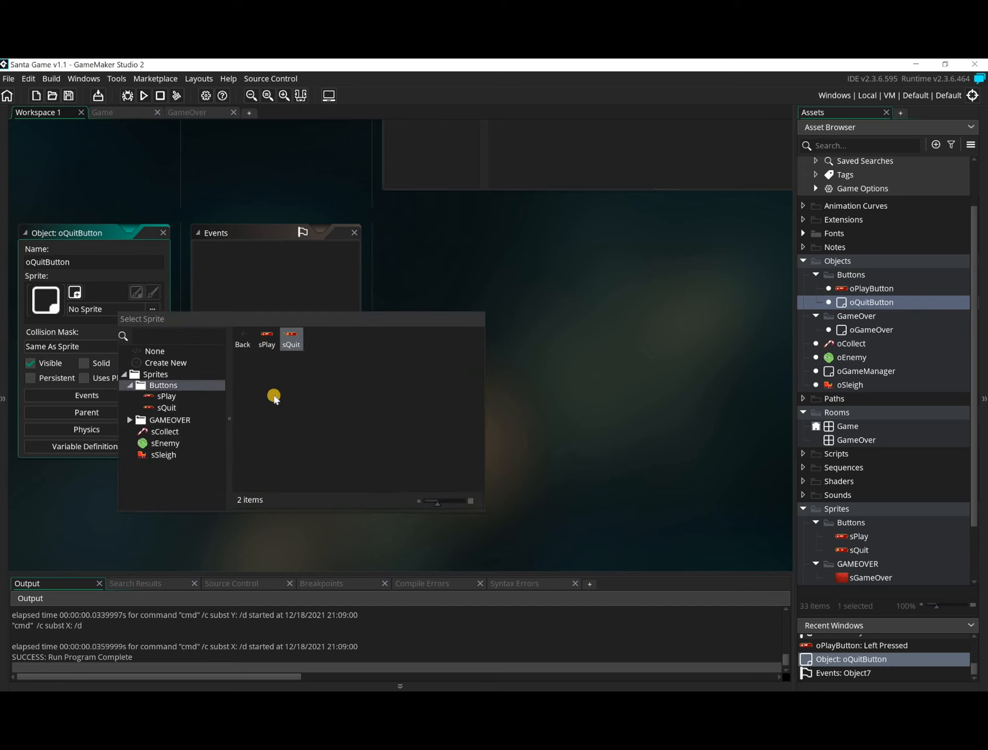
Step: Add a mouse Left Pressed event to oQuitButton
{"action": "left_click", "coordinate": [274, 400]}
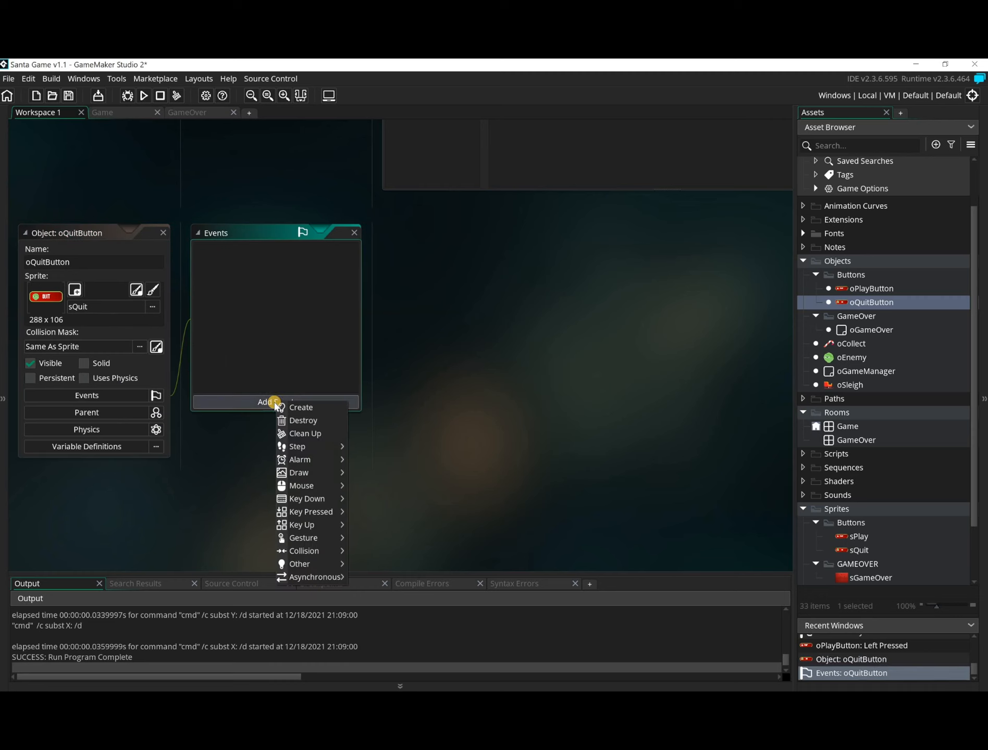
{"action": "mouse_move", "coordinate": [316, 486]}
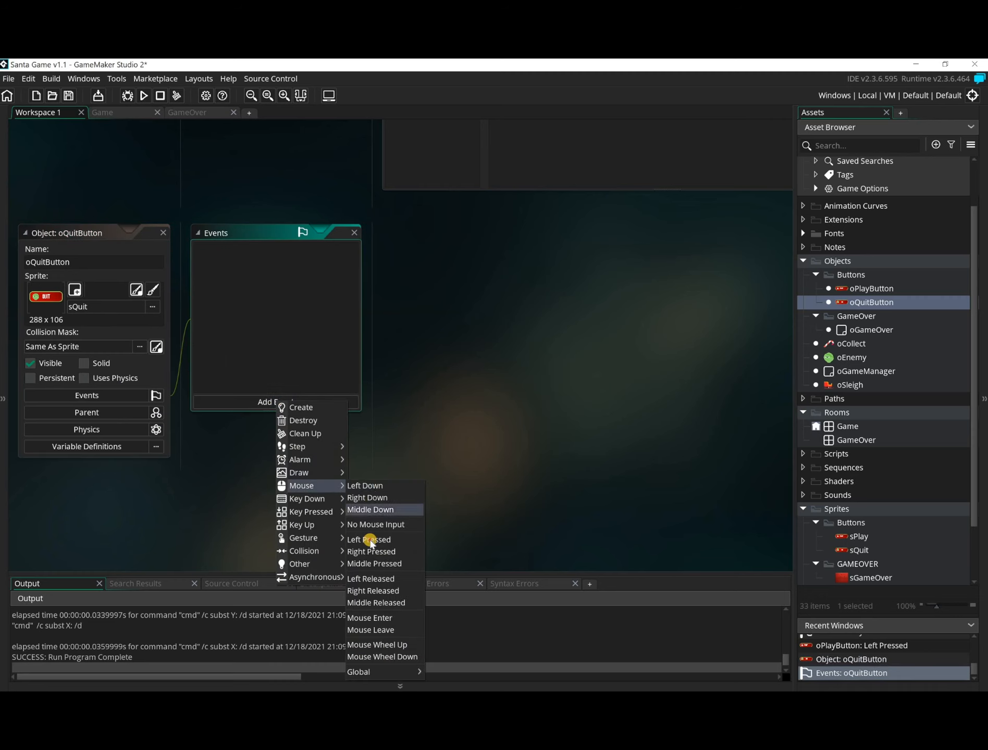
{"action": "left_click", "coordinate": [370, 539]}
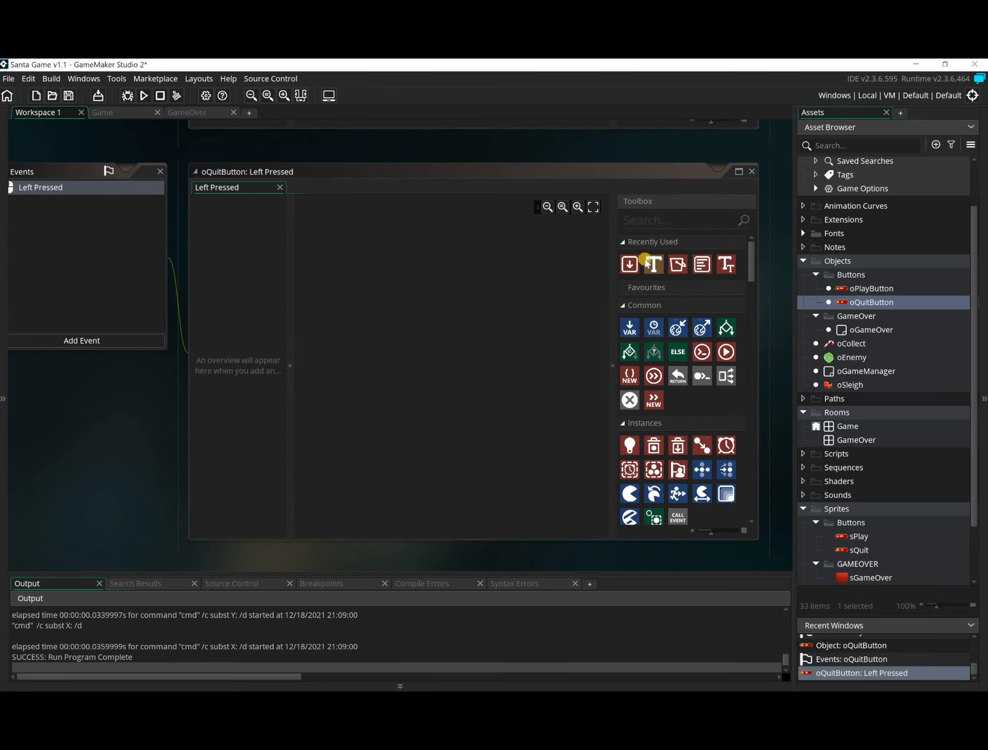
{"action": "left_click_drag", "start_coordinate": [632, 271], "coordinate": [415, 312]}
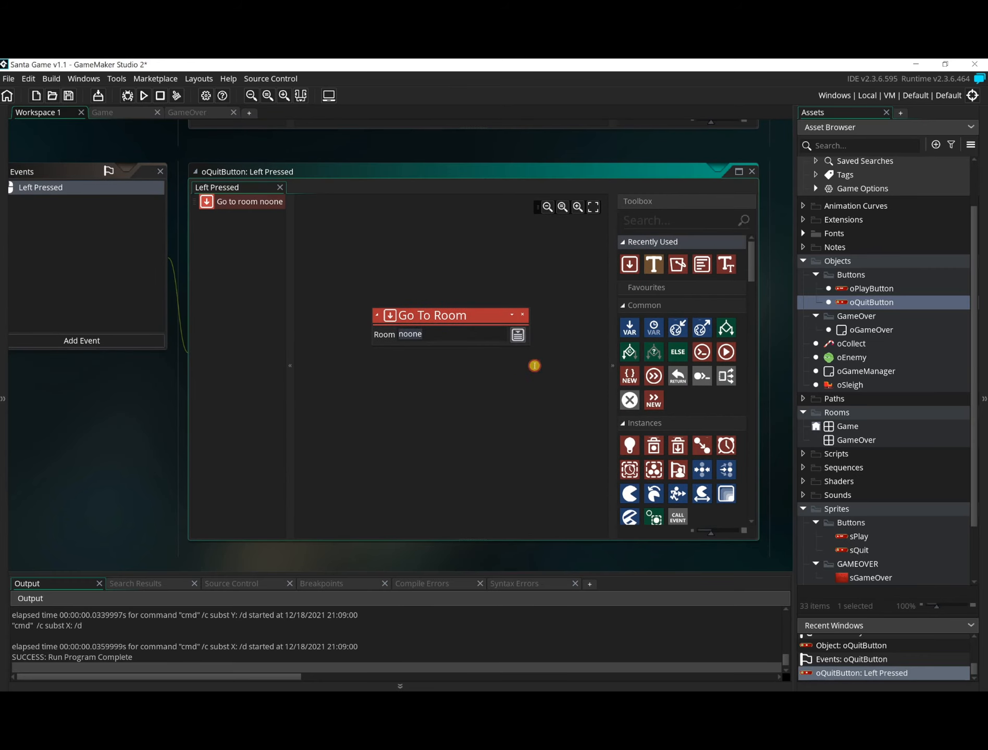
{"action": "left_click", "coordinate": [518, 335]}
{"action": "left_click", "coordinate": [518, 315]}
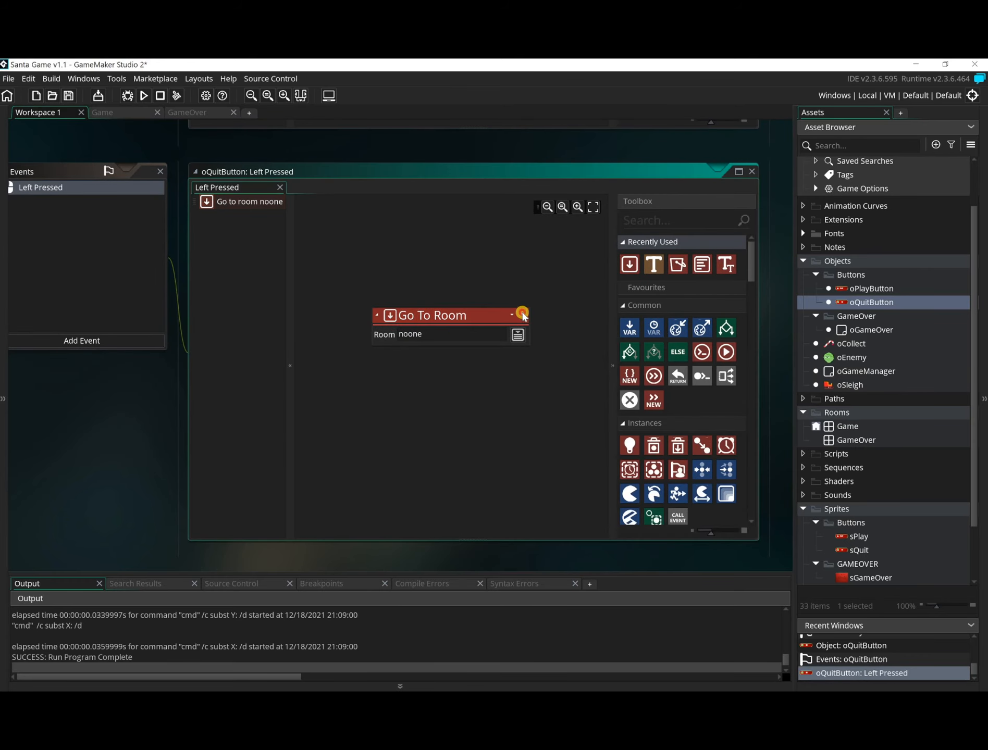
{"action": "left_click", "coordinate": [522, 314]}
Step: Search the action toolbox for "exit" and add an Exit Game action to oQuitButton's Left Pressed event
{"action": "left_click", "coordinate": [525, 406]}
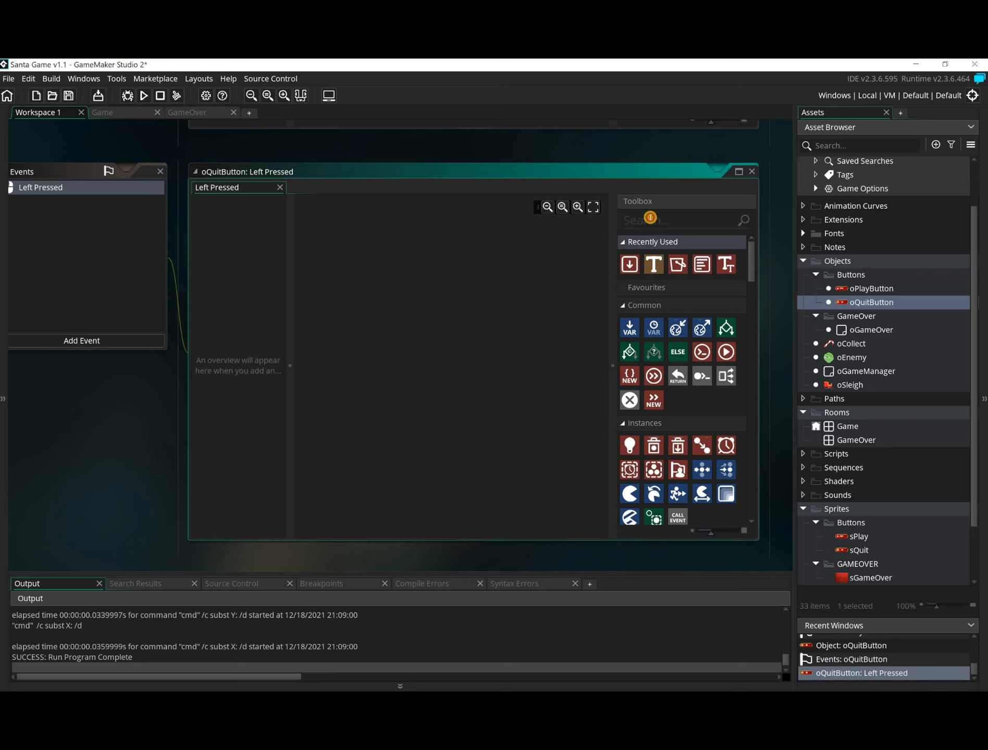
{"action": "type", "text": "exit"}
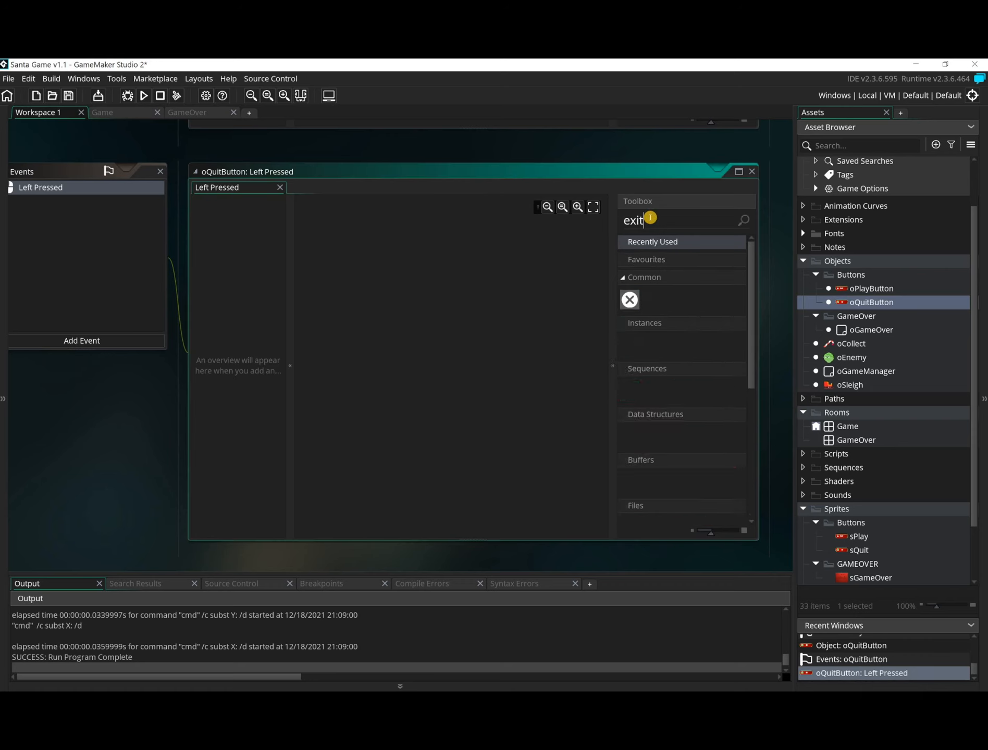
{"action": "left_click_drag", "start_coordinate": [631, 348], "coordinate": [354, 294]}
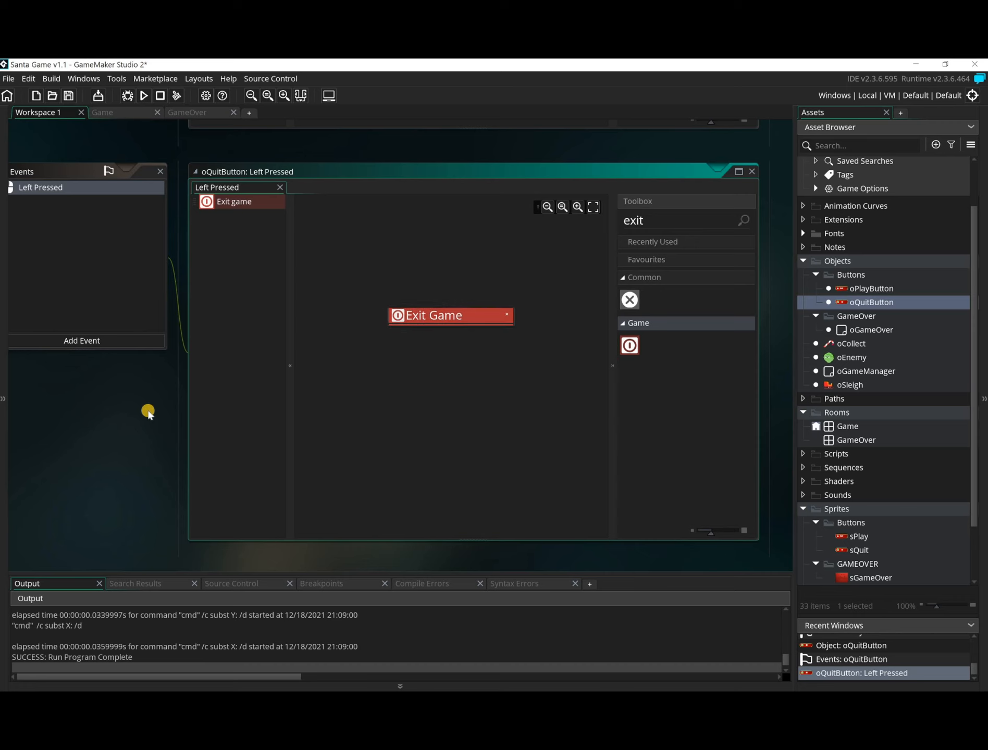
{"action": "middle_click_drag", "start_coordinate": [148, 410], "coordinate": [201, 420]}
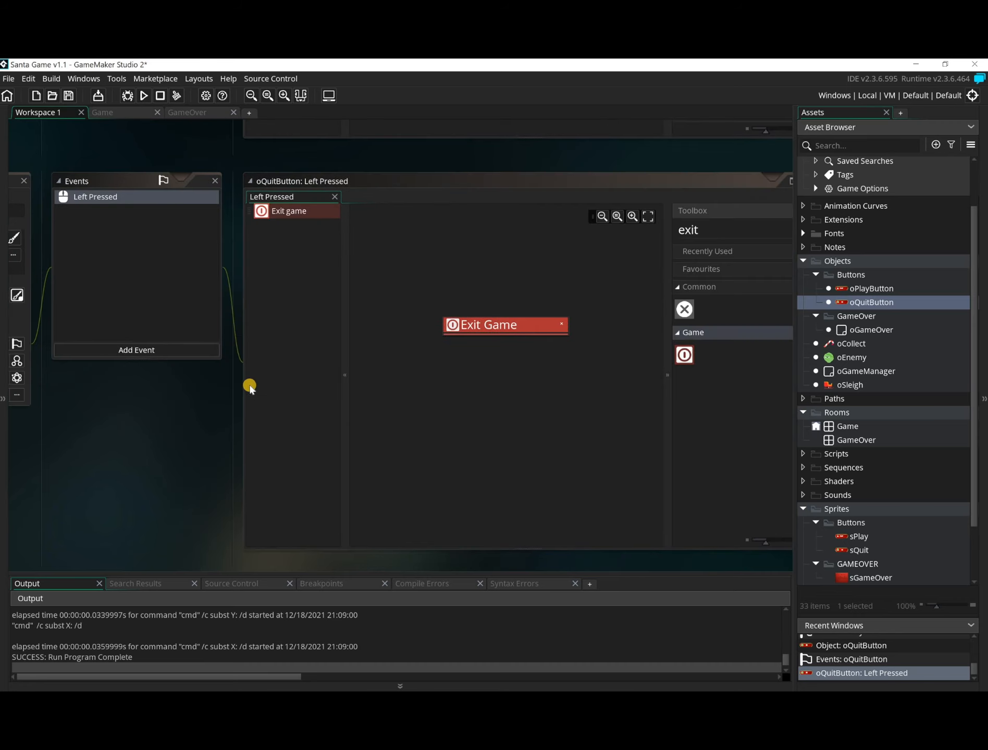
Step: Open the GameOver room, add a new instance layer above Instances, and name it buttons
{"action": "double_click", "coordinate": [862, 440]}
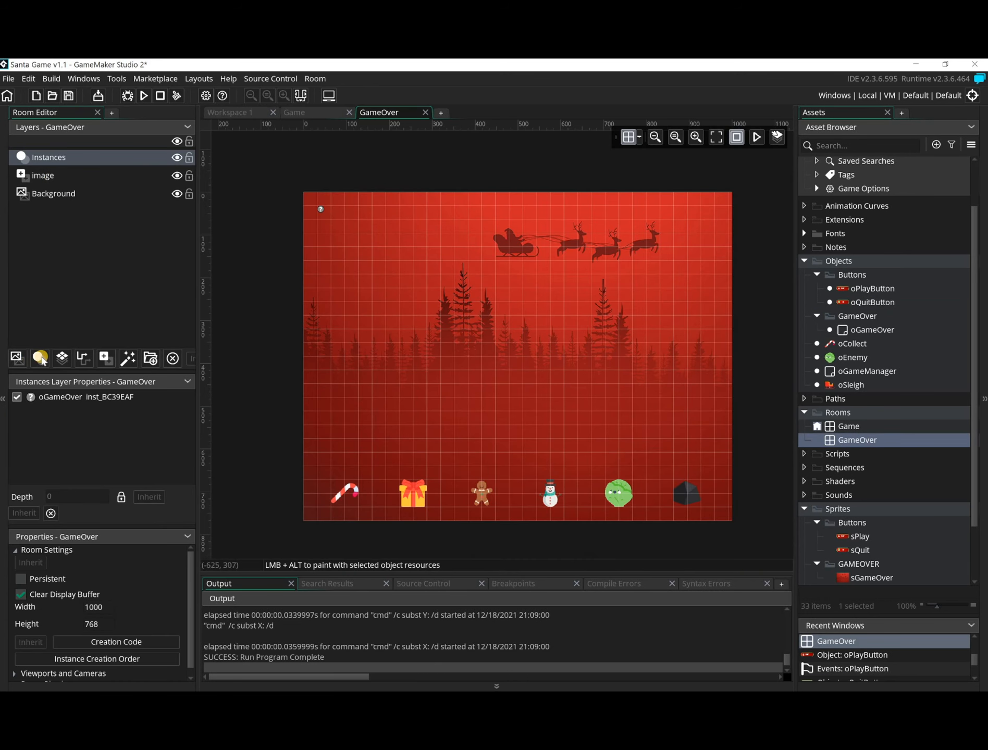
{"action": "left_click", "coordinate": [40, 358]}
{"action": "right_click", "coordinate": [64, 159]}
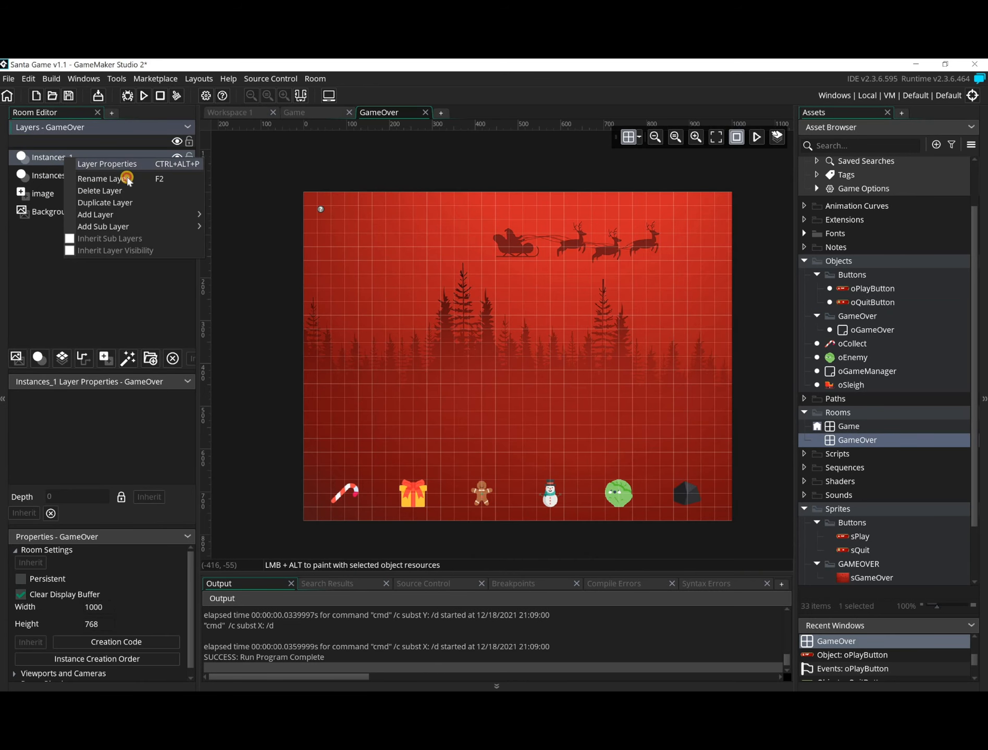
{"action": "left_click", "coordinate": [128, 179]}
{"action": "type", "text": "buttons"}
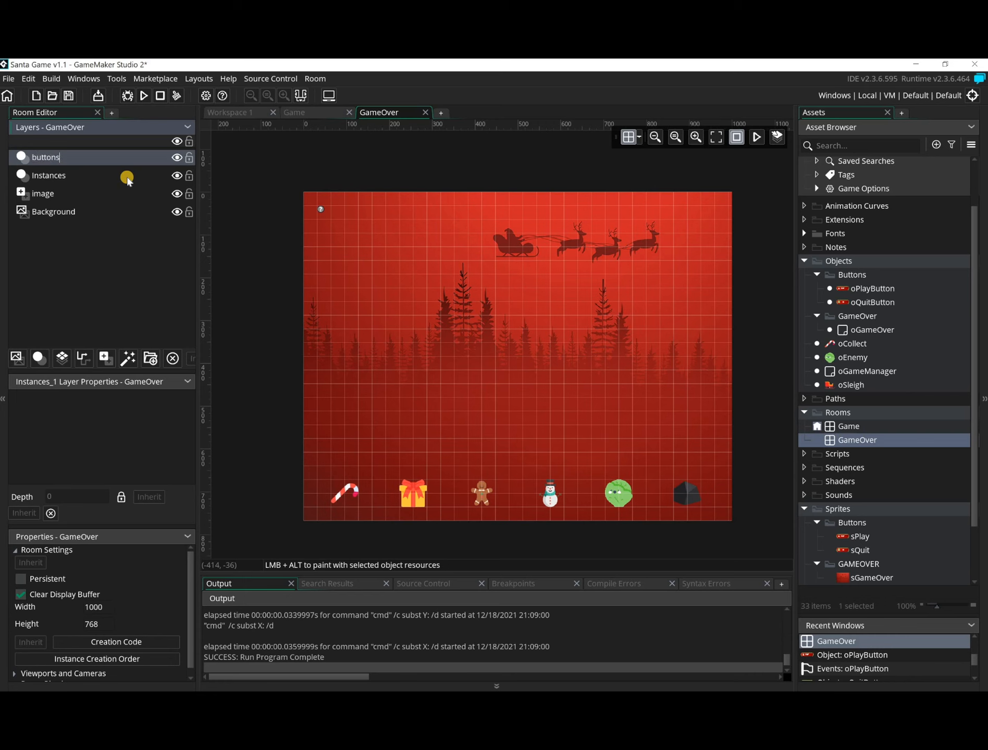
Step: Place oPlayButton and oQuitButton side by side on the GameOver room's buttons layer, just above the row of item graphics
{"action": "key", "text": "Return"}
{"action": "left_click_drag", "start_coordinate": [865, 290], "coordinate": [383, 429]}
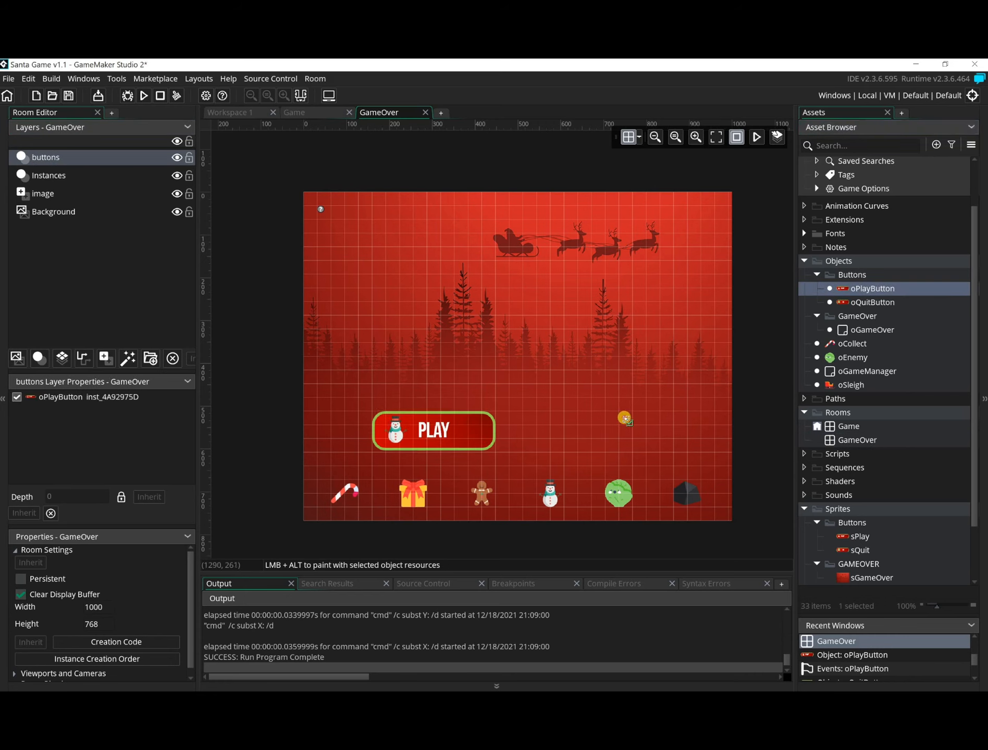
{"action": "left_click_drag", "start_coordinate": [624, 419], "coordinate": [556, 419]}
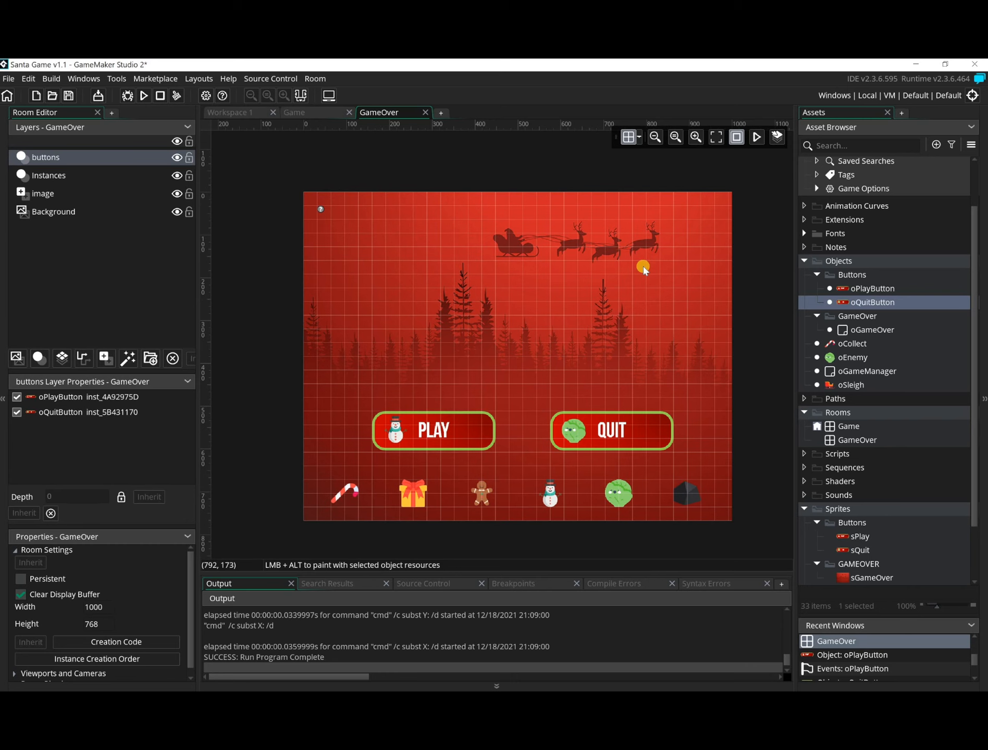
Step: Create a new room in the Rooms group and name it Start
{"action": "left_click", "coordinate": [837, 415]}
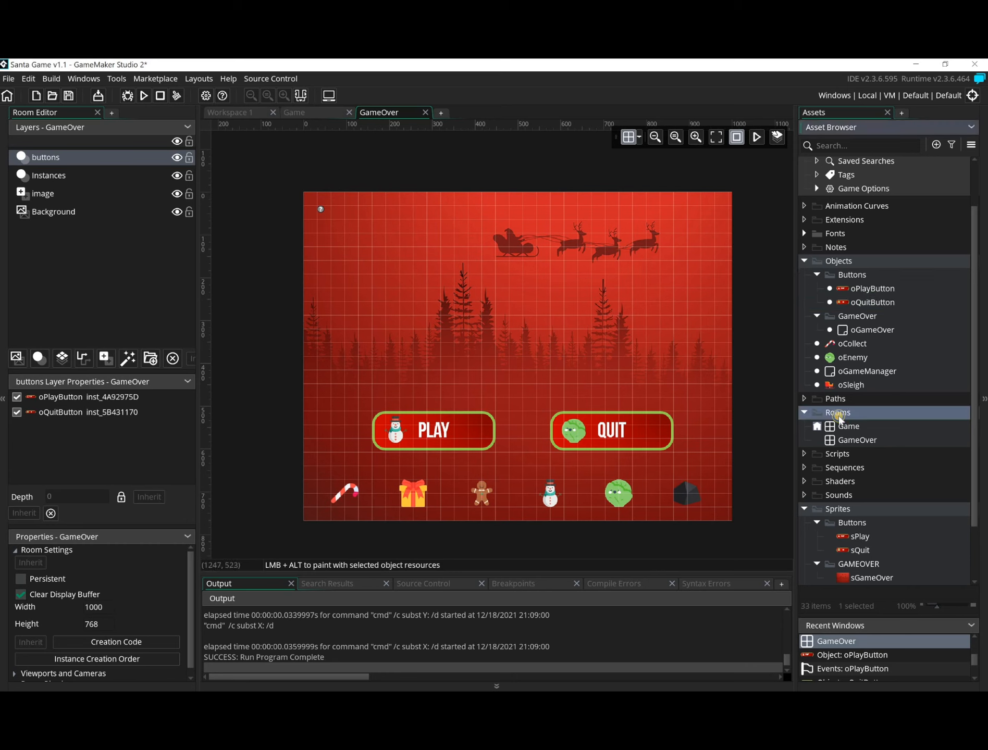
{"action": "right_click", "coordinate": [838, 417]}
{"action": "mouse_move", "coordinate": [875, 423]}
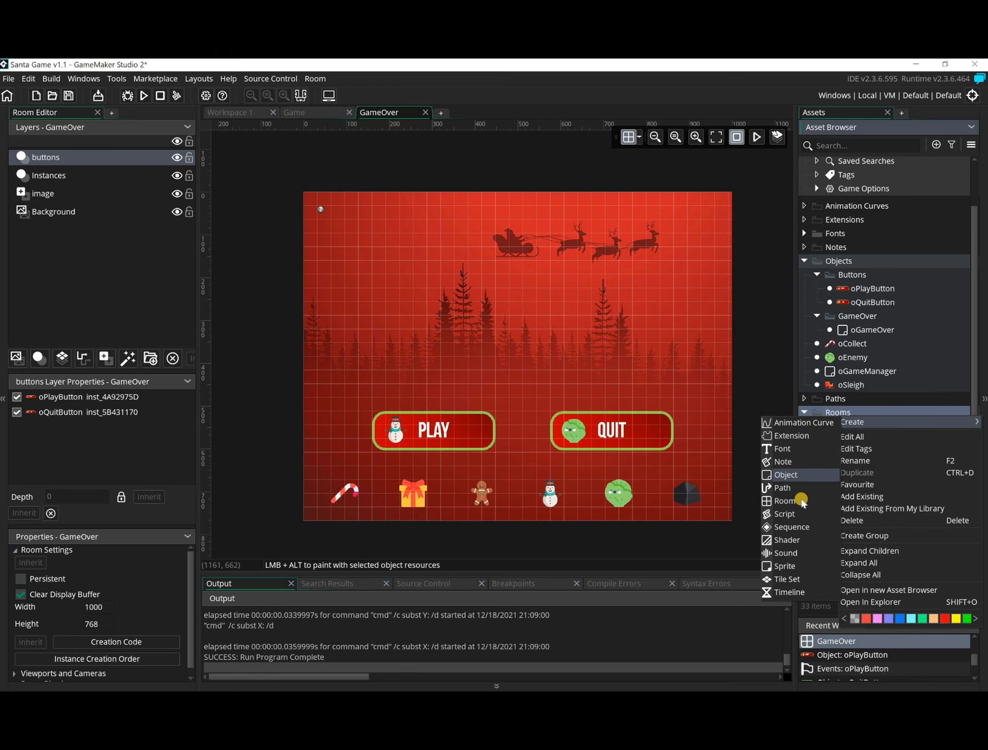
{"action": "left_click", "coordinate": [785, 501]}
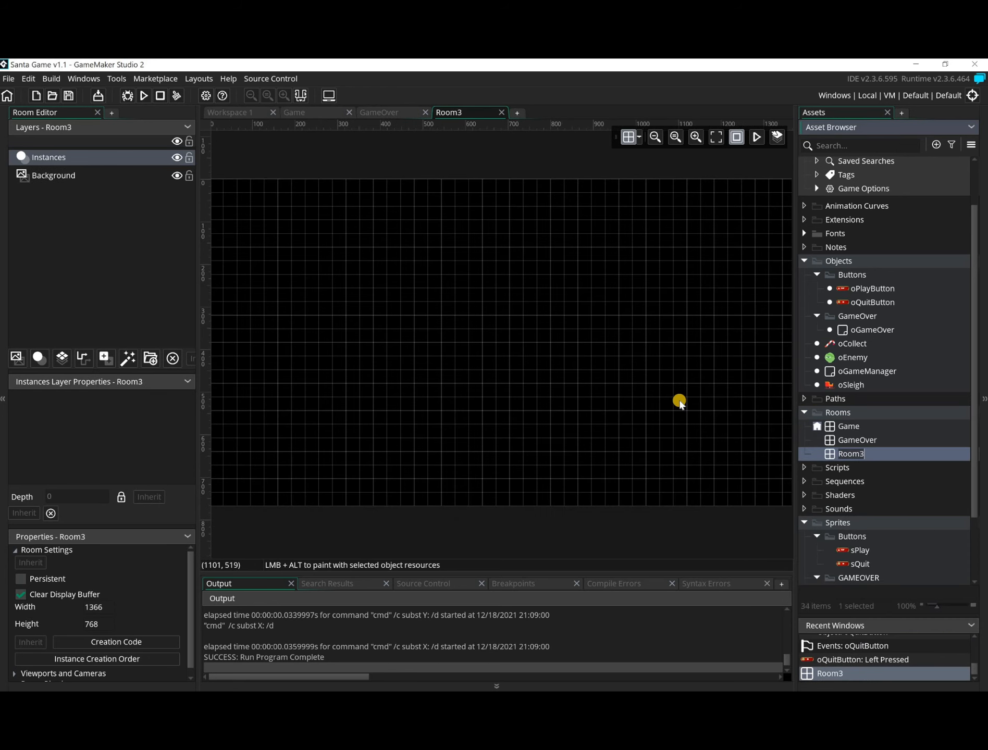
{"action": "type", "text": "Start"}
{"action": "key", "text": "Return"}
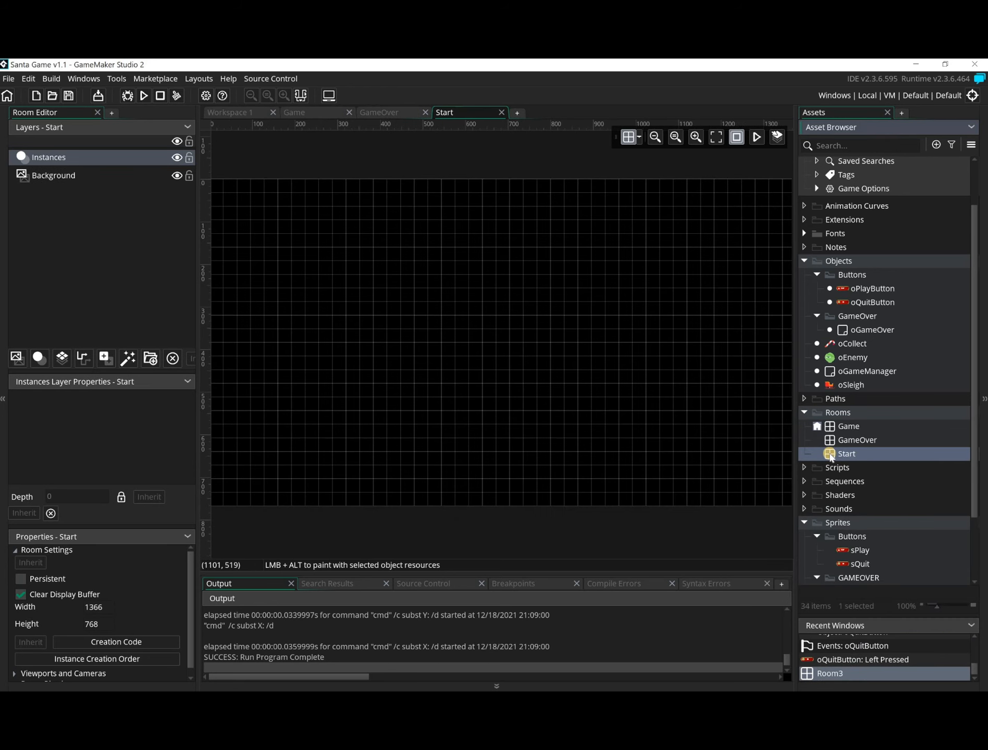
Step: Set the Start room's width to 1000
{"action": "left_click", "coordinate": [72, 607]}
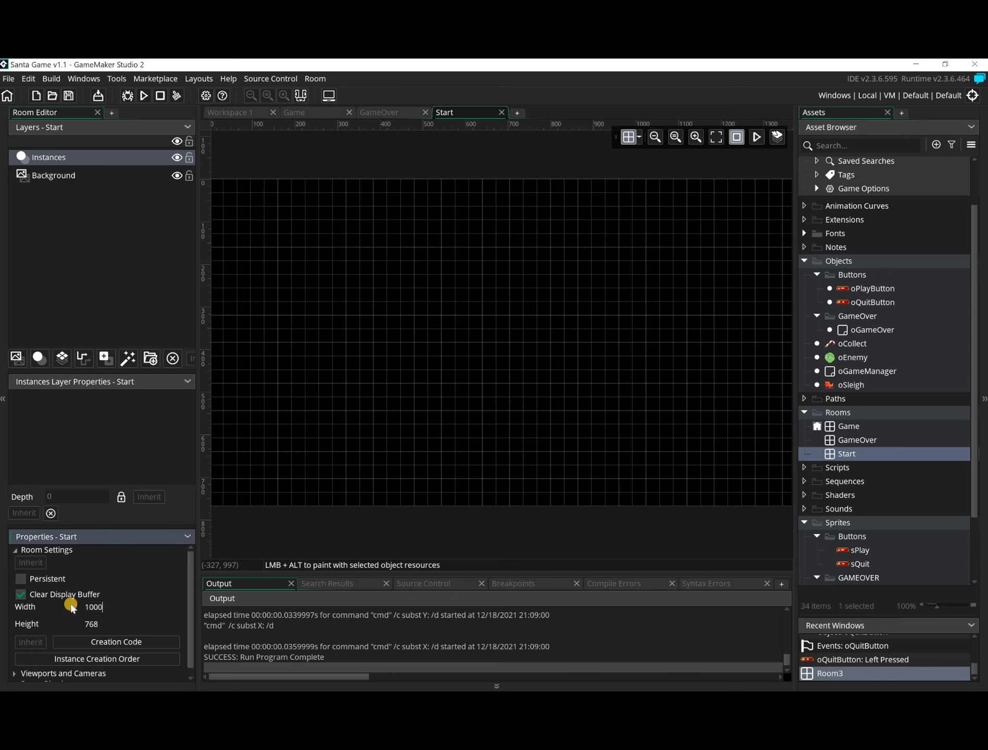
{"action": "type", "text": "1000"}
{"action": "key", "text": "Return"}
{"action": "left_click", "coordinate": [433, 532]}
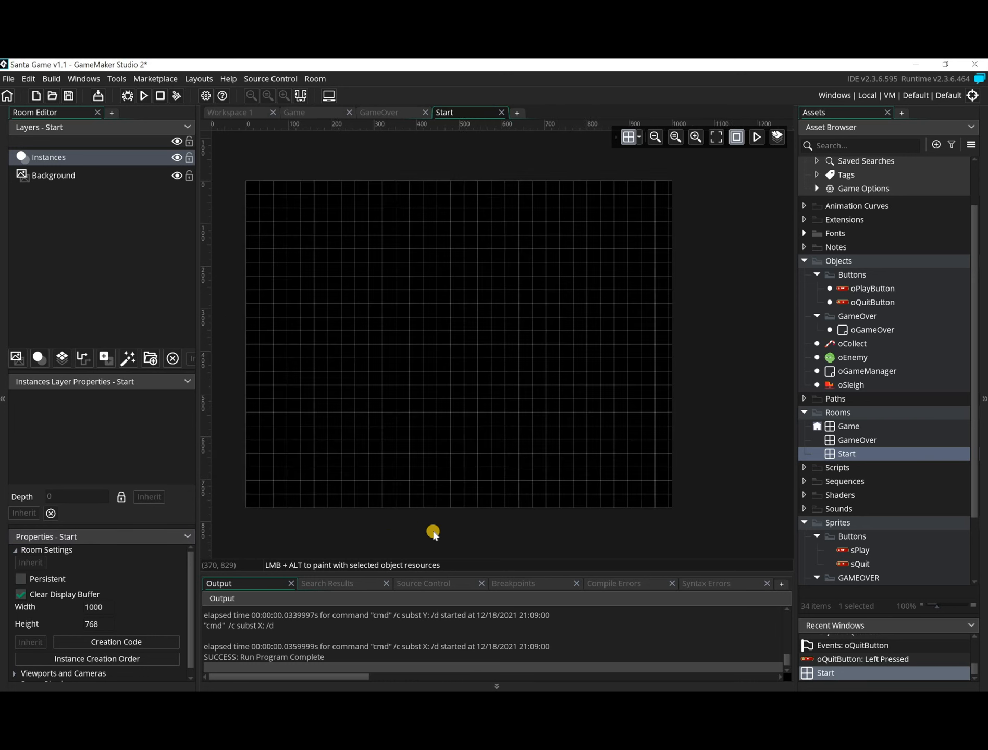
Step: Create a StartScreen group under Sprites and add the sStart_Screen sprite to it
{"action": "scroll", "coordinate": [871, 535], "scroll_direction": "down", "scroll_amount": 3}
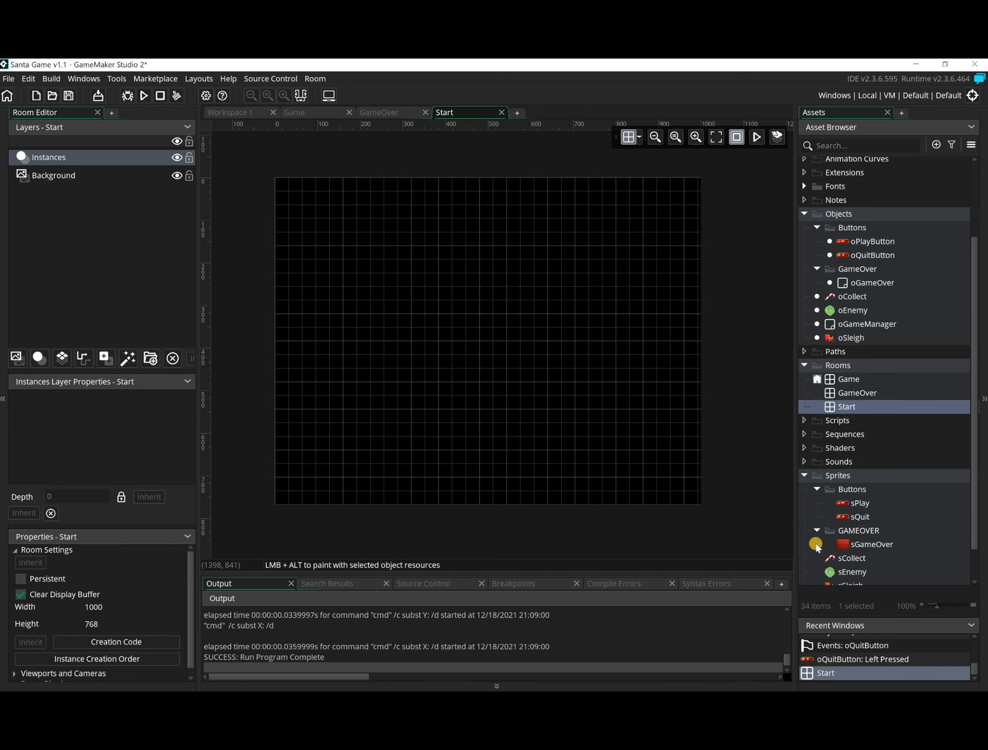
{"action": "scroll", "coordinate": [841, 472], "scroll_direction": "down", "scroll_amount": 3}
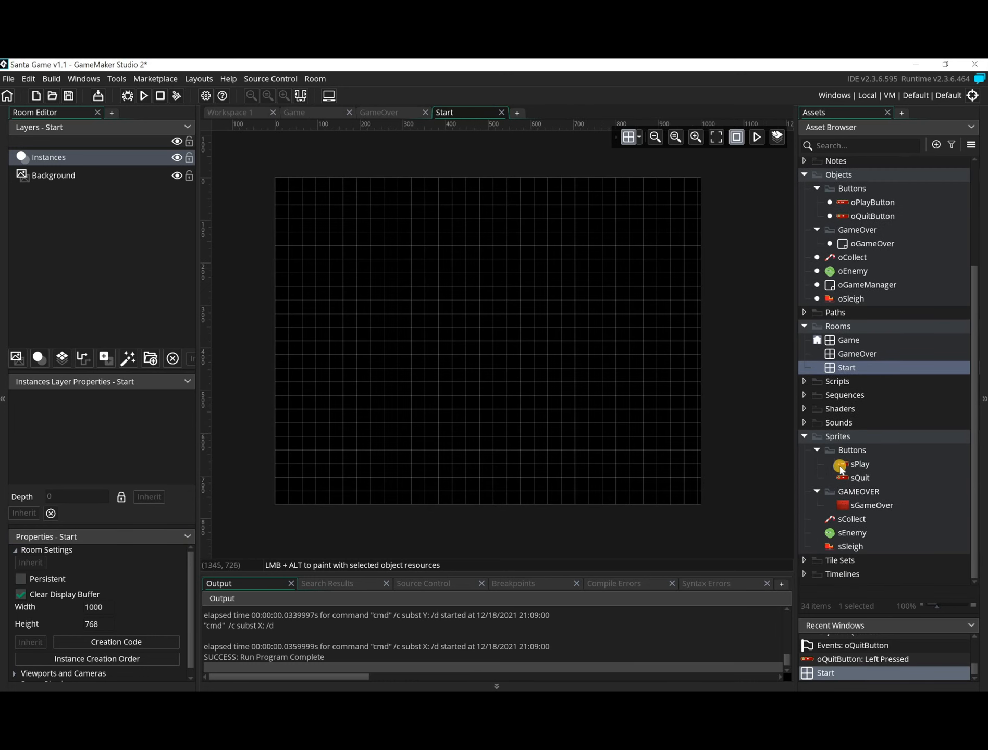
{"action": "right_click", "coordinate": [835, 440]}
{"action": "left_click", "coordinate": [868, 559]}
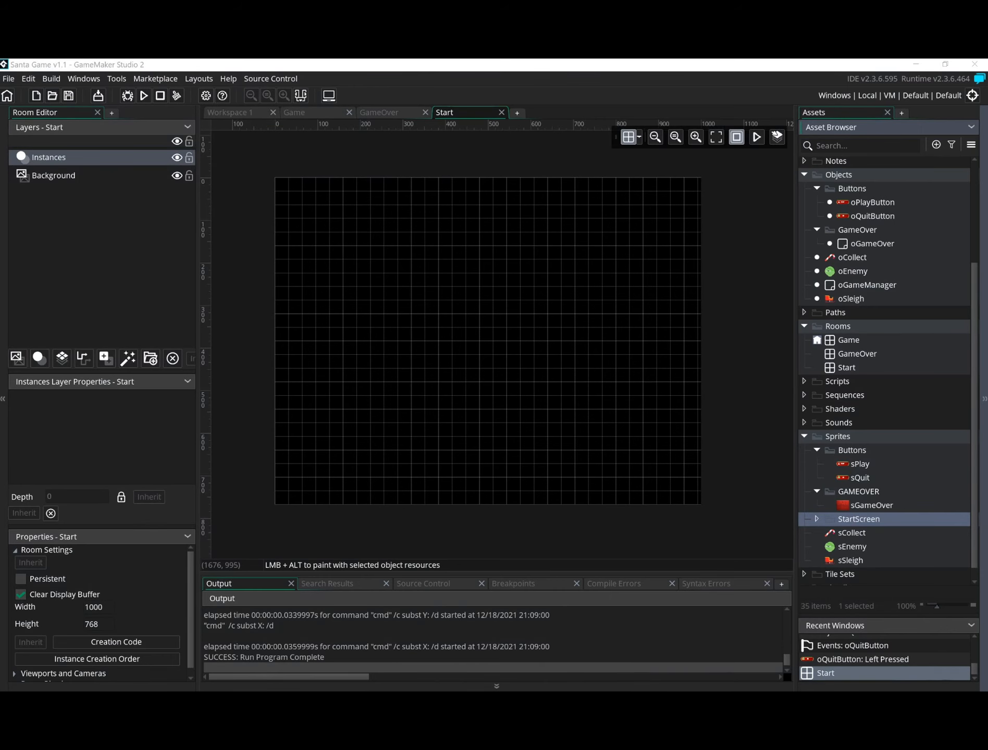
{"action": "left_click_drag", "start_coordinate": [858, 519], "coordinate": [745, 508]}
{"action": "left_click_drag", "start_coordinate": [858, 523], "coordinate": [864, 522]}
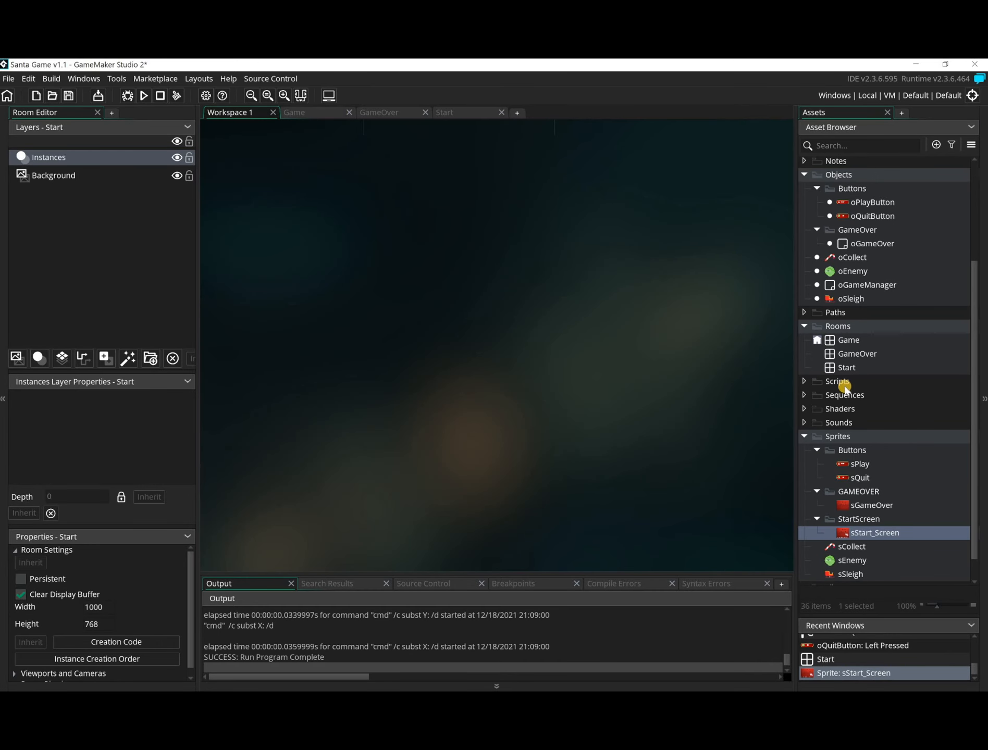
Step: Open the Start room and assign sStart_Screen from the StartScreen sprite group to its Background layer
{"action": "left_click", "coordinate": [844, 368]}
{"action": "double_click", "coordinate": [844, 367]}
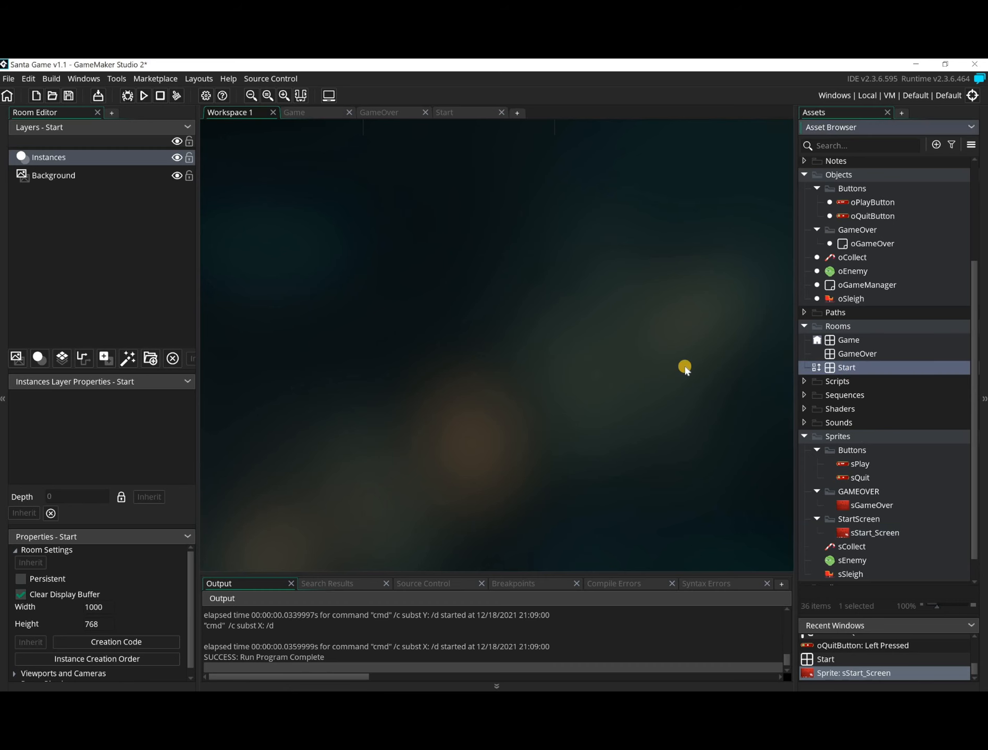
{"action": "left_click", "coordinate": [63, 176]}
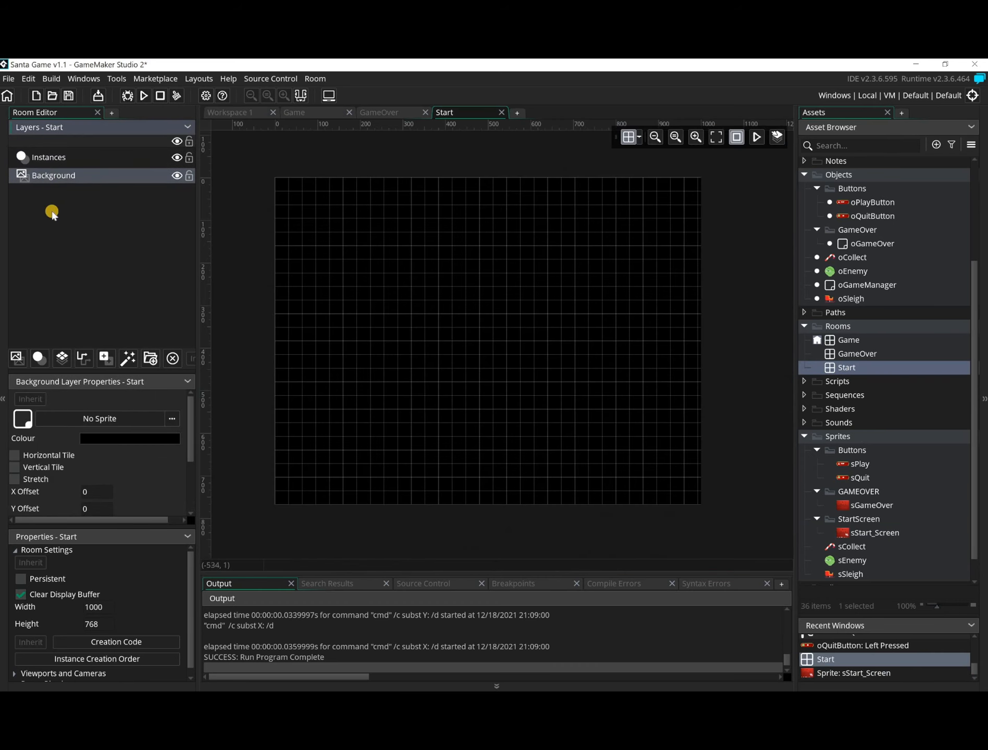
{"action": "left_click", "coordinate": [122, 420]}
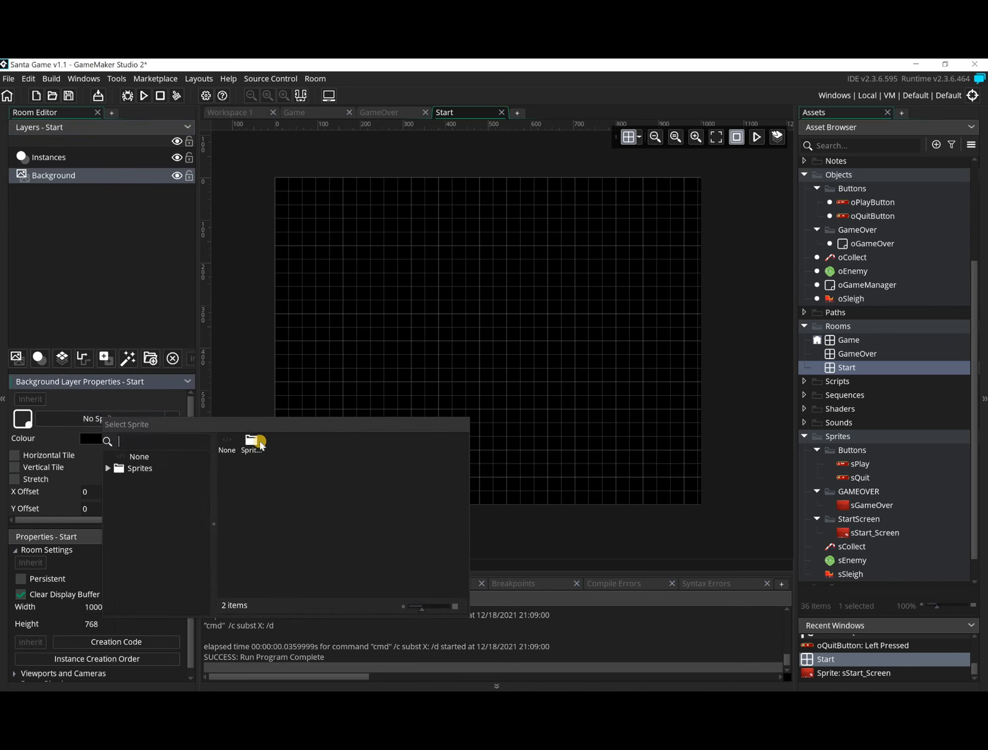
{"action": "double_click", "coordinate": [253, 443]}
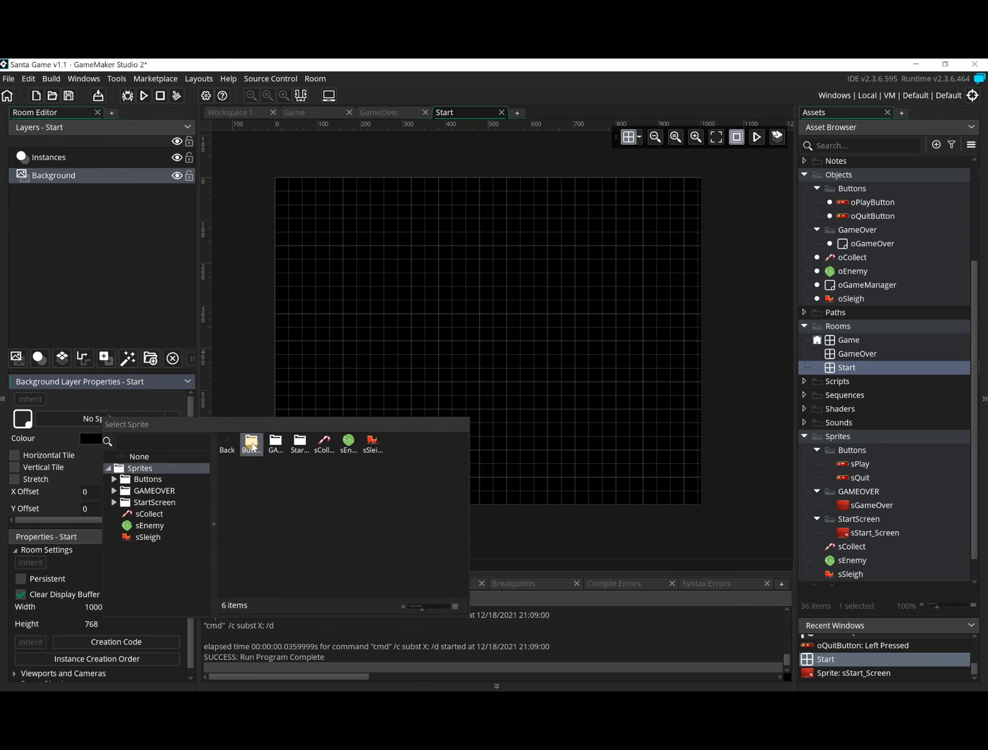
{"action": "double_click", "coordinate": [300, 444]}
{"action": "left_click", "coordinate": [325, 399]}
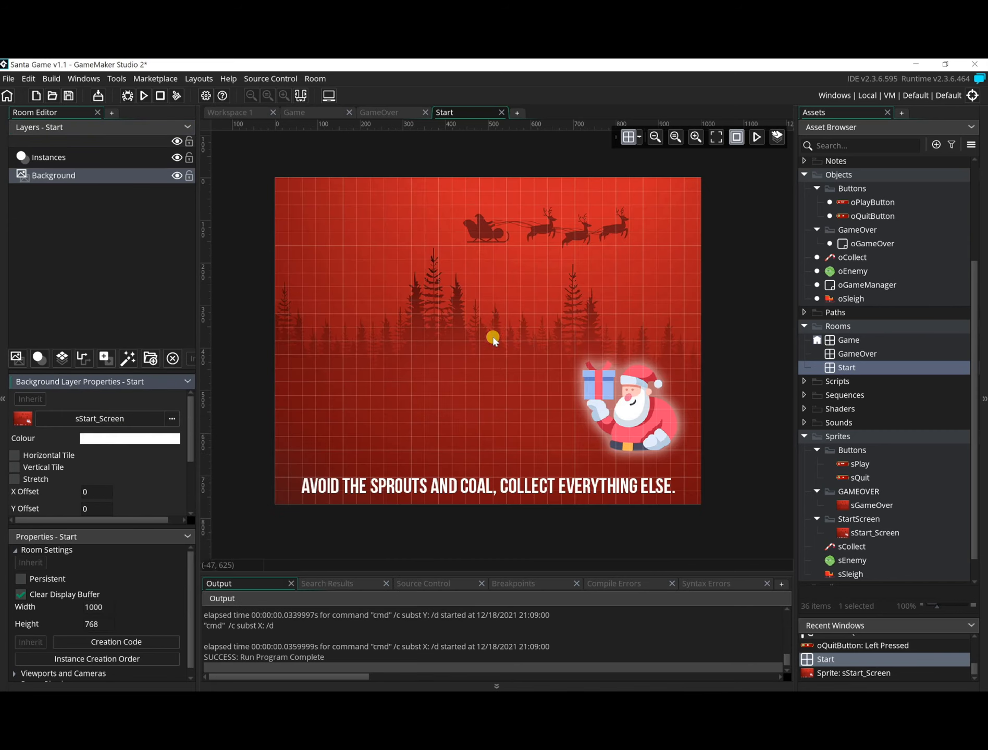
Step: Add a new instance layer above Background in the Start room and name it buttons
{"action": "left_click", "coordinate": [41, 358]}
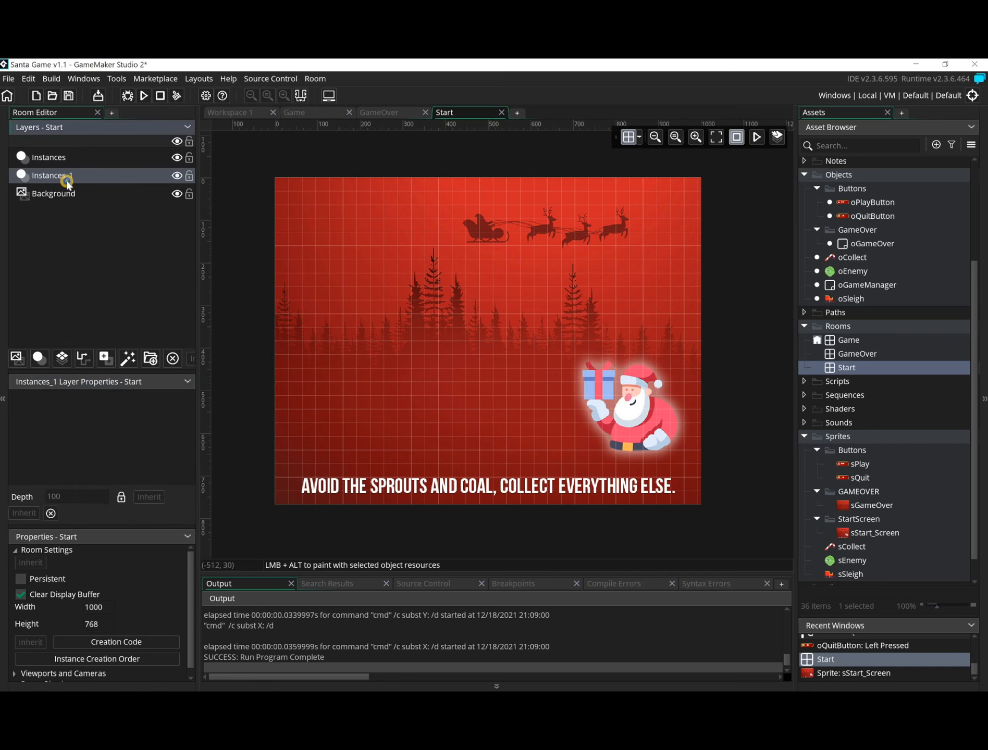
{"action": "right_click", "coordinate": [66, 176]}
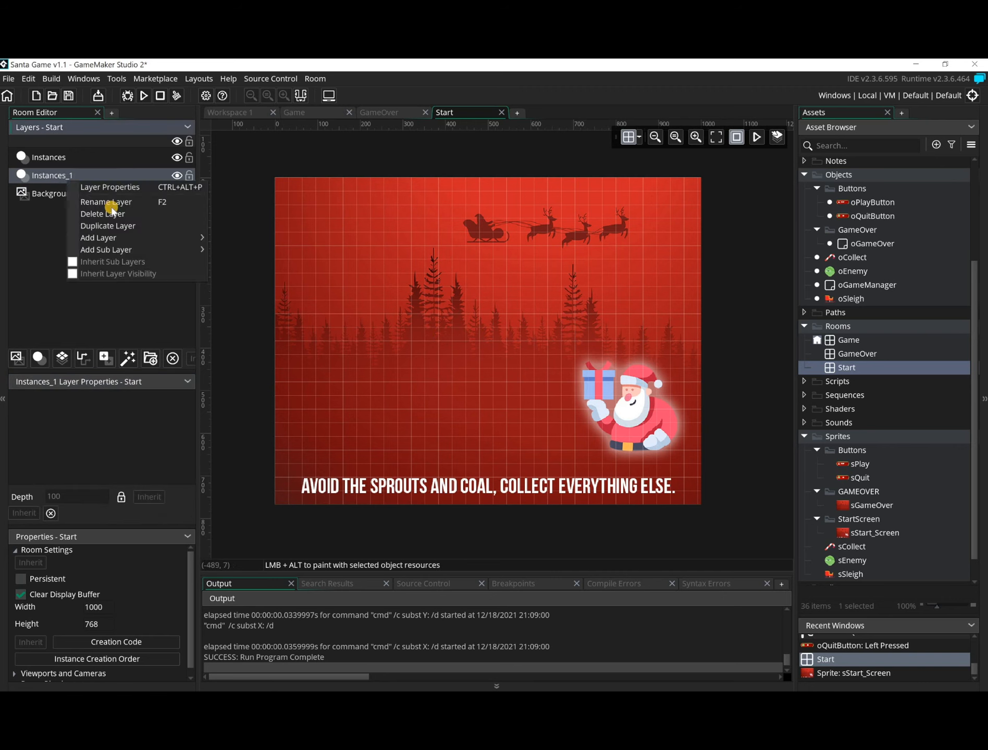
{"action": "left_click", "coordinate": [160, 203]}
{"action": "type", "text": "b"}
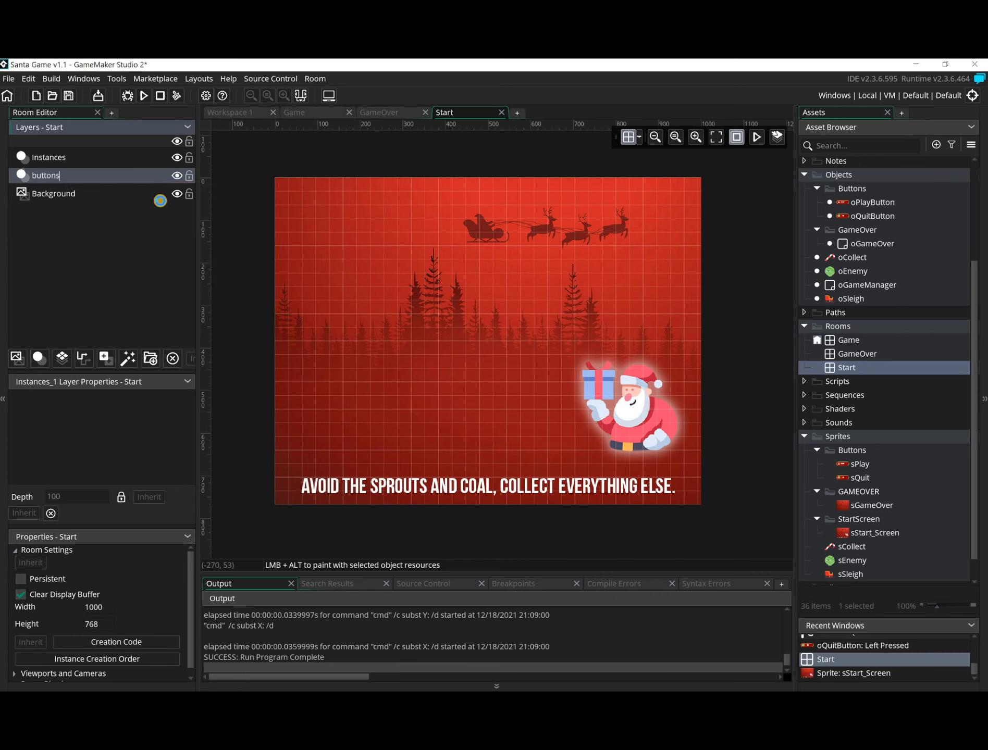
{"action": "type", "text": "uttons"}
{"action": "key", "text": "Return"}
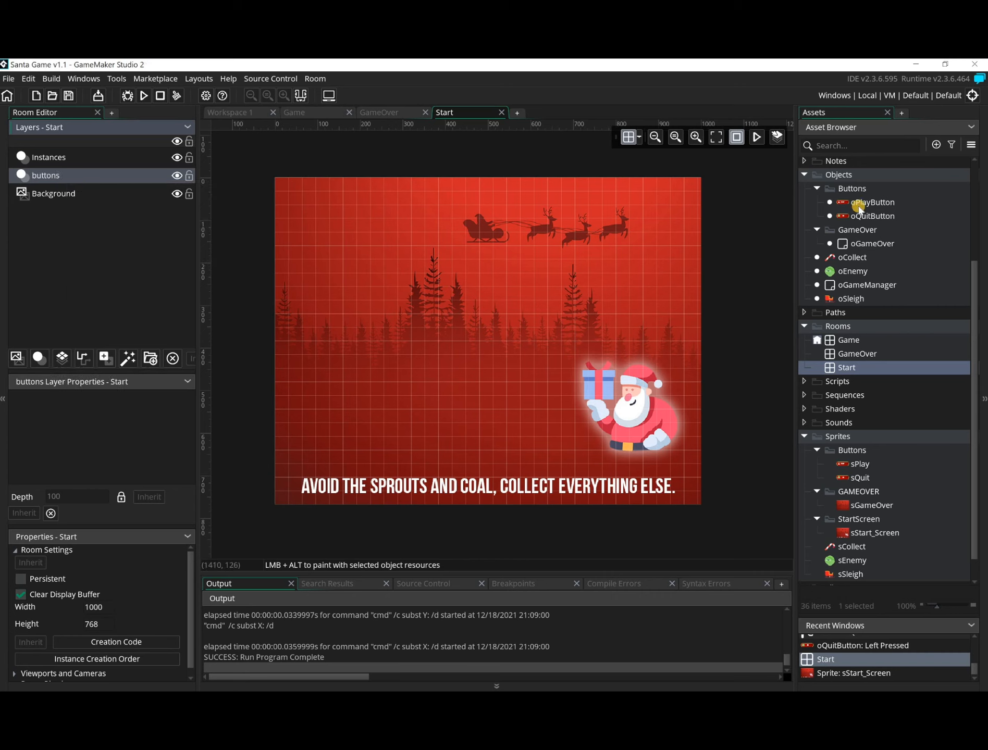
Step: Place oPlayButton beside the Santa picture in the Start room, with oQuitButton directly below it
{"action": "left_click", "coordinate": [874, 203]}
{"action": "left_click_drag", "start_coordinate": [479, 331], "coordinate": [345, 358]}
{"action": "left_click_drag", "start_coordinate": [894, 218], "coordinate": [353, 419]}
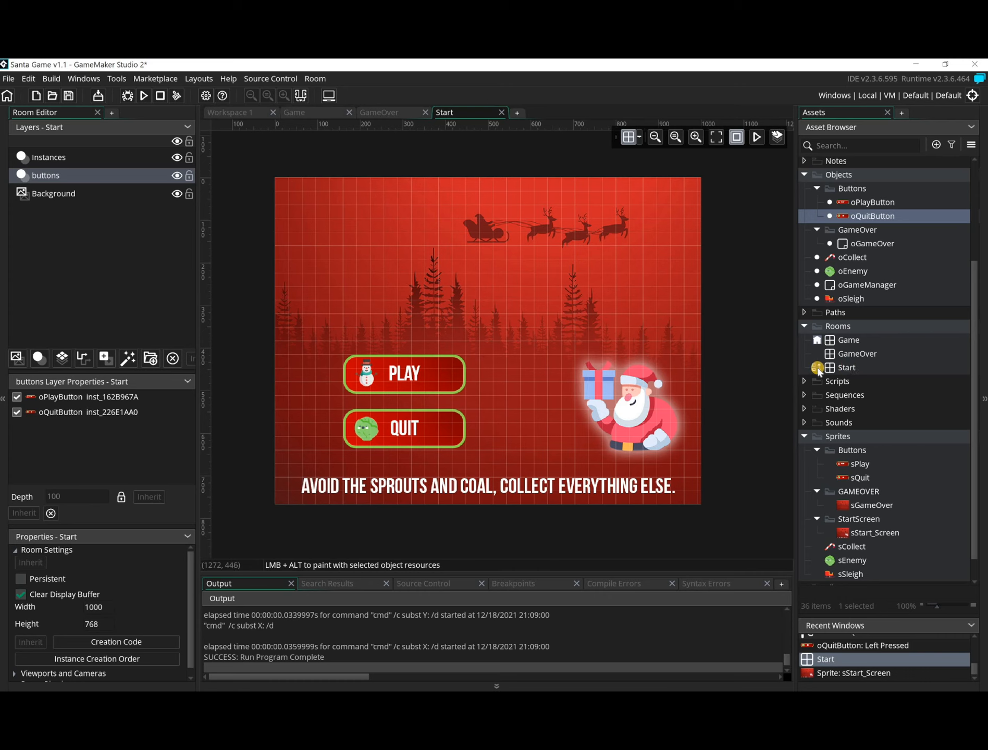
Step: Move the Start room above Game and GameOver in the room order, making it the game's first room
{"action": "left_click", "coordinate": [817, 340]}
{"action": "left_click", "coordinate": [819, 368]}
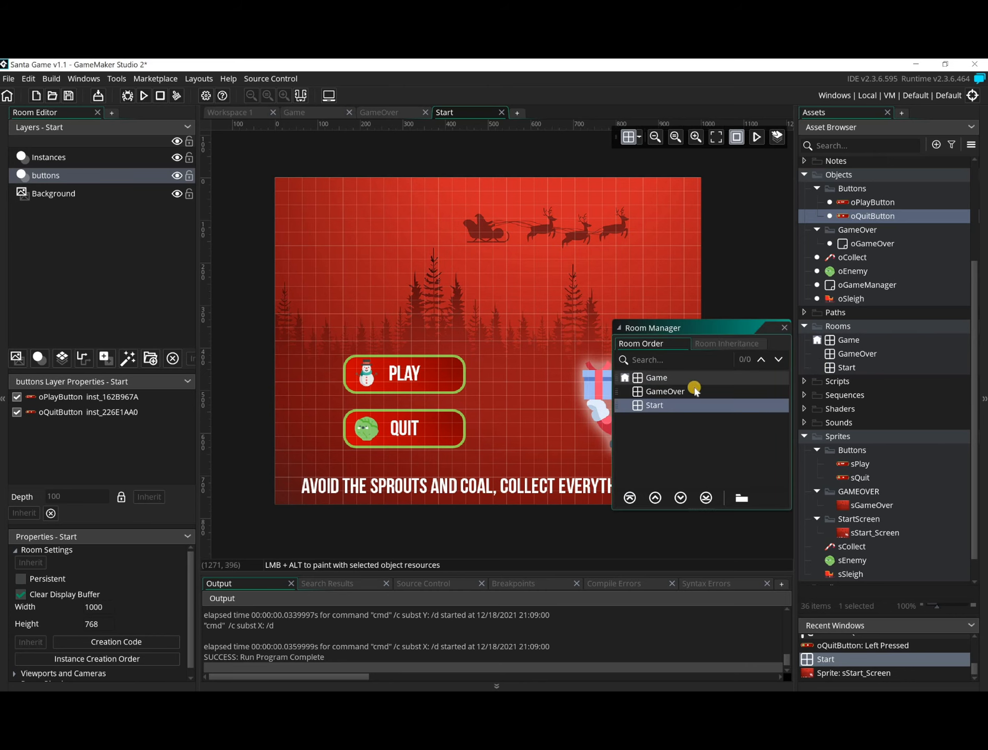
{"action": "left_click", "coordinate": [651, 499]}
{"action": "left_click", "coordinate": [651, 498]}
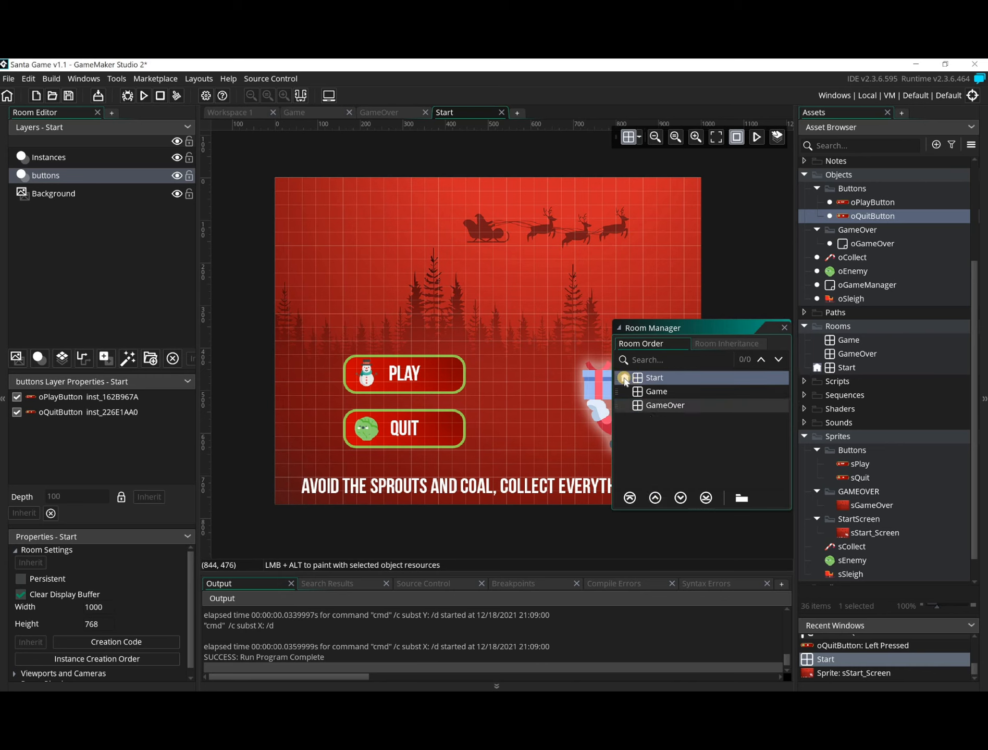
{"action": "left_click", "coordinate": [784, 327]}
Step: Run the game, steer the sleigh under the falling items until the round ends, and quit from the Game Over screen
{"action": "left_click", "coordinate": [144, 95]}
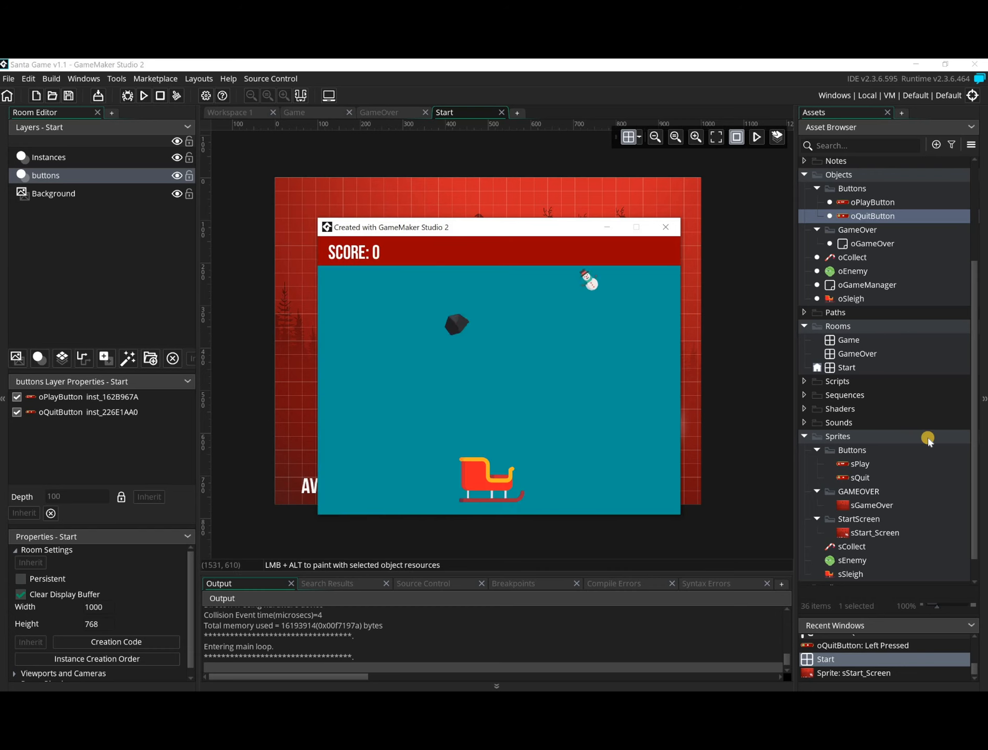
{"action": "key", "text": "Left"}
{"action": "key", "text": "Right"}
{"action": "key", "text": "Left"}
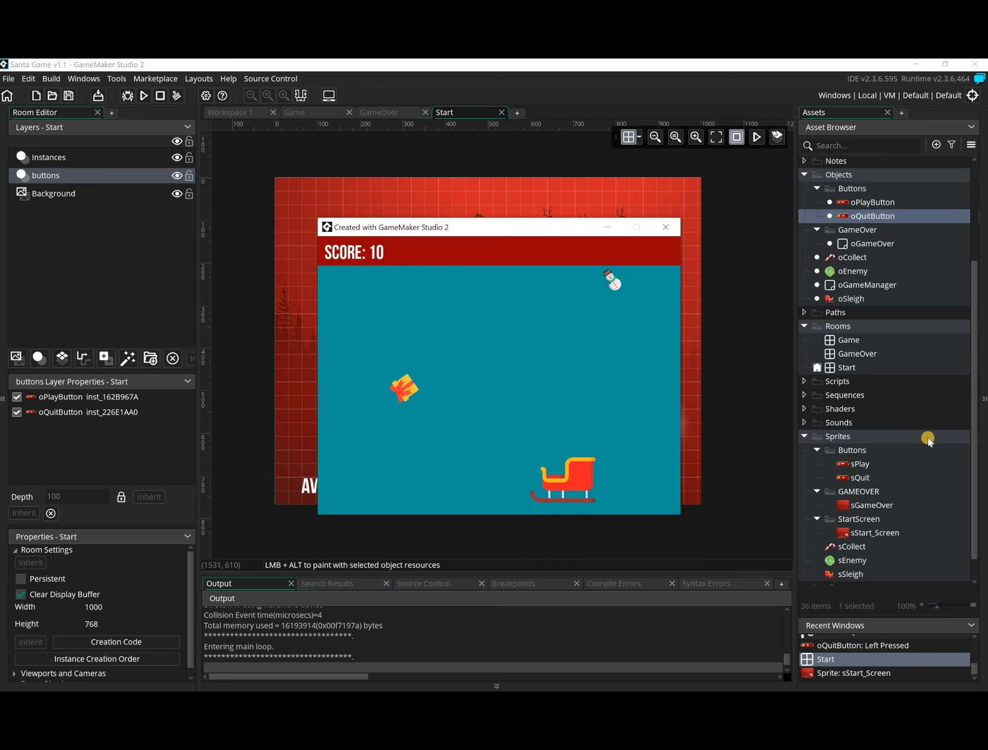
{"action": "key", "text": "Right"}
{"action": "key", "text": "Right"}
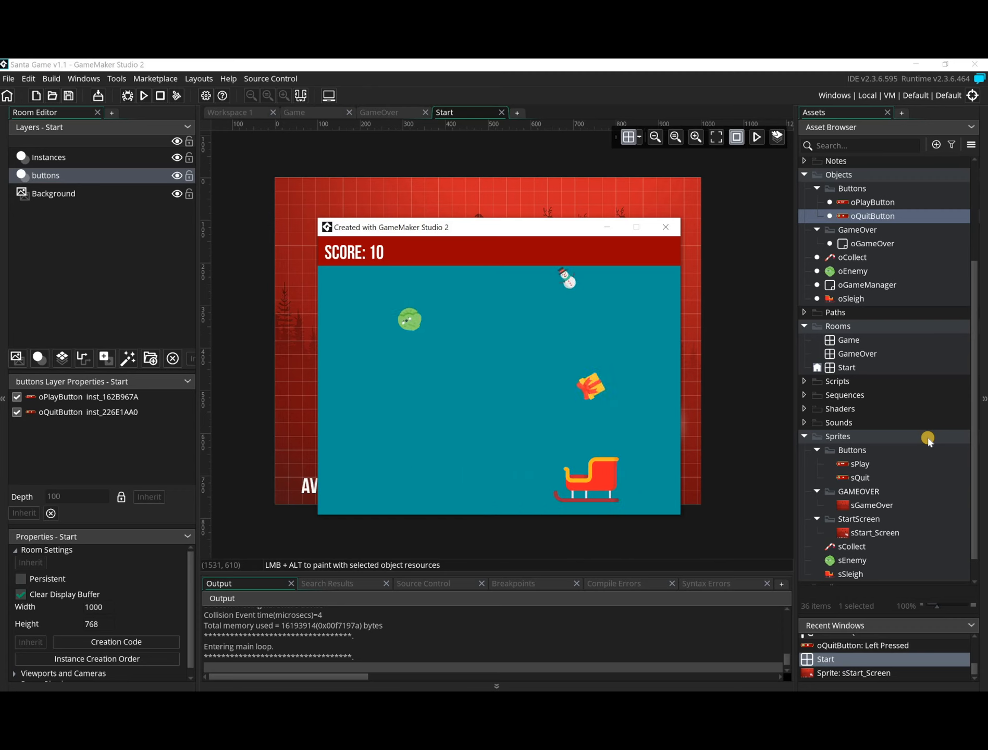
{"action": "key", "text": "Left"}
{"action": "key", "text": "Right"}
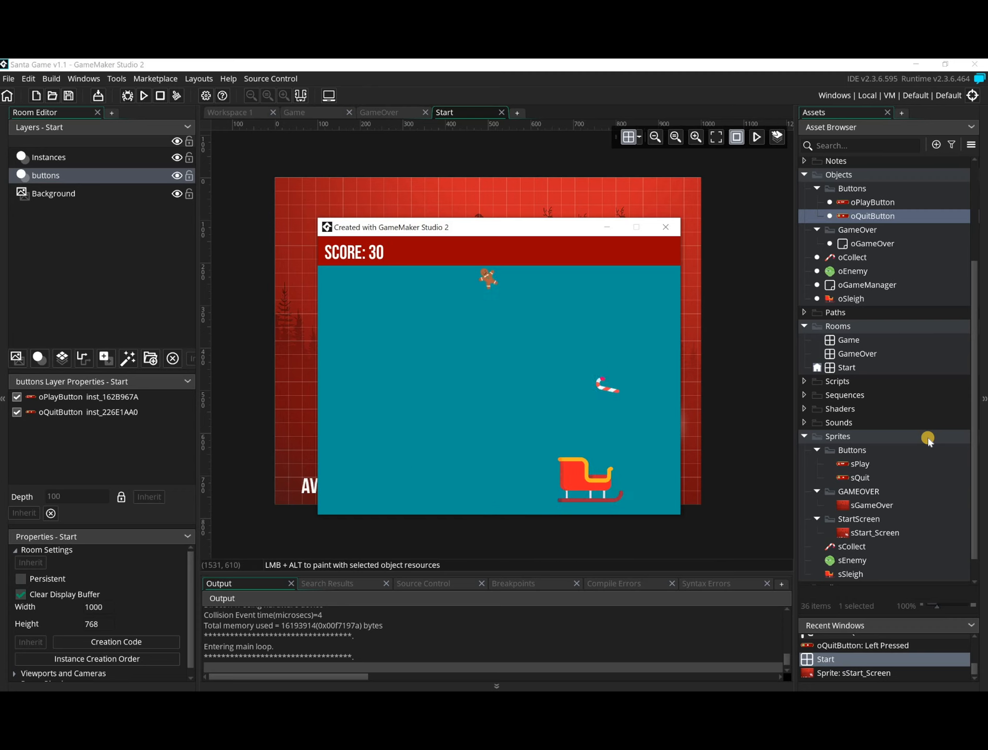
{"action": "key", "text": "Left"}
{"action": "key", "text": "Left"}
{"action": "key", "text": "Right"}
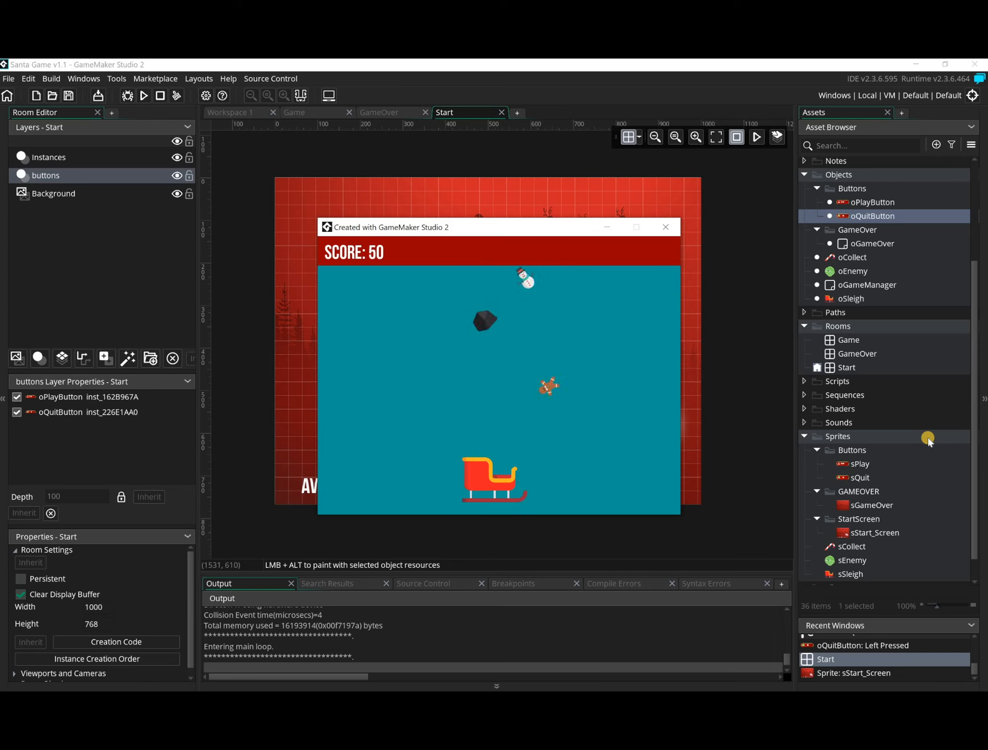
{"action": "key", "text": "Left"}
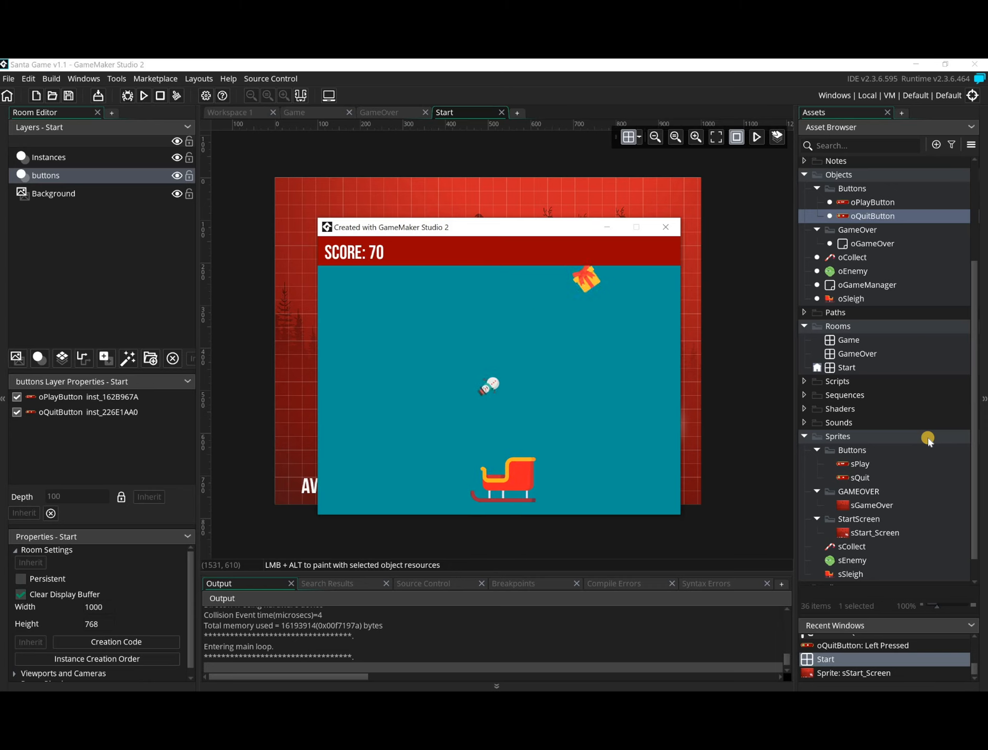
{"action": "key", "text": "Left"}
{"action": "key", "text": "Right"}
{"action": "key", "text": "Right"}
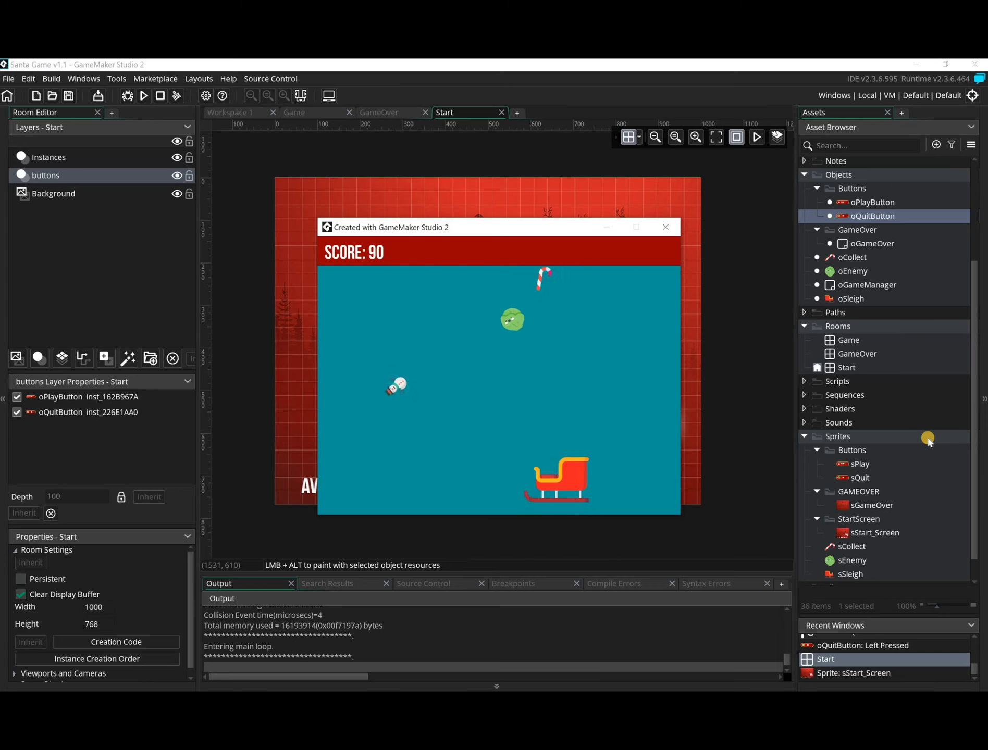
{"action": "key", "text": "Left"}
{"action": "key", "text": "Right"}
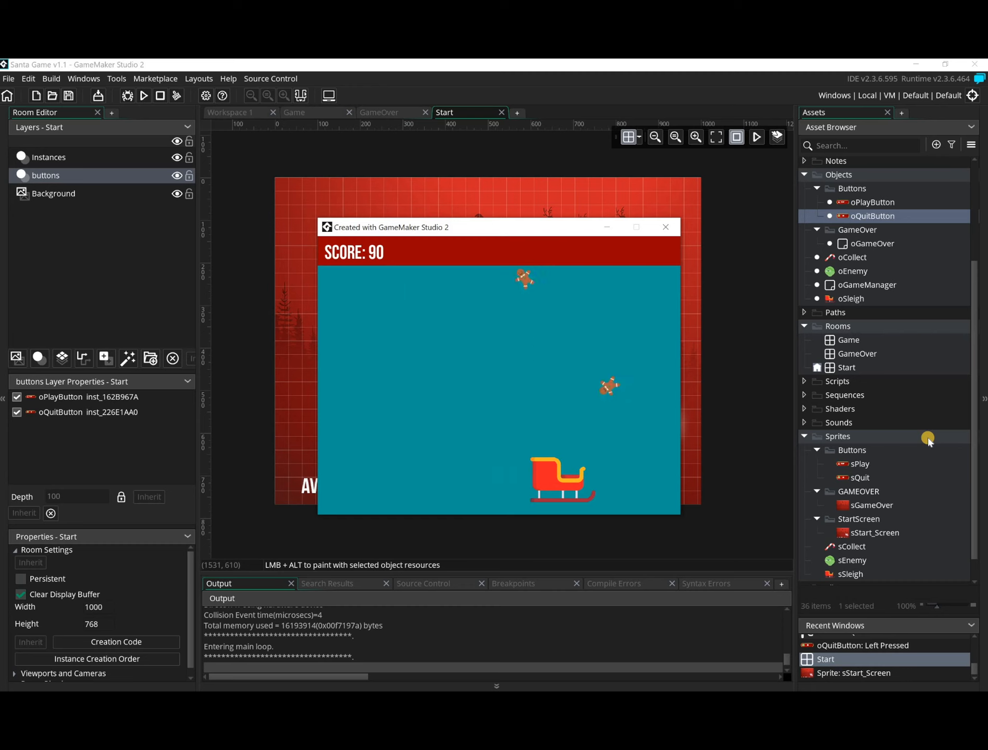
{"action": "key", "text": "Left"}
{"action": "key", "text": "Right"}
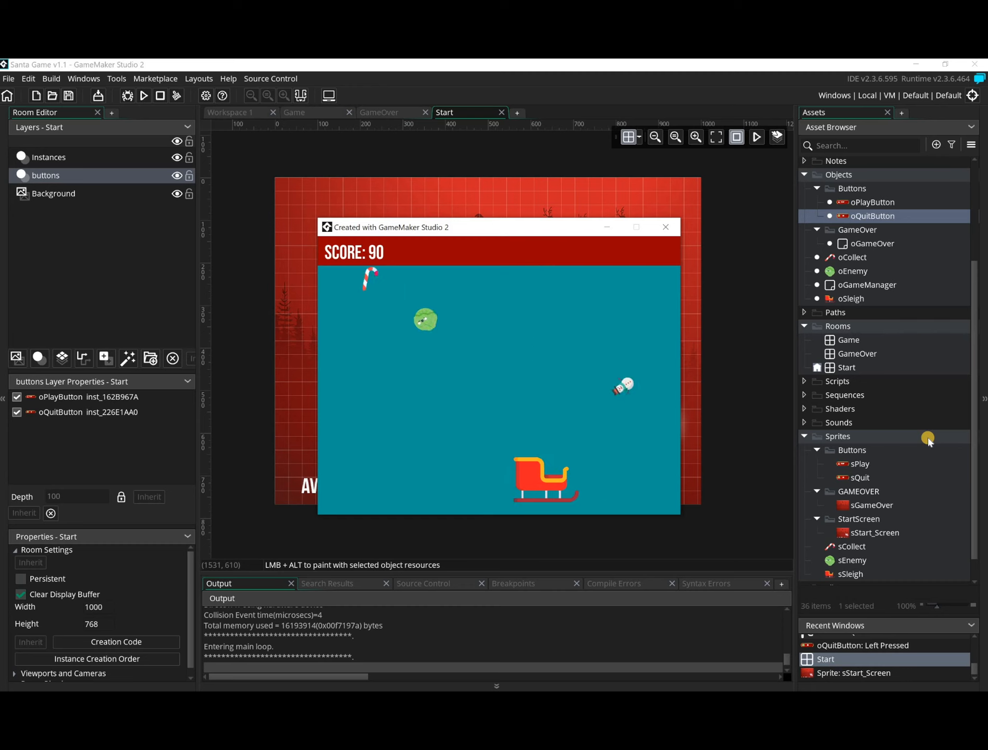
{"action": "key", "text": "Left"}
{"action": "key", "text": "Right"}
{"action": "key", "text": "Left"}
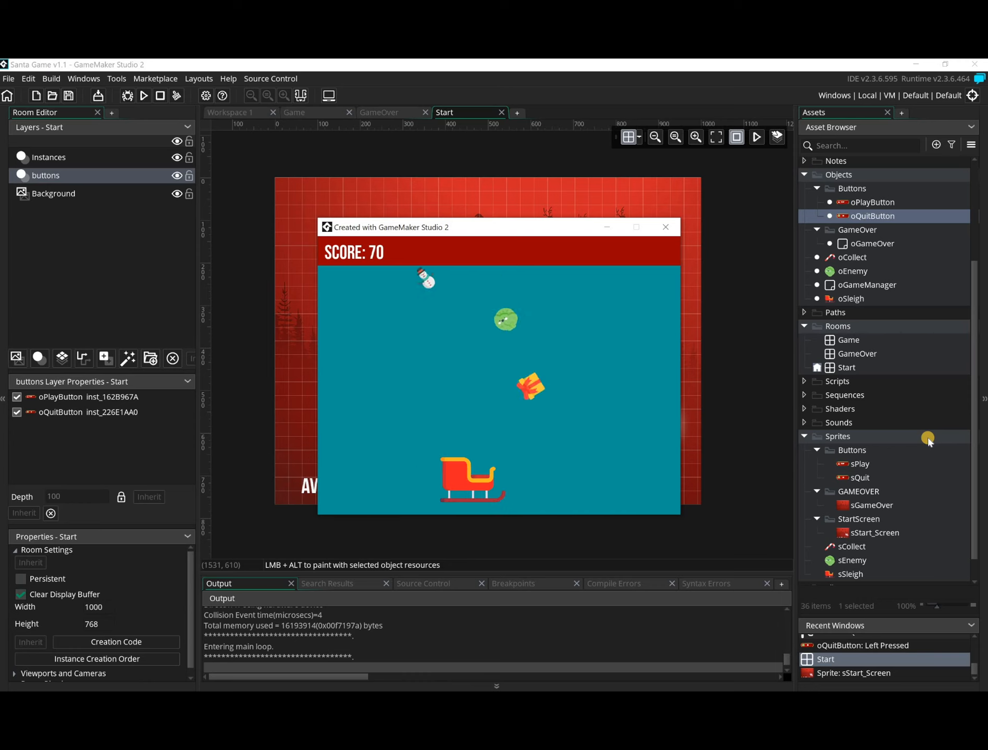
{"action": "key", "text": "Right"}
{"action": "key", "text": "Left"}
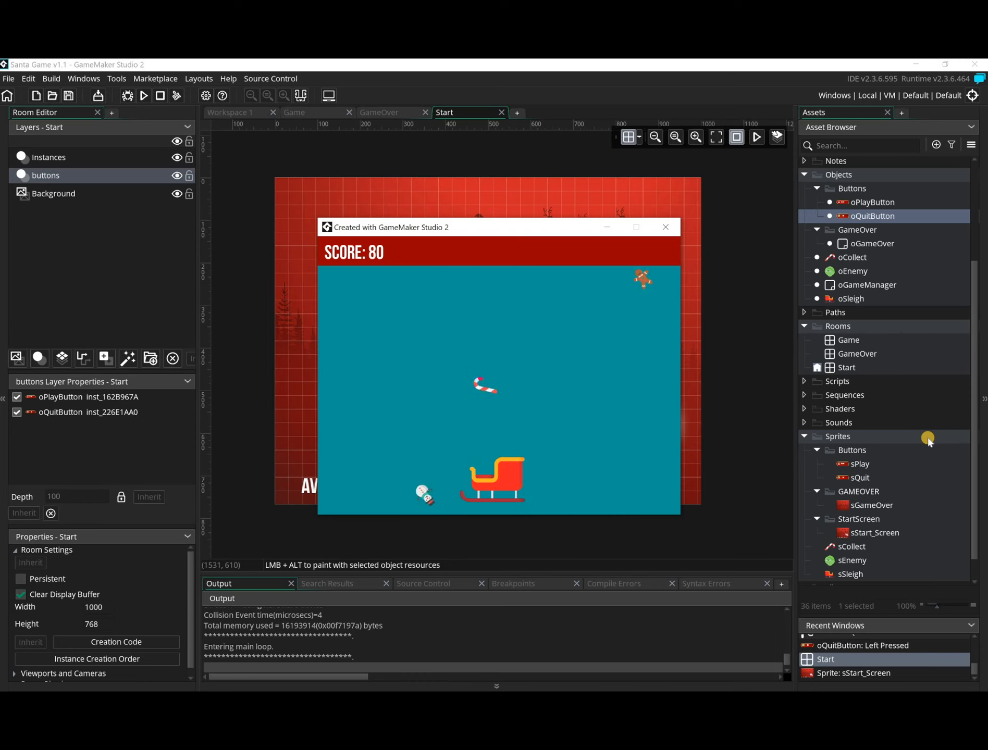
{"action": "key", "text": "Right"}
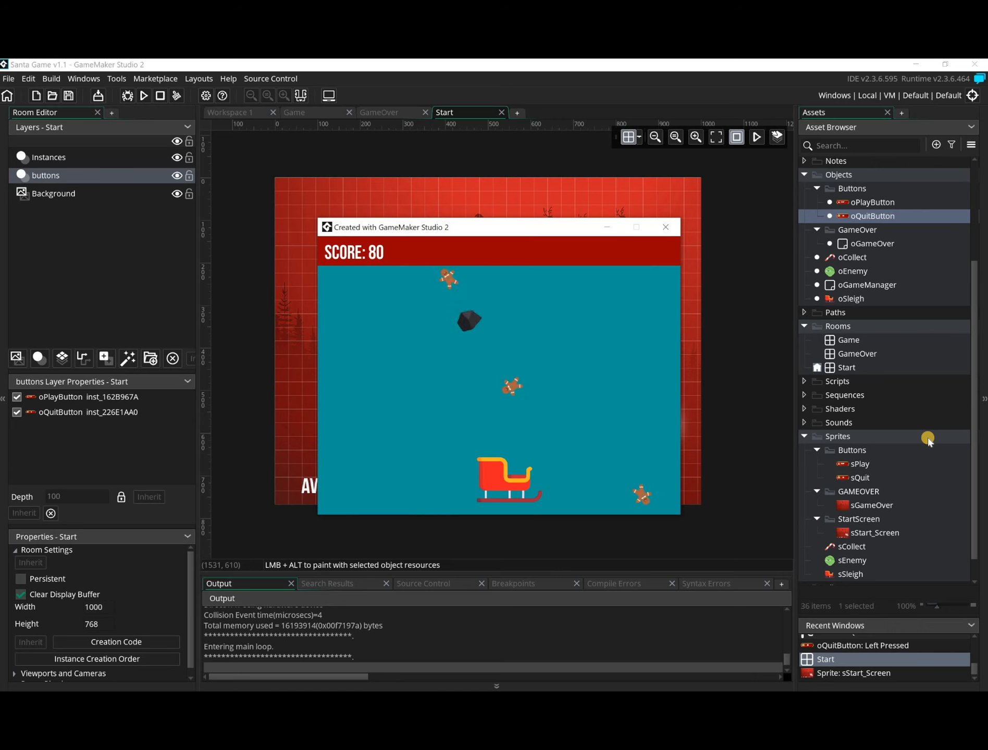
{"action": "key", "text": "Left"}
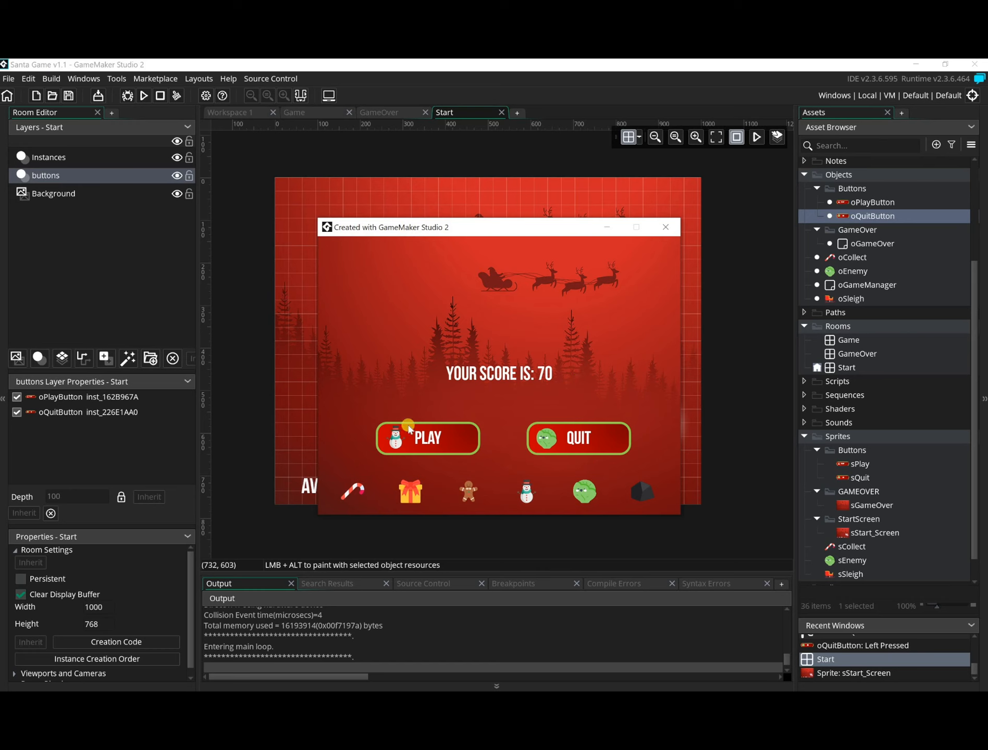
{"action": "left_click", "coordinate": [586, 437]}
{"action": "left_click", "coordinate": [541, 539]}
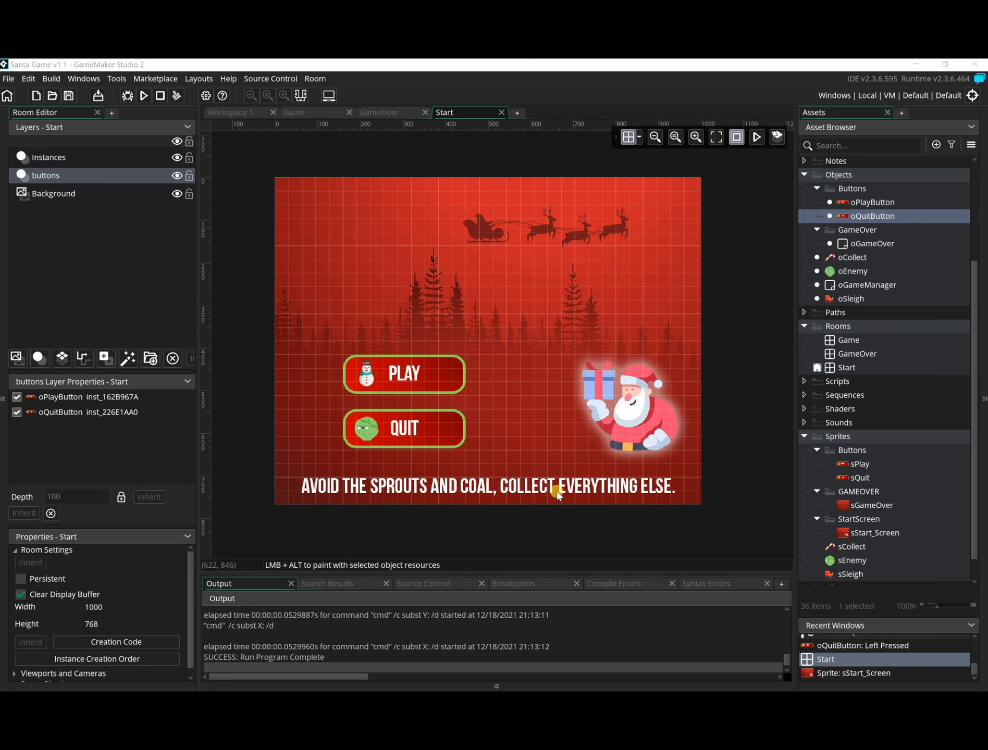
Step: Open the Game room from the Rooms group
{"action": "double_click", "coordinate": [858, 353]}
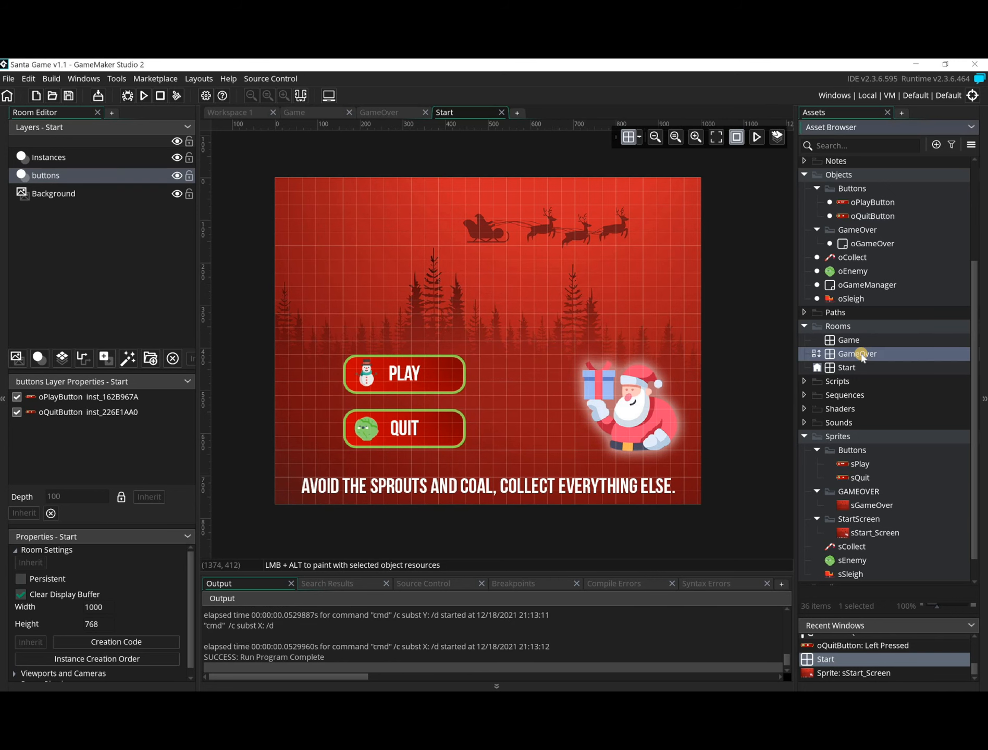
{"action": "double_click", "coordinate": [857, 368]}
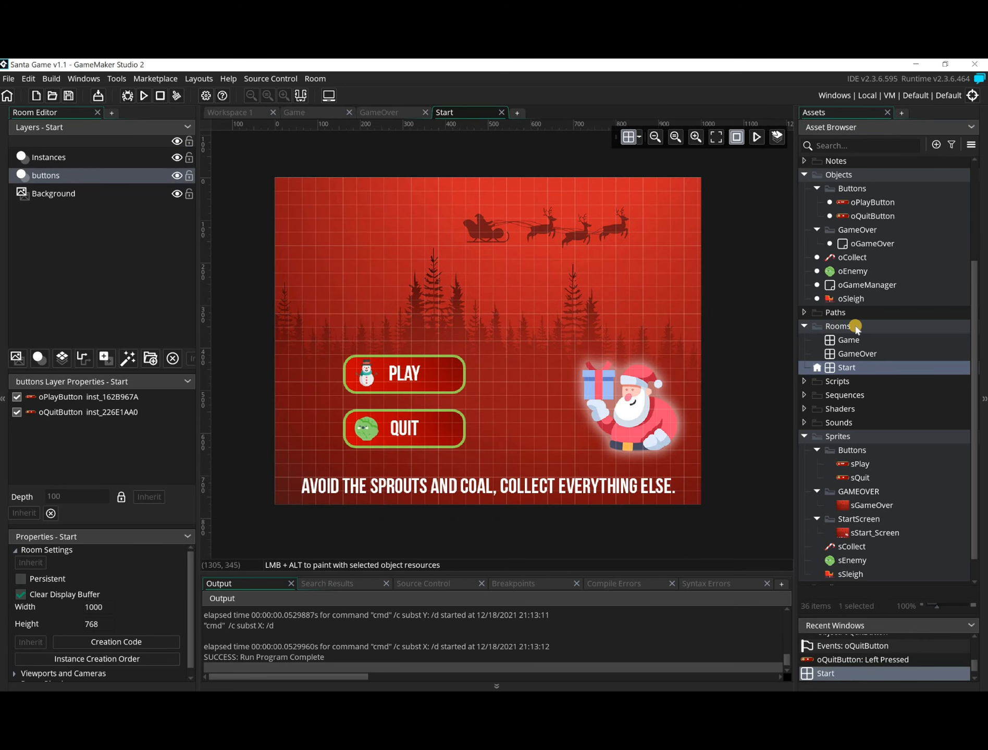
{"action": "double_click", "coordinate": [857, 355]}
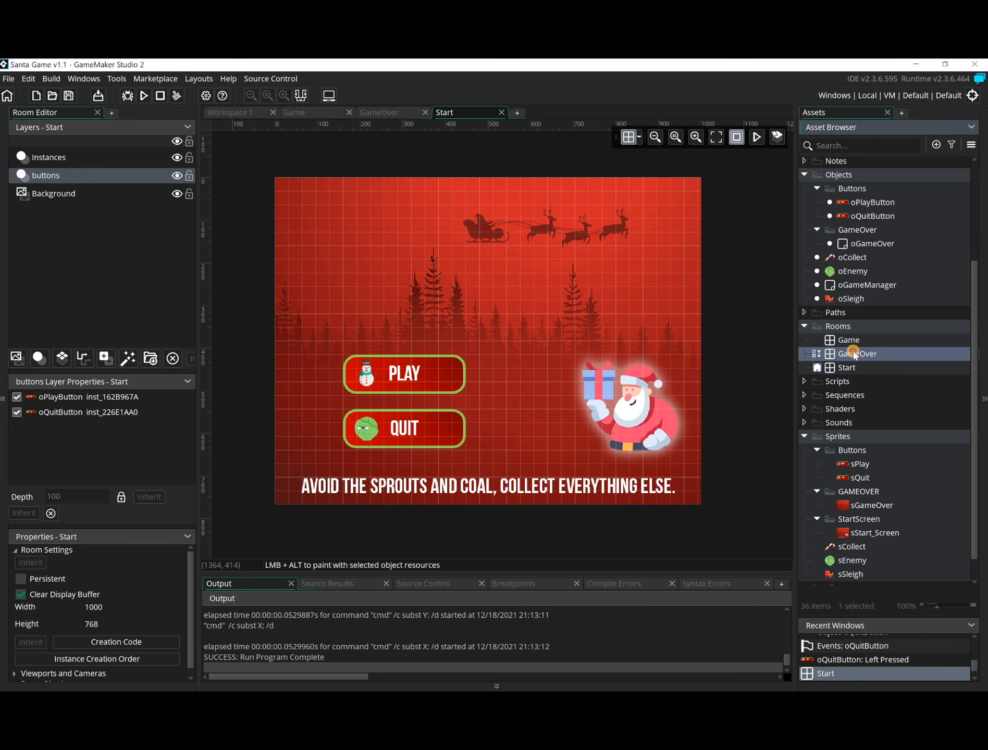
{"action": "double_click", "coordinate": [853, 340]}
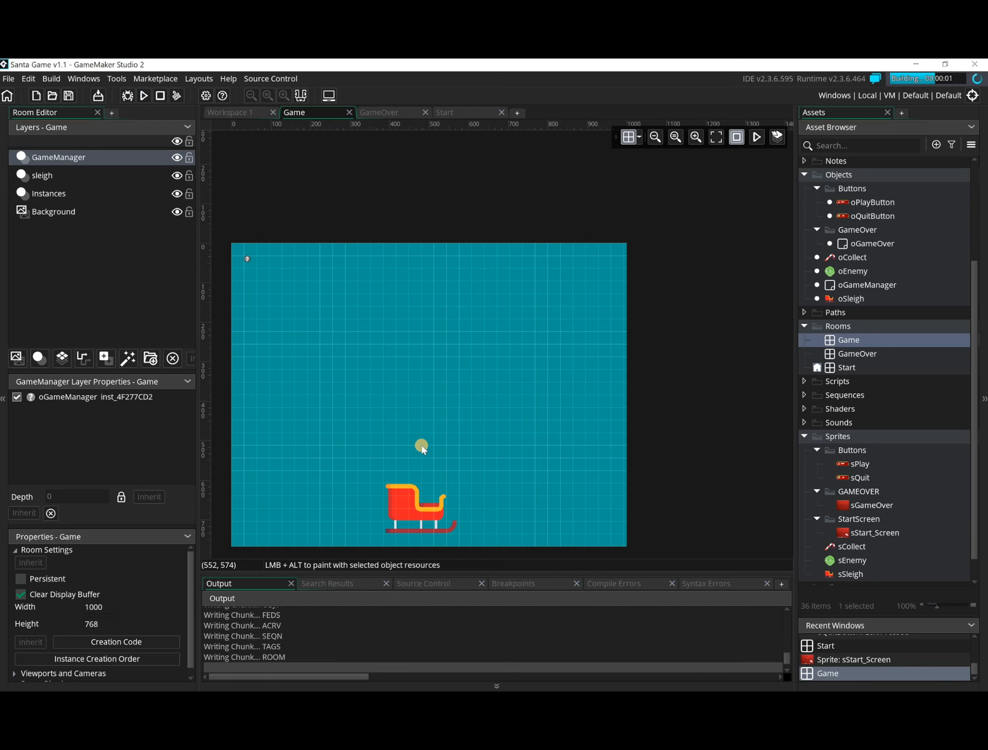
Step: Start a round from the Start screen with the game's Play button, and close the running game
{"action": "left_click", "coordinate": [420, 414]}
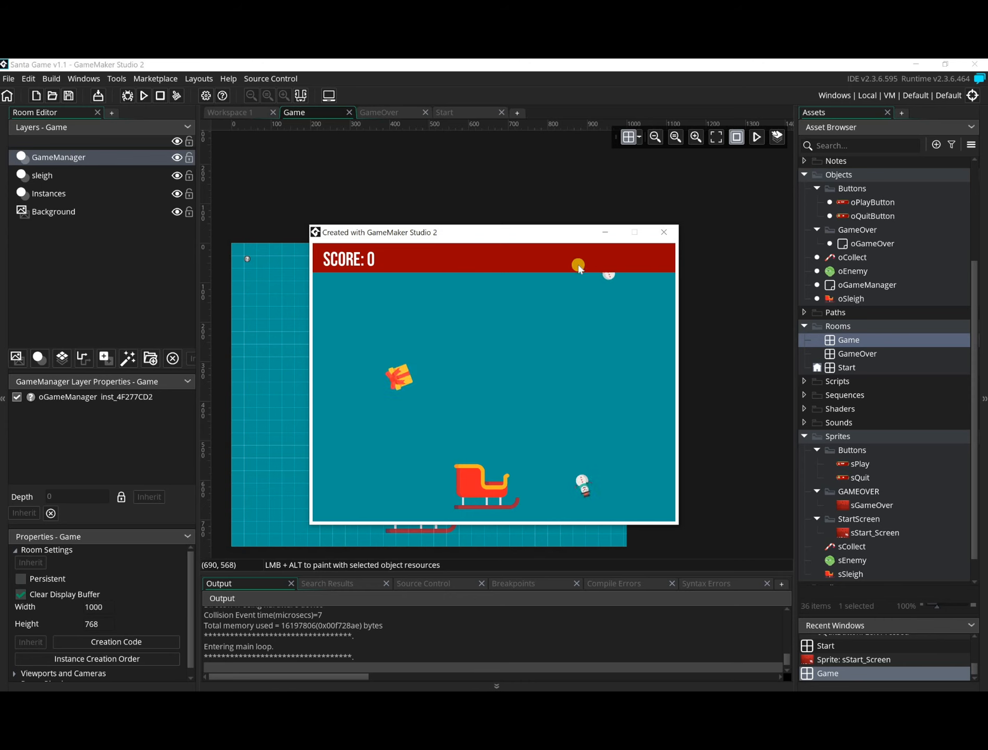
{"action": "left_click", "coordinate": [665, 237]}
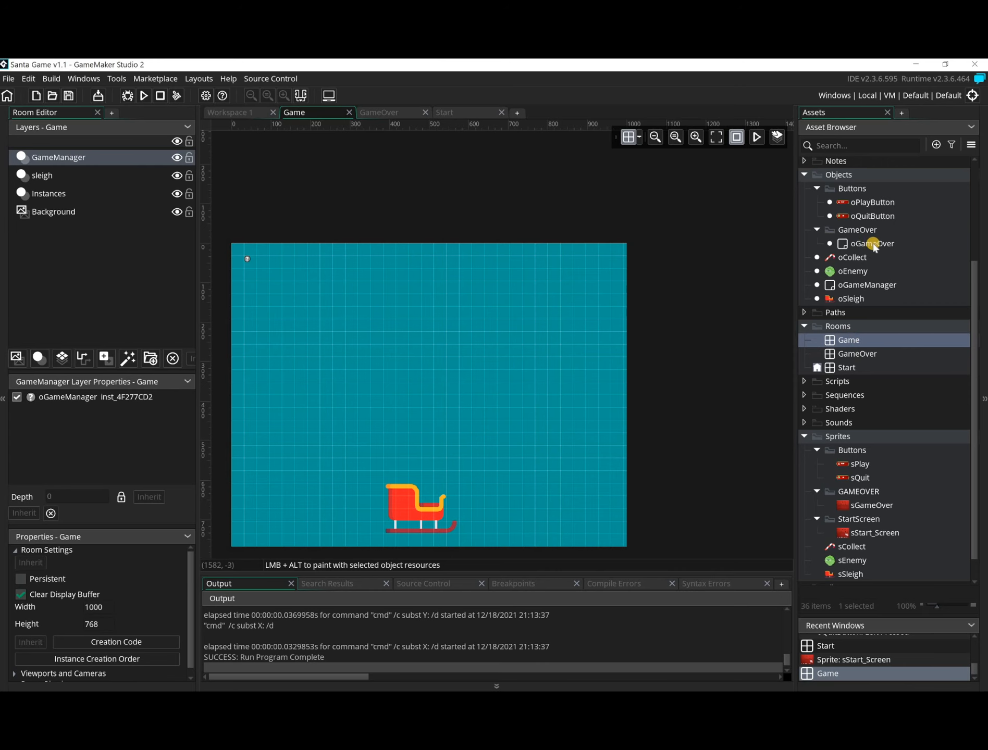
Step: Open the Draw GUI event of oGameManager and go to the end of its action list
{"action": "double_click", "coordinate": [866, 285]}
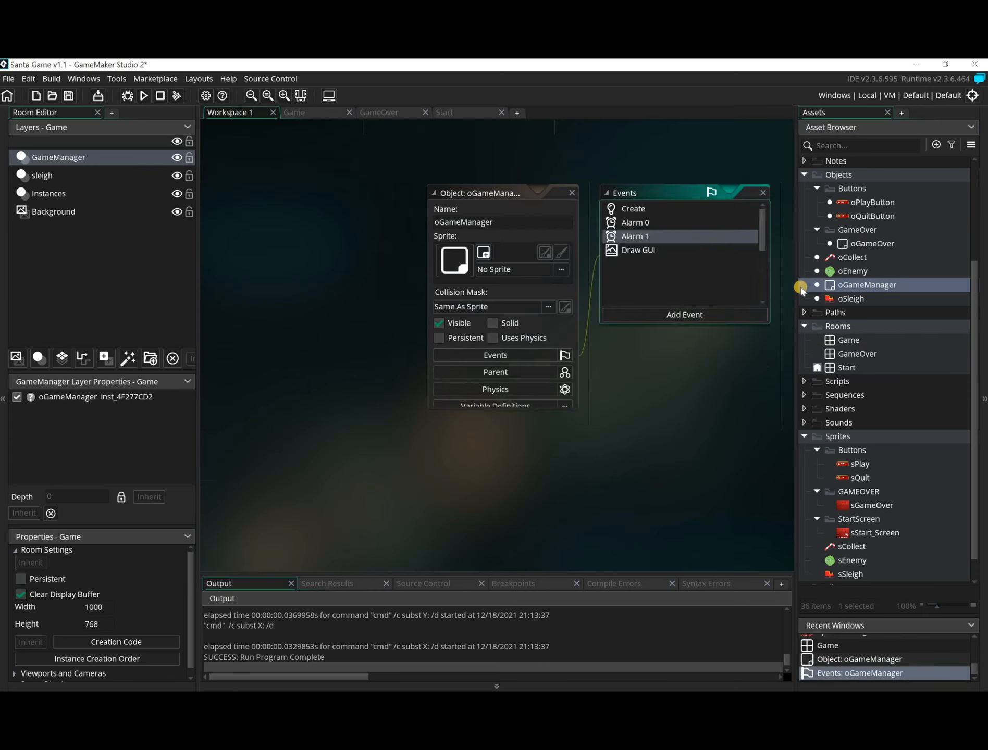
{"action": "left_click", "coordinate": [645, 250]}
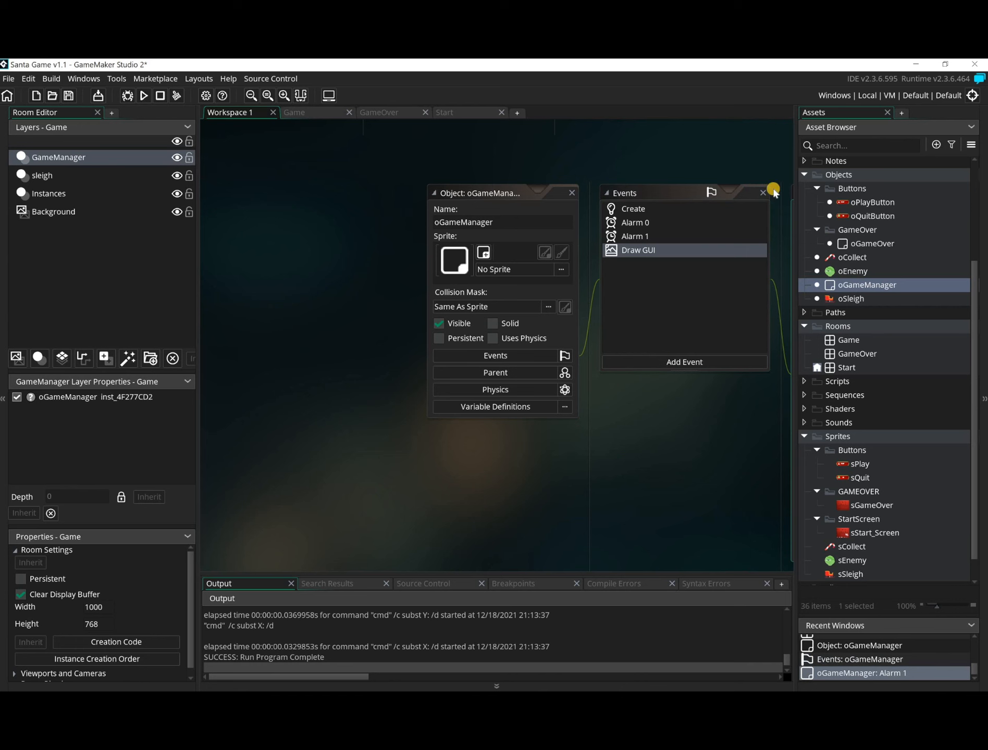
{"action": "middle_click_drag", "start_coordinate": [427, 174], "coordinate": [211, 189]}
{"action": "left_click", "coordinate": [4, 239]}
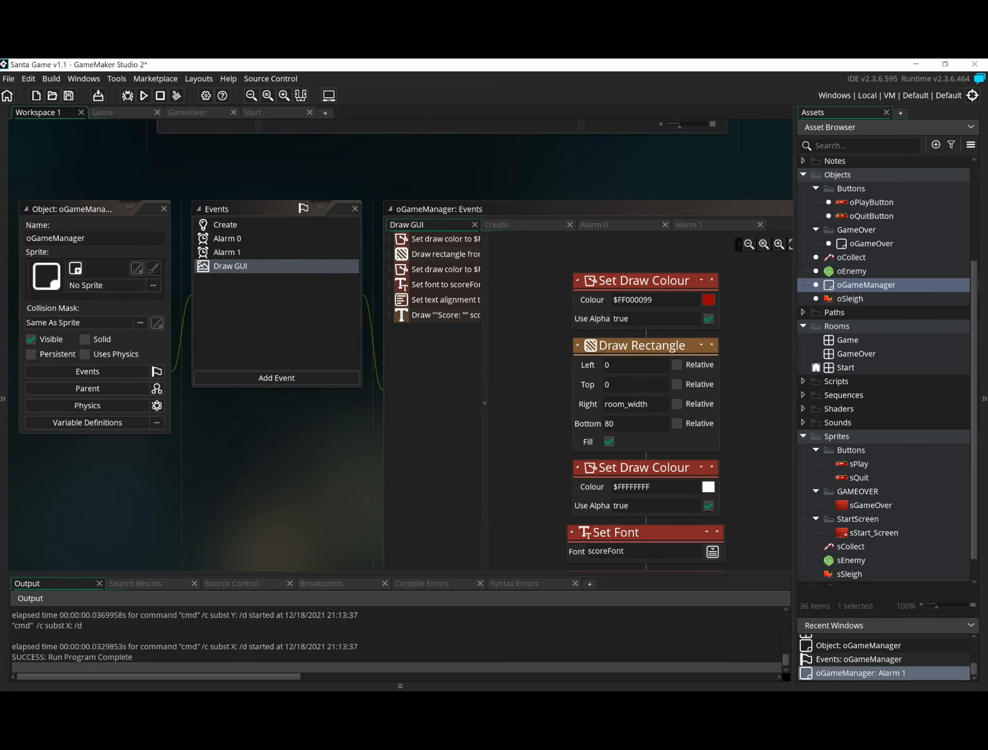
{"action": "scroll", "coordinate": [632, 423], "scroll_direction": "down", "scroll_amount": 8}
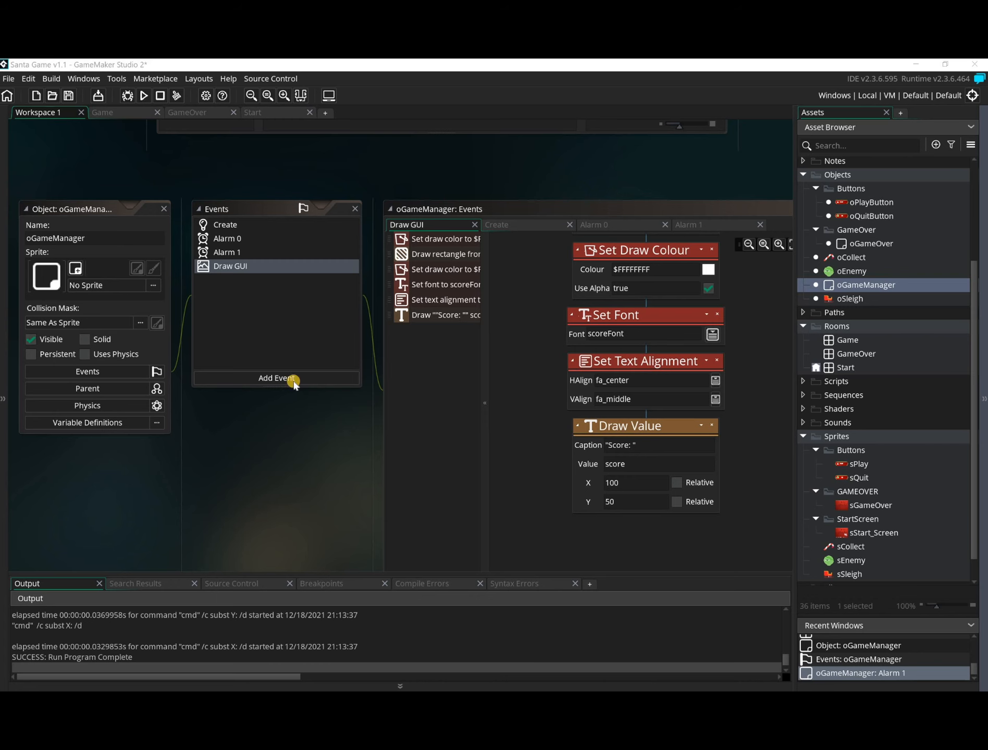
{"action": "scroll", "coordinate": [74, 450], "scroll_direction": "right", "scroll_amount": 3, "text": "shift"}
{"action": "scroll", "coordinate": [75, 450], "scroll_direction": "down", "scroll_amount": 1}
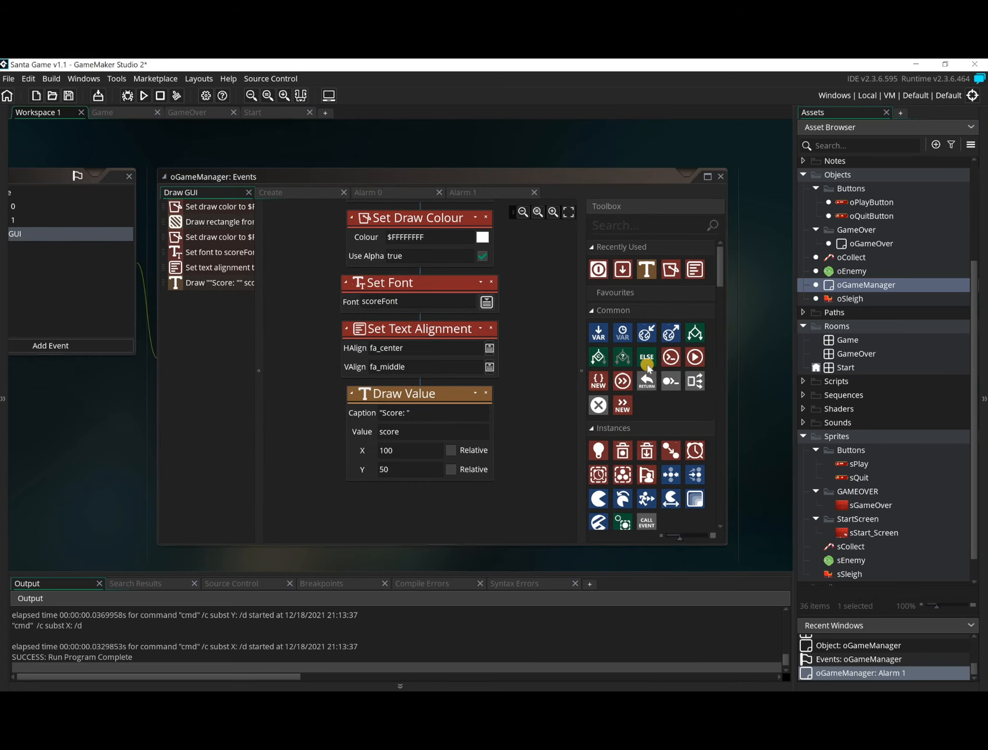
Step: Add a Draw Value action below the score's Draw Value and set its caption to "Sleigh Speed: "
{"action": "scroll", "coordinate": [664, 365], "scroll_direction": "down", "scroll_amount": 2}
{"action": "scroll", "coordinate": [664, 365], "scroll_direction": "down", "scroll_amount": 5}
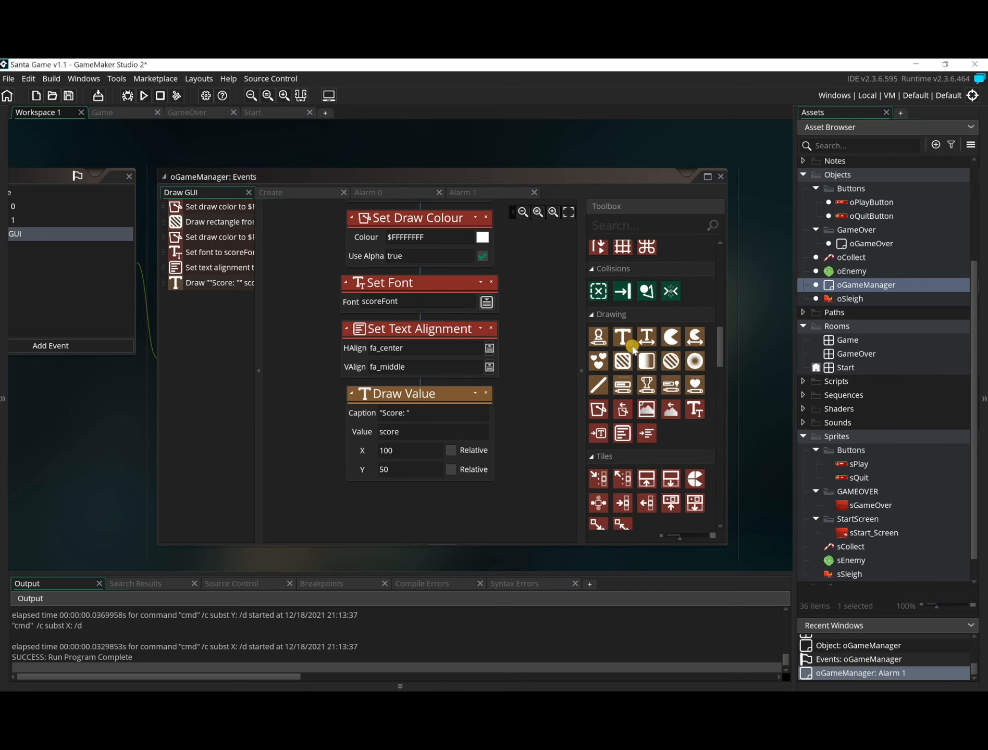
{"action": "mouse_move", "coordinate": [622, 336]}
{"action": "left_mouse_down"}
{"action": "mouse_move", "coordinate": [580, 386]}
{"action": "mouse_move", "coordinate": [430, 498]}
{"action": "left_mouse_up"}
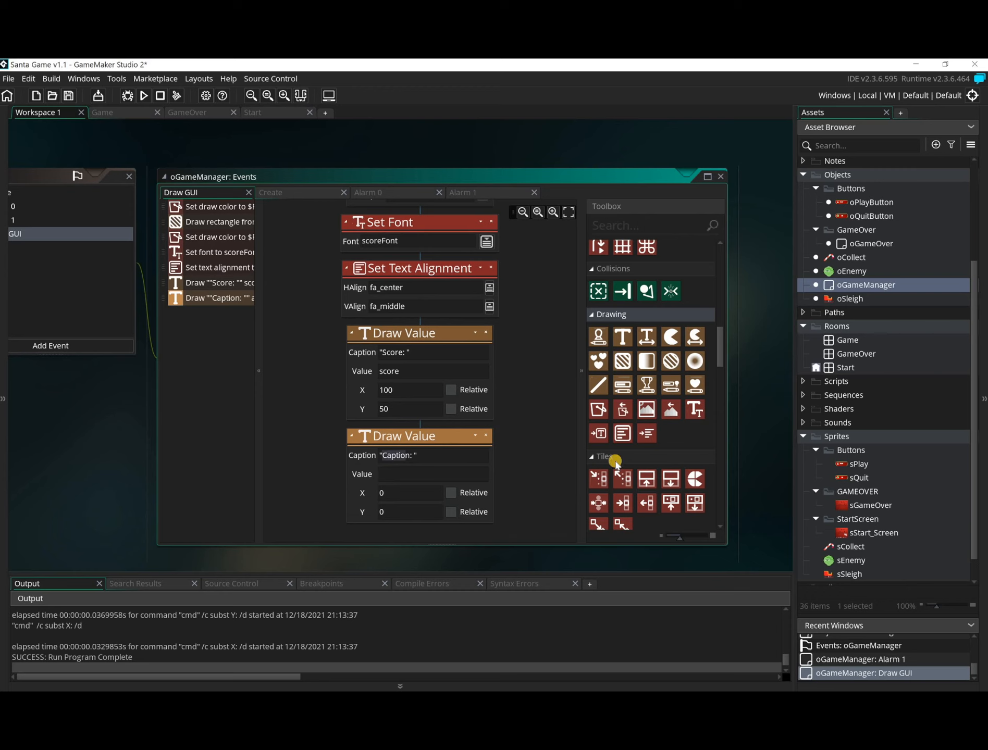
{"action": "key", "text": "BackSpace"}
{"action": "type", "text": "Sleigh"}
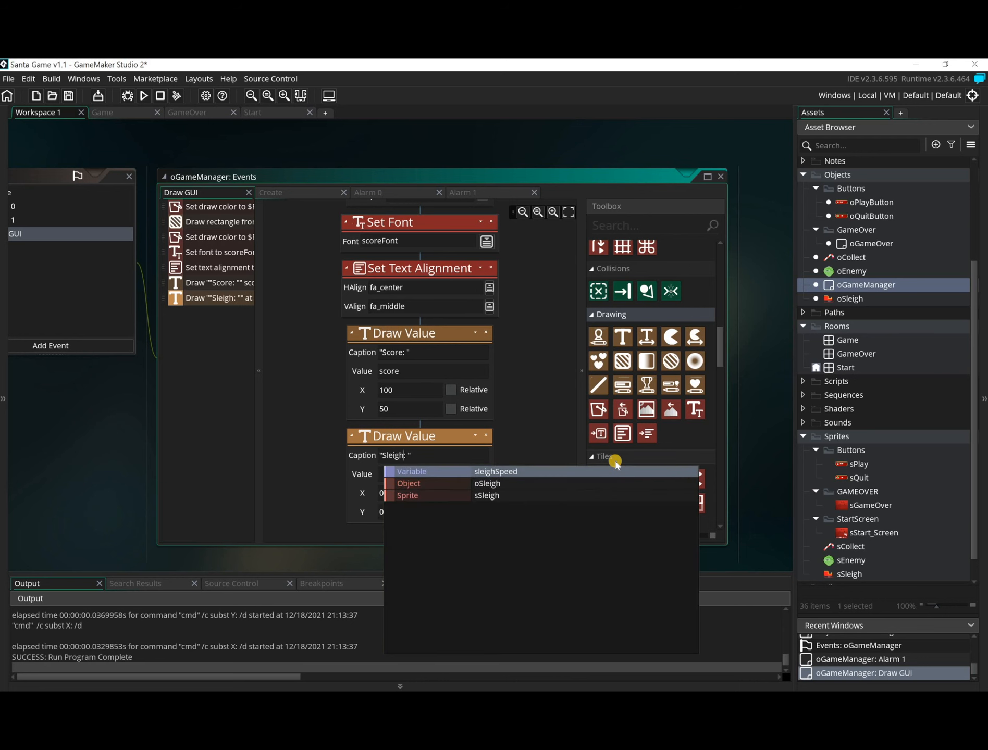
{"action": "type", "text": " H"}
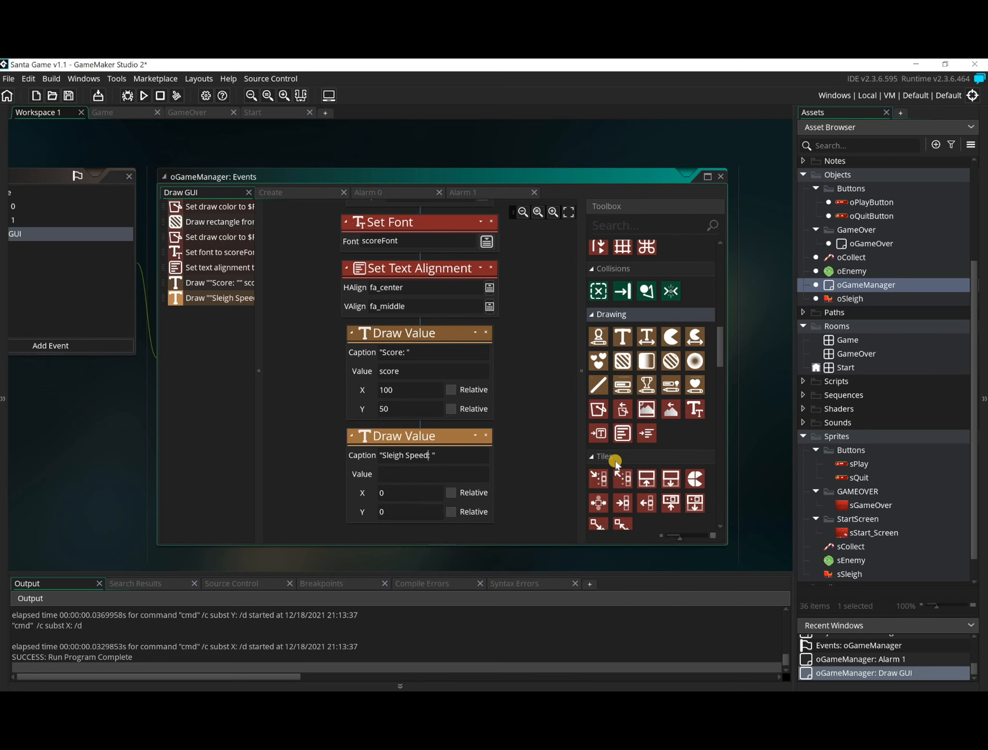
Step: Set the position of the Sleigh Speed Draw Value action to X 700 and Y 50
{"action": "left_click", "coordinate": [401, 472]}
{"action": "scroll", "coordinate": [449, 453], "scroll_direction": "down", "scroll_amount": 1}
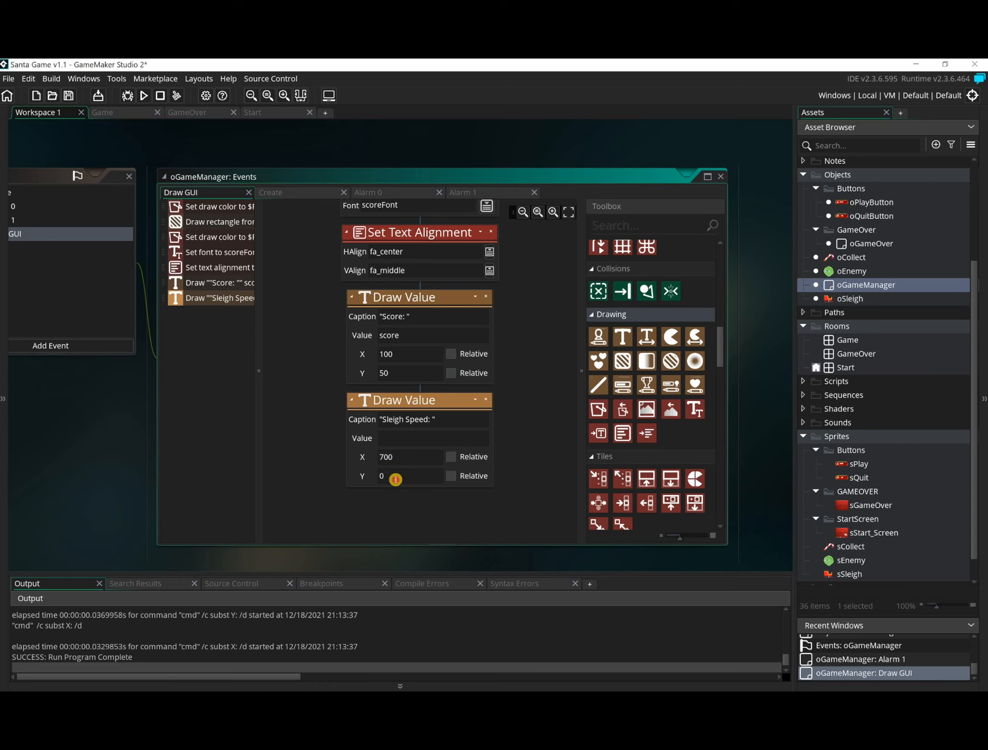
{"action": "key", "text": "Tab"}
{"action": "type", "text": "50"}
{"action": "left_click", "coordinate": [541, 419]}
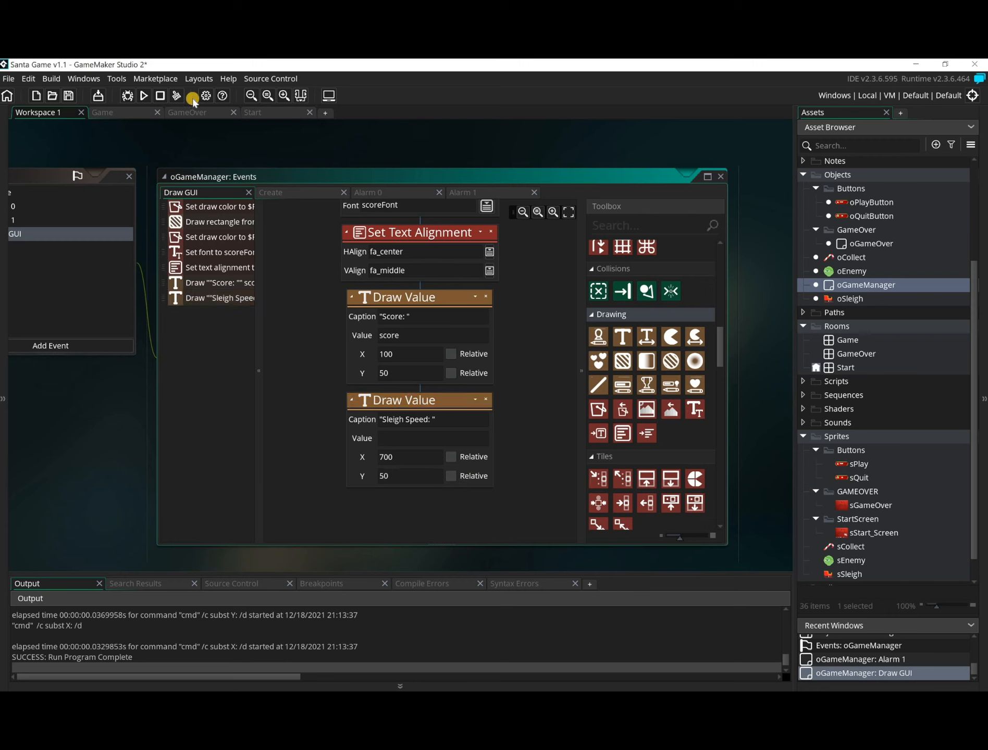
Step: Run the game again, start a round to check the Sleigh Speed caption, and close the game window
{"action": "key", "text": "F5"}
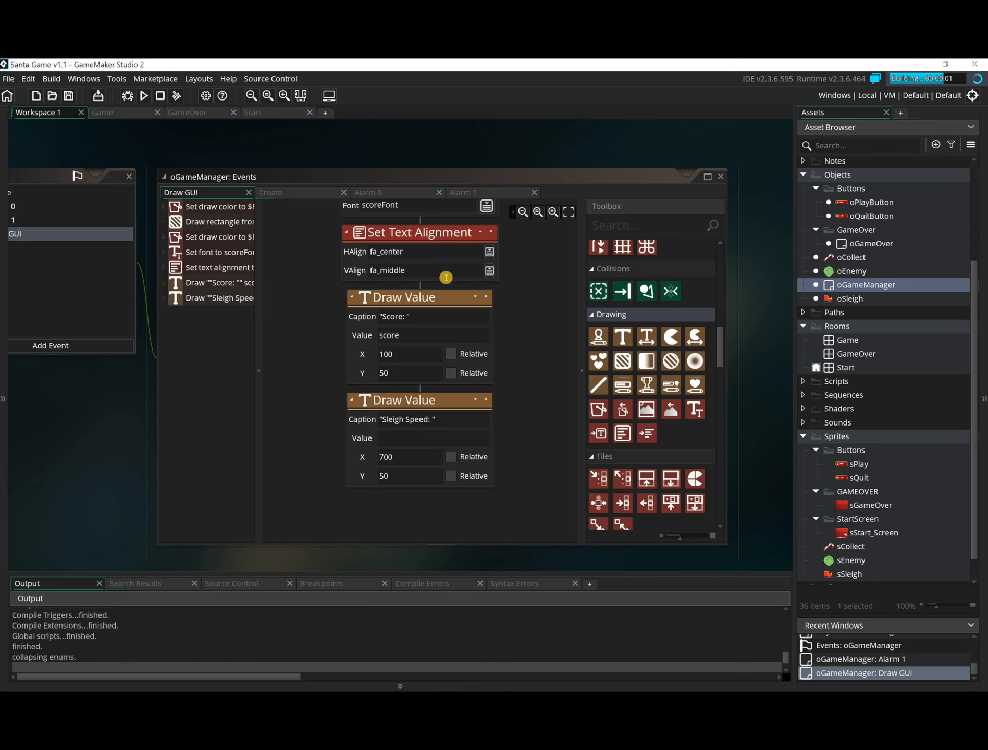
{"action": "left_click", "coordinate": [406, 414]}
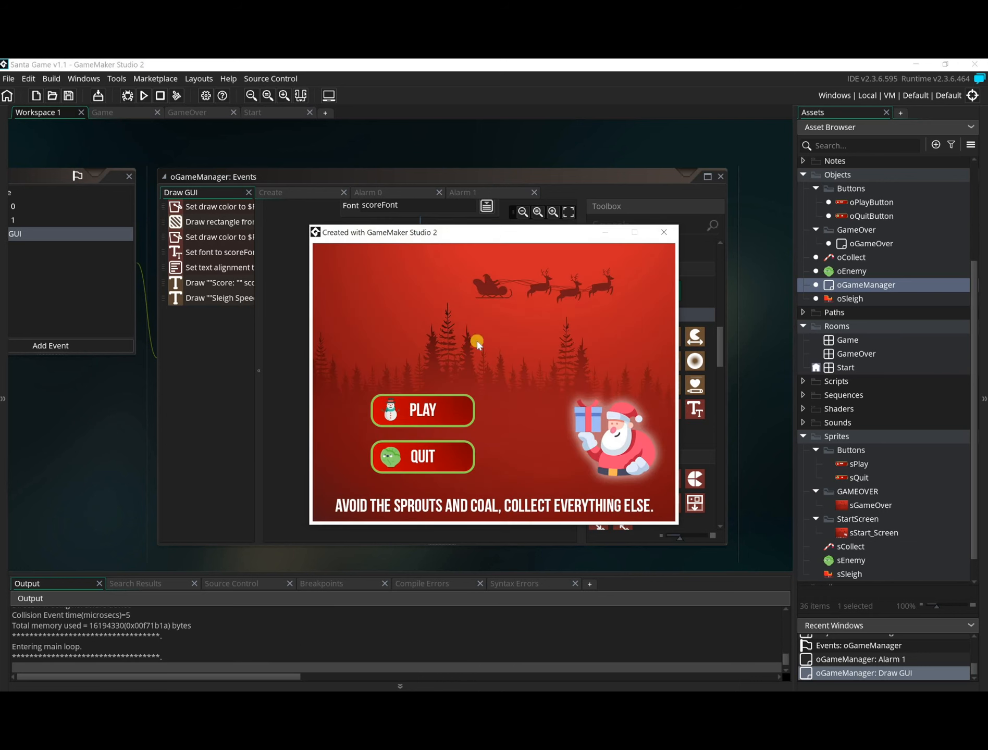
{"action": "left_click", "coordinate": [665, 233]}
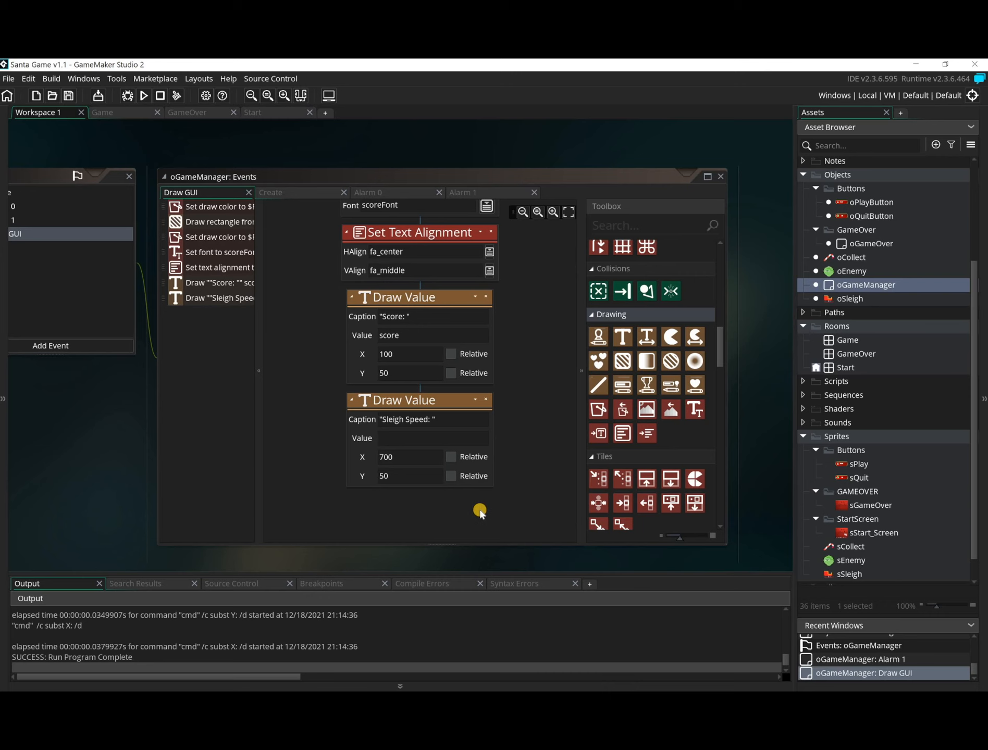
Step: Add a Draw Healthbar action below the Sleigh Speed Draw Value and set its value to (oSleigh.sleighSpeed/5)/100
{"action": "scroll", "coordinate": [523, 472], "scroll_direction": "down", "scroll_amount": 3}
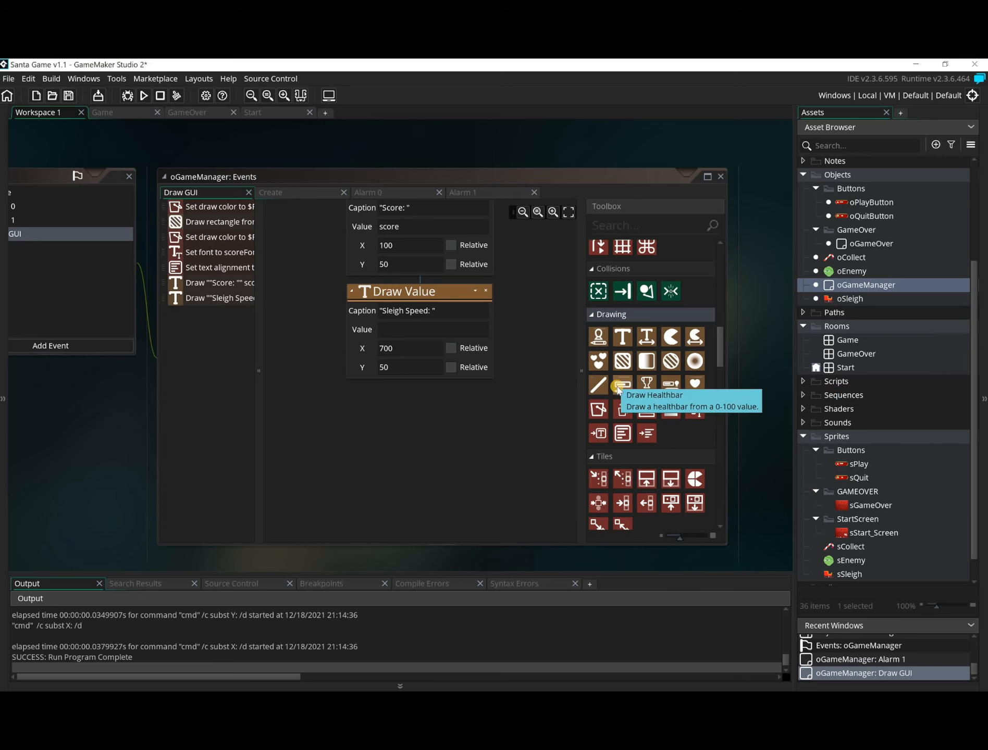
{"action": "left_click_drag", "start_coordinate": [350, 405], "coordinate": [351, 406]}
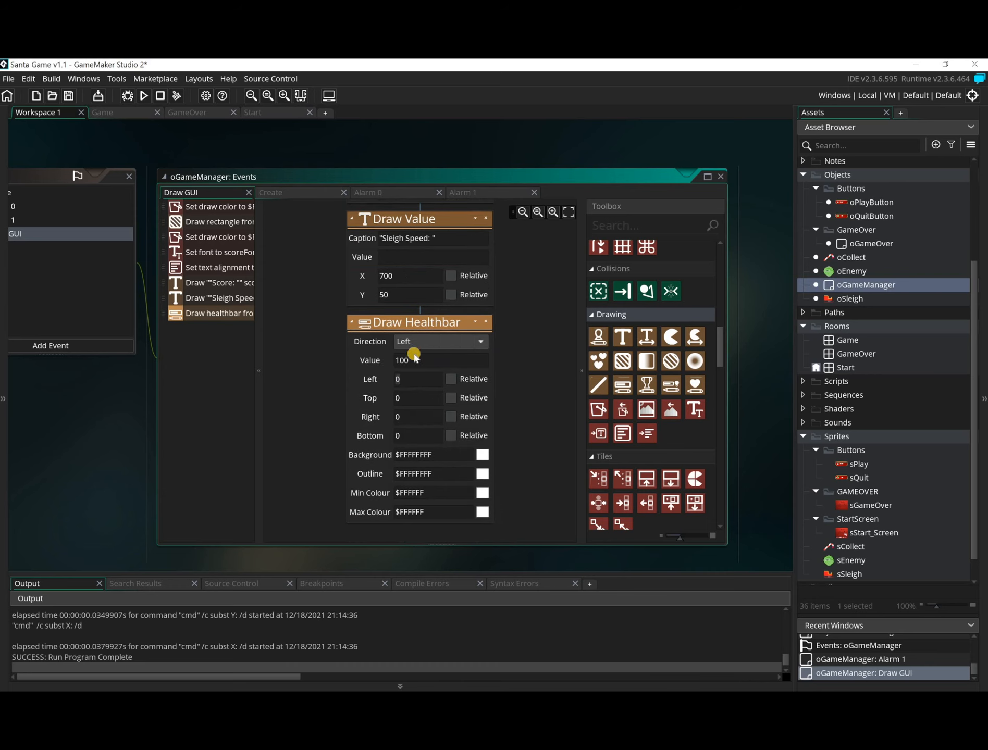
{"action": "key", "text": "shift+Tab"}
{"action": "type", "text": "("}
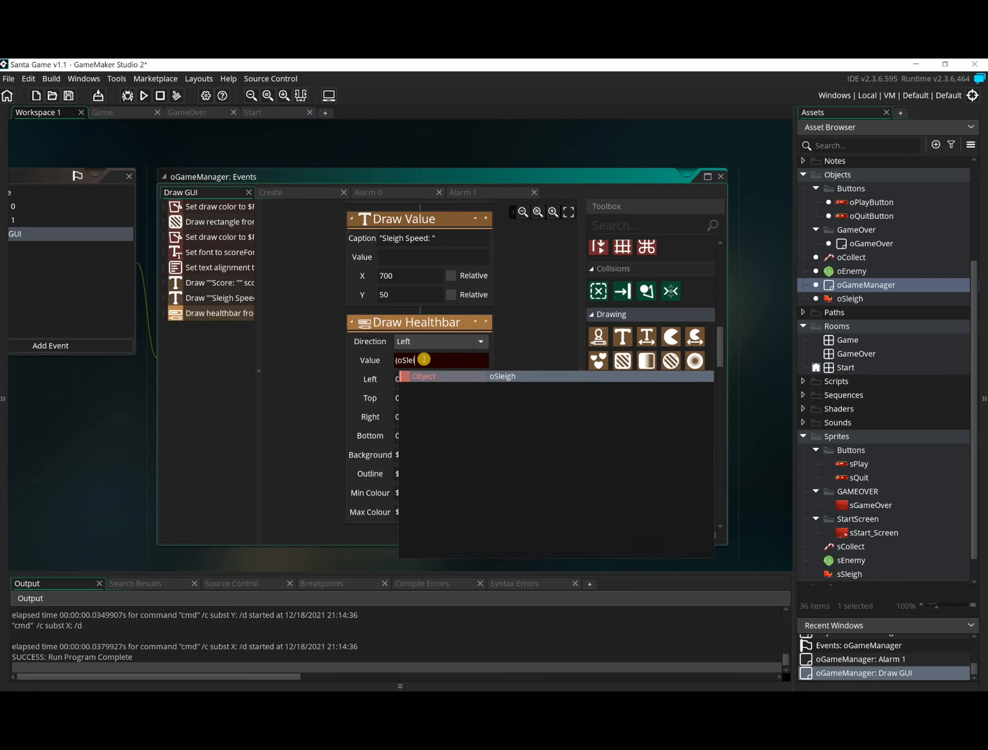
{"action": "key", "text": "Return"}
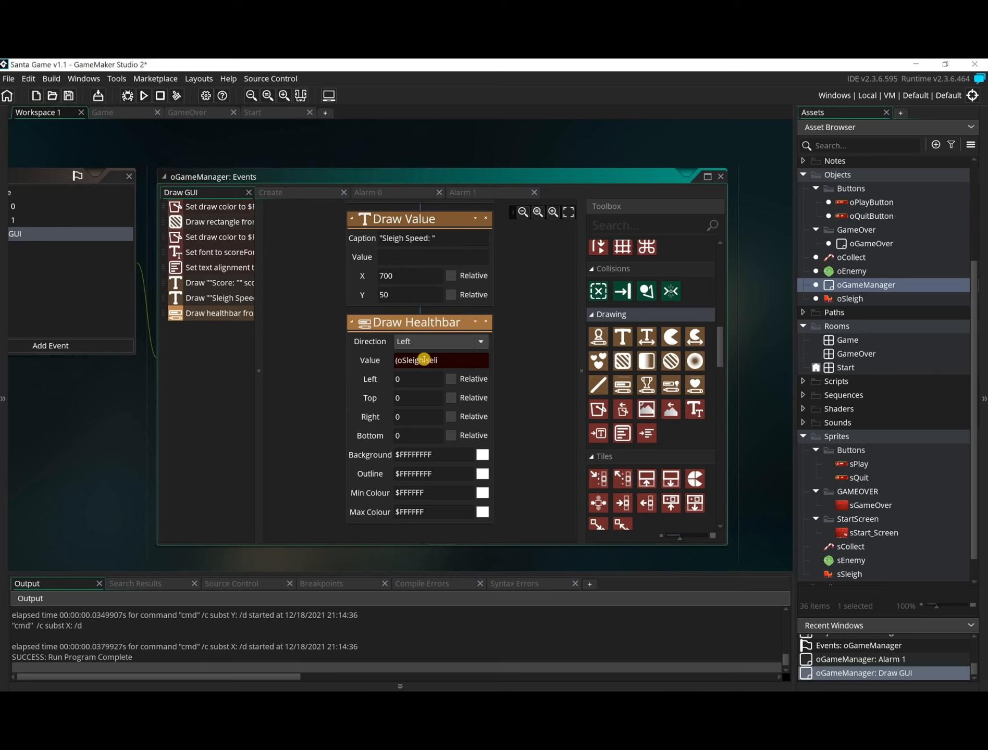
{"action": "type", "text": ".slei"}
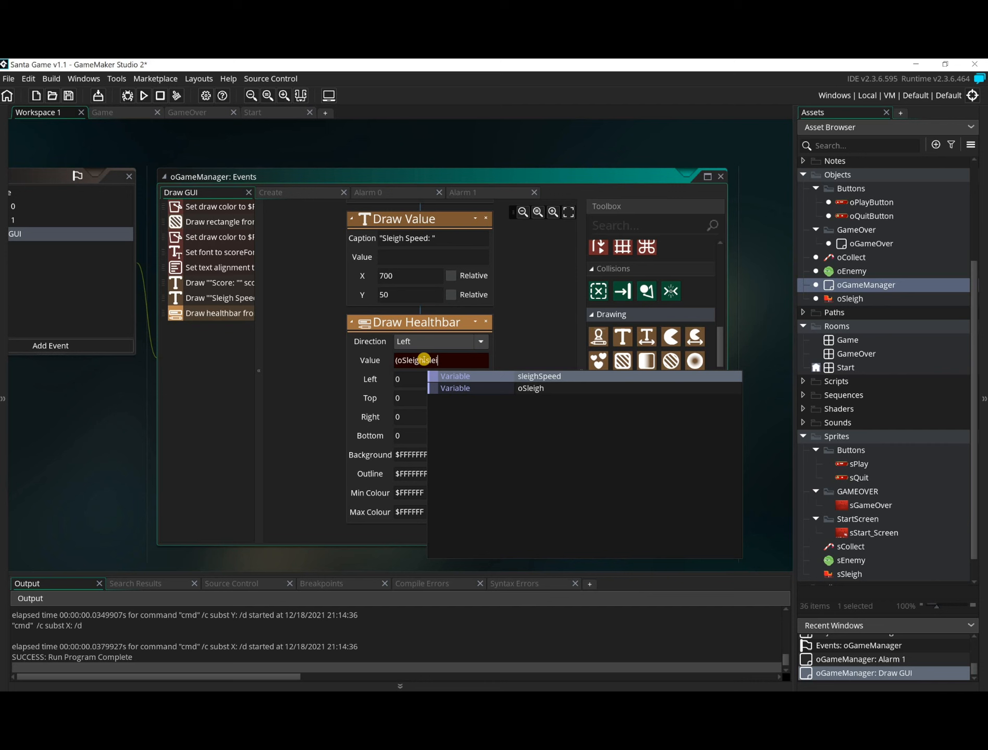
{"action": "key", "text": "Return"}
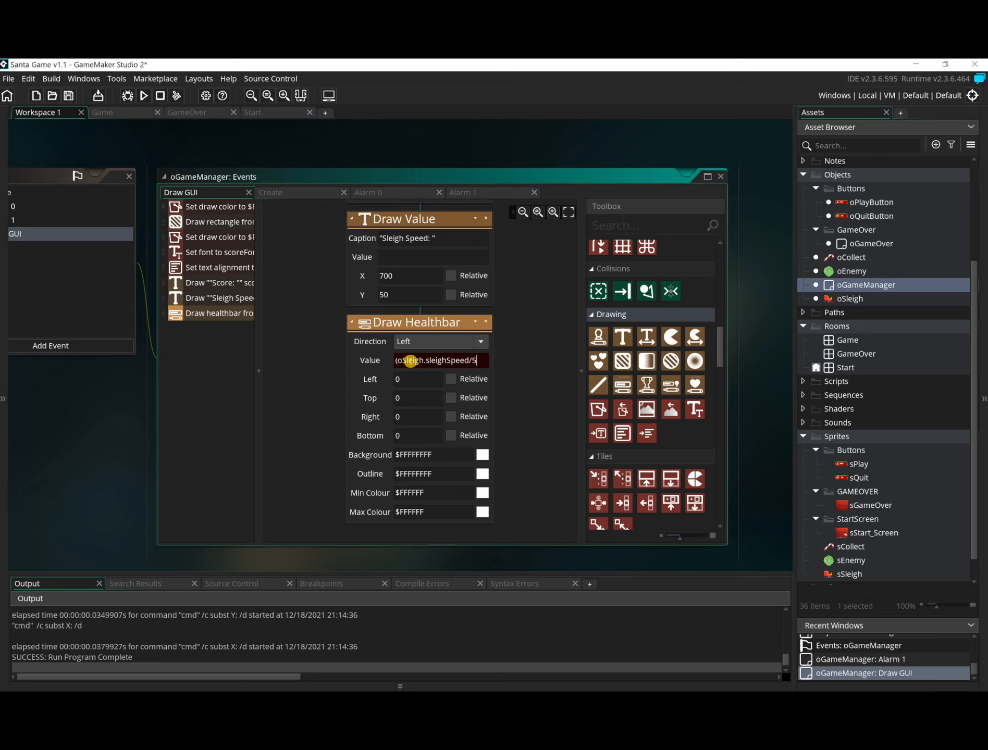
{"action": "type", "text": ")/100"}
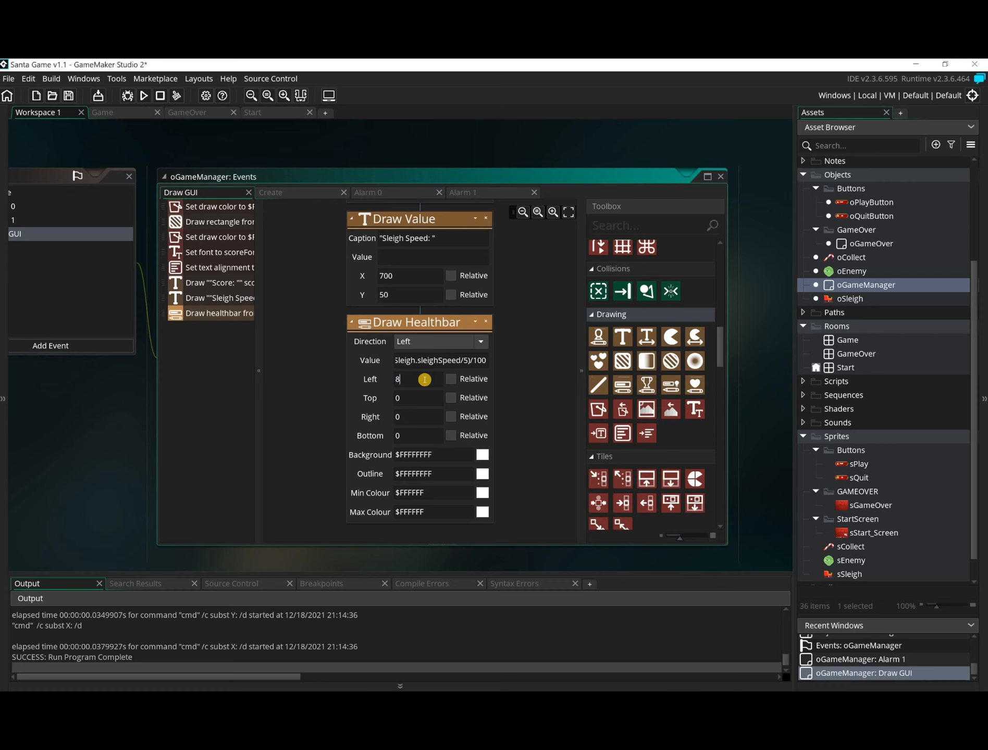
Step: Set the healthbar's bounds to Left 880, Top 25, Right 980 and Bottom 60
{"action": "key", "text": "Tab"}
{"action": "type", "text": "25"}
{"action": "key", "text": "Tab"}
Step: Set the healthbar's minimum colour to red (FF0000) and its maximum colour to a bright green ($FF02FF9A)
{"action": "left_click", "coordinate": [480, 492]}
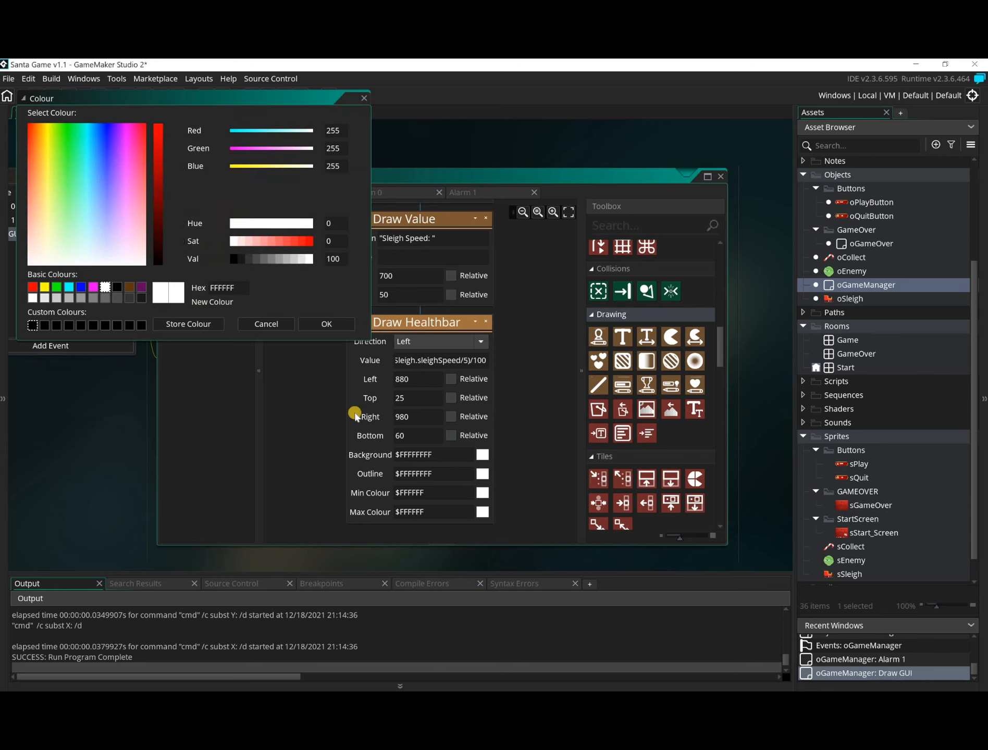
{"action": "left_click", "coordinate": [308, 241]}
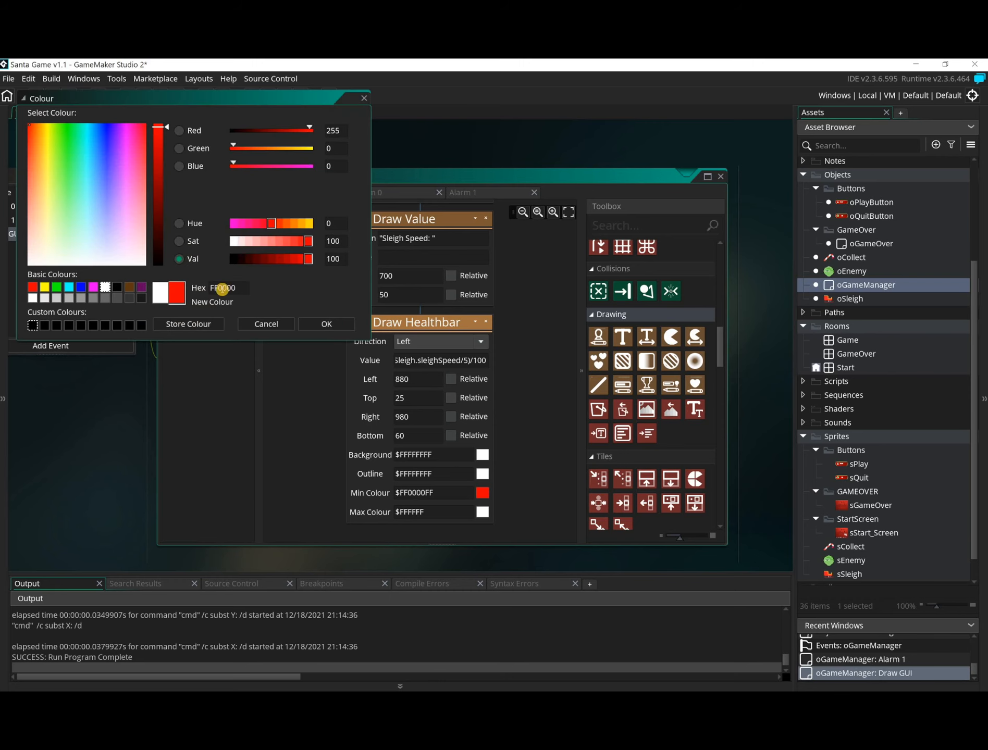
{"action": "left_click", "coordinate": [489, 530]}
{"action": "left_click", "coordinate": [480, 514]}
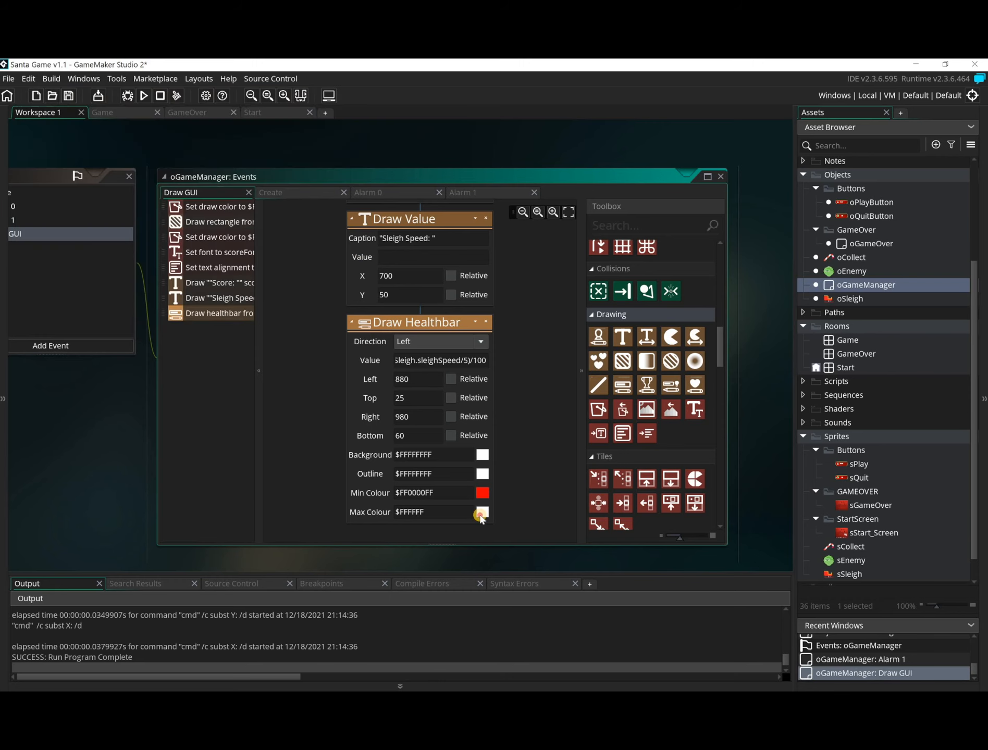
{"action": "left_click", "coordinate": [55, 125]}
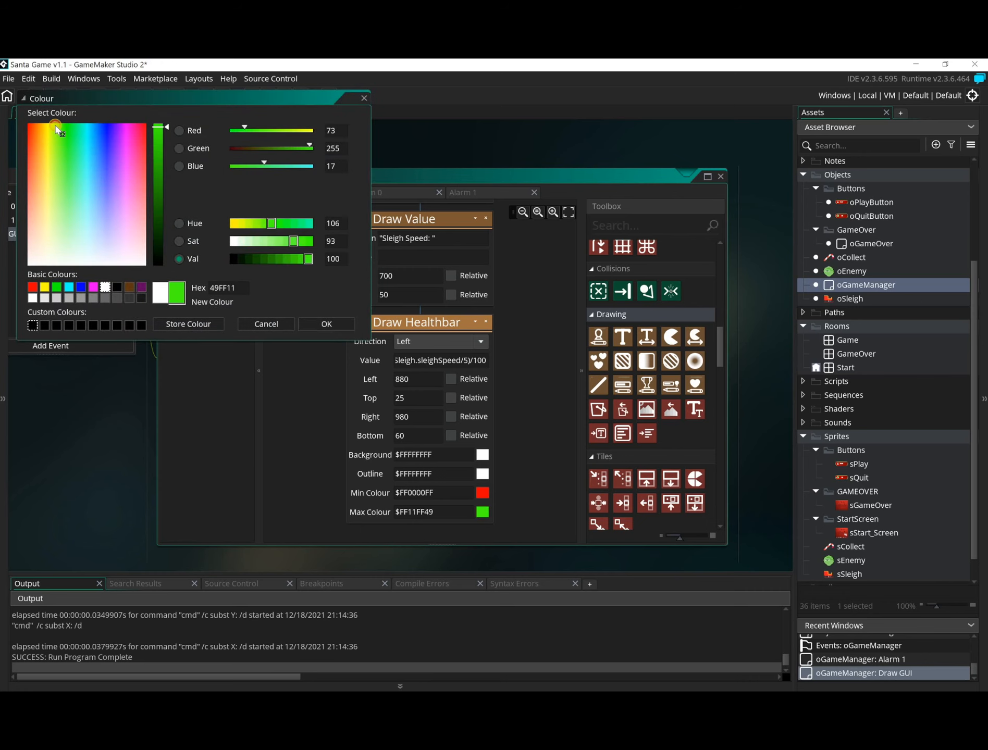
{"action": "left_click", "coordinate": [326, 324]}
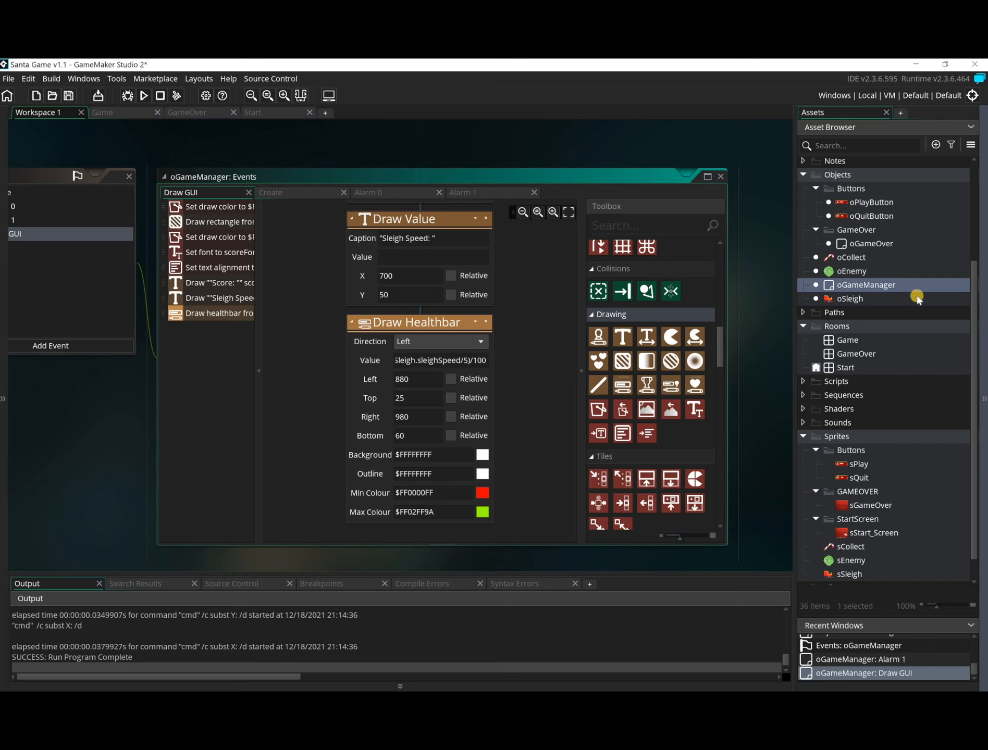
Step: Run the game, play a round to check the sleigh speed bar, and close the game window
{"action": "left_click", "coordinate": [143, 95]}
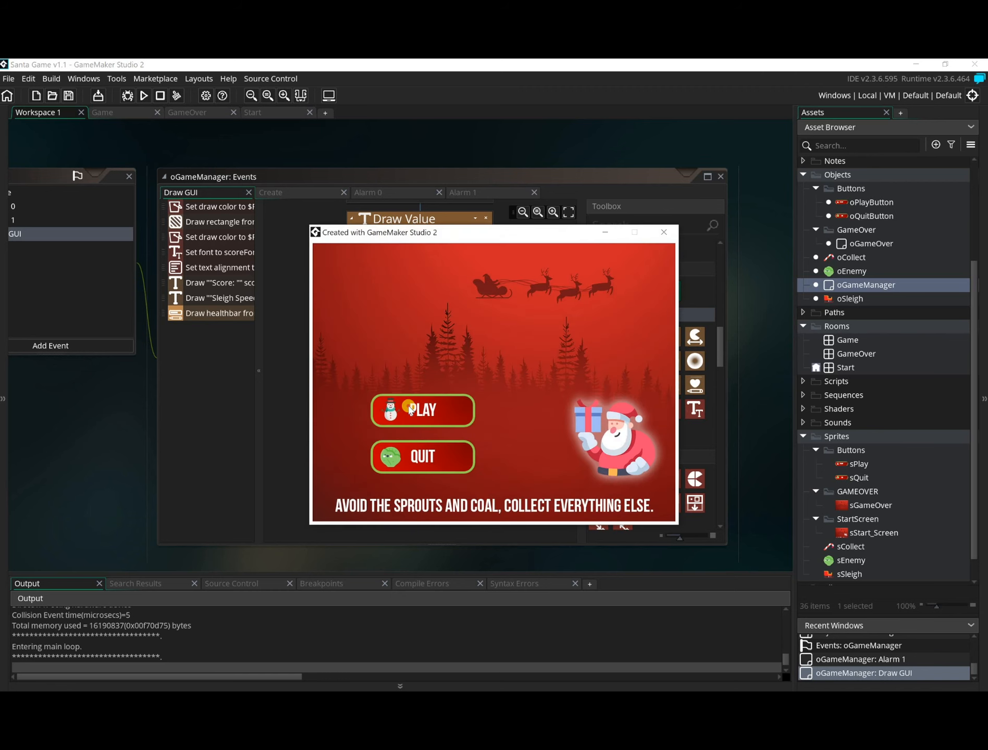
{"action": "left_click", "coordinate": [411, 409]}
{"action": "key", "text": "Right"}
{"action": "key", "text": "Left"}
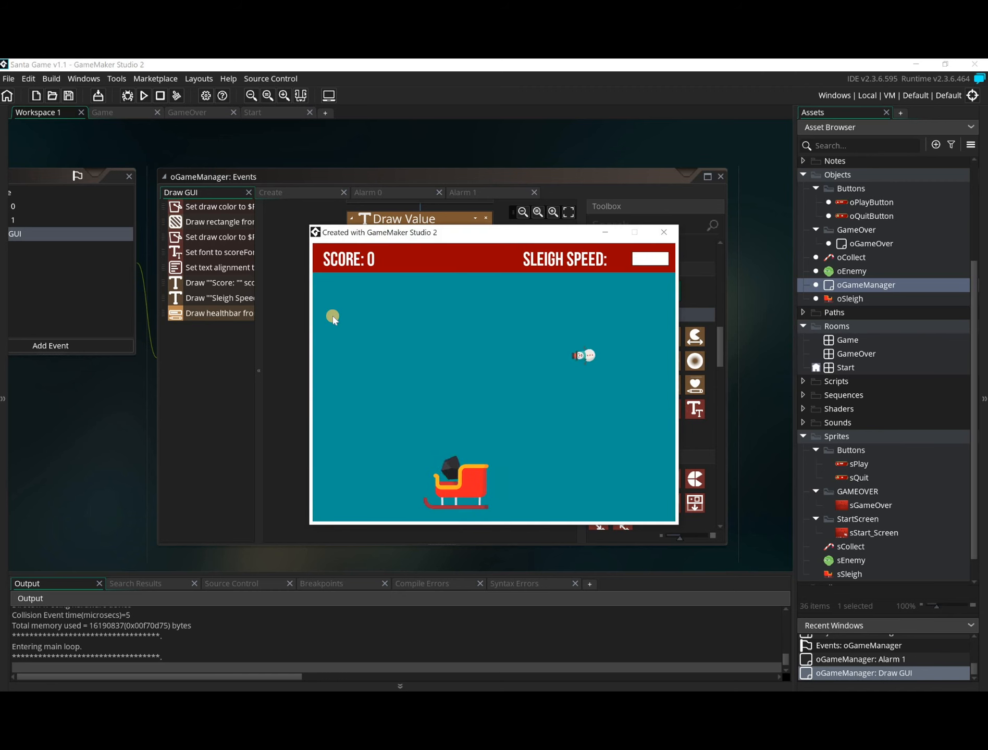
{"action": "key", "text": "Right"}
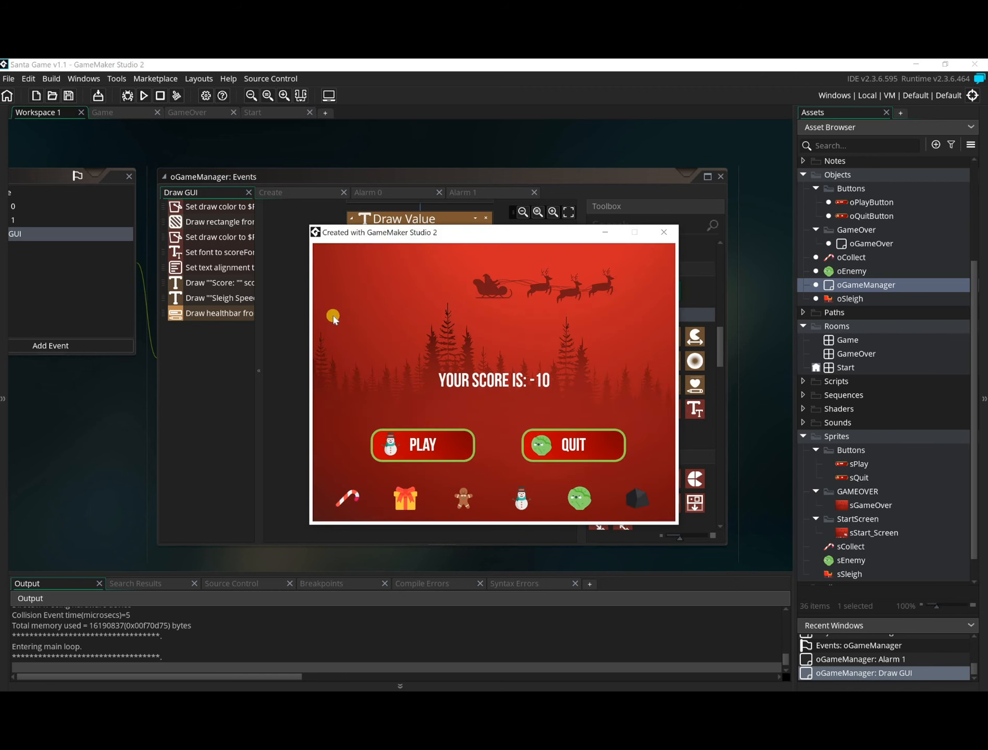
{"action": "left_click", "coordinate": [663, 232]}
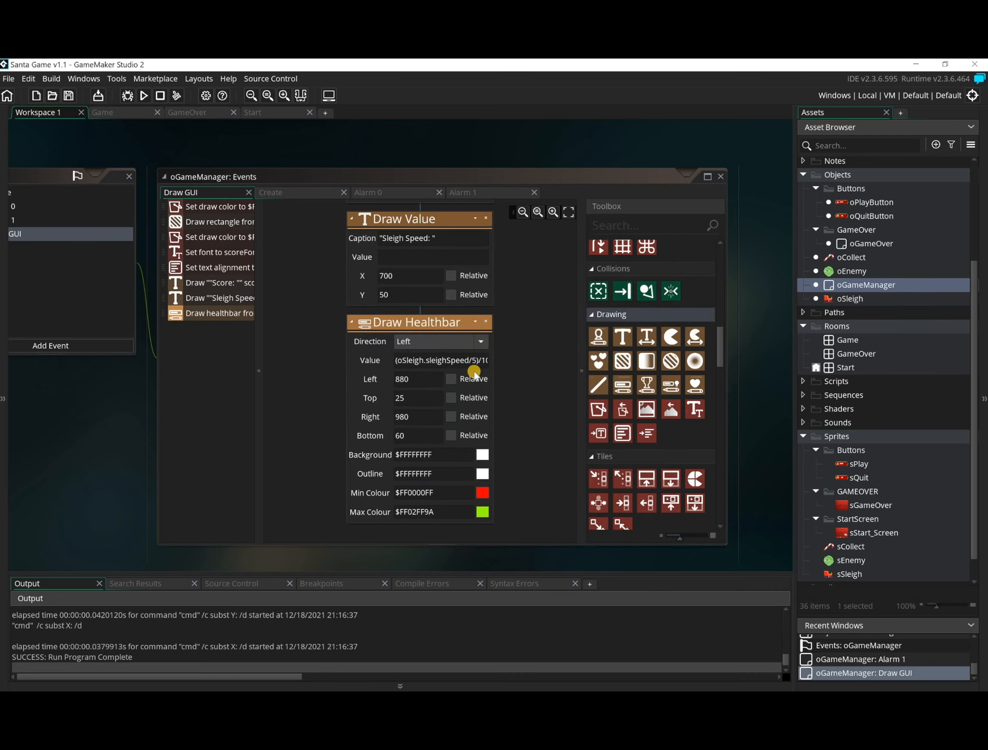
Step: Set the healthbar's value to (oSleigh.sleighSpeed/5)*100 and test the speed bar in a short round of the game
{"action": "left_click_drag", "start_coordinate": [496, 360], "coordinate": [525, 360]}
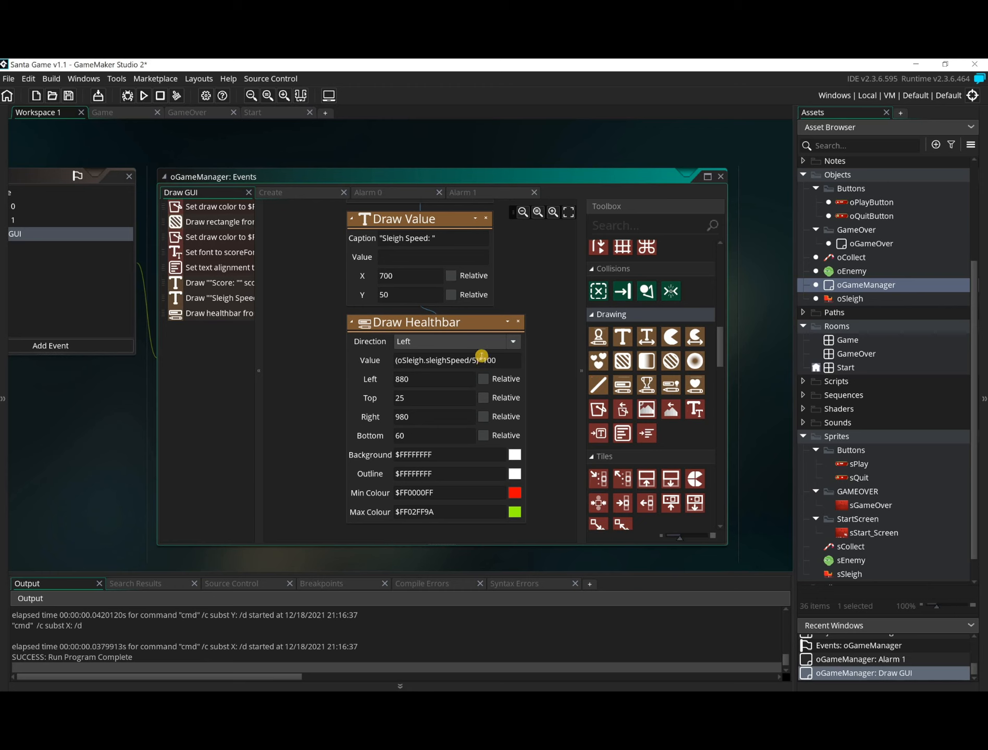
{"action": "left_click", "coordinate": [144, 95]}
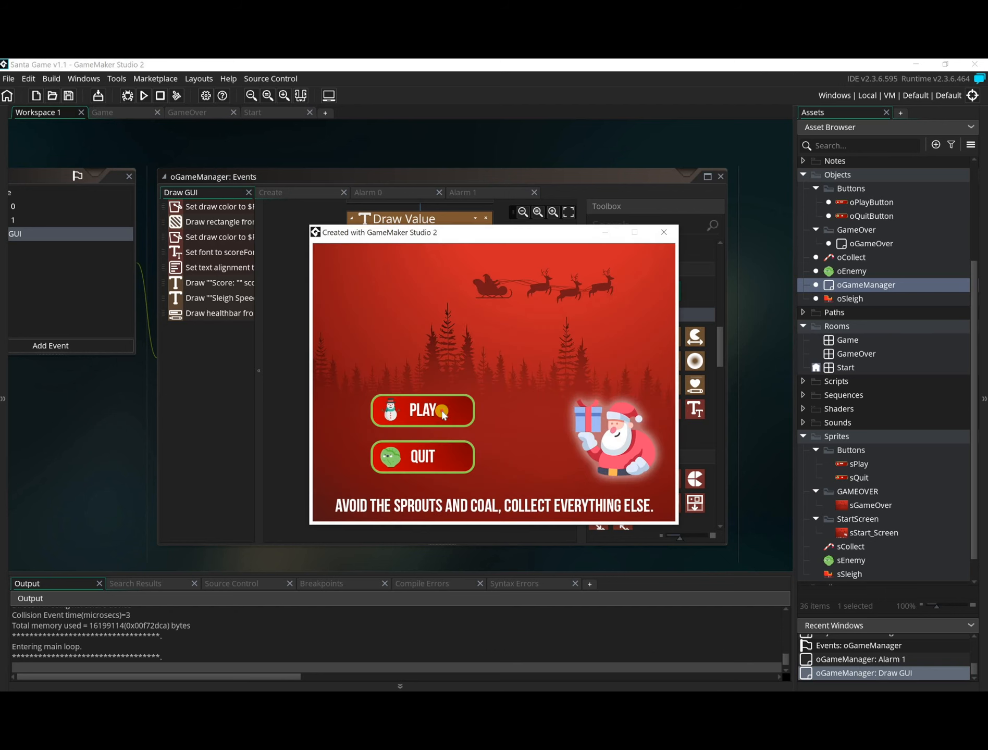
{"action": "left_click", "coordinate": [437, 412]}
{"action": "key", "text": "Left"}
{"action": "key", "text": "Right"}
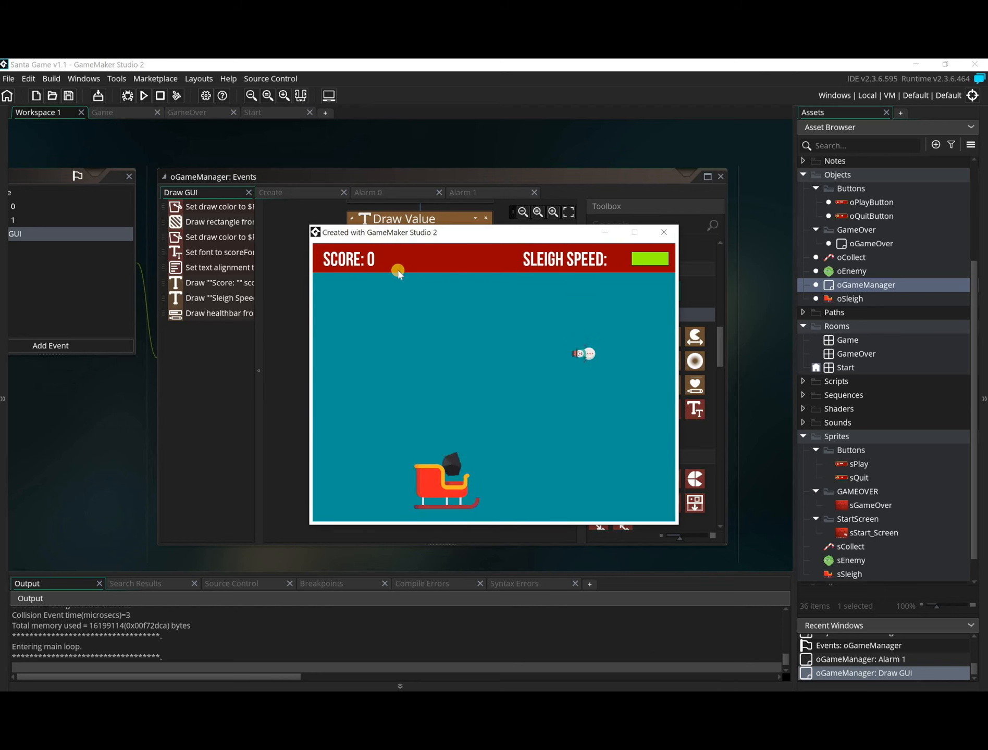
{"action": "key", "text": "Left"}
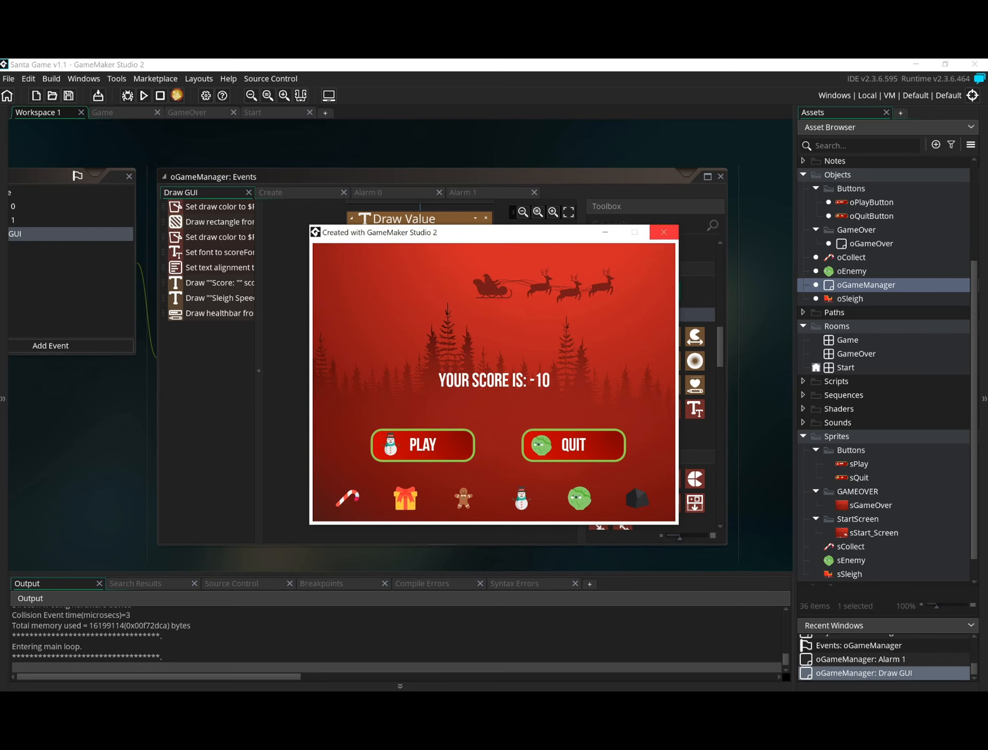
{"action": "left_click", "coordinate": [663, 232]}
Step: Run the game again, steer the sleigh through a round to watch the speed bar react, and close the game window
{"action": "left_click", "coordinate": [147, 96]}
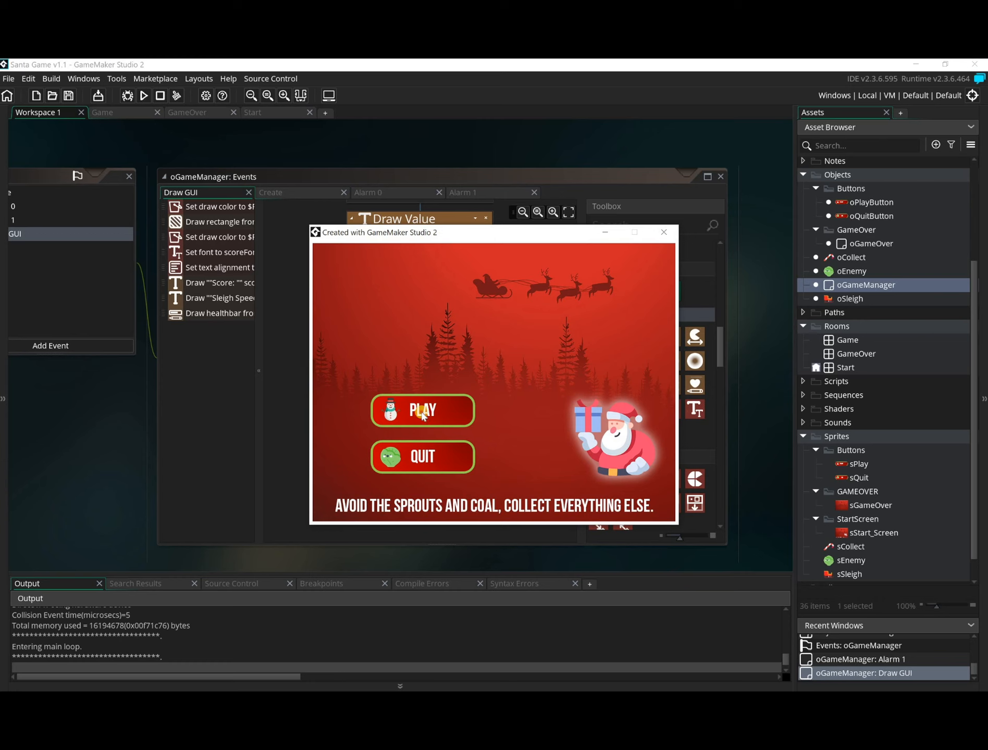
{"action": "left_click", "coordinate": [422, 411]}
{"action": "key", "text": "Left"}
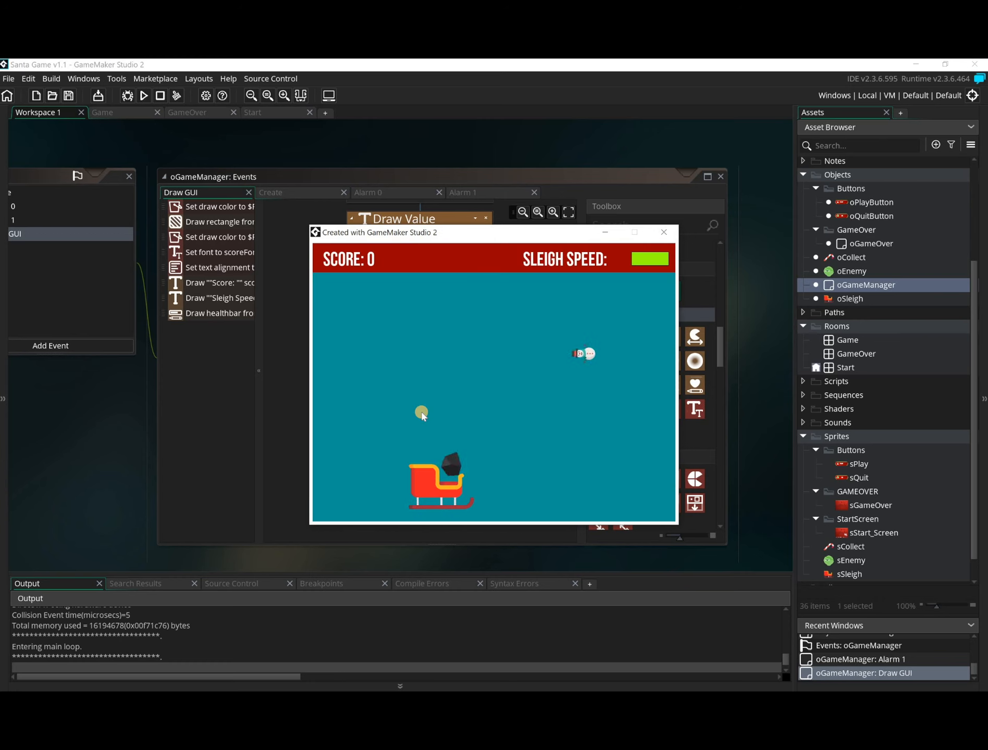
{"action": "key", "text": "Right"}
{"action": "key", "text": "Right"}
{"action": "key", "text": "Left"}
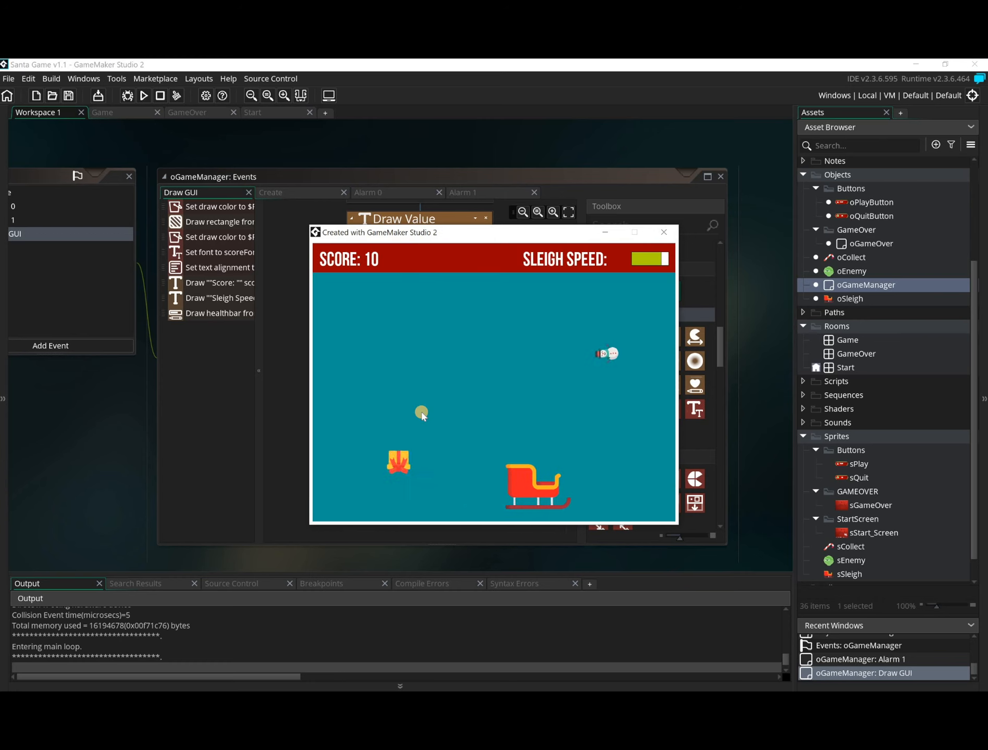
{"action": "key", "text": "Right"}
{"action": "key", "text": "Left"}
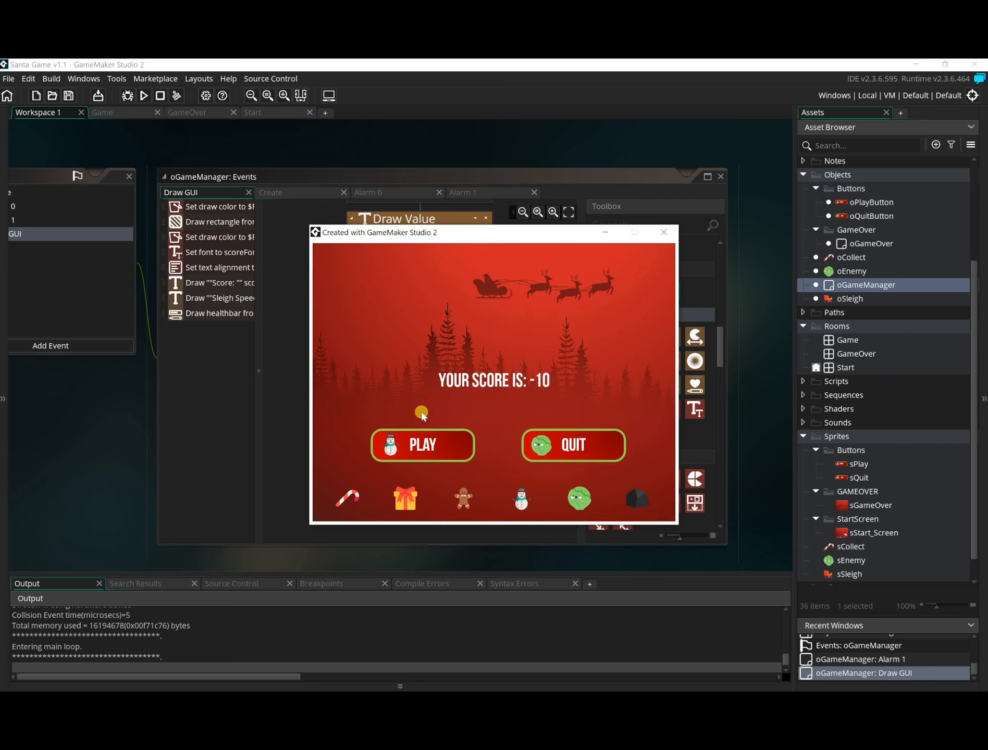
{"action": "left_click", "coordinate": [666, 232]}
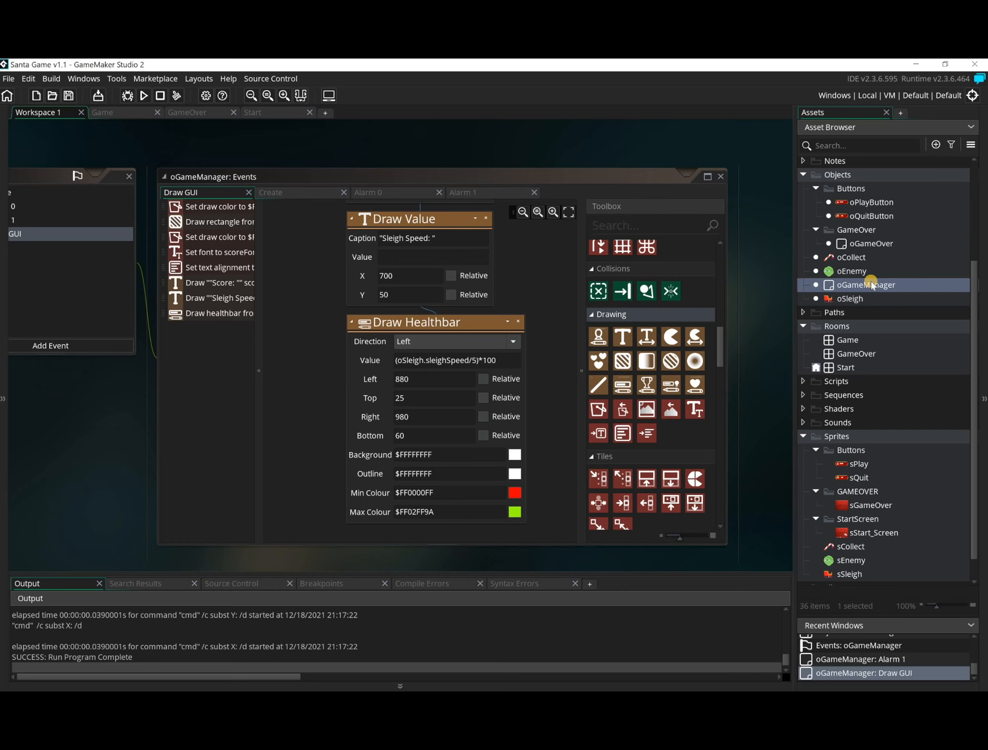
Step: Open oSleigh's Step event and set the score condition for going to the GameOver room to less than -100
{"action": "double_click", "coordinate": [850, 299]}
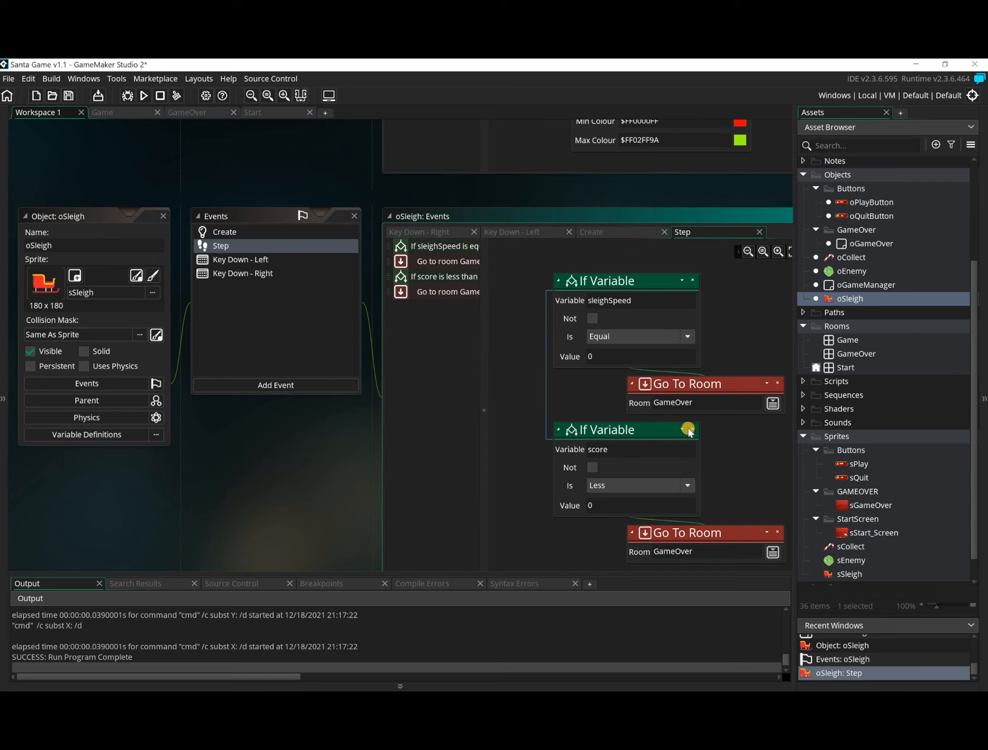
{"action": "left_click", "coordinate": [616, 505]}
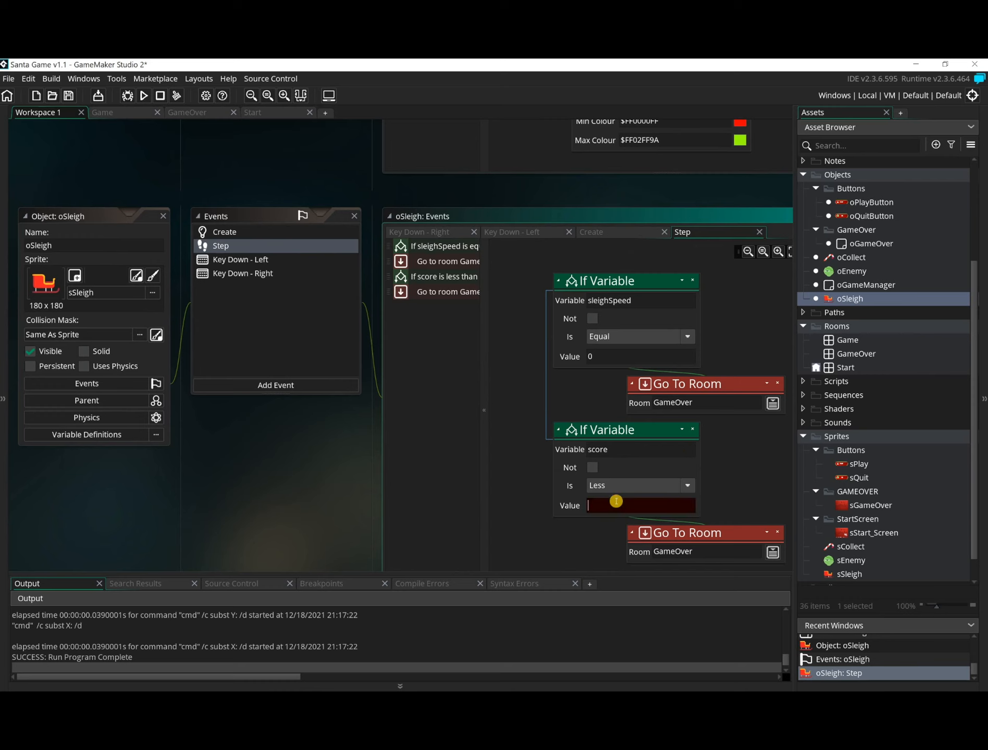
{"action": "type", "text": "-100"}
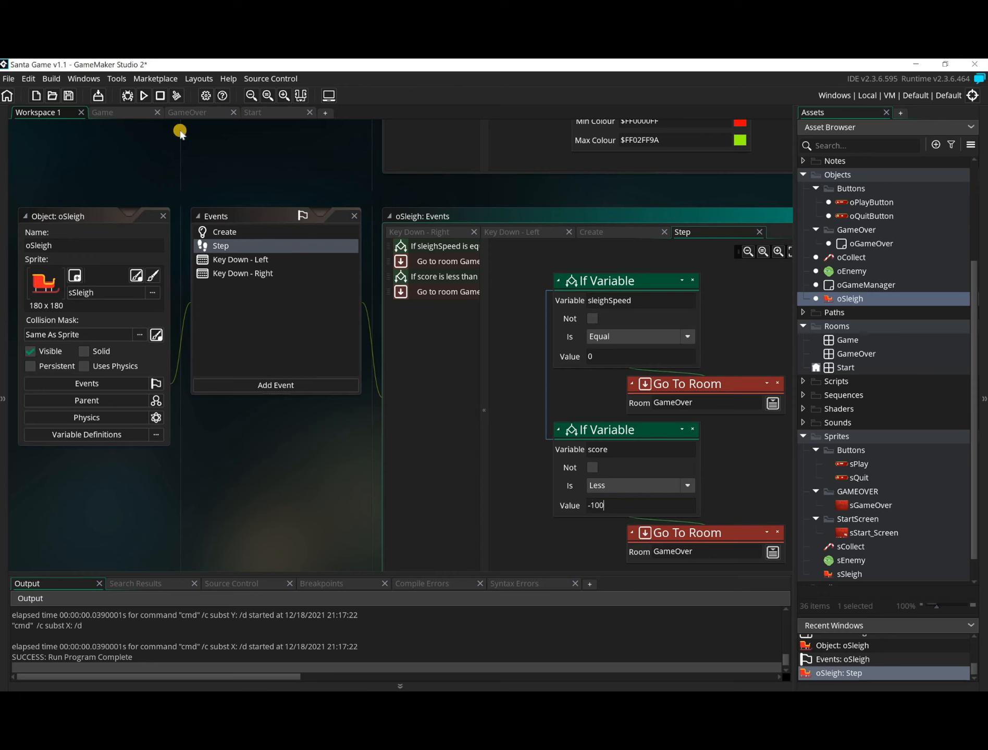
Step: Run the game, steer the sleigh through a full round to test the -100 score limit, and close the game window
{"action": "left_click", "coordinate": [144, 95]}
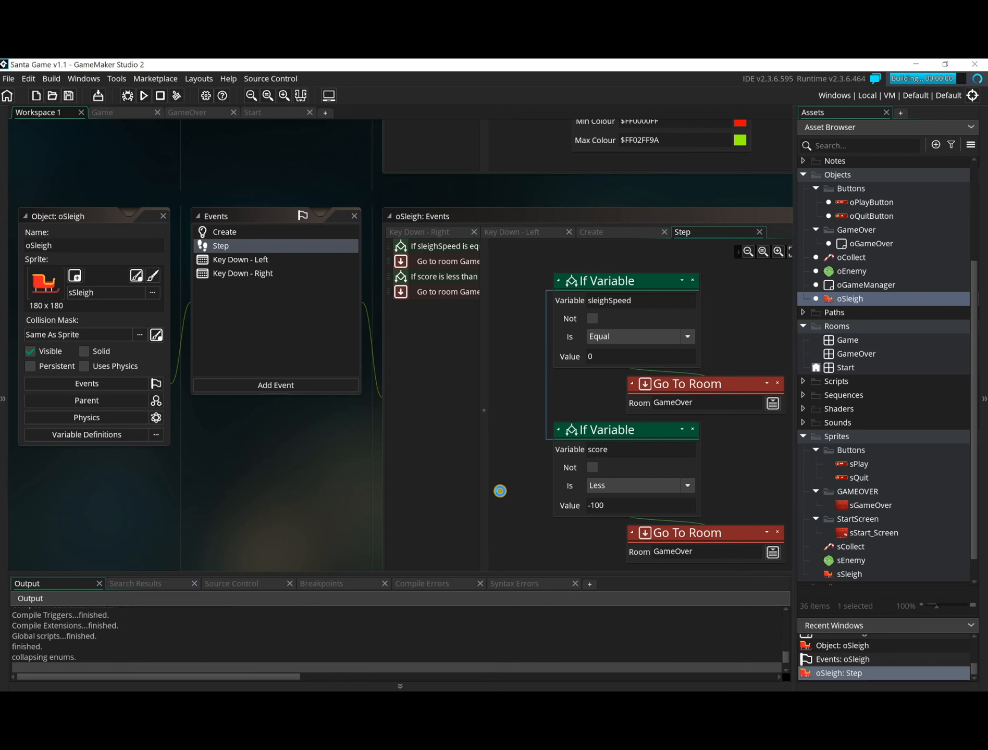
{"action": "left_click", "coordinate": [444, 421]}
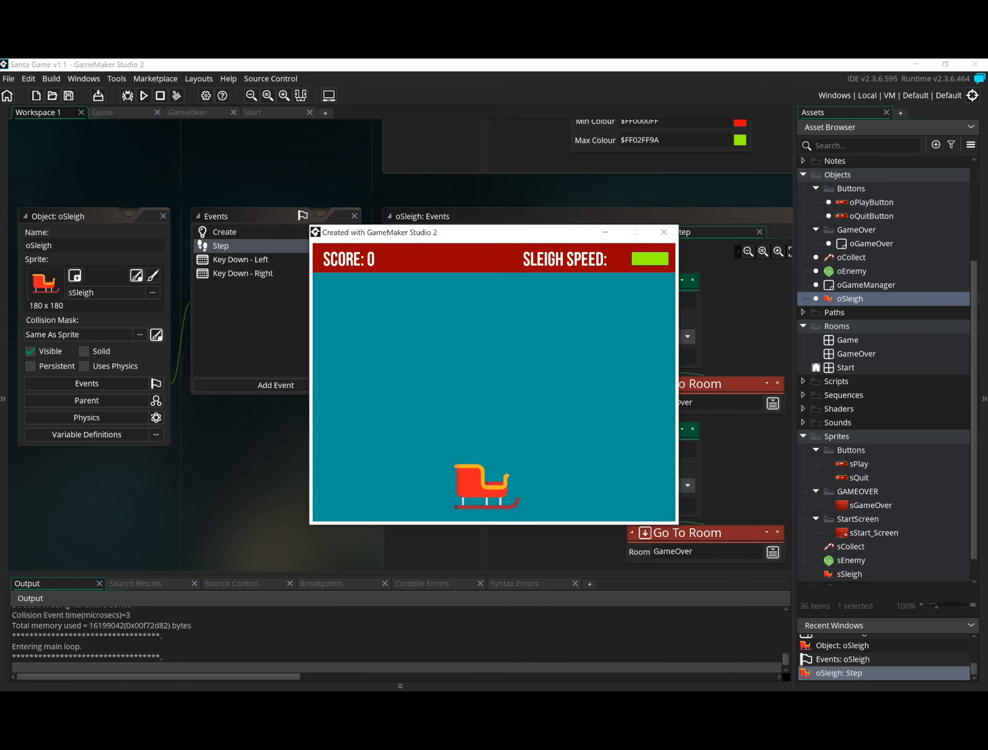
{"action": "key", "text": "Right"}
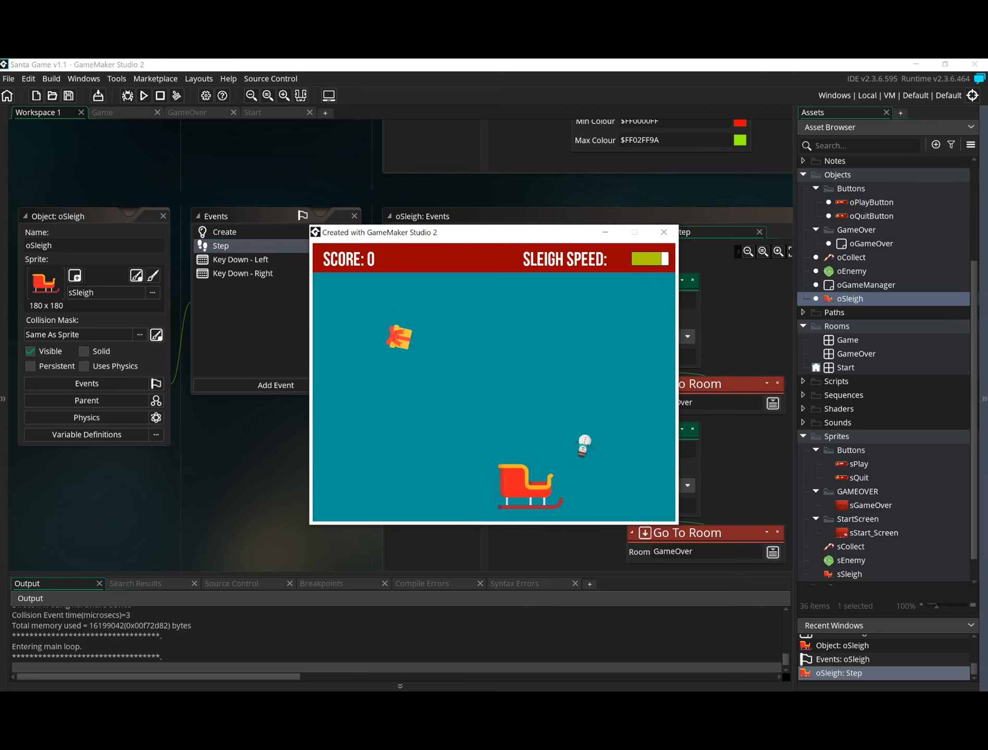
{"action": "key", "text": "Left"}
{"action": "key", "text": "Right"}
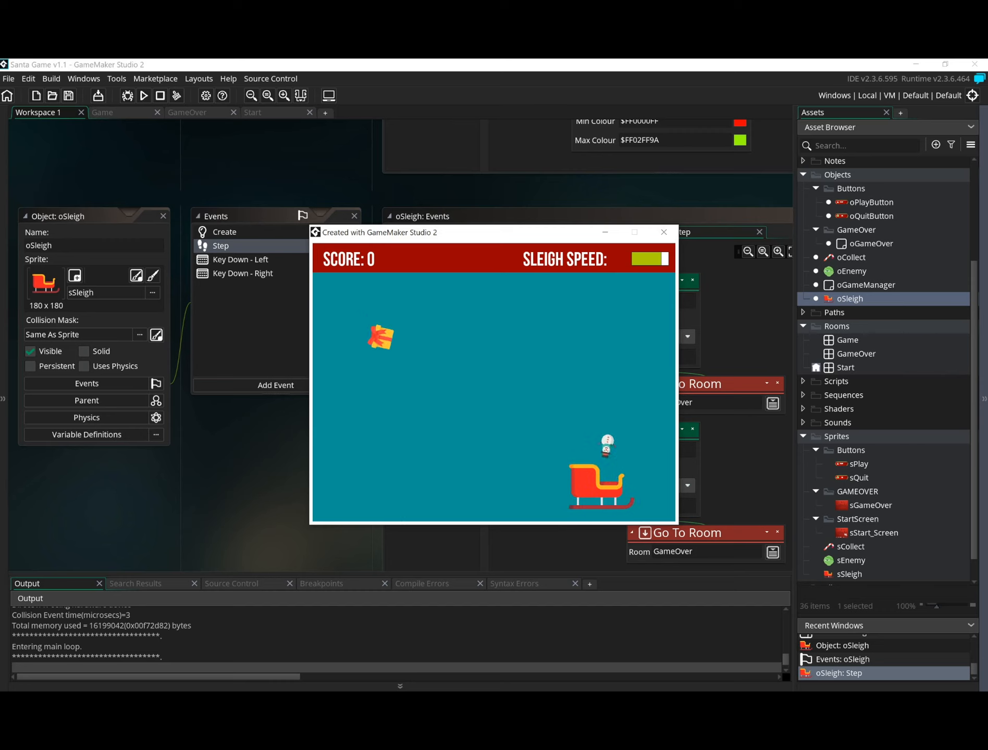
{"action": "key", "text": "Left"}
{"action": "key", "text": "Left"}
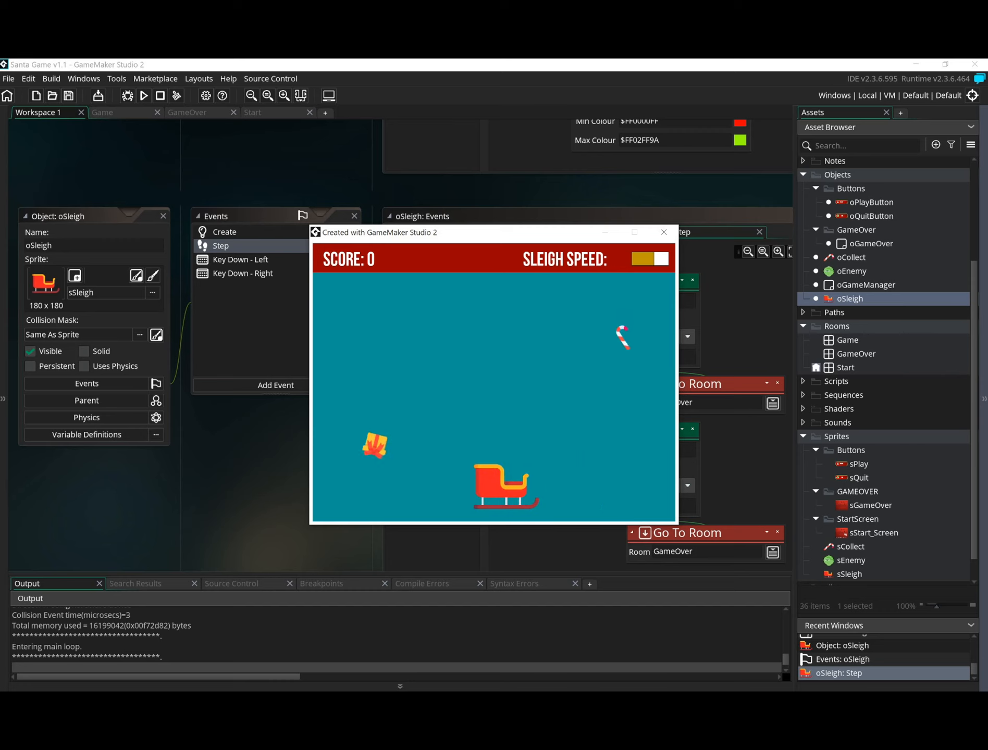
{"action": "key", "text": "Right"}
{"action": "key", "text": "Right"}
{"action": "key", "text": "Left"}
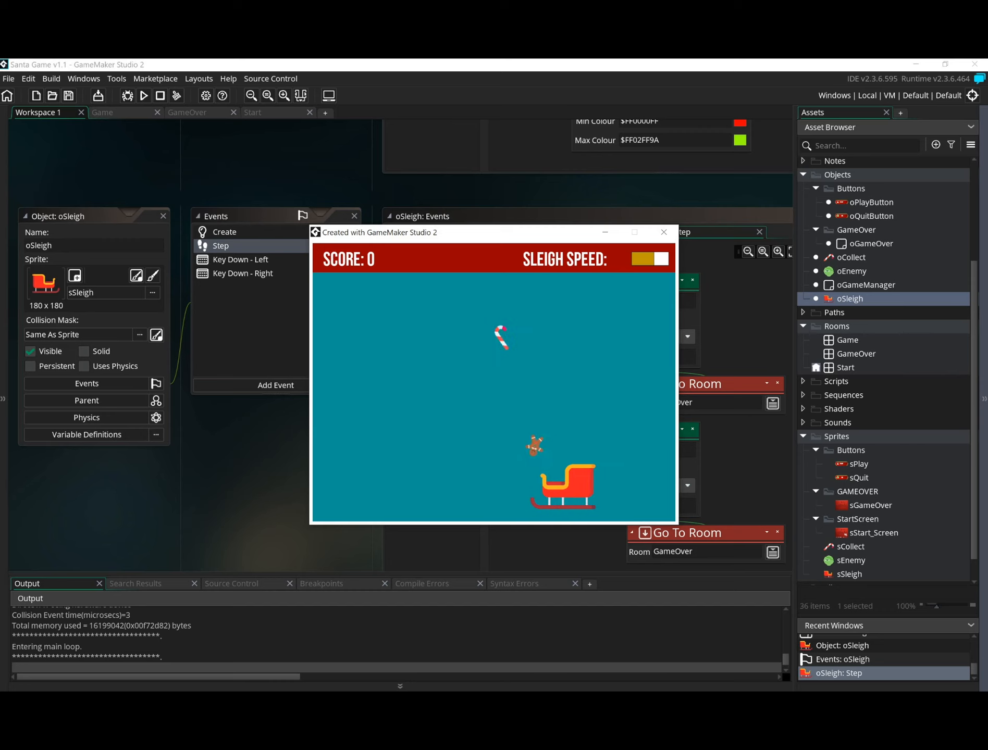
{"action": "key", "text": "Right"}
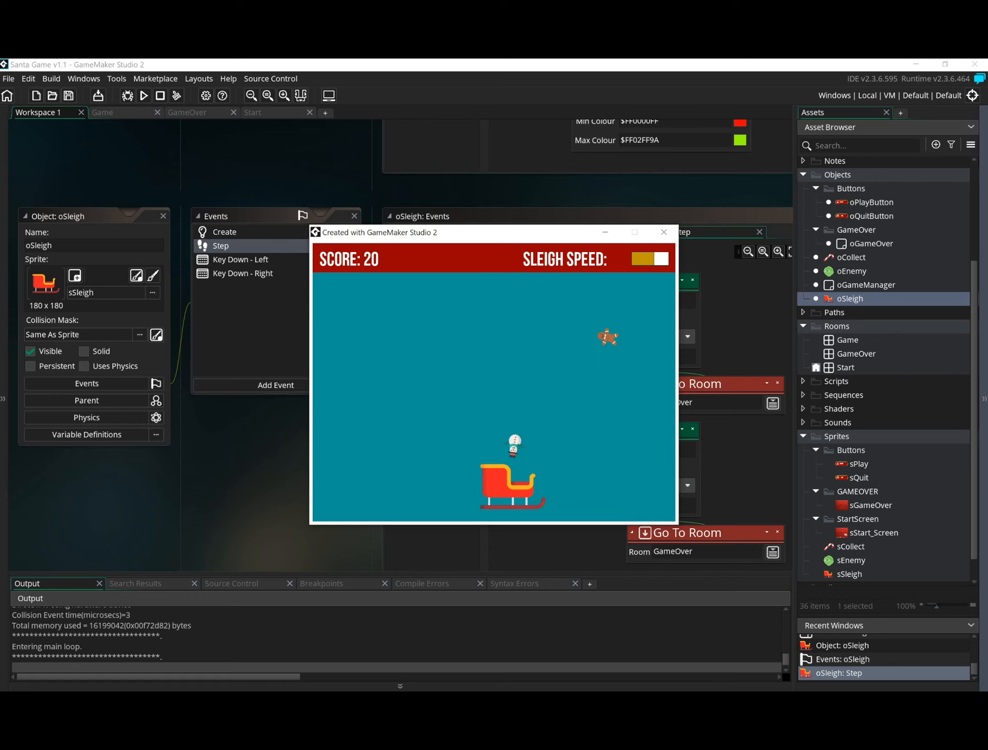
{"action": "key", "text": "Left"}
{"action": "key", "text": "Right"}
{"action": "key", "text": "Left"}
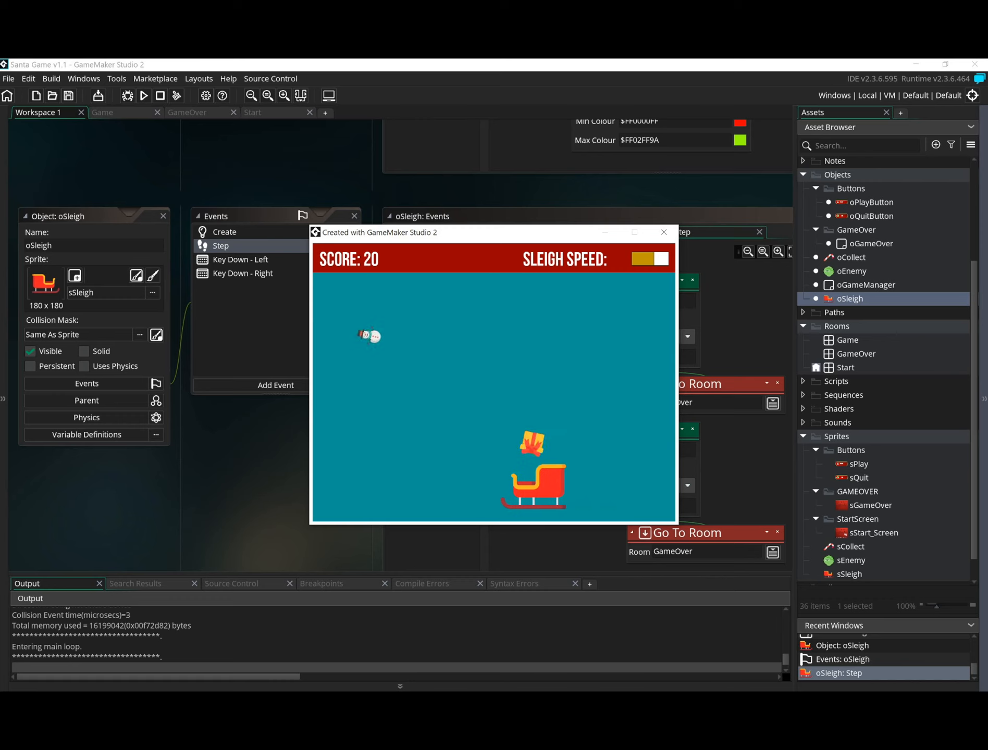
{"action": "key", "text": "Right"}
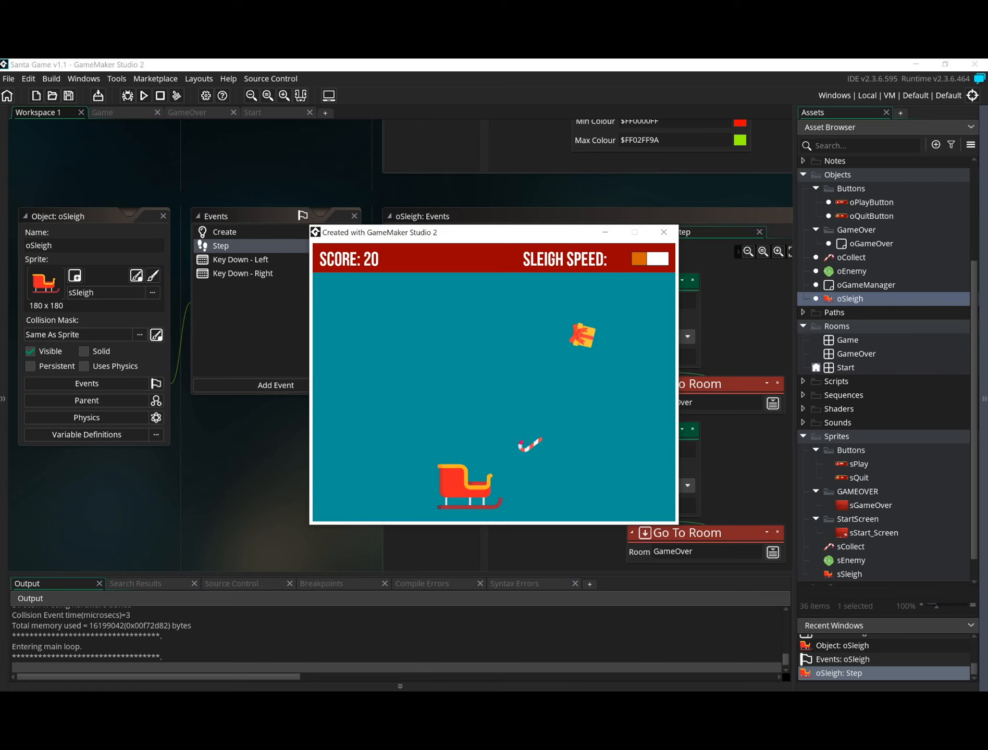
{"action": "key", "text": "Right"}
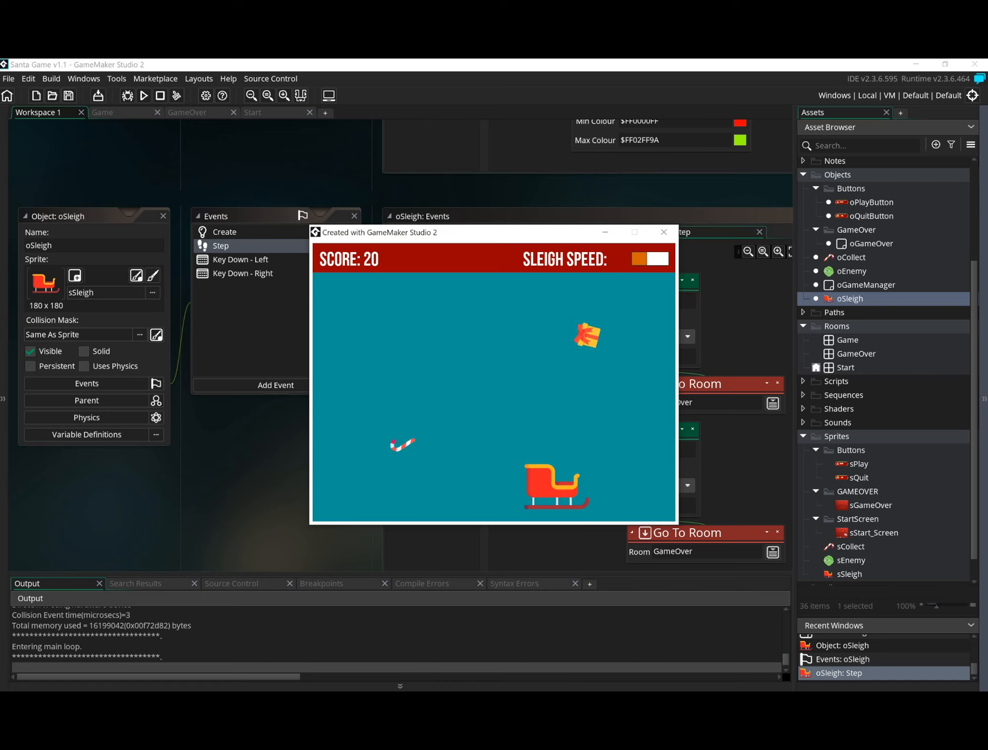
{"action": "key", "text": "Left"}
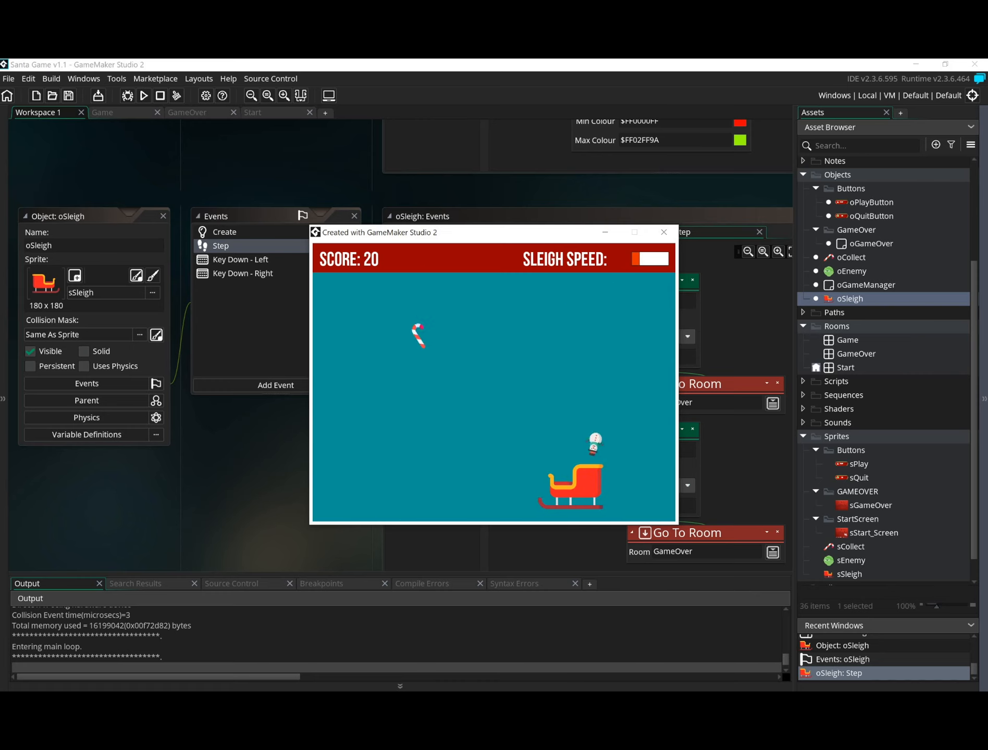
{"action": "key", "text": "Left"}
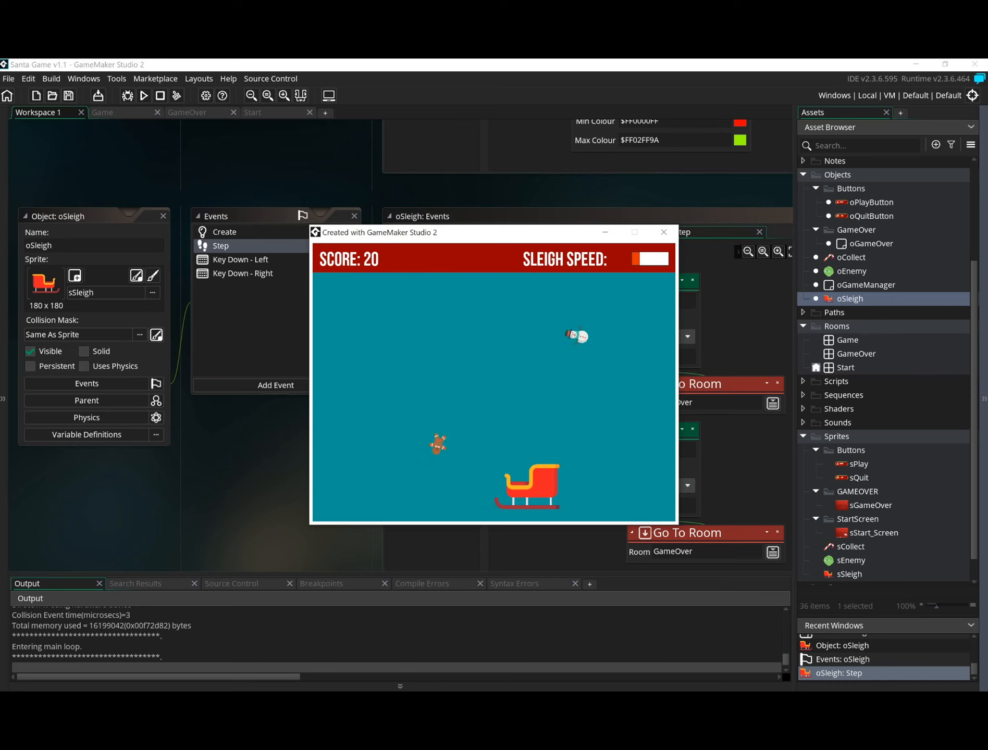
{"action": "key", "text": "Left"}
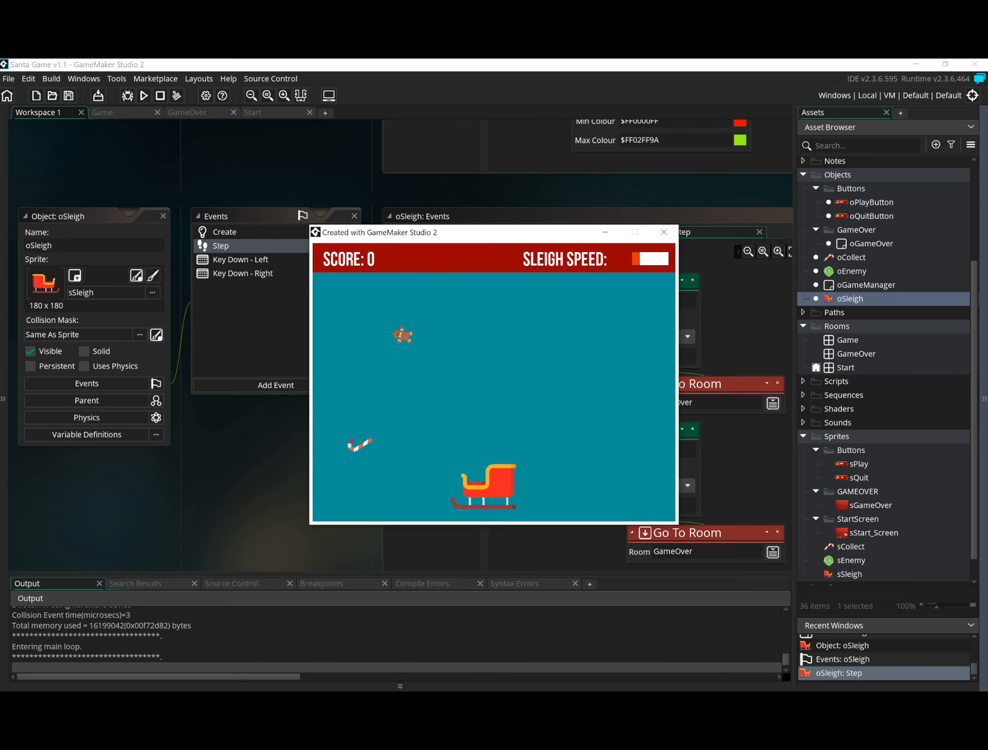
{"action": "key", "text": "Right"}
{"action": "key", "text": "Right"}
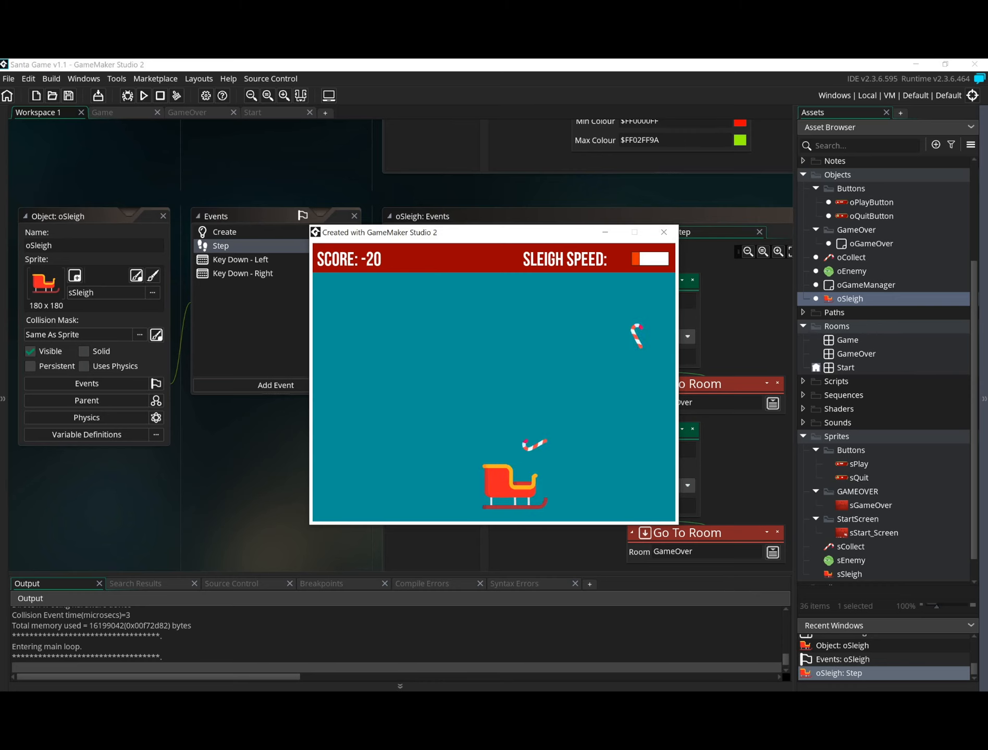
{"action": "key", "text": "Left"}
{"action": "key", "text": "Right"}
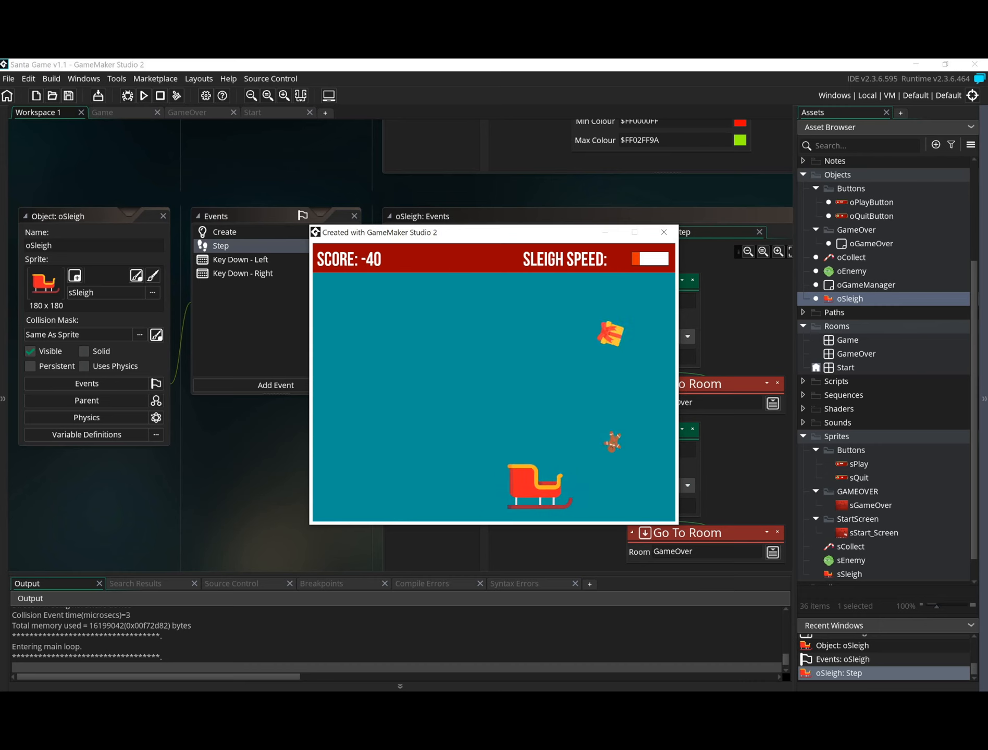
{"action": "key", "text": "Left"}
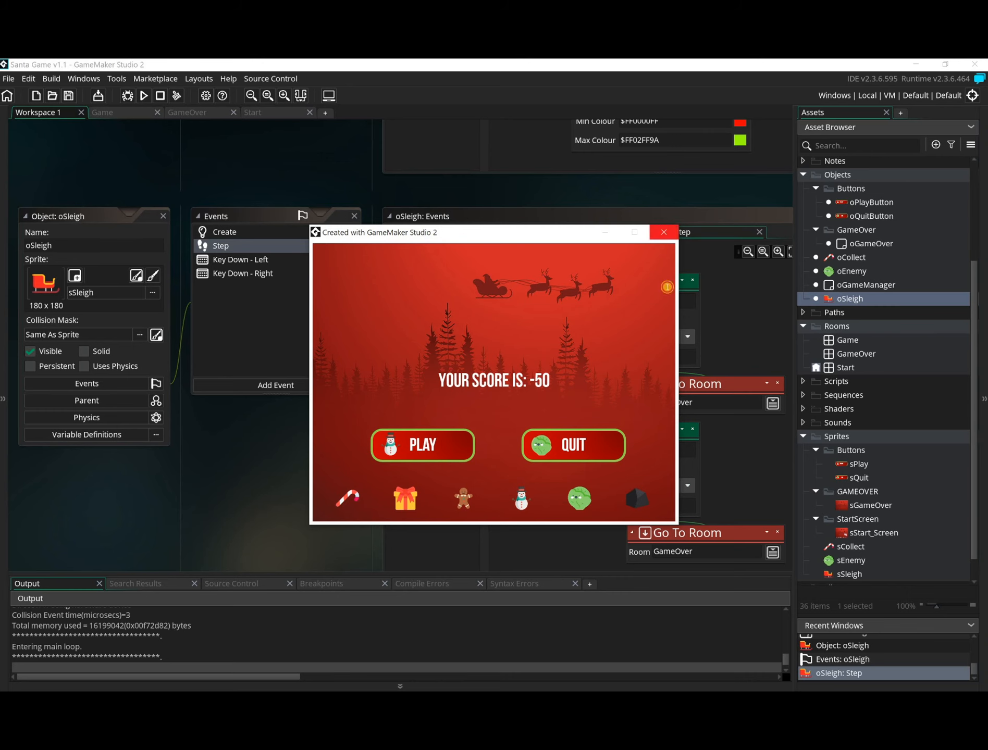
{"action": "left_click", "coordinate": [664, 232]}
Step: Set the score condition for going to the GameOver room in oSleigh's Step event to less than 0
{"action": "left_click", "coordinate": [560, 506]}
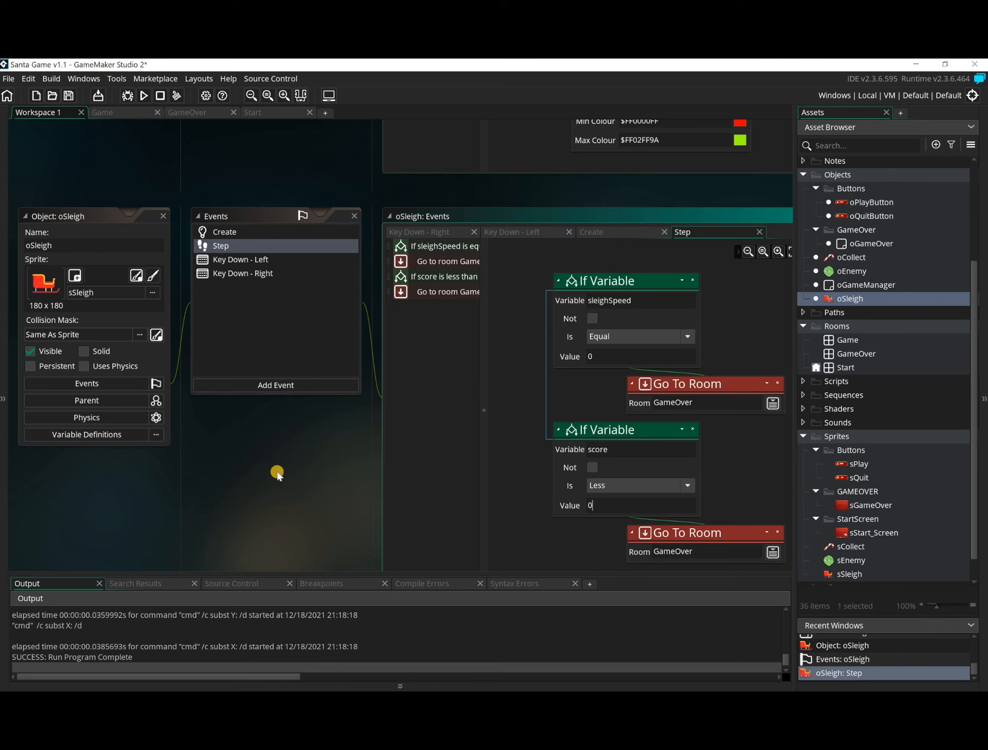
{"action": "scroll", "coordinate": [259, 483], "scroll_direction": "down", "scroll_amount": 1}
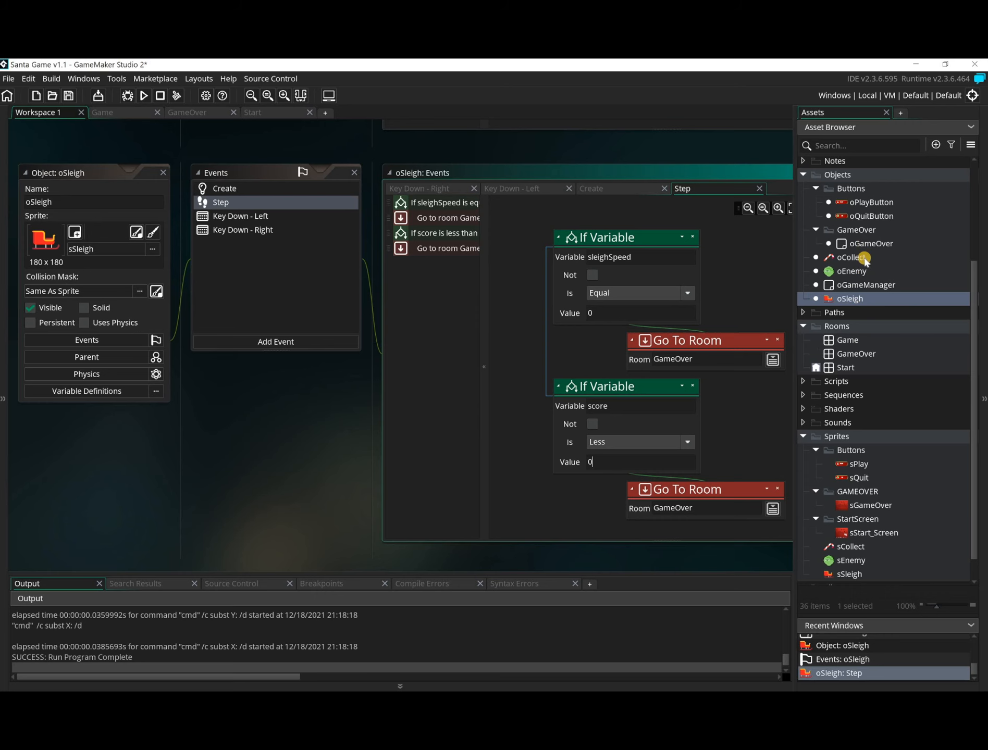
Step: Open oGameManager's Draw GUI event and set the Draw Healthbar's left coordinate to 850
{"action": "double_click", "coordinate": [865, 285]}
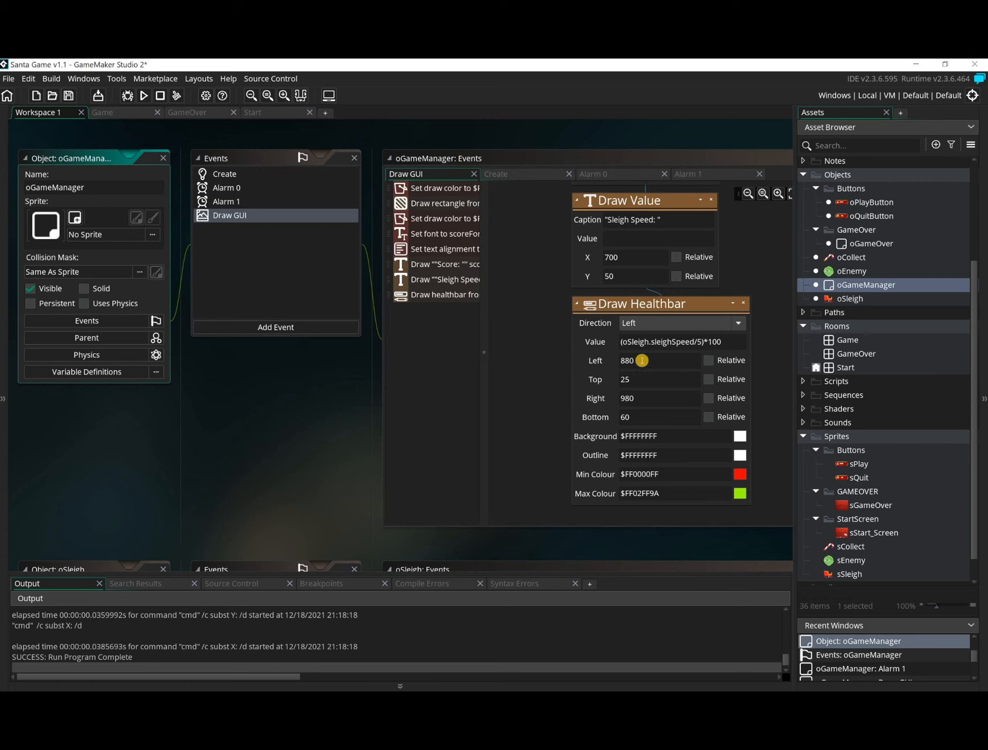
{"action": "left_click", "coordinate": [642, 360]}
{"action": "key", "text": "BackSpace"}
{"action": "type", "text": "50"}
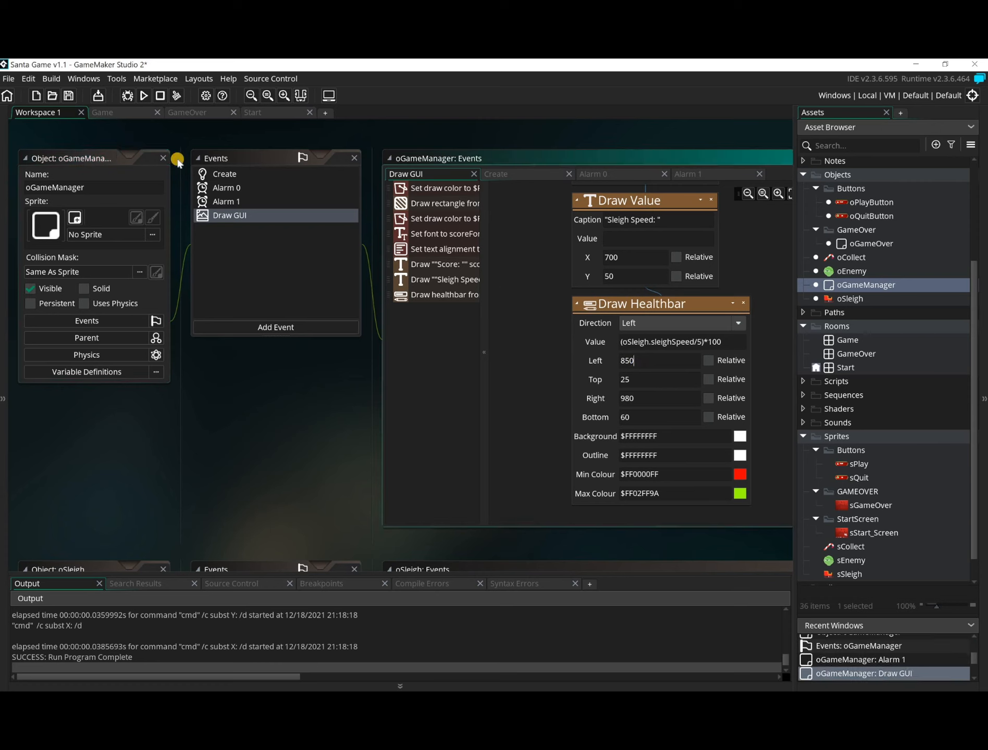
Step: Run the game, start a round to check the widened sleigh speed bar, and close the game window
{"action": "left_click", "coordinate": [144, 95]}
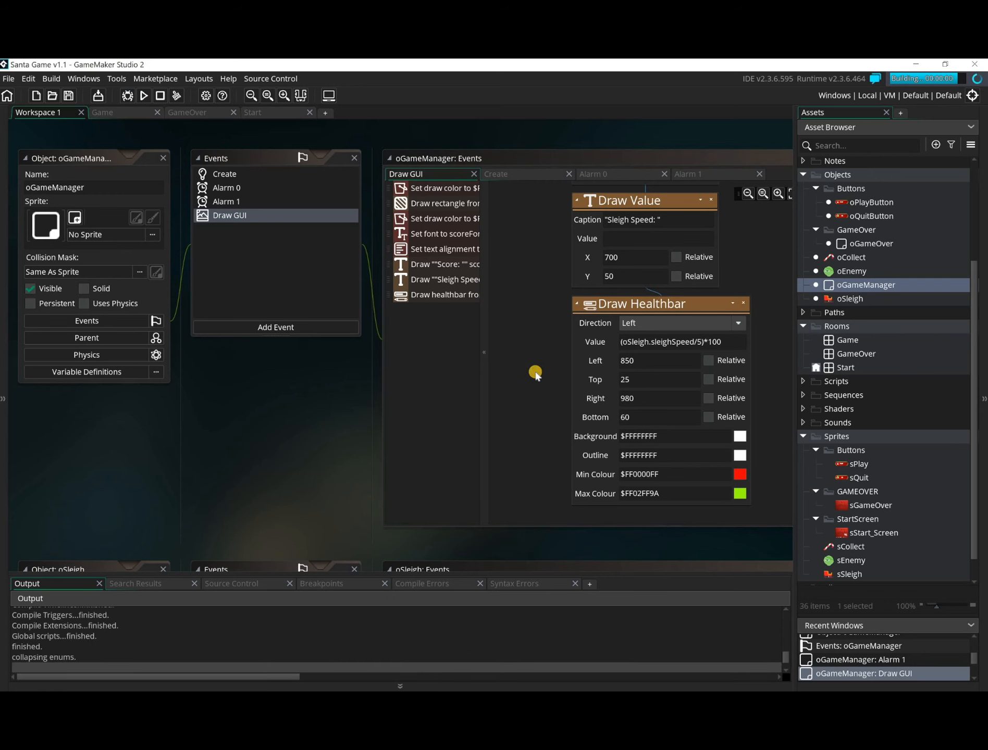
{"action": "left_click", "coordinate": [420, 409]}
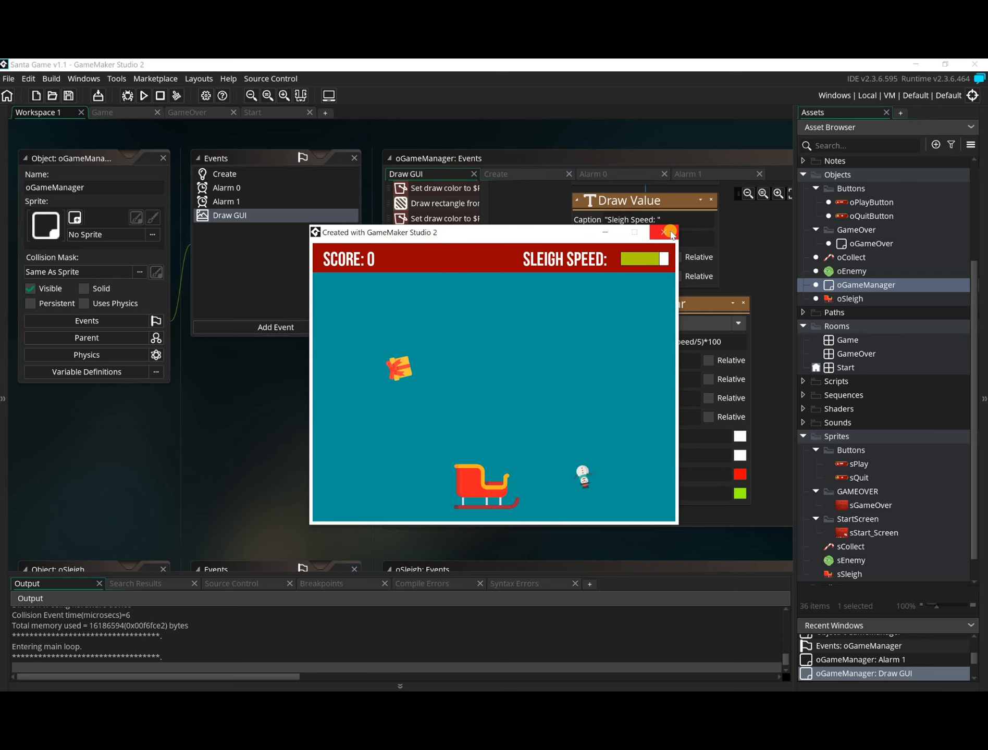
{"action": "left_click", "coordinate": [670, 233]}
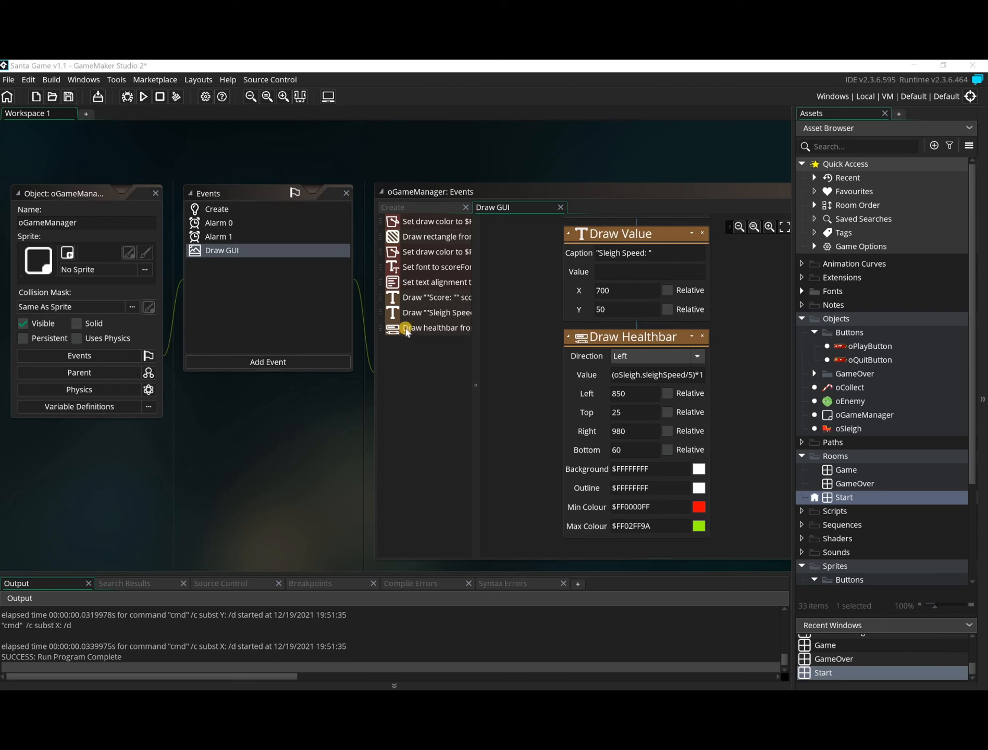
Step: Run the game again and play a round through to the Game Over screen to check the final score shown
{"action": "left_click", "coordinate": [143, 97]}
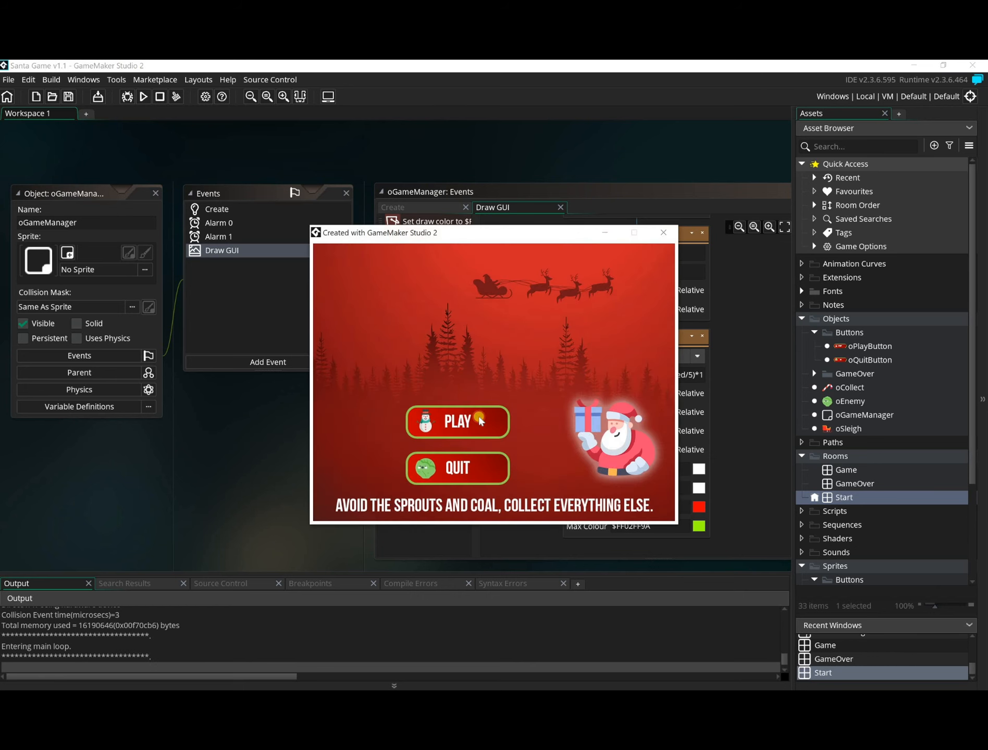
{"action": "left_click", "coordinate": [479, 418]}
{"action": "key", "text": "Right"}
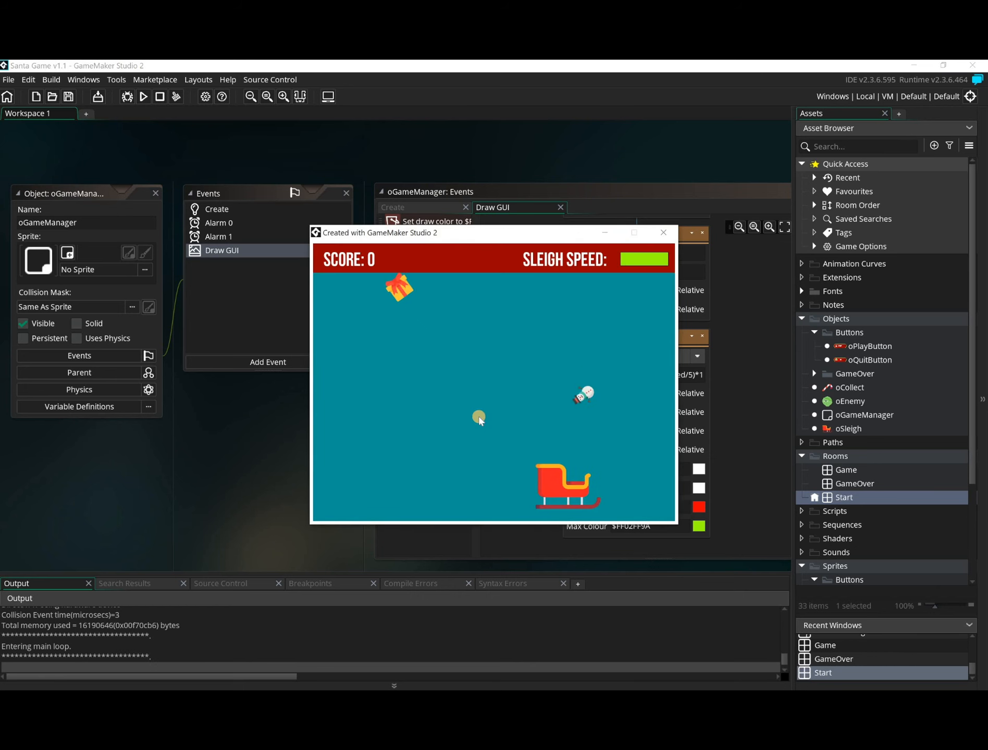
{"action": "key", "text": "Left"}
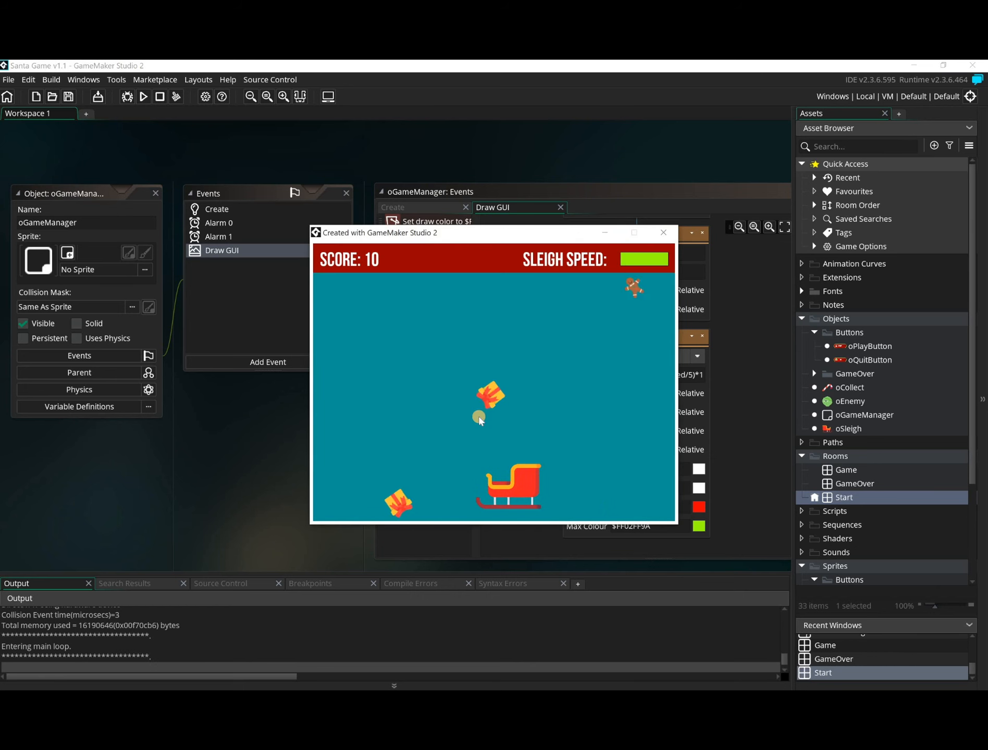
{"action": "key", "text": "Right"}
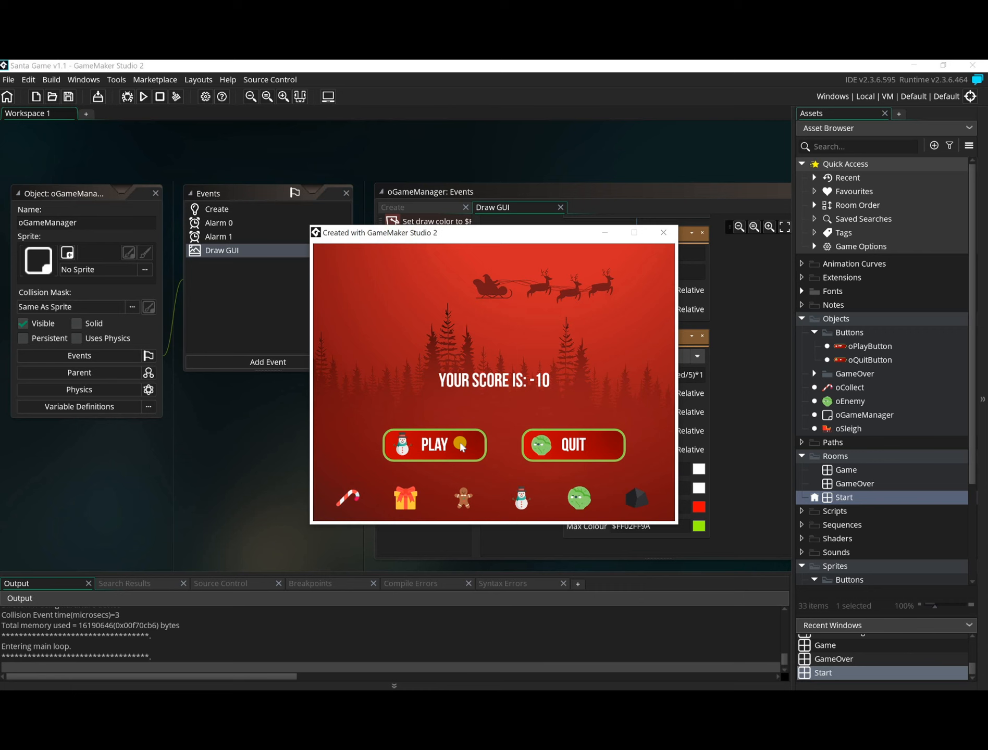
Step: Open oSleigh's Step event at the score condition and close the running game window
{"action": "double_click", "coordinate": [845, 428]}
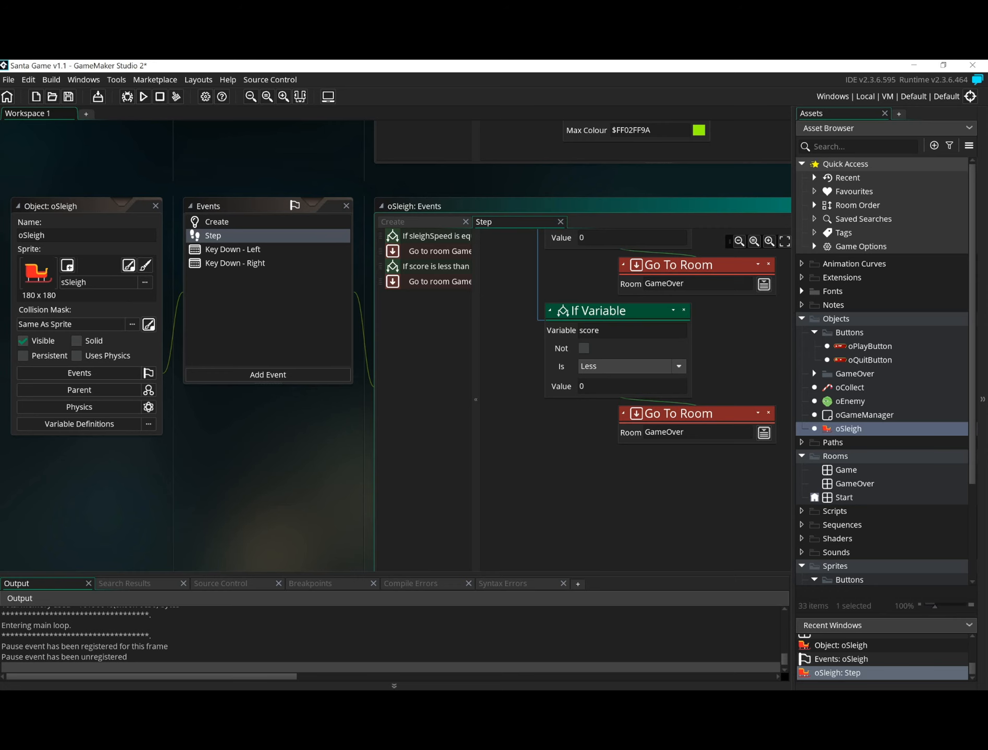
{"action": "left_click", "coordinate": [401, 703]}
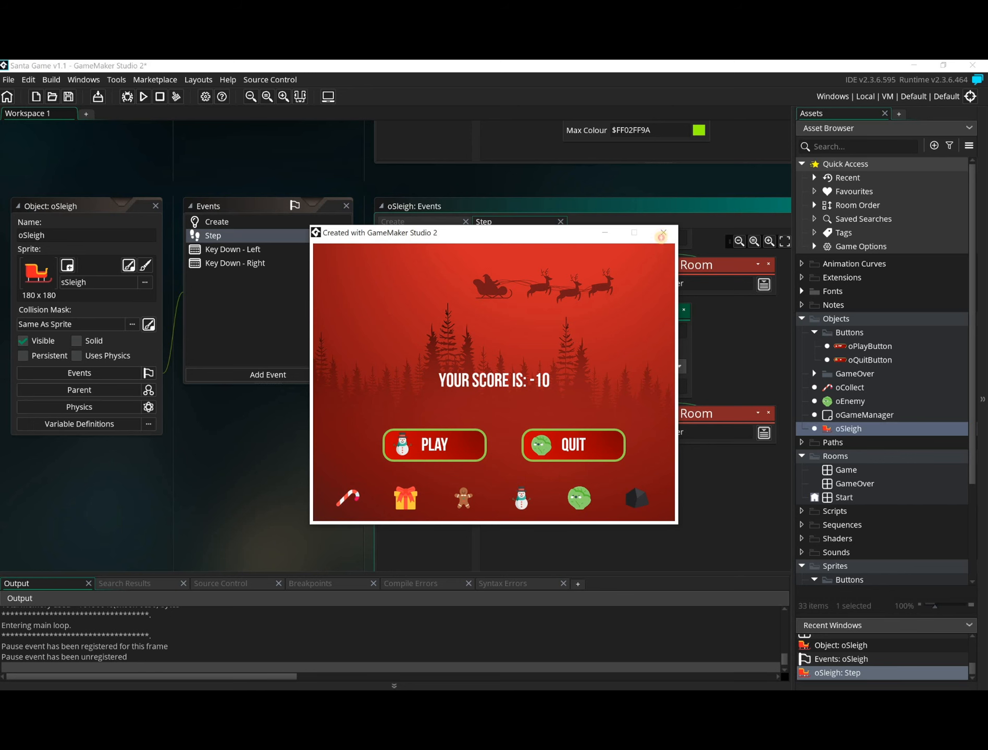
{"action": "left_click", "coordinate": [662, 233]}
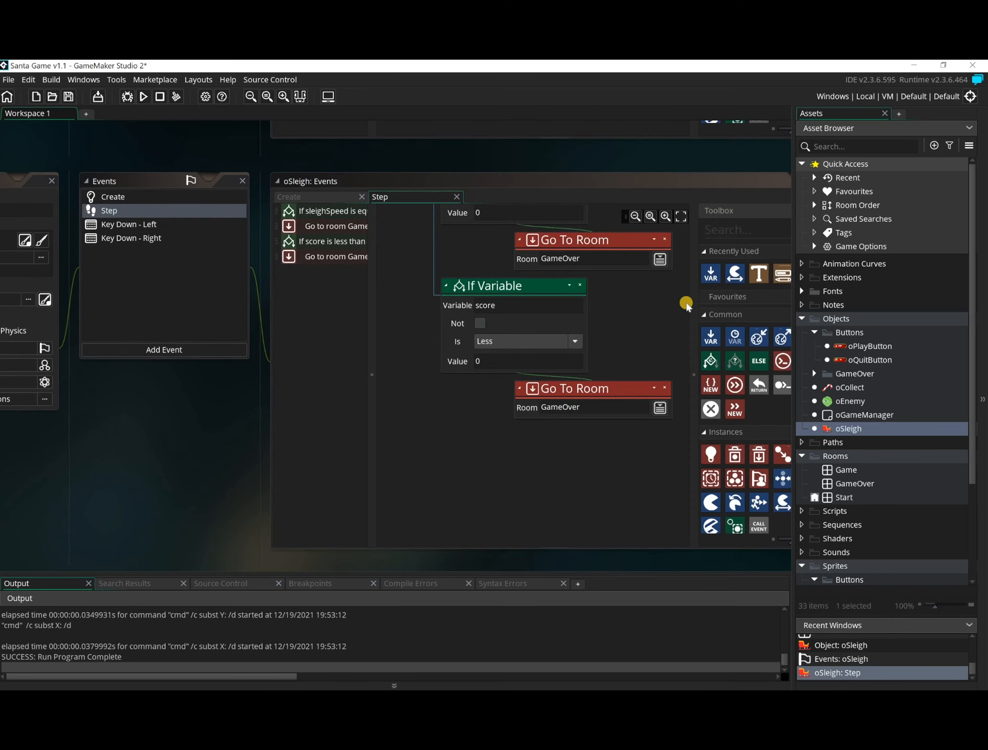
Step: Add an Assign Variable action below the score condition's Go To Room action, setting score to 0
{"action": "left_click_drag", "start_coordinate": [710, 273], "coordinate": [587, 454]}
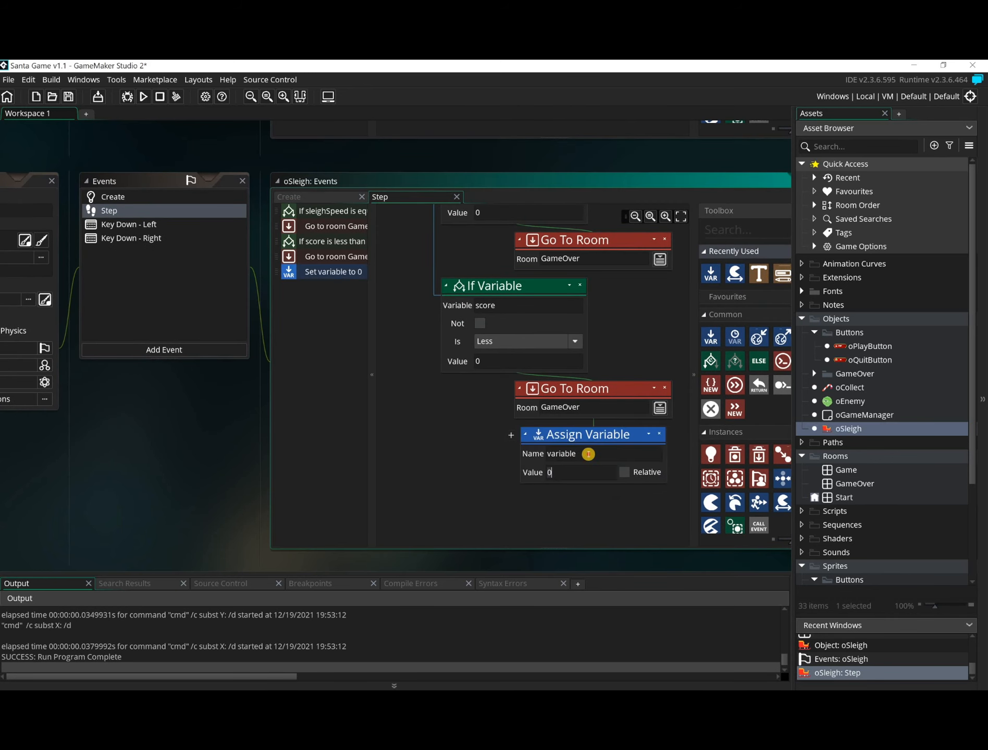
{"action": "left_click", "coordinate": [552, 448]}
{"action": "type", "text": "score"}
{"action": "left_click", "coordinate": [560, 467]}
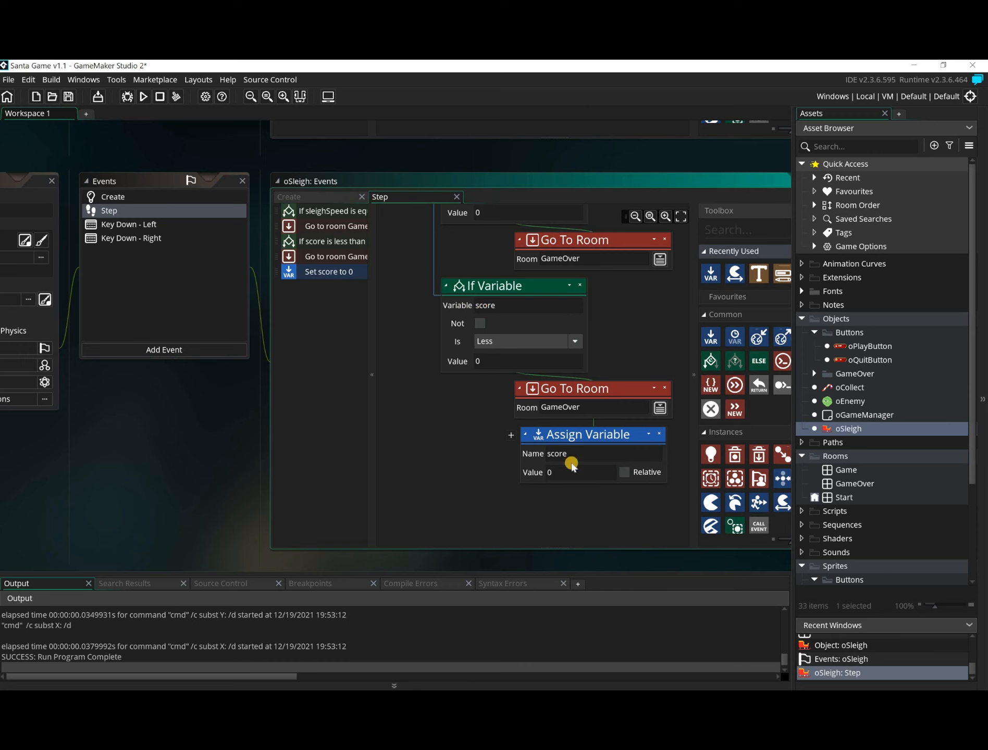
Step: Run the game and play a round to the Game Over screen to test the score reset
{"action": "left_click", "coordinate": [147, 97]}
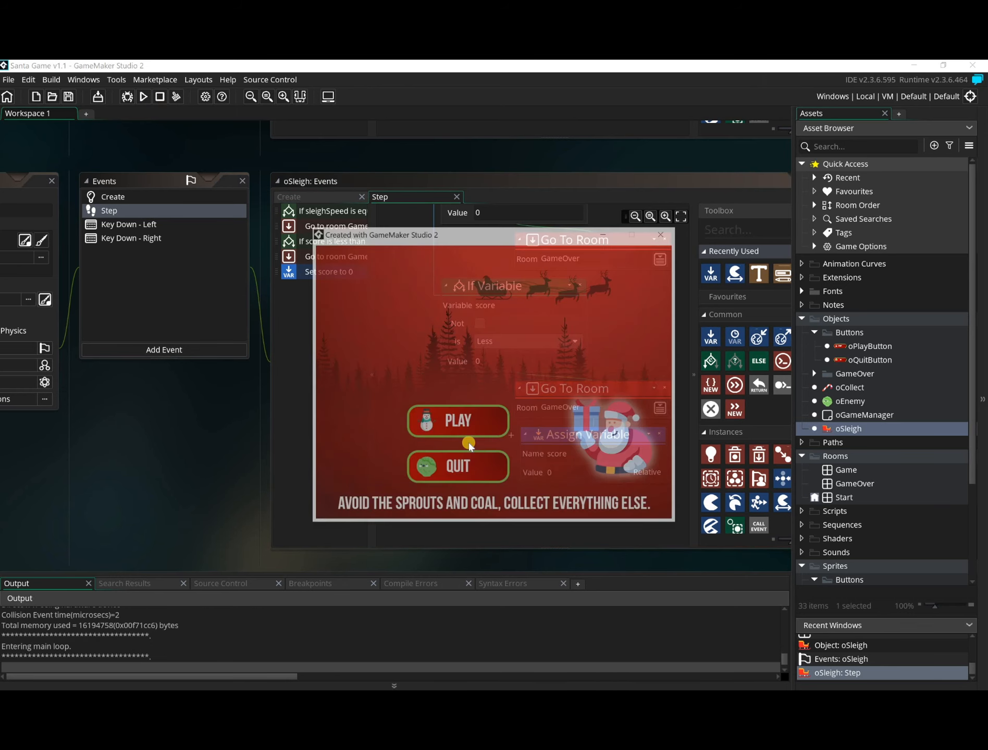
{"action": "left_click", "coordinate": [458, 422]}
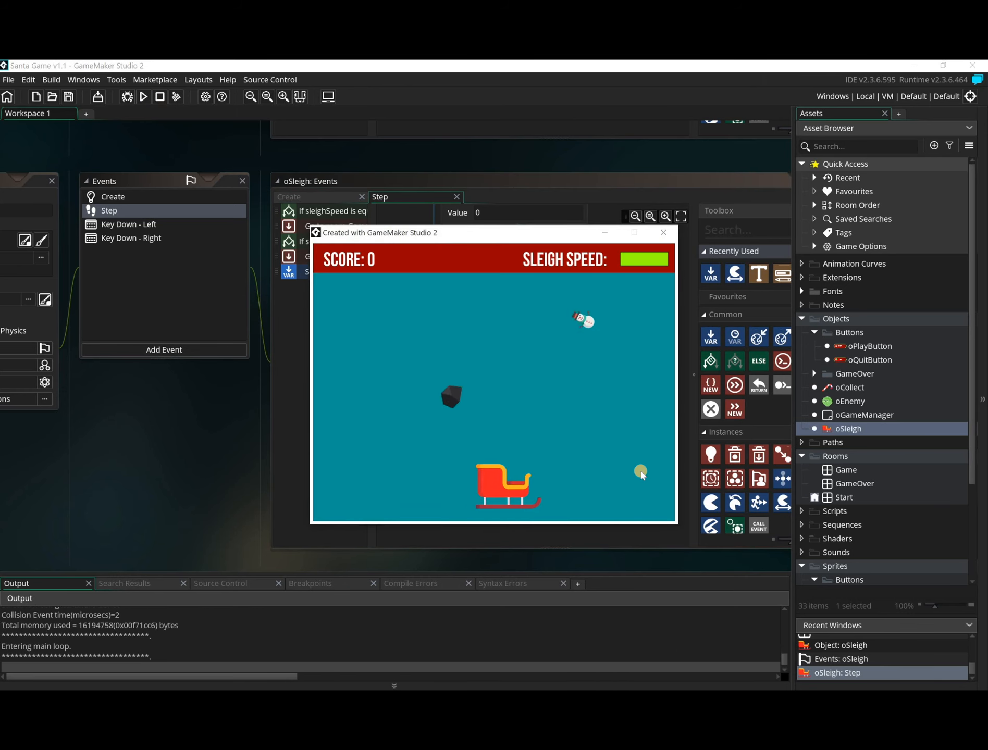
{"action": "key", "text": "Left"}
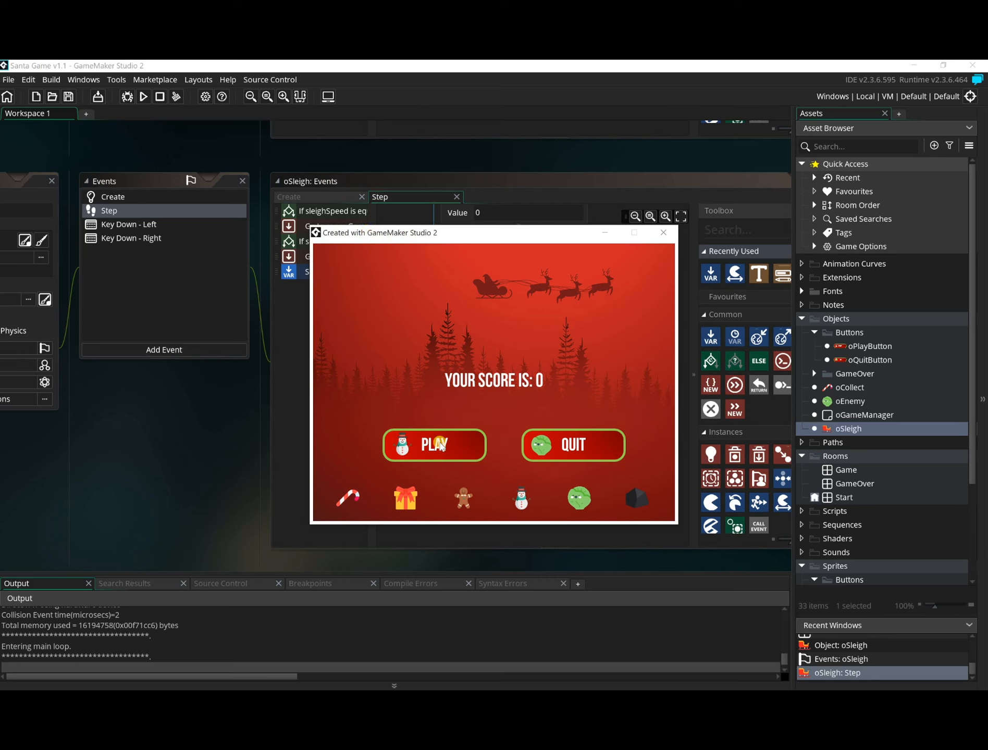
Step: Replay the game from the Game Over screen, steer the sleigh until the round ends, and quit the game
{"action": "left_click", "coordinate": [453, 443]}
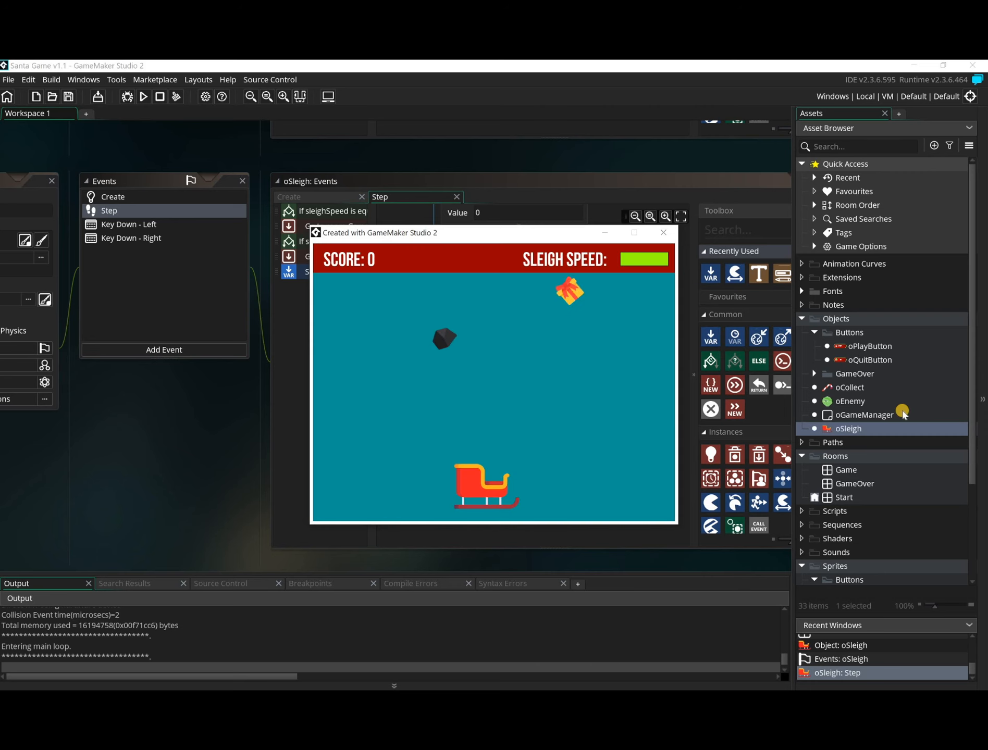
{"action": "key", "text": "Right"}
{"action": "key", "text": "Left"}
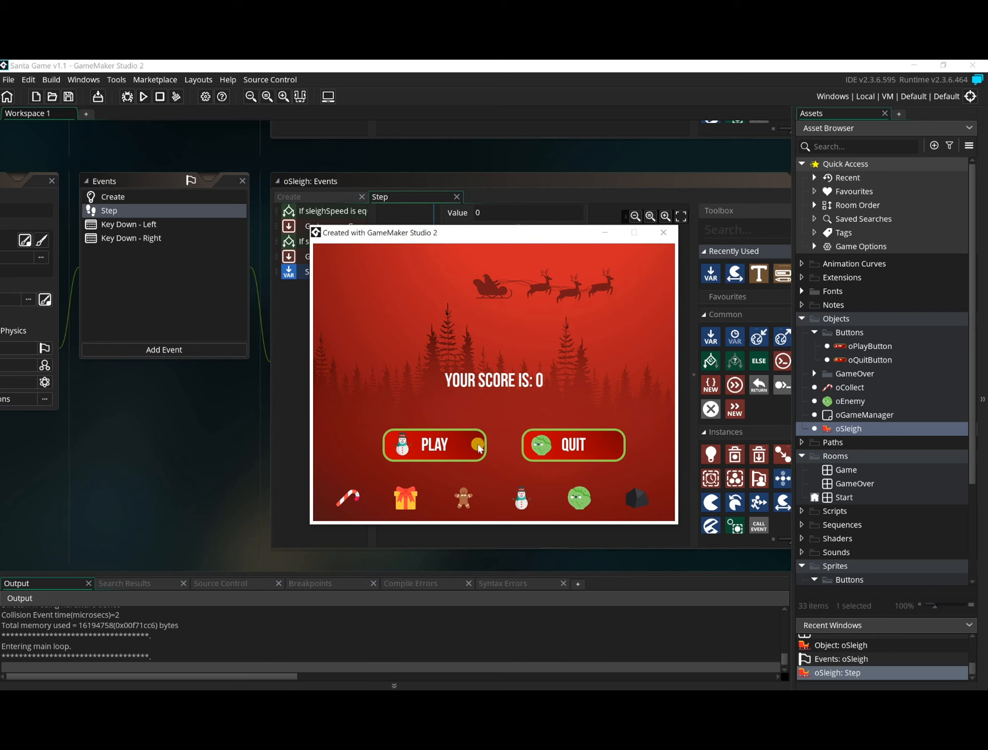
{"action": "left_click", "coordinate": [565, 444]}
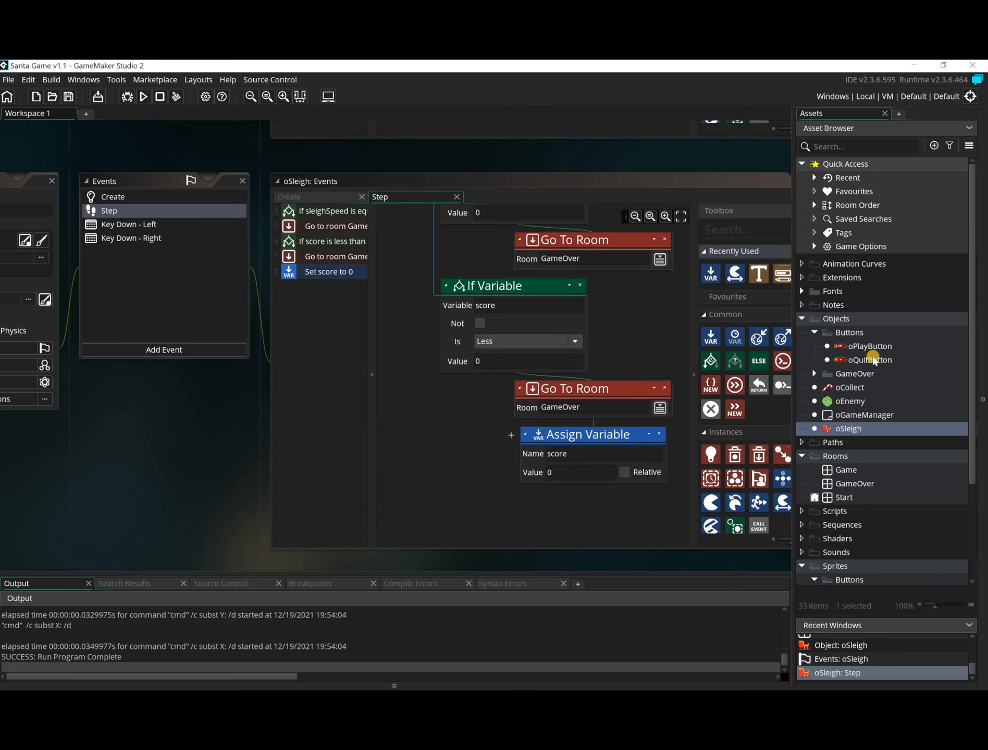
Step: Set the origin of both button sprites, sPlay and sQuit, to Middle Centre
{"action": "scroll", "coordinate": [877, 529], "scroll_direction": "down", "scroll_amount": 3}
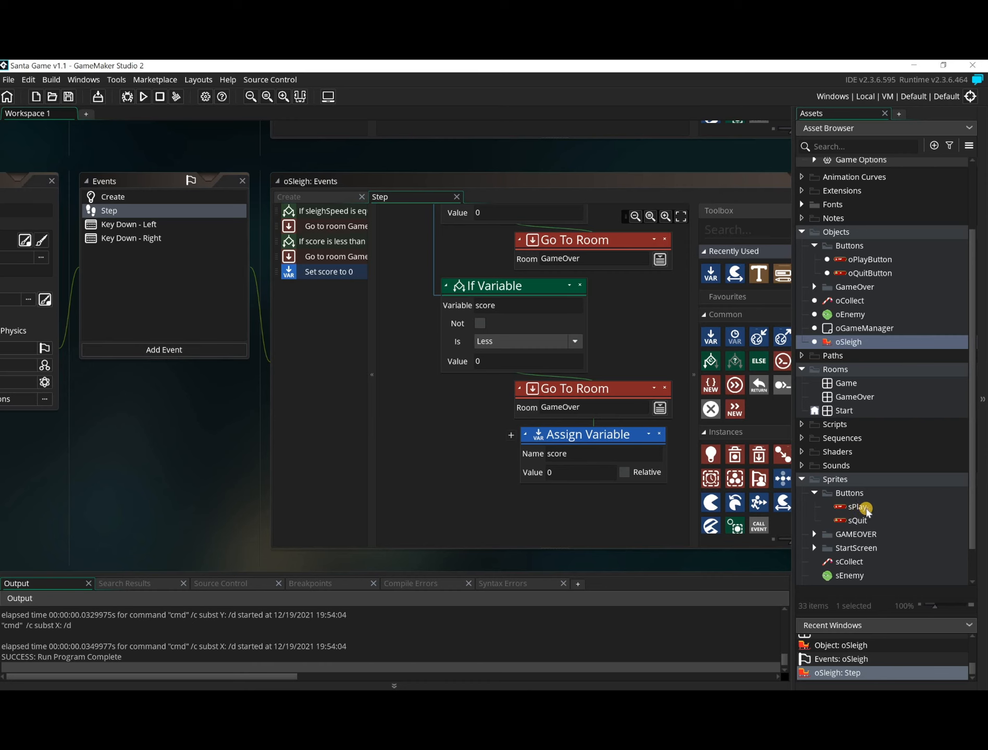
{"action": "double_click", "coordinate": [859, 508]}
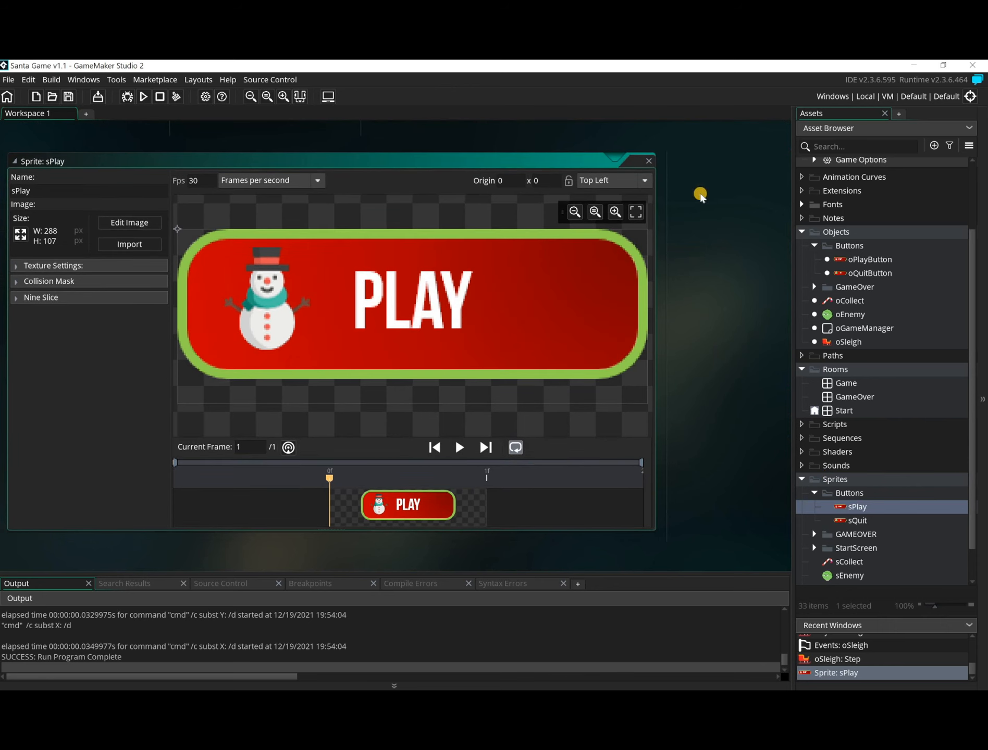
{"action": "left_click", "coordinate": [628, 180]}
{"action": "left_click", "coordinate": [605, 243]}
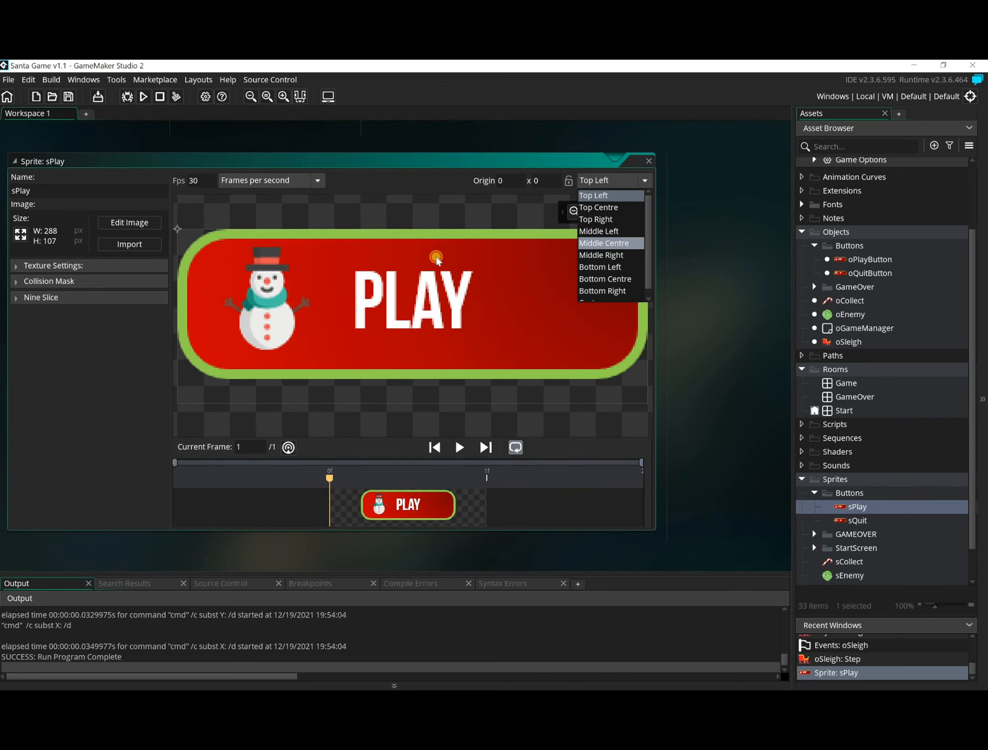
{"action": "double_click", "coordinate": [845, 521]}
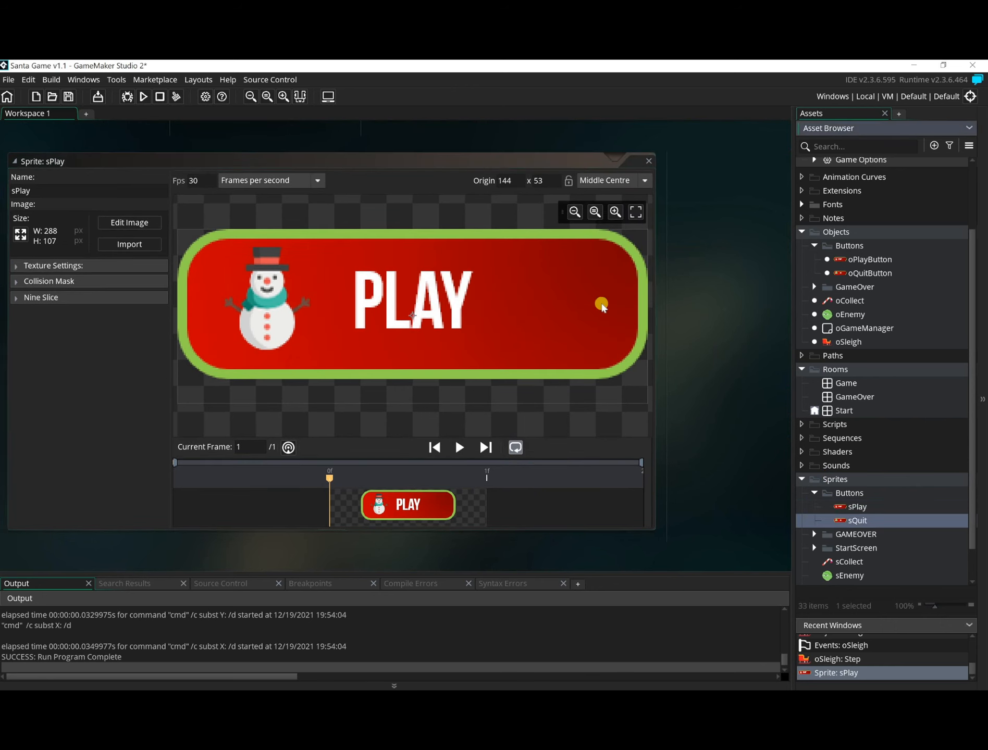
{"action": "left_click", "coordinate": [622, 180]}
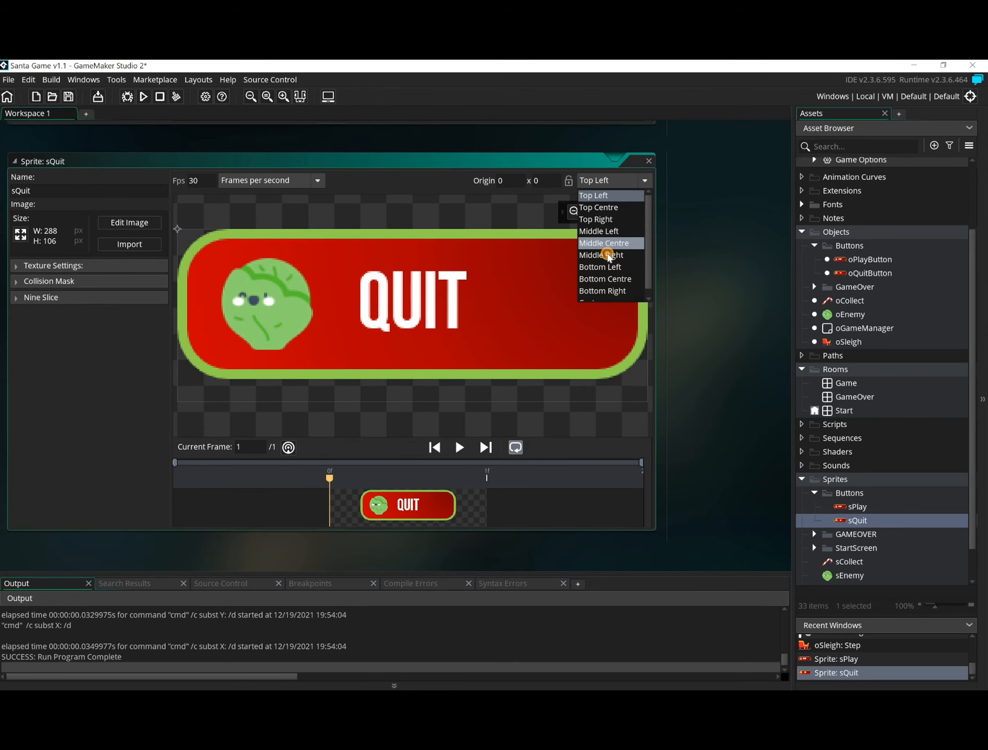
{"action": "left_click", "coordinate": [605, 243]}
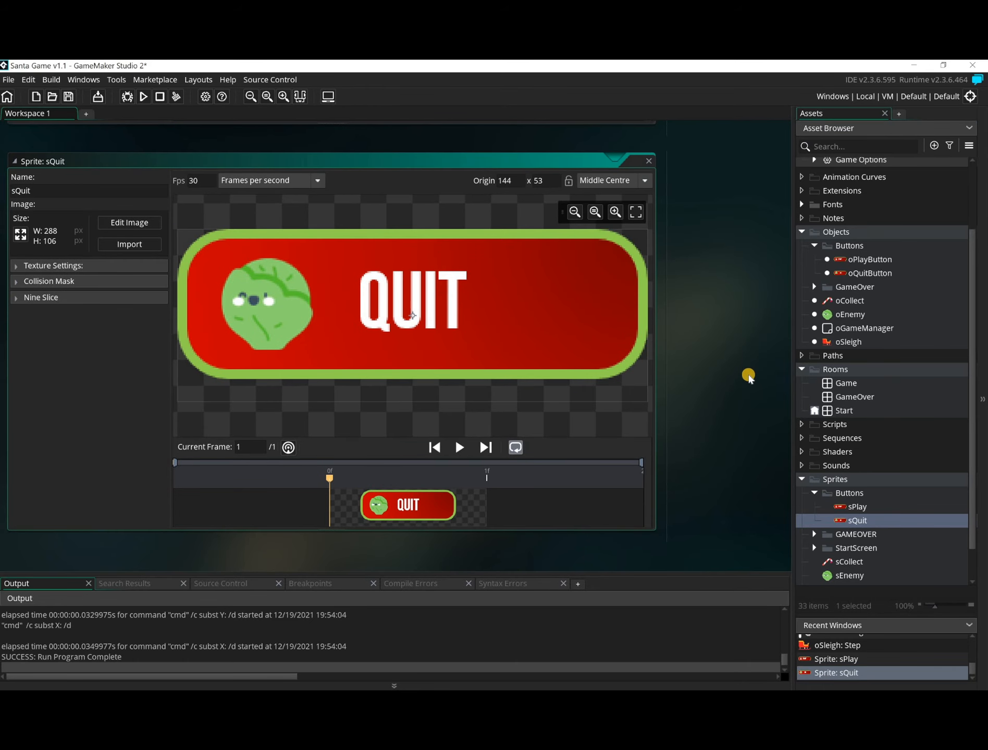
Step: Add a Mouse Enter event to oPlayButton with a Set Instance Scale action of 1.1 horizontal and 1.1 vertical
{"action": "left_click", "coordinate": [881, 260]}
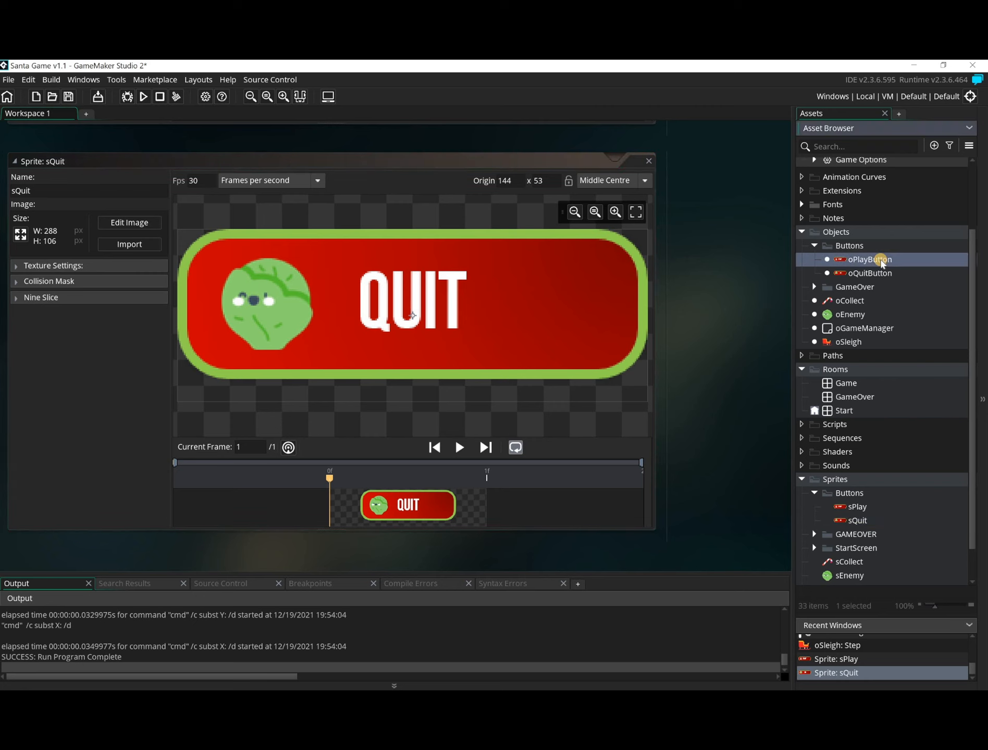
{"action": "double_click", "coordinate": [882, 260]}
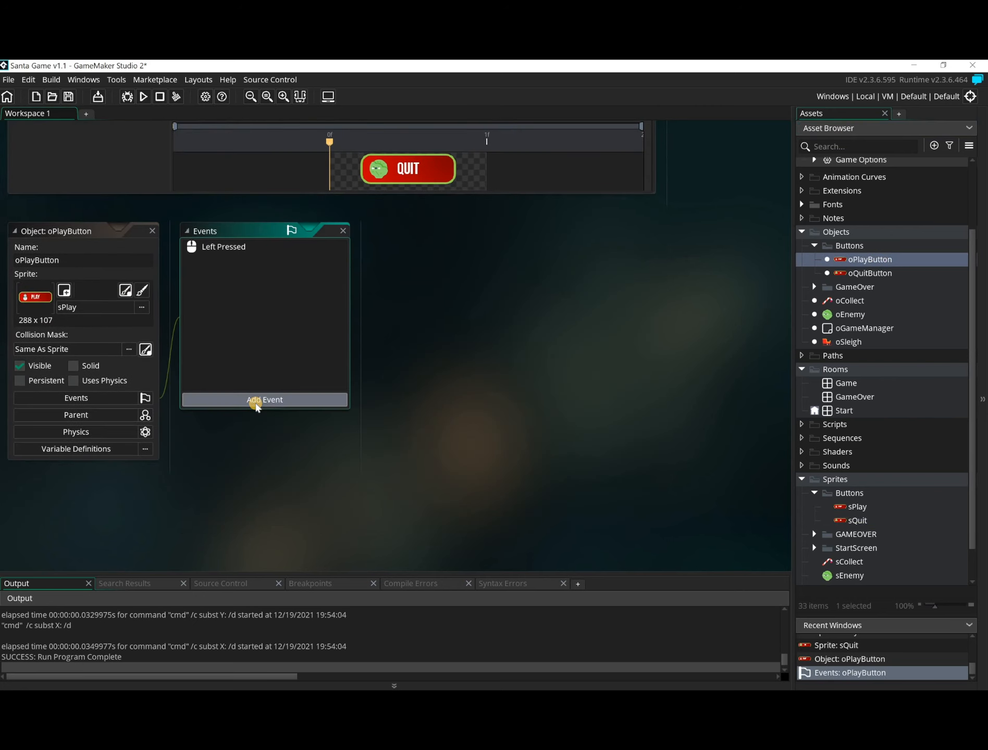
{"action": "left_click", "coordinate": [255, 402]}
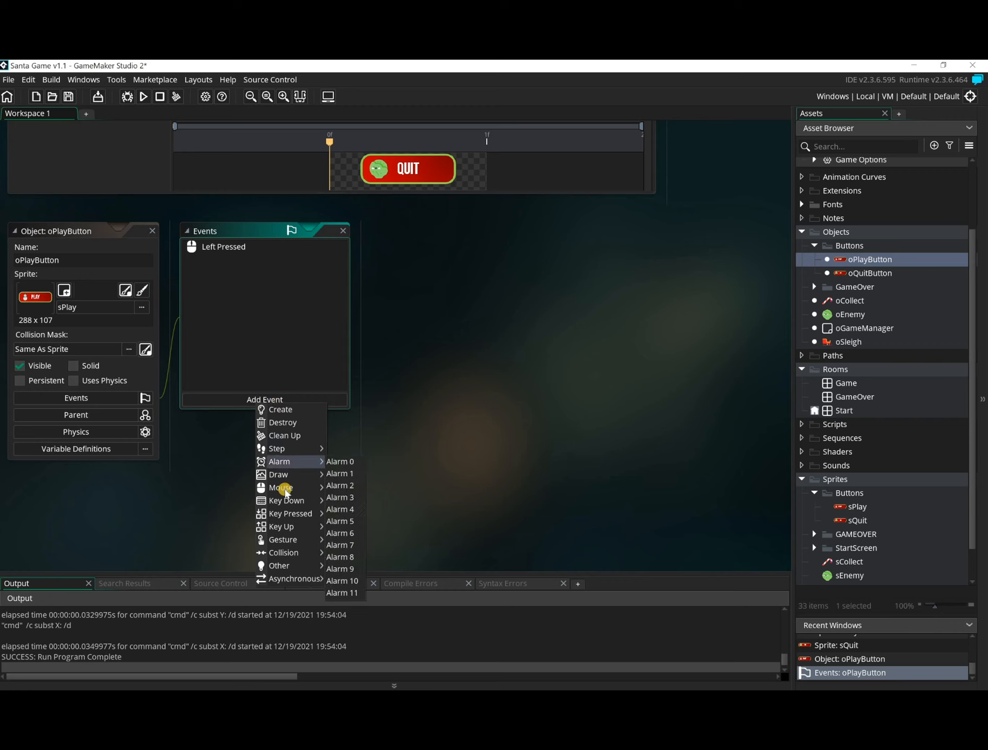
{"action": "mouse_move", "coordinate": [318, 488]}
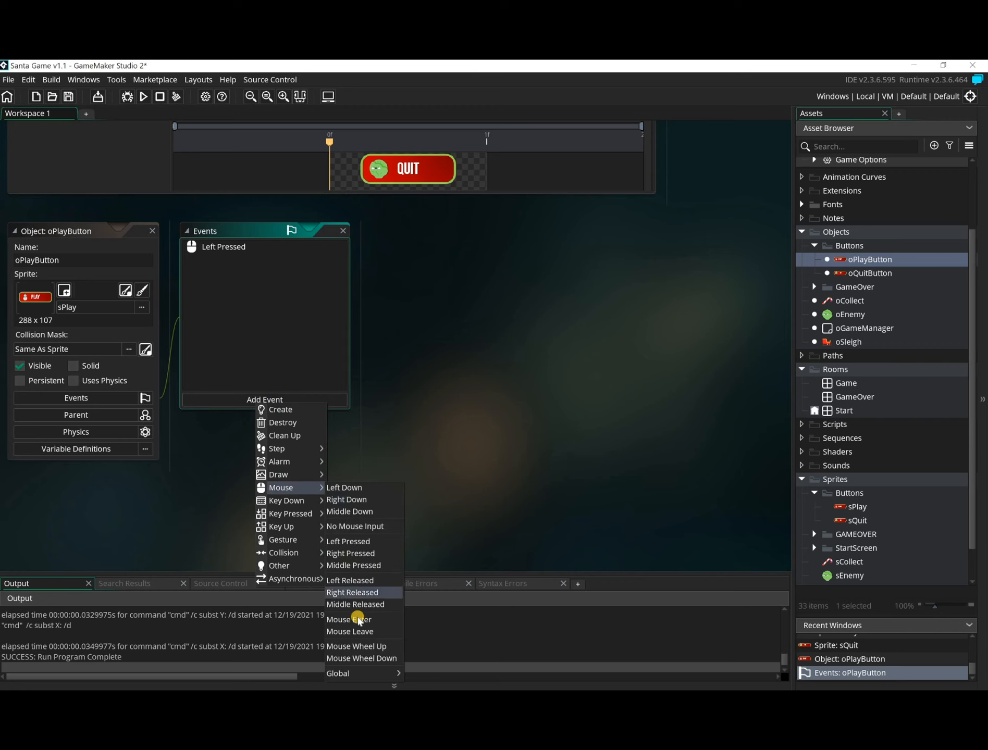
{"action": "left_click", "coordinate": [357, 619]}
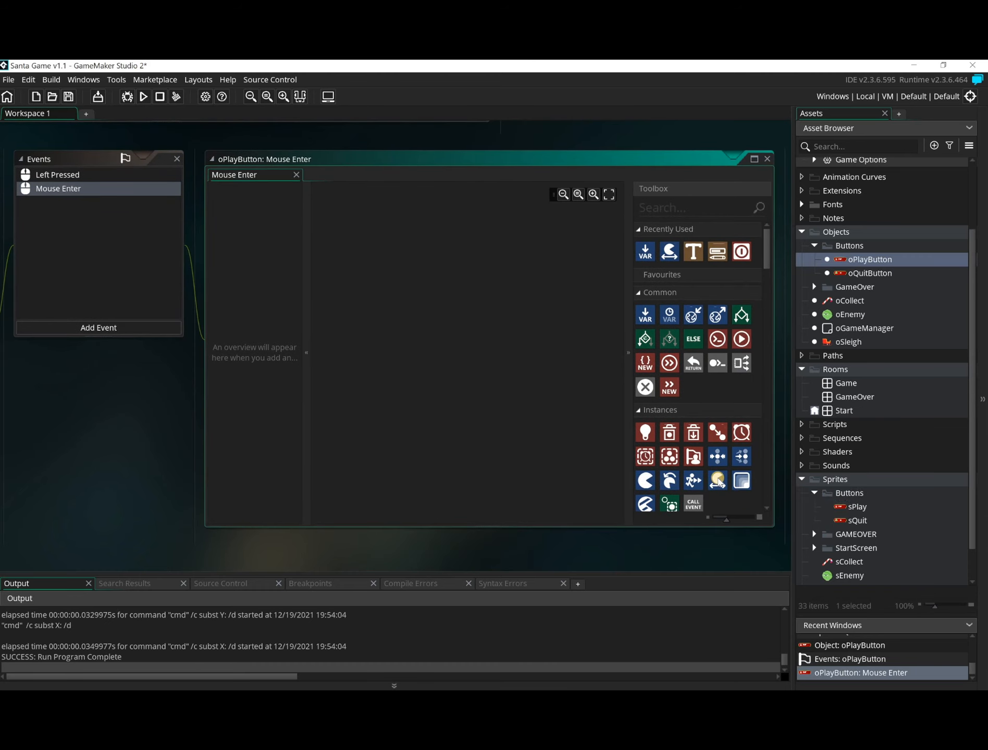
{"action": "left_click_drag", "start_coordinate": [717, 480], "coordinate": [391, 319]}
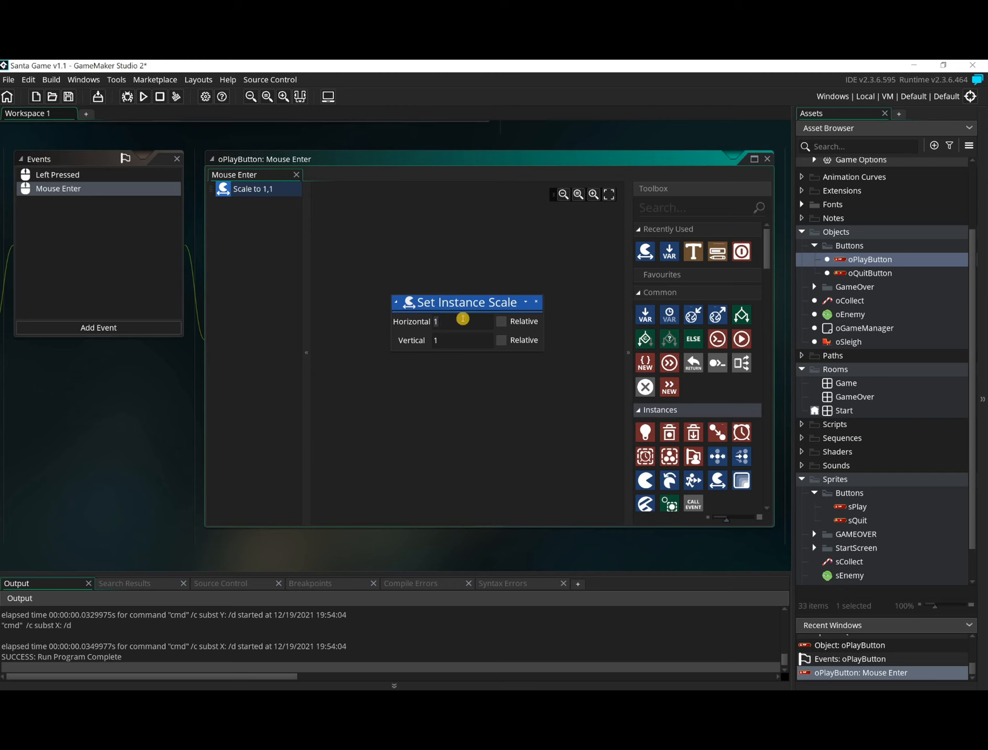
{"action": "type", "text": ".1.1"}
Step: Add a Mouse Leave event to oPlayButton with Set Instance Scale at 1 by 1, and test the Play button's scaling in the running game
{"action": "left_click", "coordinate": [85, 326]}
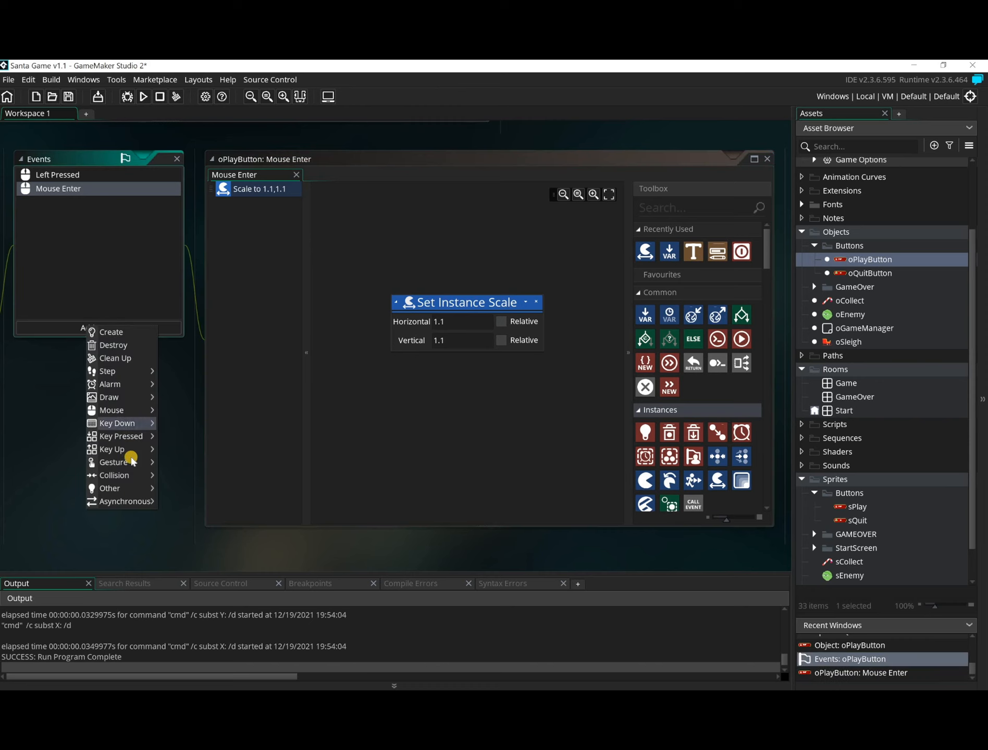
{"action": "mouse_move", "coordinate": [133, 410]}
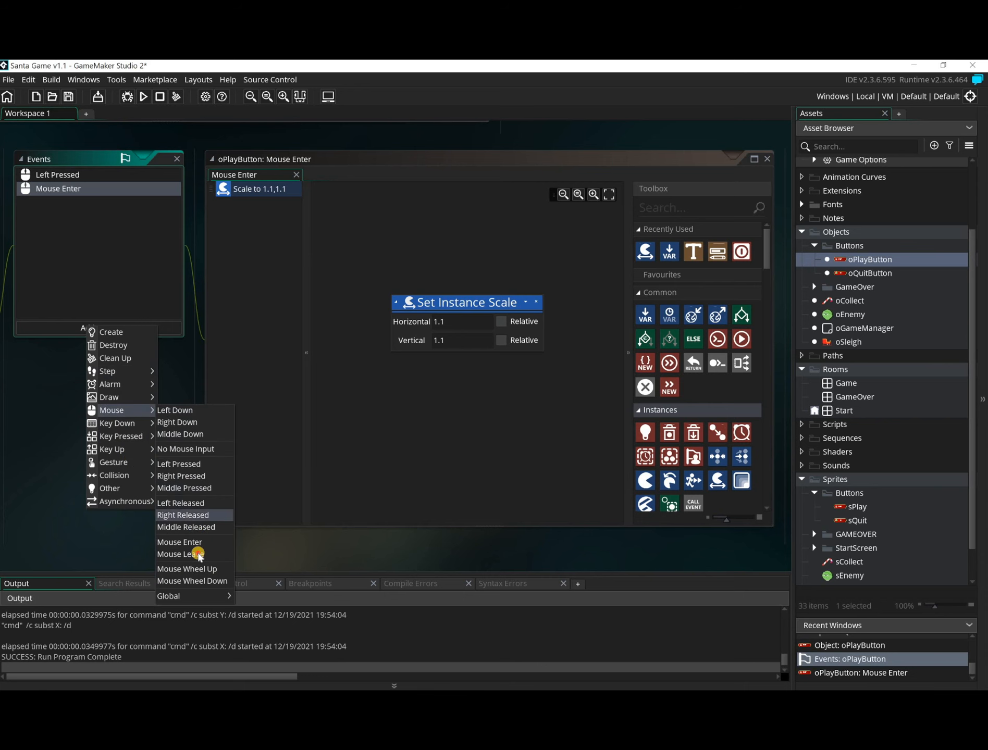
{"action": "left_click", "coordinate": [199, 555]}
{"action": "left_click_drag", "start_coordinate": [645, 251], "coordinate": [444, 327]}
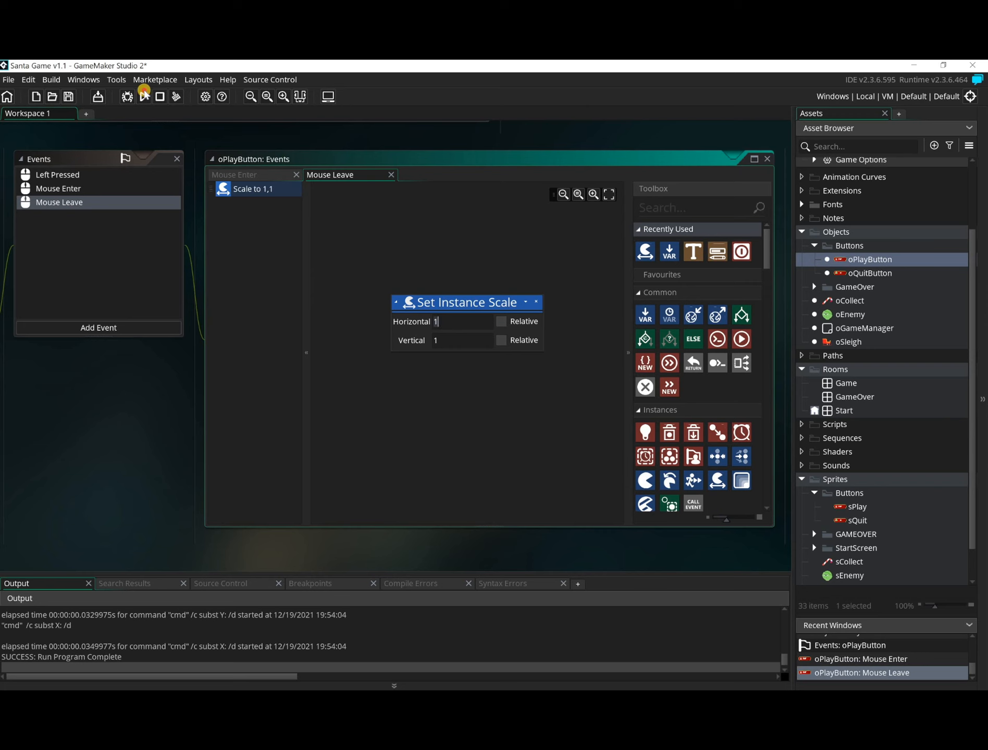
{"action": "left_click", "coordinate": [144, 97]}
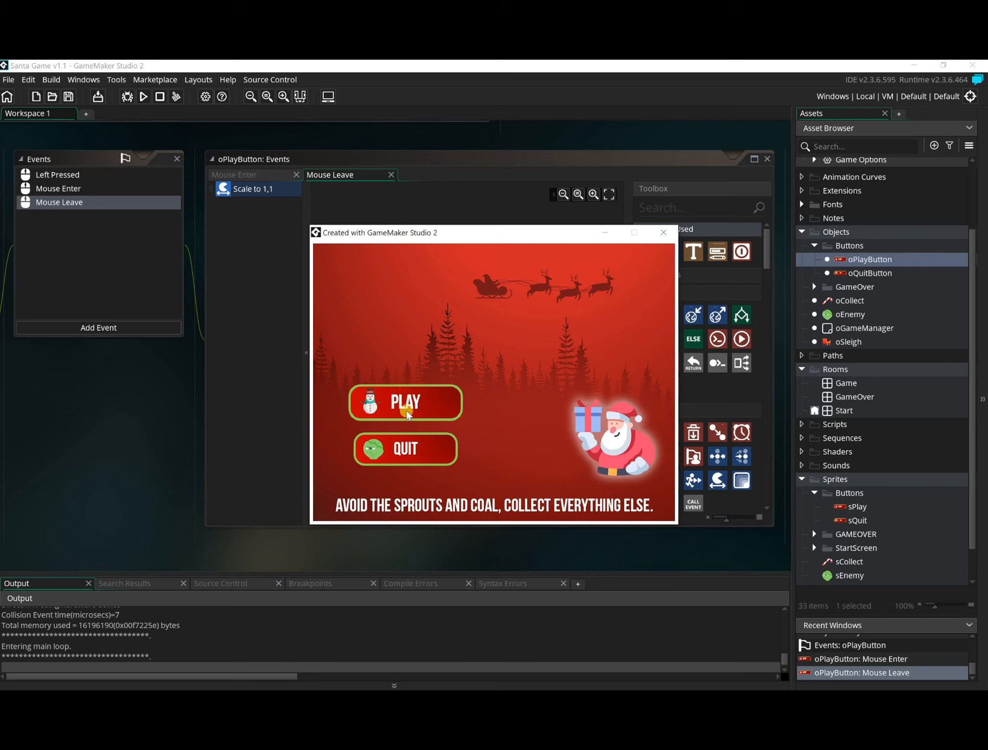
{"action": "left_click", "coordinate": [661, 234]}
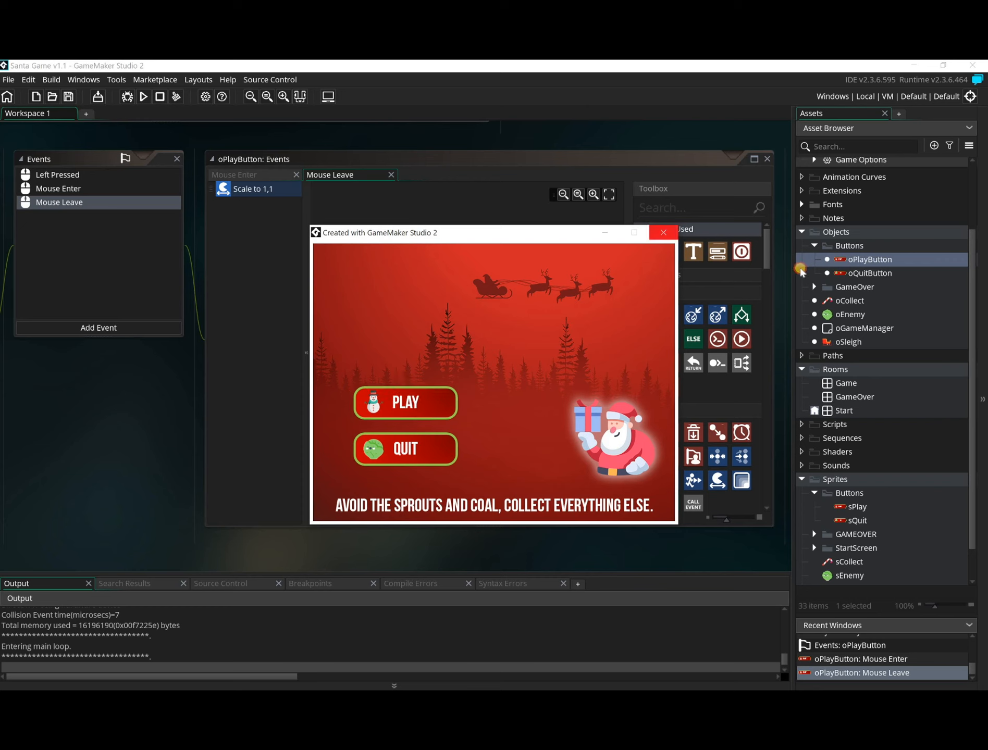
Step: Add a Mouse Enter event to oQuitButton with a Set Instance Scale action of 1.1 horizontal and 1.1 vertical
{"action": "double_click", "coordinate": [864, 273]}
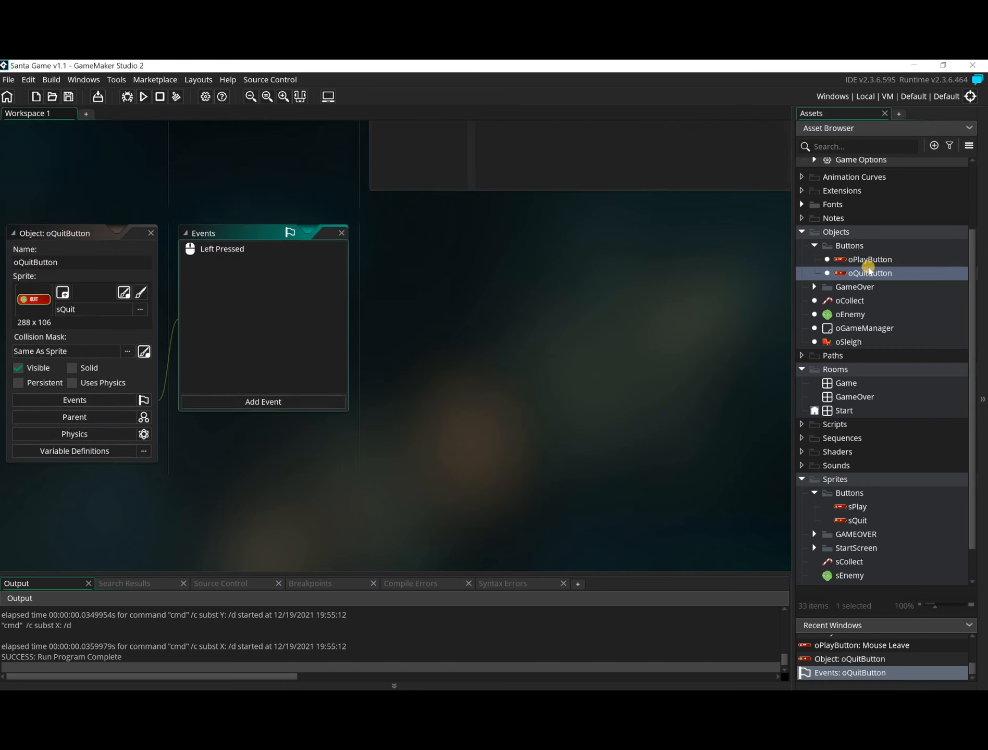
{"action": "left_click", "coordinate": [220, 401]}
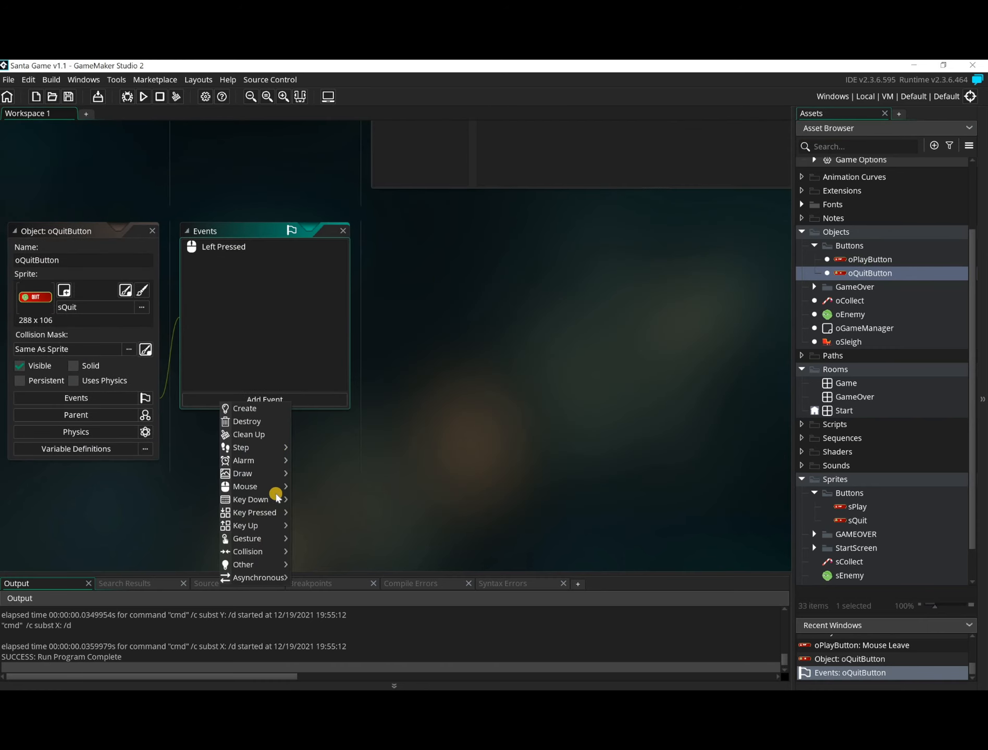
{"action": "mouse_move", "coordinate": [276, 498]}
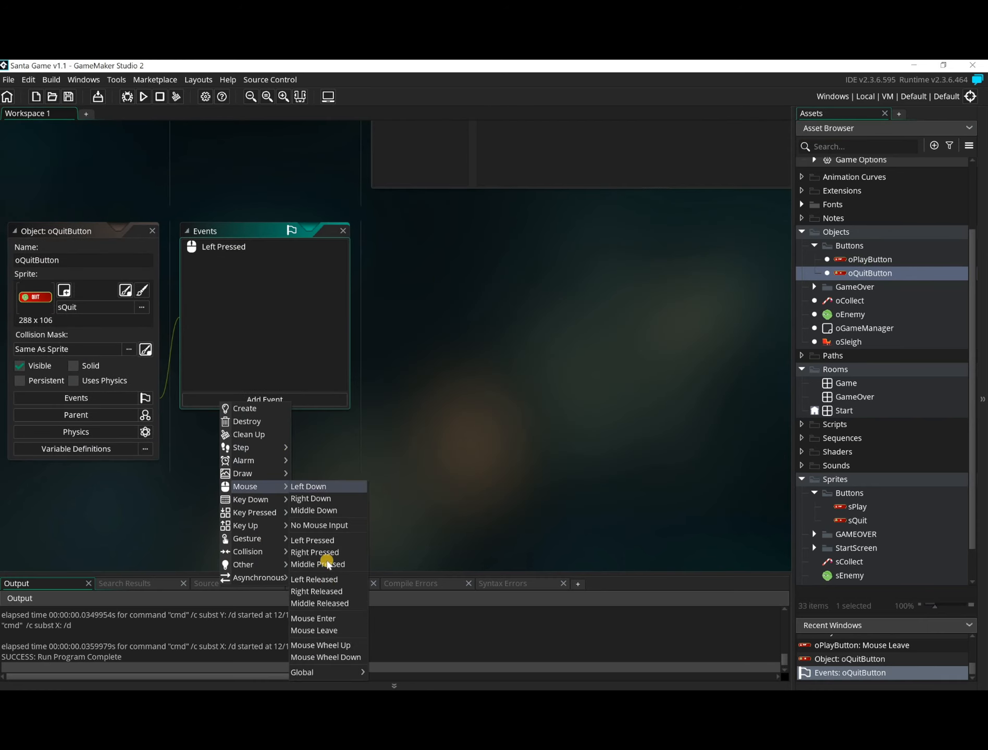
{"action": "left_click", "coordinate": [334, 618]}
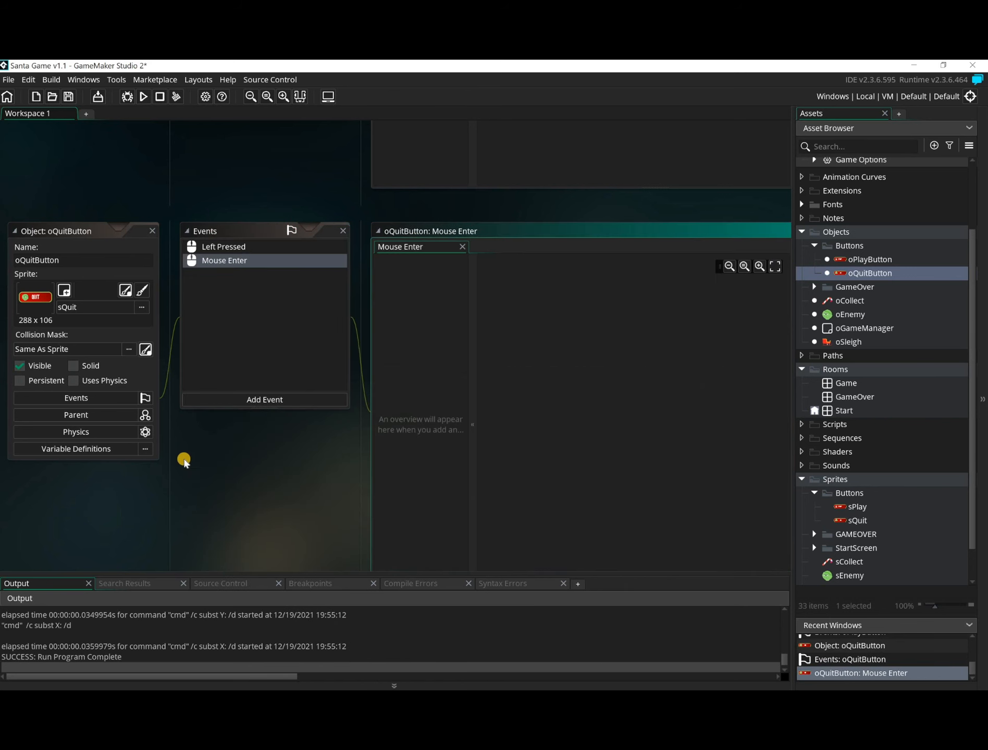
{"action": "left_click", "coordinate": [516, 375]}
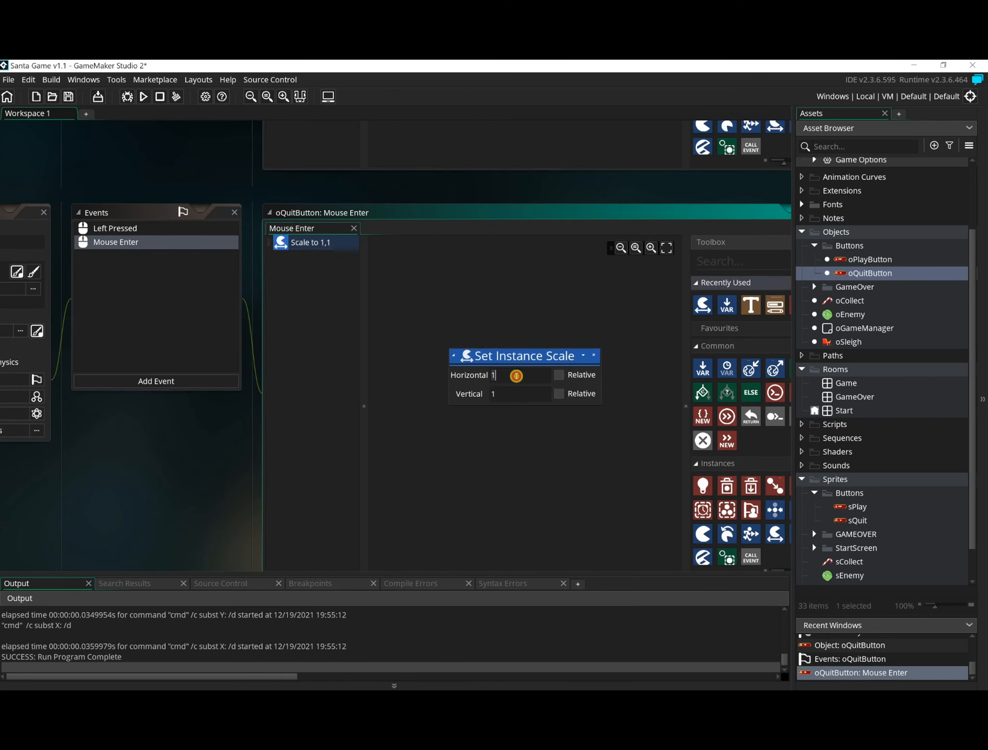
{"action": "type", "text": ".1.1"}
Step: Add a Mouse Leave event to oQuitButton with Set Instance Scale at 1 by 1, and run the game to test both buttons
{"action": "left_click", "coordinate": [144, 381]}
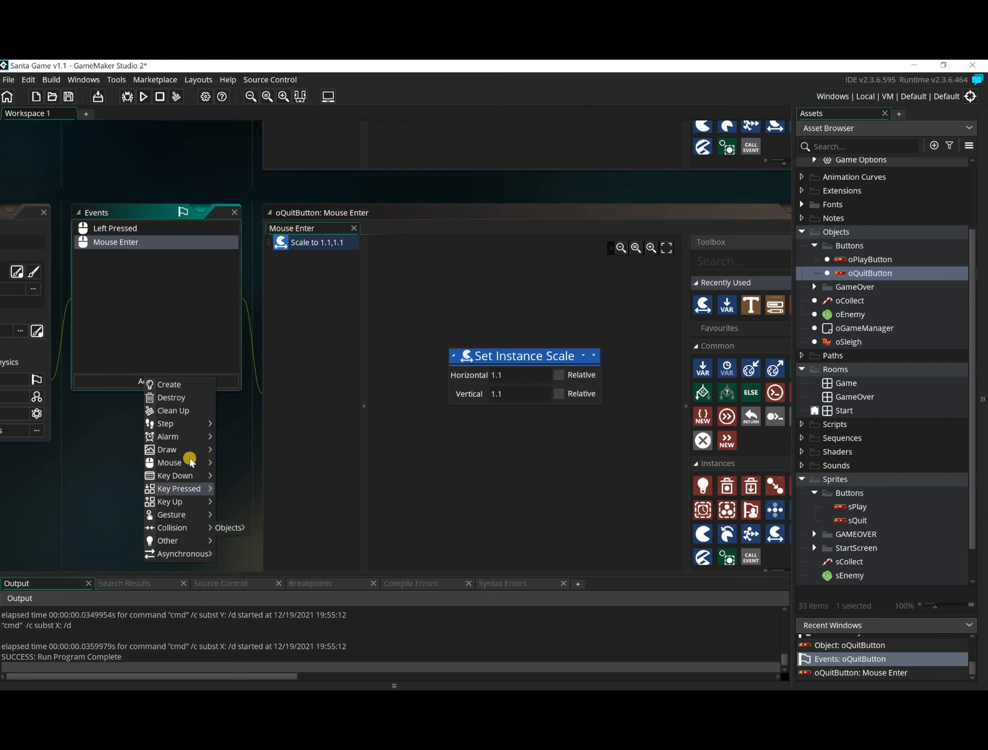
{"action": "mouse_move", "coordinate": [190, 462]}
{"action": "left_click", "coordinate": [237, 600]}
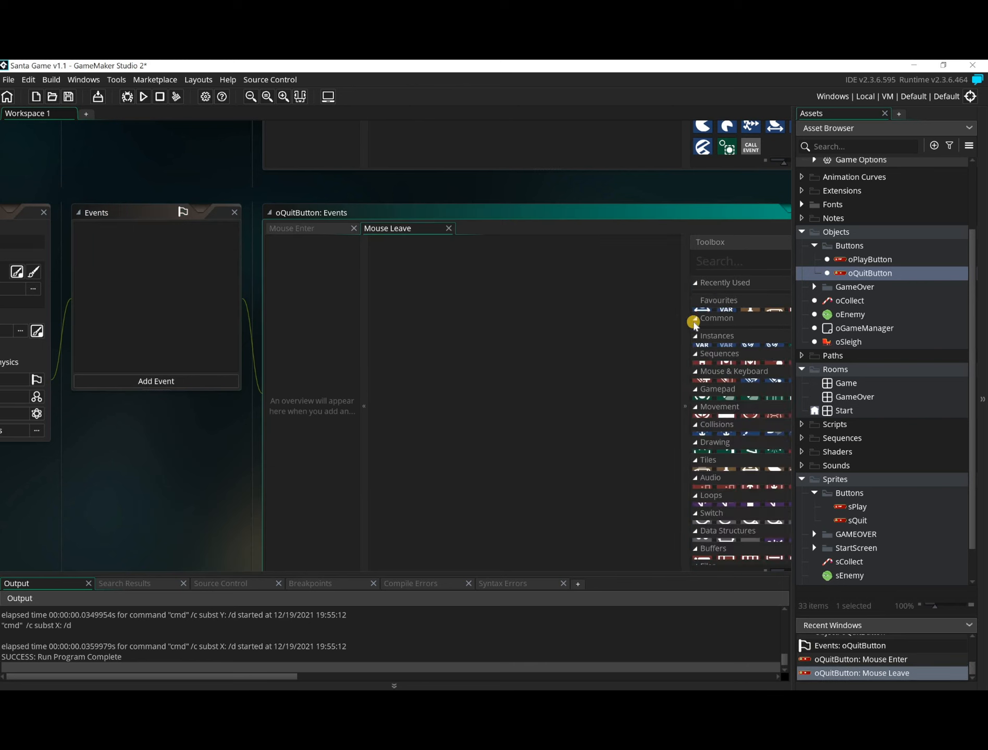
{"action": "left_click_drag", "start_coordinate": [702, 305], "coordinate": [456, 359]}
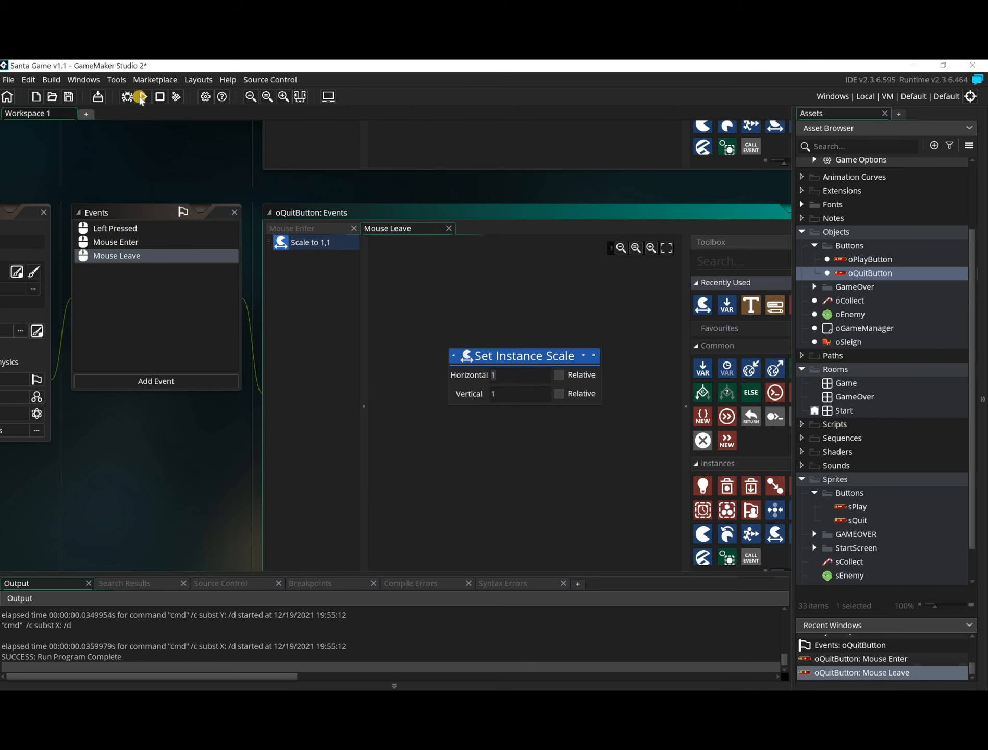
{"action": "left_click", "coordinate": [142, 97]}
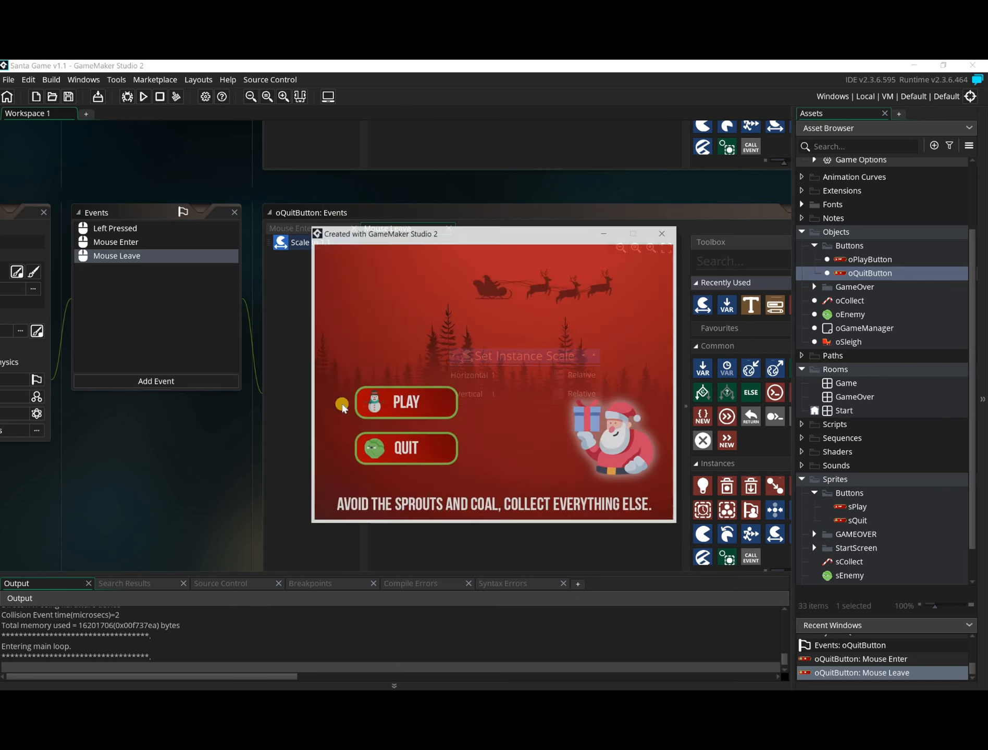
{"action": "left_click", "coordinate": [415, 406]}
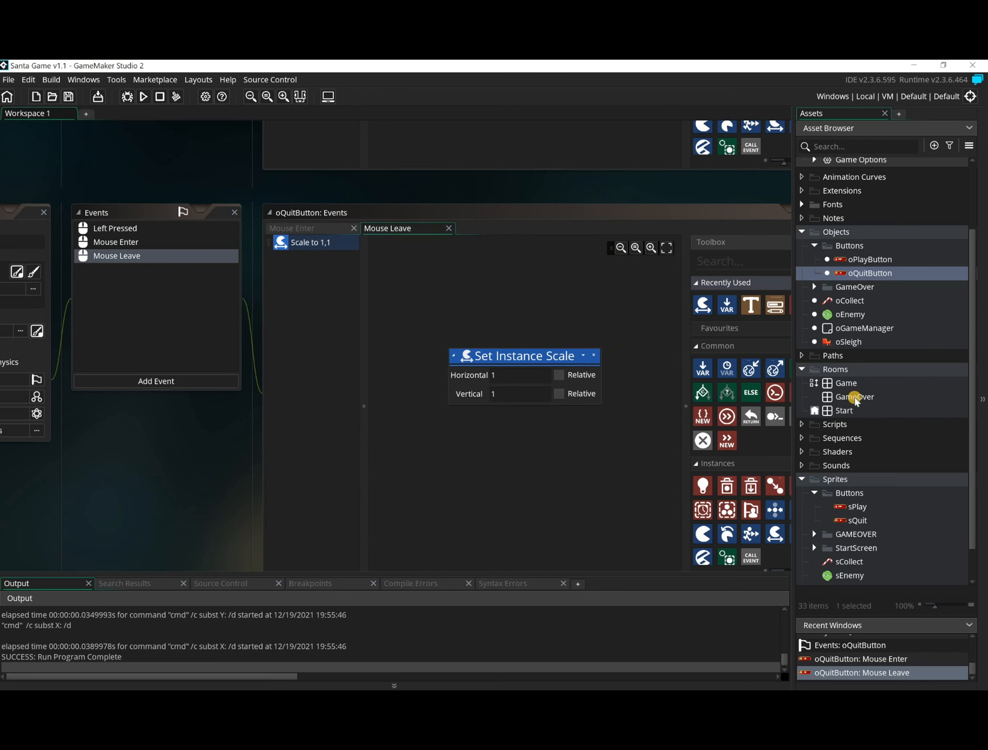
Step: Reposition the Play and Quit buttons side by side above the item row in the GameOver room, with Quit at about (672, 544)
{"action": "double_click", "coordinate": [855, 400]}
{"action": "left_click_drag", "start_coordinate": [572, 417], "coordinate": [481, 428]}
{"action": "left_click_drag", "start_coordinate": [392, 437], "coordinate": [583, 448]}
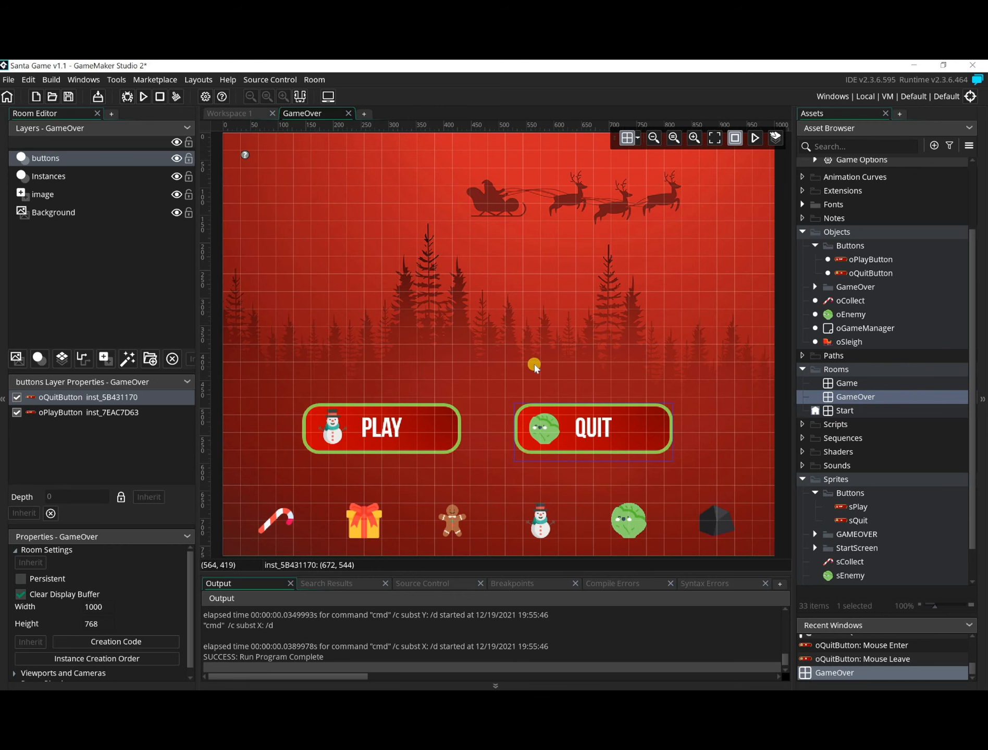
{"action": "scroll", "coordinate": [535, 368], "scroll_direction": "down", "scroll_amount": 1}
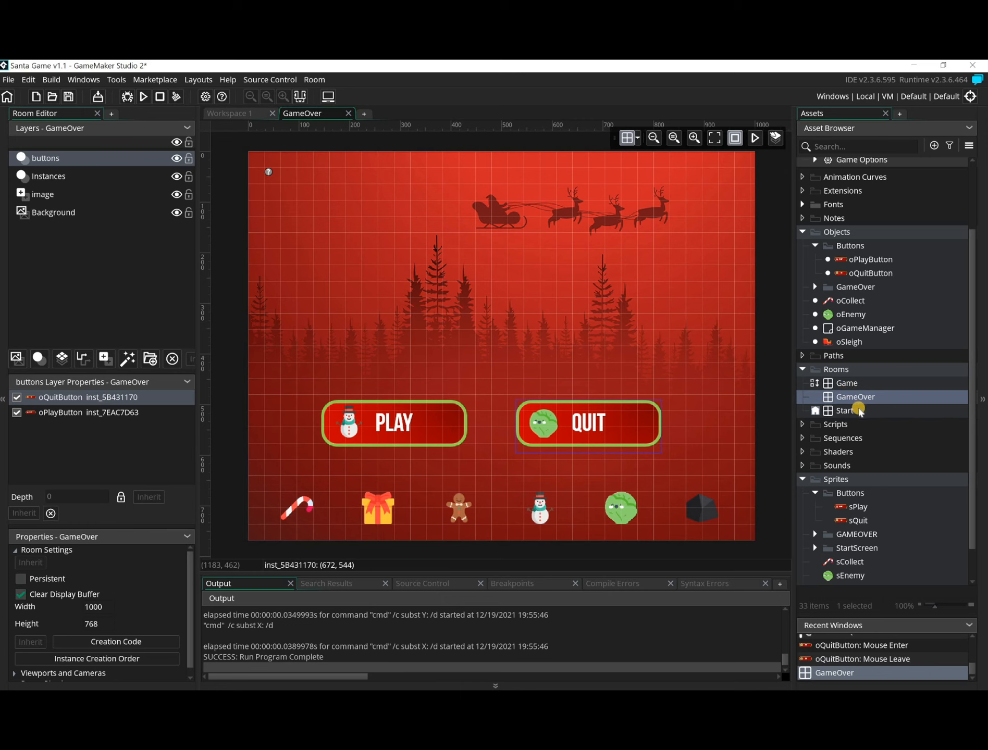